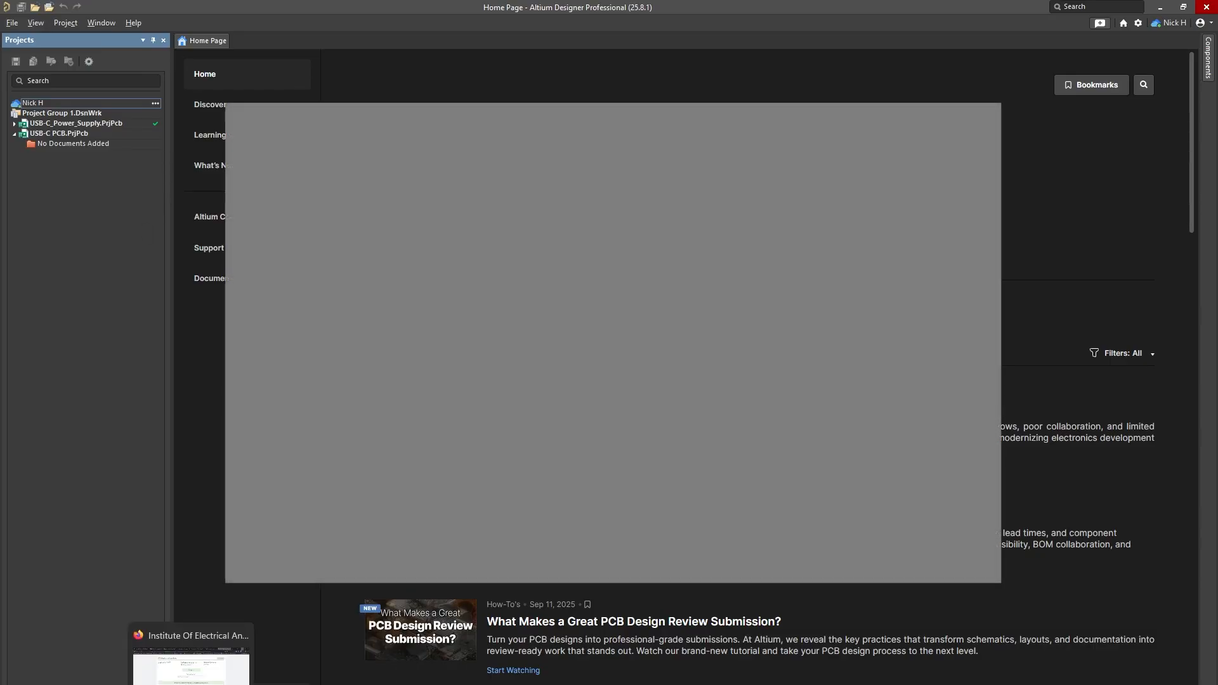
left_click(191, 684)
left_click(1145, 14)
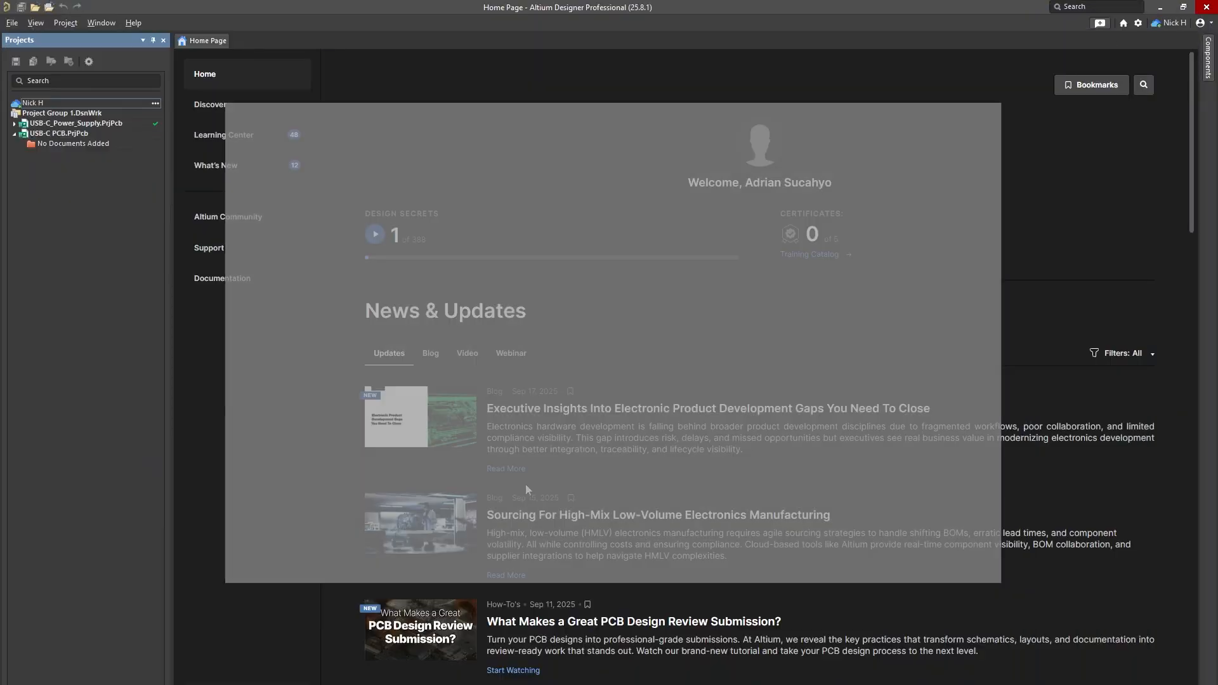
left_click(329, 670)
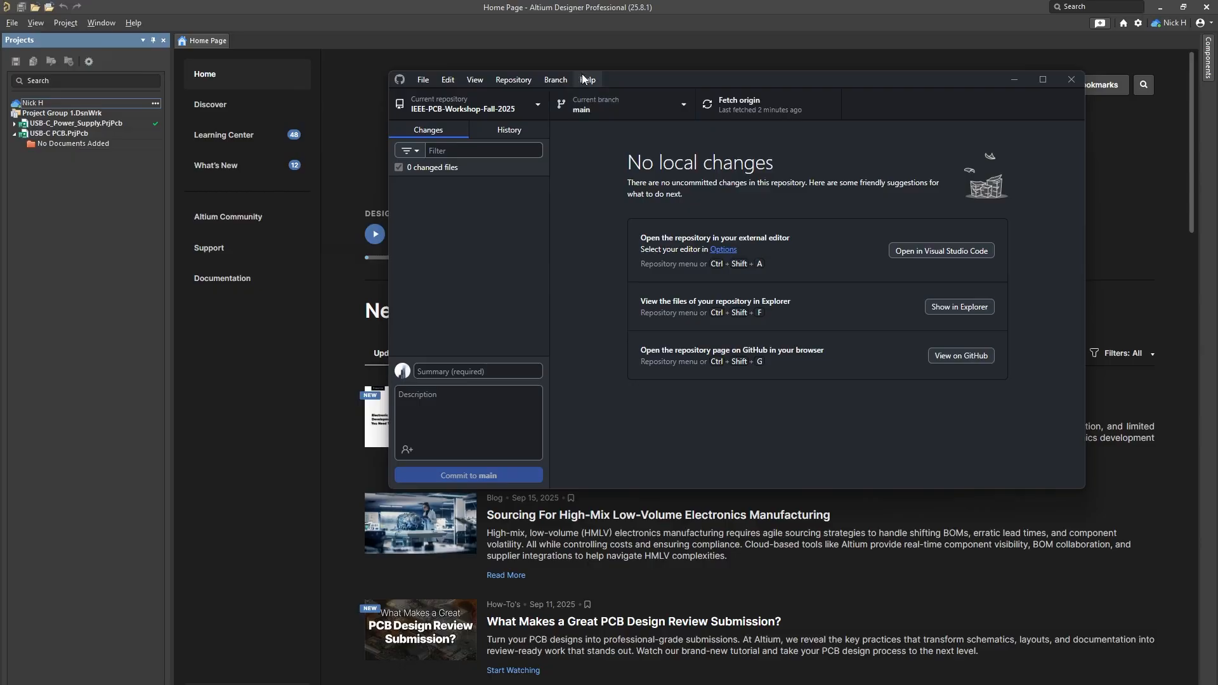
Step: Switch to File Explorer and copy USB-C_Power_Supply.SchDoc from IEEE-PCB-Workshop-Fall-2025 > Master Design Reference Files > Reference_Altium_PSU
key("alt+Tab")
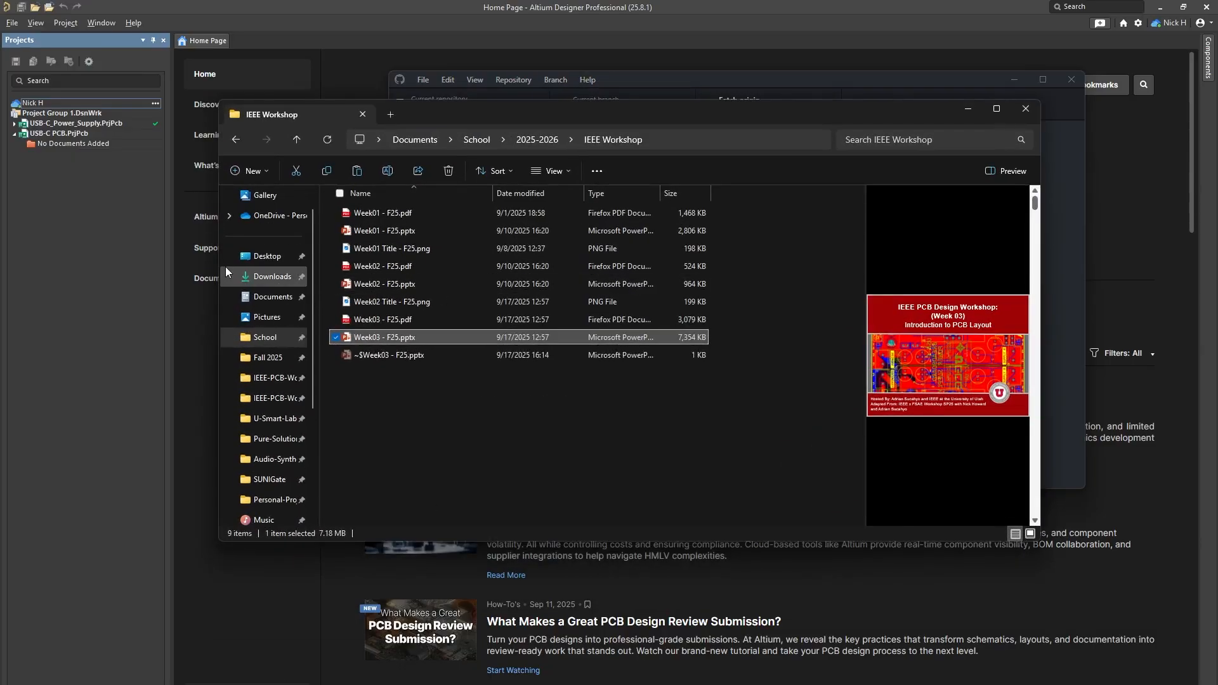
left_click(275, 397)
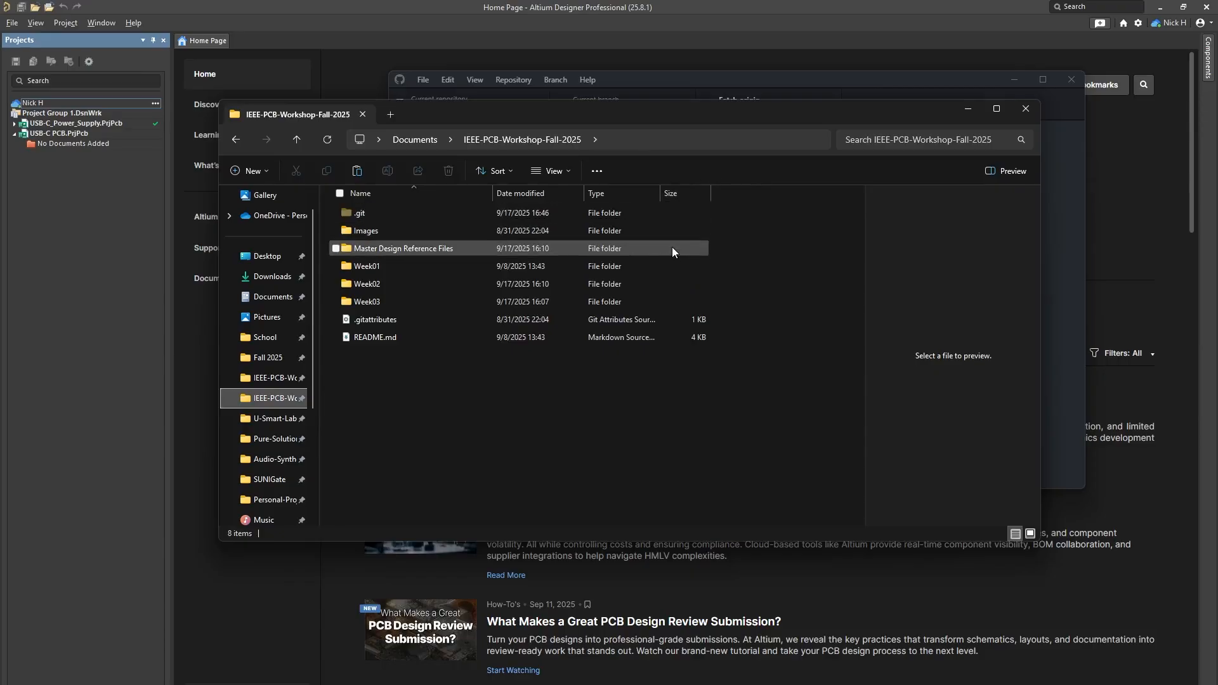
double_click(439, 249)
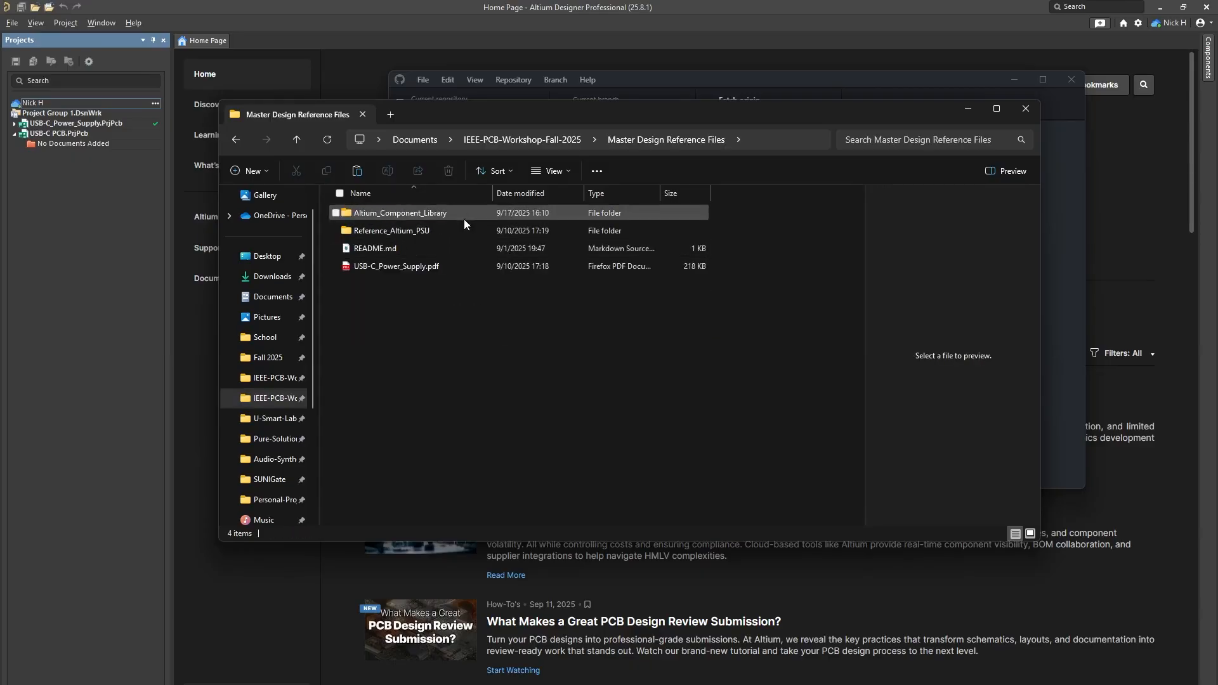
double_click(460, 229)
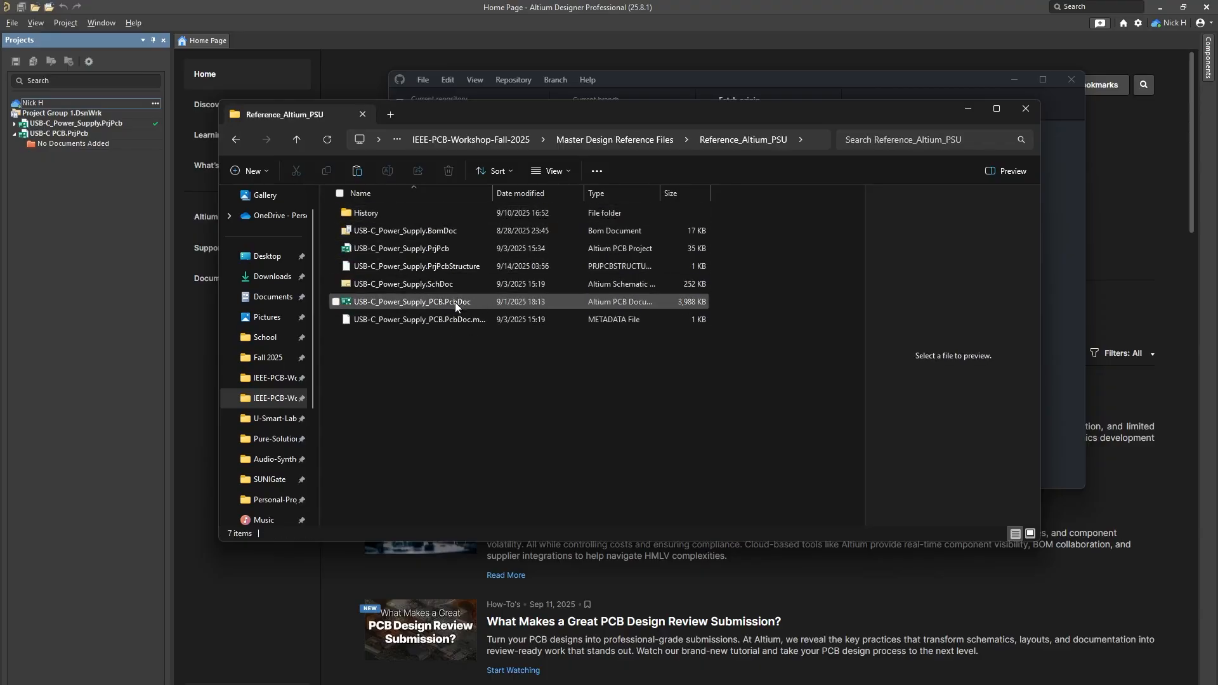
left_click(436, 286)
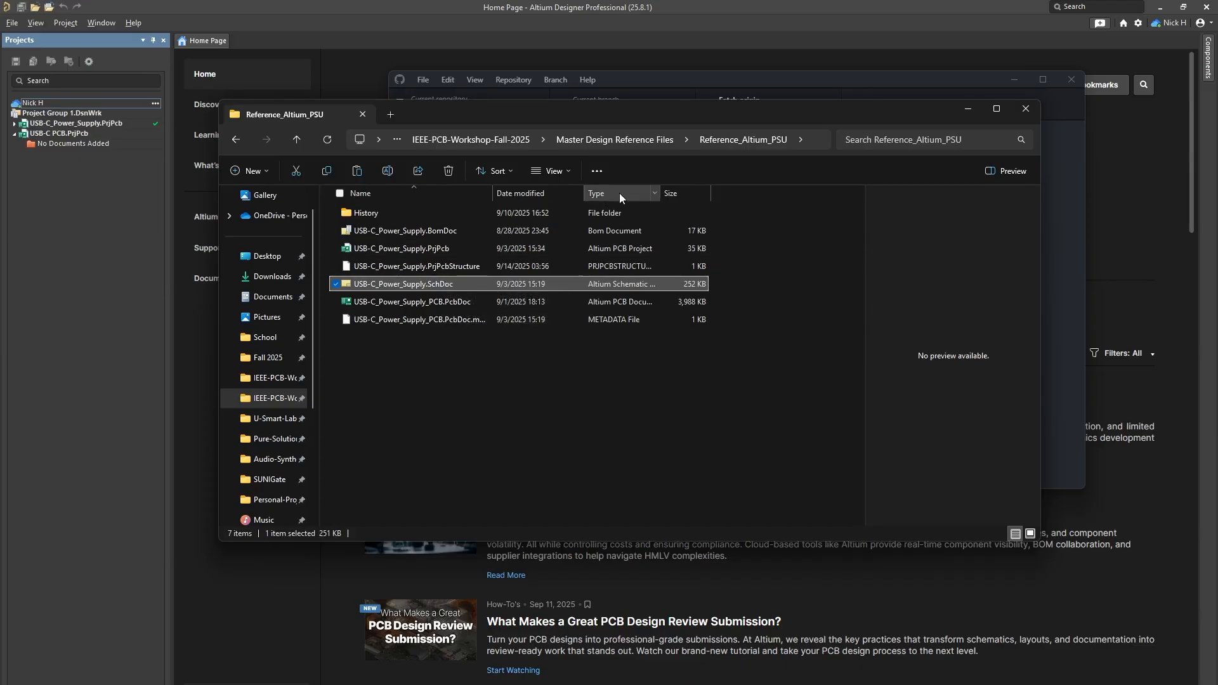
Step: Open the USB-C PCB project's folder in File Explorer, paste the copied schematic file into it, and return to Altium Designer
right_click(74, 134)
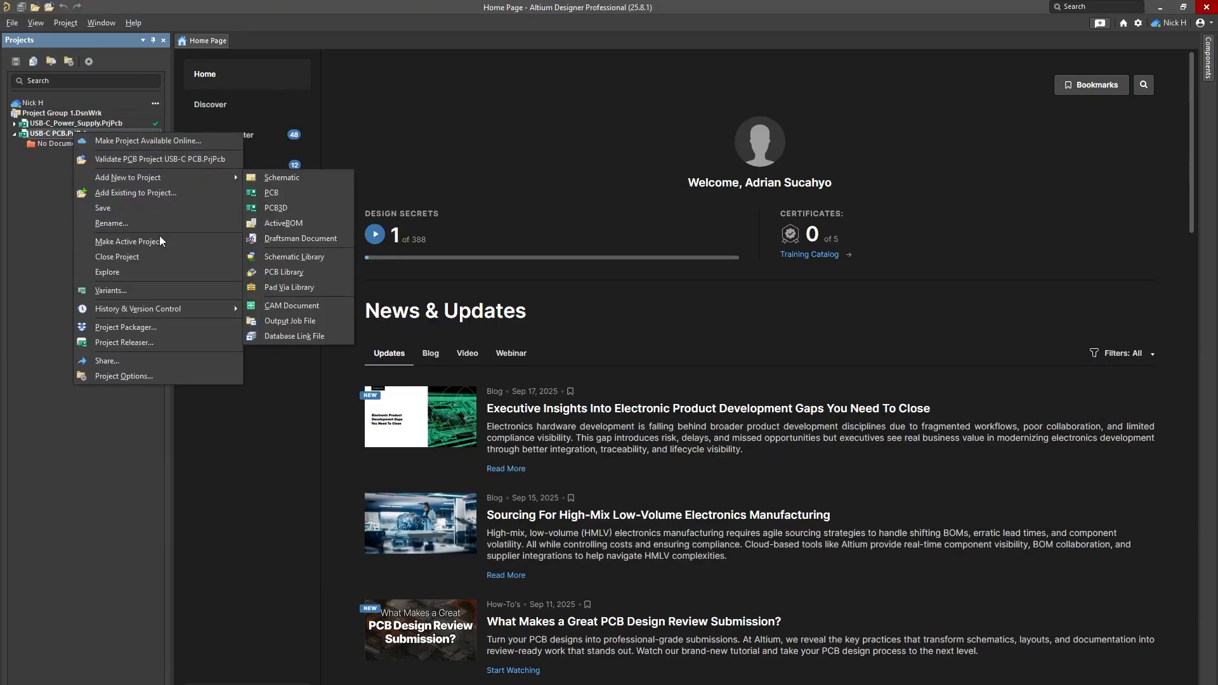
left_click(140, 271)
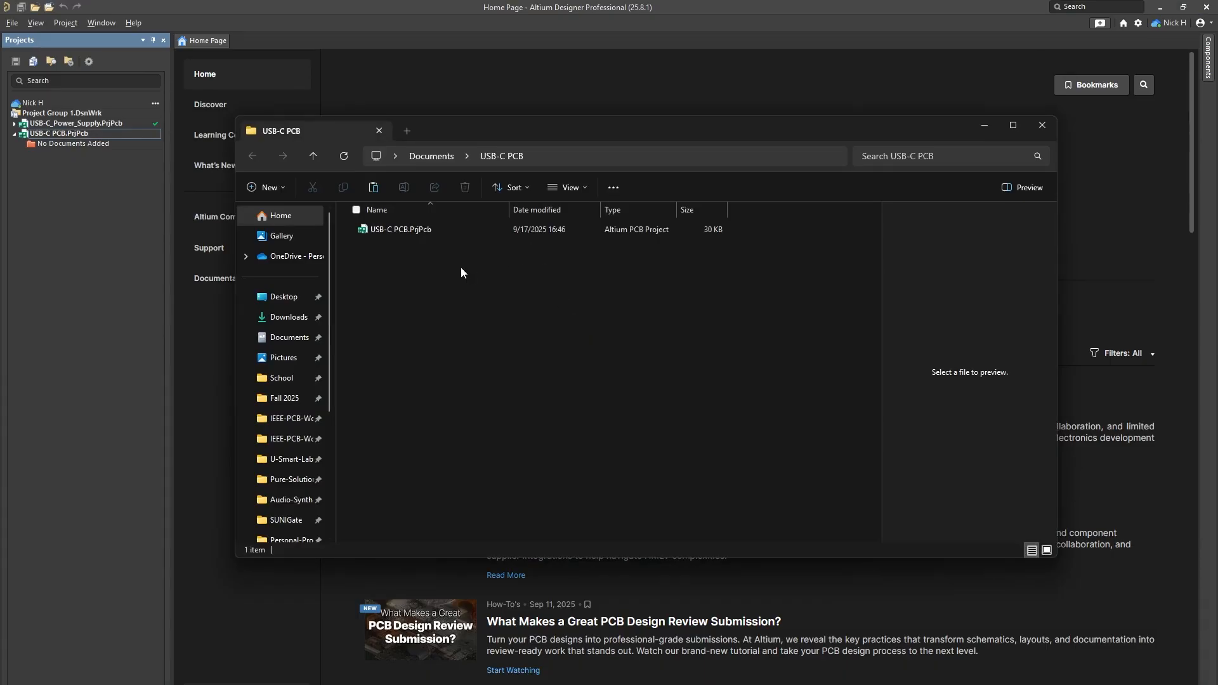
key("ctrl+v")
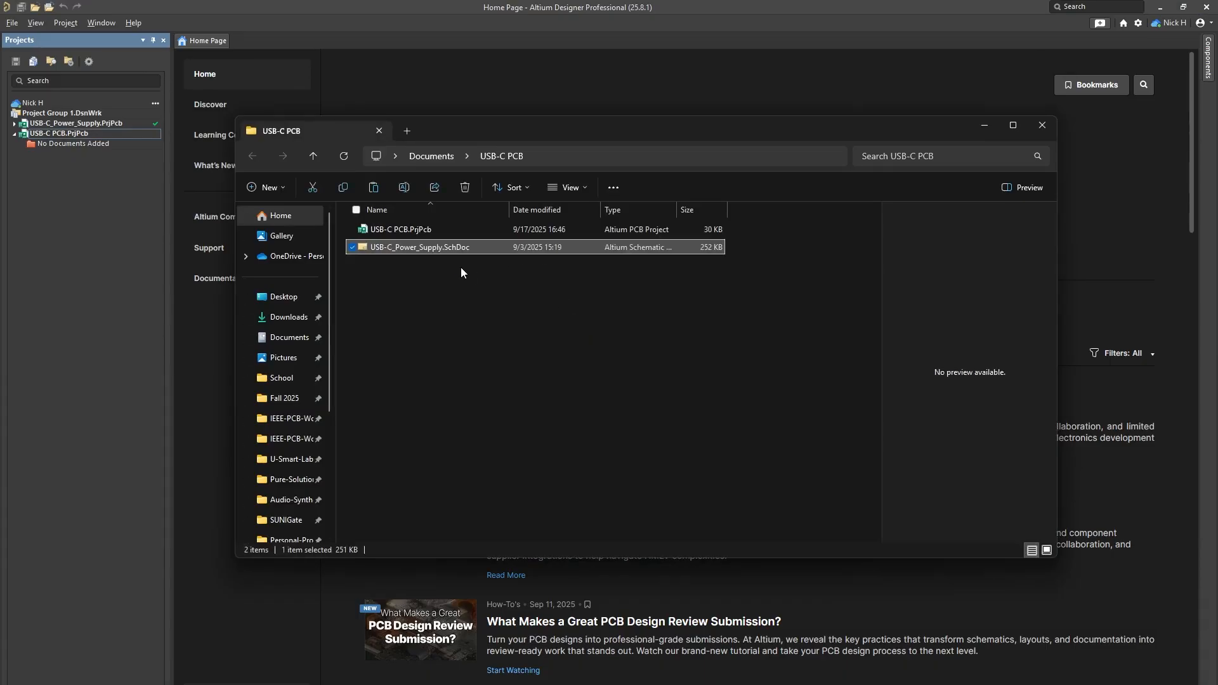
left_click(490, 297)
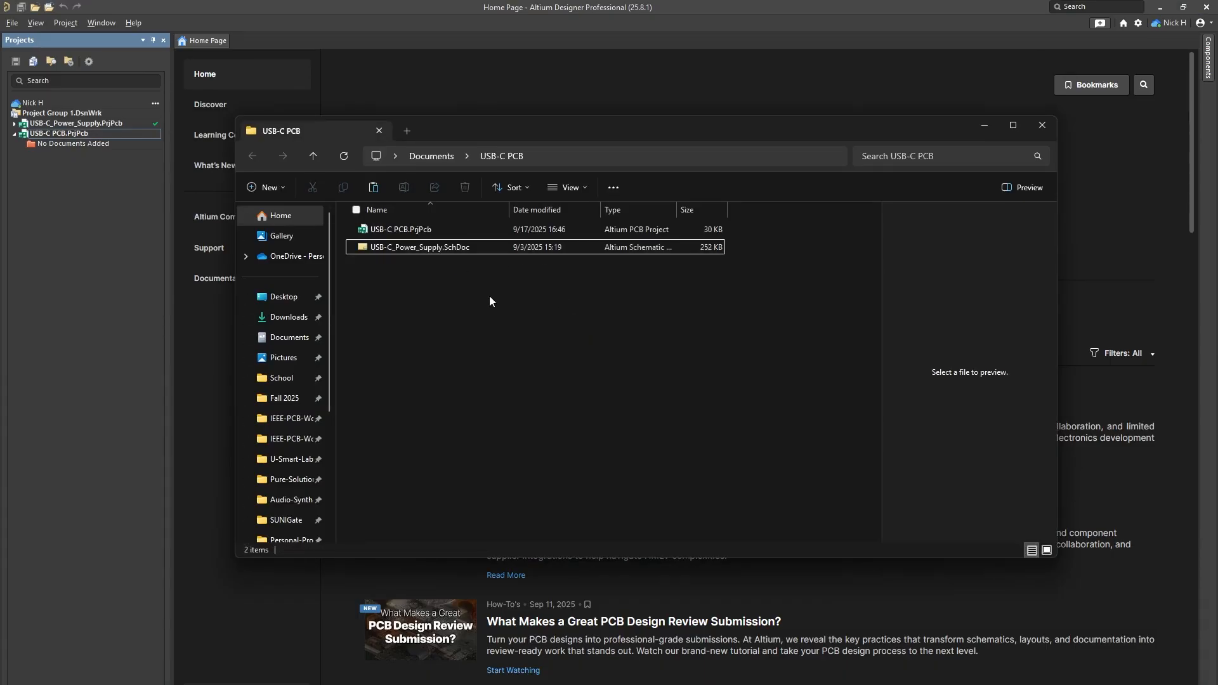
left_click(983, 126)
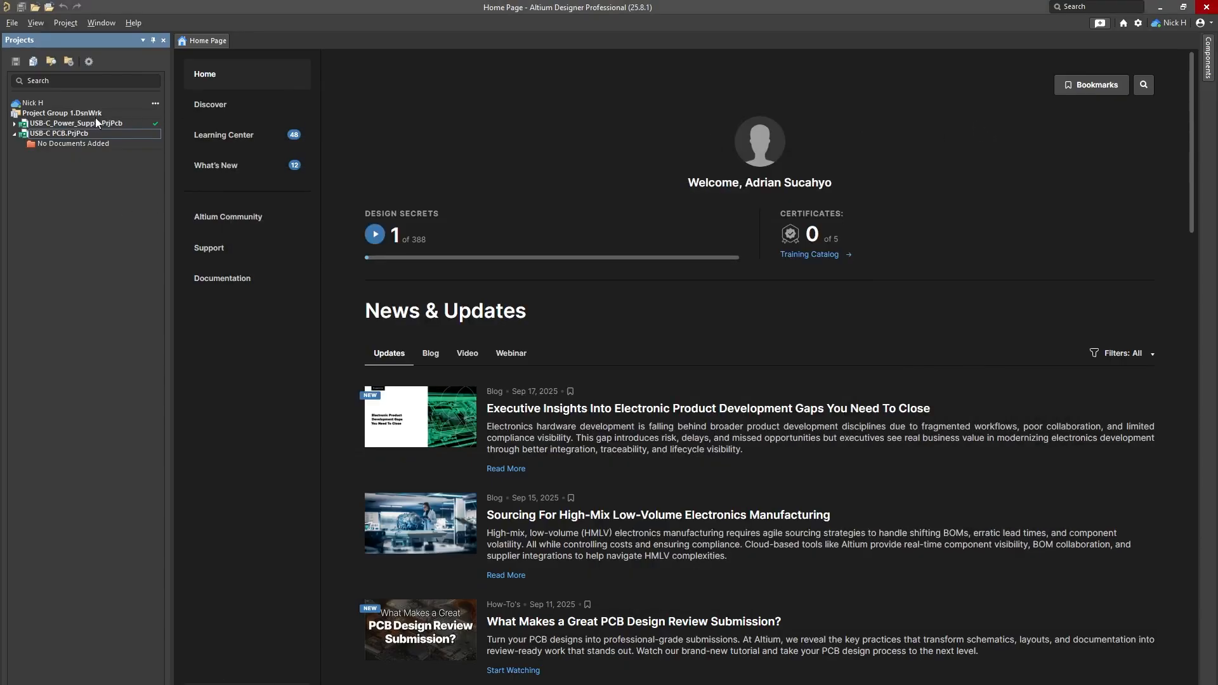
Step: Add the existing USB-C_Power_Supply.SchDoc to the USB-C PCB project and open the schematic
right_click(86, 131)
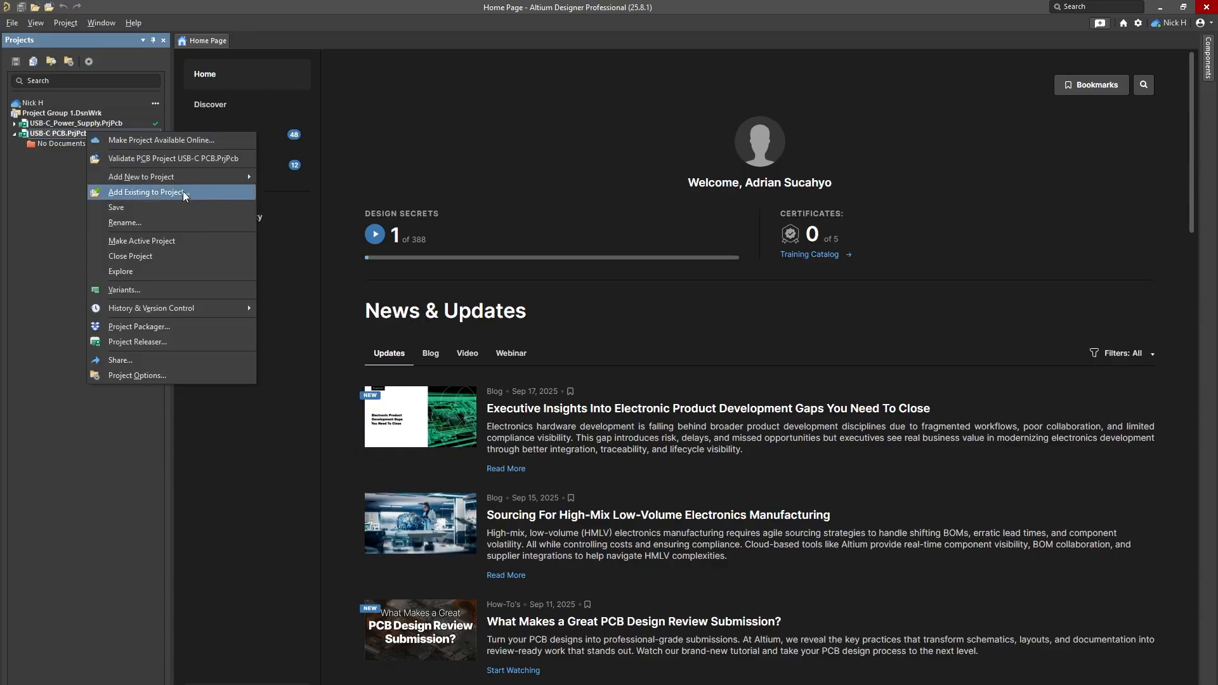
left_click(206, 191)
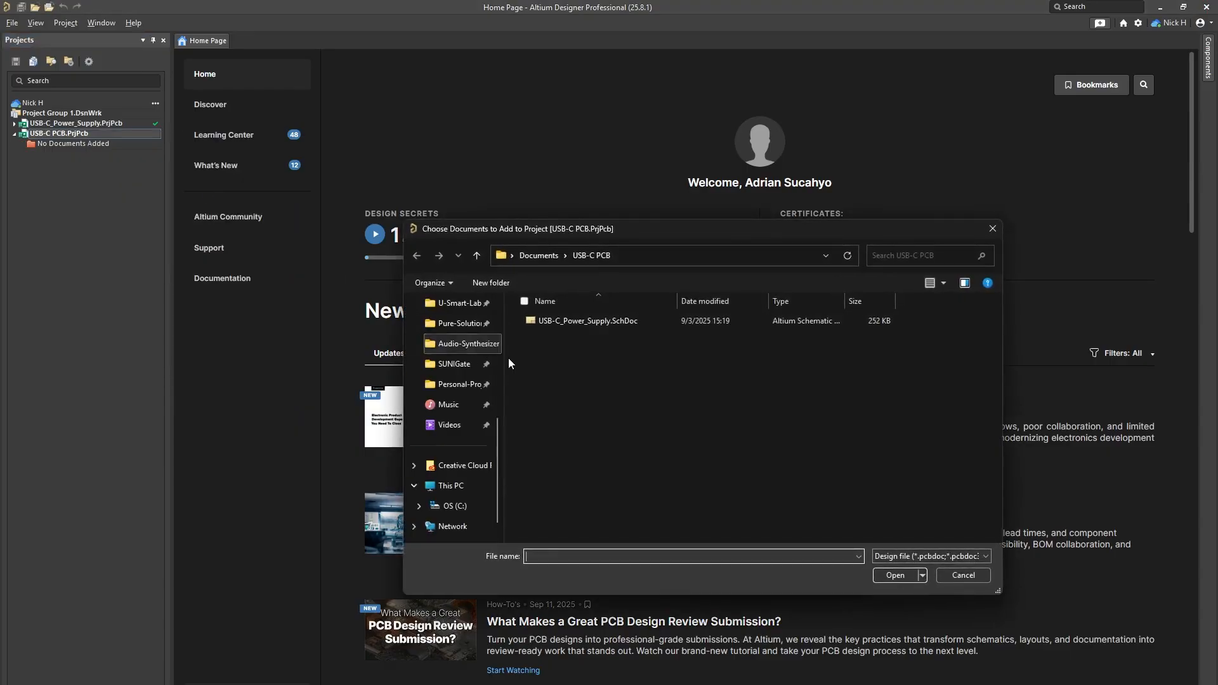
left_click(609, 321)
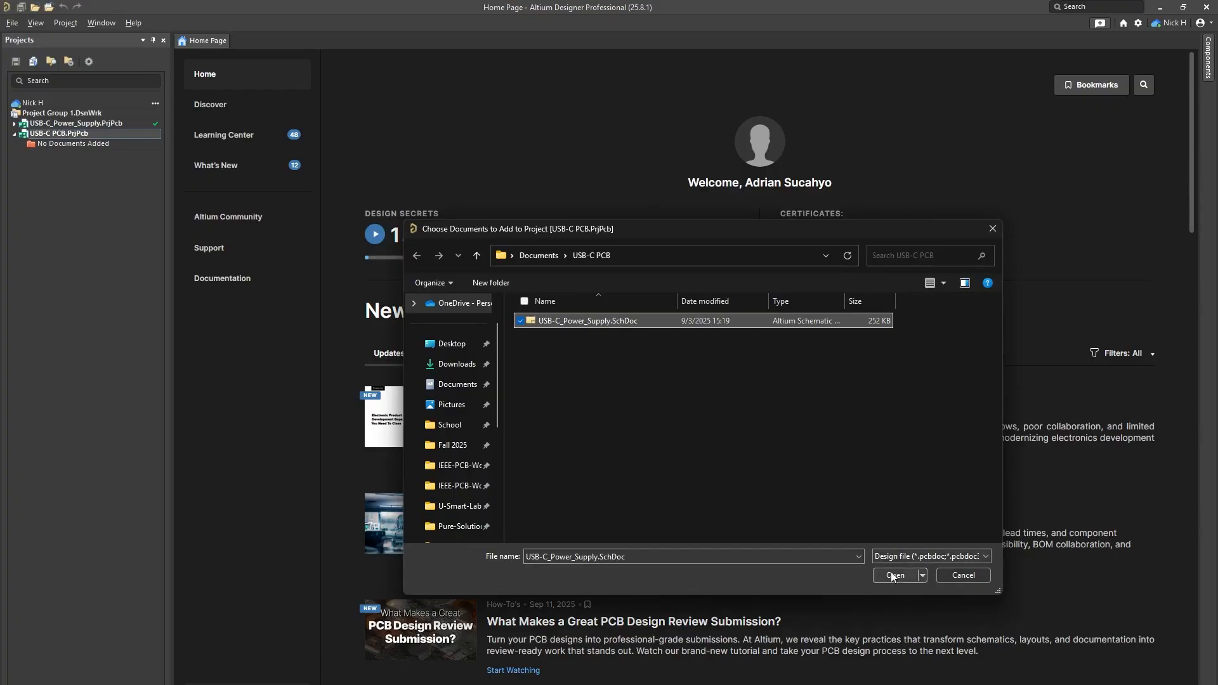
left_click(892, 576)
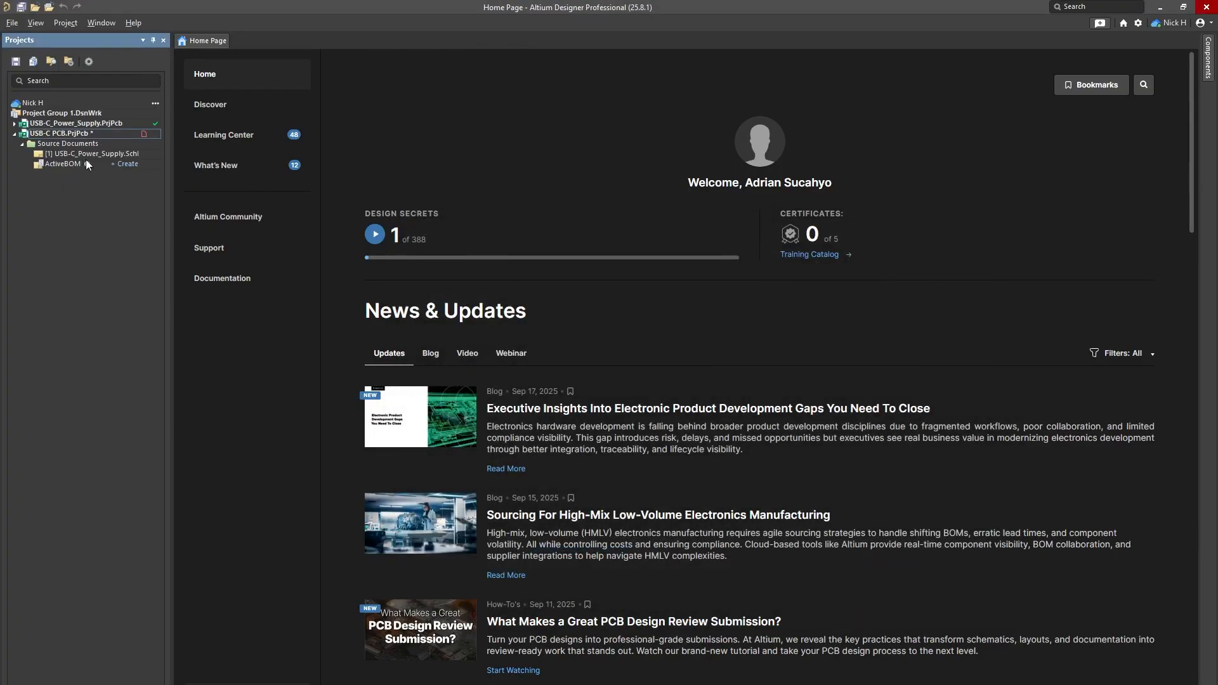
double_click(93, 155)
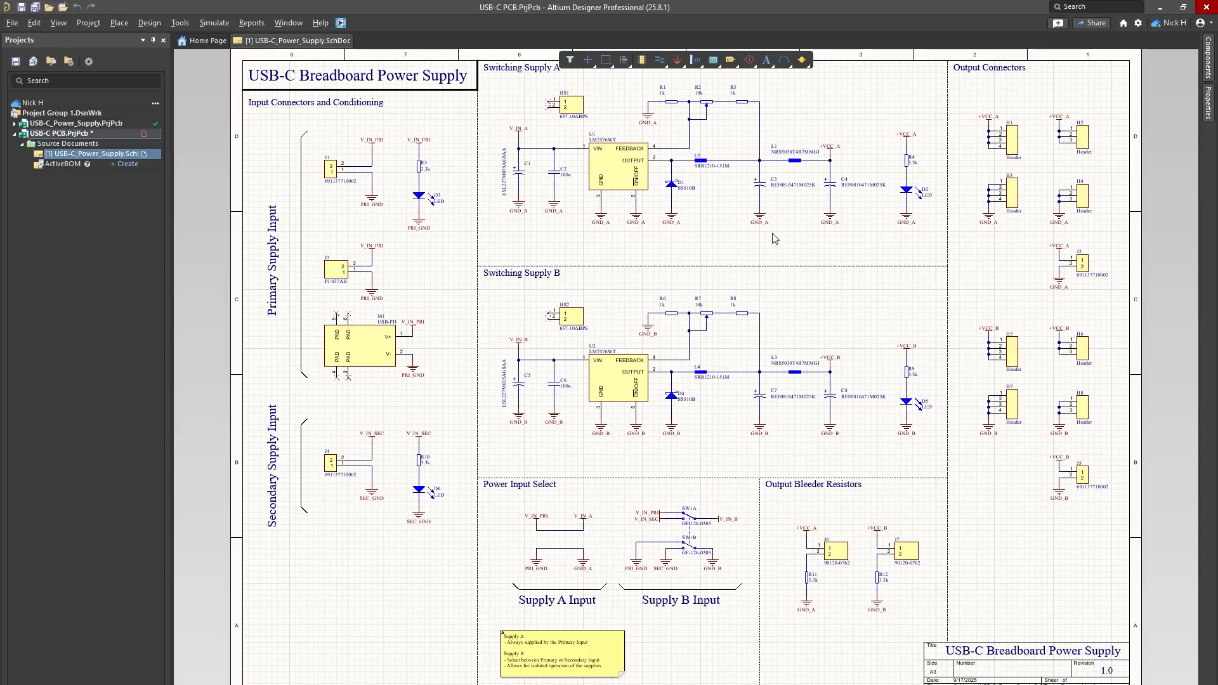
Step: Examine the component designators around Switching Supply A, and review the proposed change list in the schematic Annotate tool
scroll(774, 237, "up", 2, "ctrl")
scroll(843, 295, "down", 2, "ctrl")
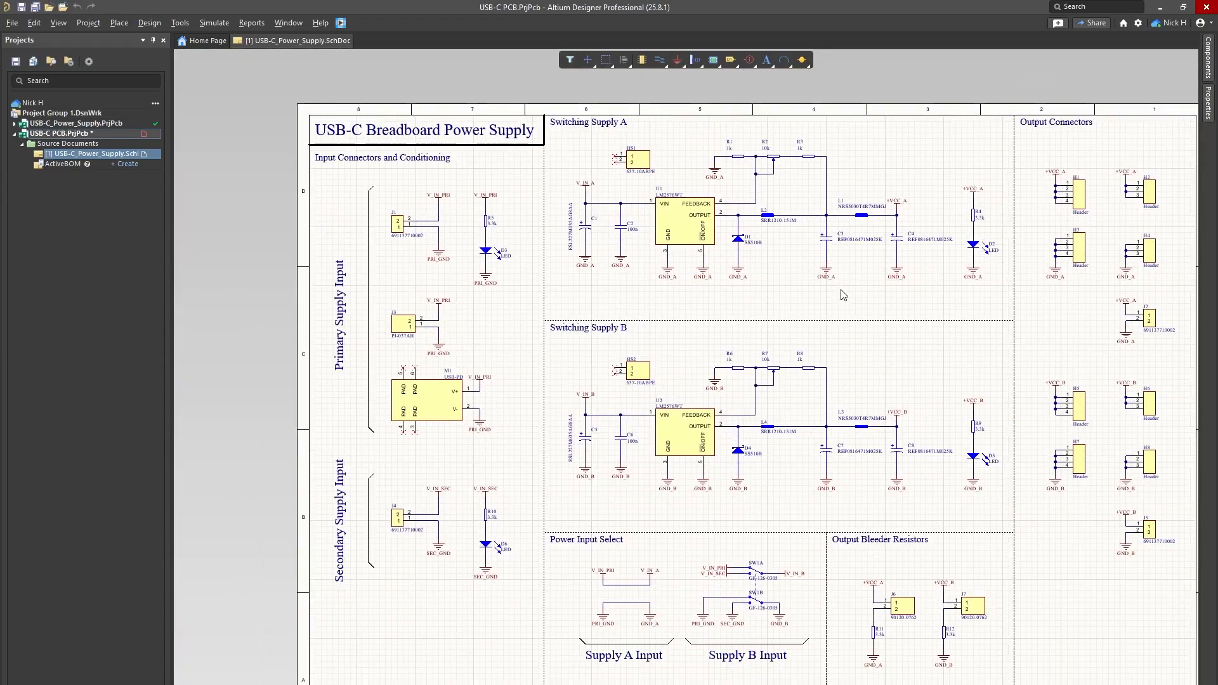
right_click_drag(842, 295, 788, 277)
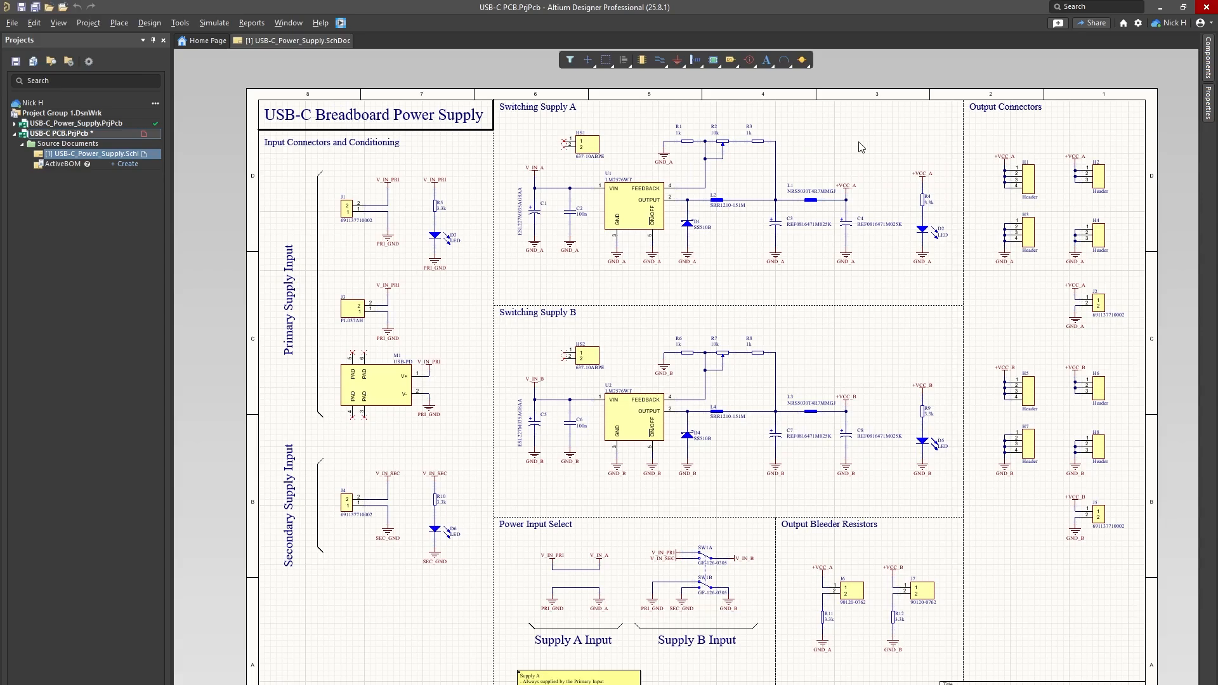
scroll(615, 130, "up", 3, "ctrl")
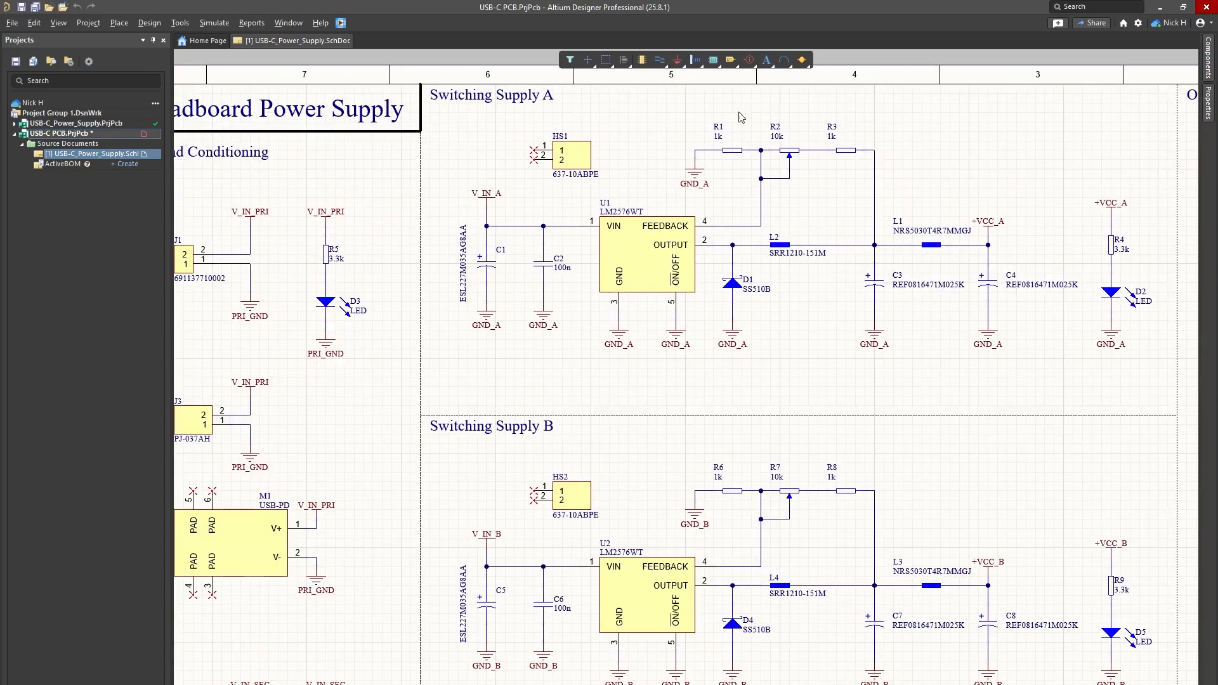
scroll(719, 141, "up", 4, "ctrl")
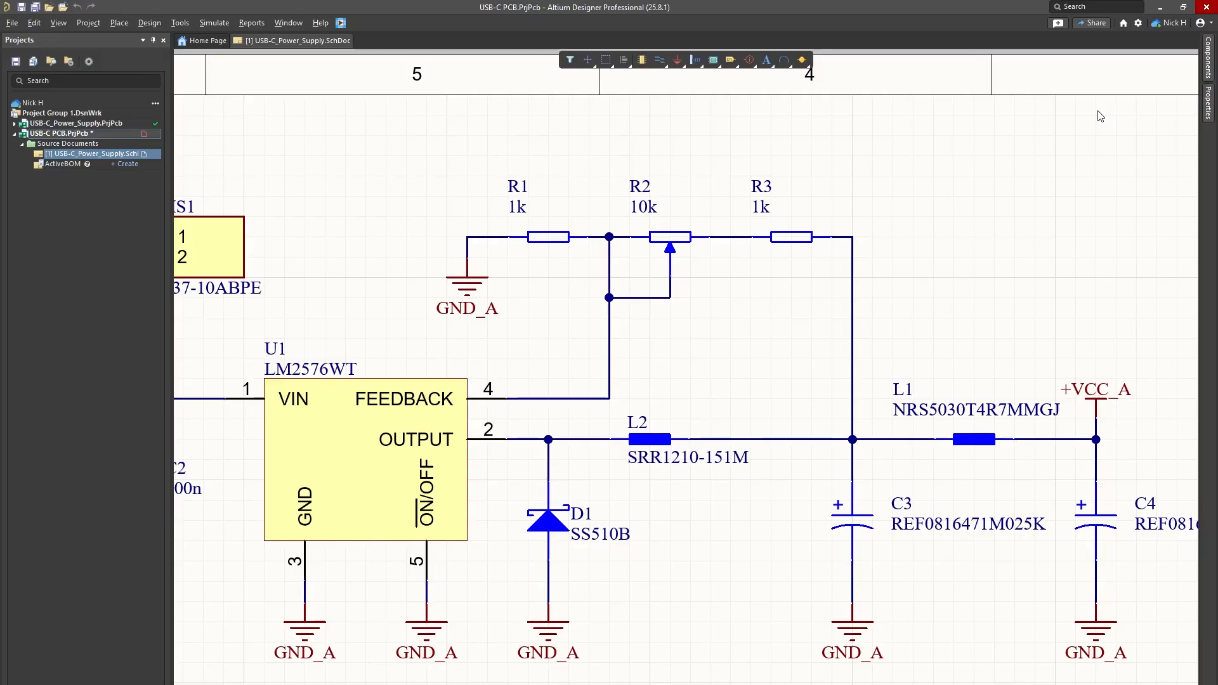
left_click(182, 24)
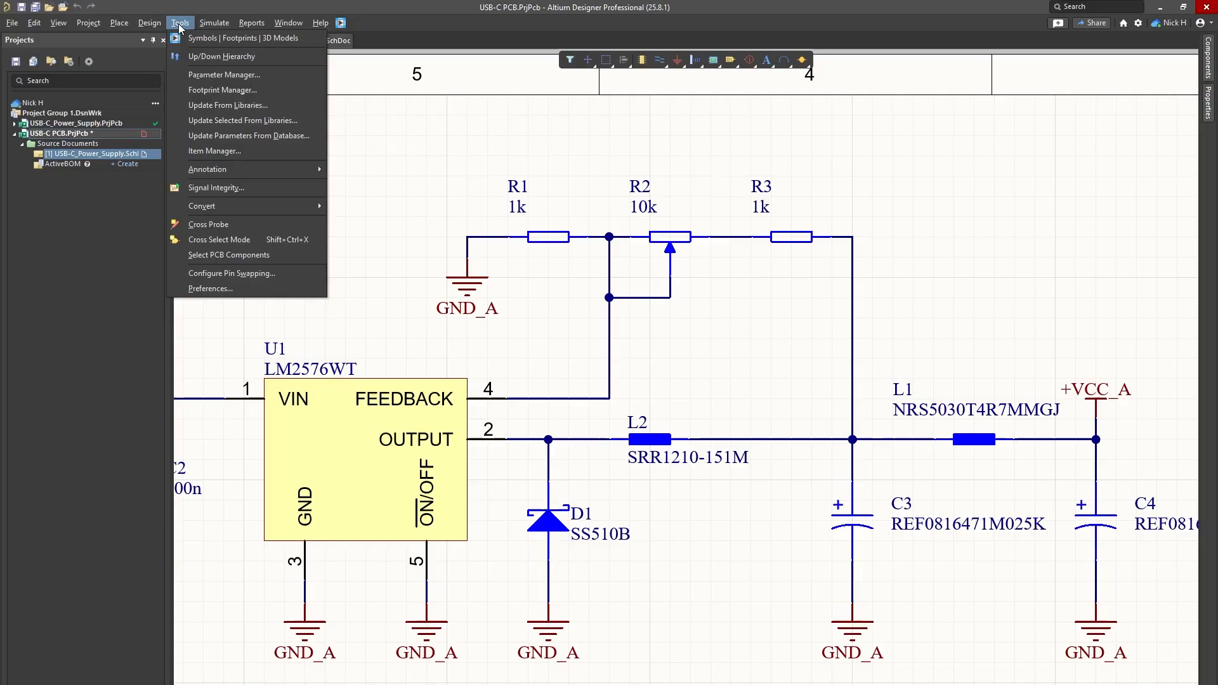
mouse_move(215, 178)
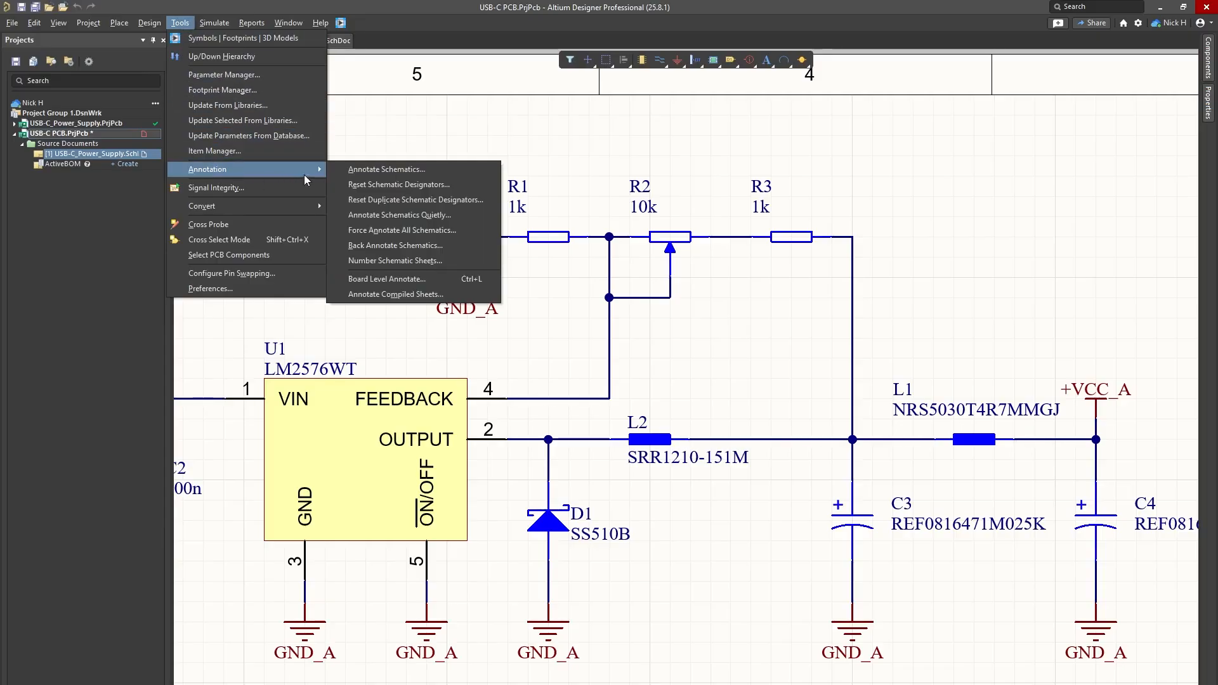
left_click(374, 170)
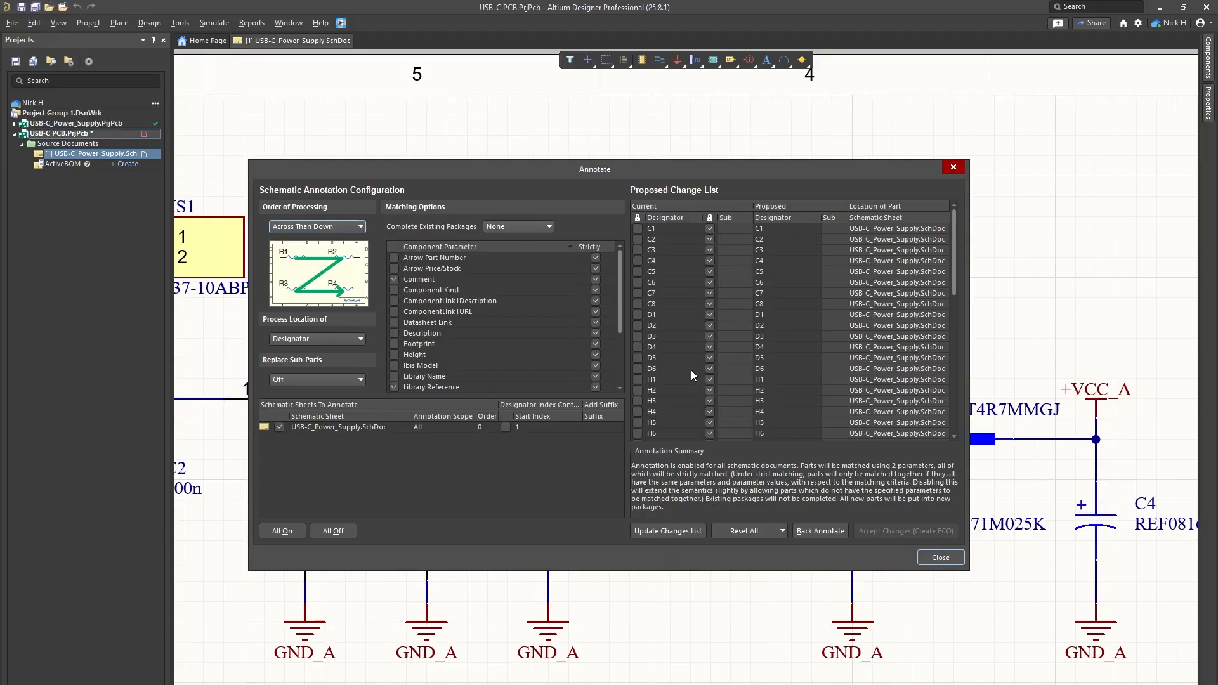
scroll(691, 371, "down", 10)
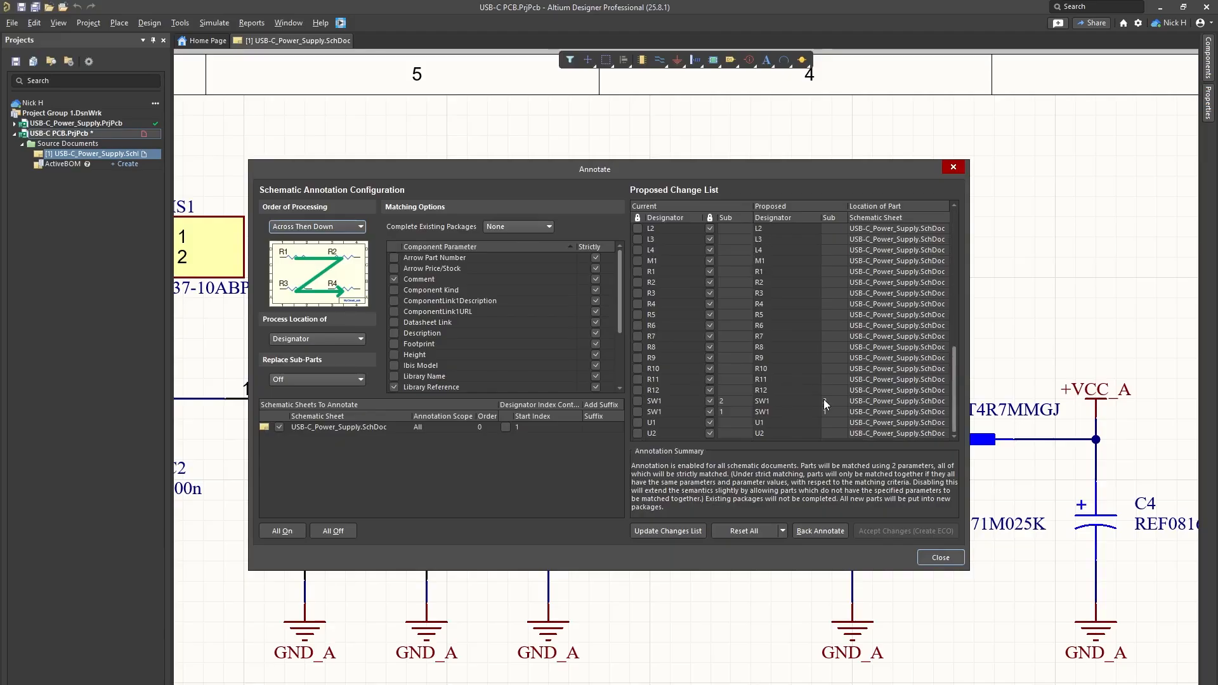
scroll(721, 299, "up", 5)
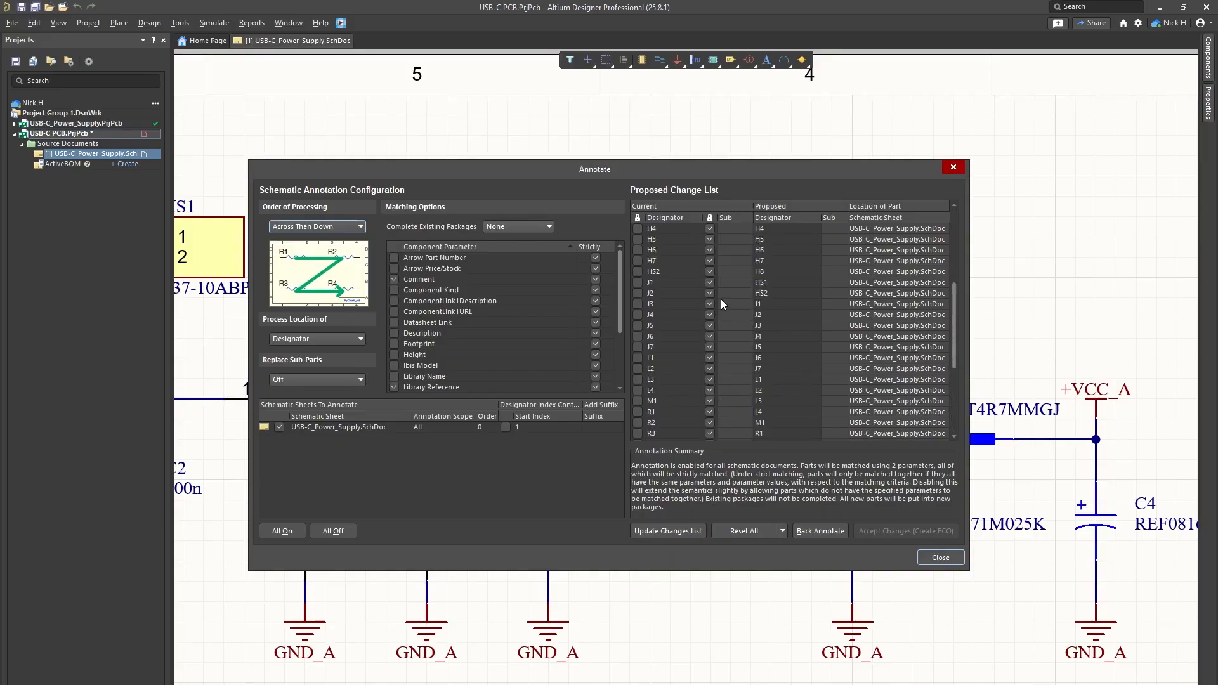
scroll(720, 299, "up", 5)
scroll(720, 298, "down", 10)
scroll(720, 299, "up", 10)
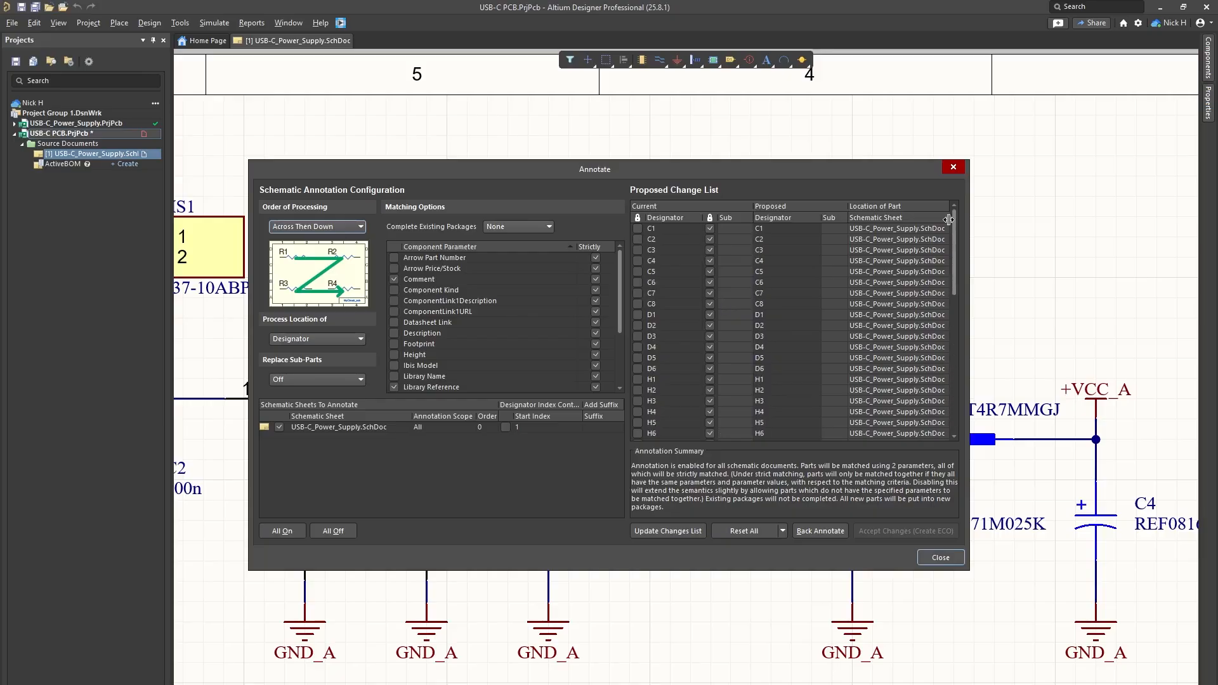
Step: Reset all proposed component designators in the Annotate tool's change list
left_click(663, 261)
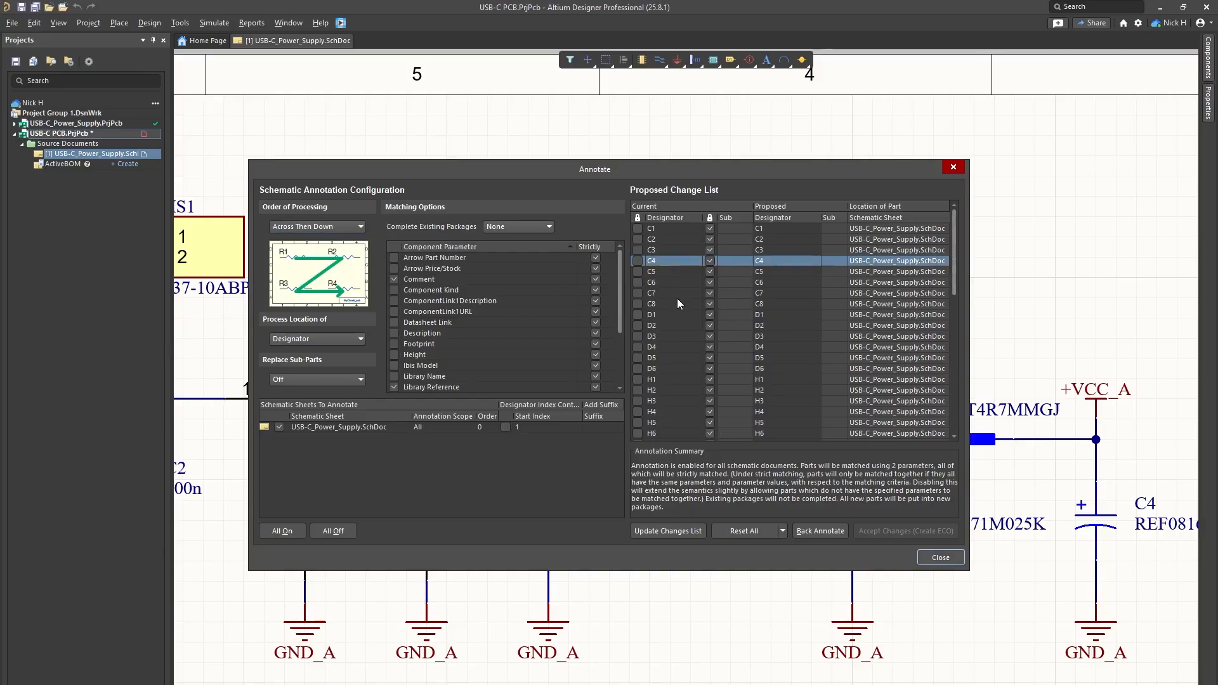
key("ctrl+a")
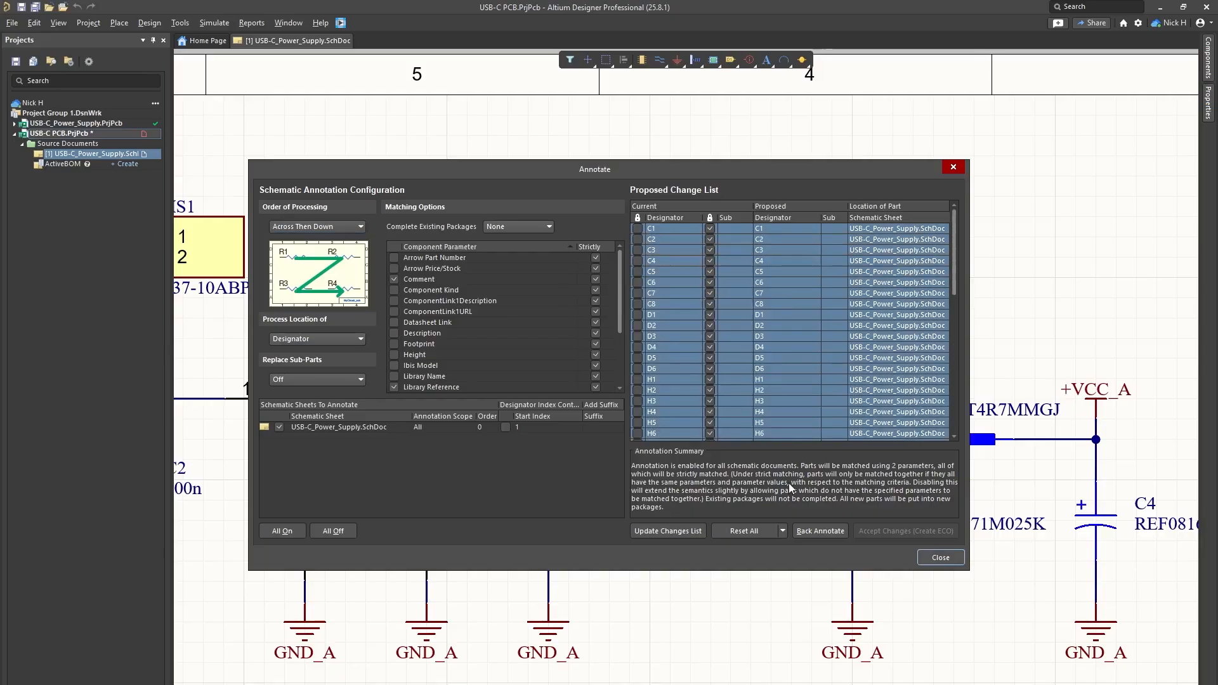
left_click(736, 532)
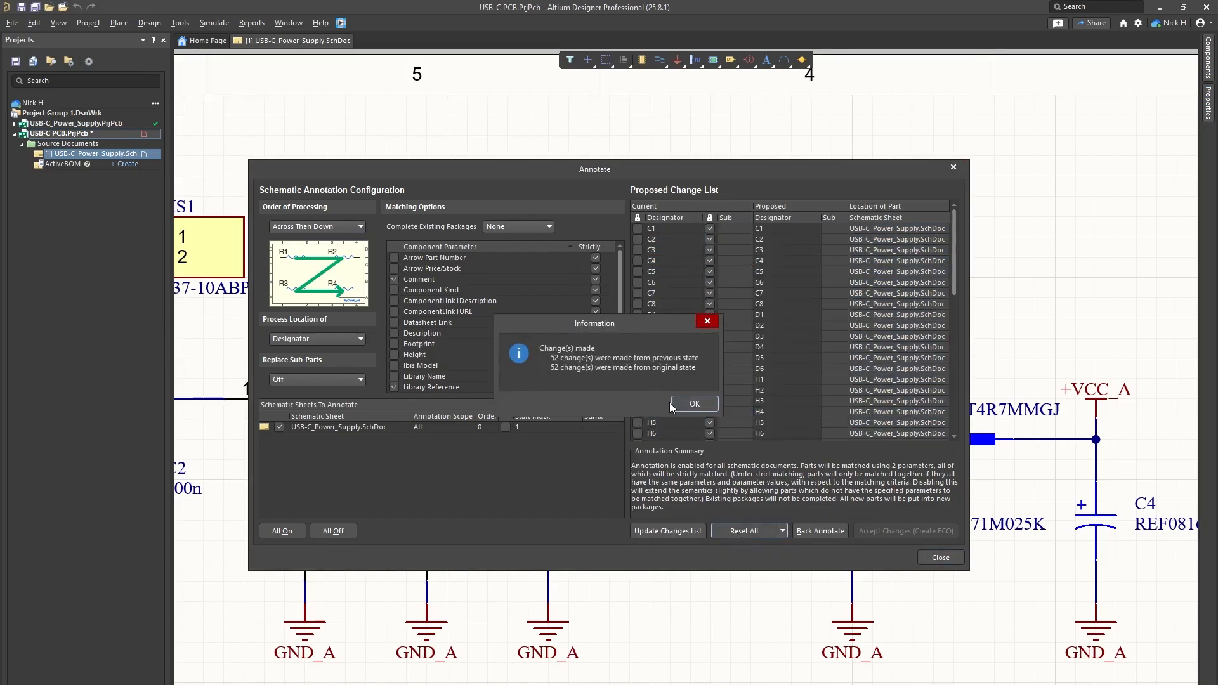
left_click(690, 402)
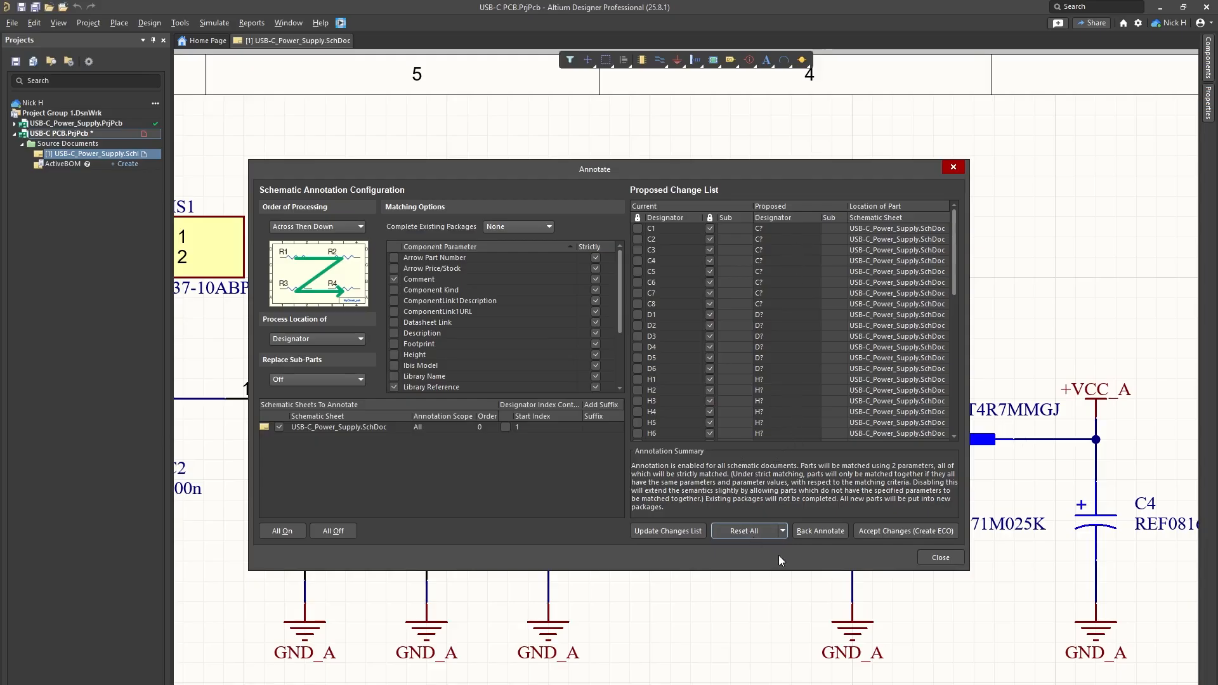
Step: Accept the designator reset, execute its engineering change order on the schematic, and close the annotation and message windows
left_click(898, 532)
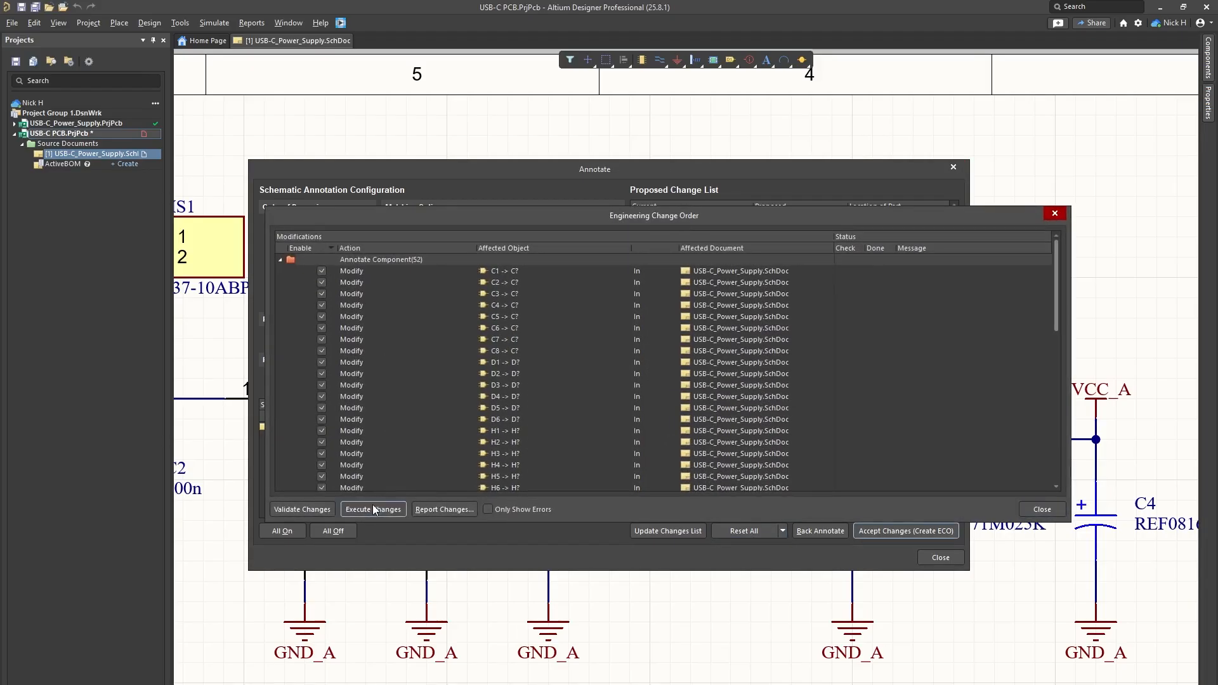
left_click(374, 509)
left_click(1054, 213)
left_click(952, 168)
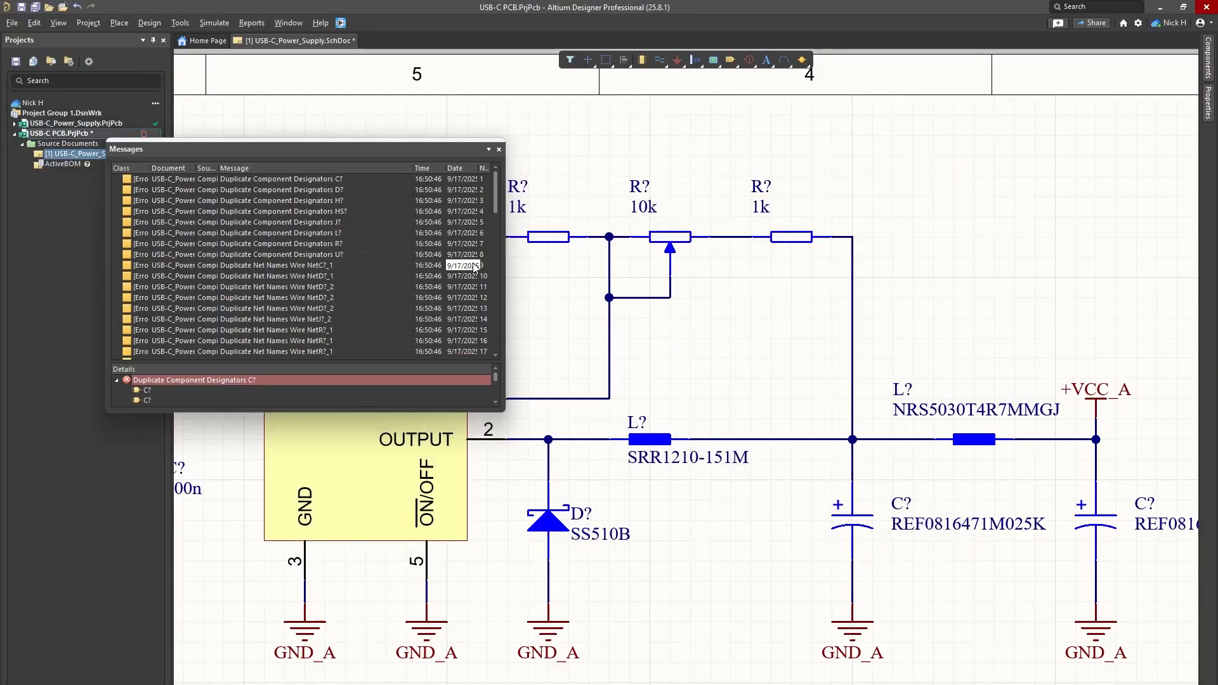
left_click(498, 149)
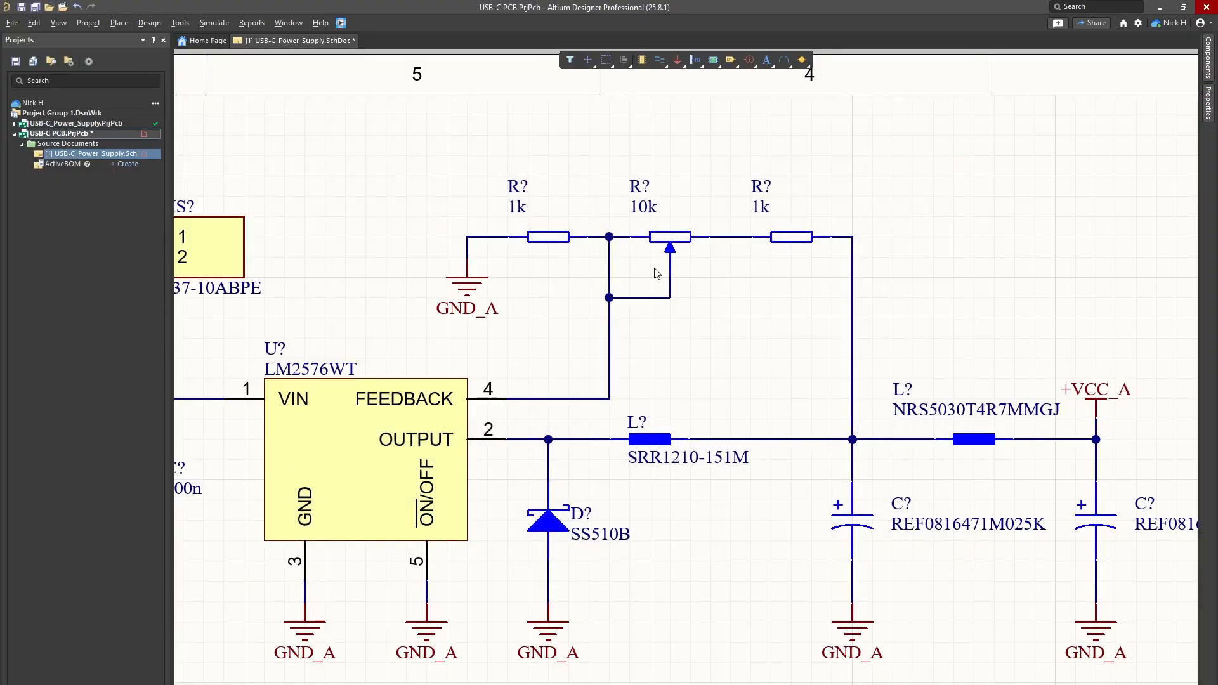
scroll(657, 273, "up", 3, "ctrl")
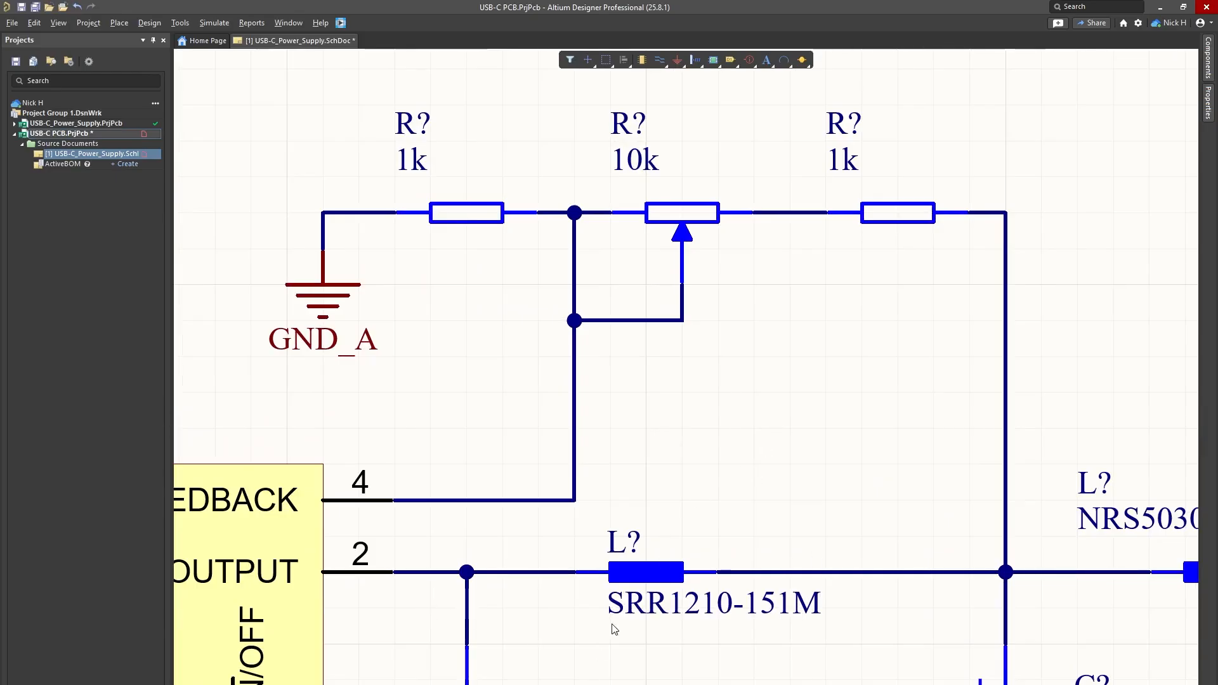
Step: Open the schematic Annotate tool and update the change list with proposed designators for the reset components
right_click_drag(489, 470, 489, 470)
scroll(490, 469, "down", 3, "ctrl")
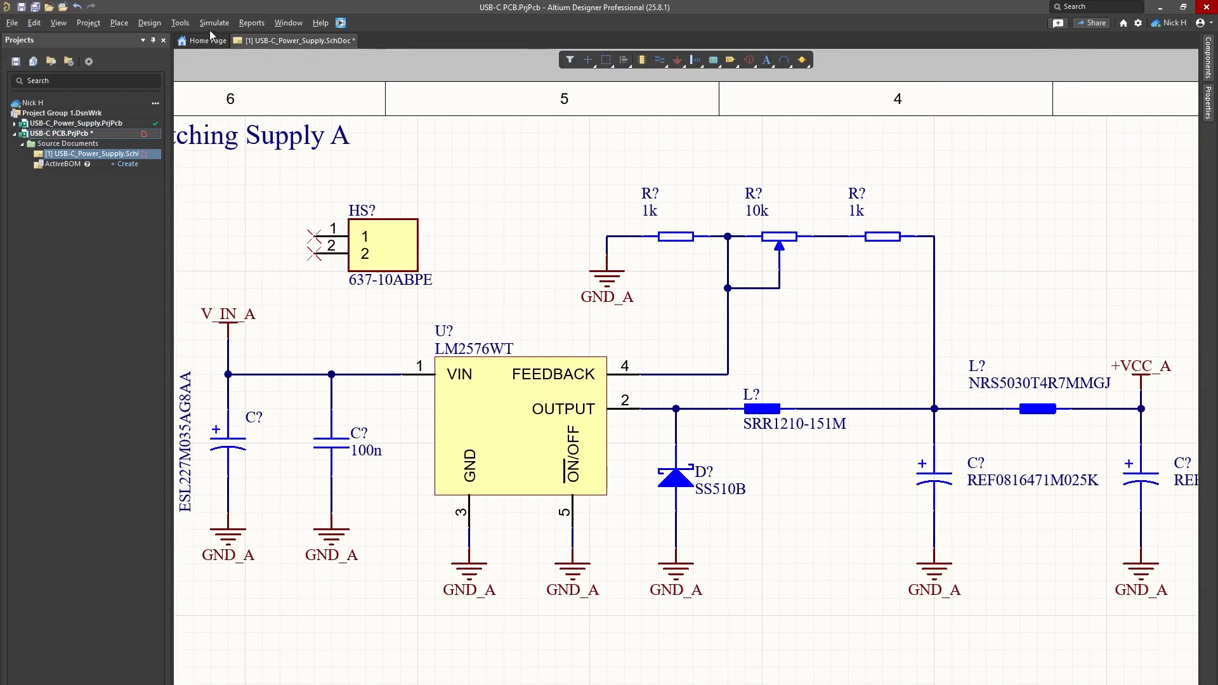
left_click(180, 23)
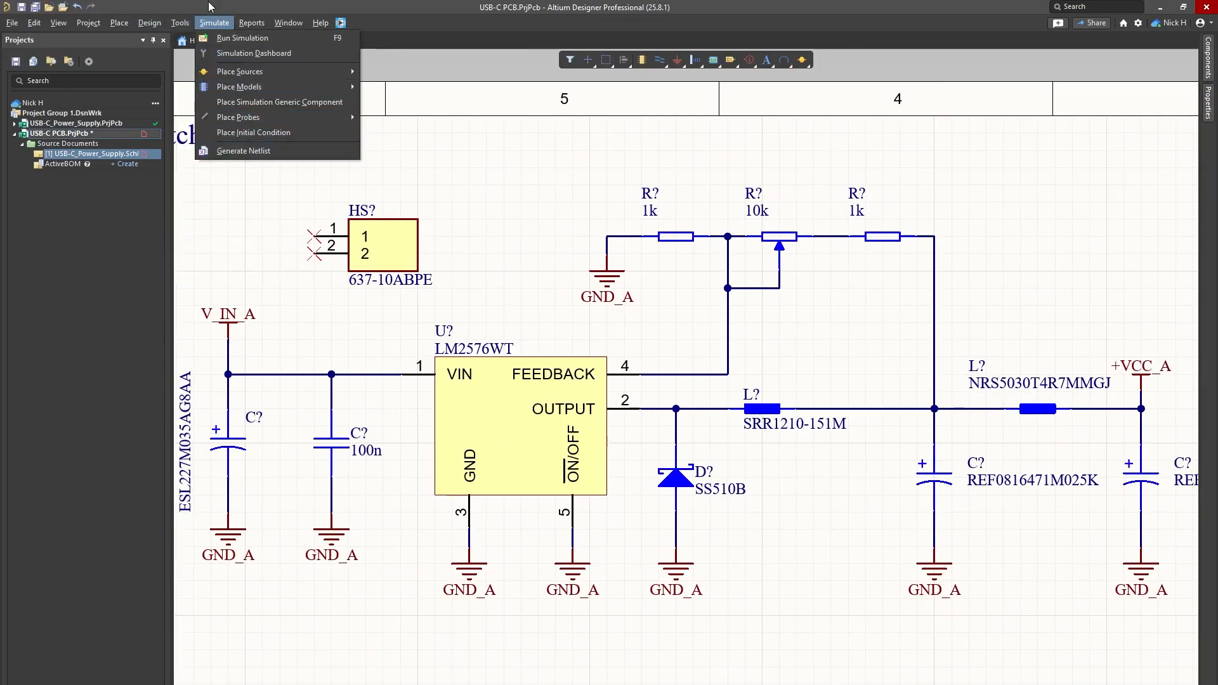
mouse_move(209, 168)
left_click(413, 169)
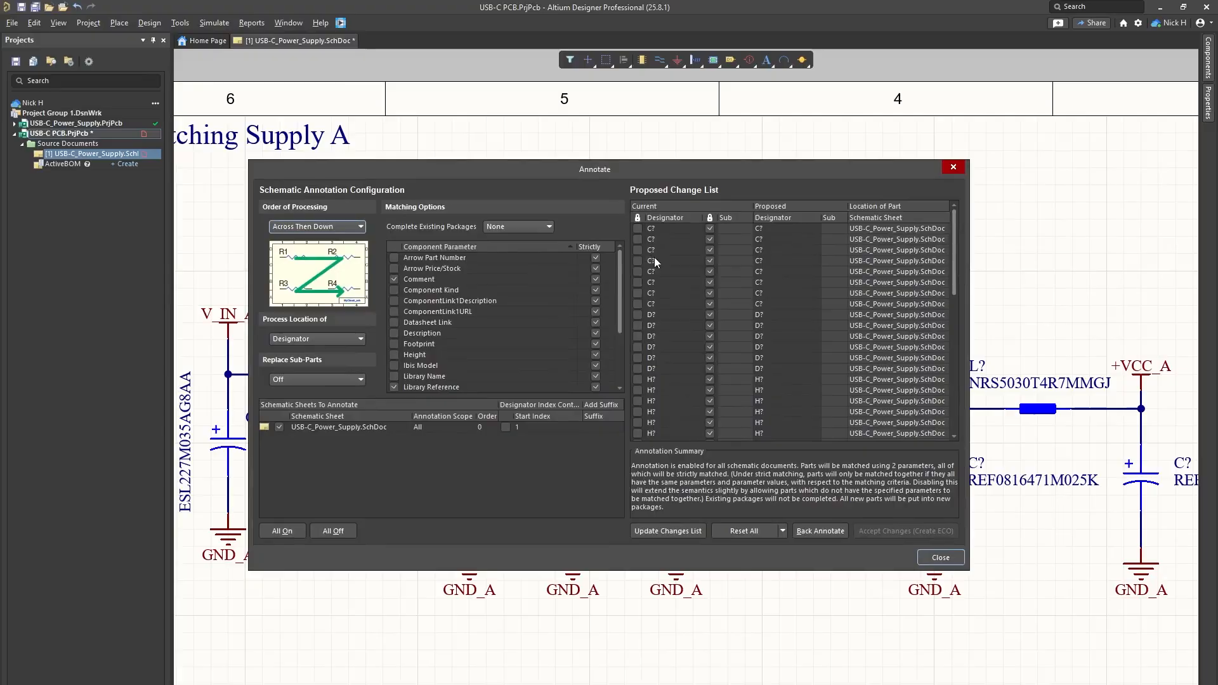
left_click(670, 530)
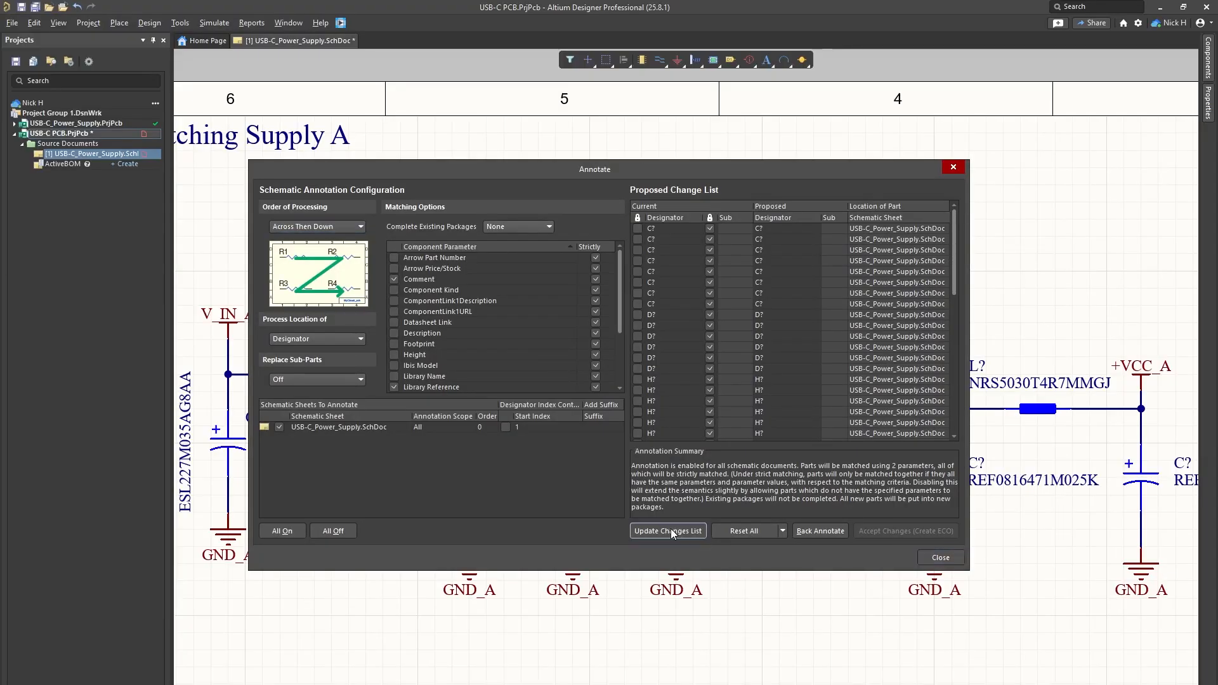
left_click(684, 404)
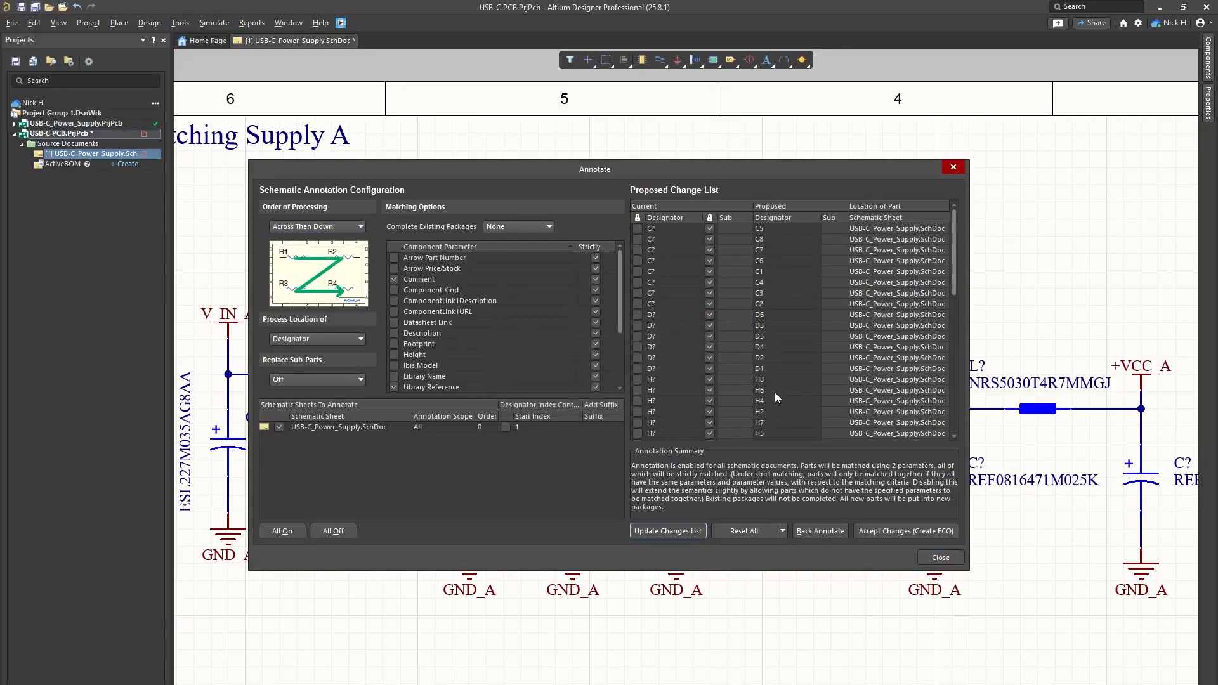
left_click(779, 230)
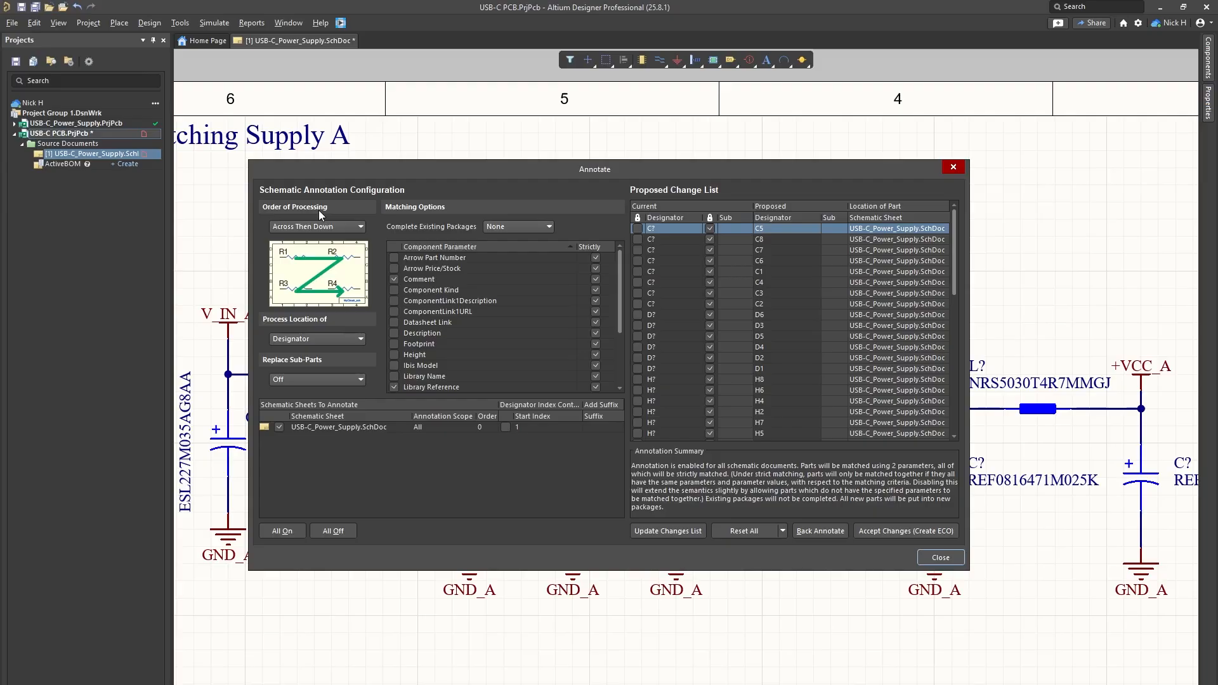
Step: Try the Down Then Across order of processing and return it to Across Then Down
left_click(357, 227)
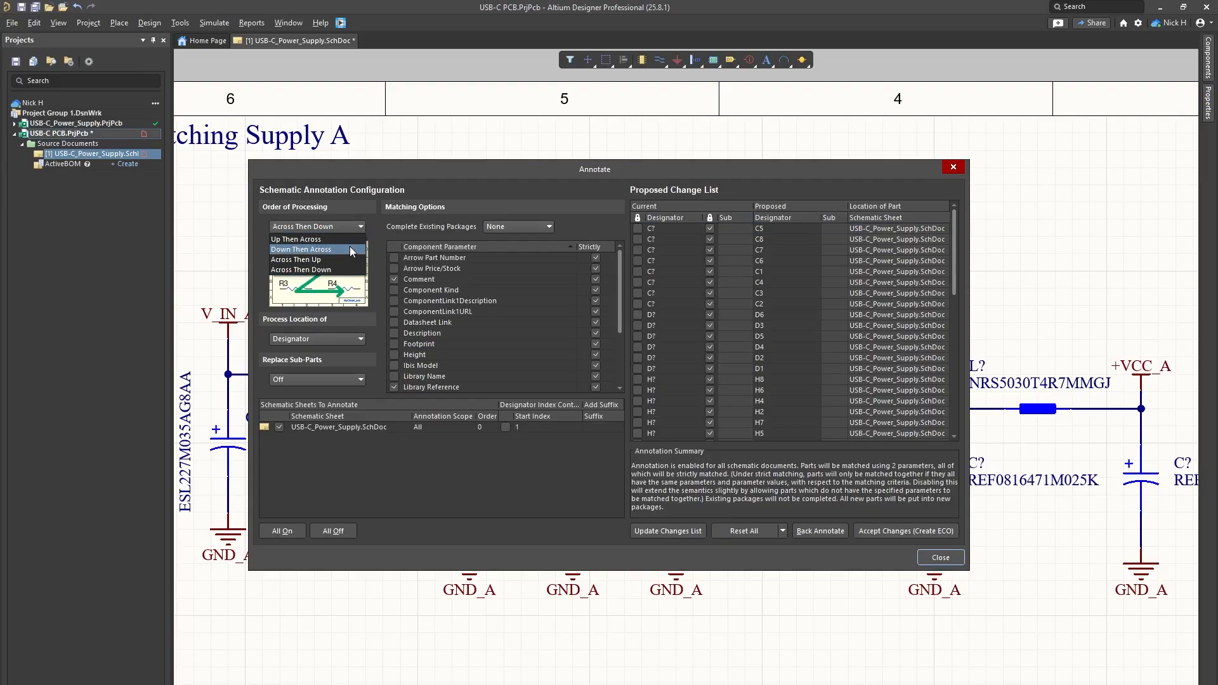
left_click(317, 244)
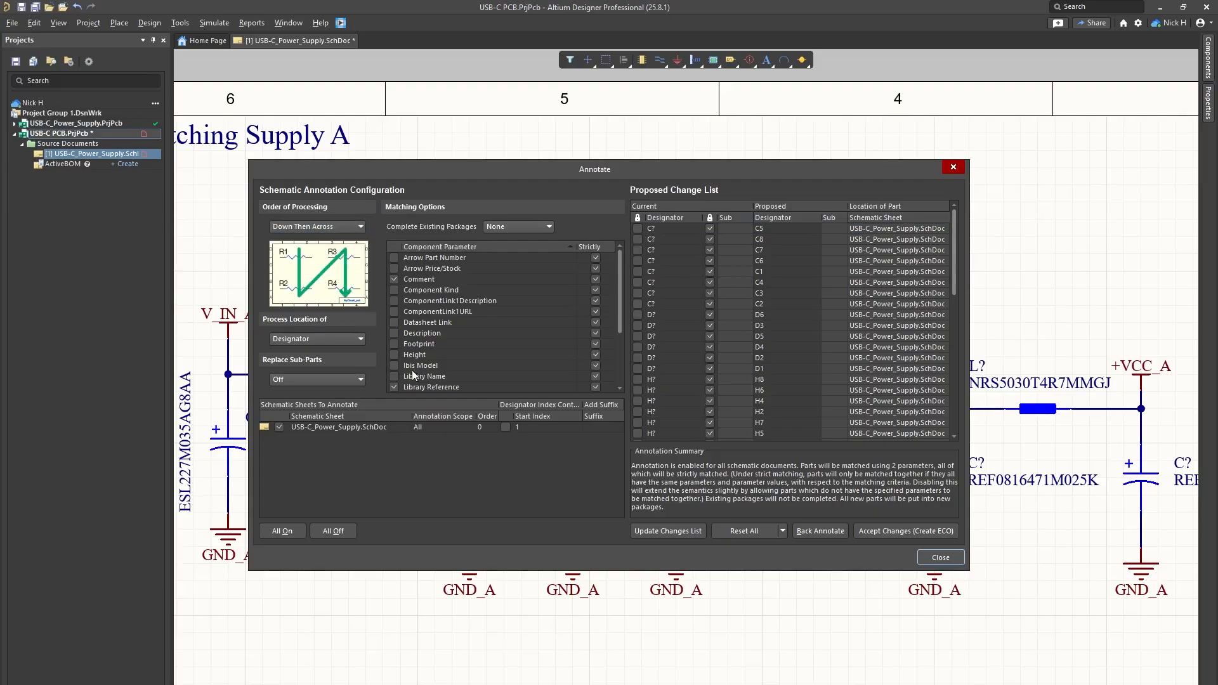
left_click(349, 227)
left_click(346, 271)
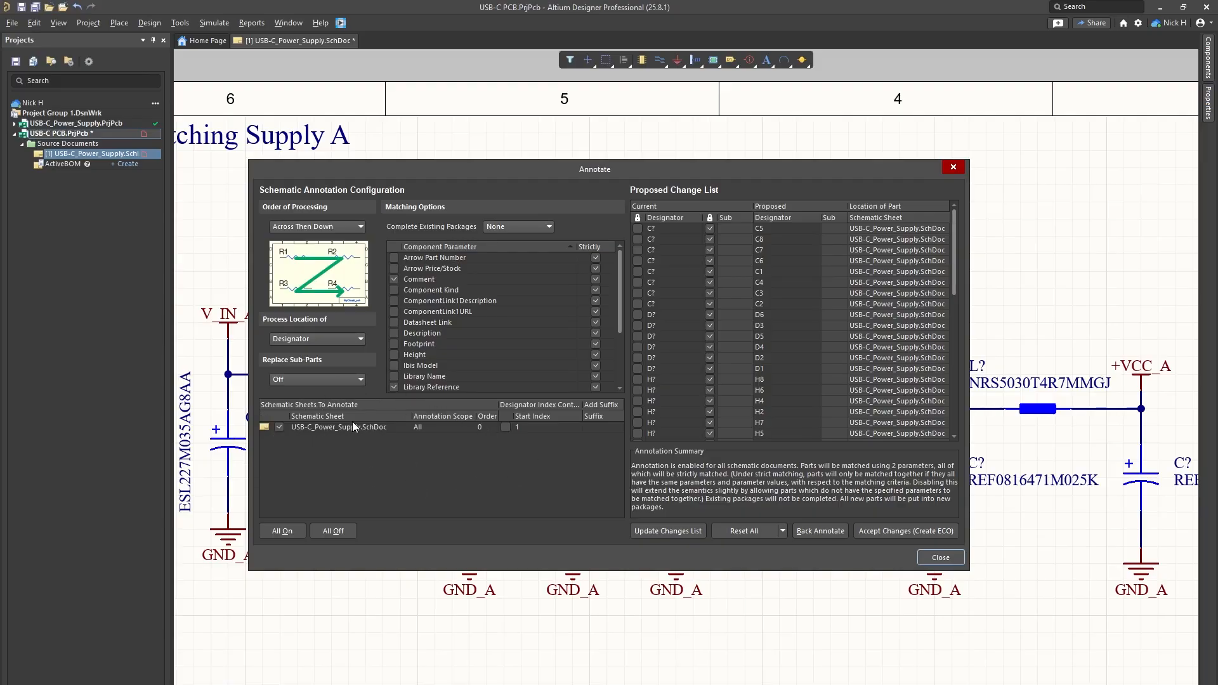
Step: Update the proposed change list and accept it to create the engineering change order
left_click(641, 531)
left_click(694, 405)
left_click(919, 530)
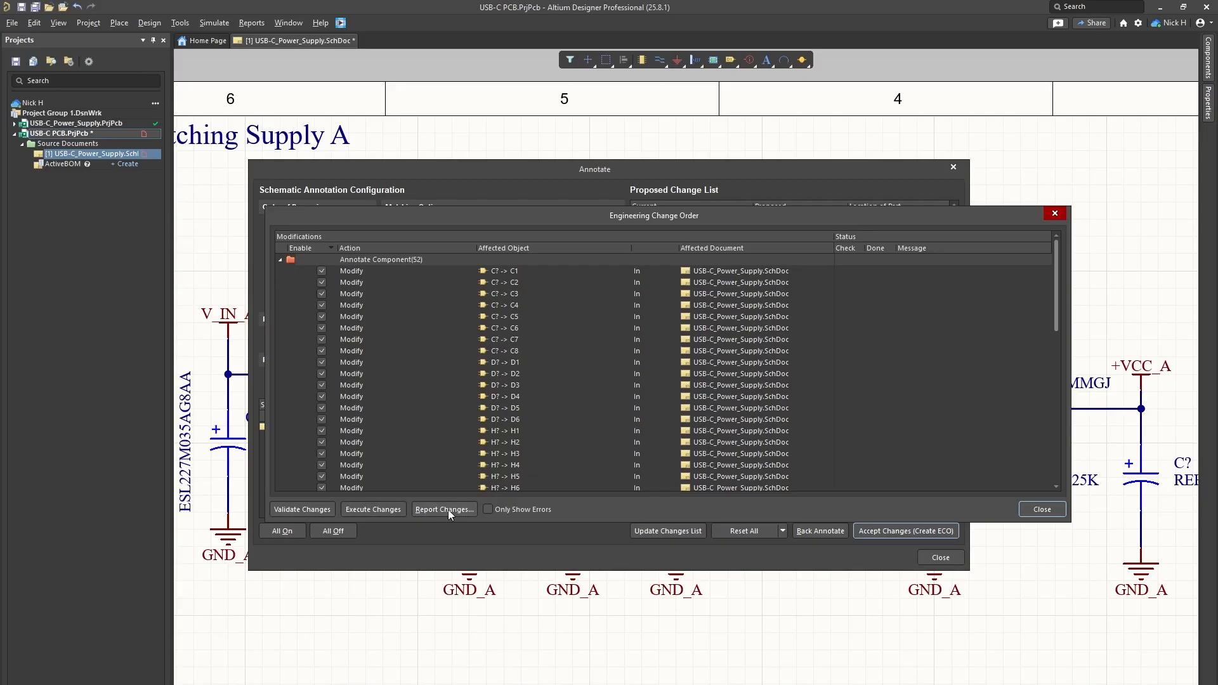
Step: Validate and execute the designator engineering change order, and close it along with the Annotate tool
left_click(313, 511)
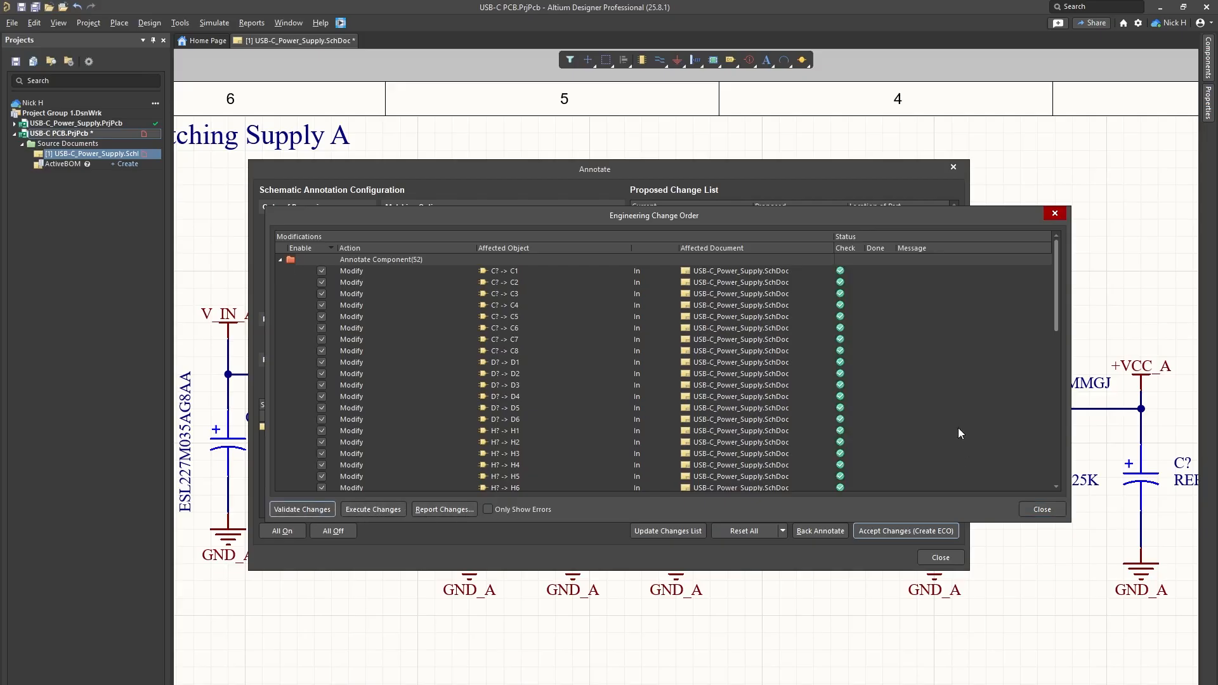
scroll(932, 378, "down", 10)
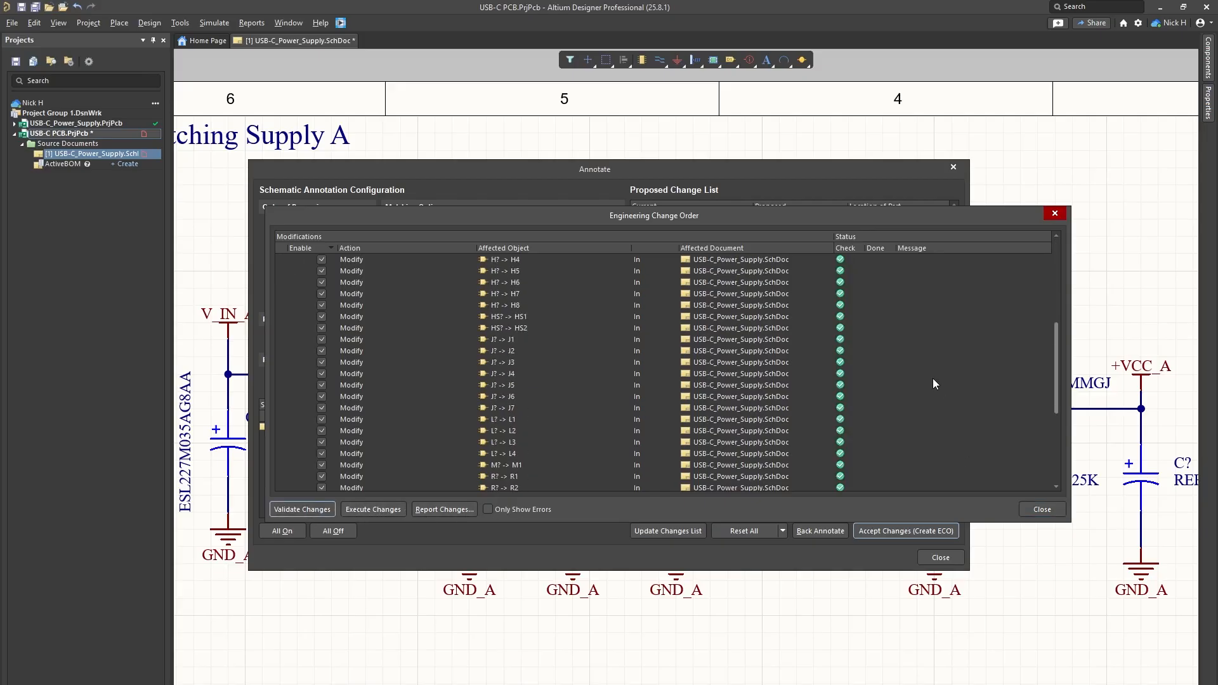
left_click(382, 508)
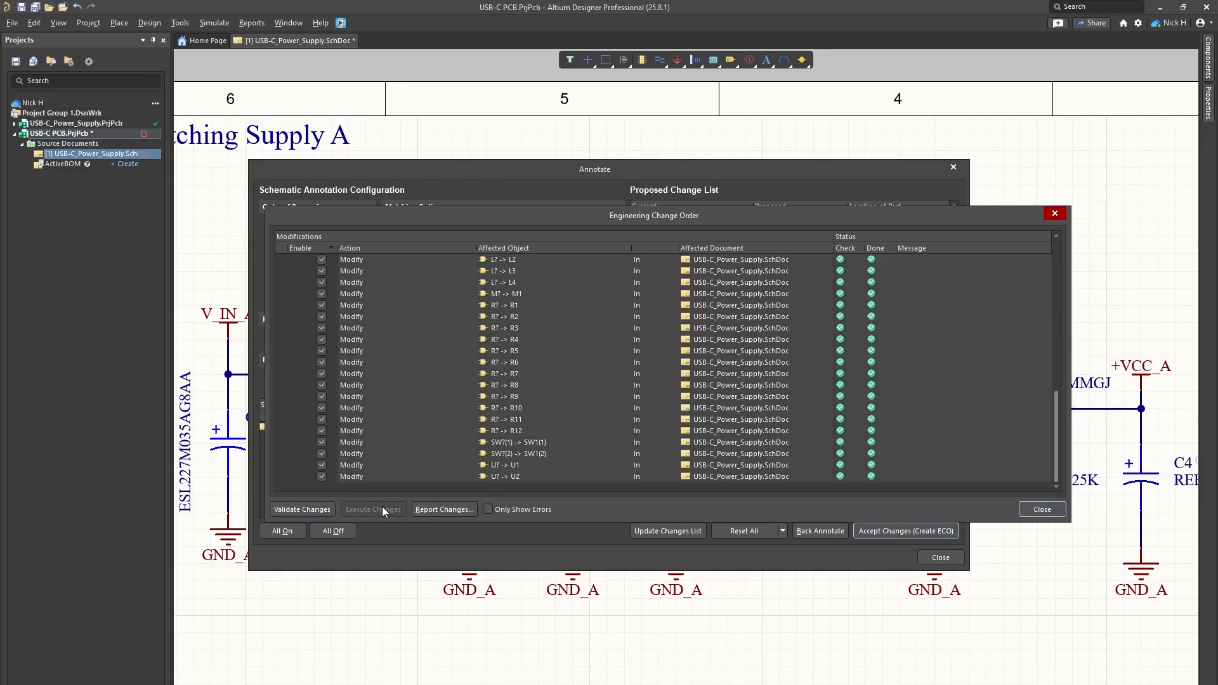
scroll(992, 370, "up", 10)
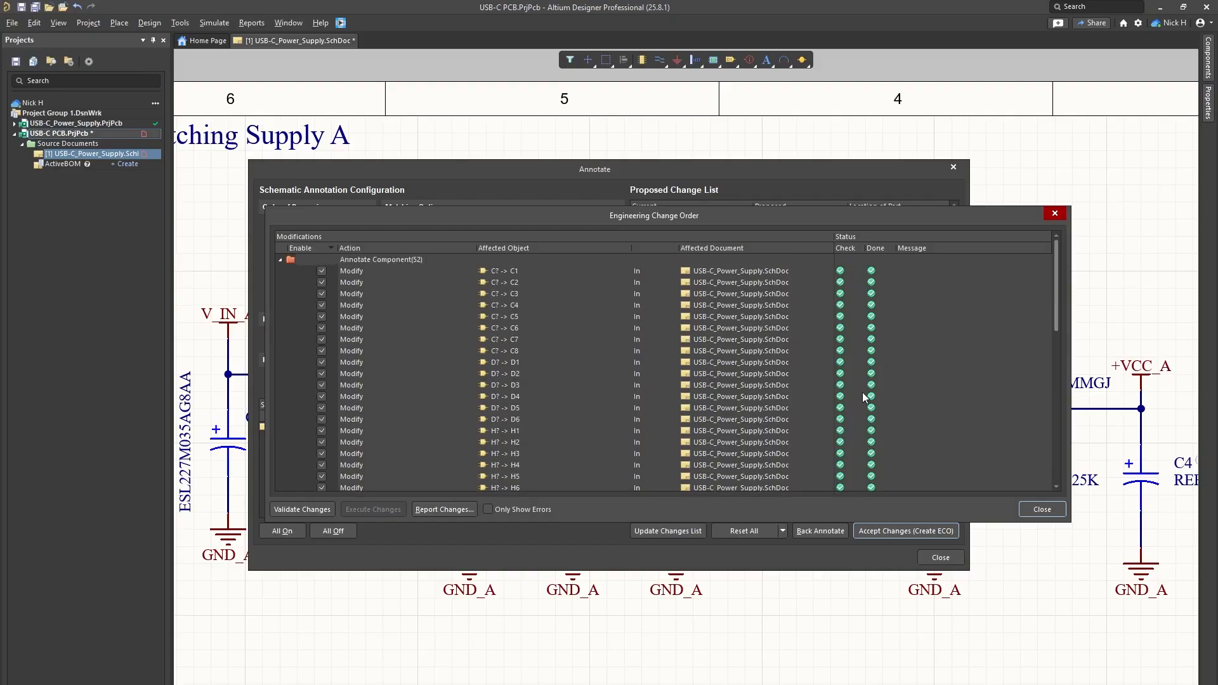
left_click(1043, 511)
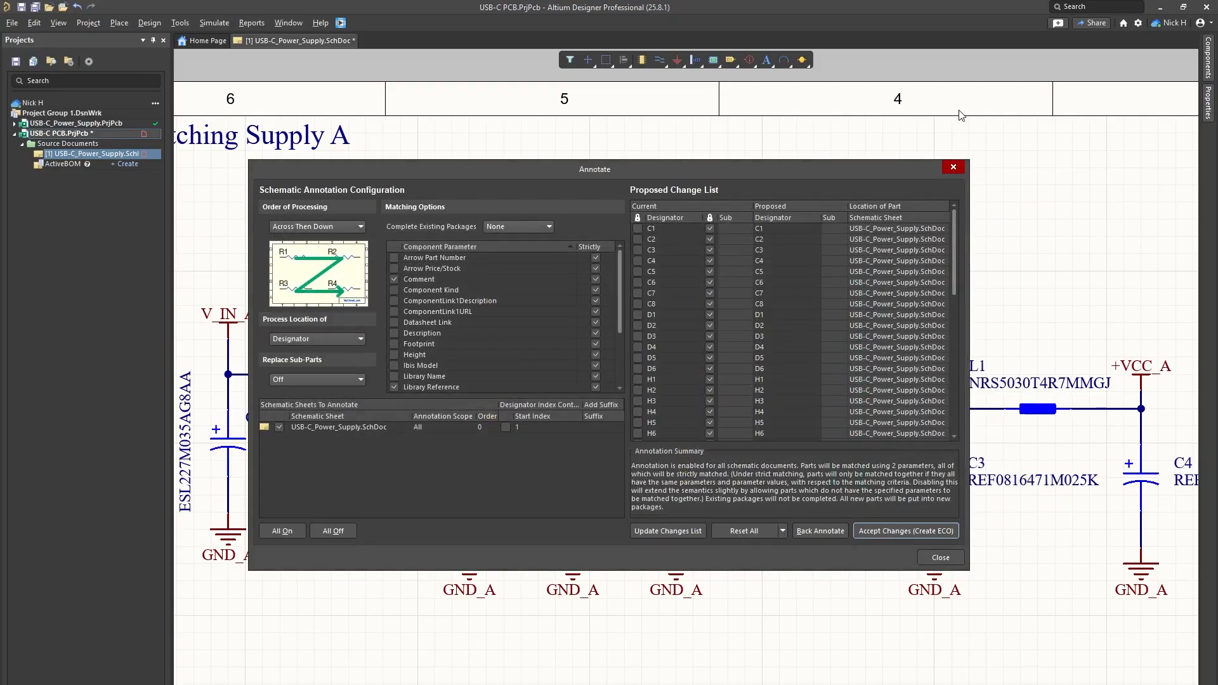
left_click(953, 167)
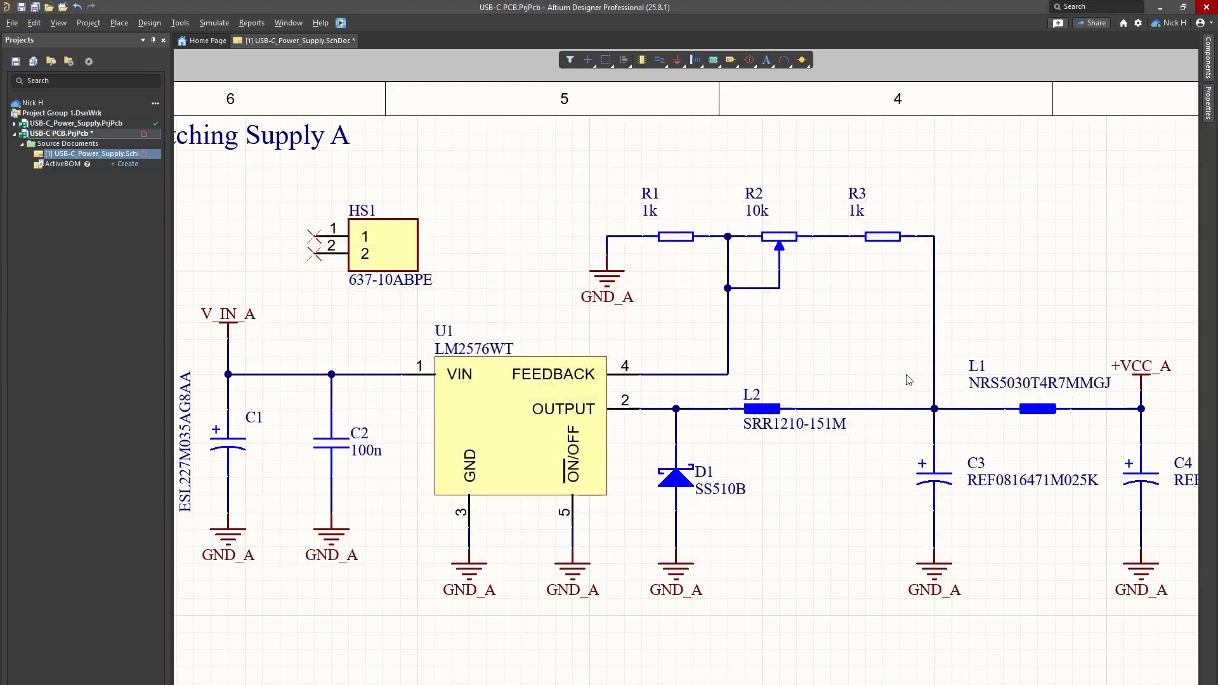
Step: Examine the component designators across Switching Supply A, Switching Supply B and the neighbouring schematic sections
scroll(908, 380, "down", 2, "ctrl")
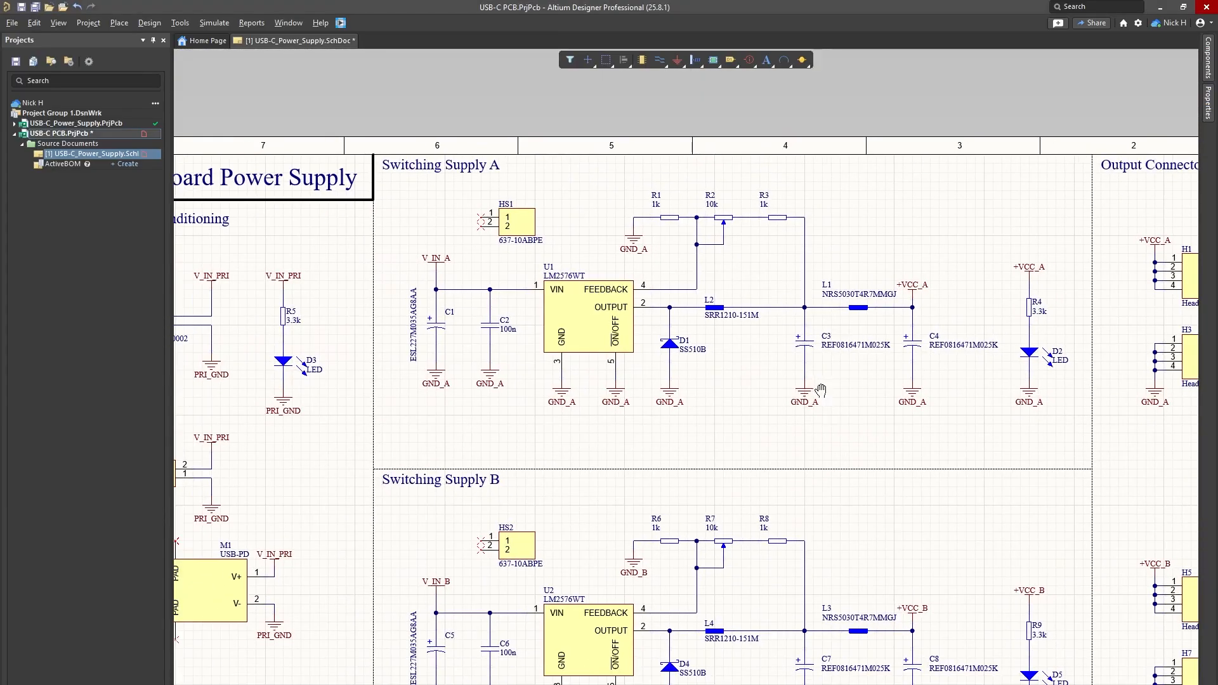
scroll(783, 394, "down", 1, "ctrl")
scroll(670, 290, "up", 1, "ctrl")
scroll(670, 290, "down", 3)
scroll(680, 314, "down", 1, "ctrl")
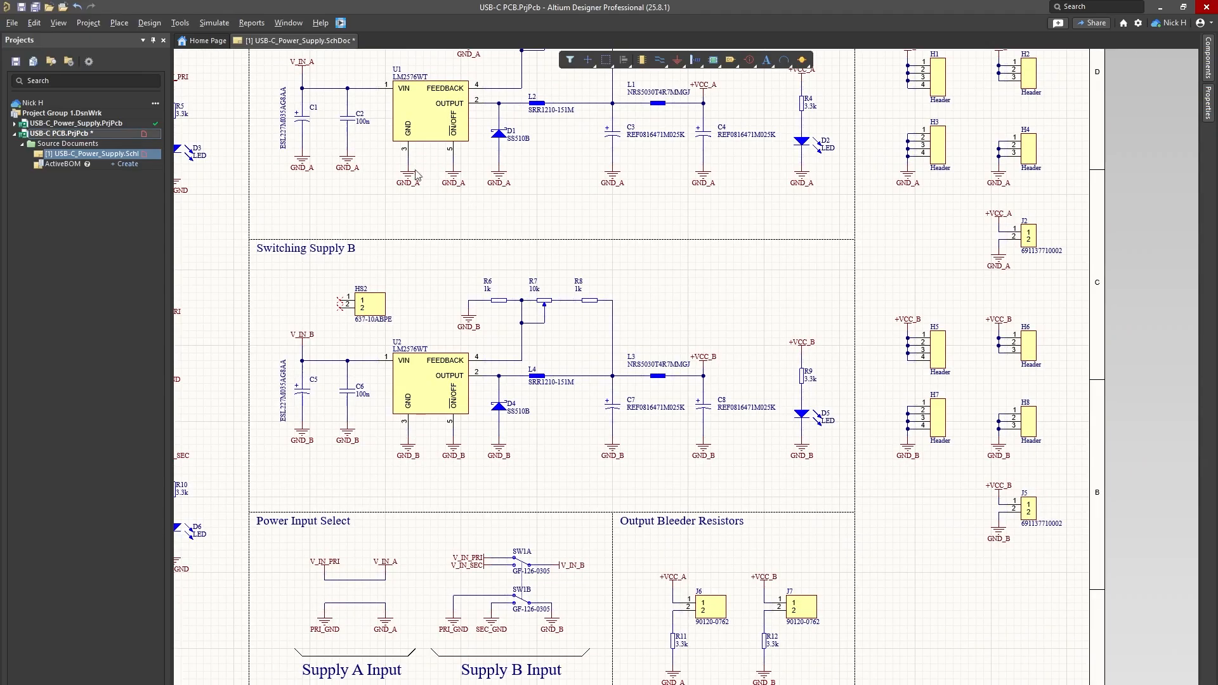
left_click(181, 24)
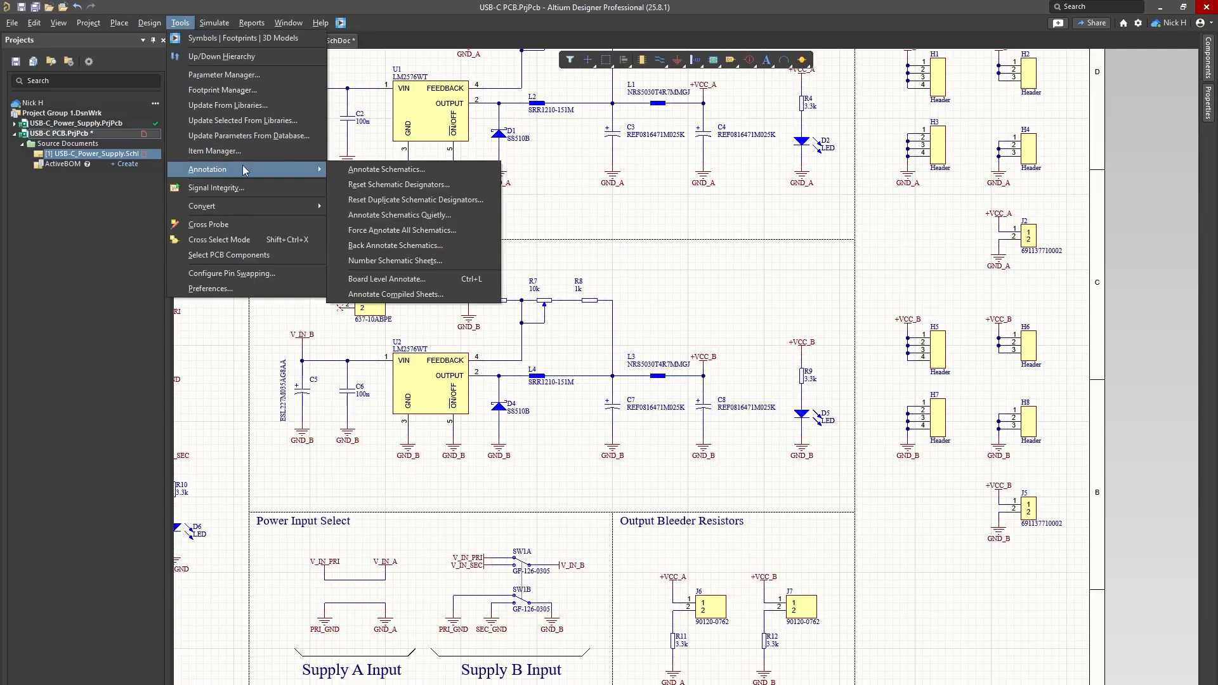
left_click(785, 348)
Step: Change the designator of the NRS5030T4R7MMGJ inductor in Switching Supply B to L?
scroll(681, 337, "up", 4, "ctrl")
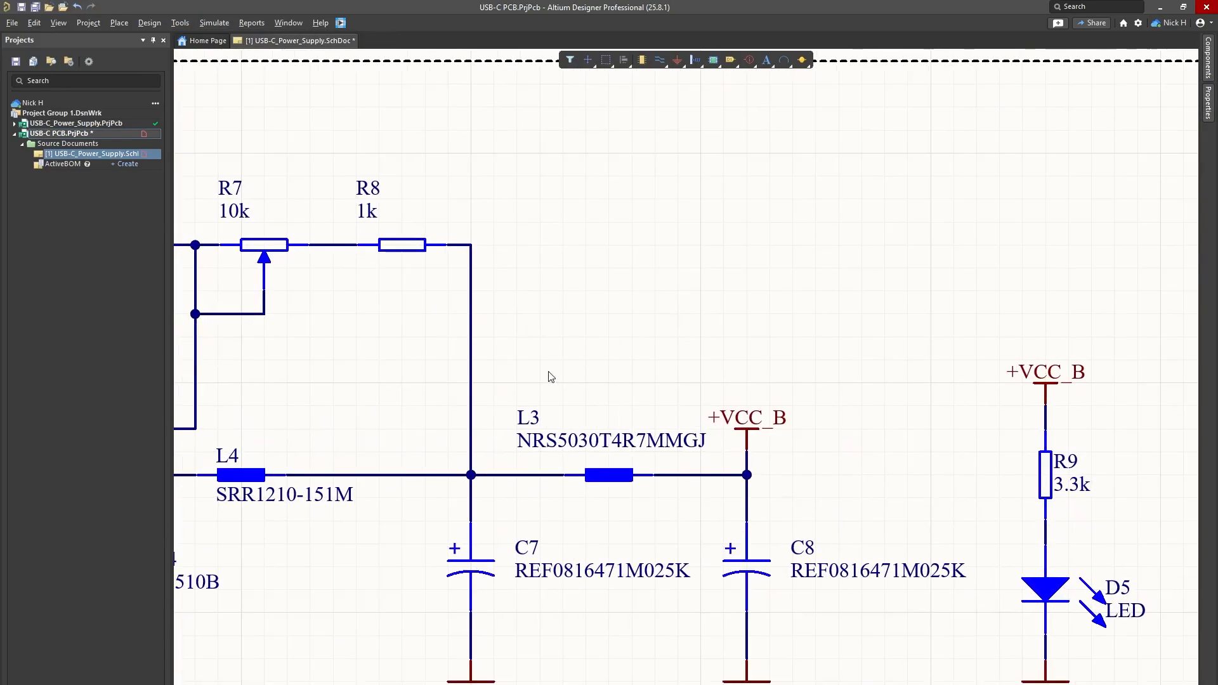
left_click(530, 418)
double_click(654, 389)
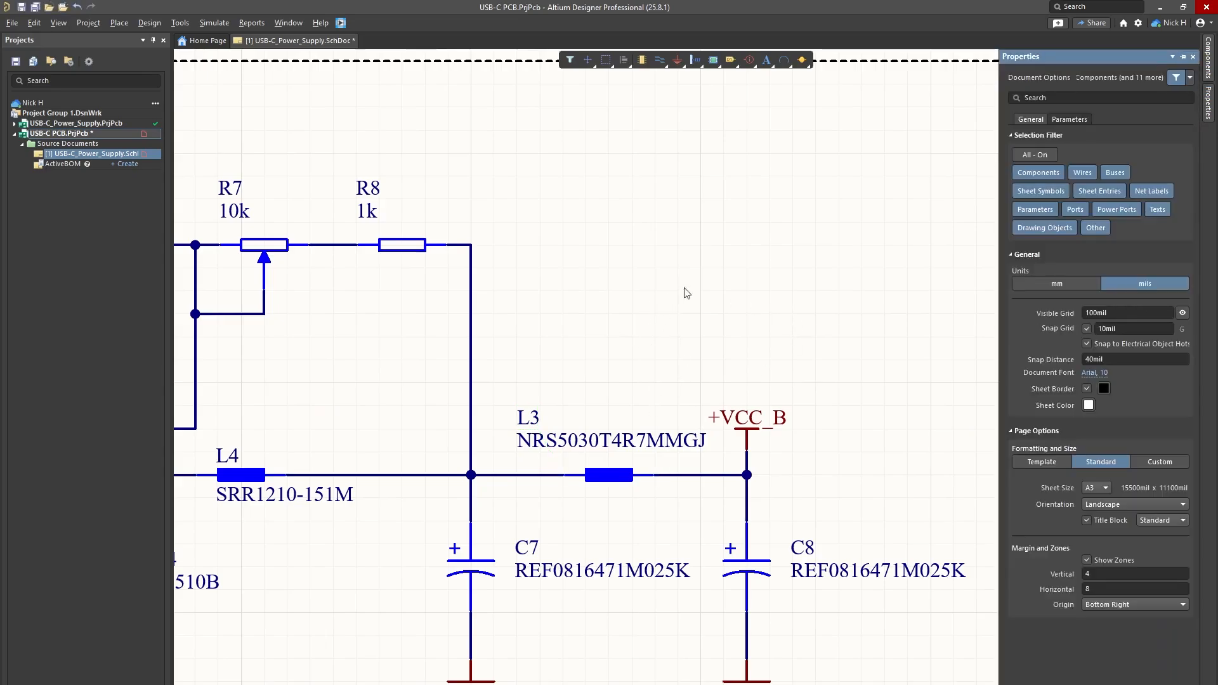
left_click(520, 416)
left_click(1100, 228)
key("BackSpace")
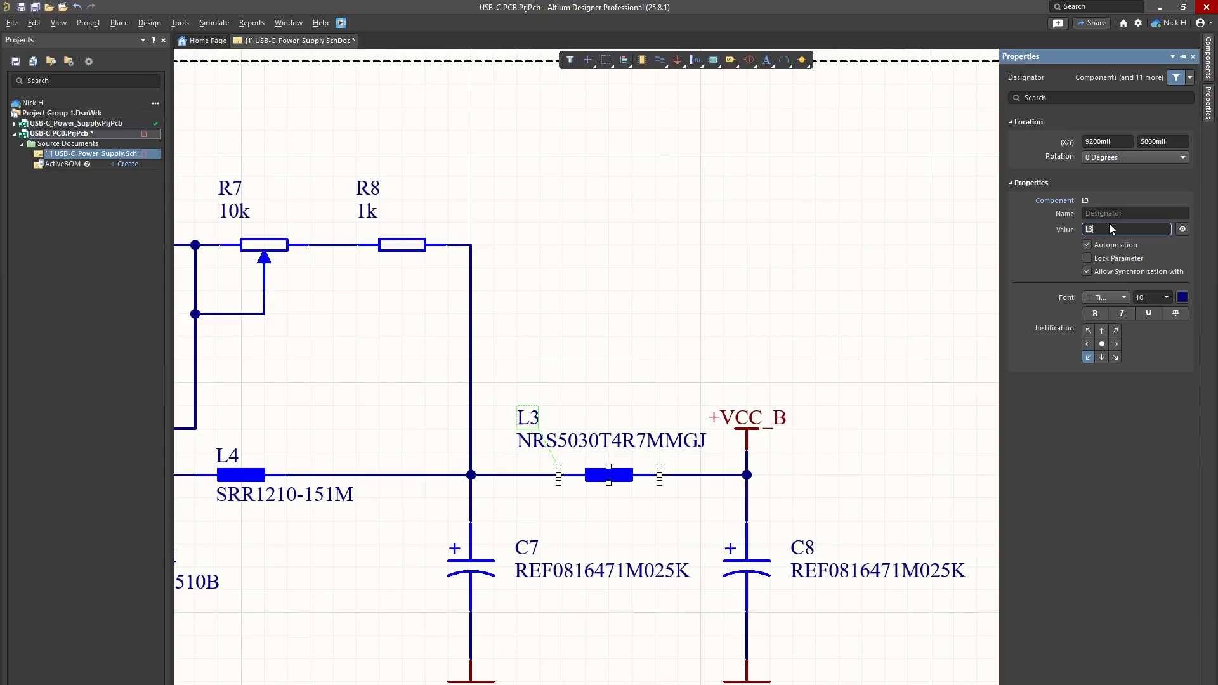
type("?")
left_click(660, 251)
scroll(661, 252, "down", 3, "ctrl")
scroll(719, 382, "up", 3, "ctrl")
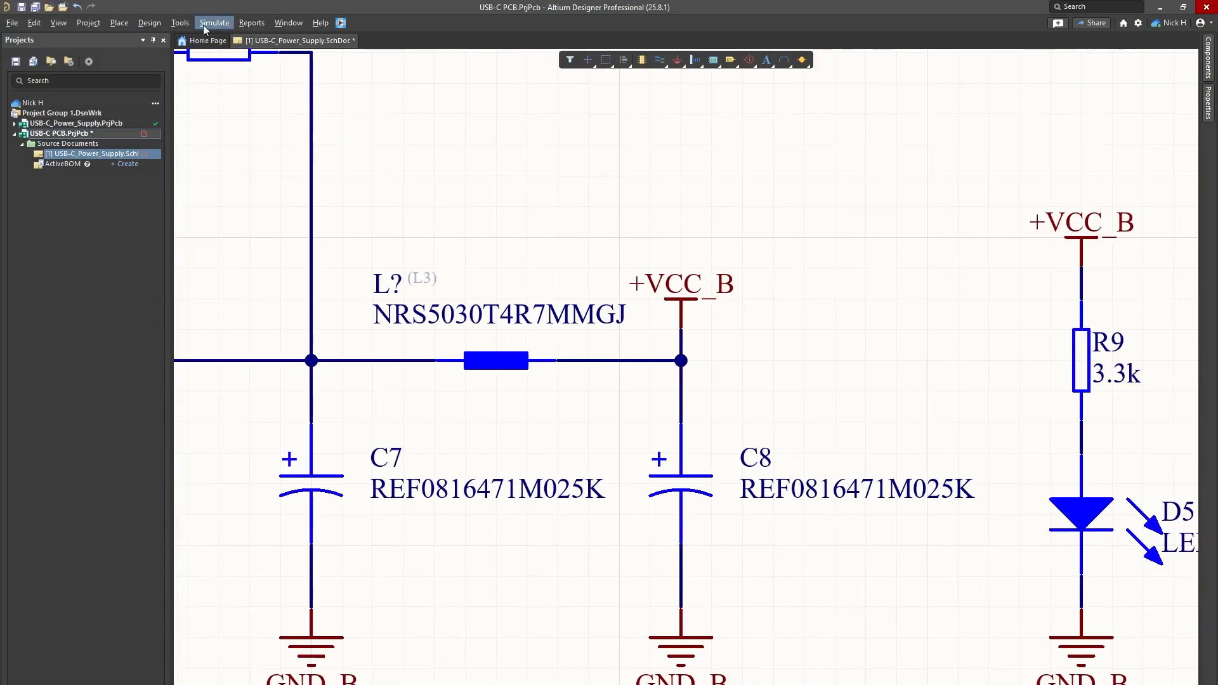
Step: Annotate the schematics quietly and accept the designator update for the unnumbered inductor
left_click(151, 22)
mouse_move(181, 23)
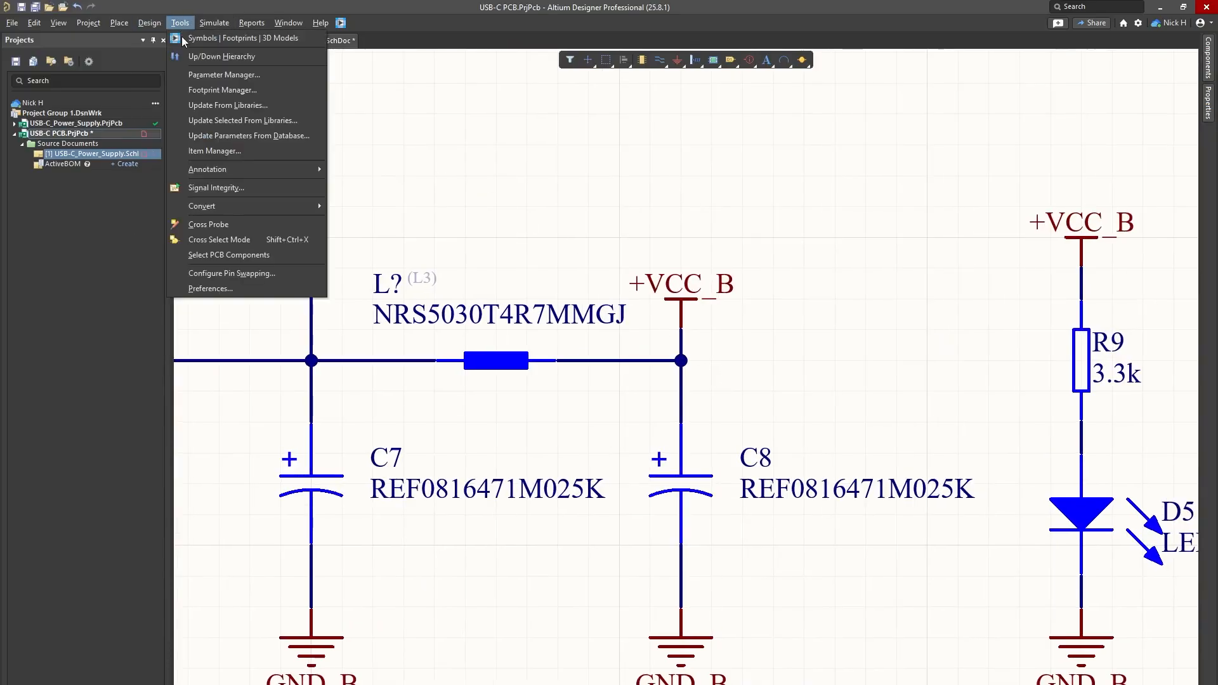
mouse_move(220, 169)
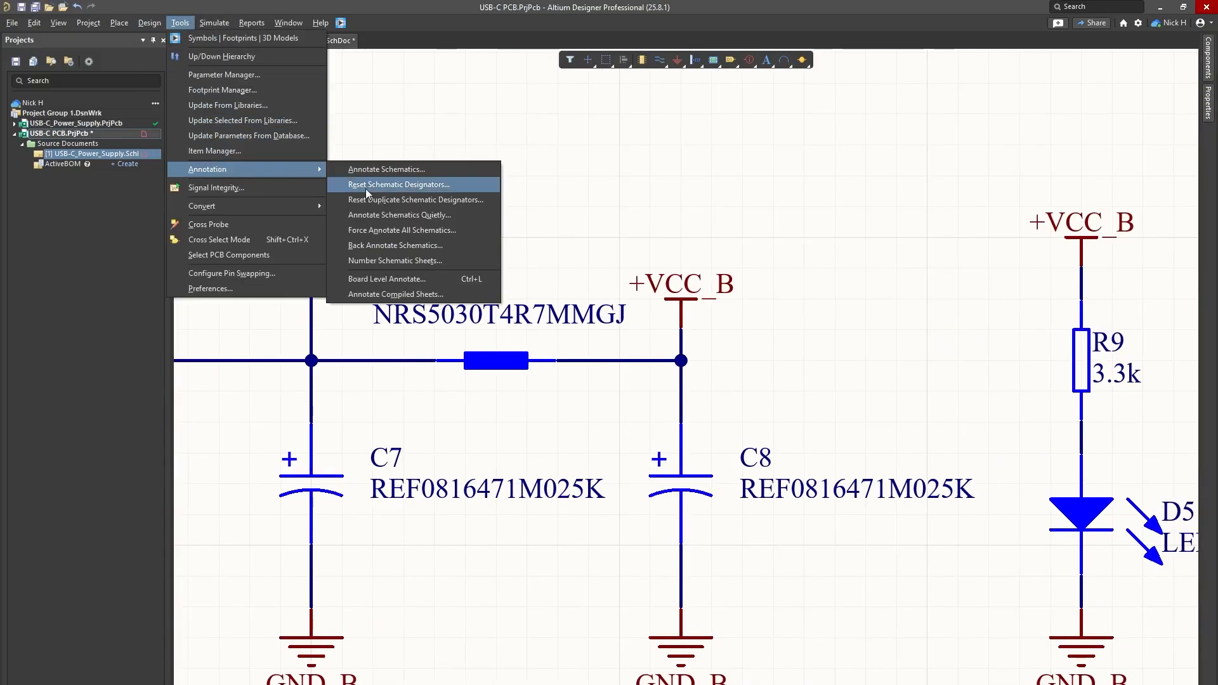
left_click(435, 215)
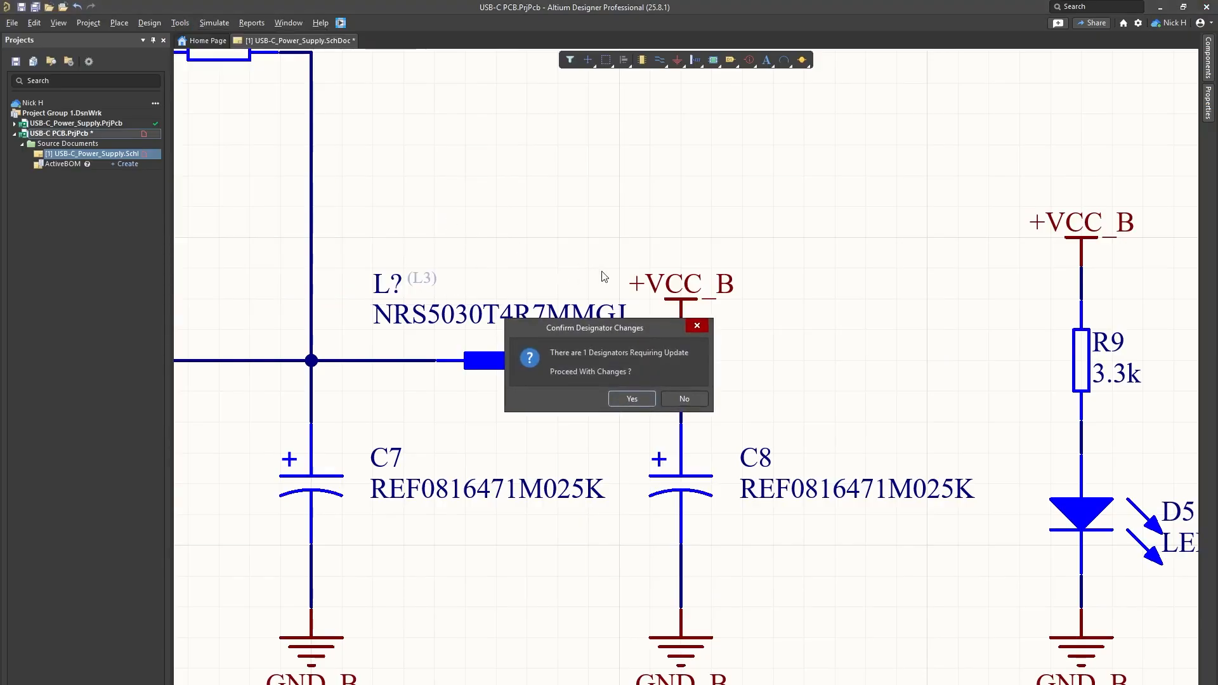
left_click(631, 399)
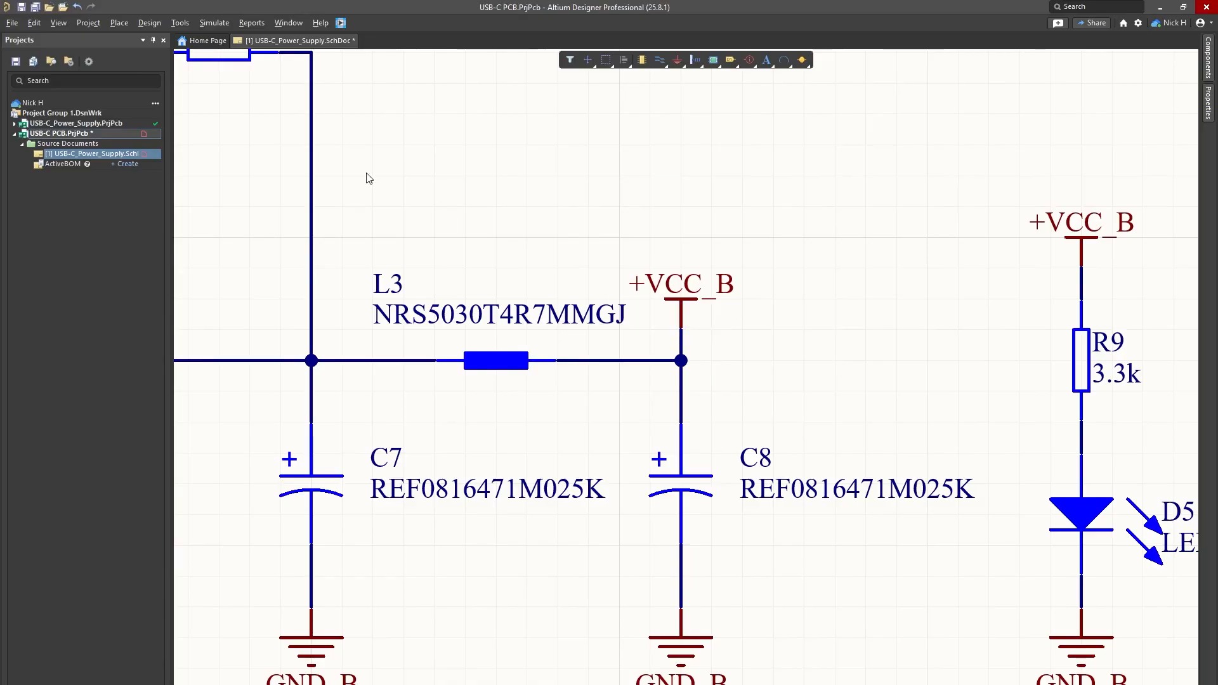
Step: Open the schematic Annotate tool again
left_click(180, 23)
mouse_move(218, 171)
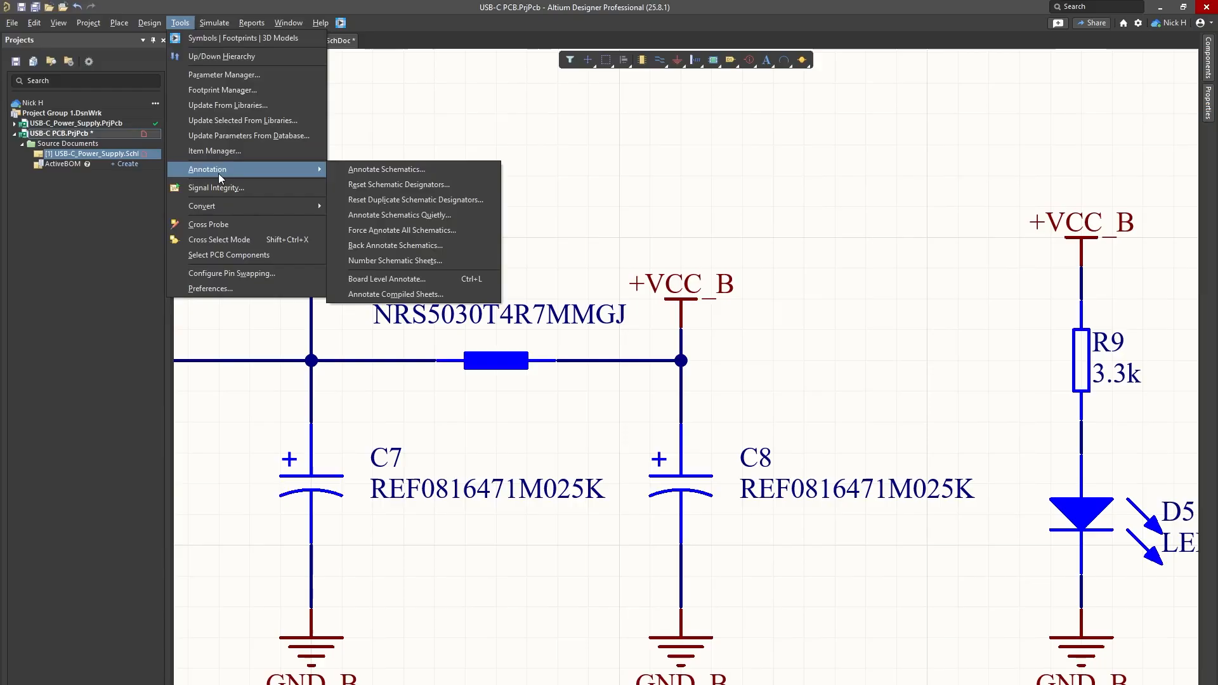
left_click(353, 173)
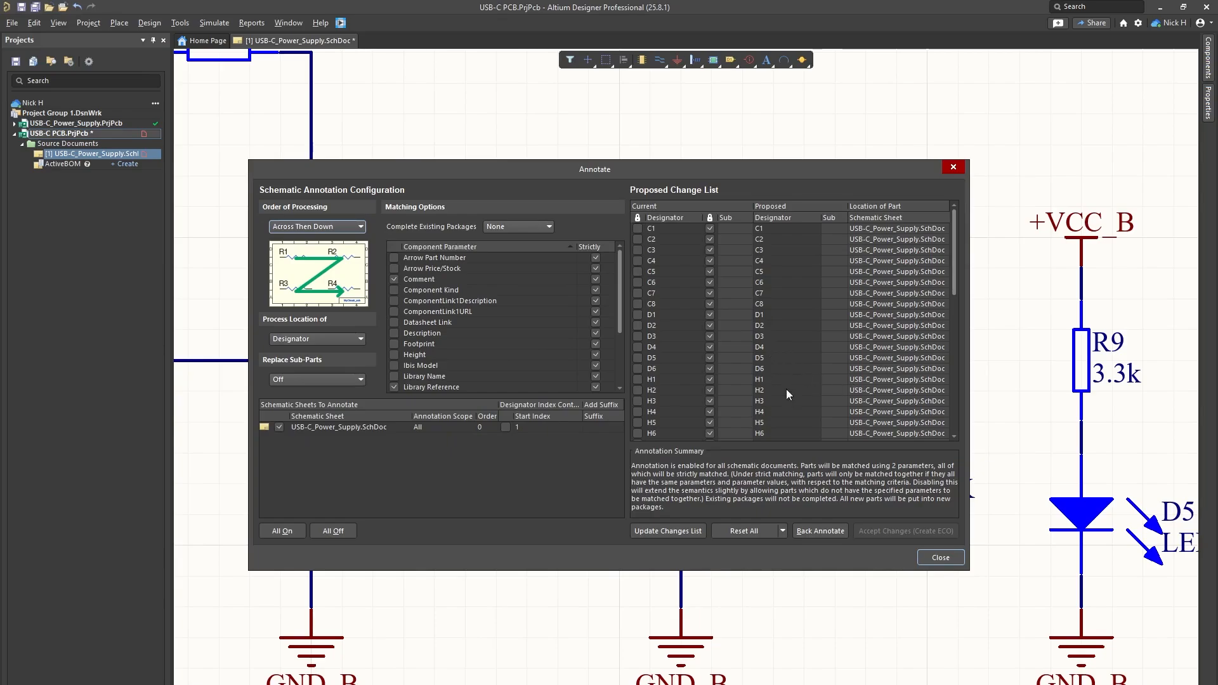
Step: Reset all proposed designators and update the change list with new numbering
left_click(728, 538)
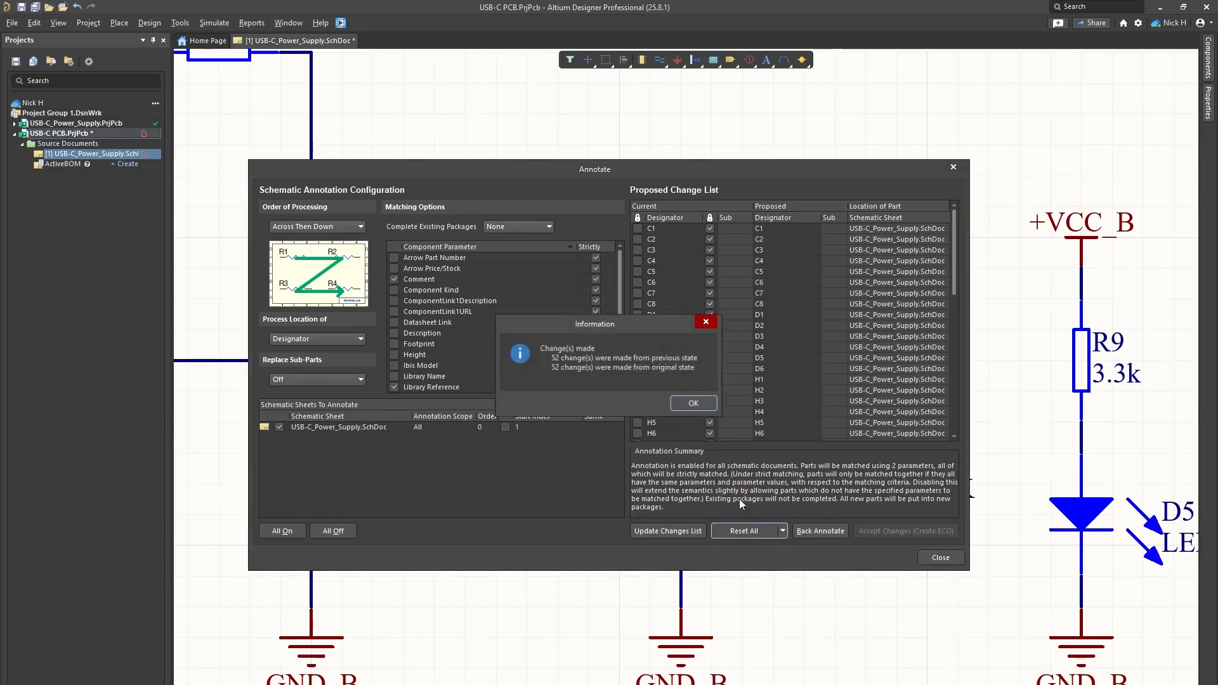
left_click(690, 398)
left_click(668, 531)
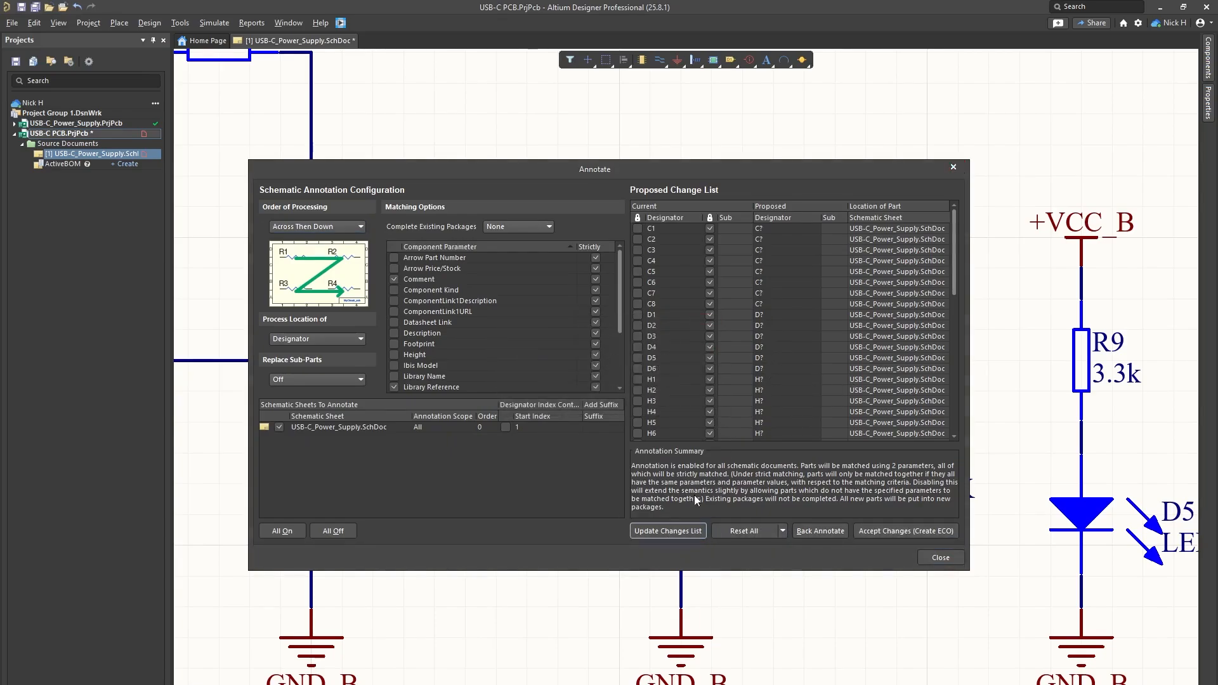
left_click(692, 398)
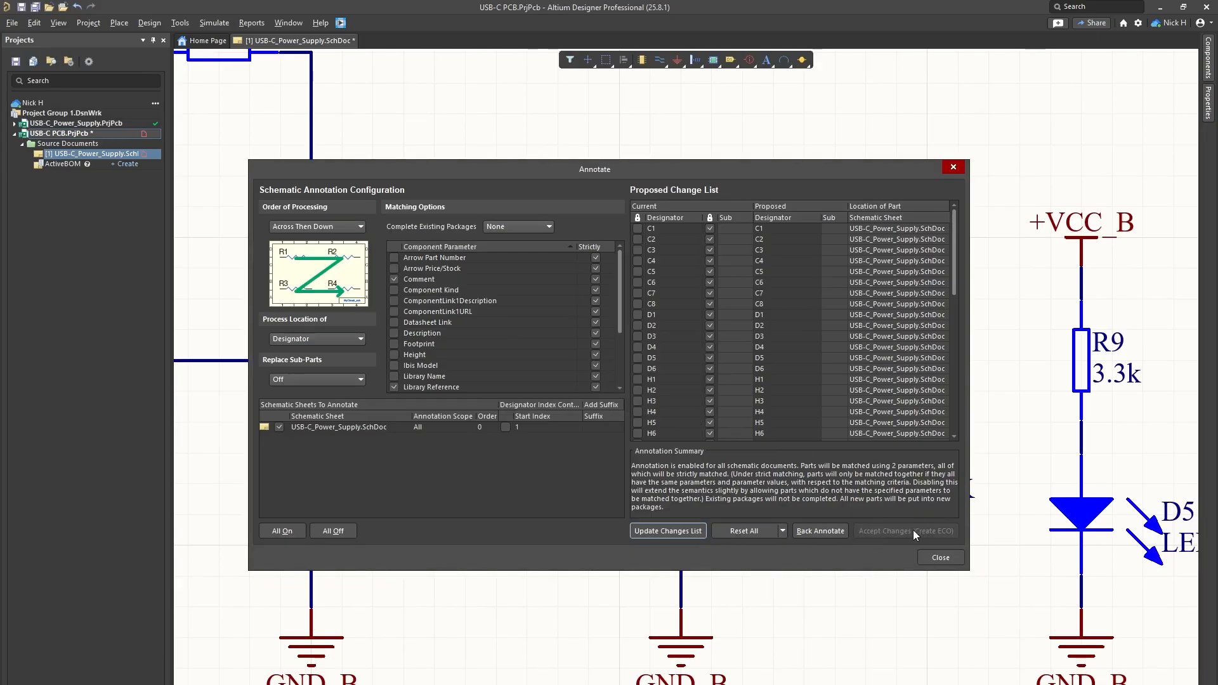
Step: Reset all designators, accept the changes, and validate and execute the resulting engineering change order
left_click(739, 531)
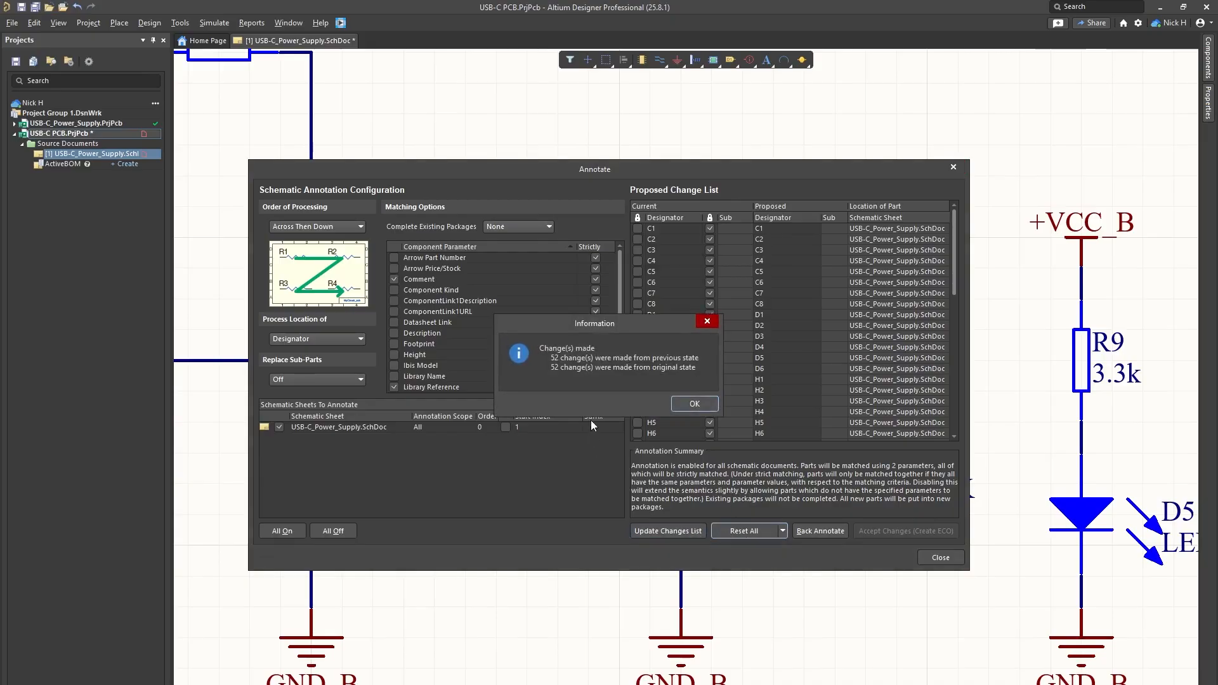
left_click(692, 399)
left_click(901, 531)
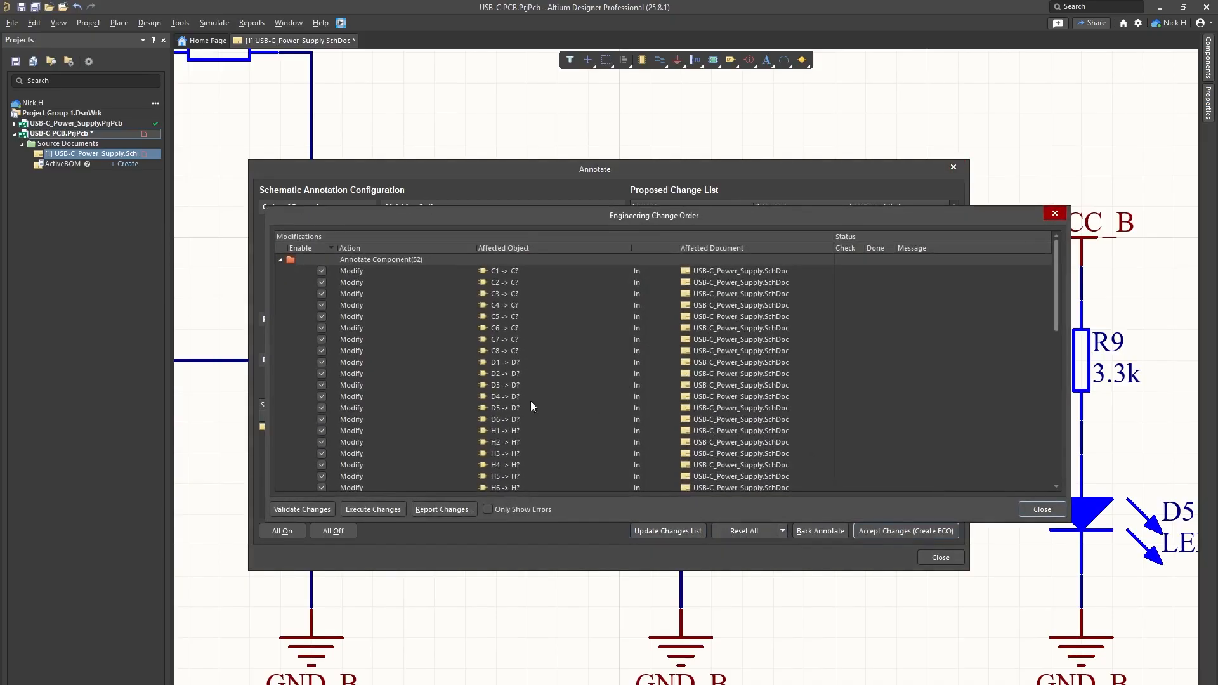
left_click(302, 510)
left_click(373, 509)
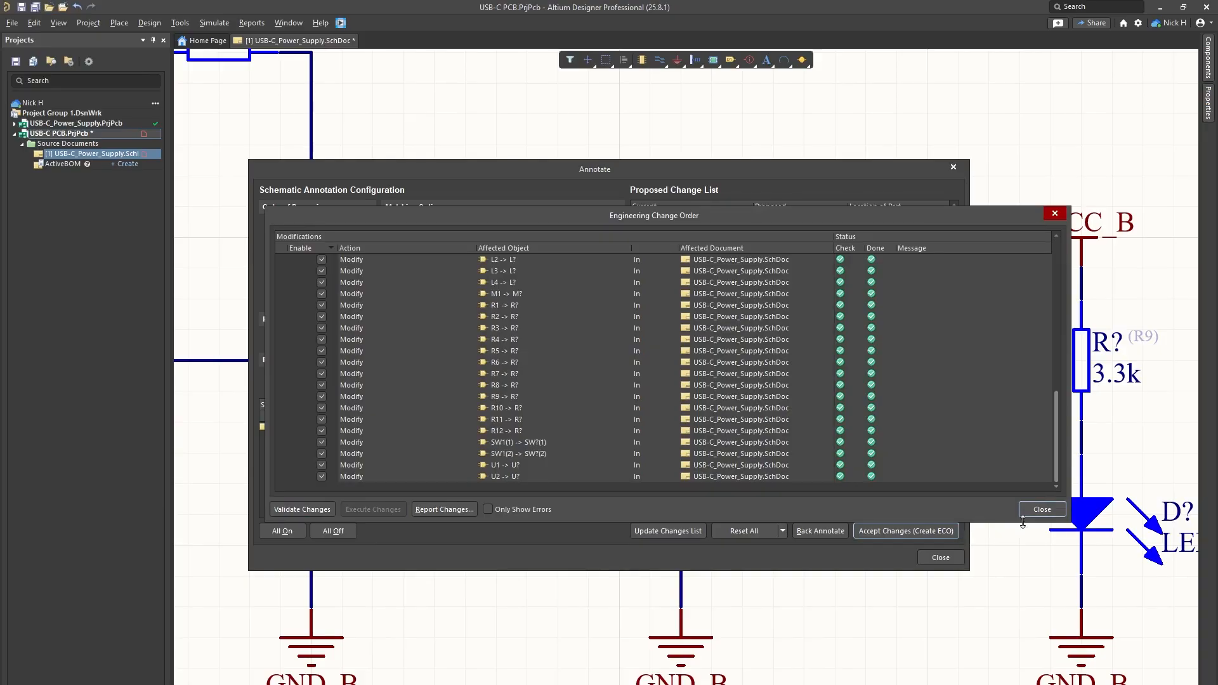
Step: Close the executed change order and its messages, and update the annotation change list with new designator numbers
left_click(1041, 510)
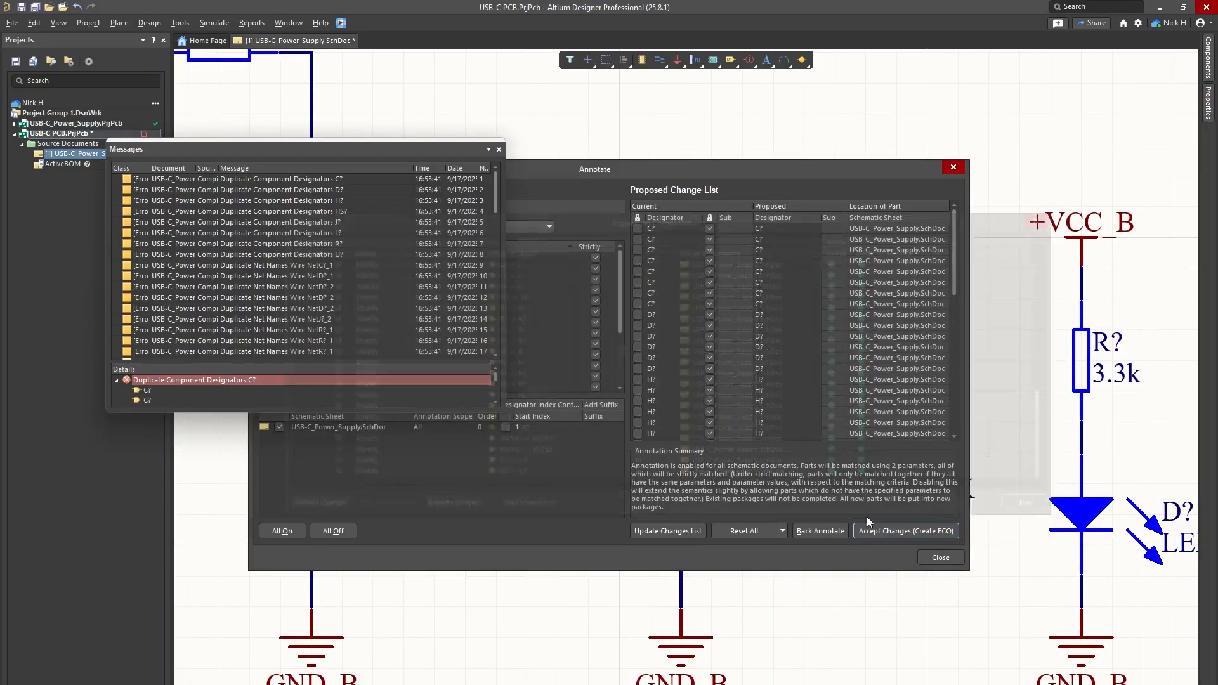
left_click(498, 149)
left_click(668, 531)
left_click(688, 404)
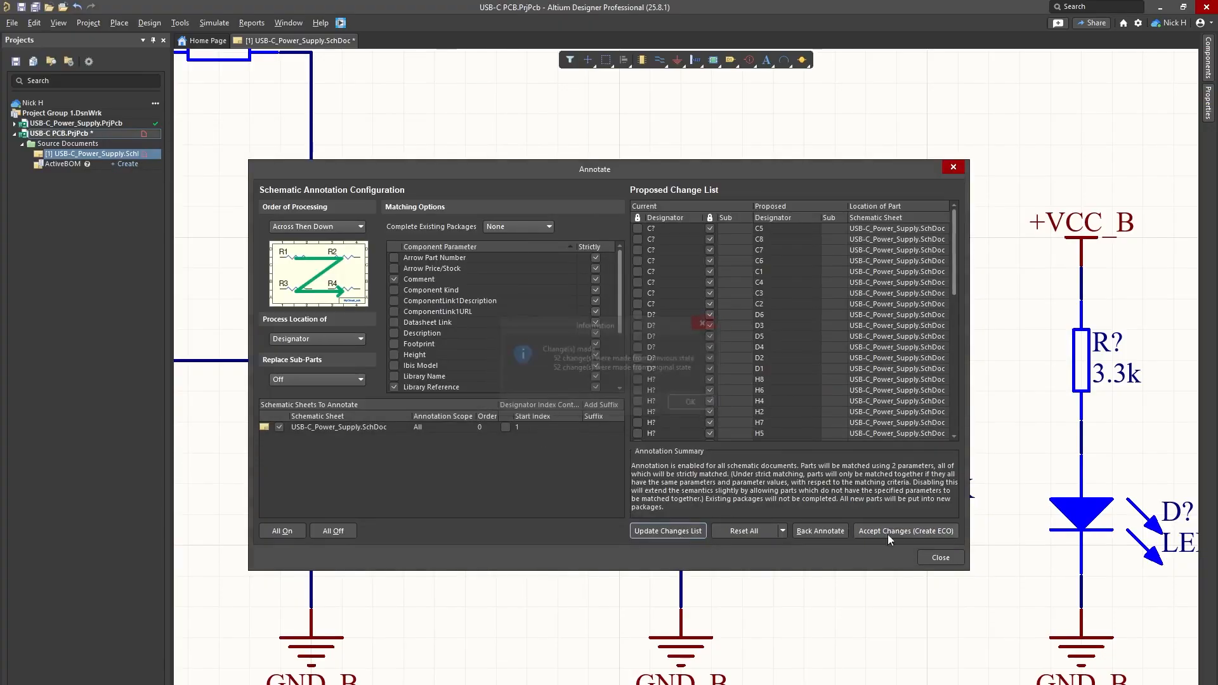
Step: Accept the proposed designators, execute the engineering change order, and close the annotation tool
left_click(907, 531)
left_click(373, 510)
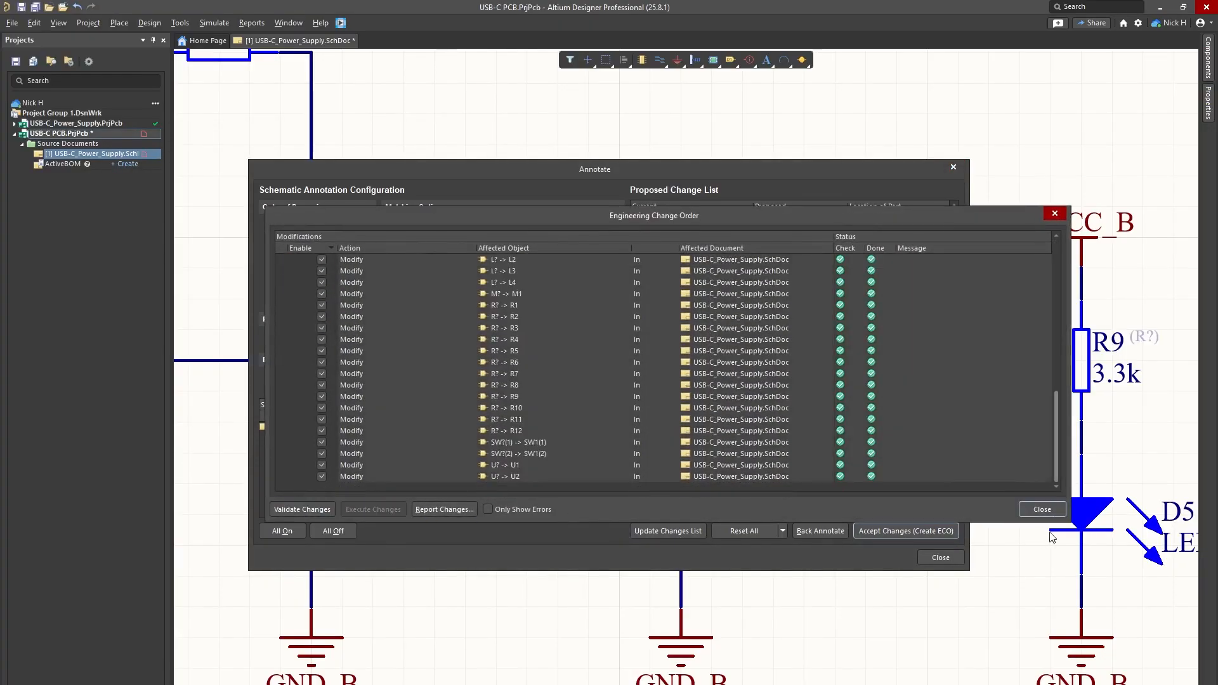
left_click(1041, 510)
left_click(940, 558)
scroll(882, 253, "down", 4, "ctrl")
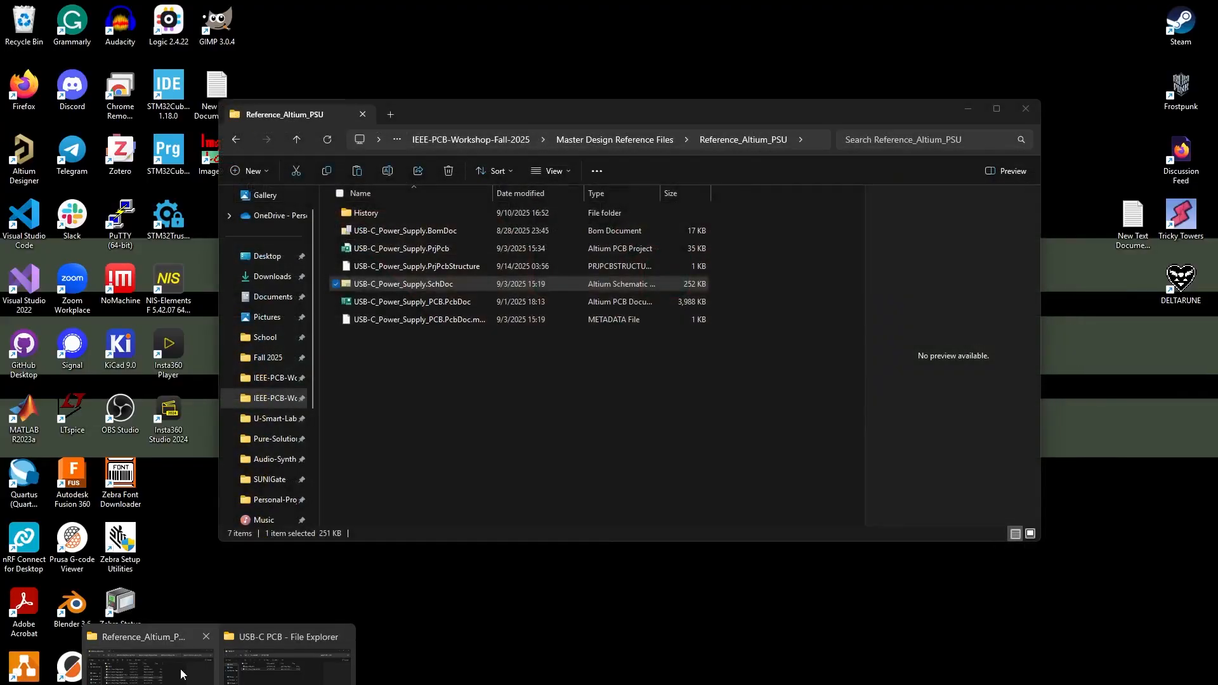
Step: In File Explorer, copy USB-C_Power_Supply.SCHLIB and USB-C_Power_Supply_PCB.PcbLib from the USB-C_Power_Supply folder inside Altium_Component_Library
left_click(291, 673)
left_click_drag(527, 406, 380, 208)
left_click(587, 466)
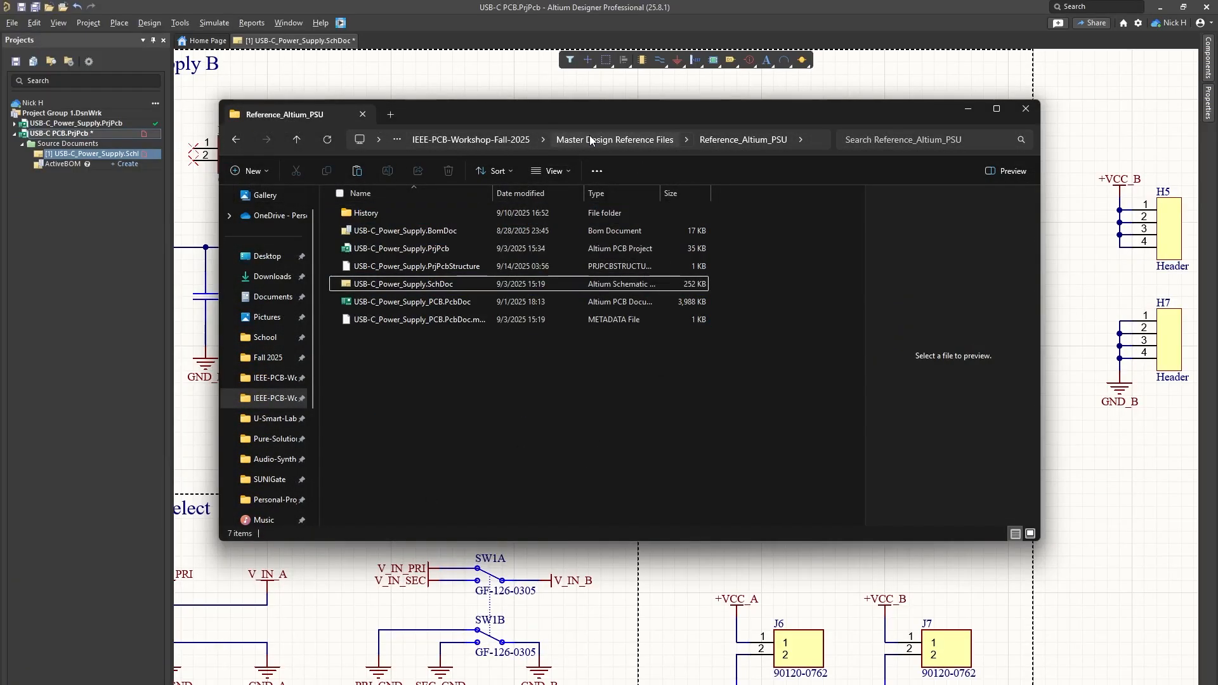
left_click(615, 139)
double_click(409, 213)
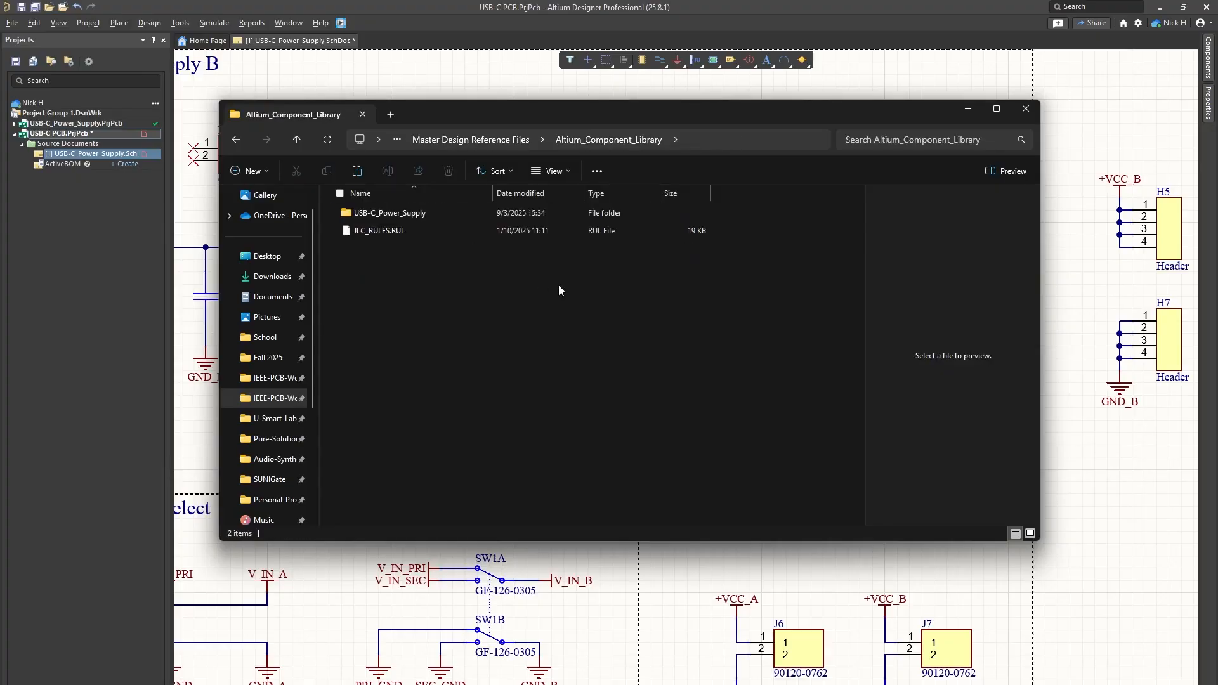
double_click(410, 213)
left_click_drag(601, 357, 454, 232)
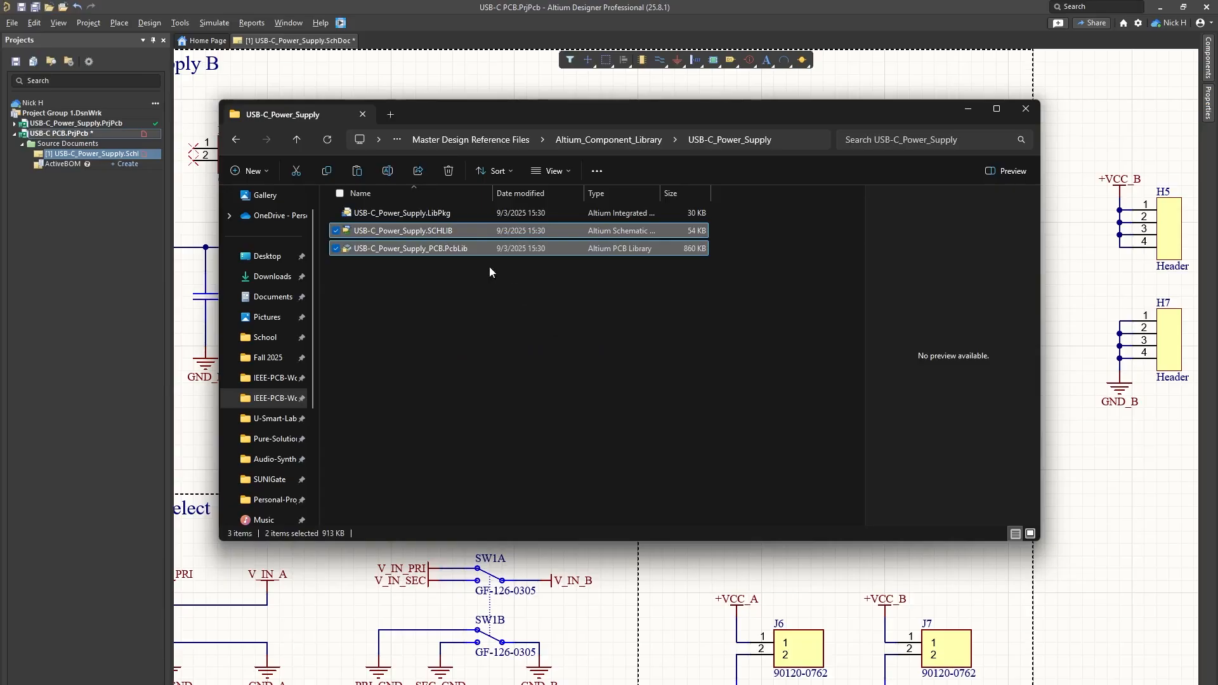
Step: Look through the previously visited folders for the USB-C PCB project folder
key("alt+Left")
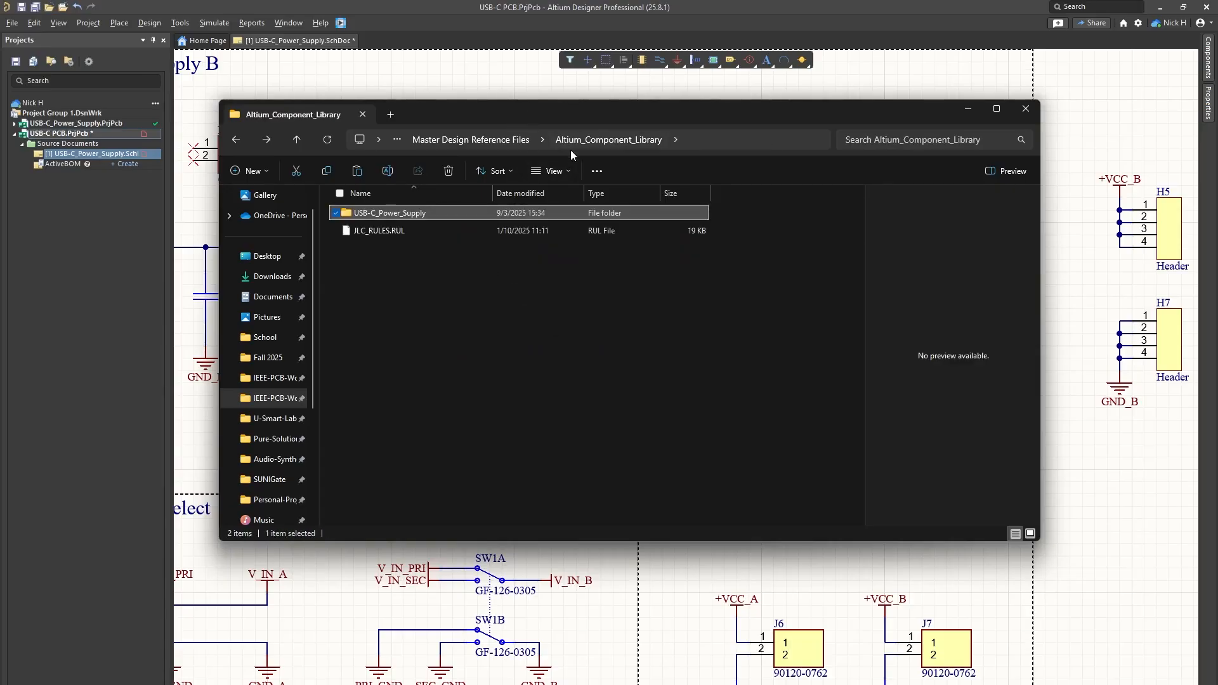
key("alt+Left")
key("alt+Left")
key("alt+Left")
key("alt+Left")
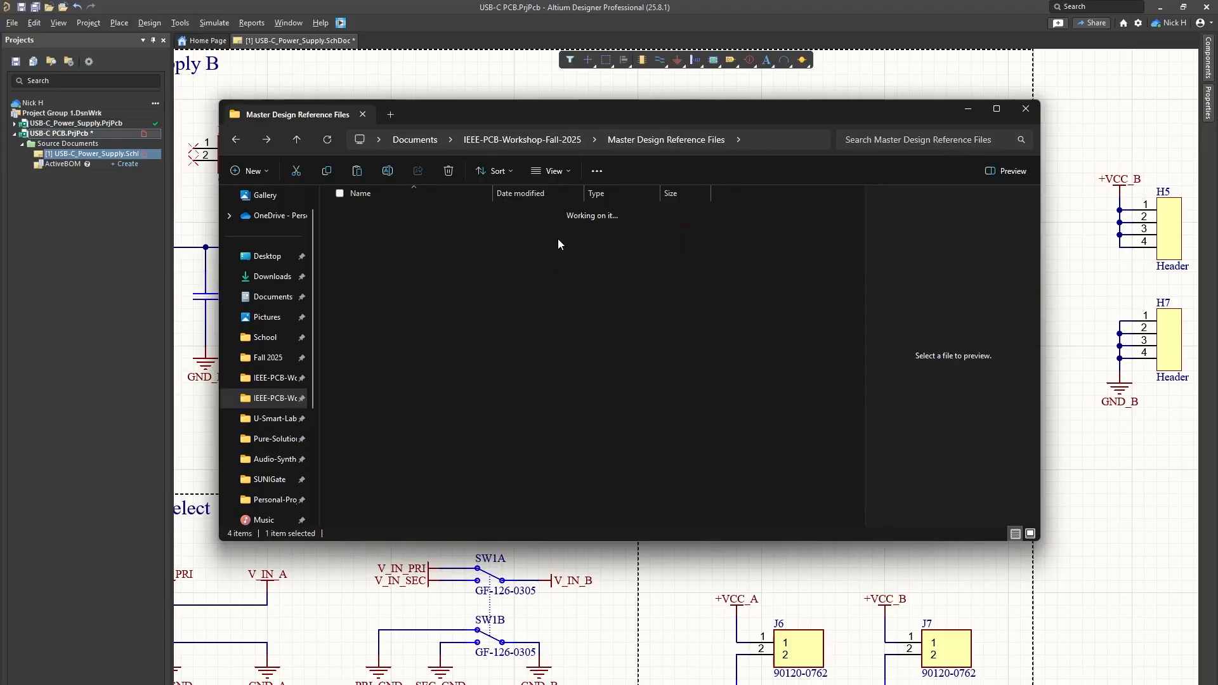
key("alt+Left")
key("alt+Left")
key("alt+Left")
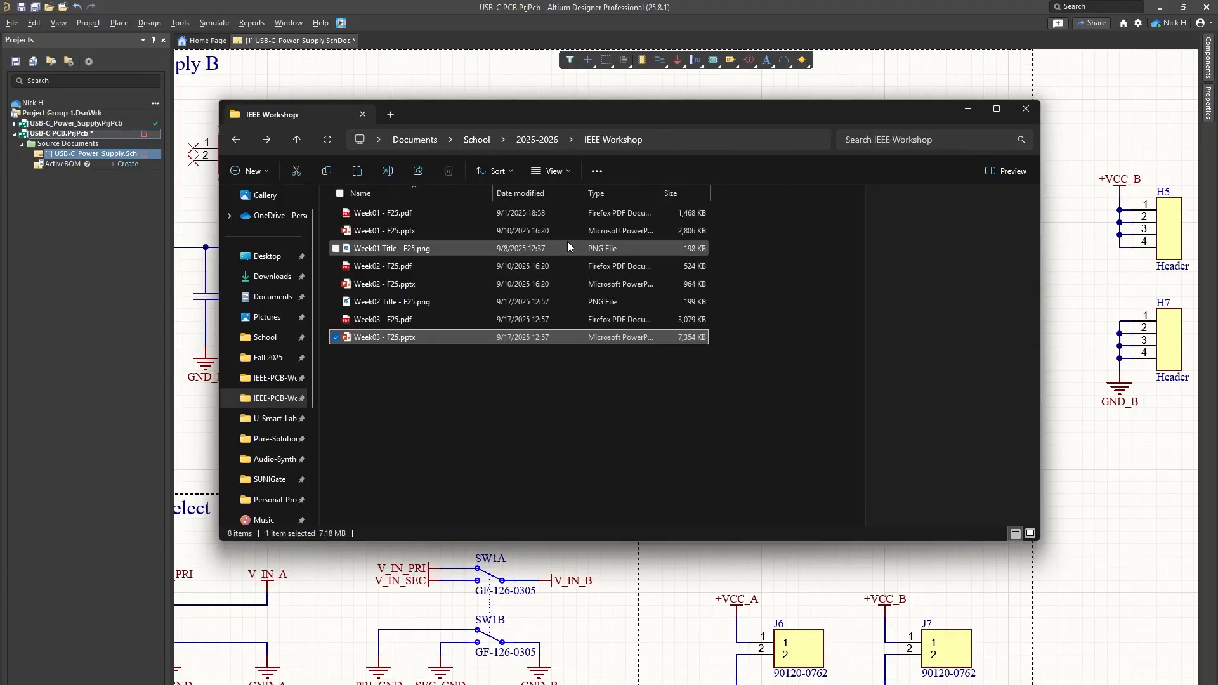
key("alt+Right")
key("alt+Right")
key("alt+Right")
key("alt+Right")
key("alt+Right")
key("alt+Right")
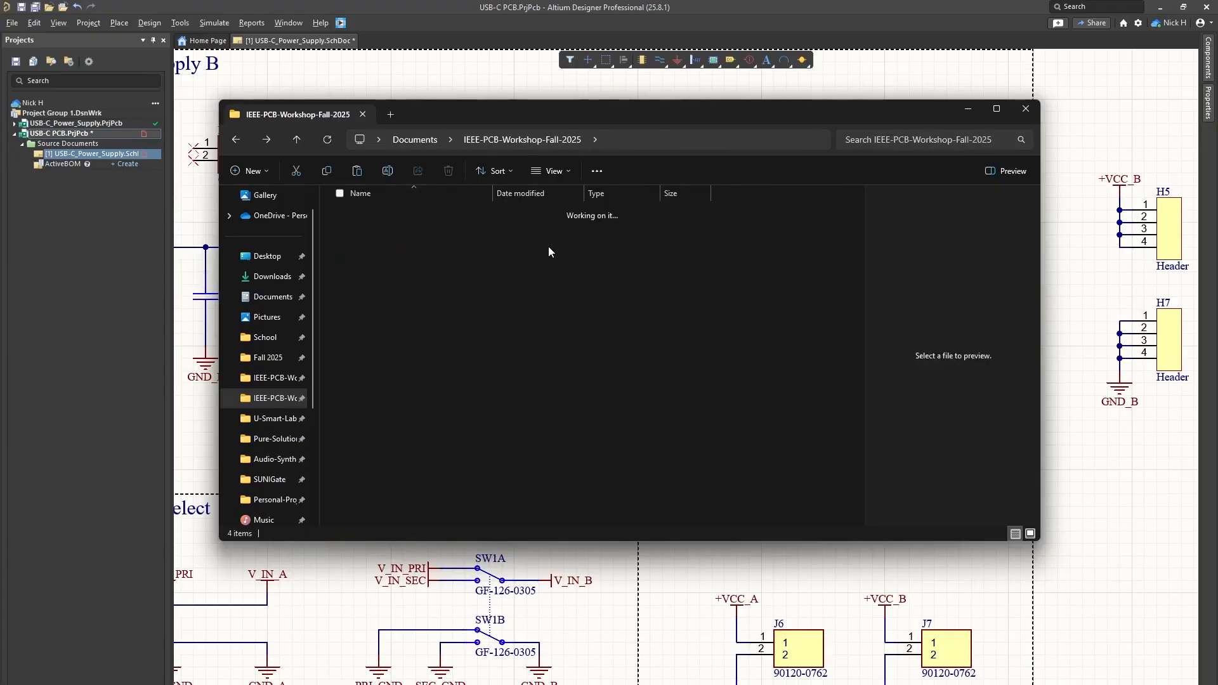
Step: Open the USB-C PCB project's folder from Altium Designer and place the schematic and PCB library files in it
right_click(54, 134)
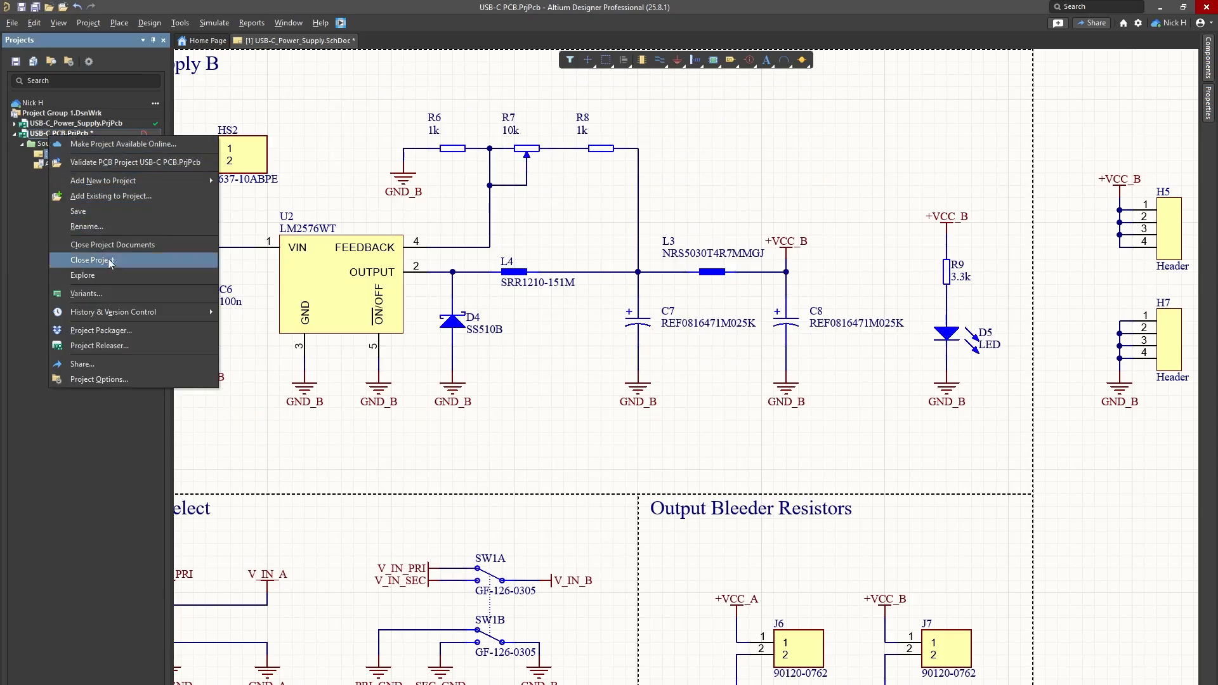
left_click(82, 275)
left_click(607, 437)
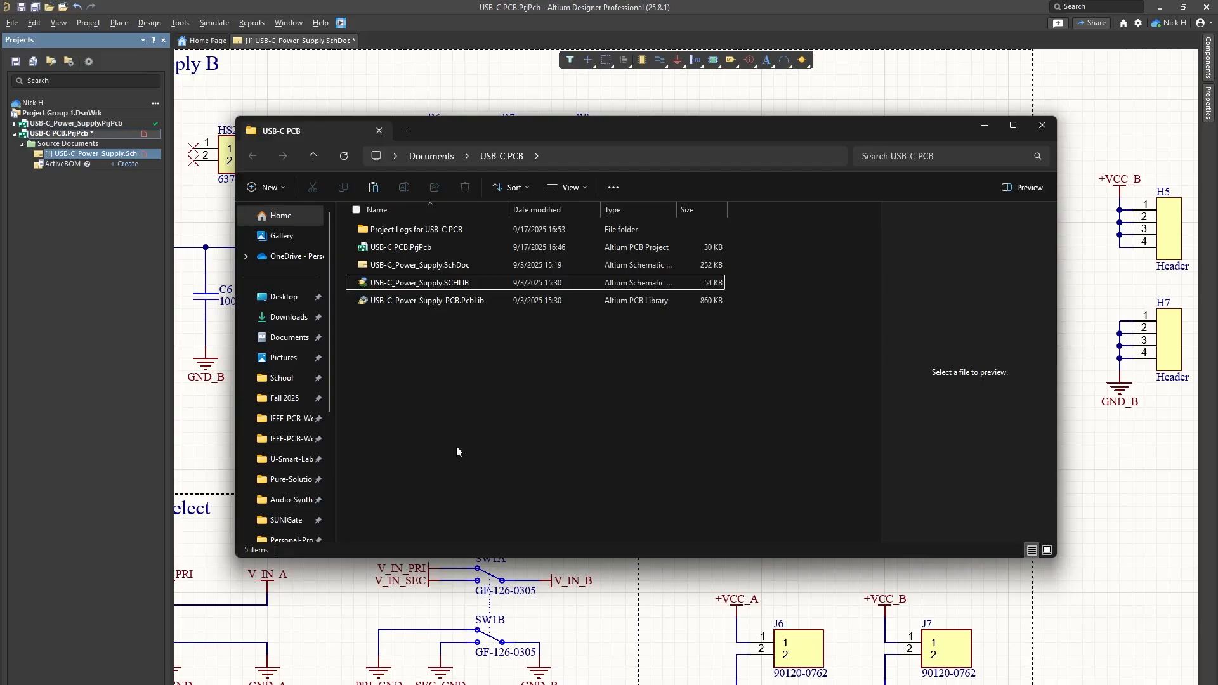
Step: Add the existing USB-C_Power_Supply schematic library and PCB library files to the USB-C PCB project
right_click(89, 134)
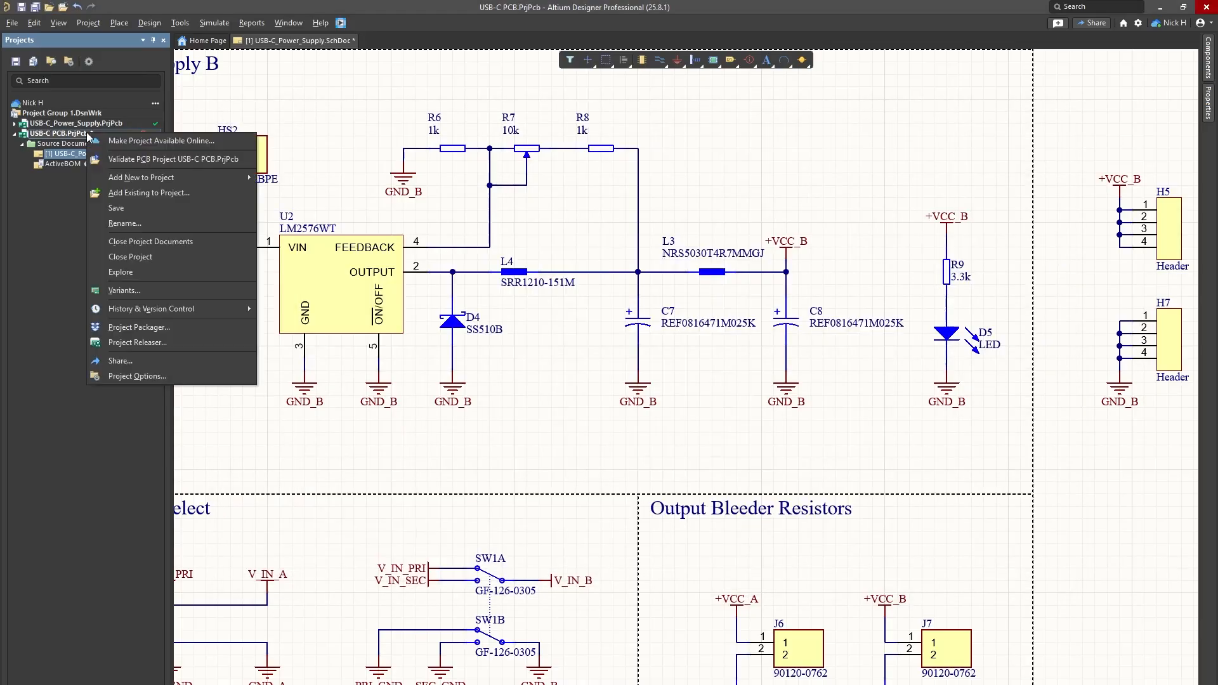
left_click(159, 191)
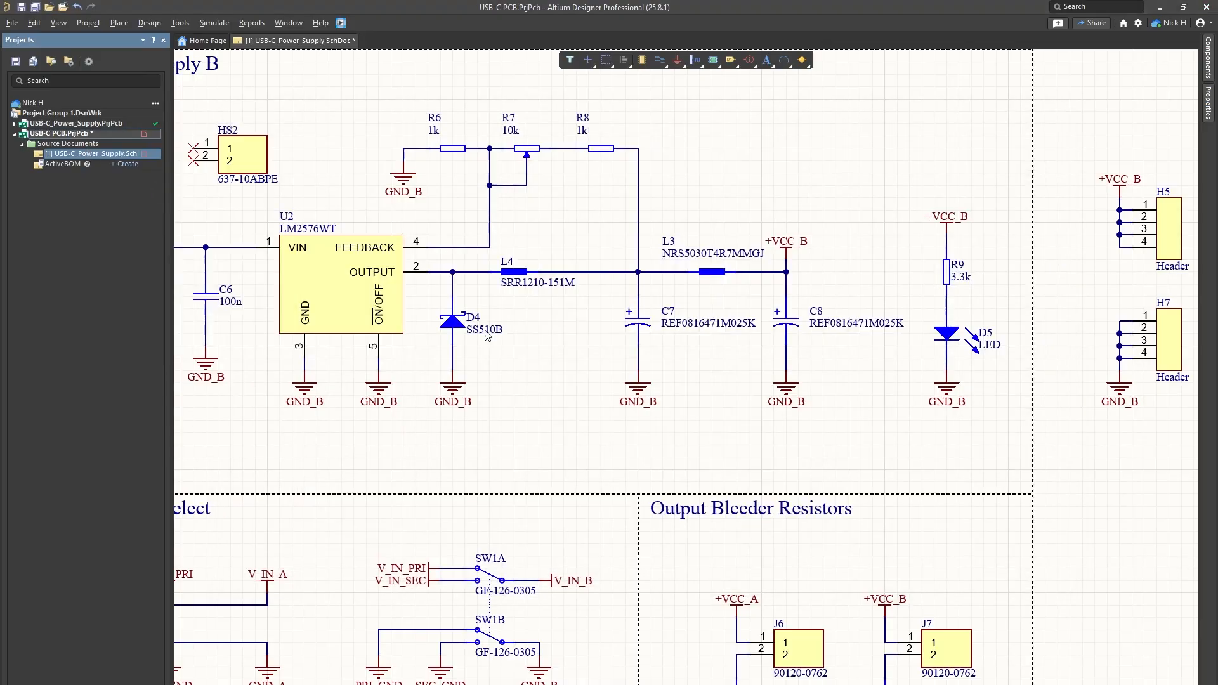
left_click_drag(695, 470, 604, 338)
left_click(894, 576)
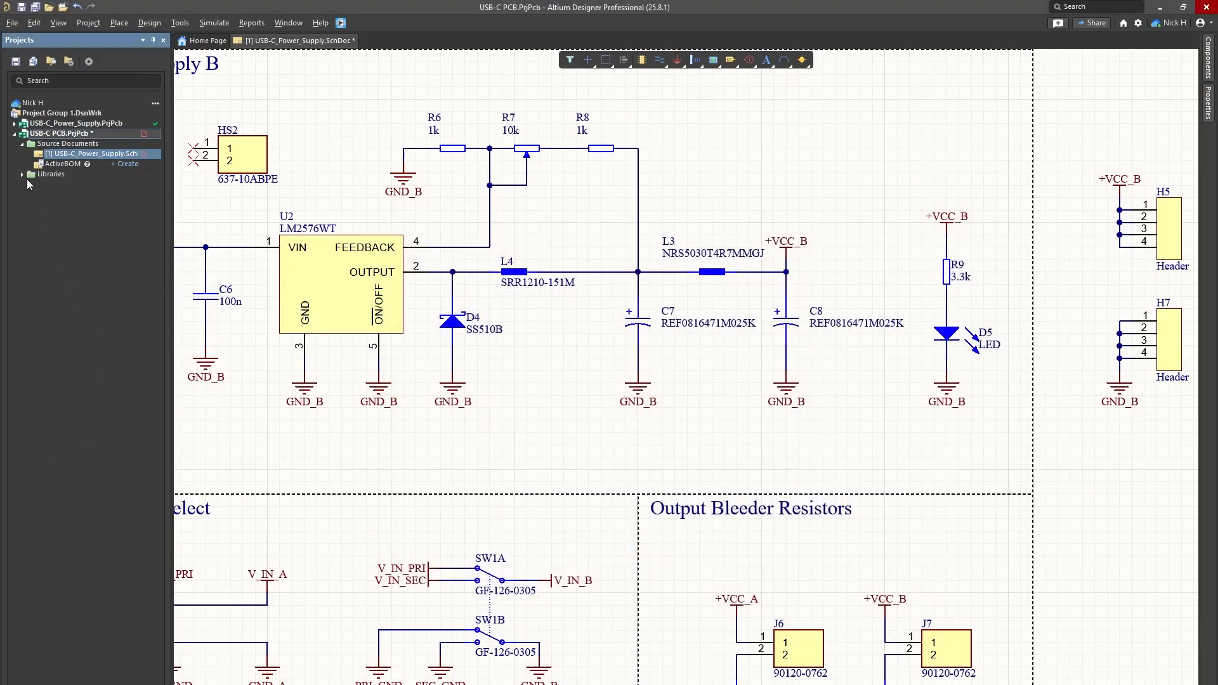
Step: Expand the project's library folders and open the USB-C_Power_Supply_PCB footprint library
left_click(21, 174)
left_click(29, 194)
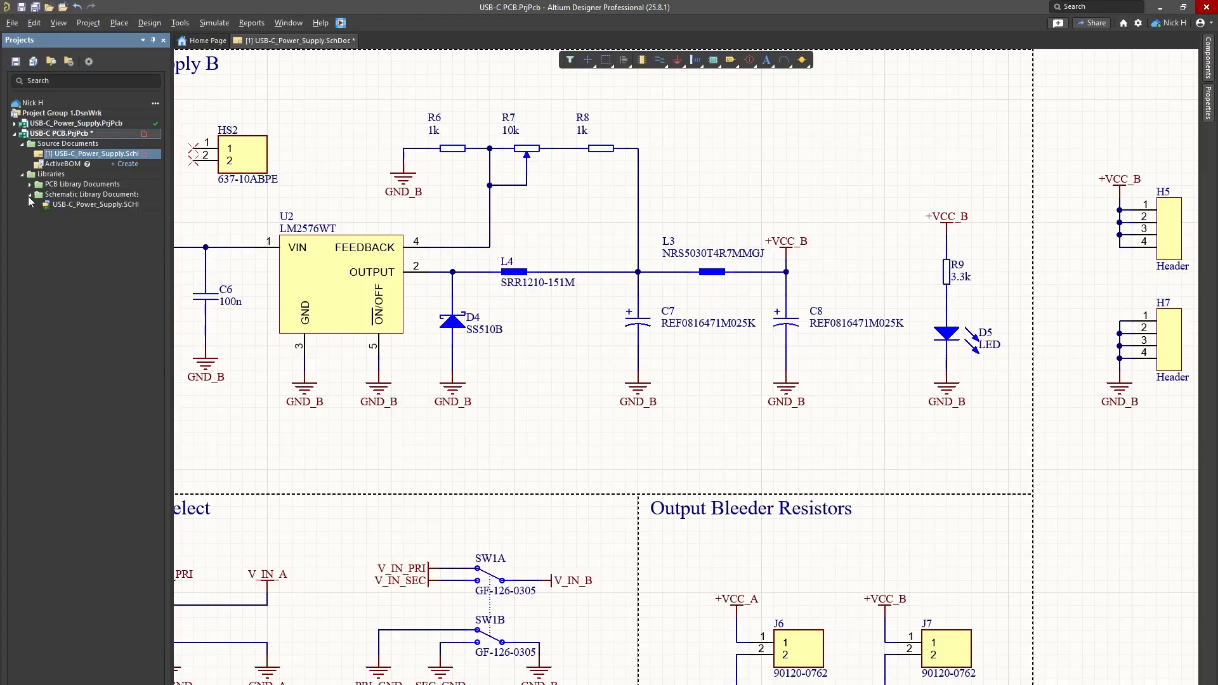
left_click(29, 195)
left_click(29, 184)
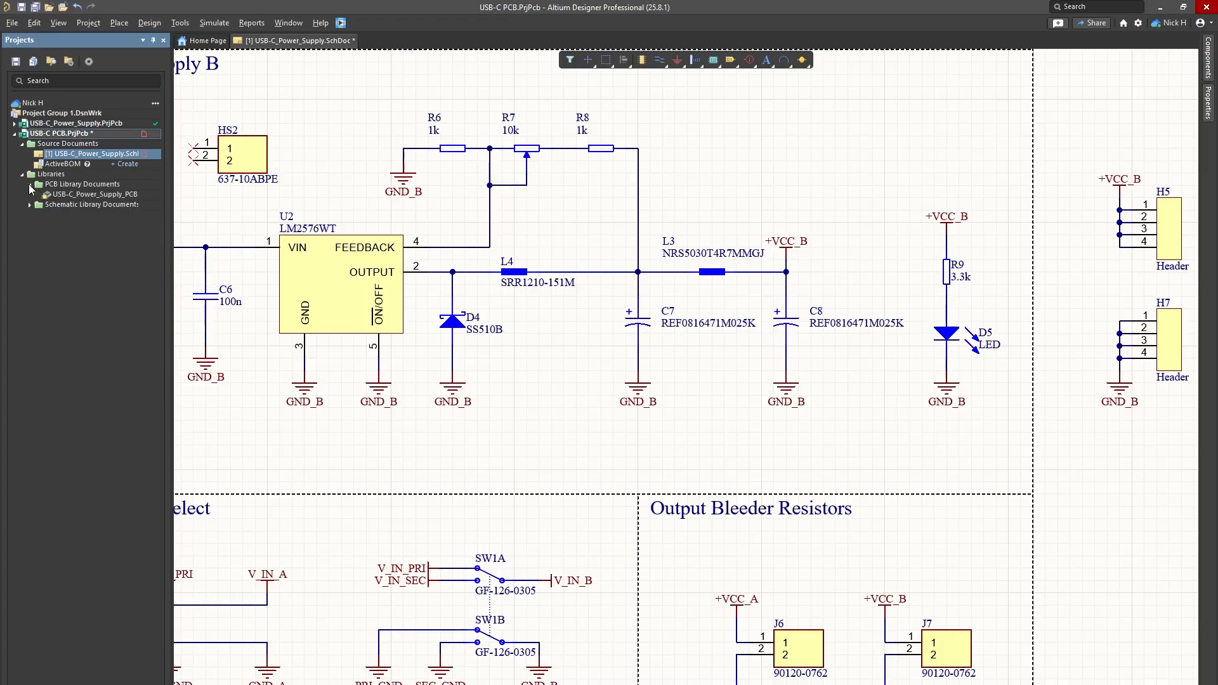
left_click(60, 196)
double_click(130, 199)
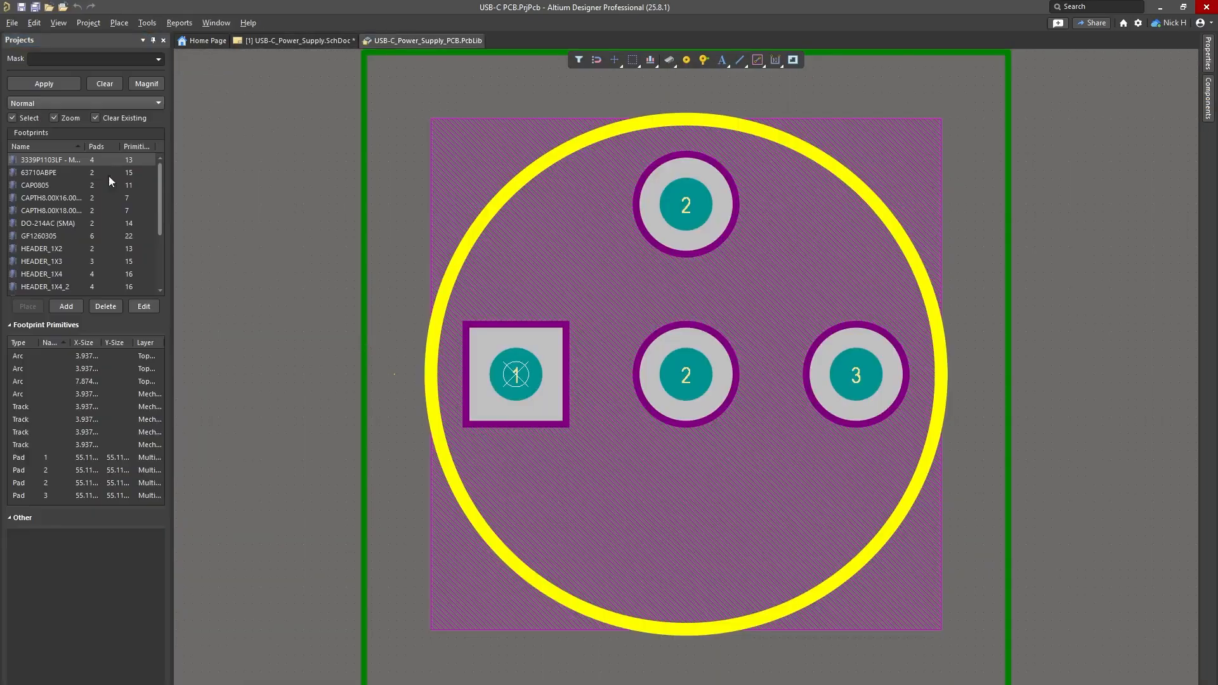
Step: Examine the footprints in the PCB library one after another, from the capacitors to the headers and connectors
key("Down")
key("Down")
key("Down")
key("Down")
key("Down")
key("Down")
key("Down")
key("Down")
key("Down")
key("Down")
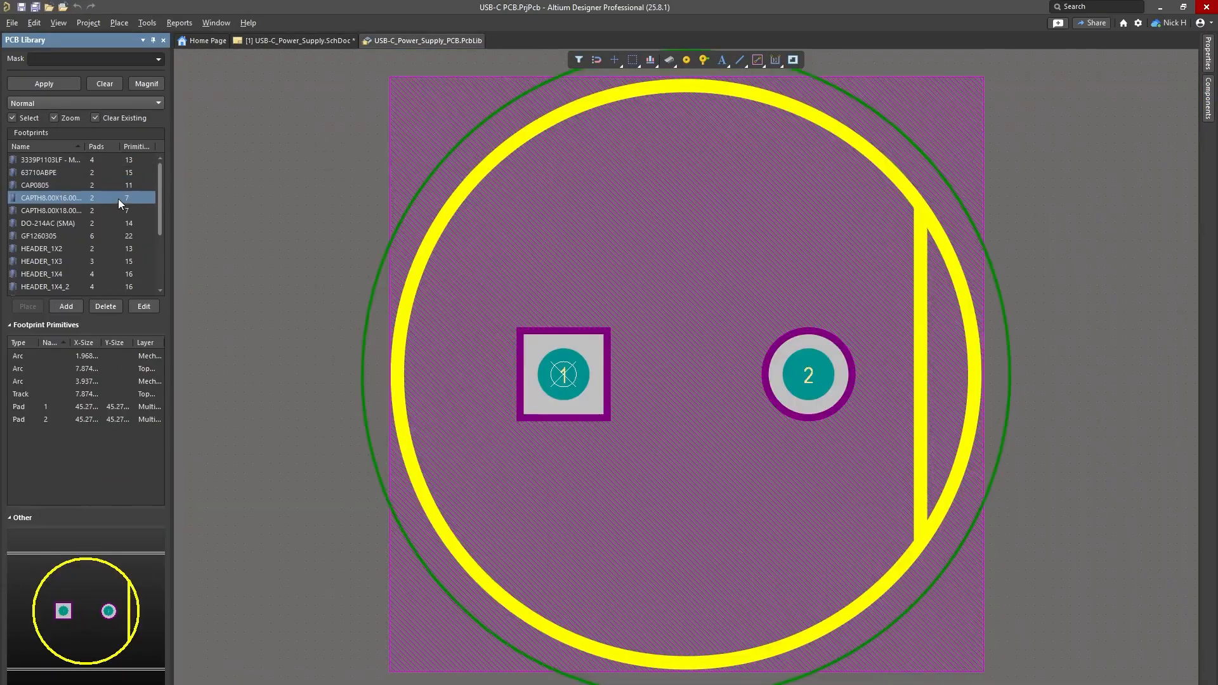
key("Down")
key("Down")
key("Down")
key("Down")
key("Down")
key("Down")
key("Down")
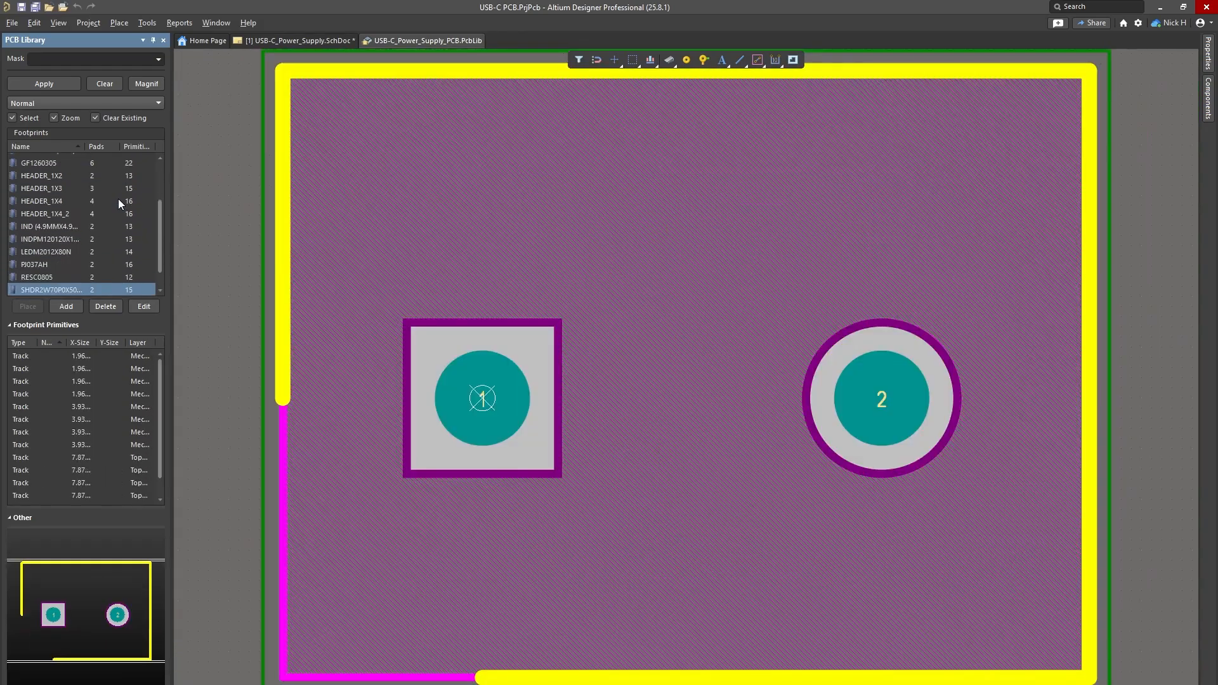
key("Up")
key("Up")
key("Up")
key("Up")
key("Up")
key("Up")
key("Up")
key("Up")
key("Up")
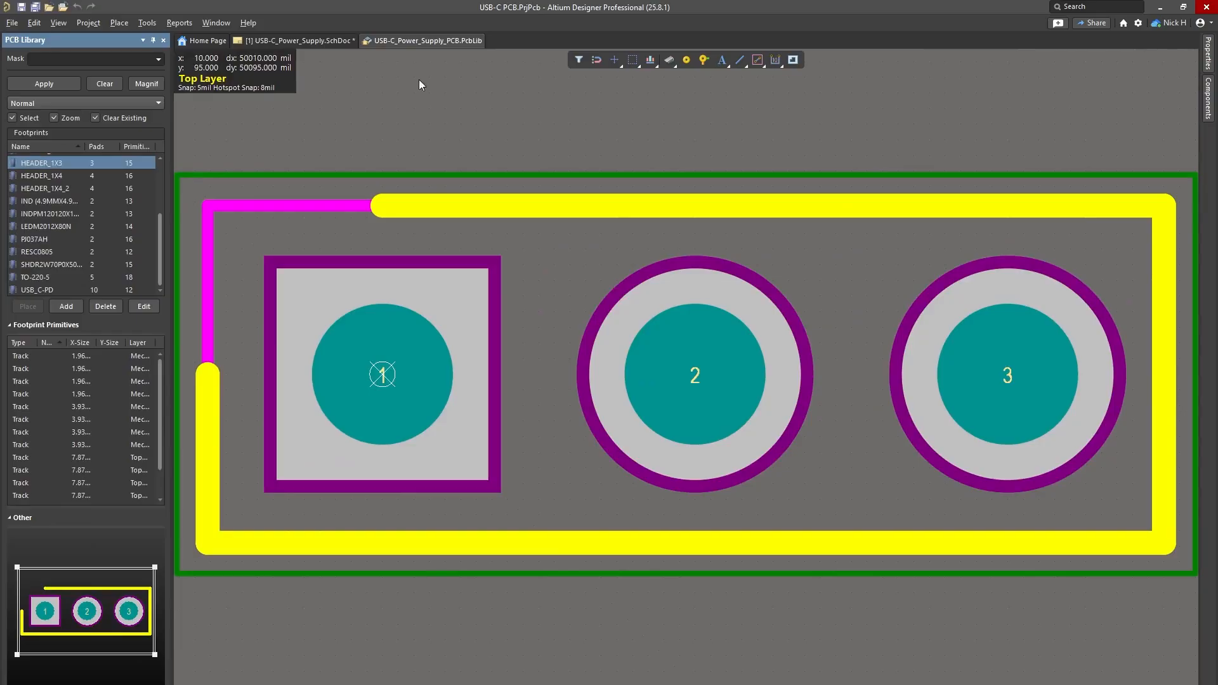
Step: Return to the power supply schematic and save the USB-C PCB project files
left_click(340, 40)
scroll(480, 242, "down", 1, "ctrl")
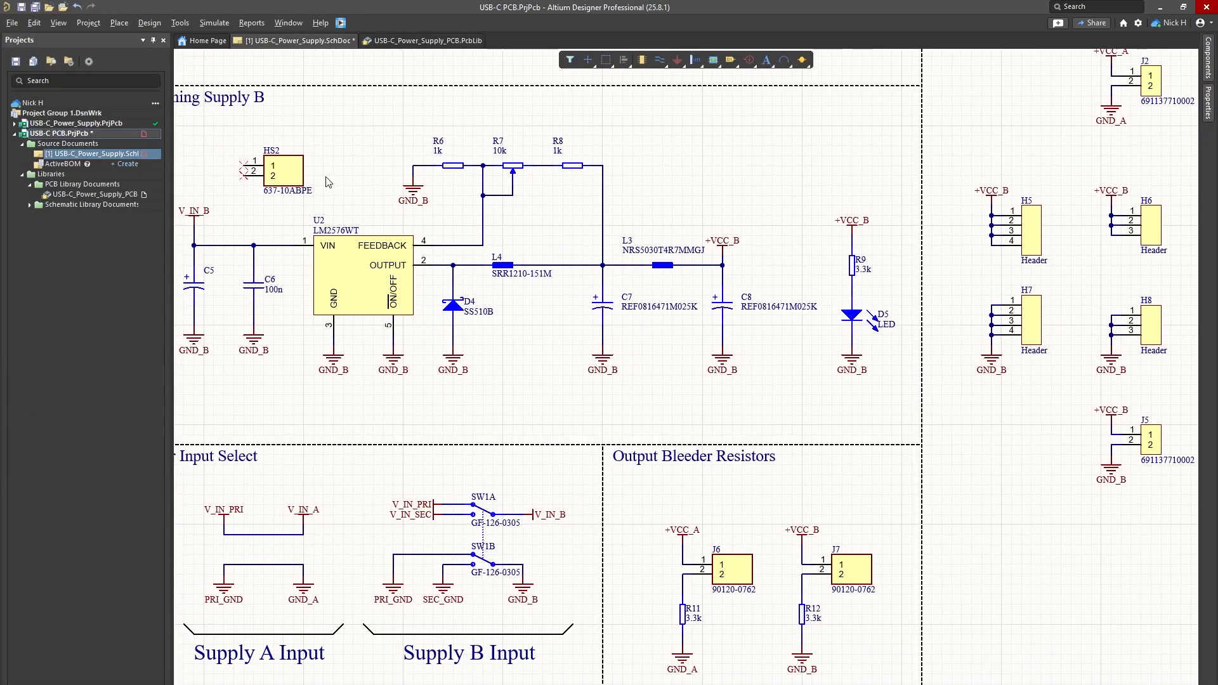
right_click(74, 132)
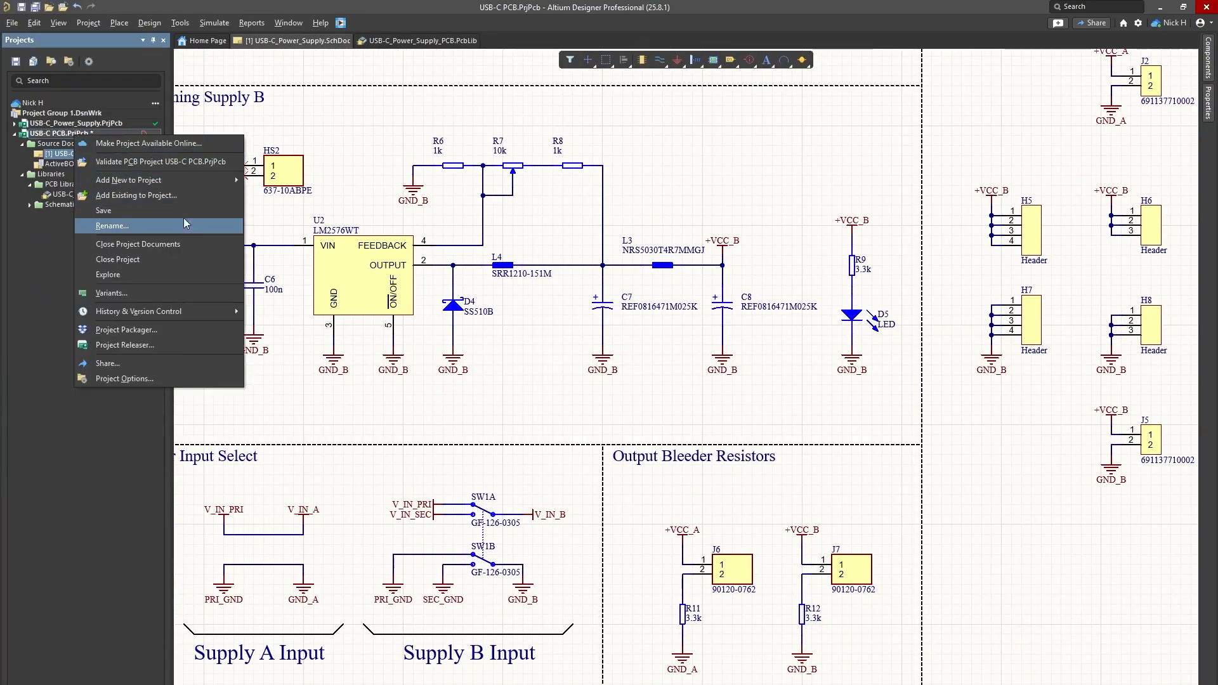
left_click(184, 218)
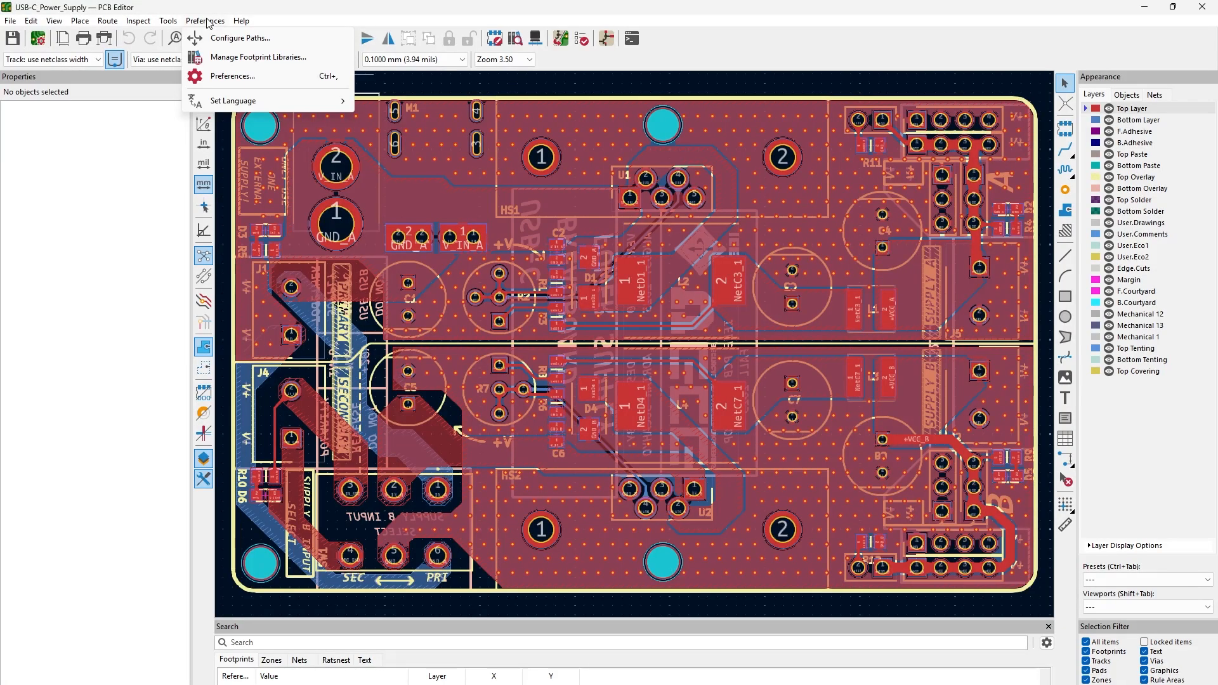
Step: Switch to KiCad's PCB Editor, open the footprint library manager, and add an empty row to the global libraries
left_click(234, 57)
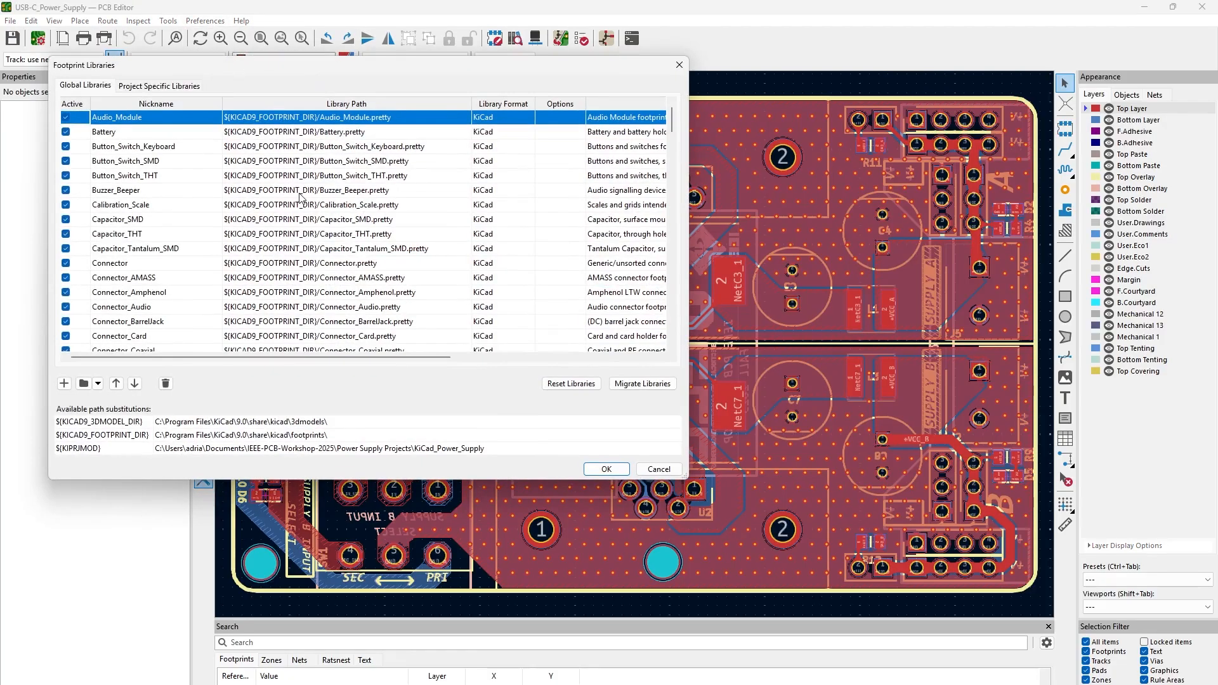
scroll(302, 198, "down", 10)
scroll(301, 199, "down", 15)
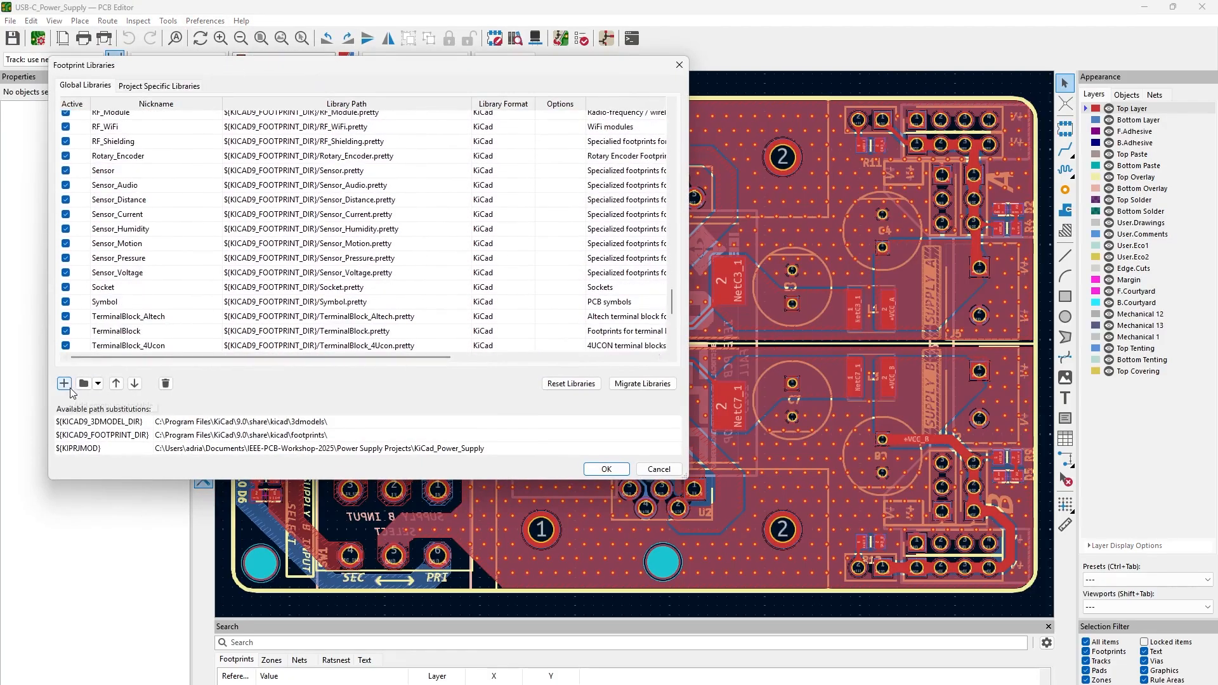
left_click(70, 389)
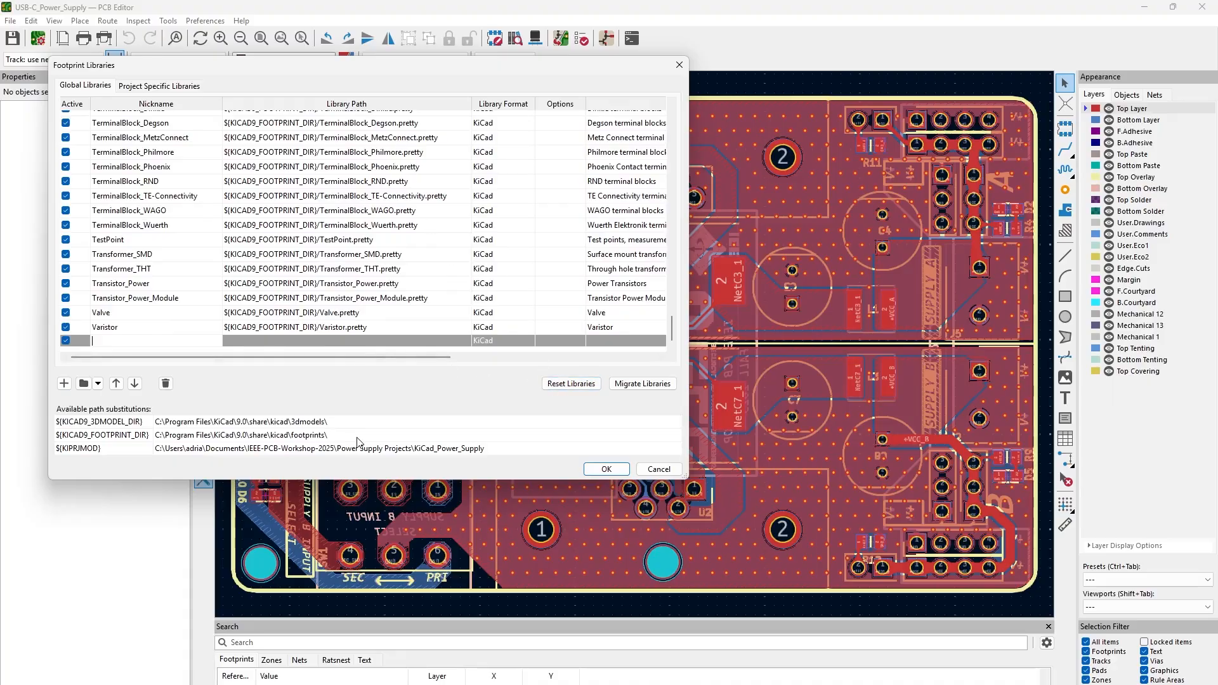
Step: Add the USB-C_Power_Supply folder from Altium_Component_Library in the Master Design Reference Files as a global footprint library
left_click(82, 384)
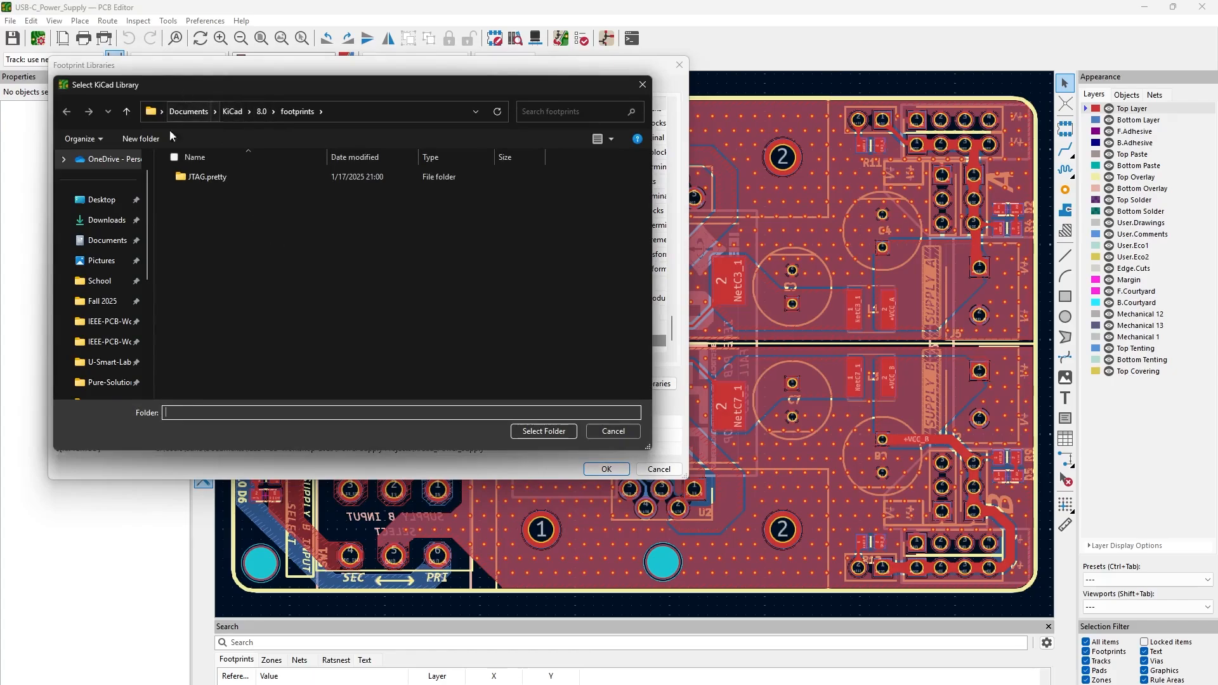
left_click(101, 341)
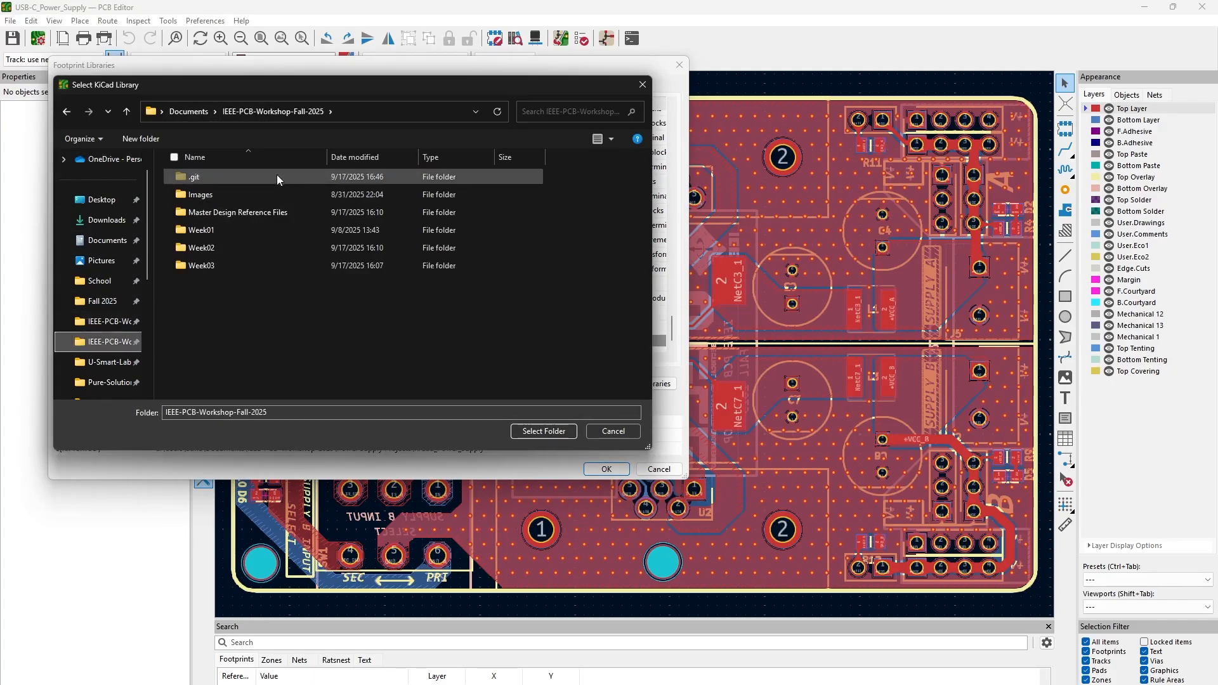
double_click(285, 212)
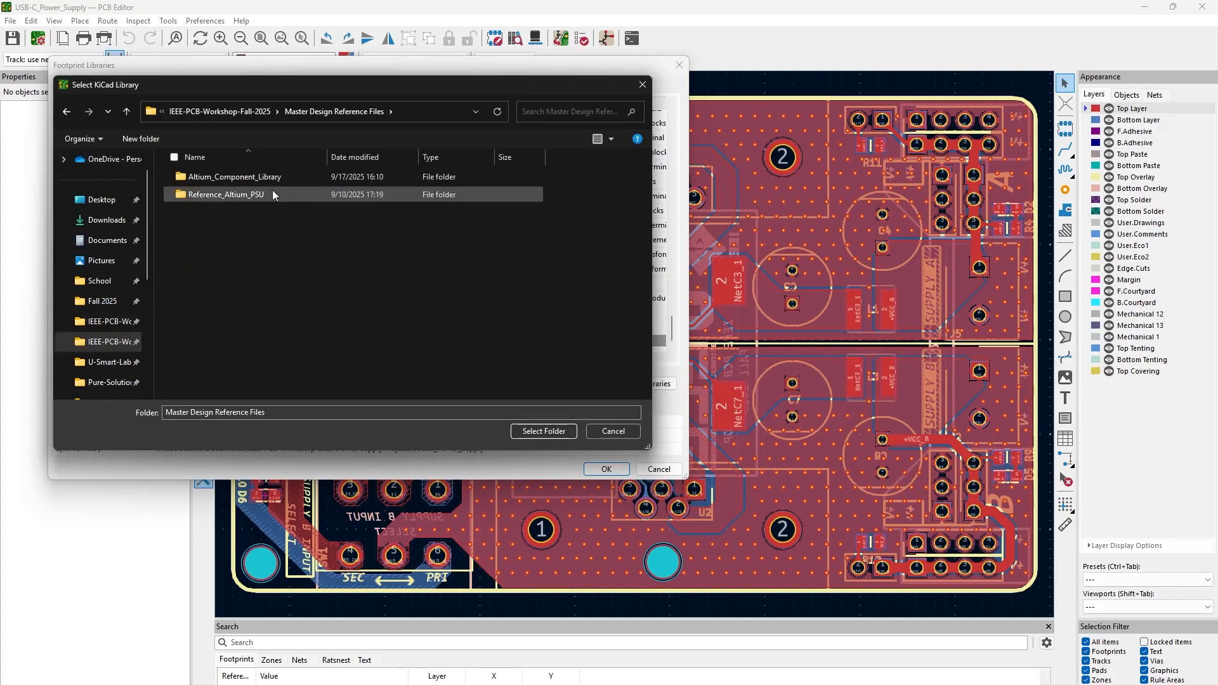
double_click(289, 178)
double_click(258, 178)
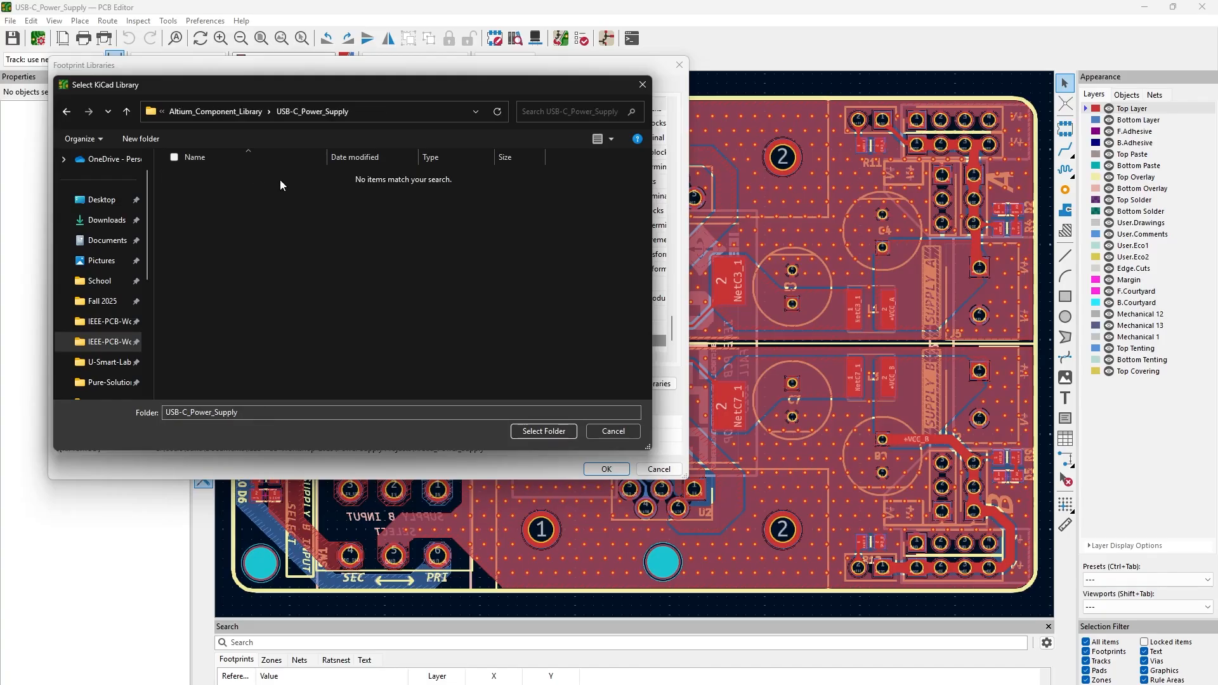
left_click(544, 431)
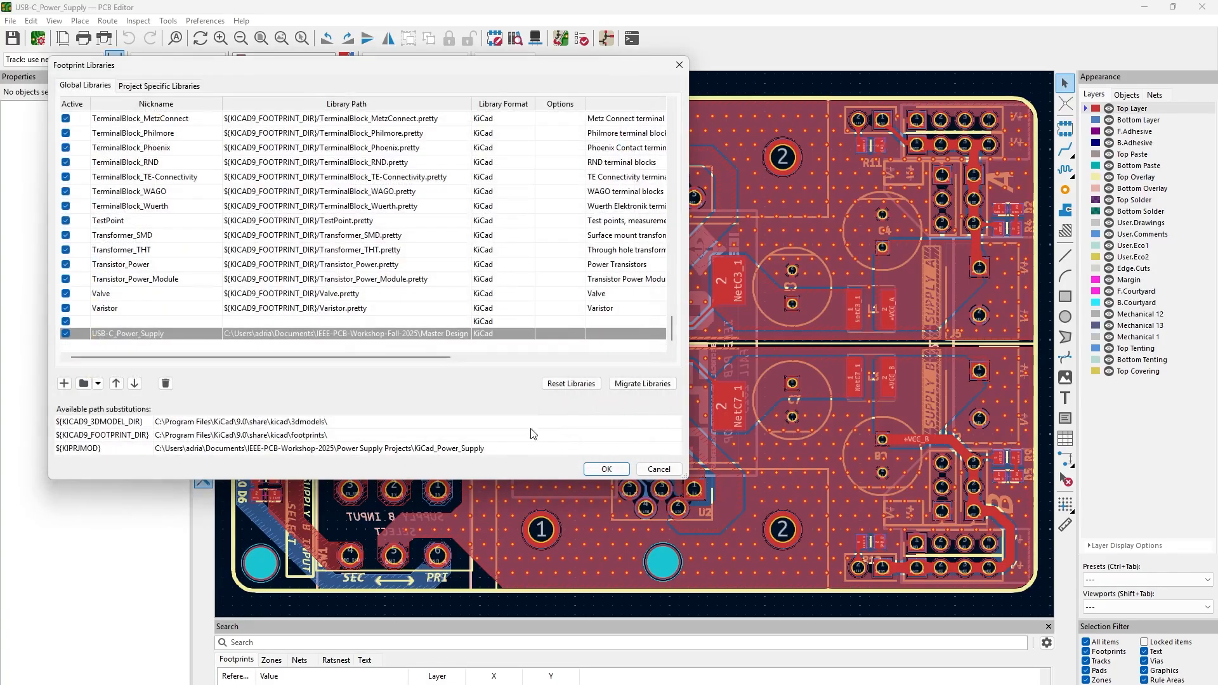
Step: Set the library format of the USB-C_Power_Supply footprint library entry to Altium Designer
left_click(508, 333)
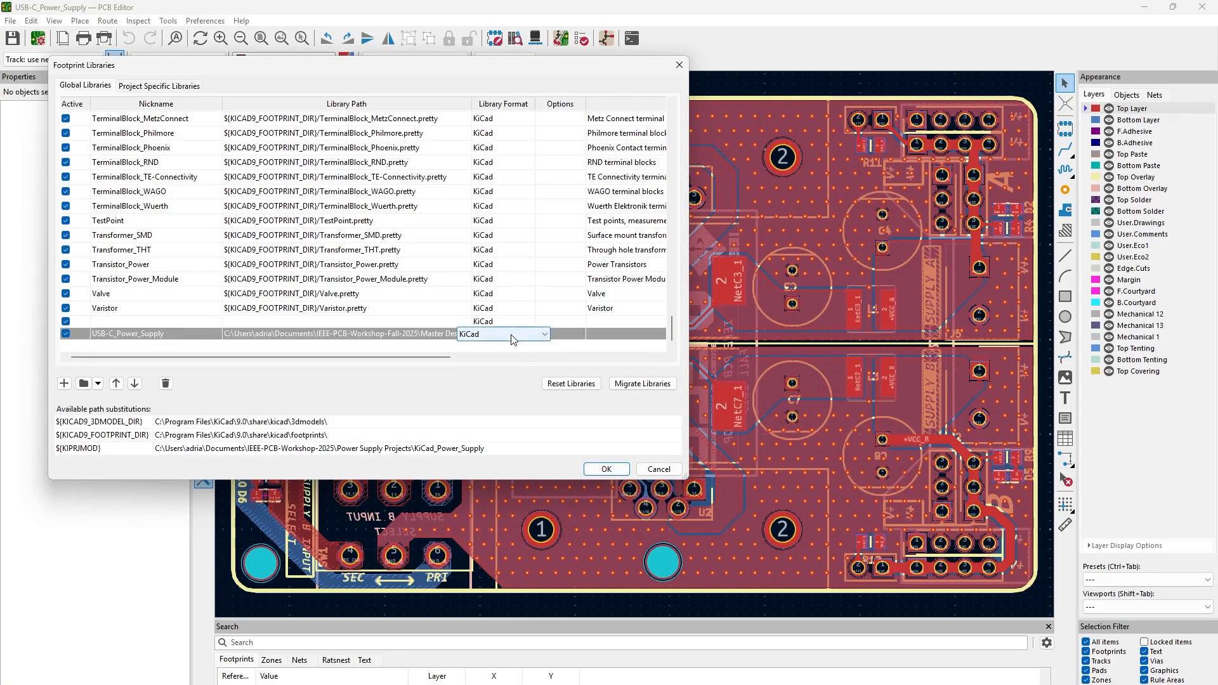
left_click(540, 335)
scroll(508, 362, "up", 2)
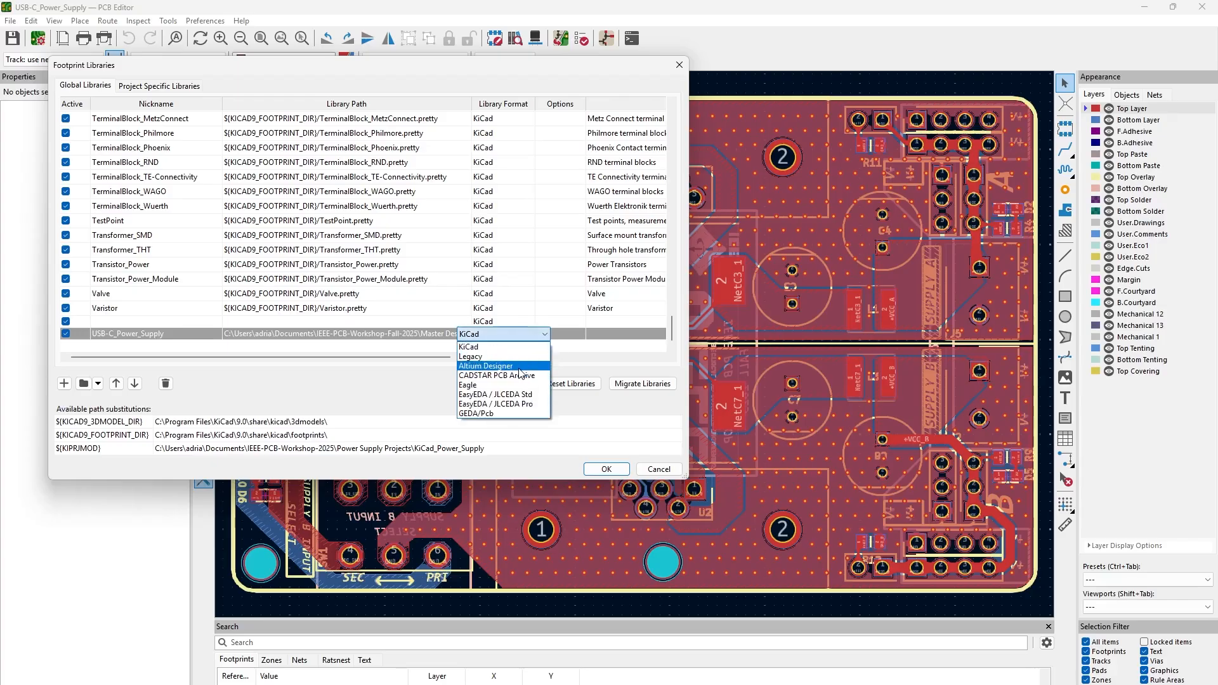
left_click(498, 344)
left_click(568, 334)
left_click(608, 331)
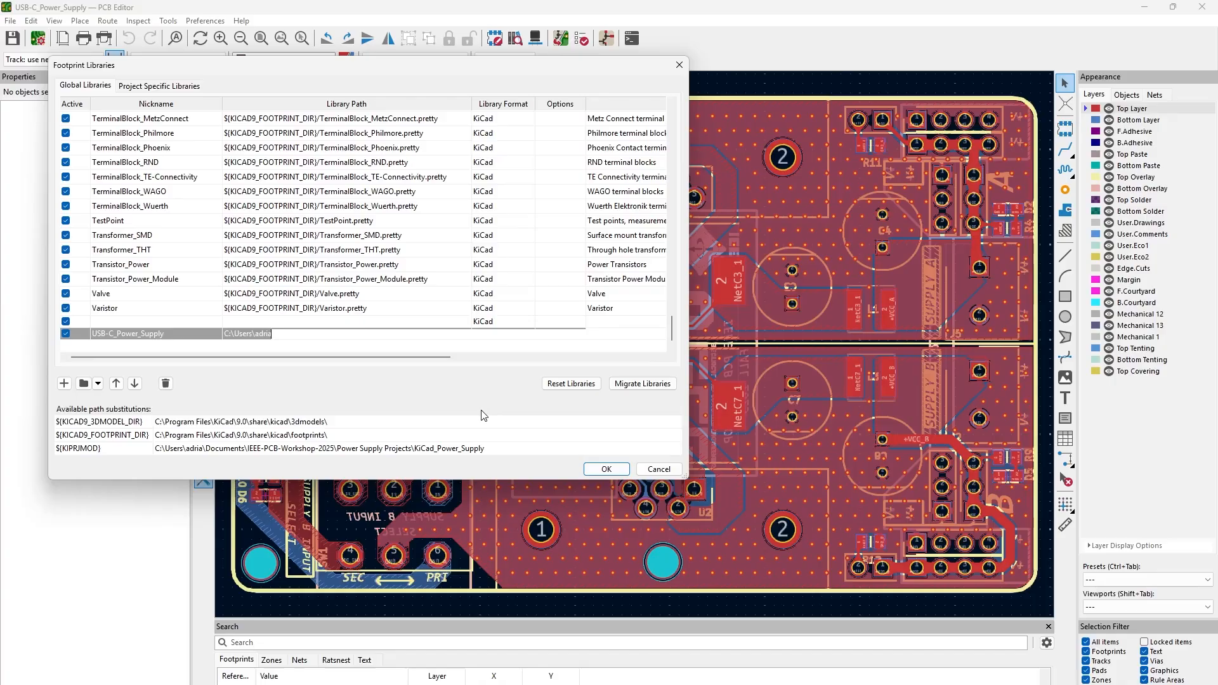
Step: Point the USB-C_Power_Supply entry's library path to USB-C_Power_Supply_PCB.PcbLib in the Altium_Component_Library's USB-C_Power_Supply folder
key("Escape")
left_click(412, 334)
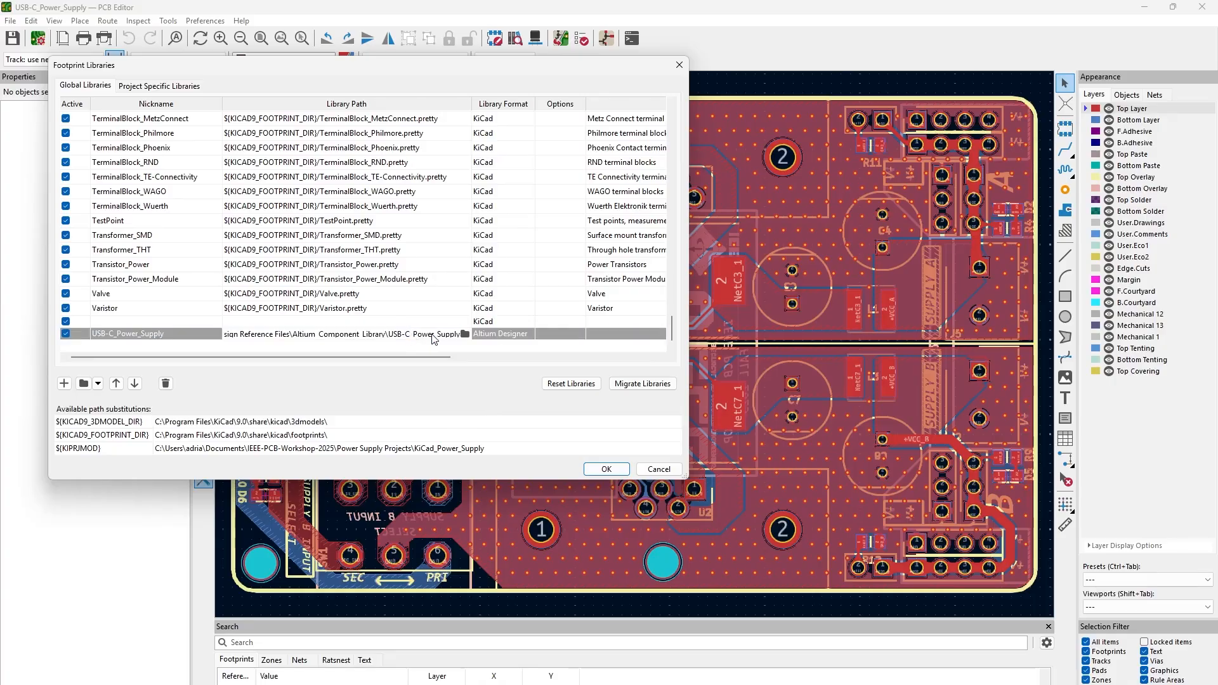
left_click(465, 334)
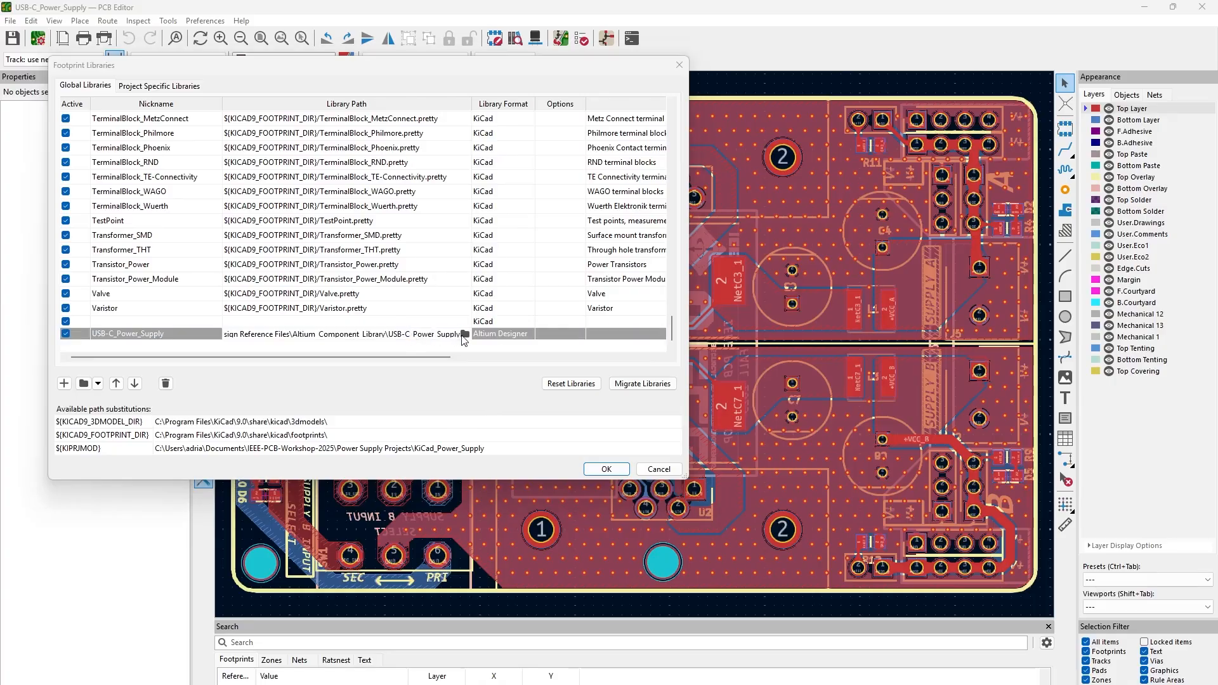
double_click(270, 184)
left_click(259, 180)
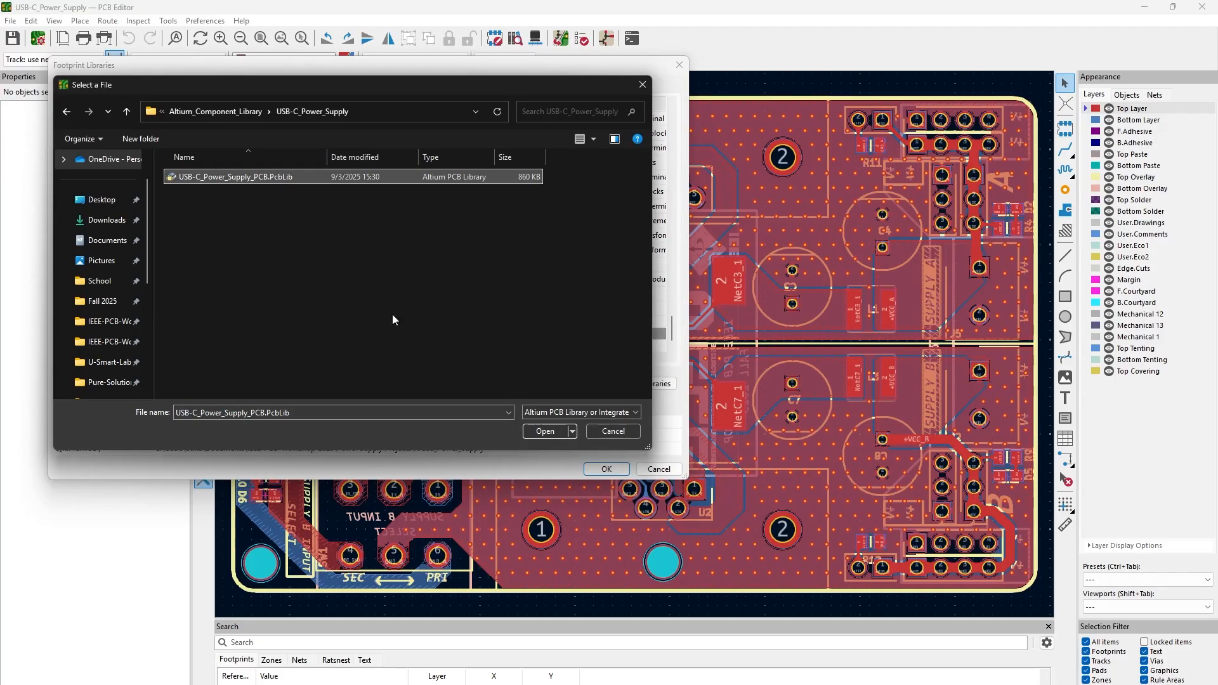
left_click(545, 432)
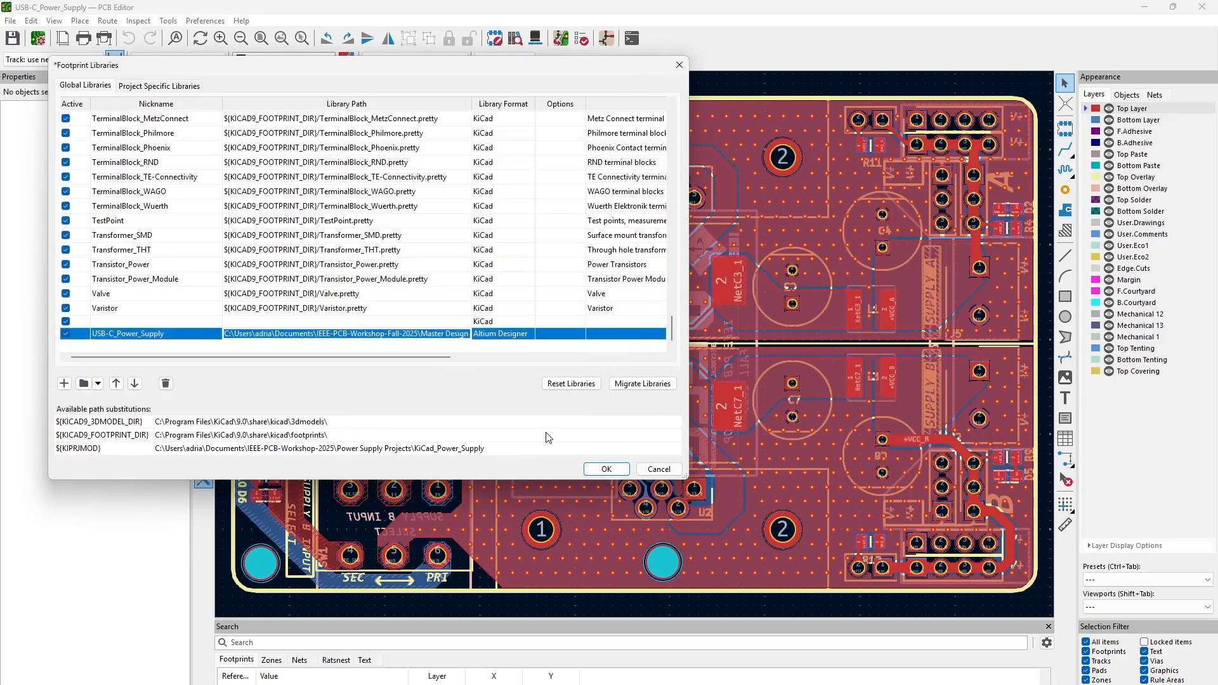
Step: Discard the footprint library changes and switch back to the USB-C PCB project in Altium Designer
left_click(659, 469)
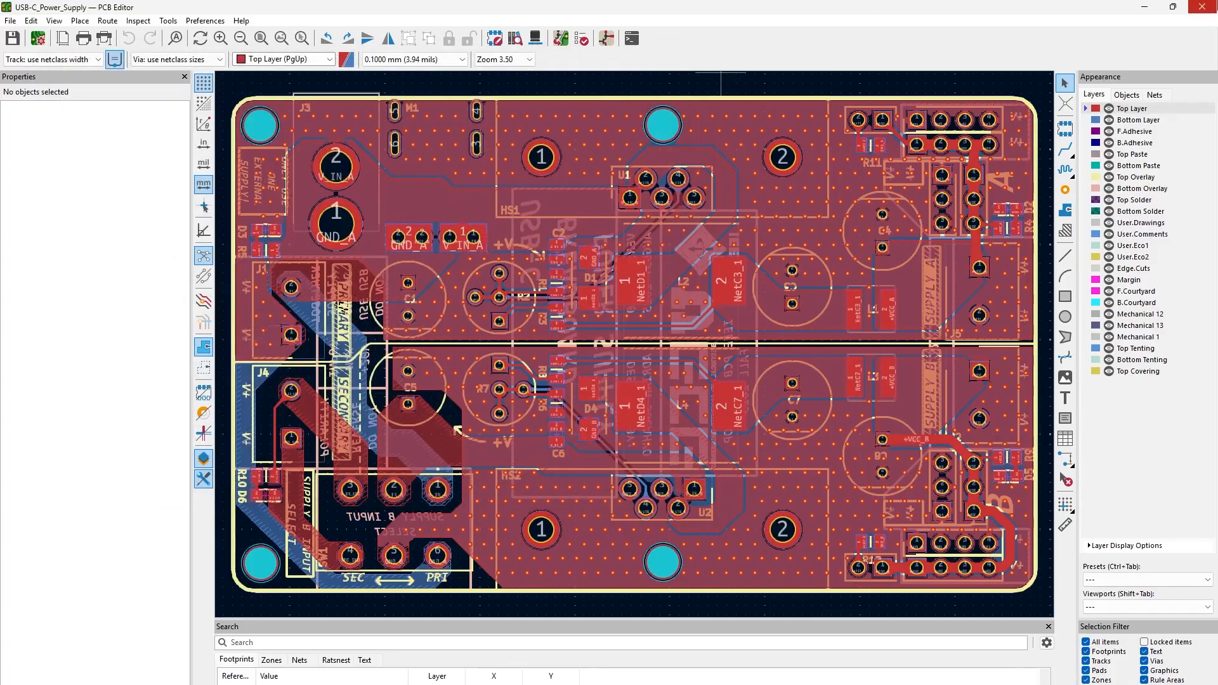
left_click(1141, 7)
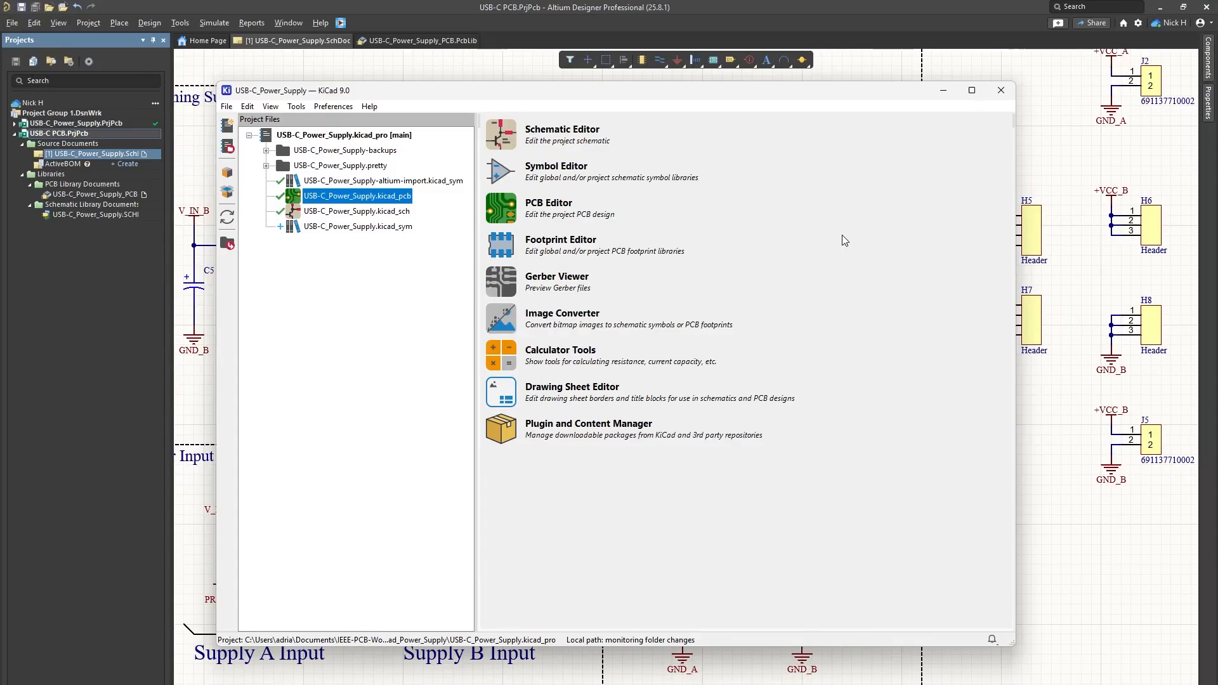
left_click(944, 90)
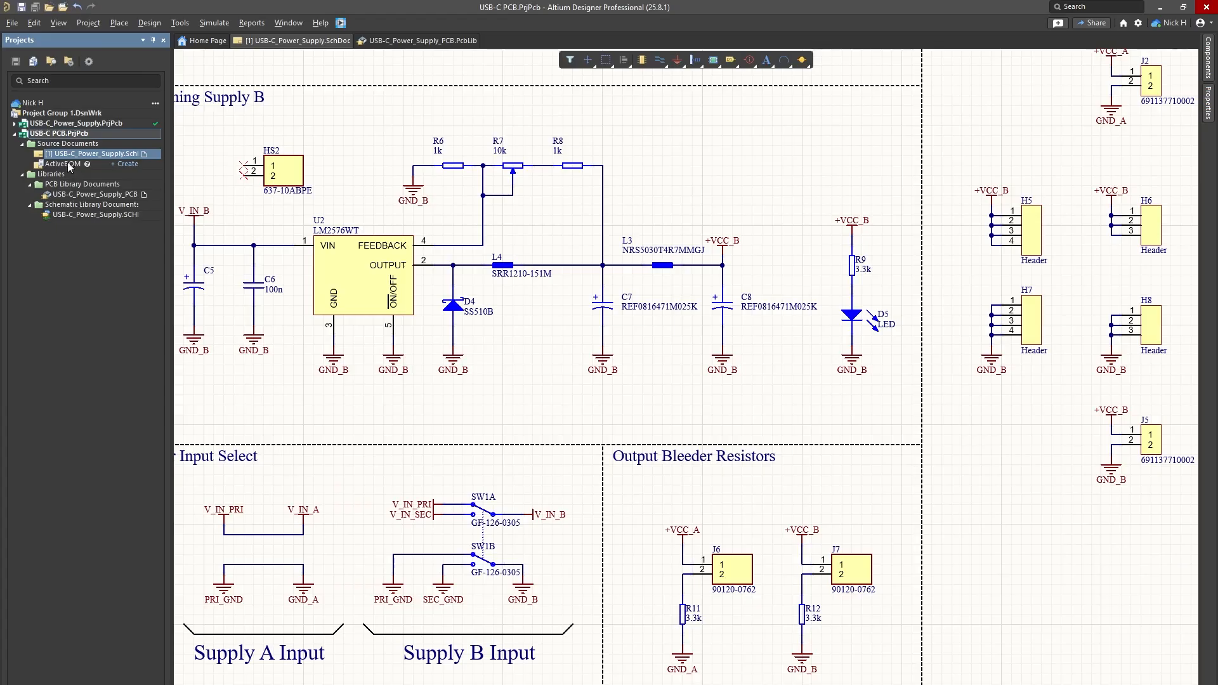
Step: Add a new PCB document to the USB-C PCB project and move it above ActiveBOM in the source documents
right_click(49, 135)
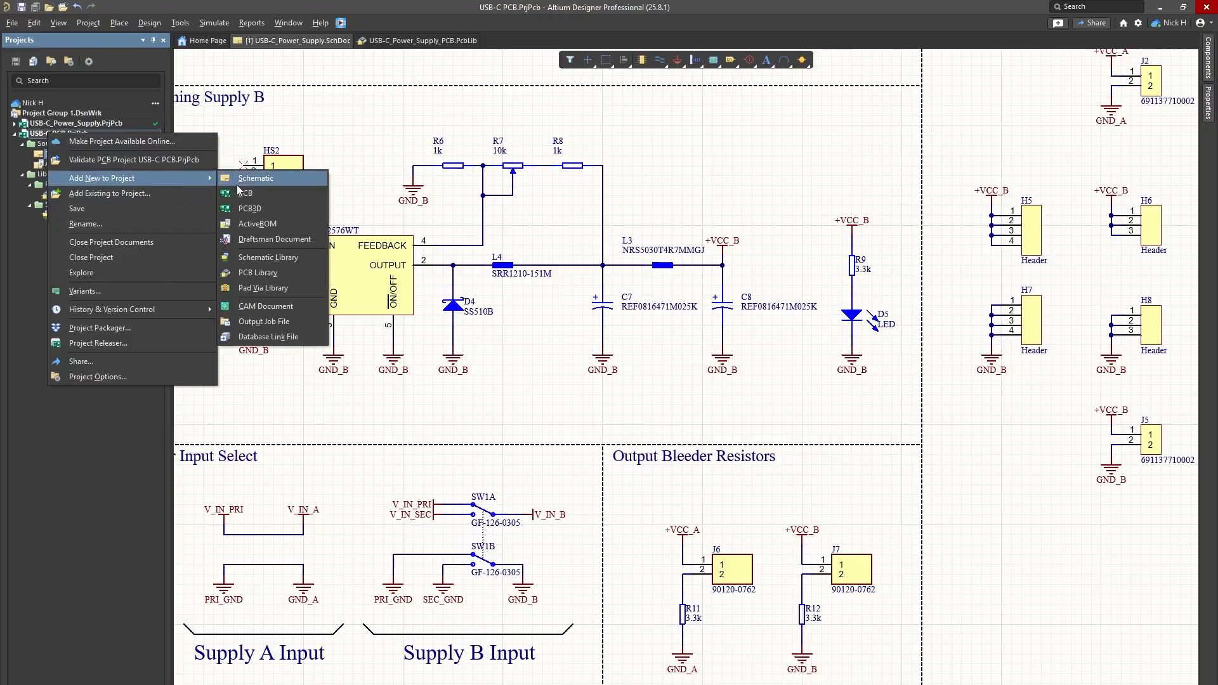
left_click(260, 223)
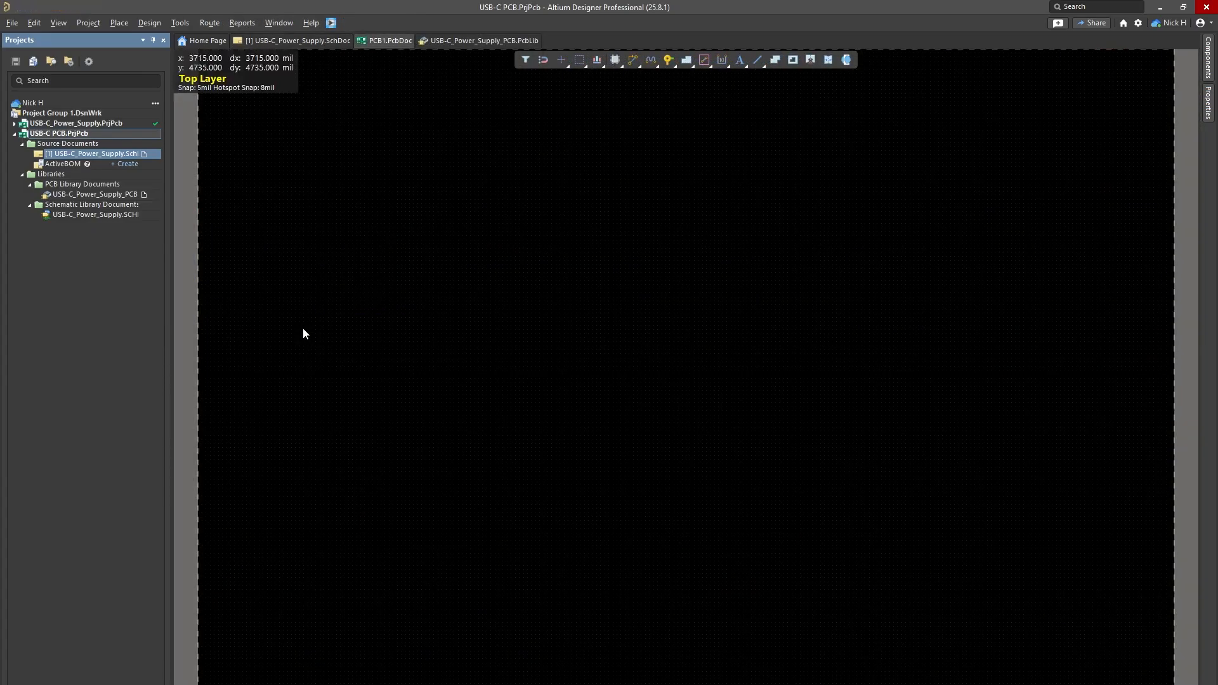
key("p")
key("l")
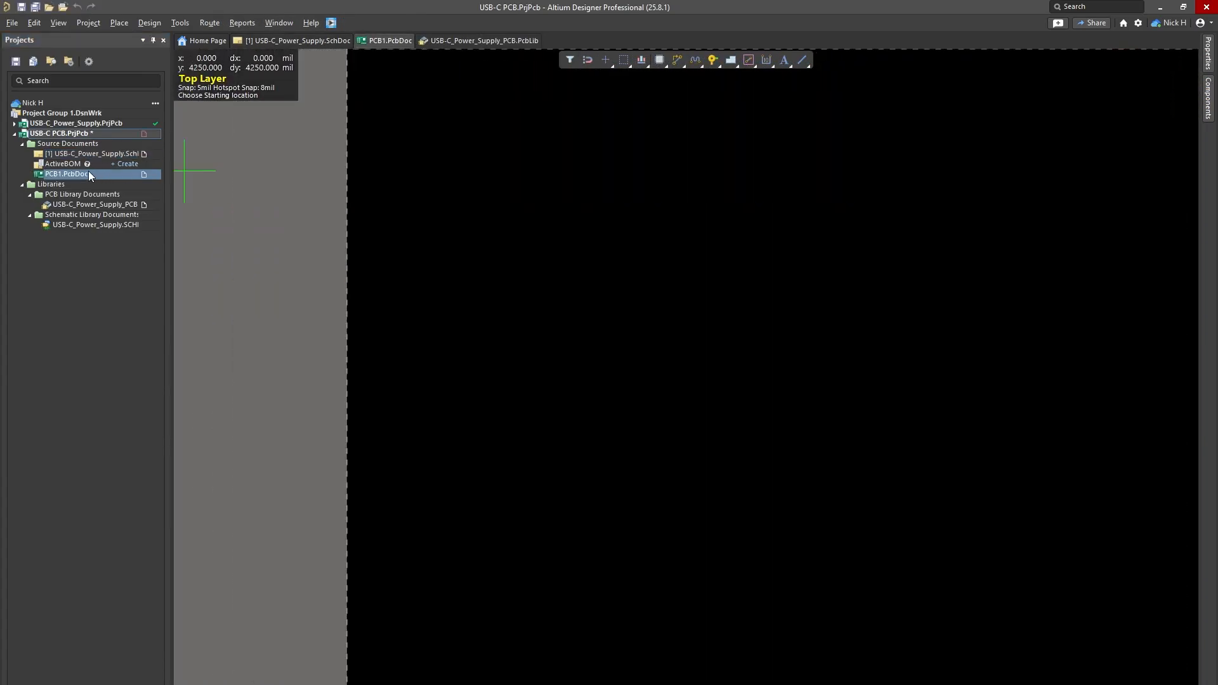
right_click(483, 227)
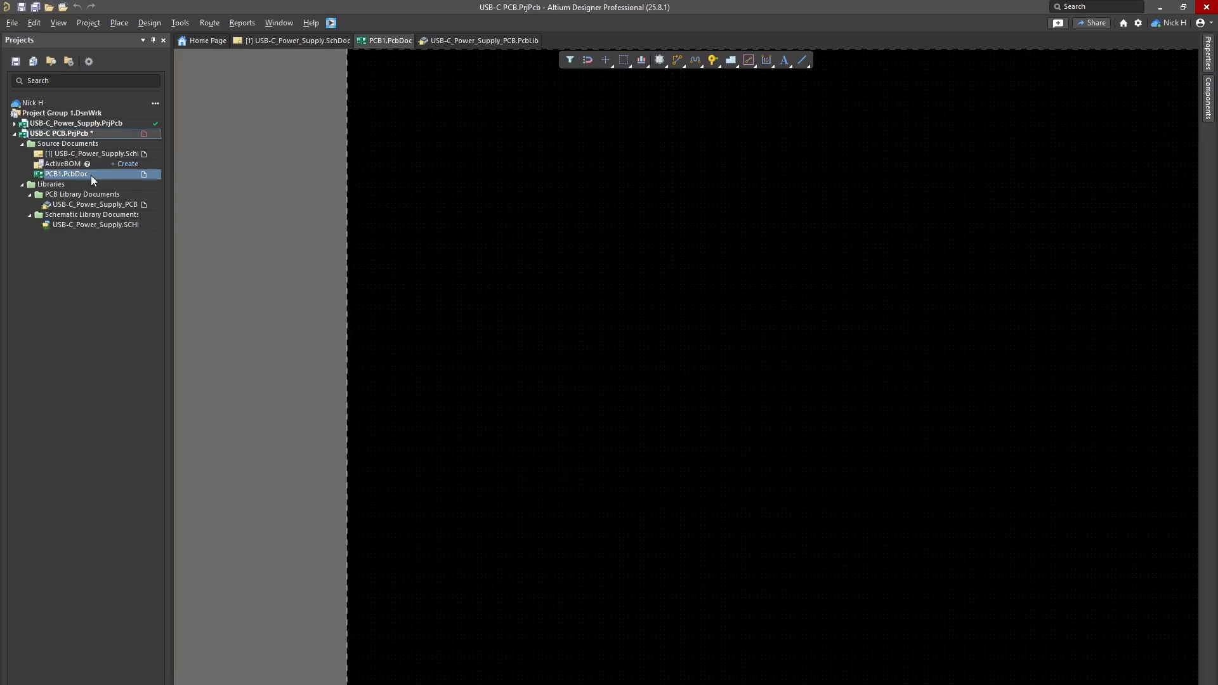
left_click_drag(90, 175, 86, 164)
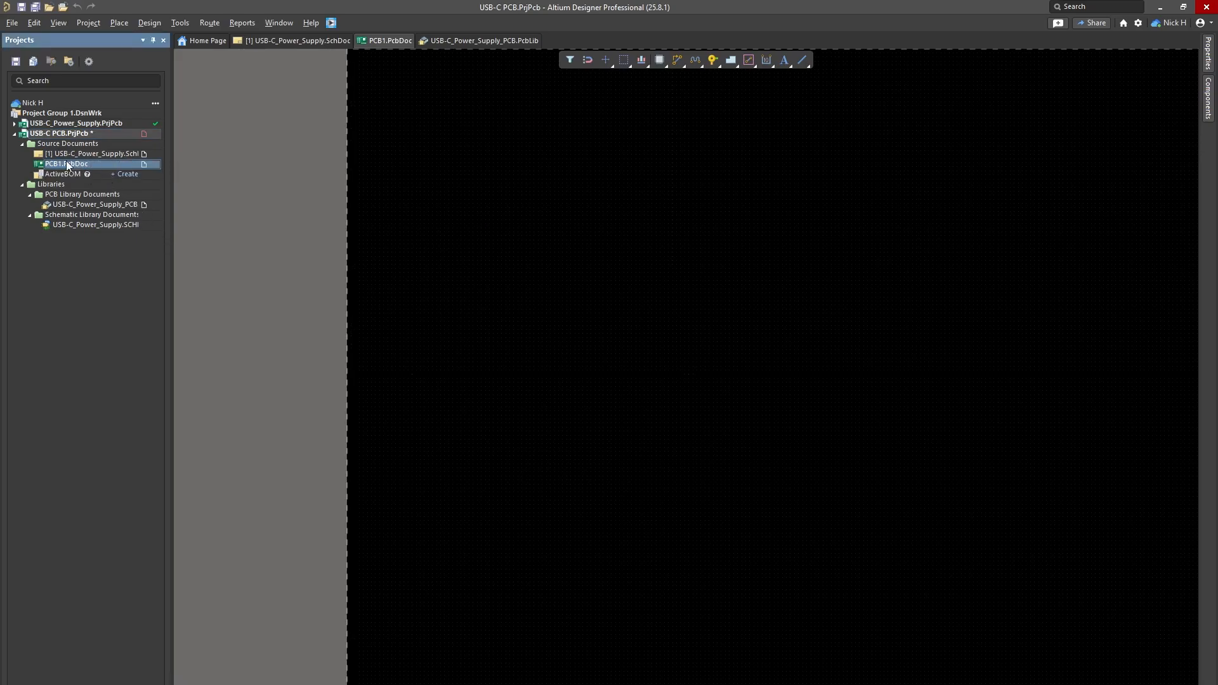
Step: Save the new PCB document as USB-C_Power_Supply_PCB in the USB-C PCB project folder
right_click(67, 162)
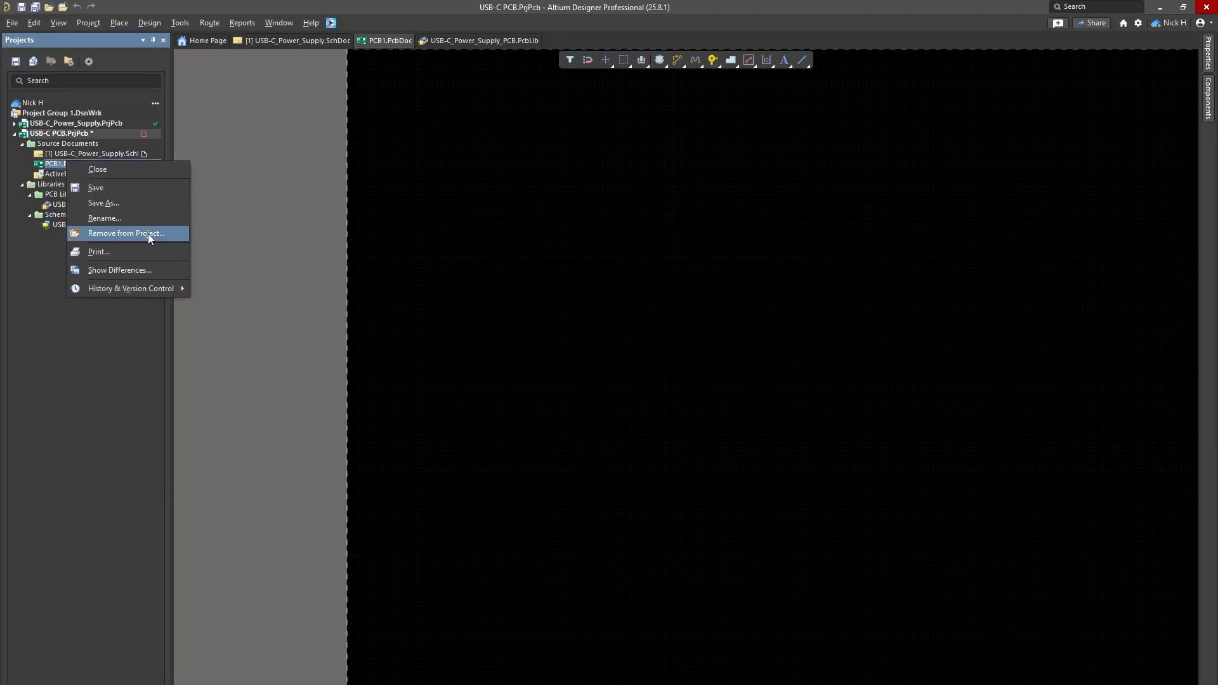
left_click(103, 203)
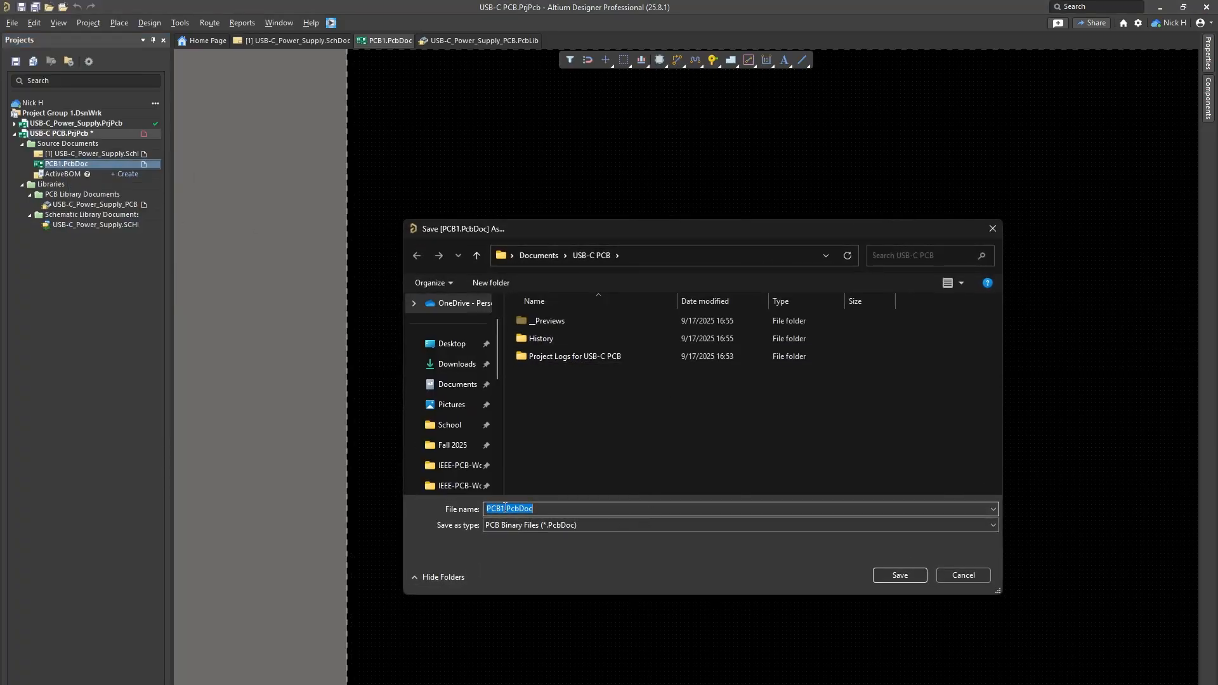
key("BackSpace")
type("USB-C")
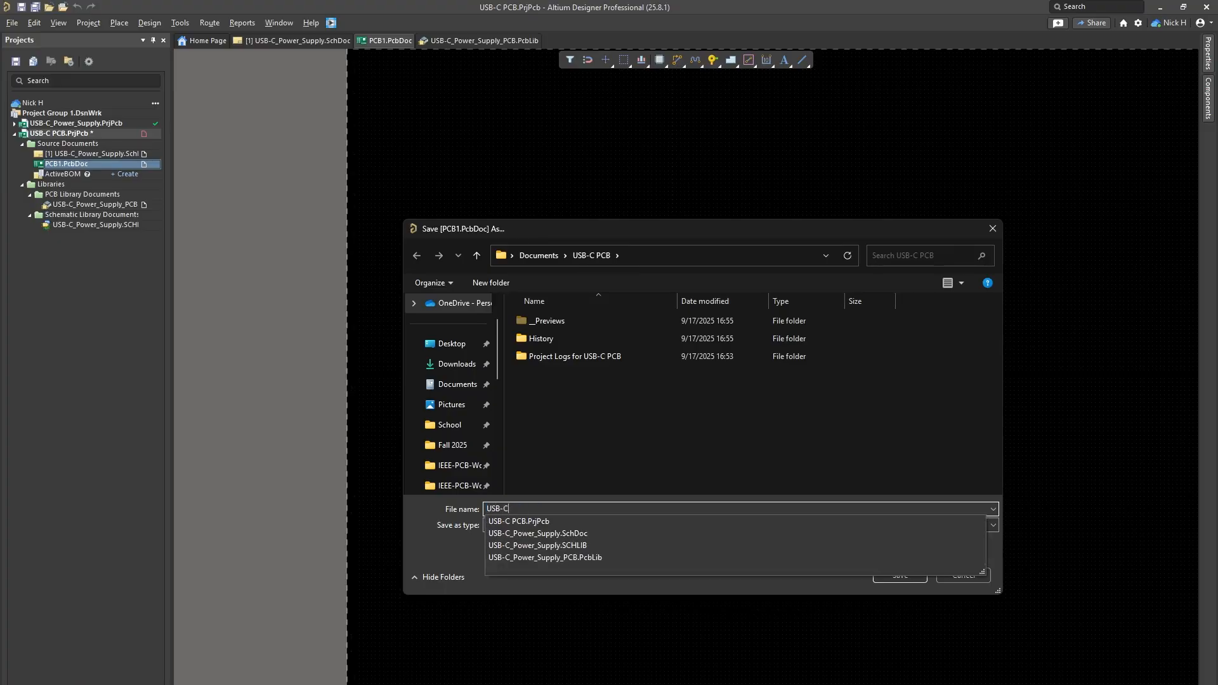
type("_")
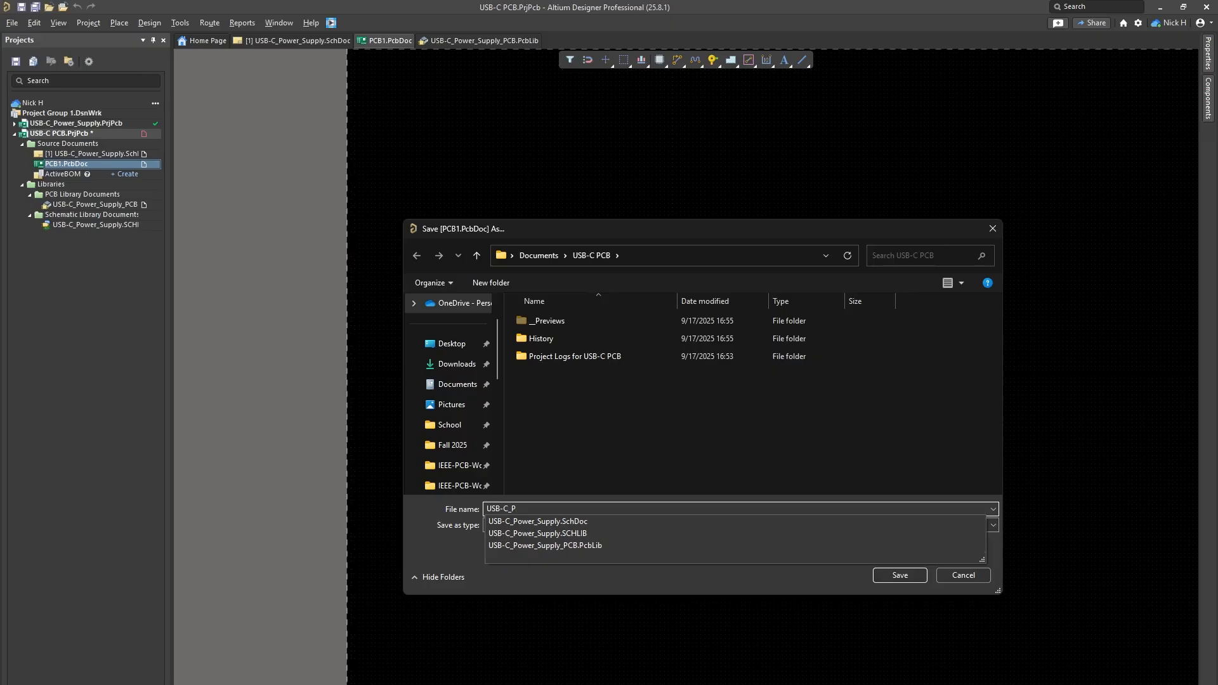
type("Power_Supply")
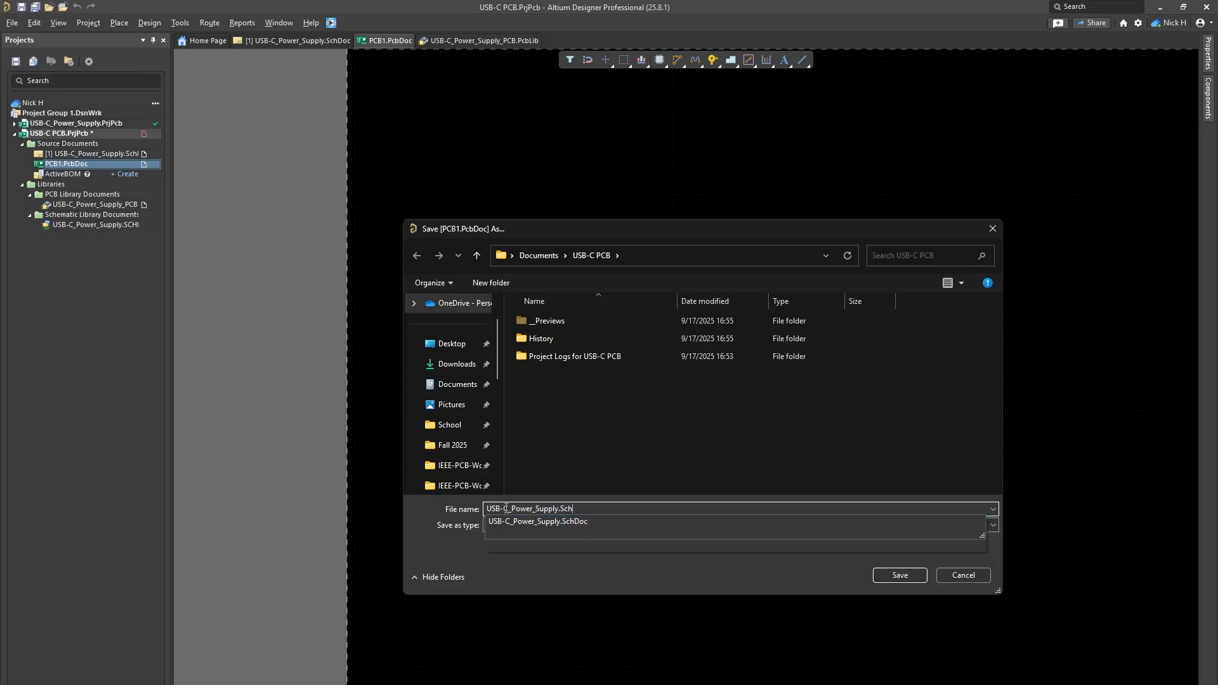
type("_PCB")
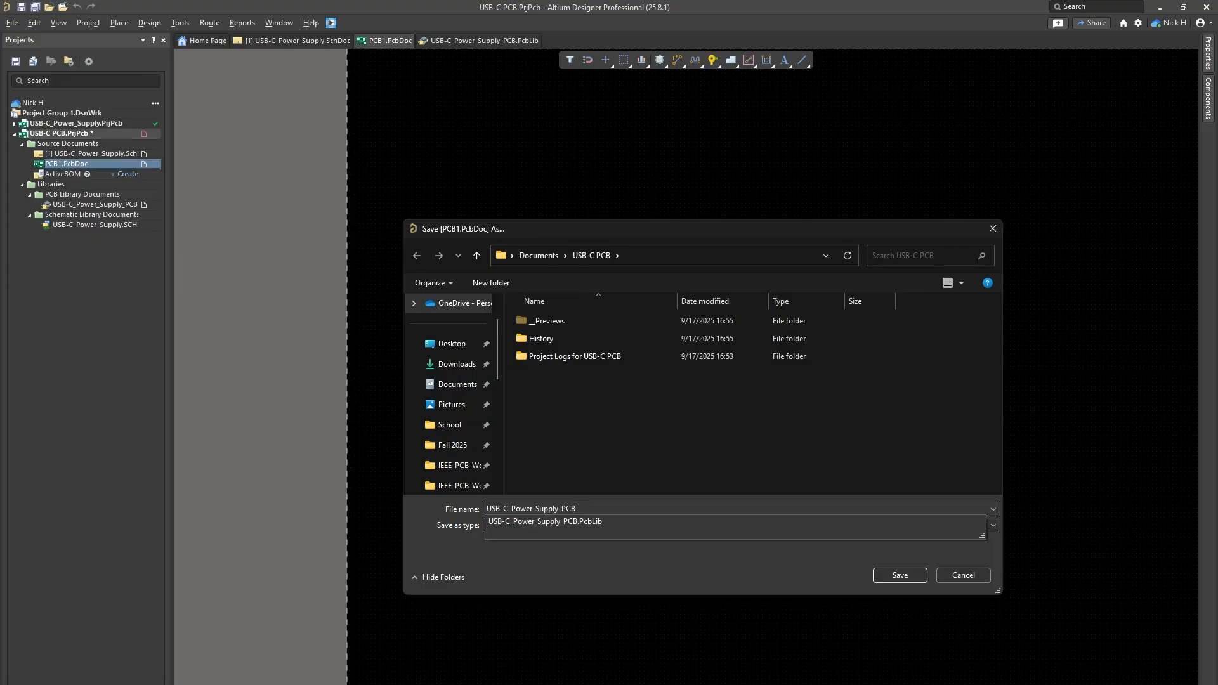
key("Return")
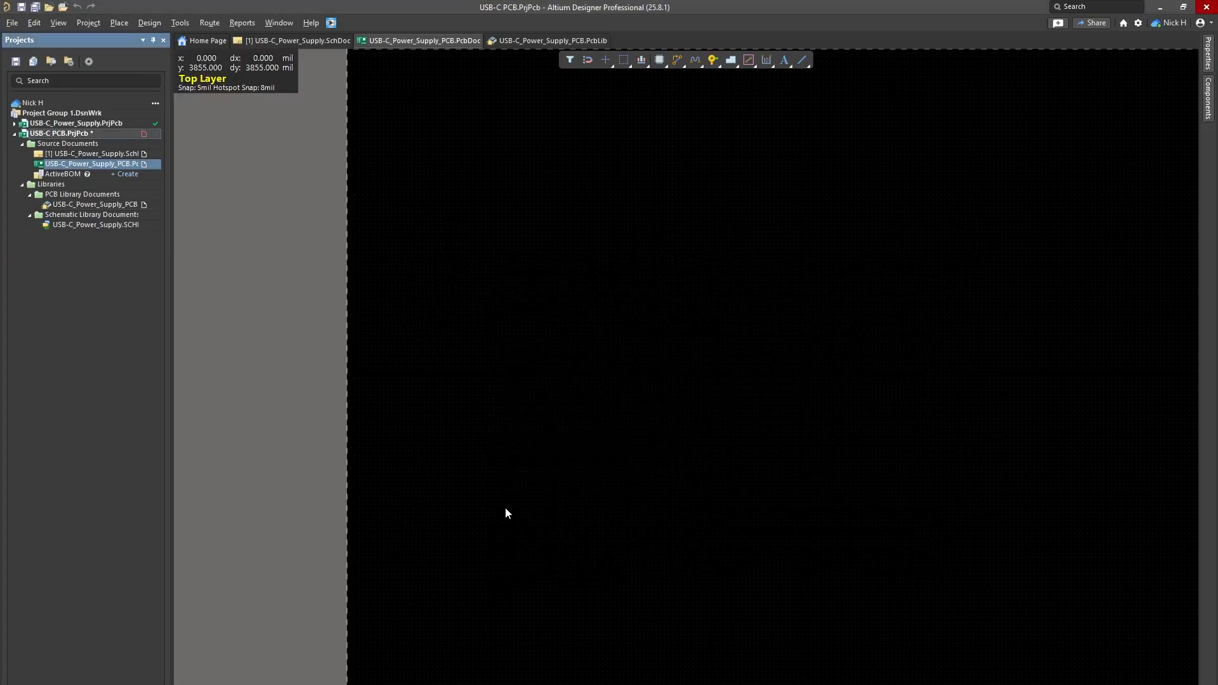
Step: Examine the blank board area and the origin marker of the new PCB document at different zoom levels
scroll(873, 474, "down", 3, "ctrl")
right_click_drag(872, 473, 704, 461)
scroll(614, 343, "down", 2, "ctrl")
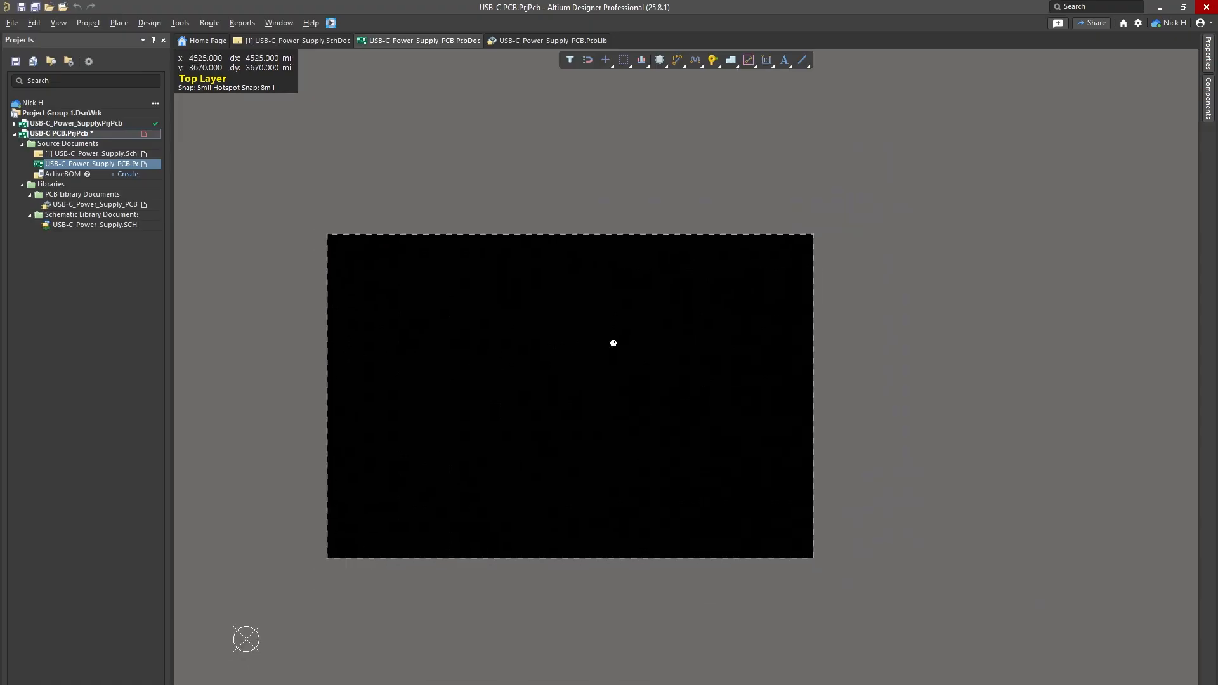
right_click_drag(566, 373, 633, 298)
scroll(637, 307, "down", 1, "ctrl")
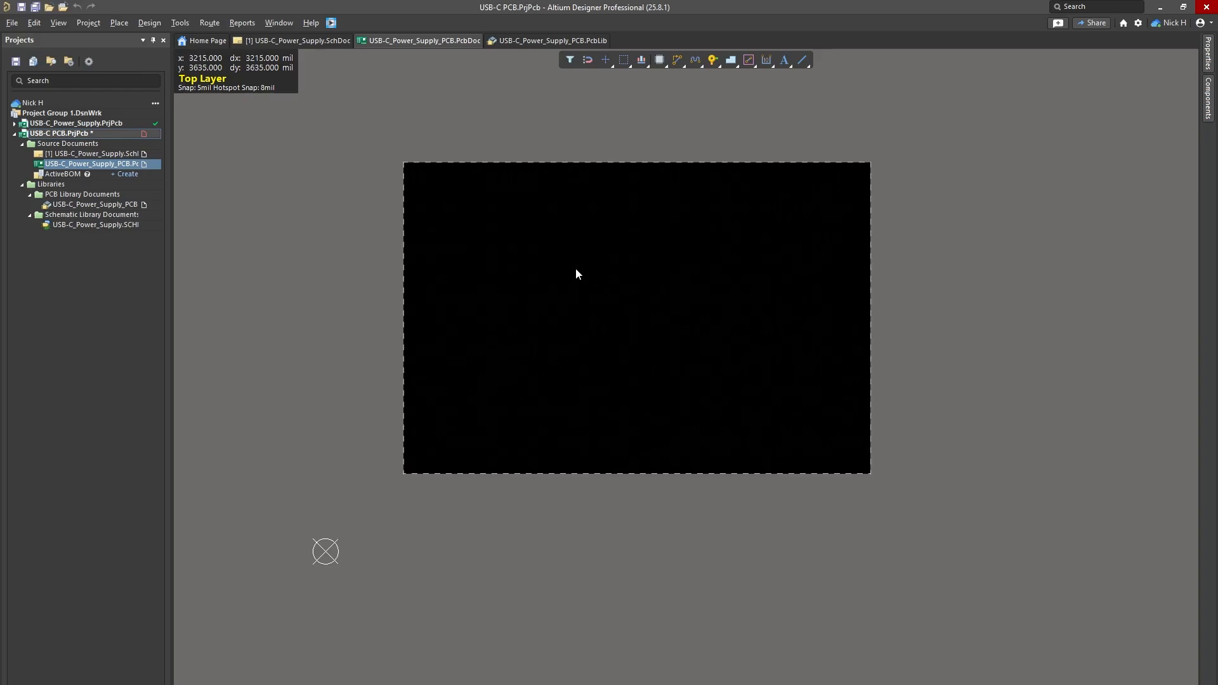
right_click_drag(587, 280, 554, 353)
scroll(553, 350, "down", 3)
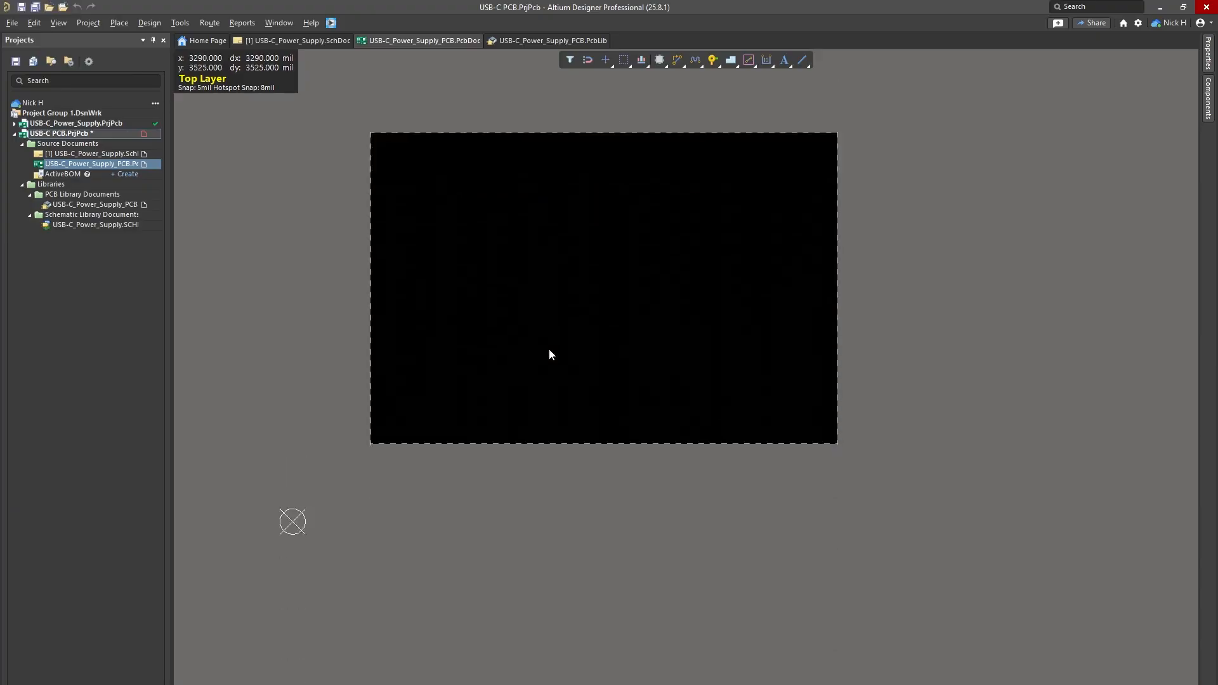
scroll(548, 349, "up", 3)
scroll(545, 352, "up", 3, "ctrl")
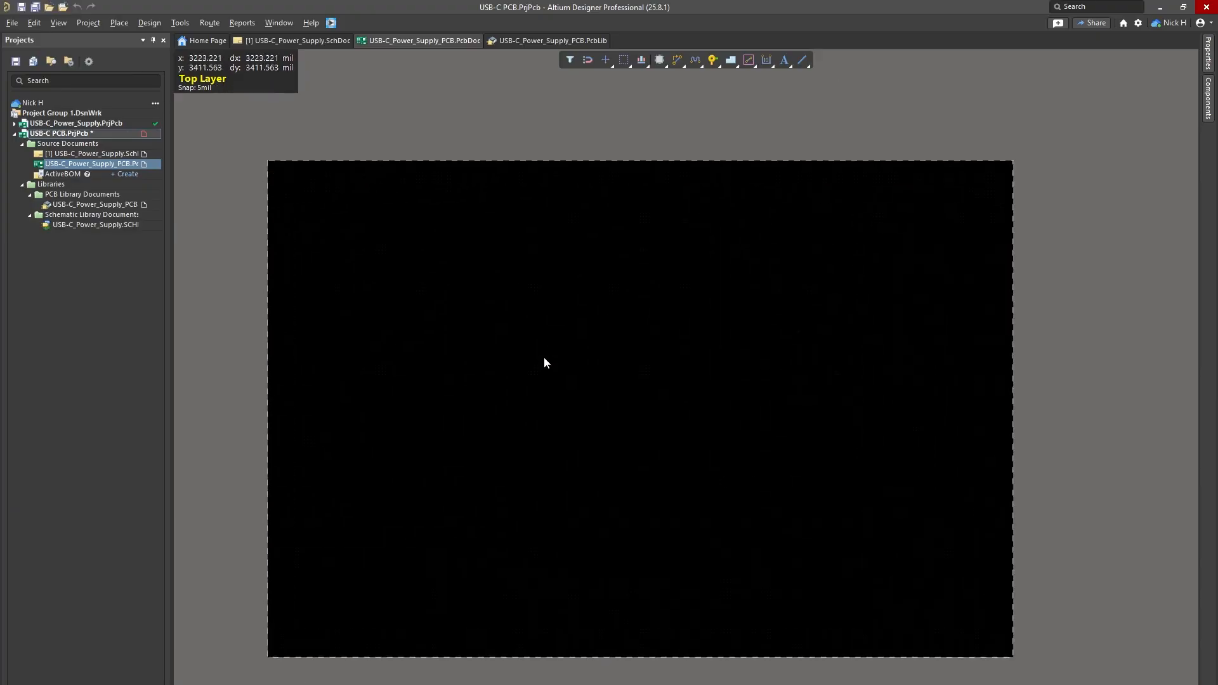
scroll(544, 360, "down", 3, "ctrl")
scroll(546, 358, "up", 5, "ctrl")
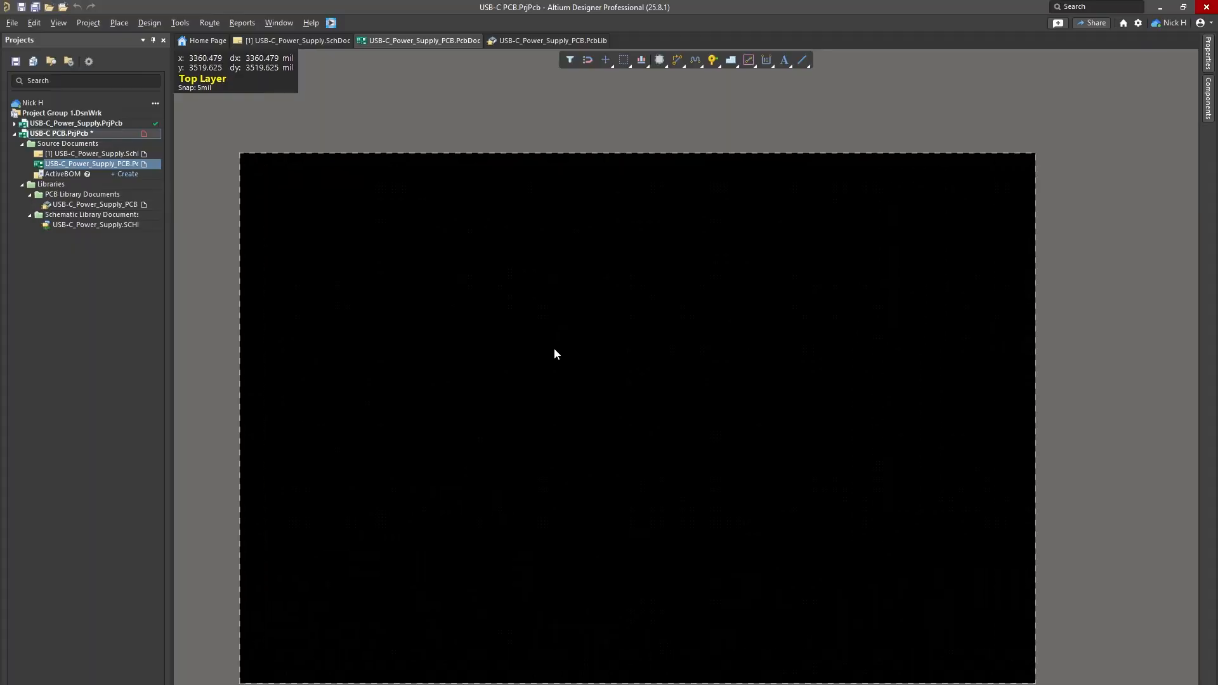
scroll(554, 353, "down", 3)
scroll(554, 353, "down", 2, "ctrl")
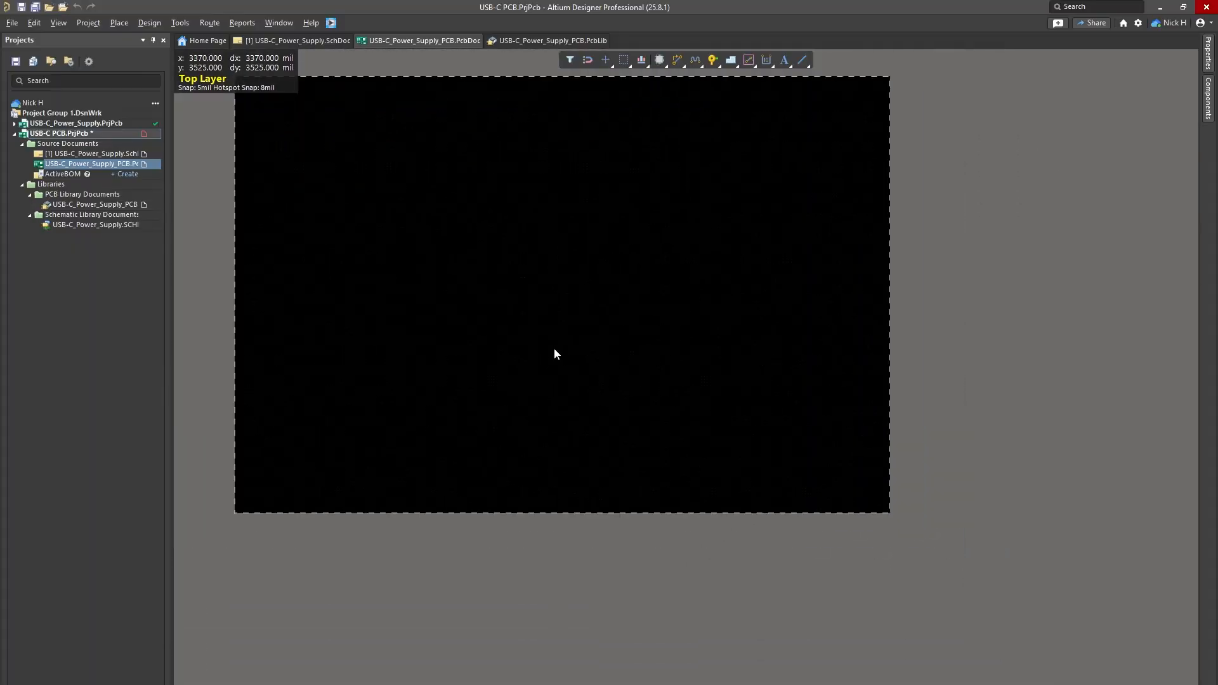
scroll(555, 354, "left", 2, "shift")
scroll(555, 354, "down", 2, "ctrl")
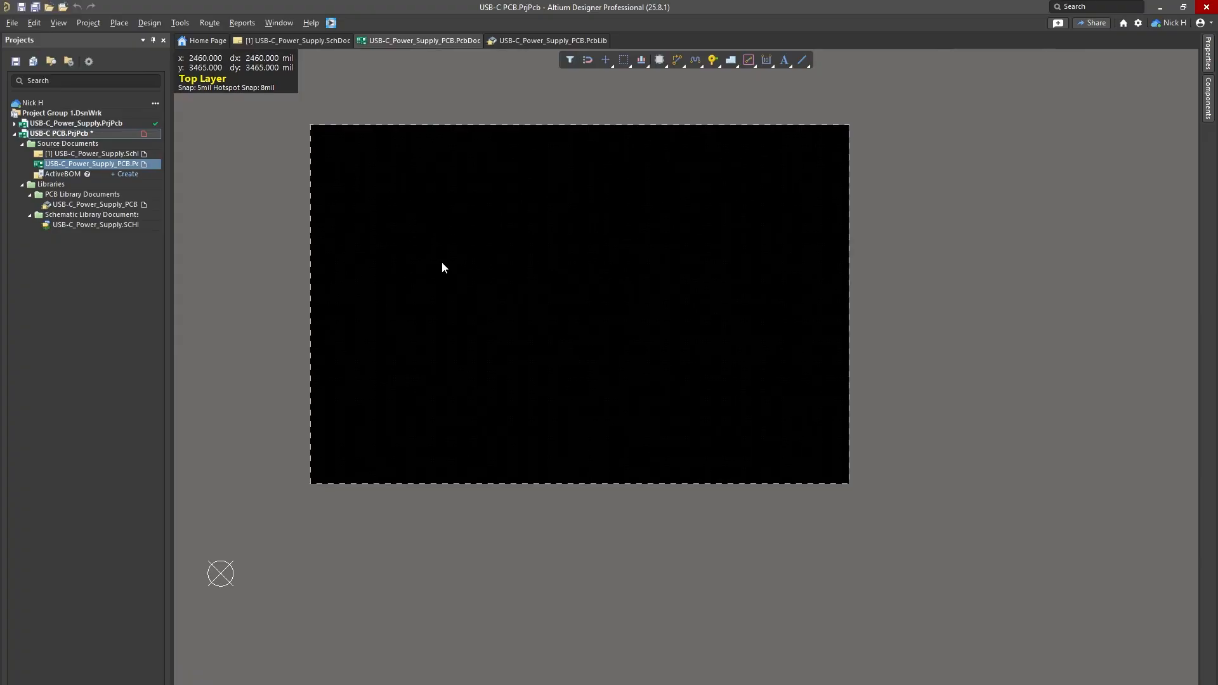
scroll(444, 264, "up", 3, "ctrl")
scroll(544, 285, "down", 3, "ctrl")
scroll(544, 285, "up", 3, "ctrl")
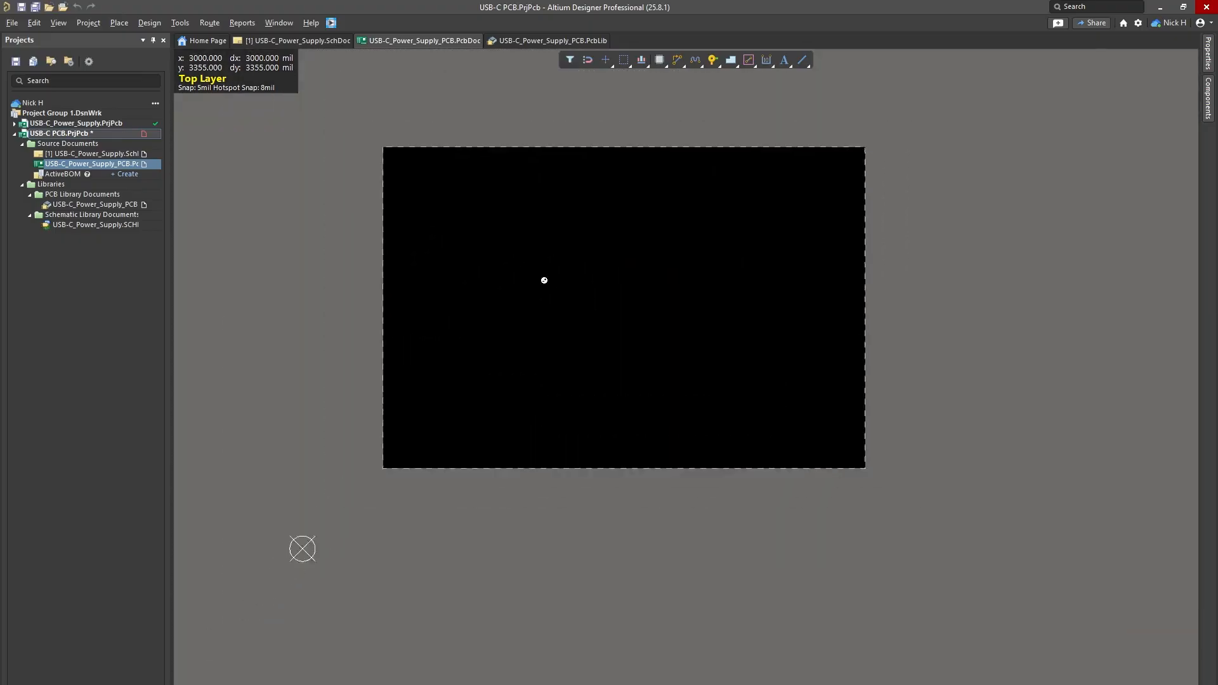
right_click_drag(394, 320, 363, 342)
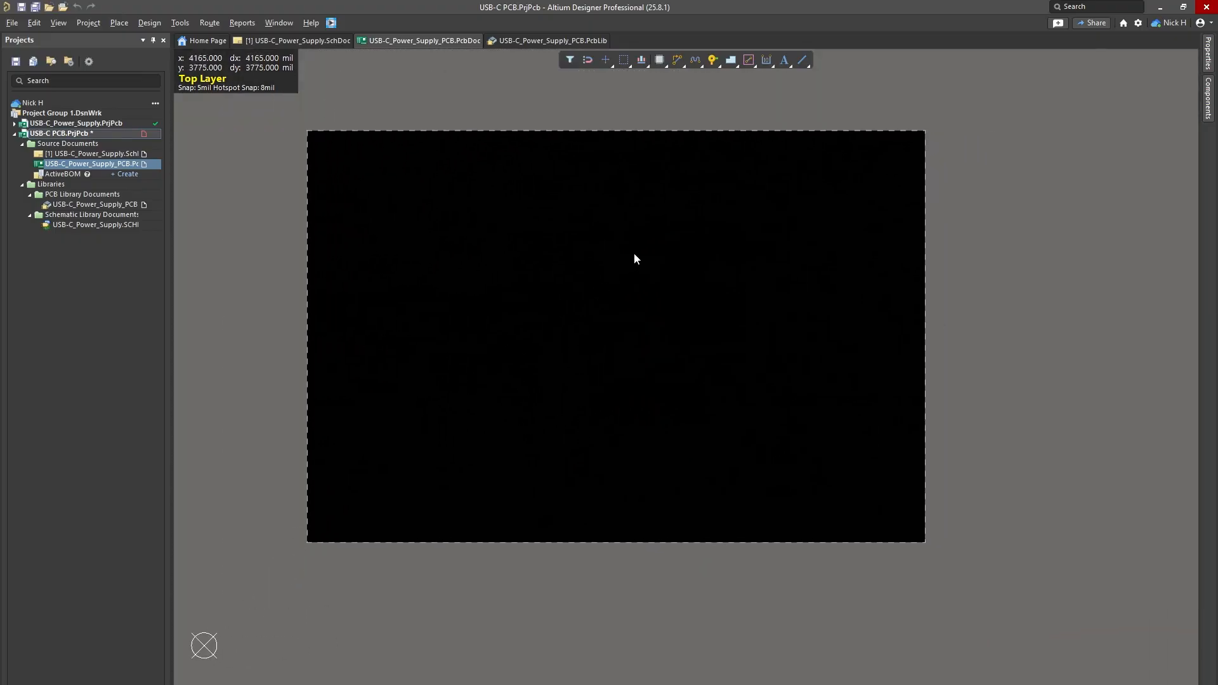
Step: Examine the selection filter, object alignment, component placement, routing, and pad or via placement tools of the PCB editor
left_click(570, 60)
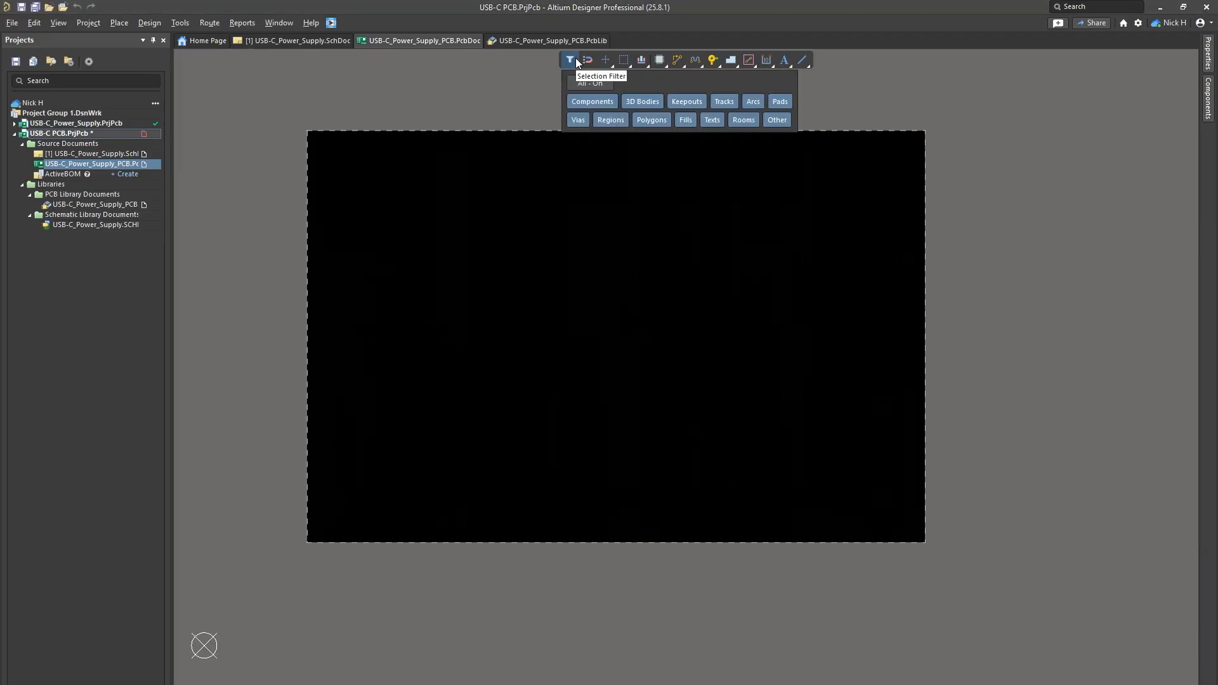
left_click(606, 60)
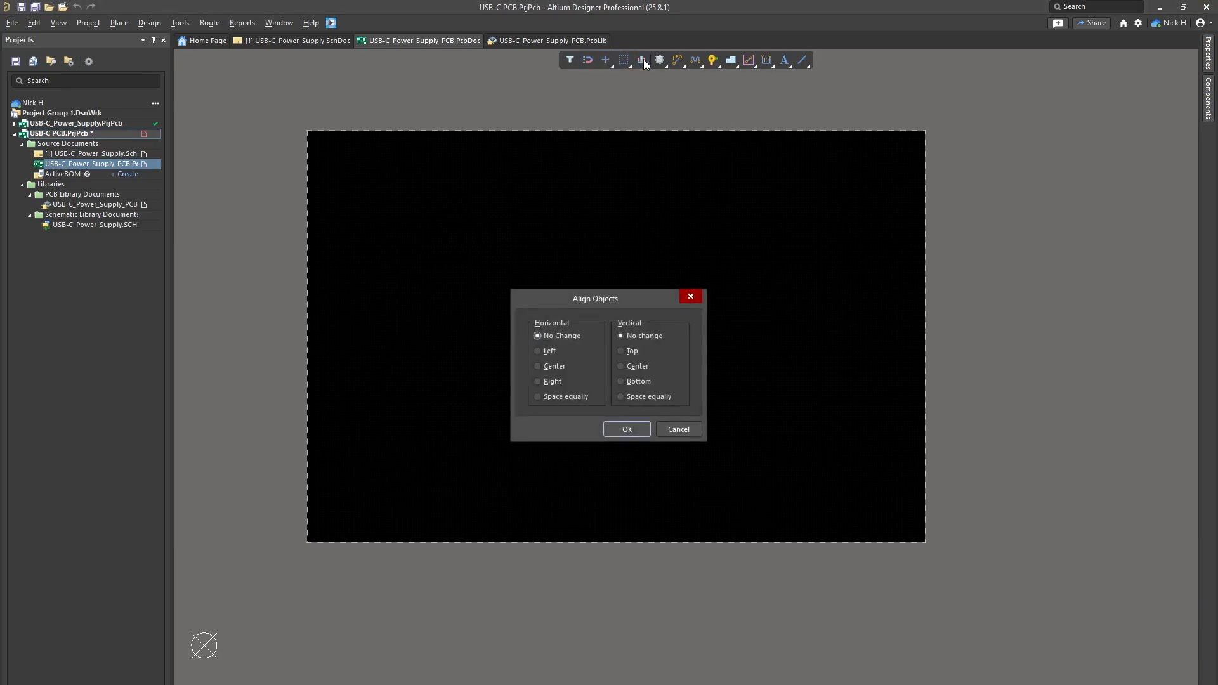
left_click(688, 297)
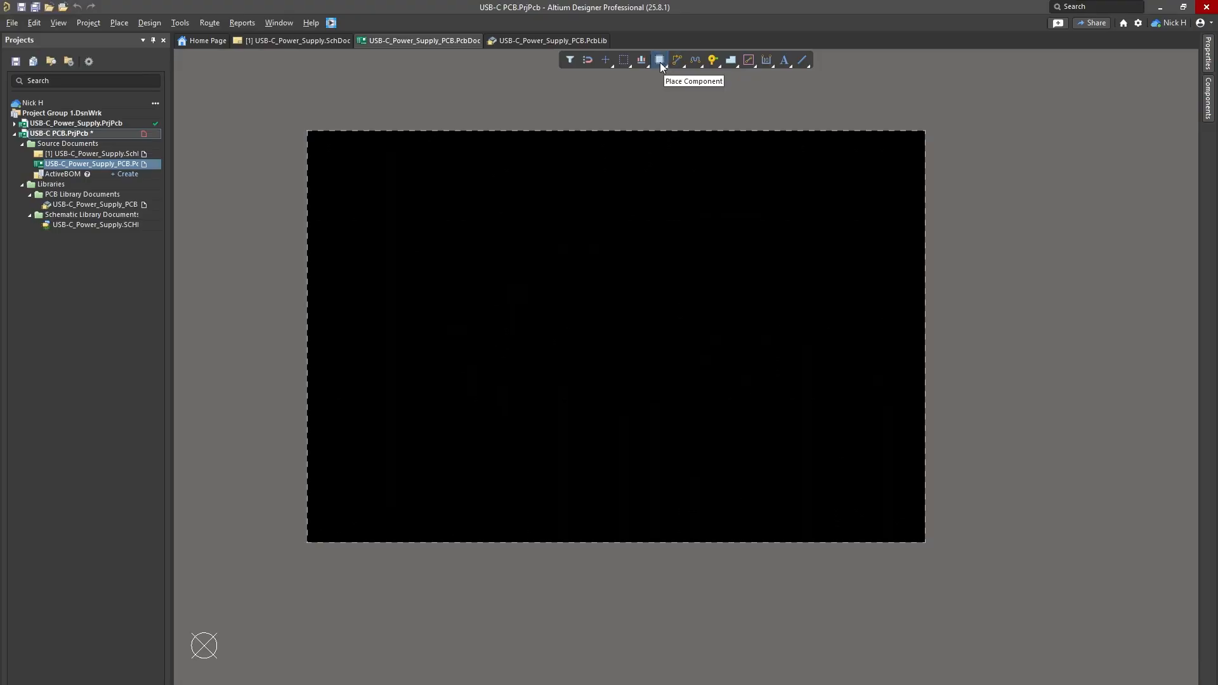
left_click(657, 60)
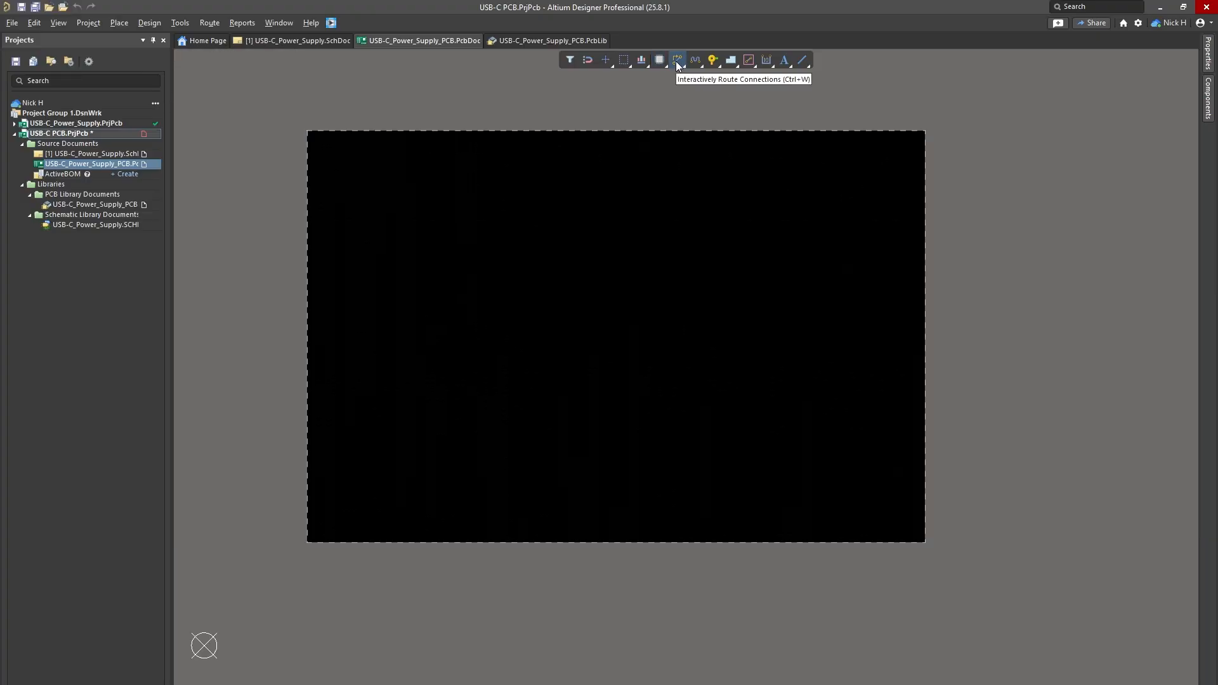
right_click(677, 64)
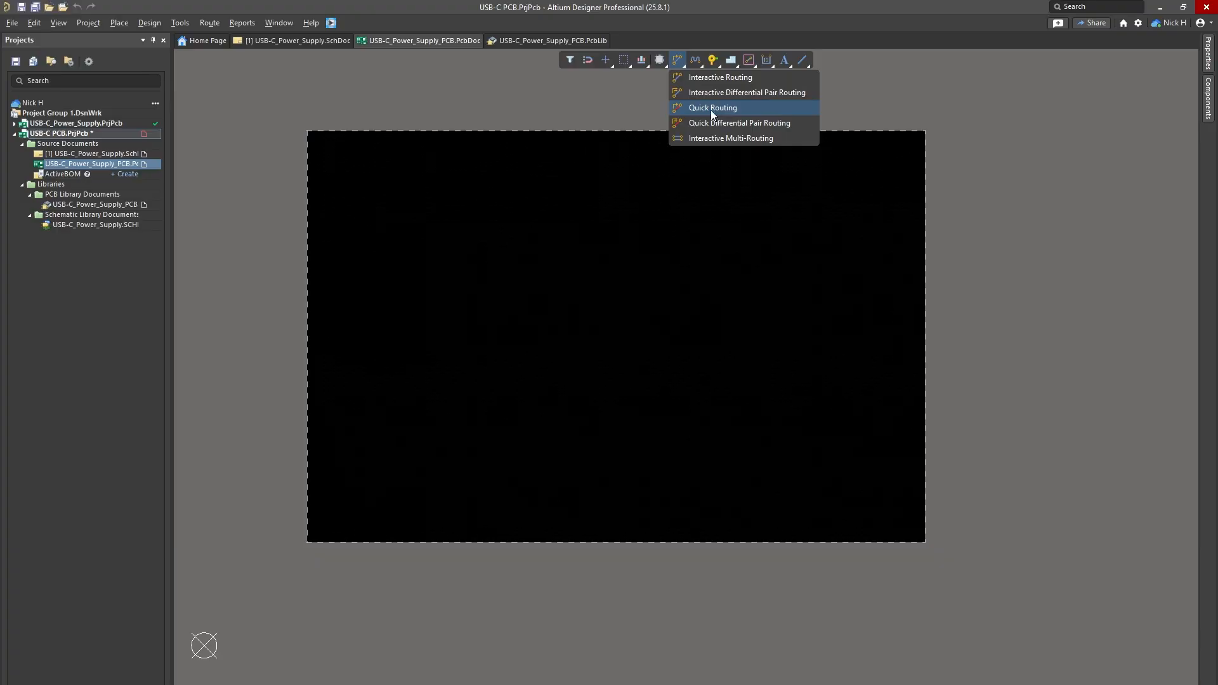
right_click(695, 61)
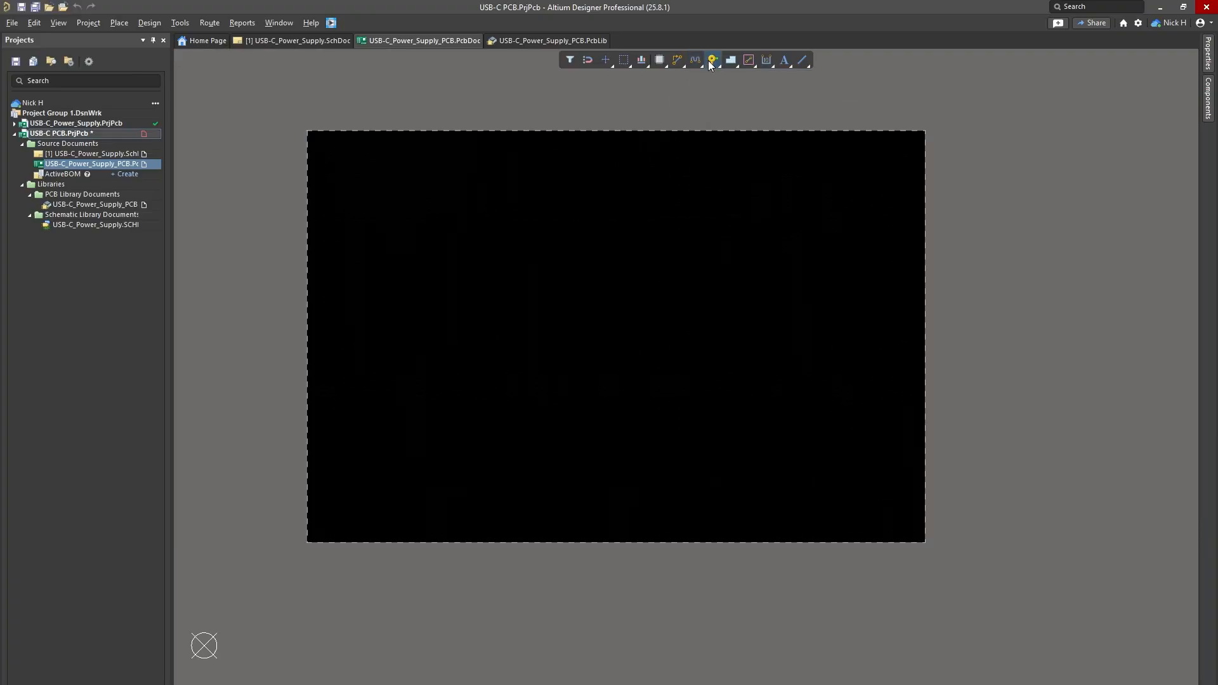
right_click(713, 62)
scroll(533, 236, "up", 6, "ctrl")
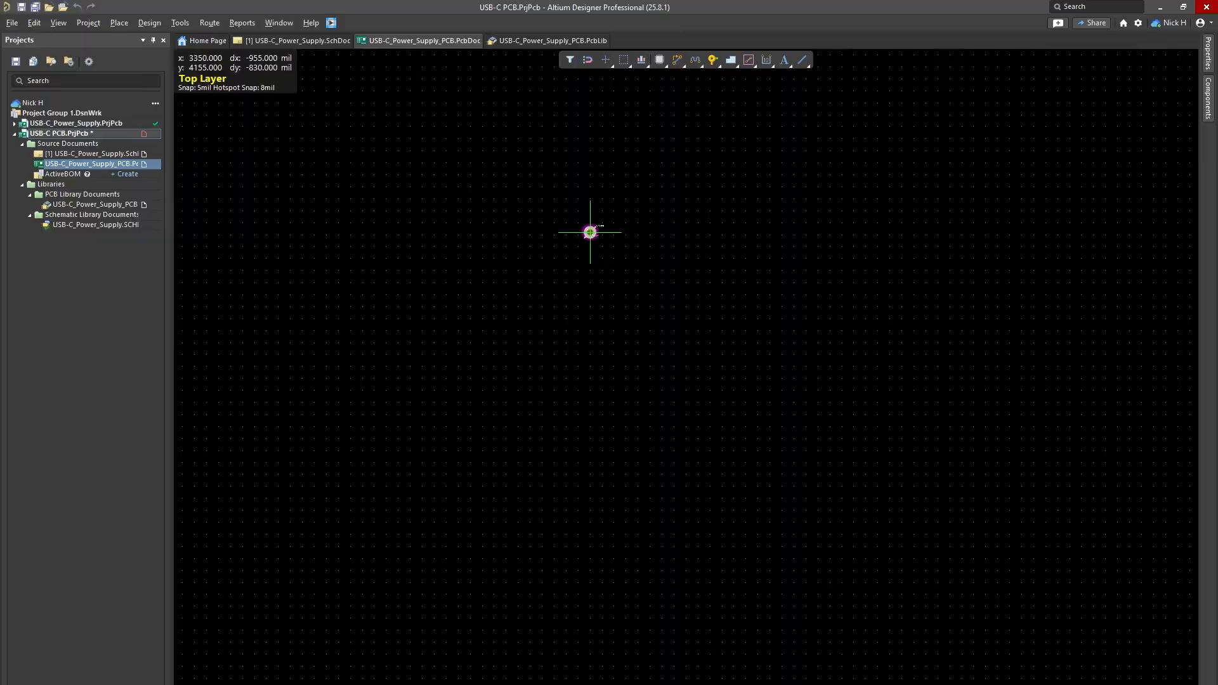
key("Escape")
Step: Draw an irregular polygon pour on the top layer, roughly rectangular with a slanted side and a small pointed corner
right_click(732, 63)
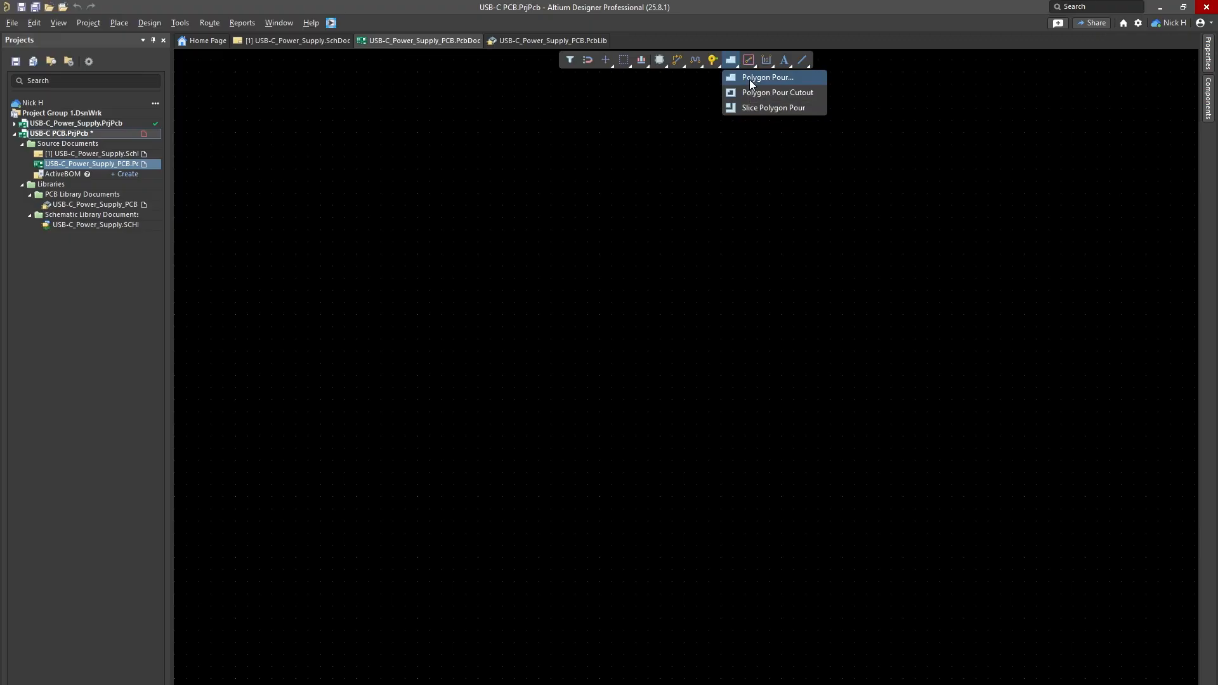
left_click(750, 83)
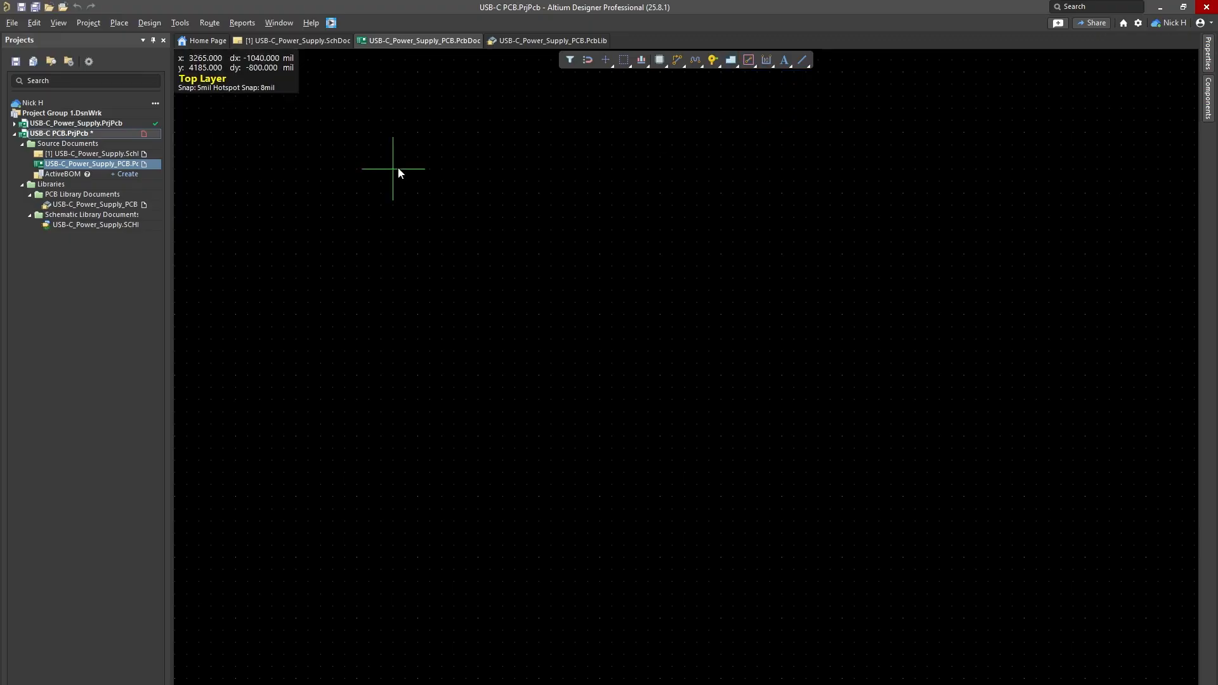
left_click(394, 168)
left_click(1072, 448)
left_click(454, 496)
right_click(455, 495)
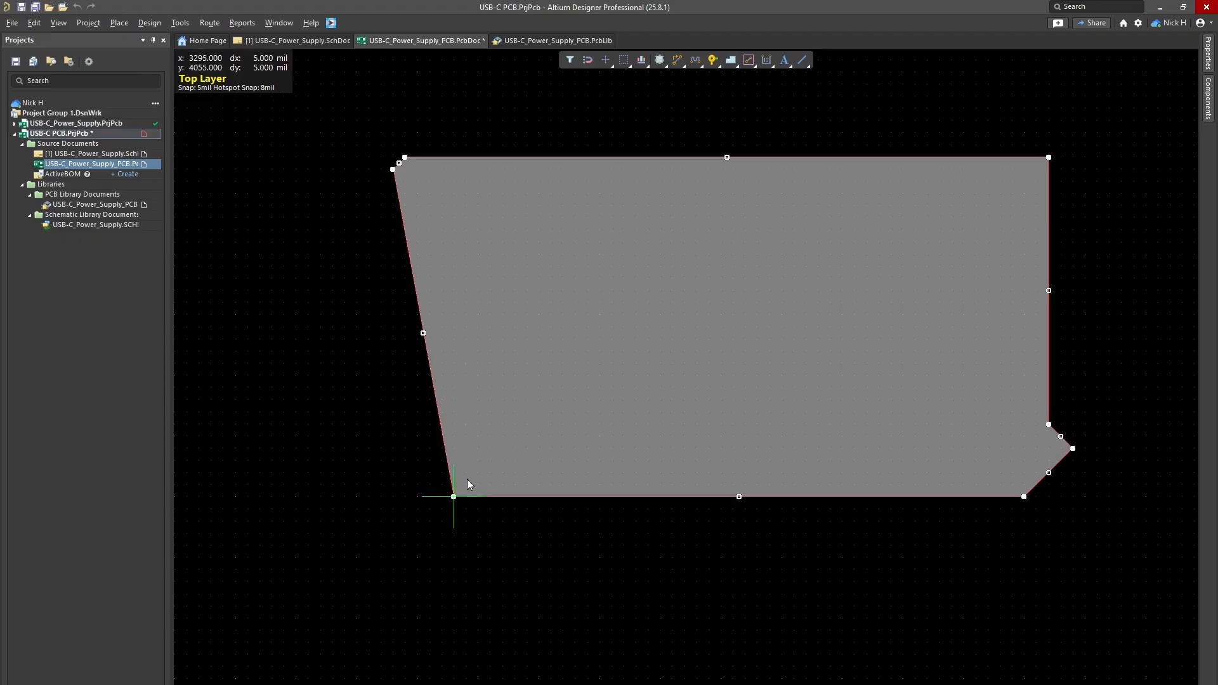
Step: Reposition the polygon pour on the board and delete it
mouse_move(863, 310)
left_mouse_down()
mouse_move(875, 257)
mouse_move(933, 322)
left_mouse_up()
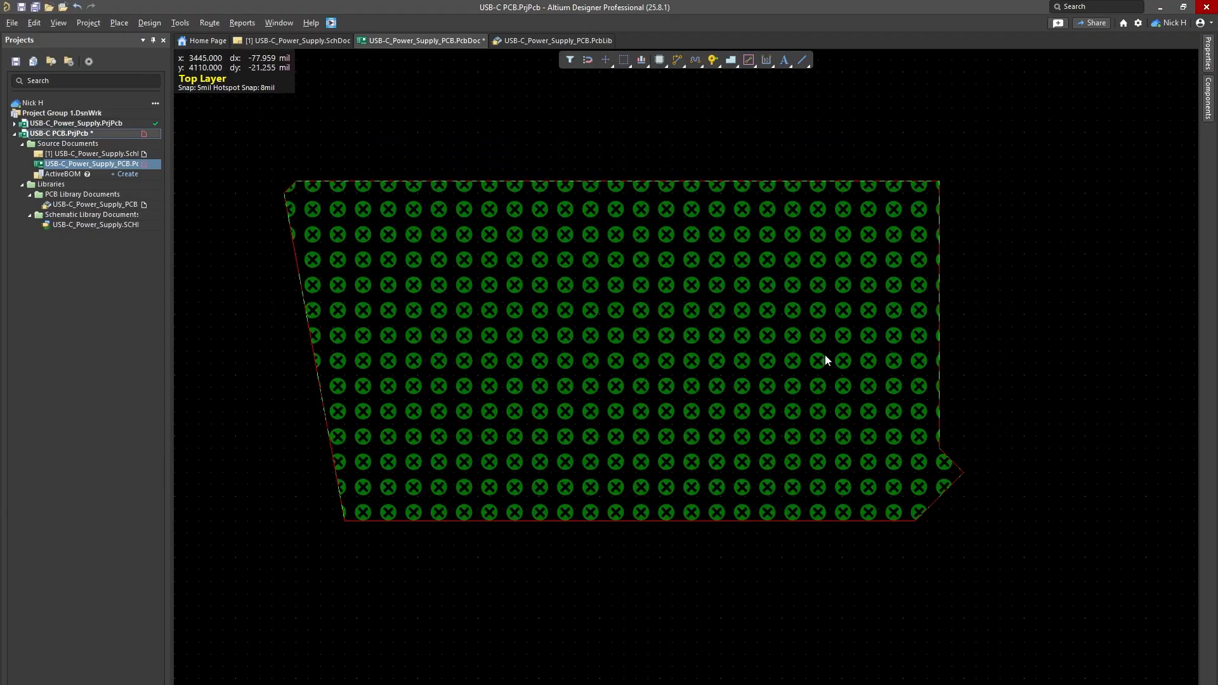
scroll(784, 317, "down", 3, "ctrl")
left_click(756, 266)
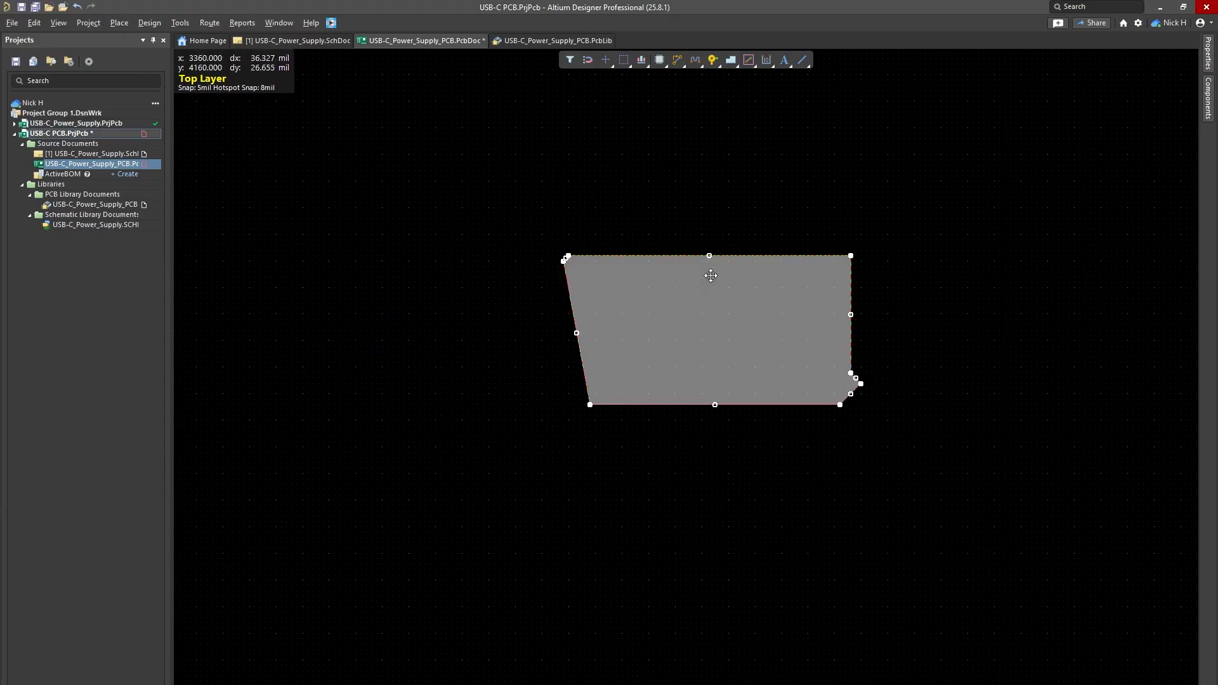
left_click_drag(700, 248, 479, 127)
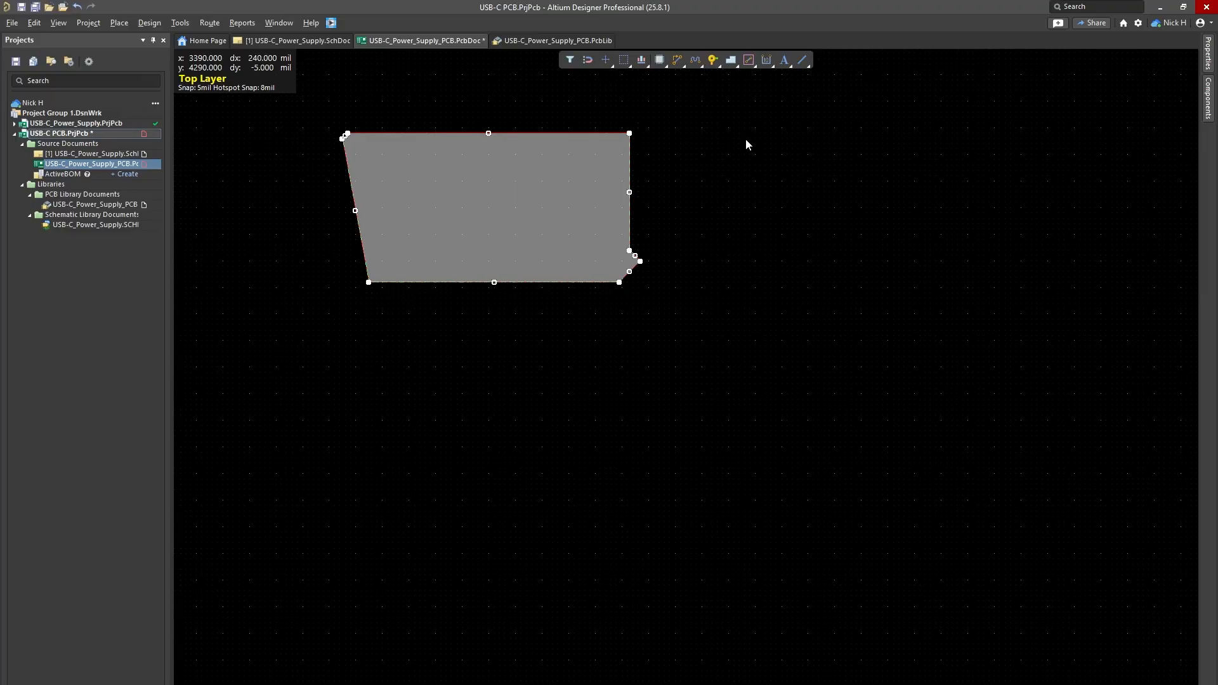
key("Delete")
Step: Examine the available polygon pour, track and region, and dimension placement options
right_click(729, 59)
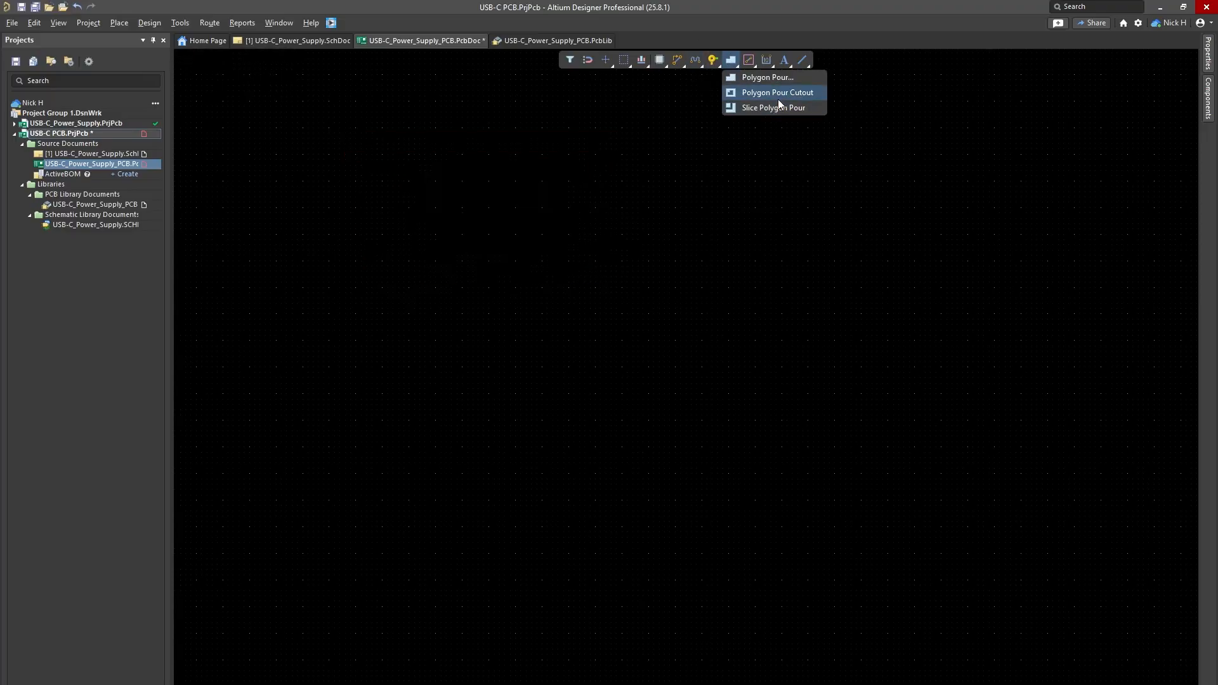
right_click(746, 59)
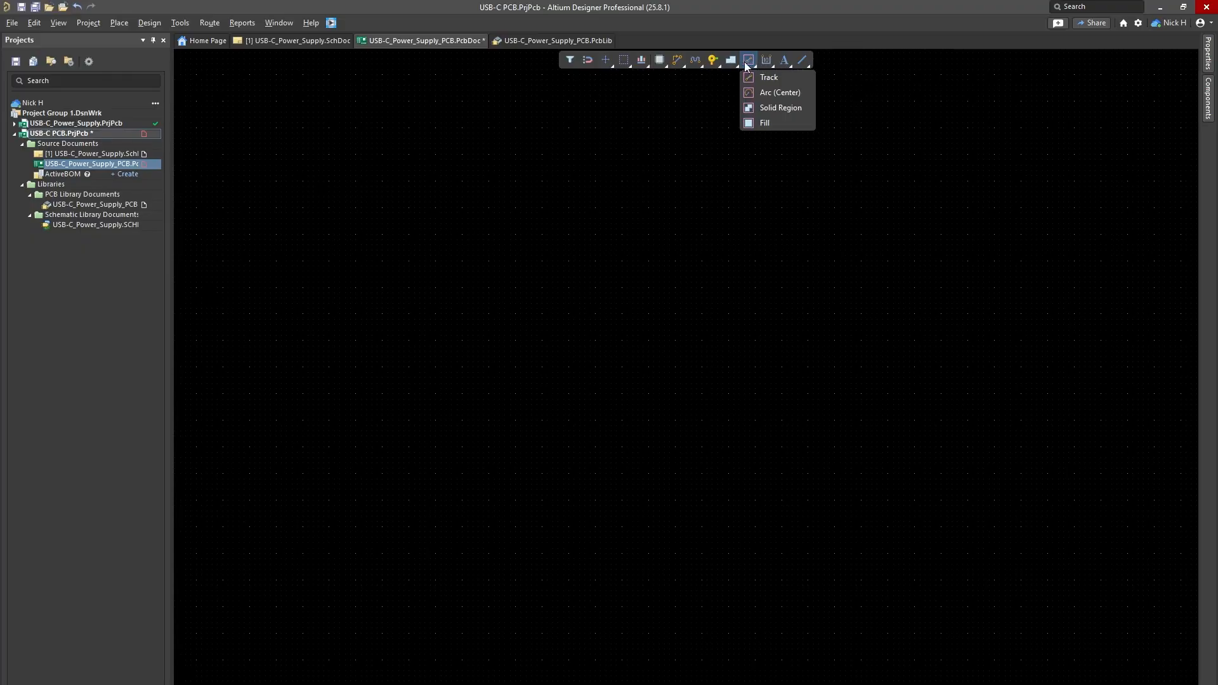
right_click(768, 61)
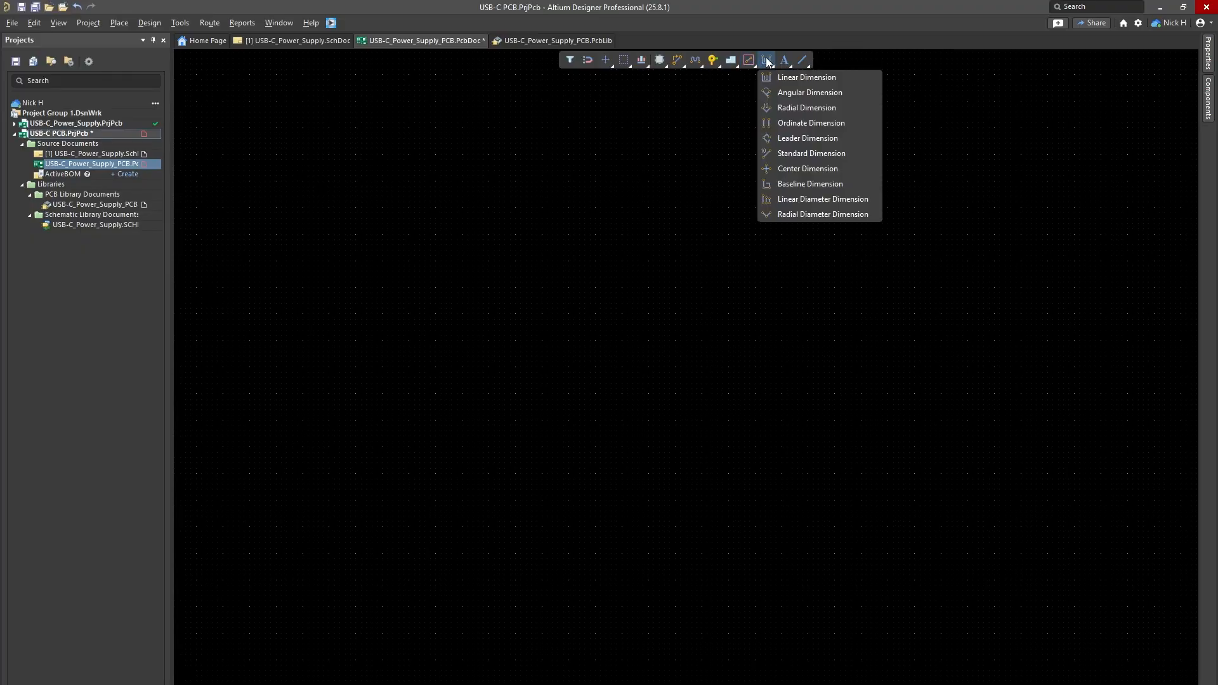
Step: Try placing a text string on the top layer and flip the board view so it reads correctly
right_click(785, 60)
right_click(779, 60)
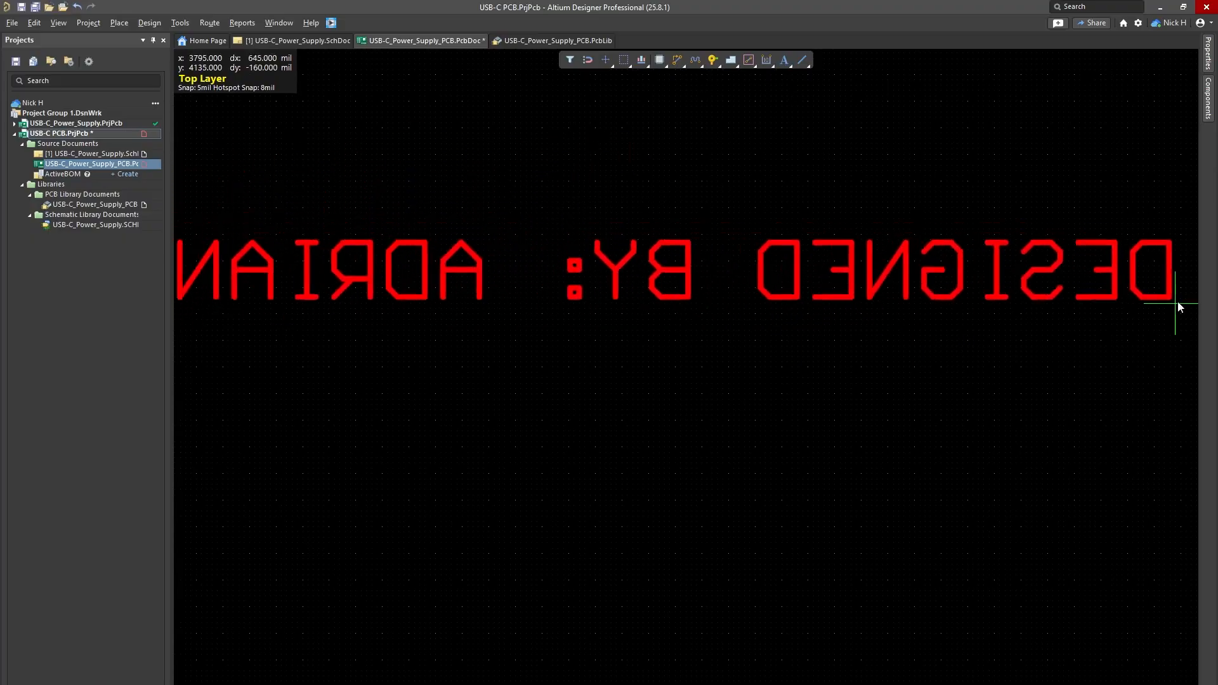
scroll(1013, 257, "down", 3, "ctrl")
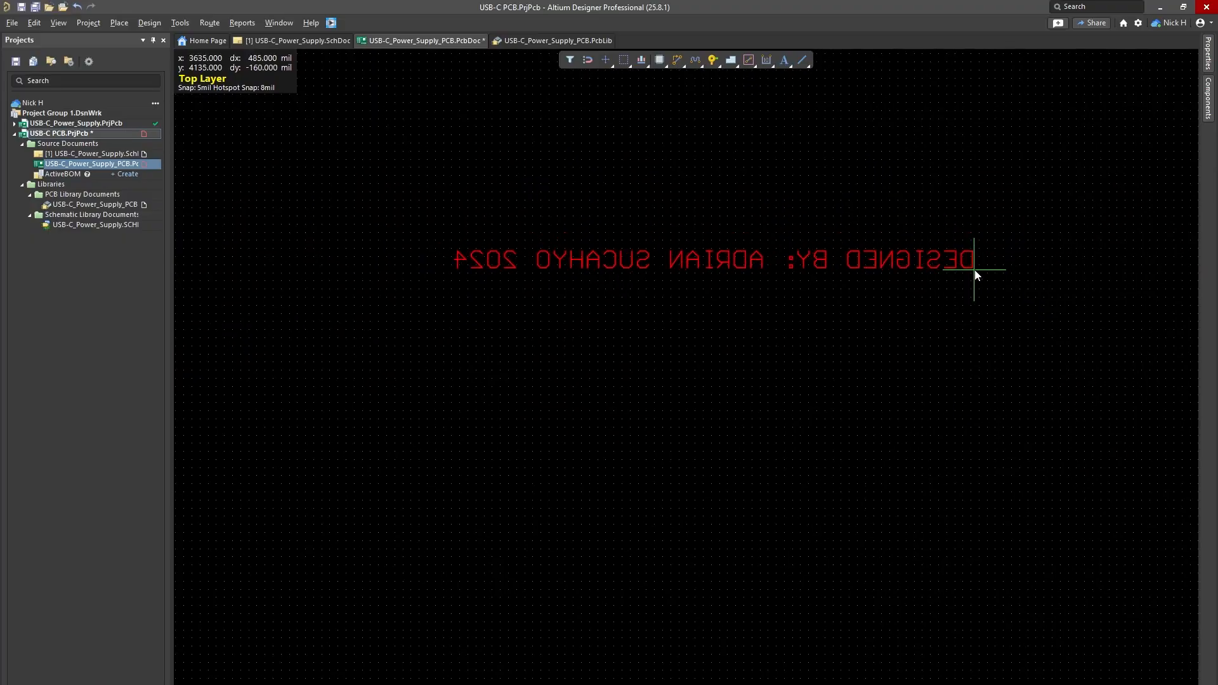
key("ctrl+f")
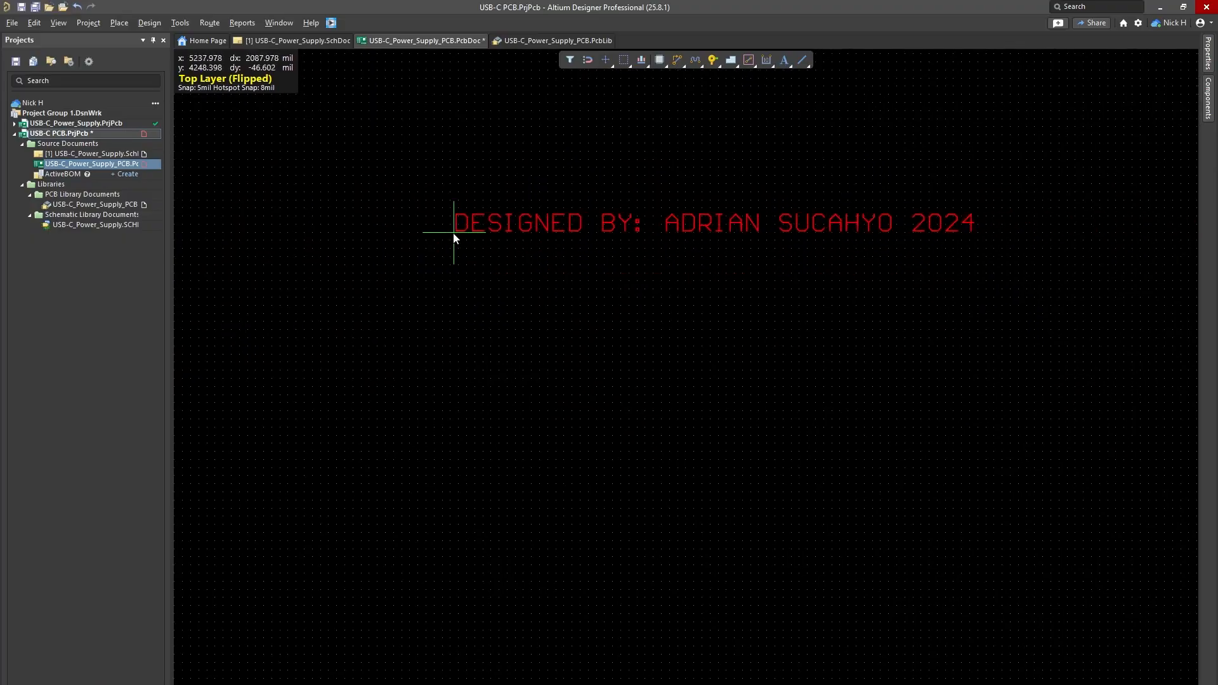
key("Escape")
Step: Examine the line, arc, fill and rectangle drawing options and briefly try the Line tool
right_click(802, 59)
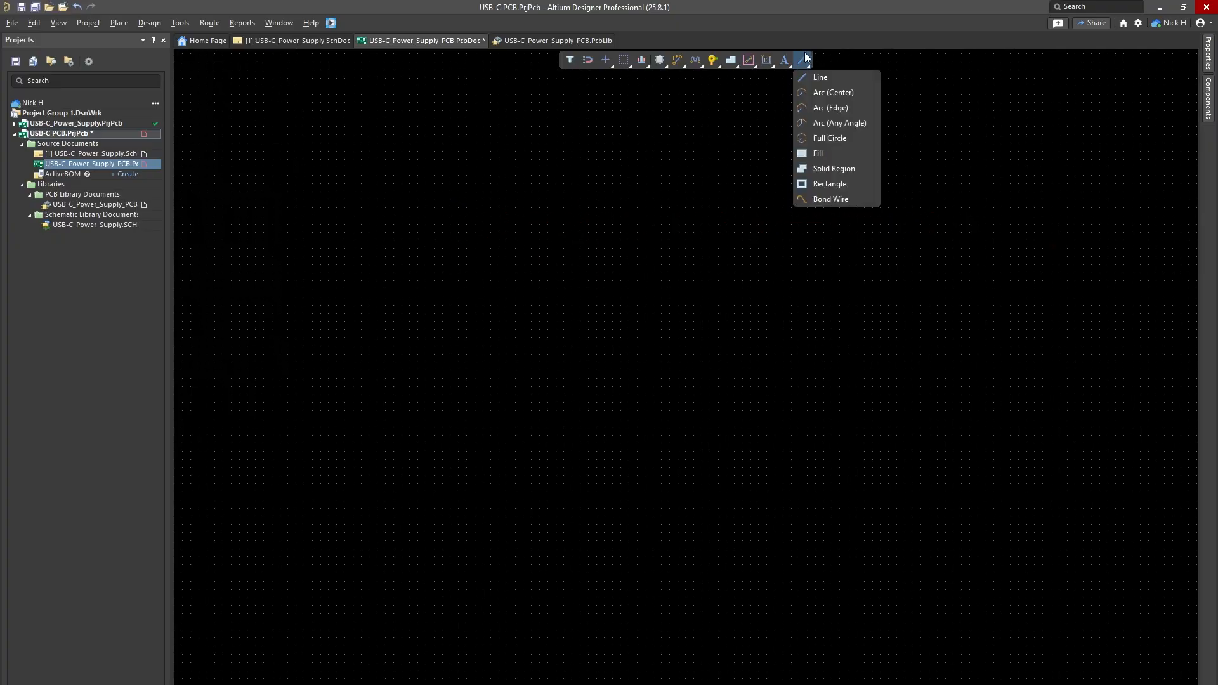
left_click(836, 79)
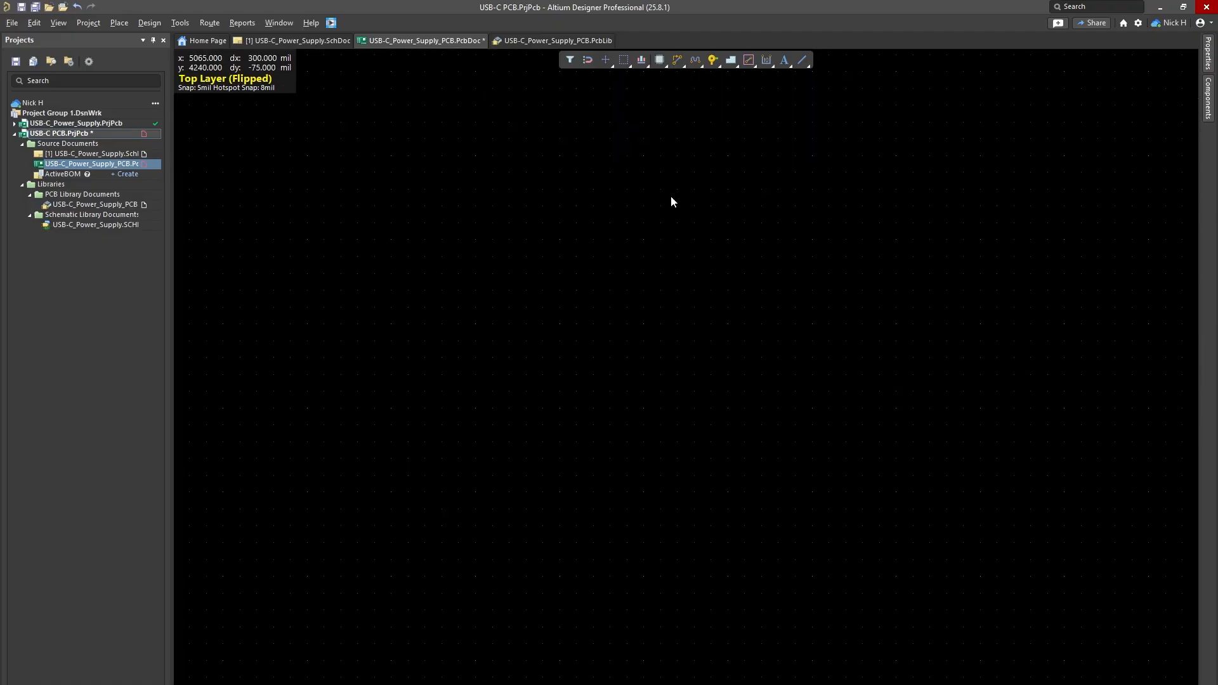
key("Escape")
Step: Set the PCB snap grid to 0.100 mm
key("g")
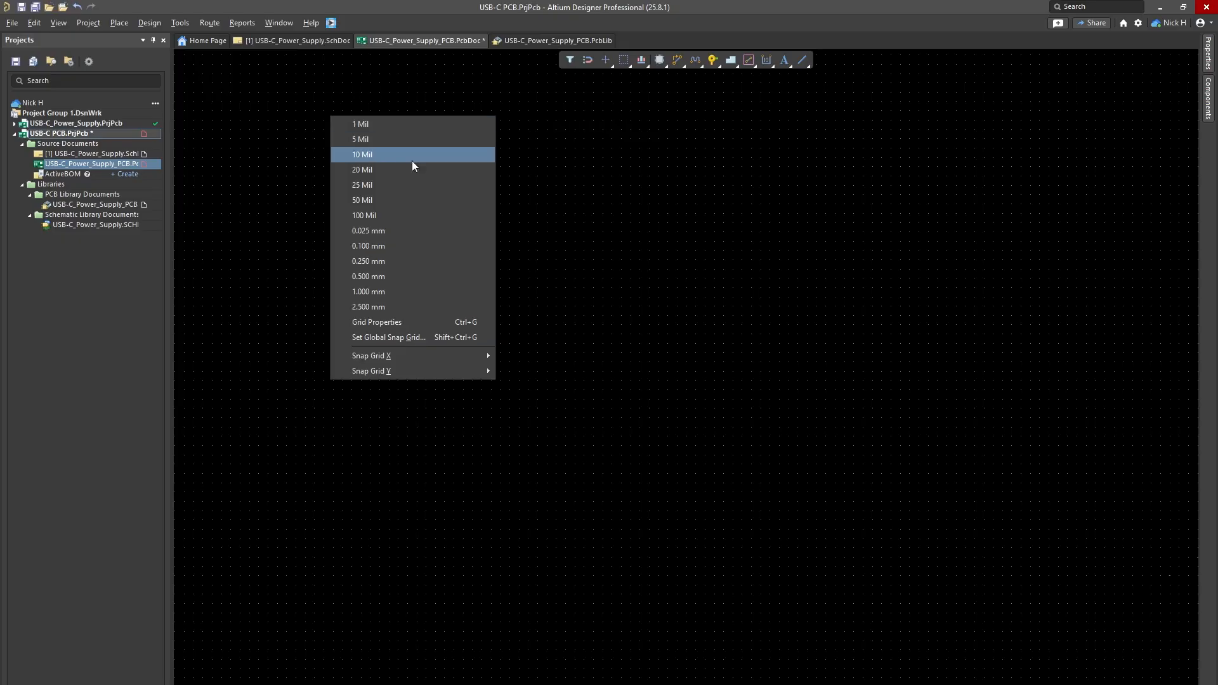
left_click(442, 252)
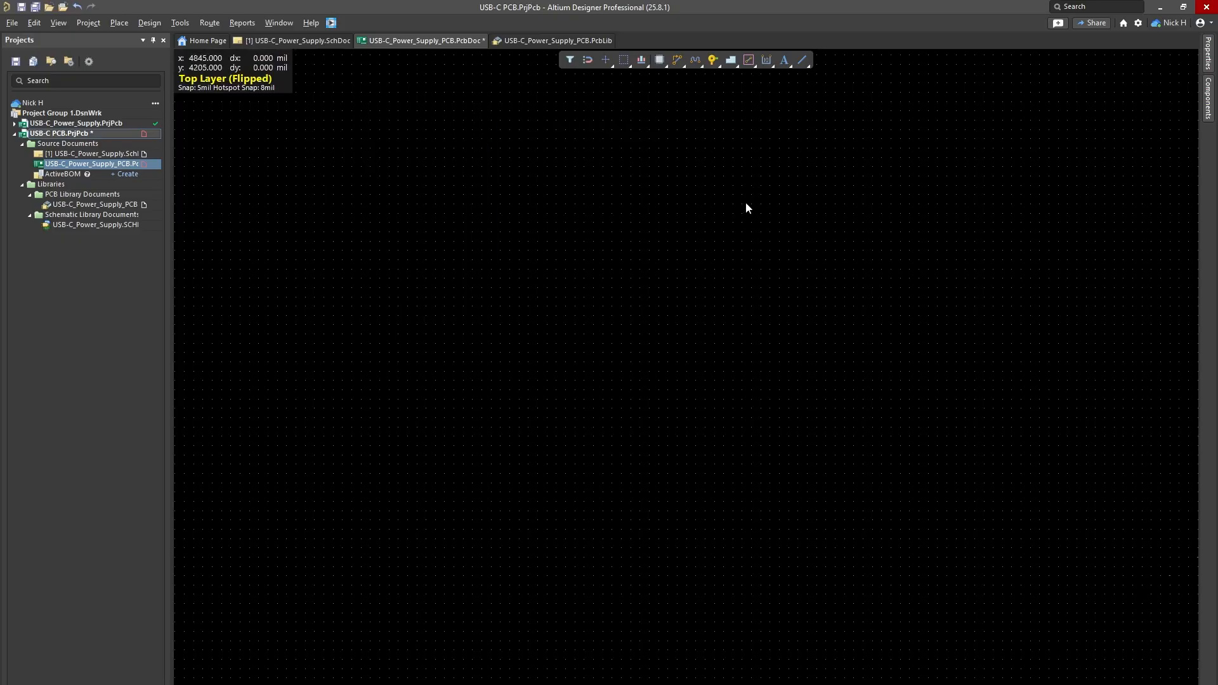
key("g")
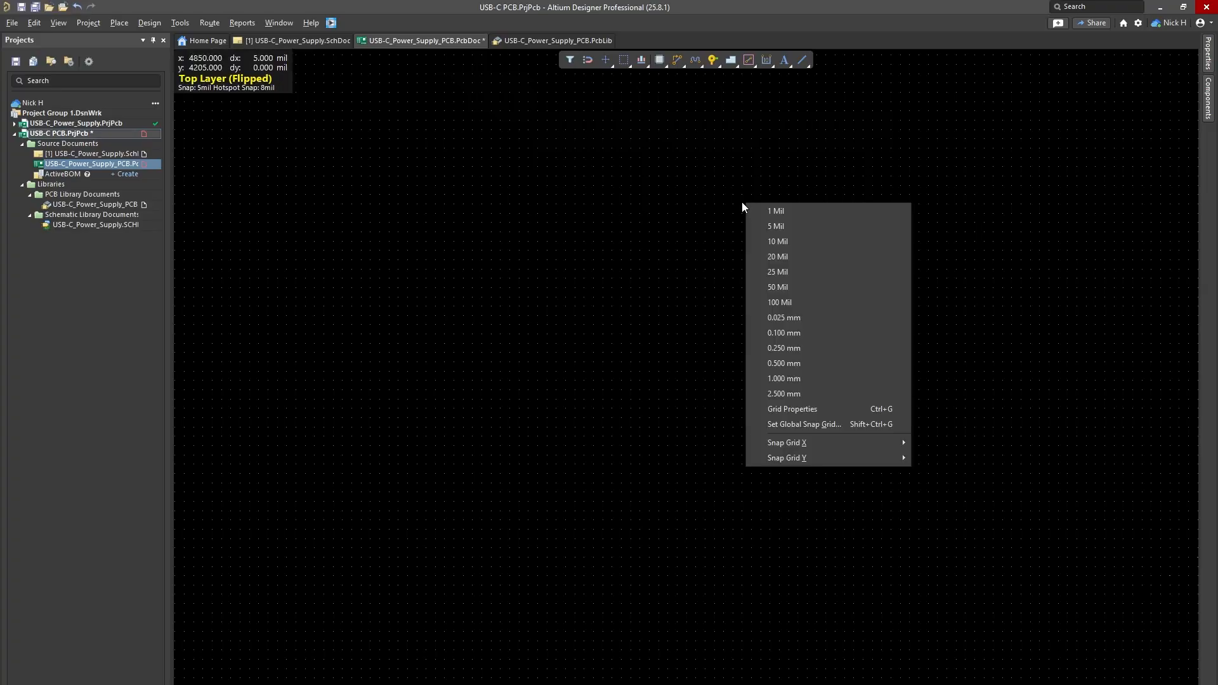
left_click(821, 332)
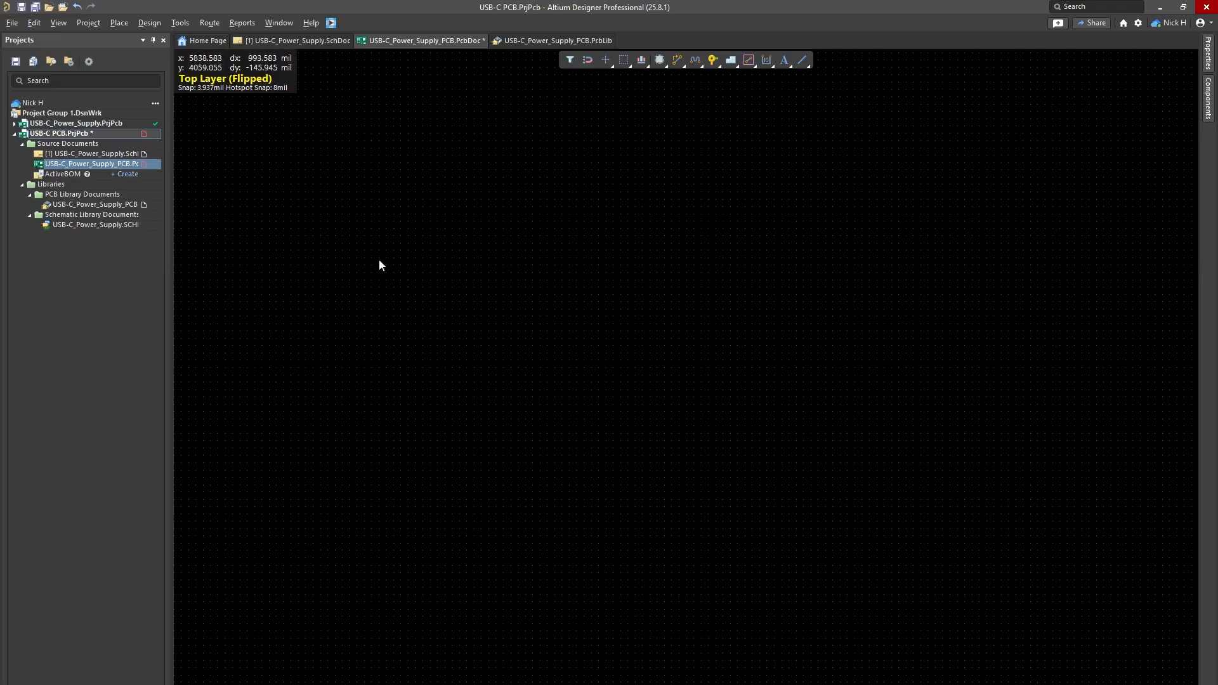
Step: Examine the step and display settings of the Global Board Snap Grid in the Cartesian Grid Editor
key("g")
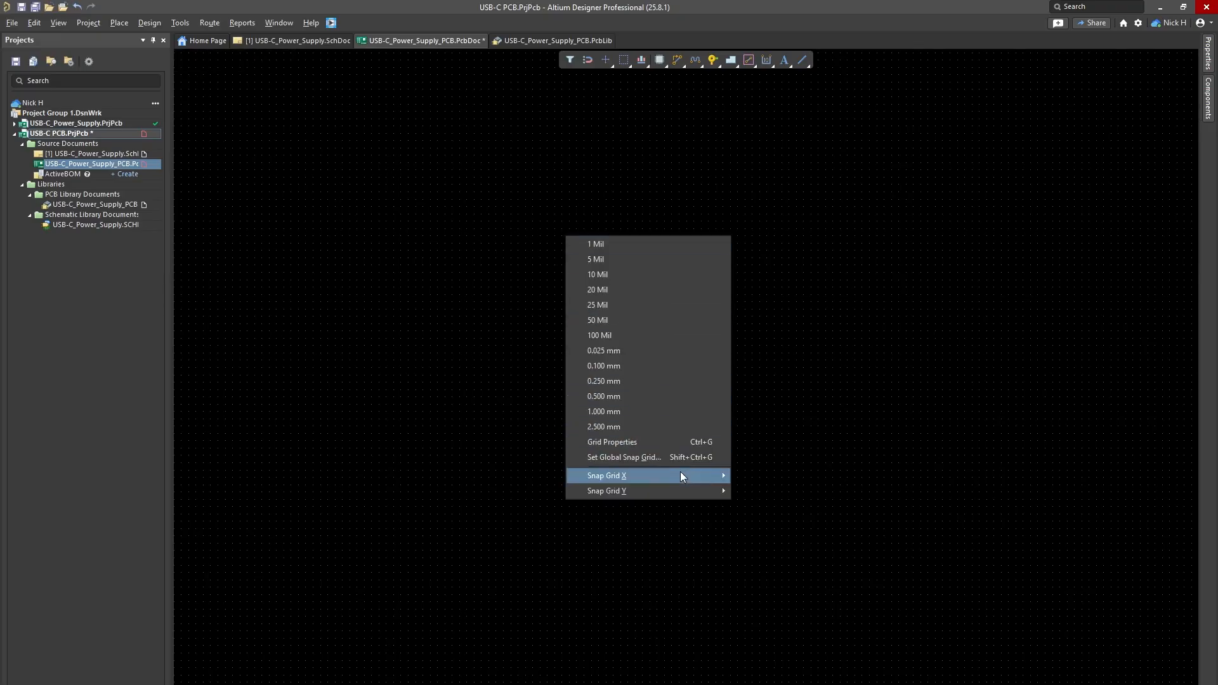
left_click(684, 442)
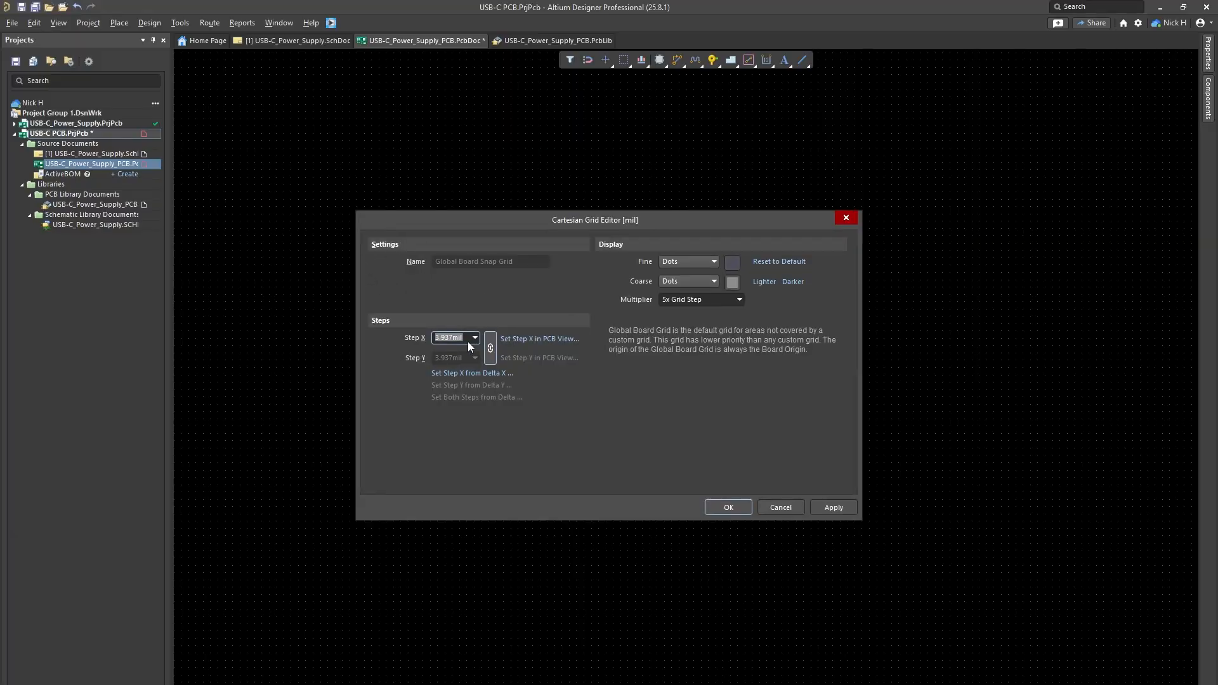
key("Escape")
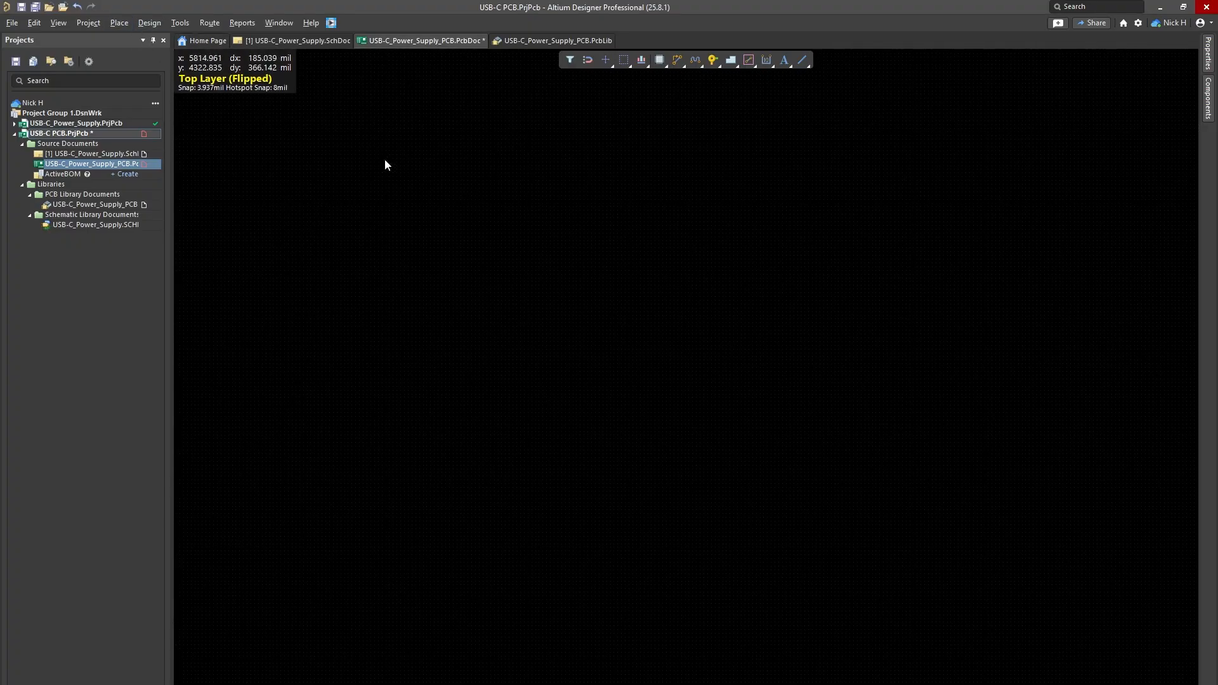
Step: Flip the board view back to its normal orientation with the whole board and origin marker in view
scroll(381, 160, "down", 3, "ctrl")
scroll(370, 160, "up", 3, "ctrl")
right_click_drag(369, 159, 418, 184)
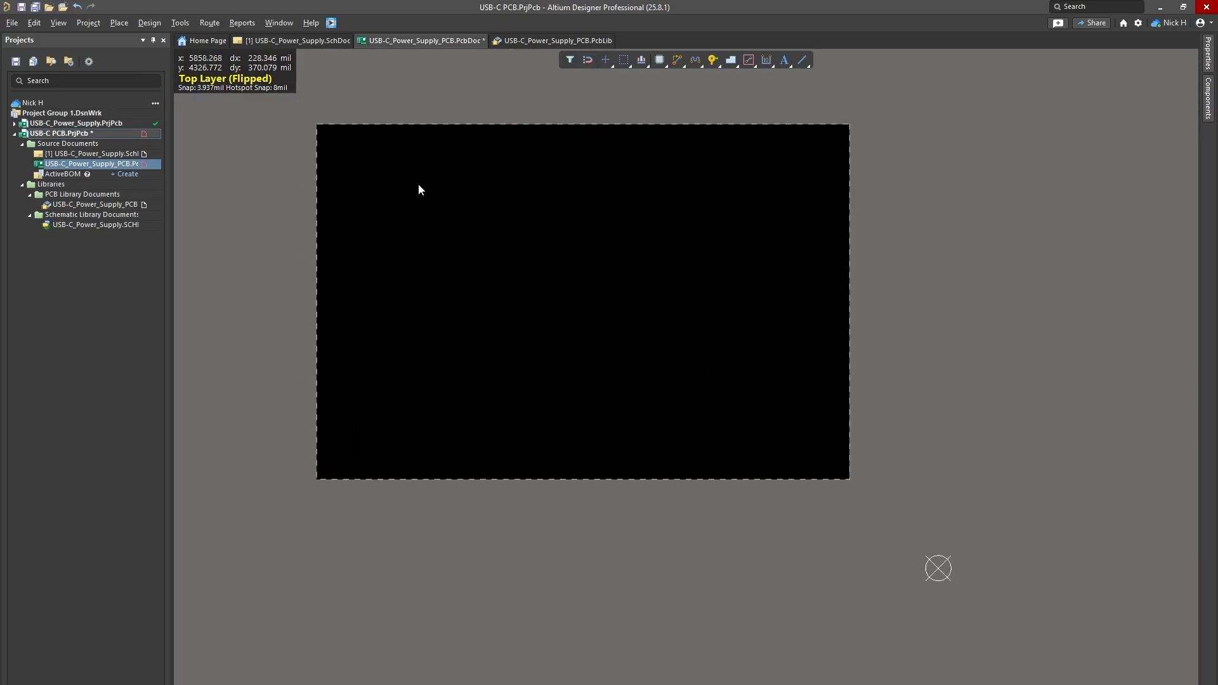
key("ctrl+f")
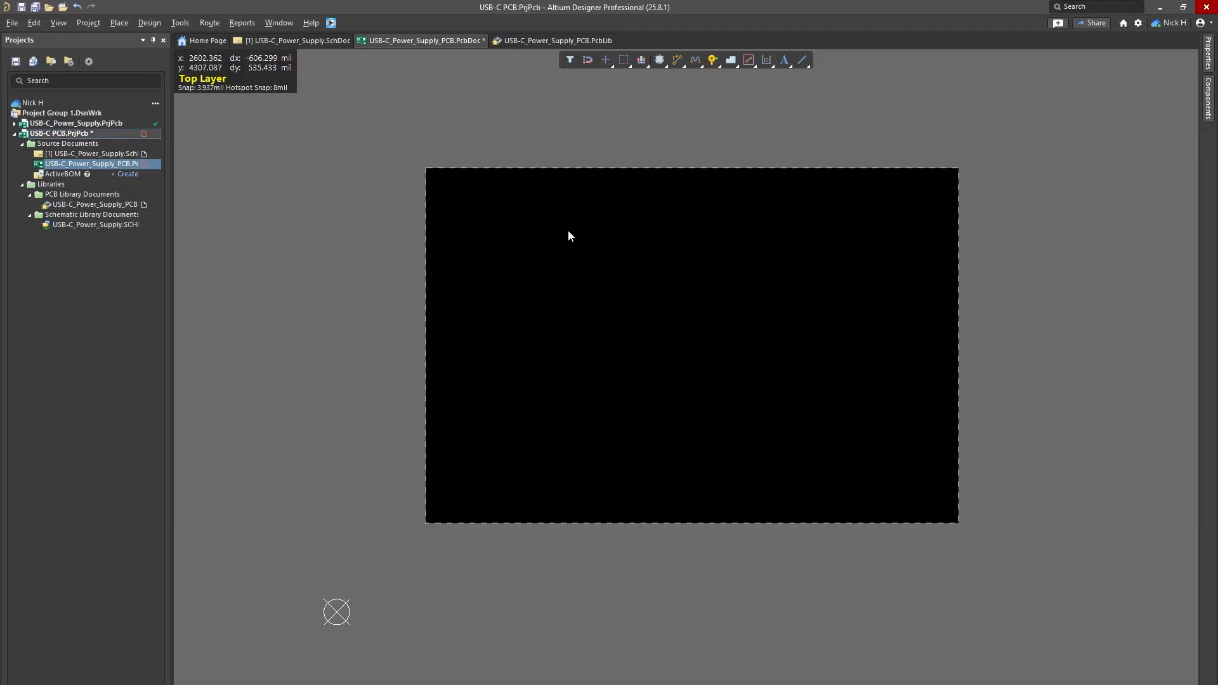
right_click_drag(596, 238, 532, 221)
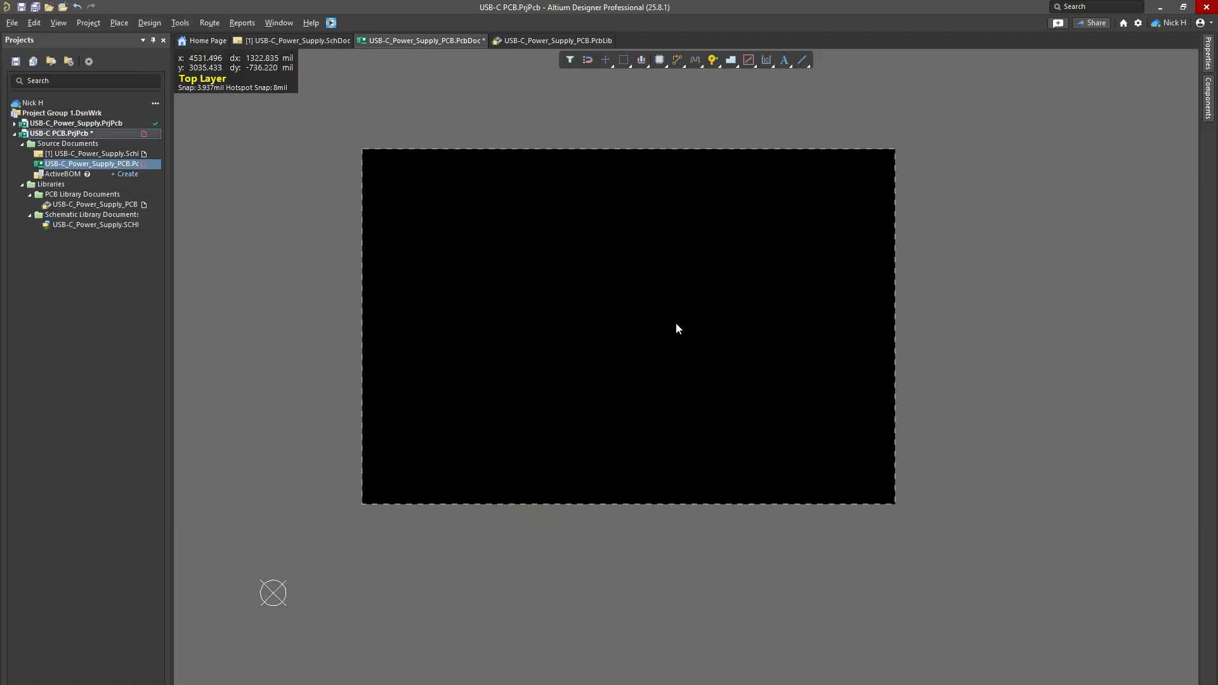
Step: Switch the PCB editor to Board Planning Mode with the board region in view
key("1")
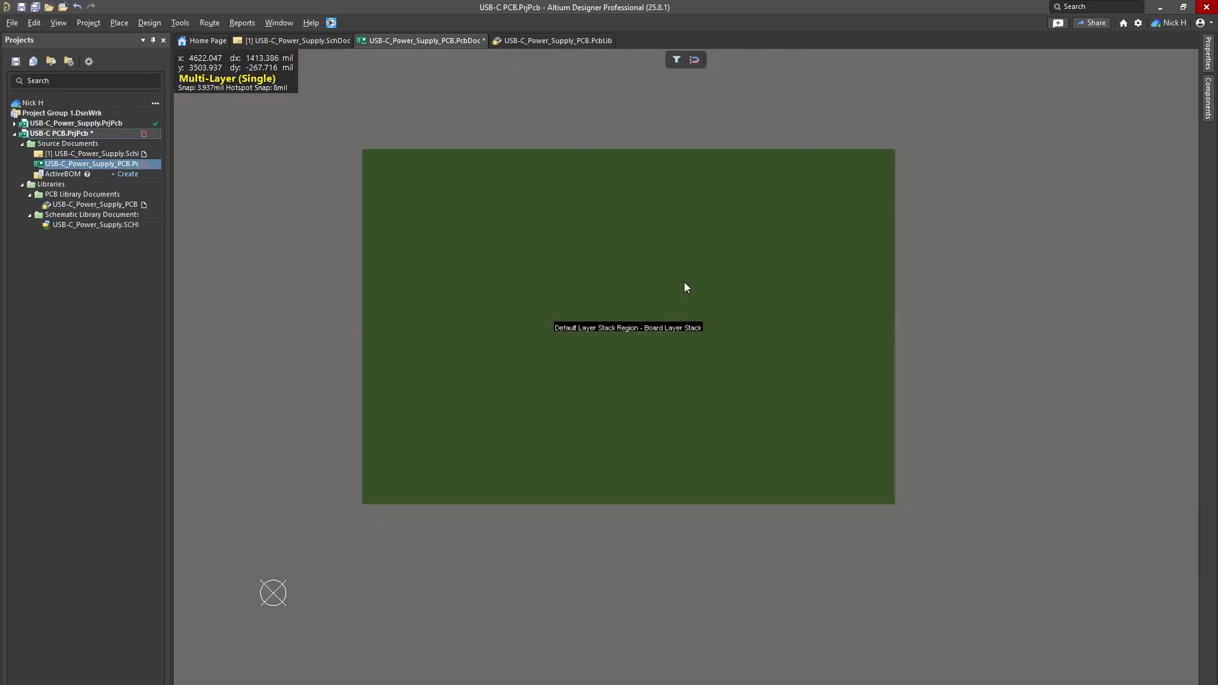
middle_click_drag(537, 231, 552, 296)
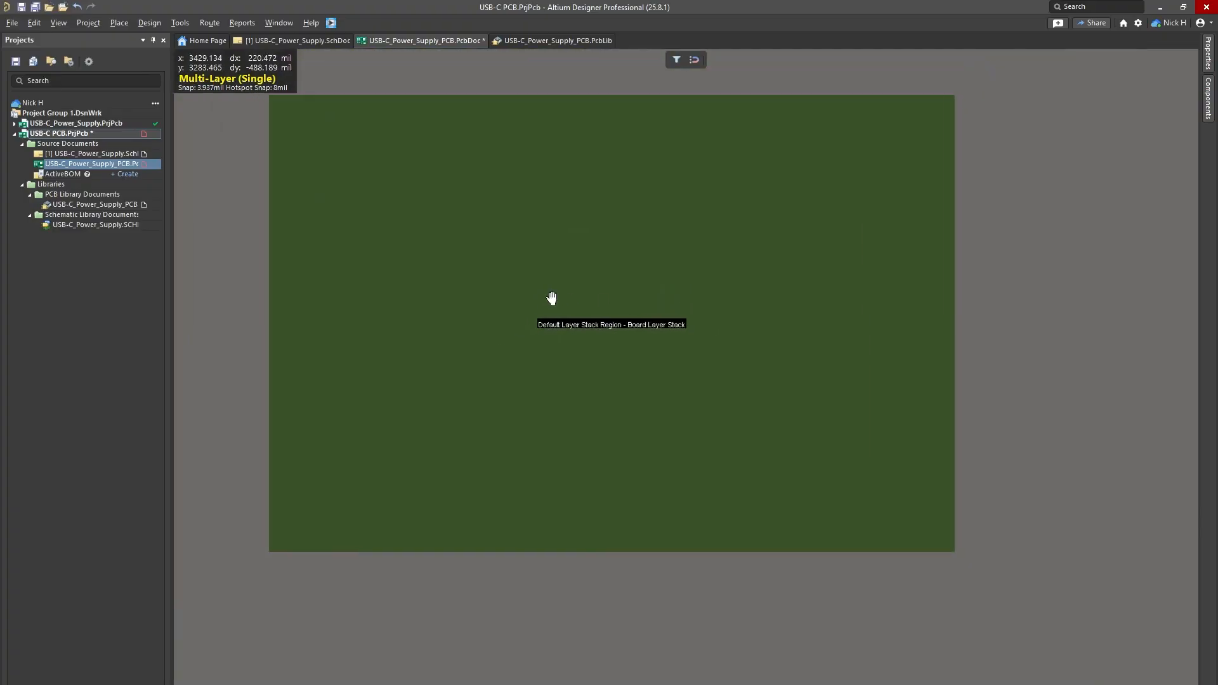
right_click_drag(552, 296, 764, 304)
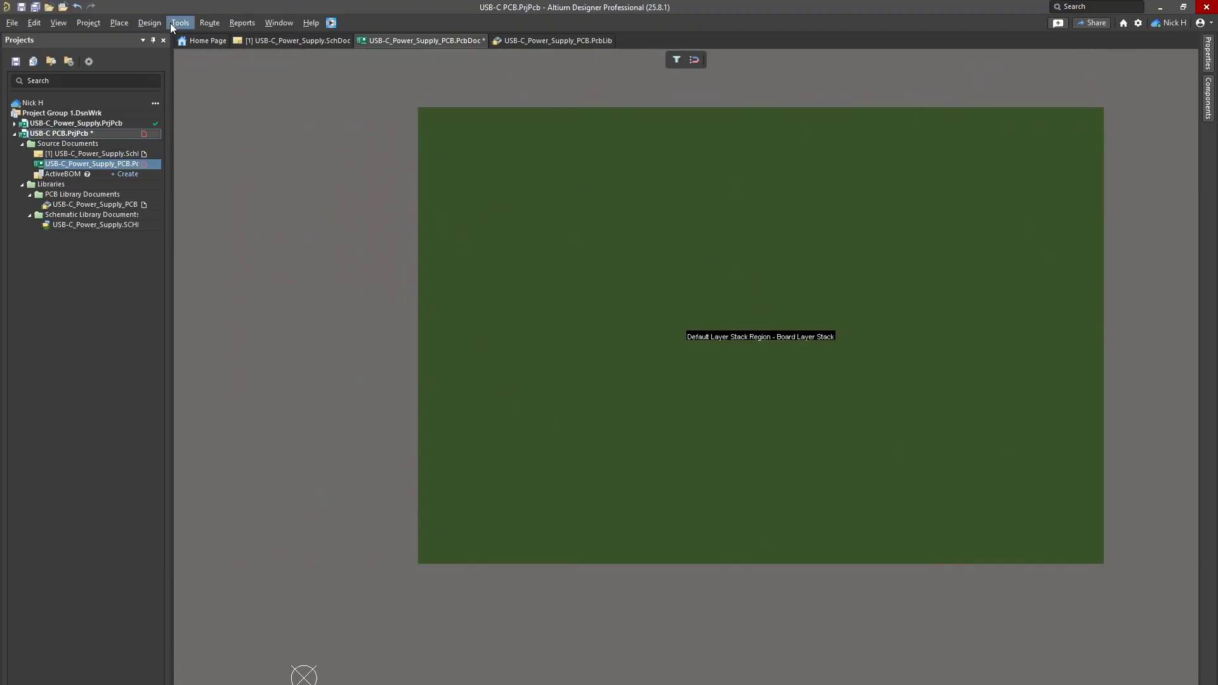
right_click_drag(179, 23, 142, 23)
left_click(296, 160)
right_click(149, 23)
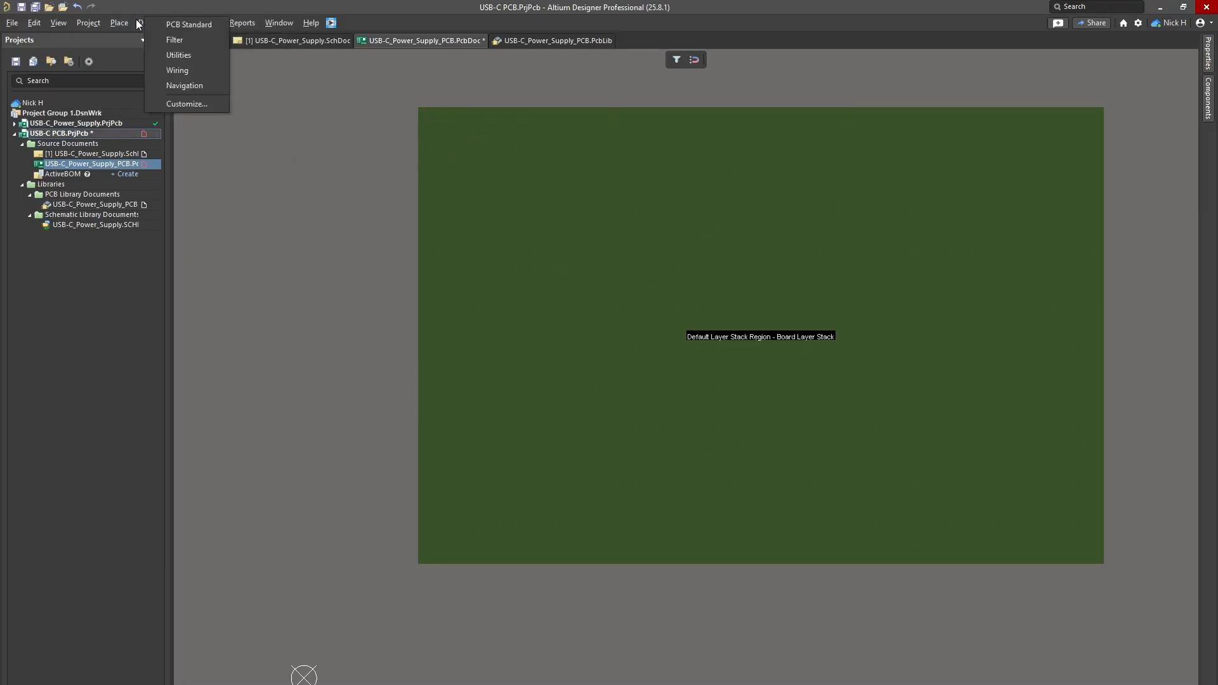
Step: Open the board's layer stack for editing and dismiss the floating layer properties
left_click(144, 26)
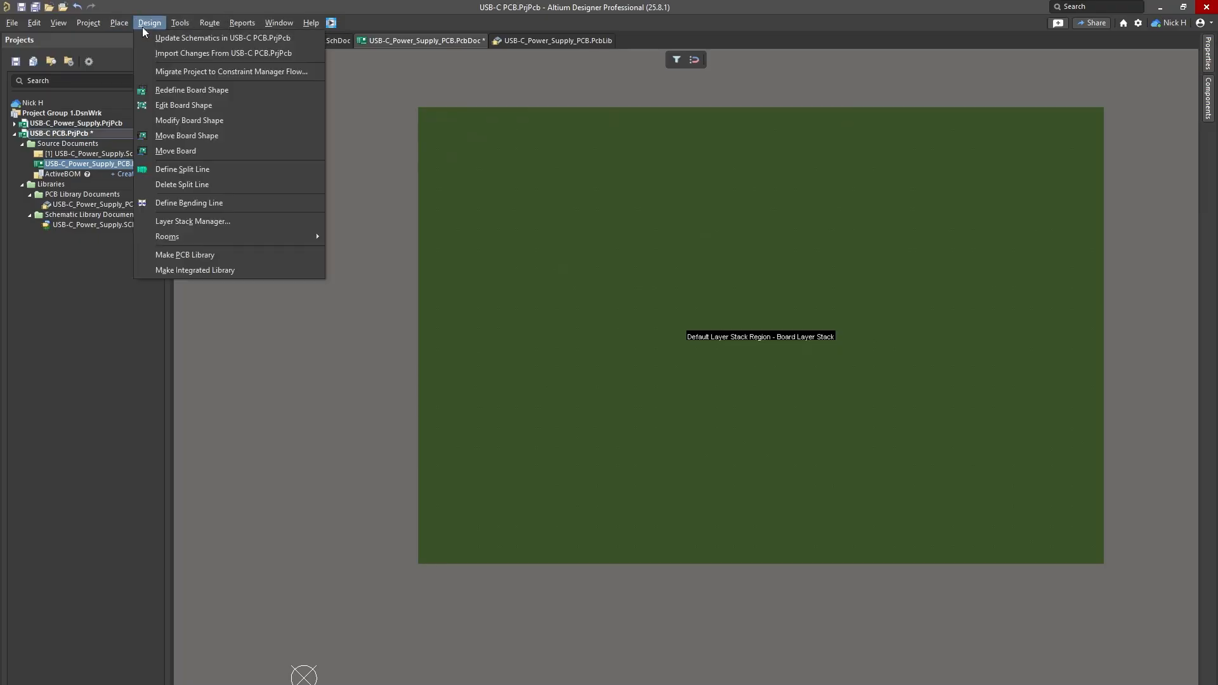
left_click(207, 223)
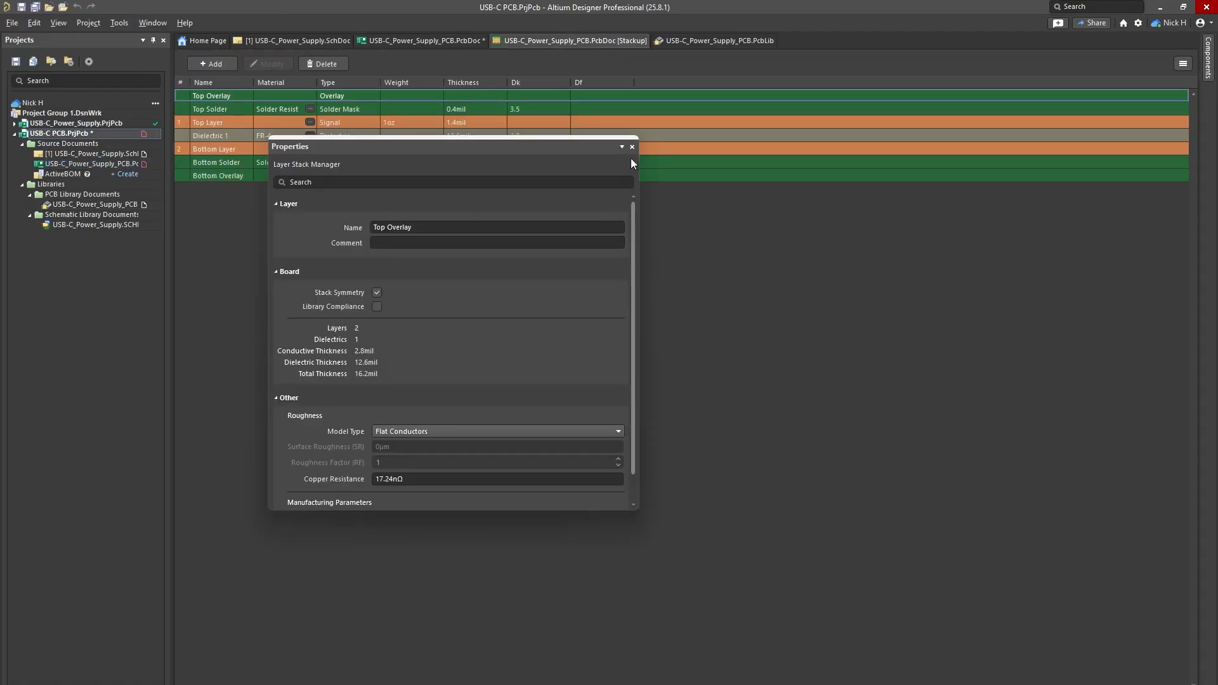
left_click(632, 146)
Step: Examine the thickness of each layer from Top Solder through Bottom Solder in the layer stack
left_click(479, 109)
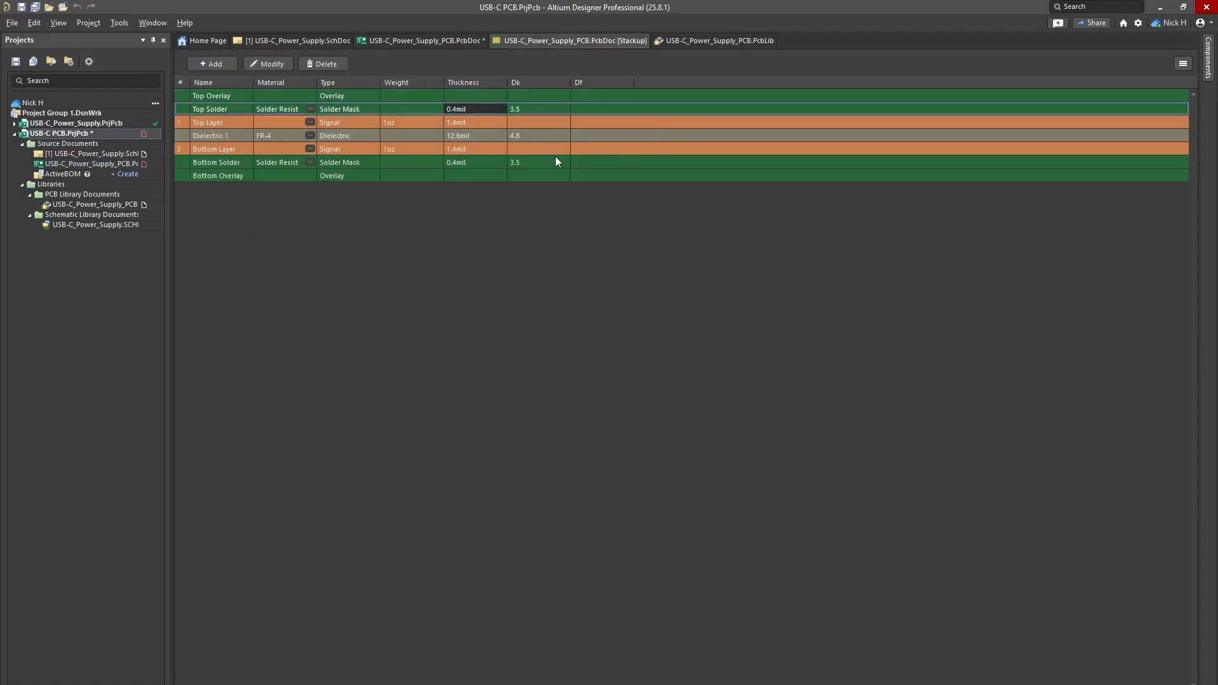
key("Down")
key("Down")
key("Down")
key("Down")
key("Up")
key("Up")
key("Up")
key("Up")
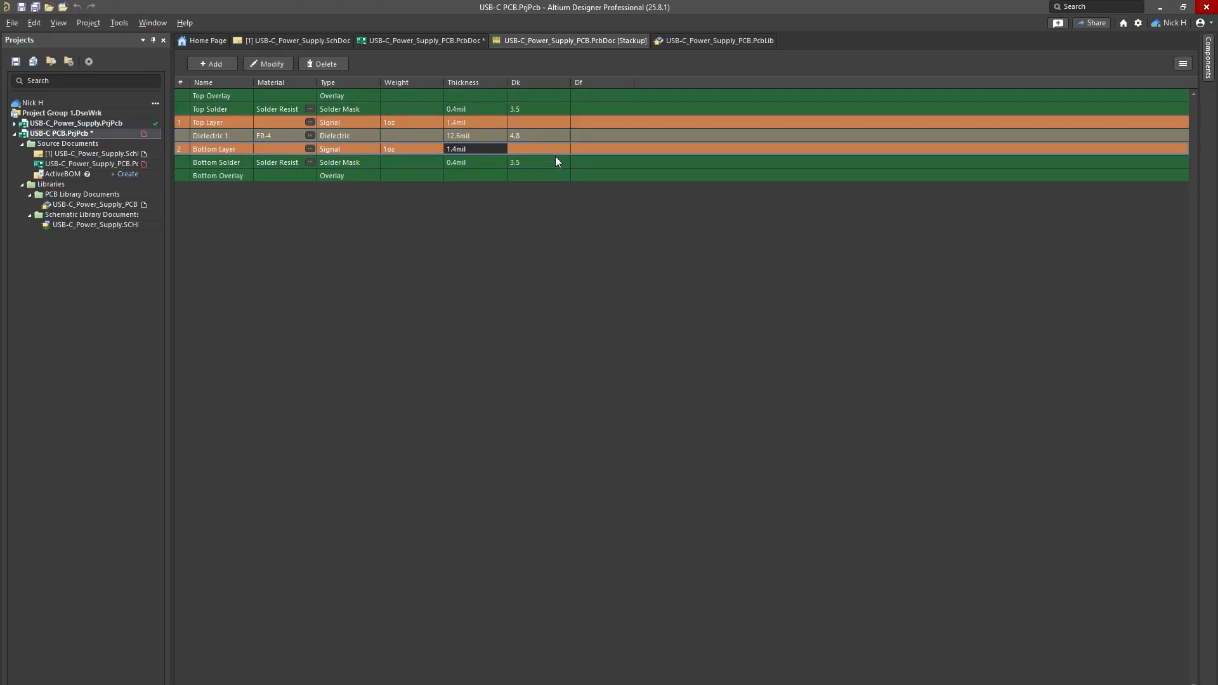
key("Down")
key("Down")
key("Down")
key("Down")
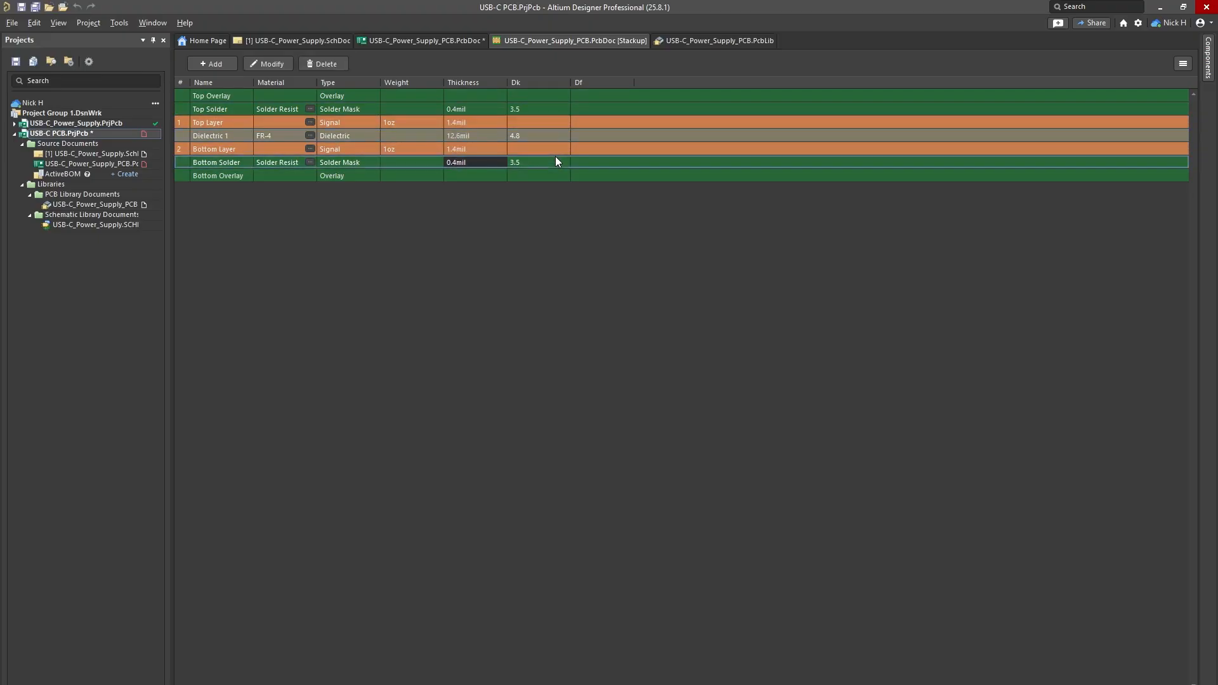
key("Up")
key("Up")
key("Up")
key("Up")
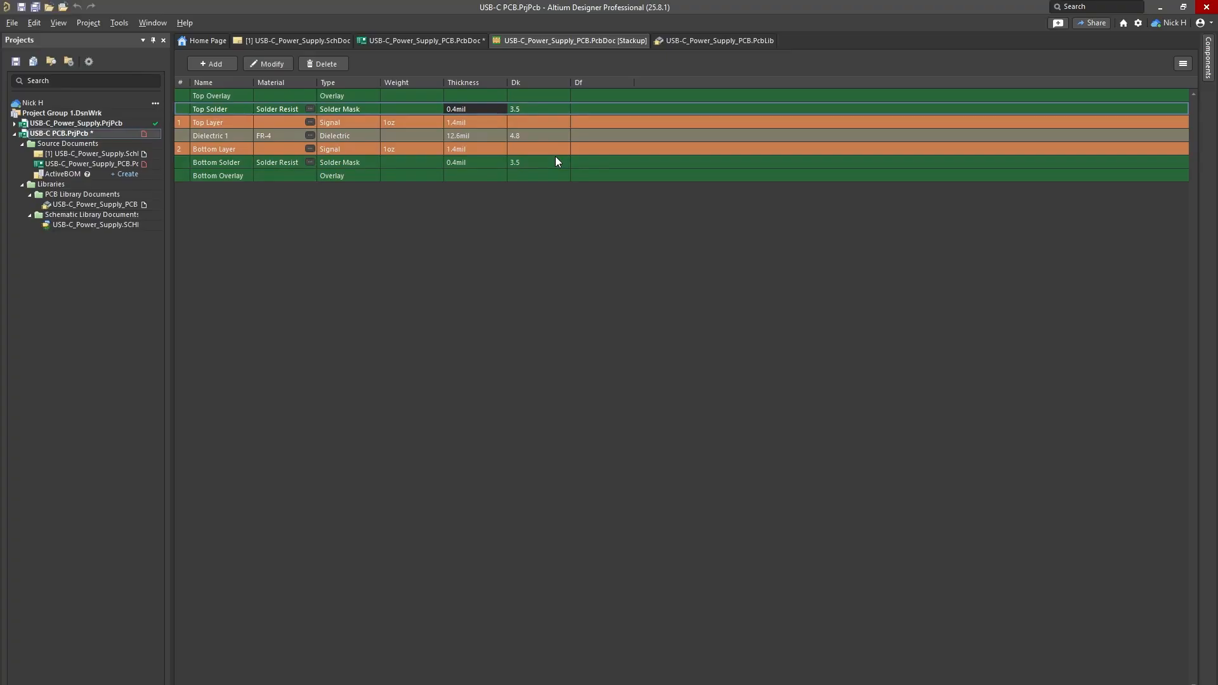
Step: Set the thickness of the FR-4 Dielectric 1 layer to 1.6 mm
key("Down")
key("Down")
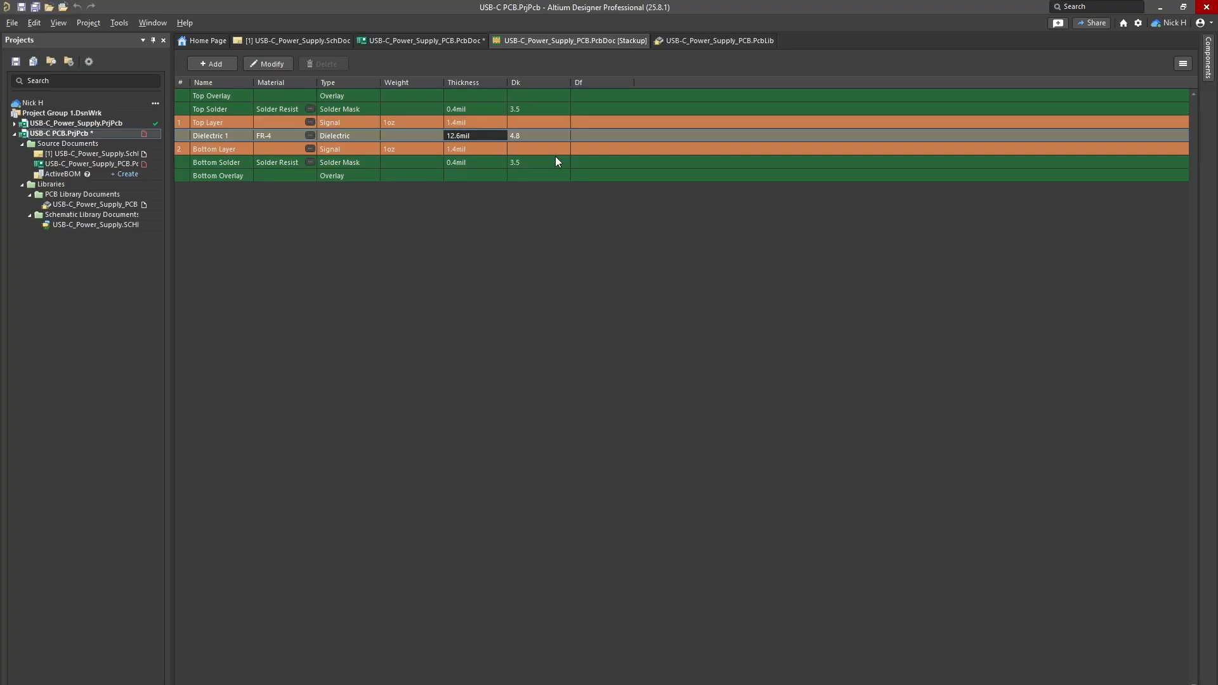
key("BackSpace")
key("BackSpace")
key("BackSpace")
key("BackSpace")
key("BackSpace")
key("BackSpace")
key("BackSpace")
type("1.8")
key("BackSpace")
type("6mm")
key("Return")
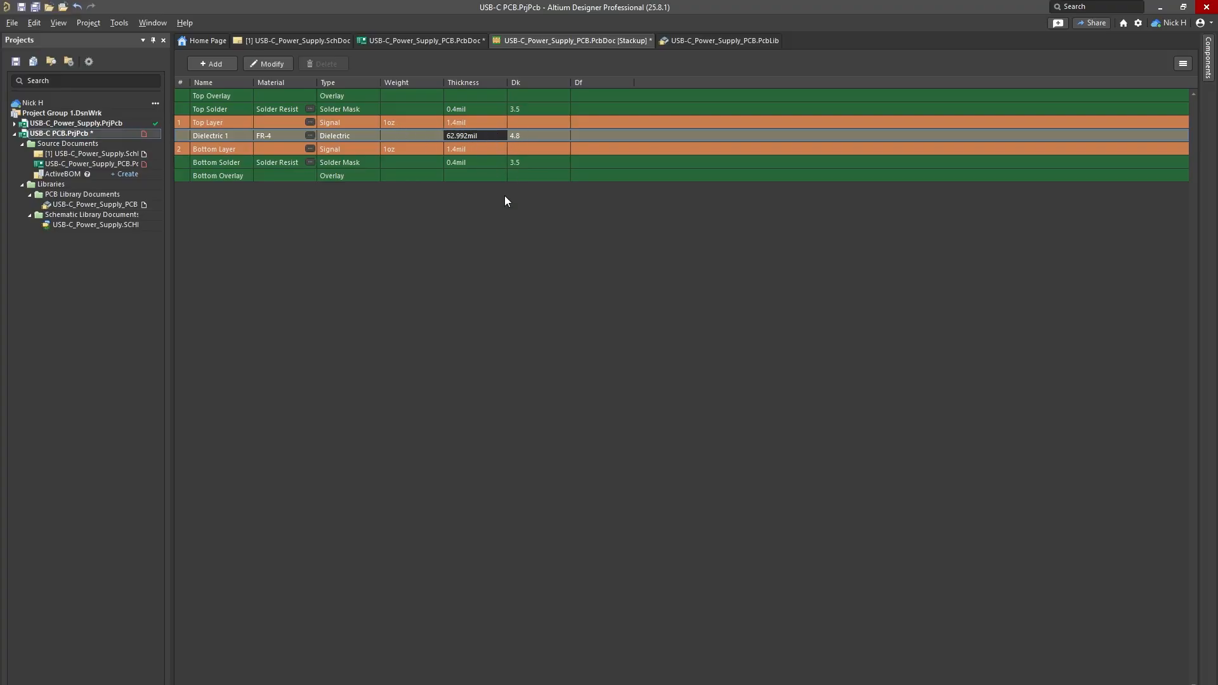
key("Down")
key("Down")
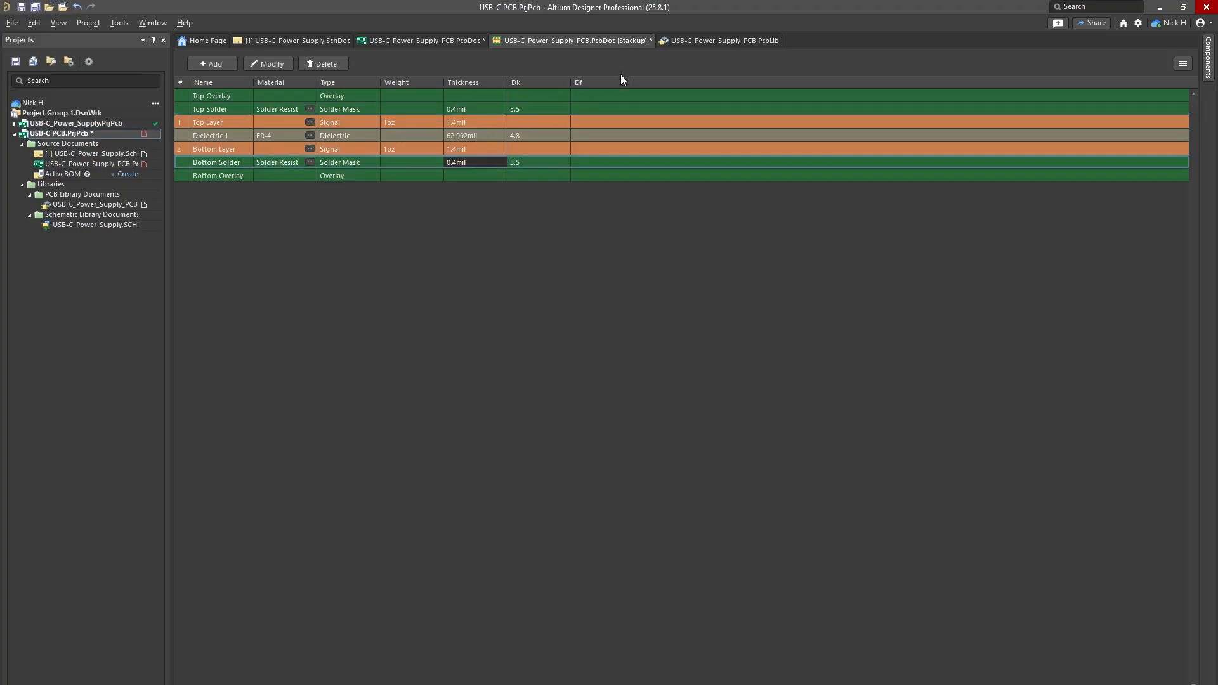
left_click(460, 132)
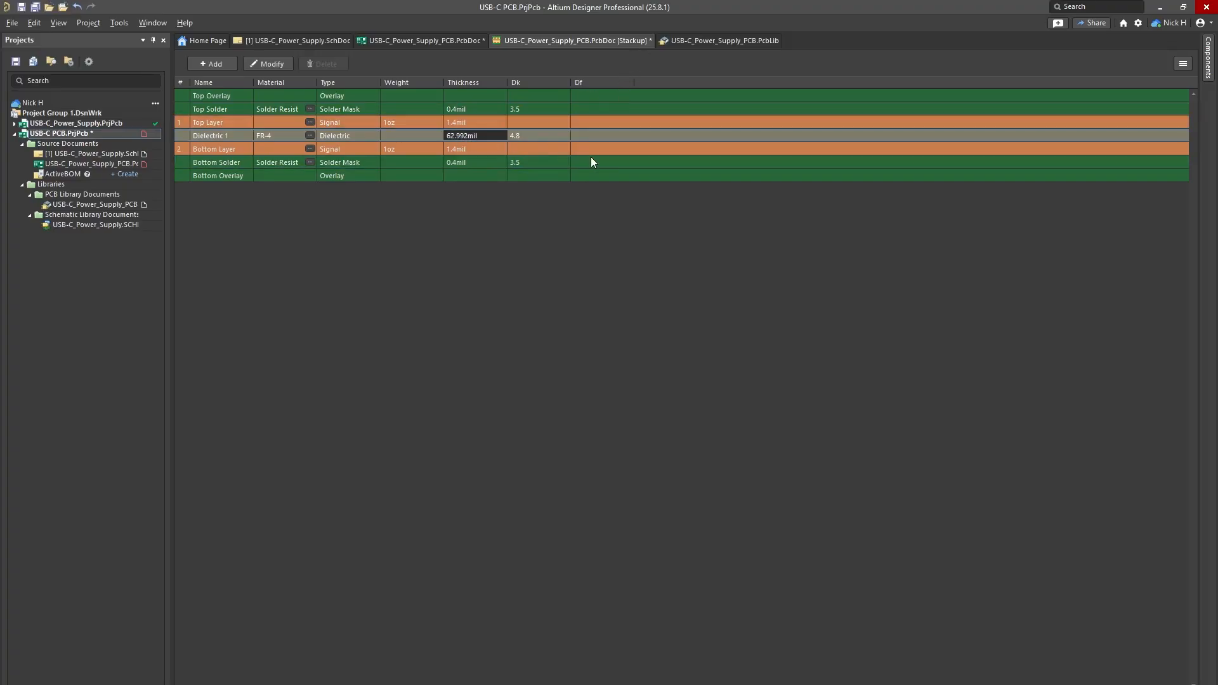
type("1.6 mm")
key("Return")
Step: Try adding one signal layer with dielectrics included above Dielectric 1, and undo the addition
left_click(201, 65)
left_click(119, 115)
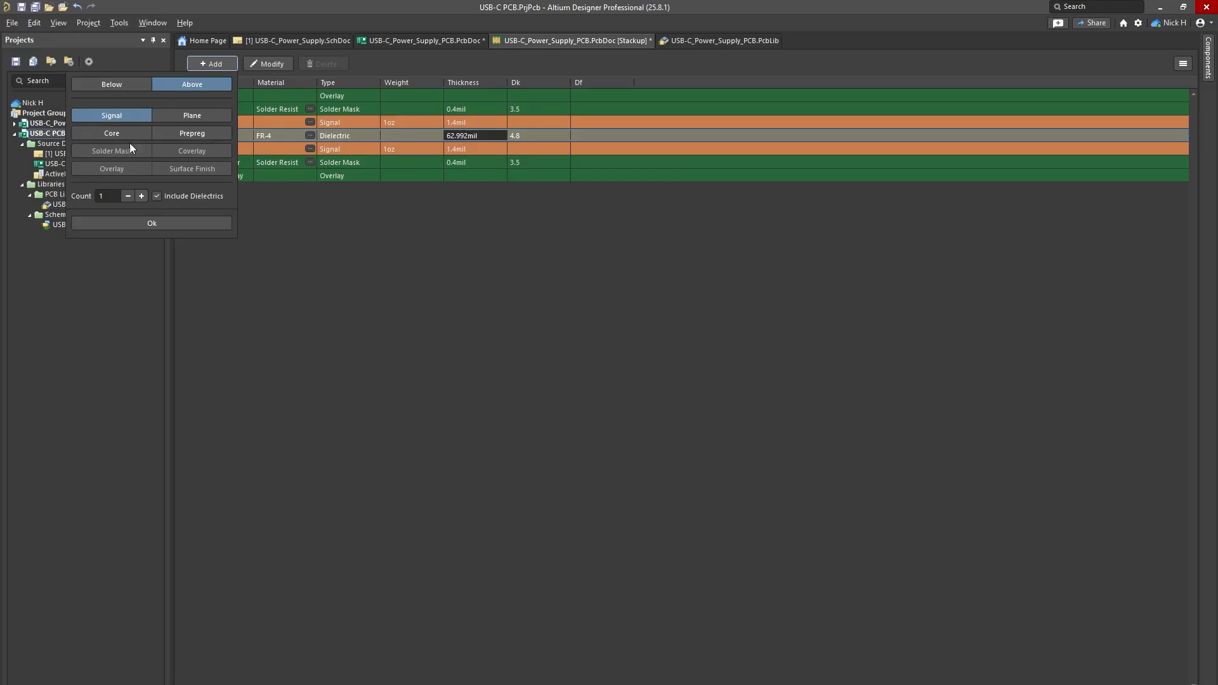
left_click(139, 222)
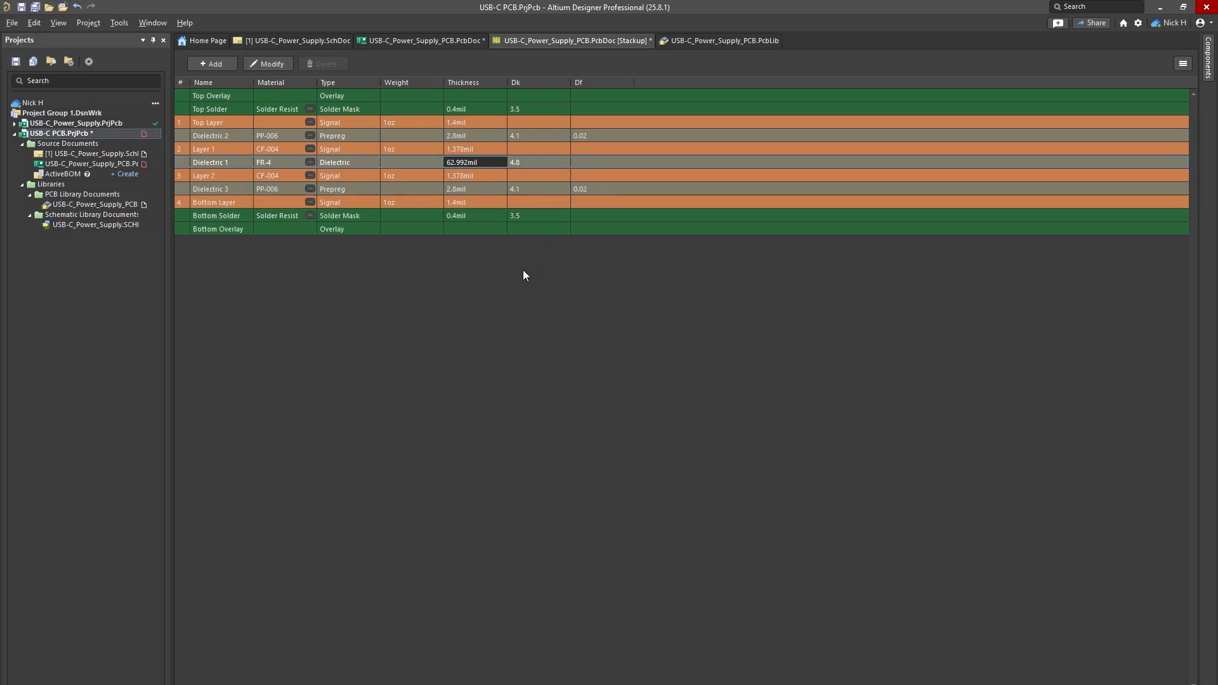
key("ctrl+z")
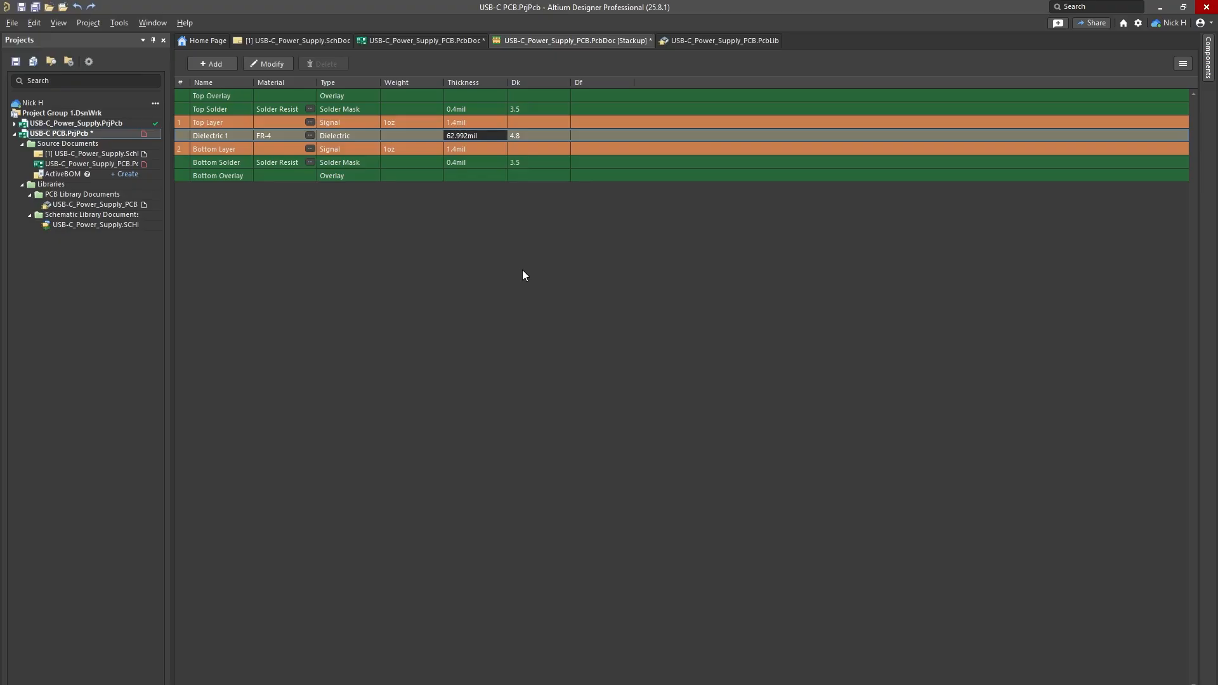
Step: Save the layer stack and close the stackup document to return to the PCB
key("ctrl+s")
right_click(578, 40)
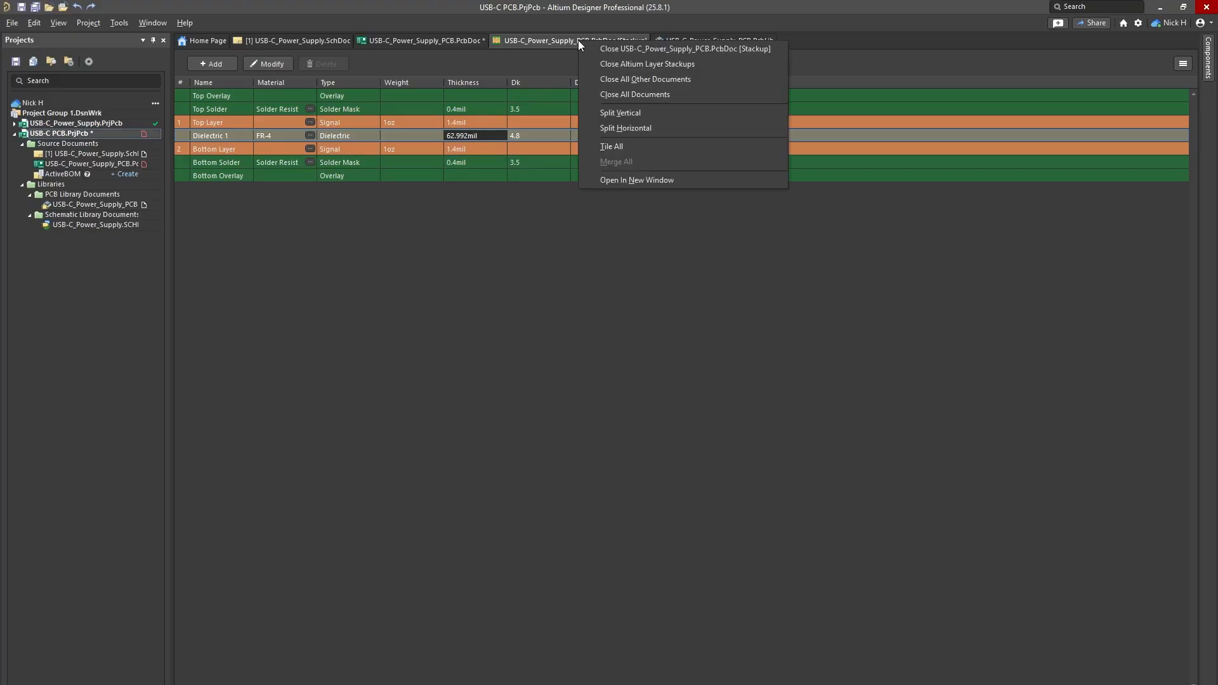
left_click(610, 48)
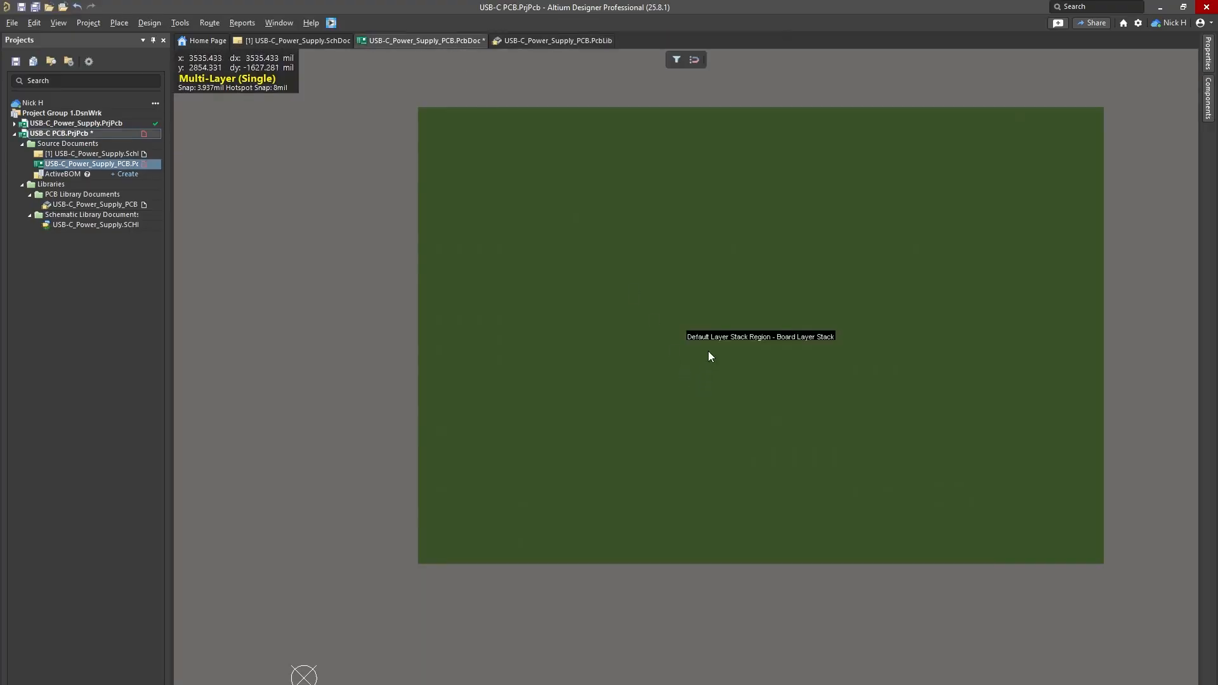
Step: View the board in 2D layout mode and return to Board Planning Mode
right_click_drag(769, 307, 637, 319)
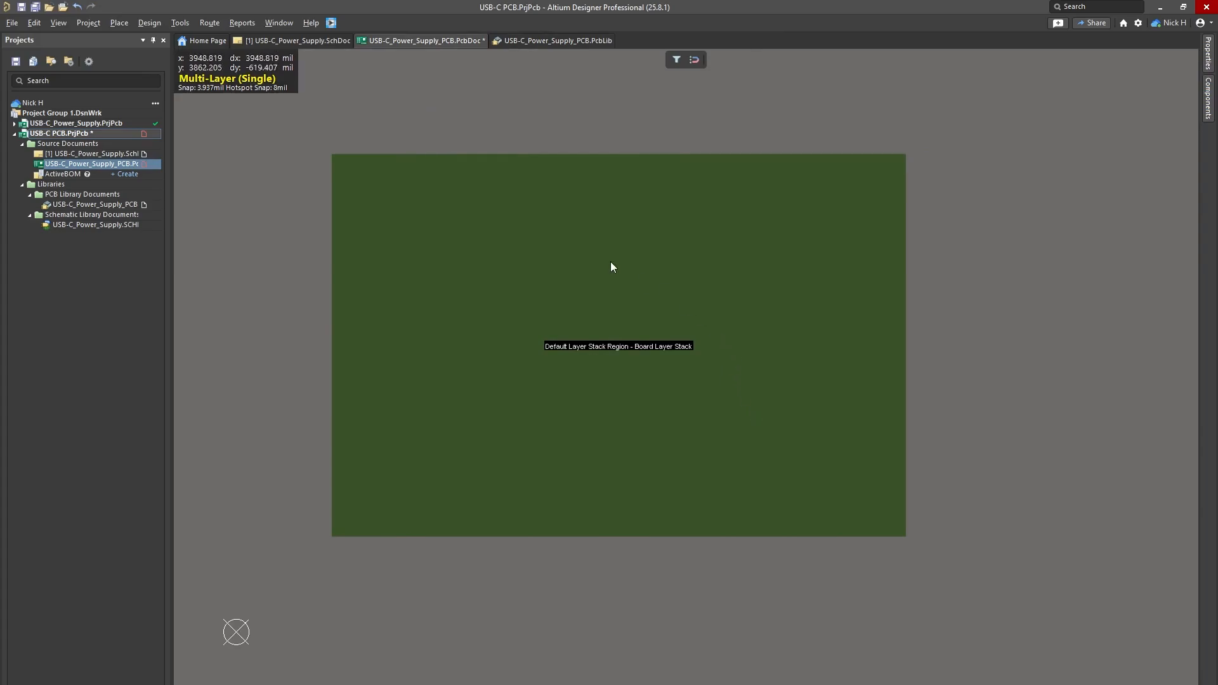
right_click_drag(403, 436, 416, 377)
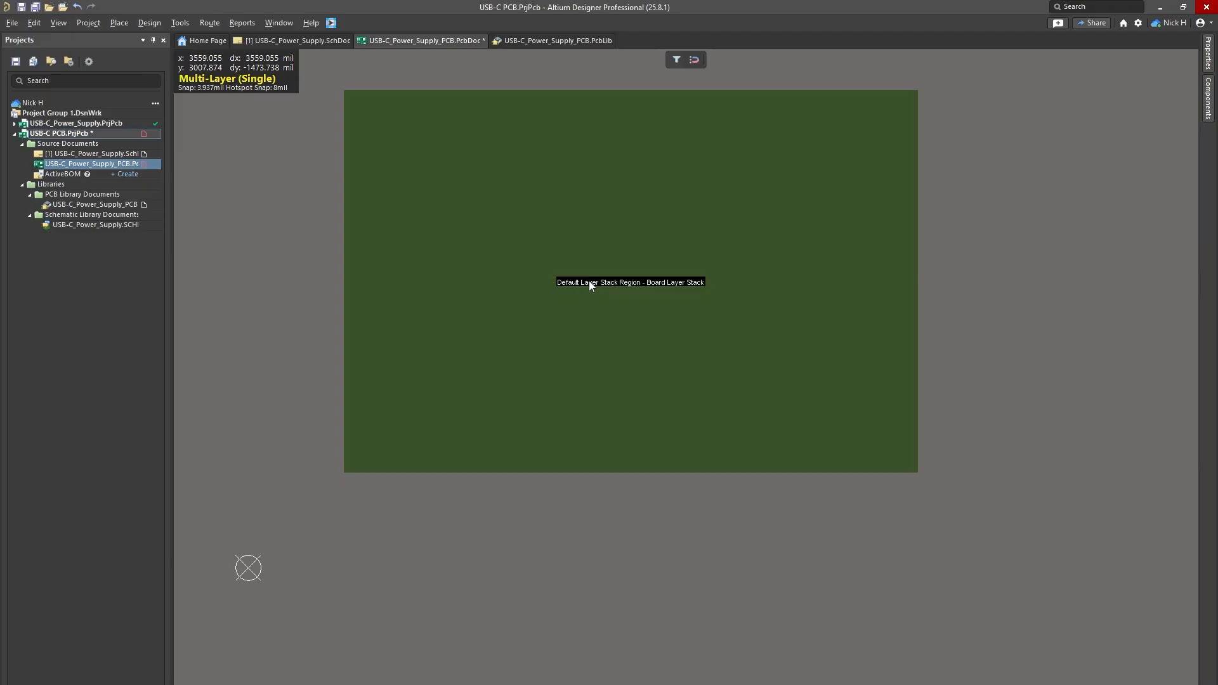
key("2")
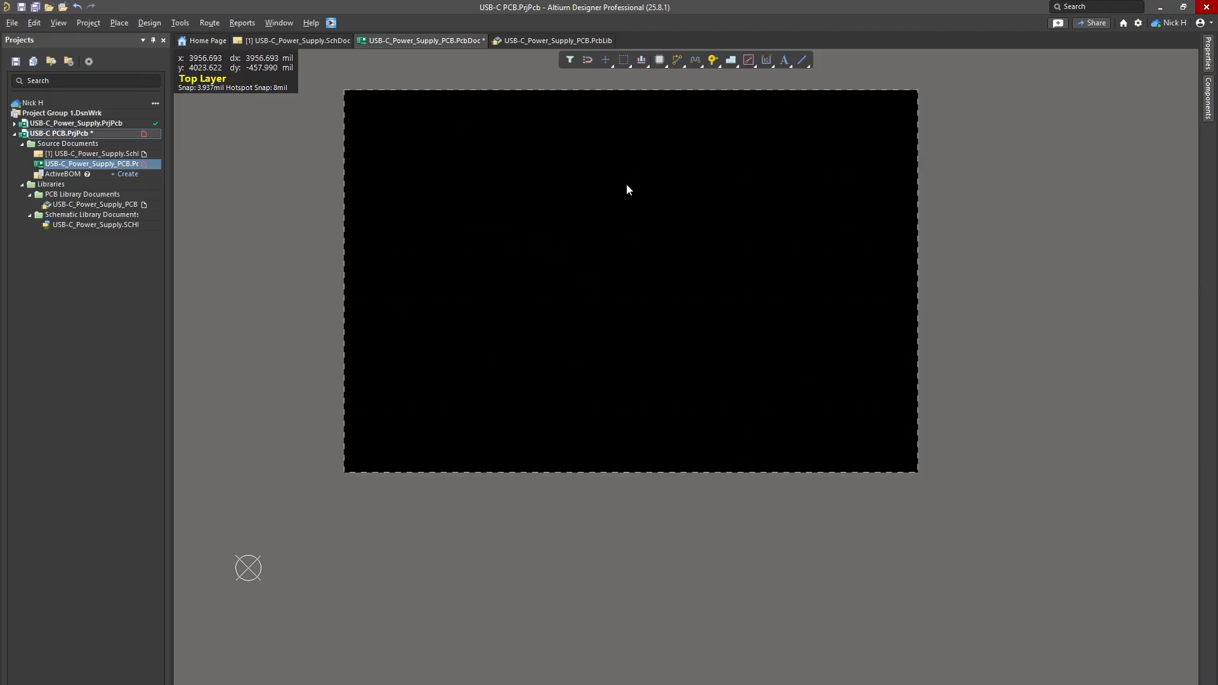
right_click_drag(627, 185, 625, 259)
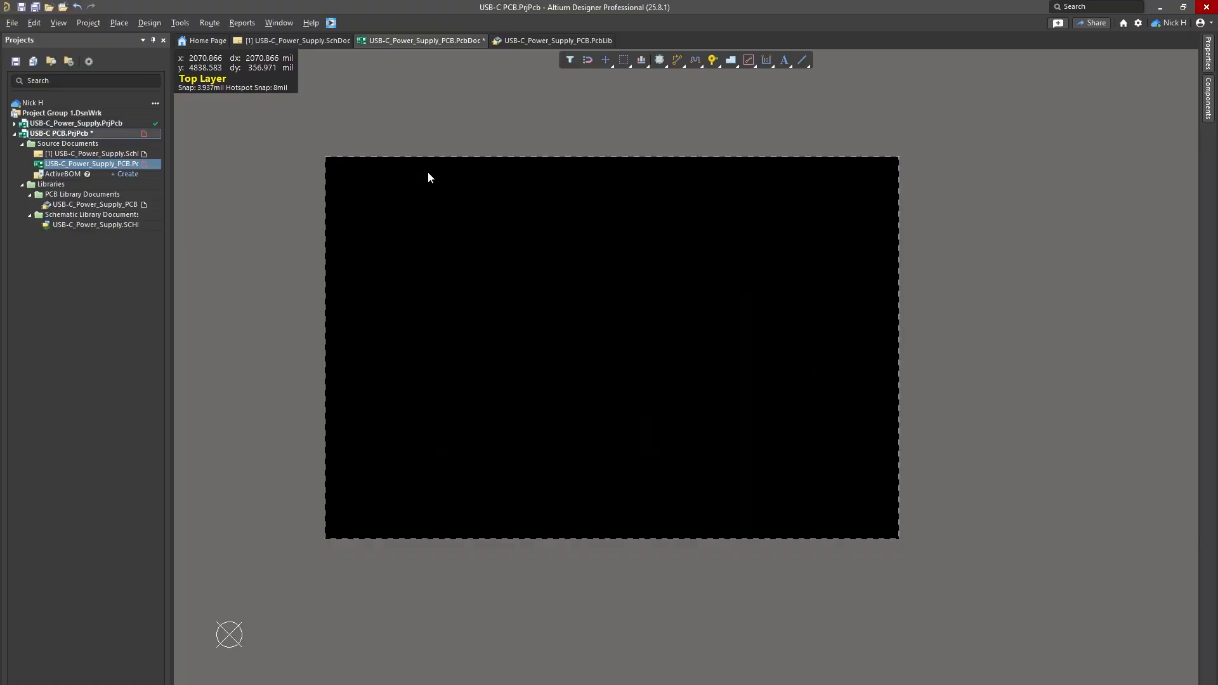
key("1")
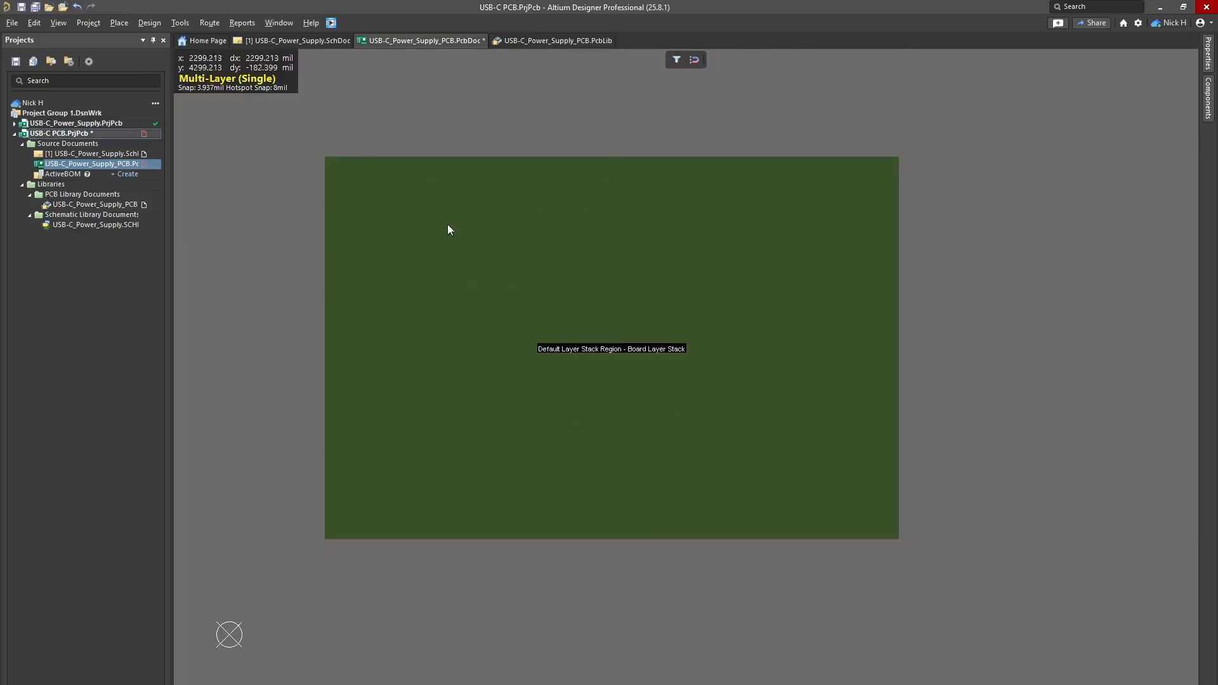
Step: Redefine the board shape as an irregular seven-corner outline with a pointed lower-left corner and a slanted right edge
left_click(145, 23)
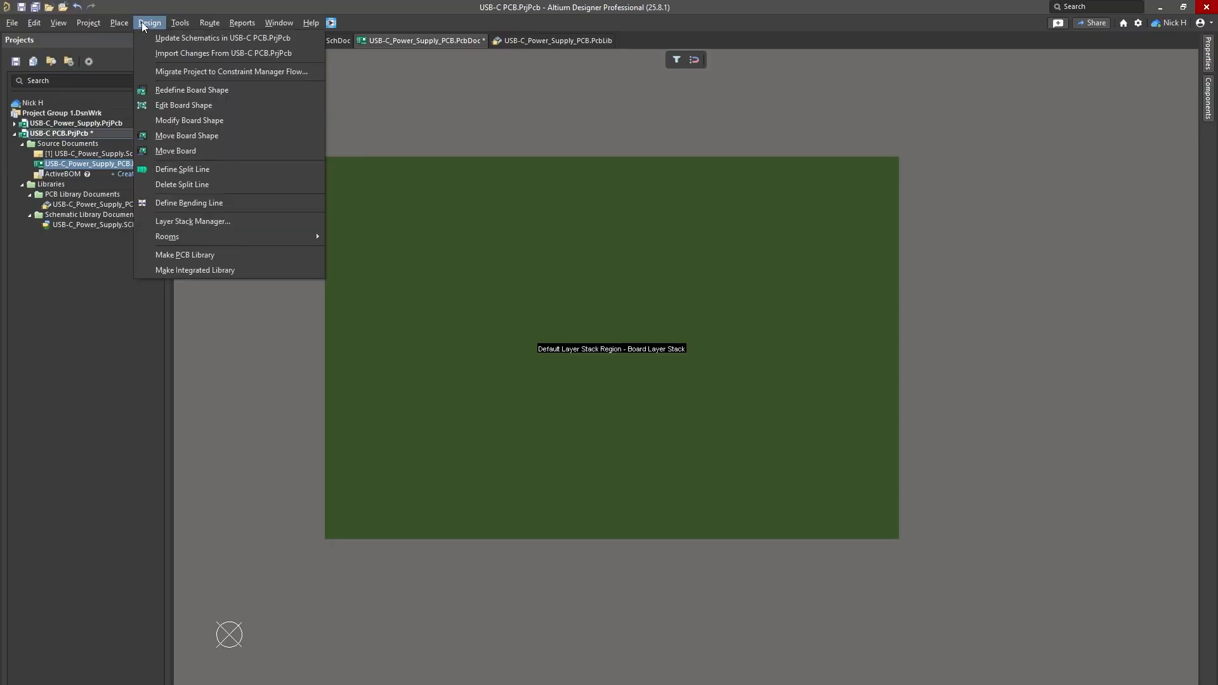
left_click(198, 90)
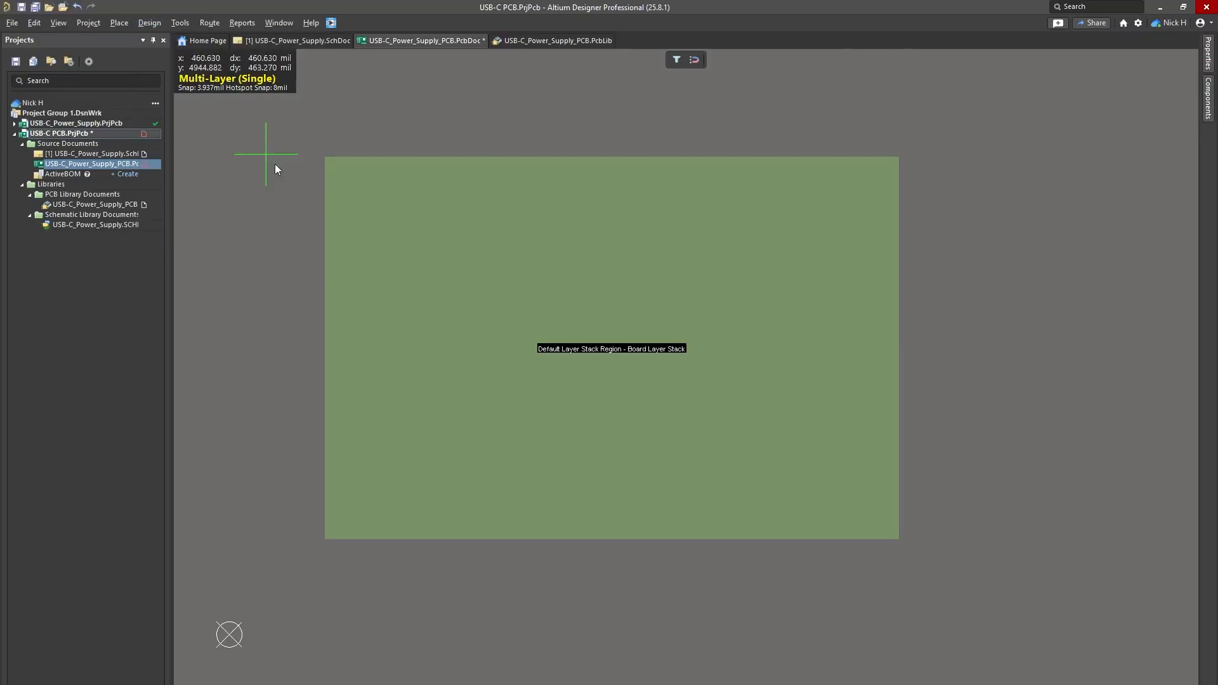
left_click(256, 134)
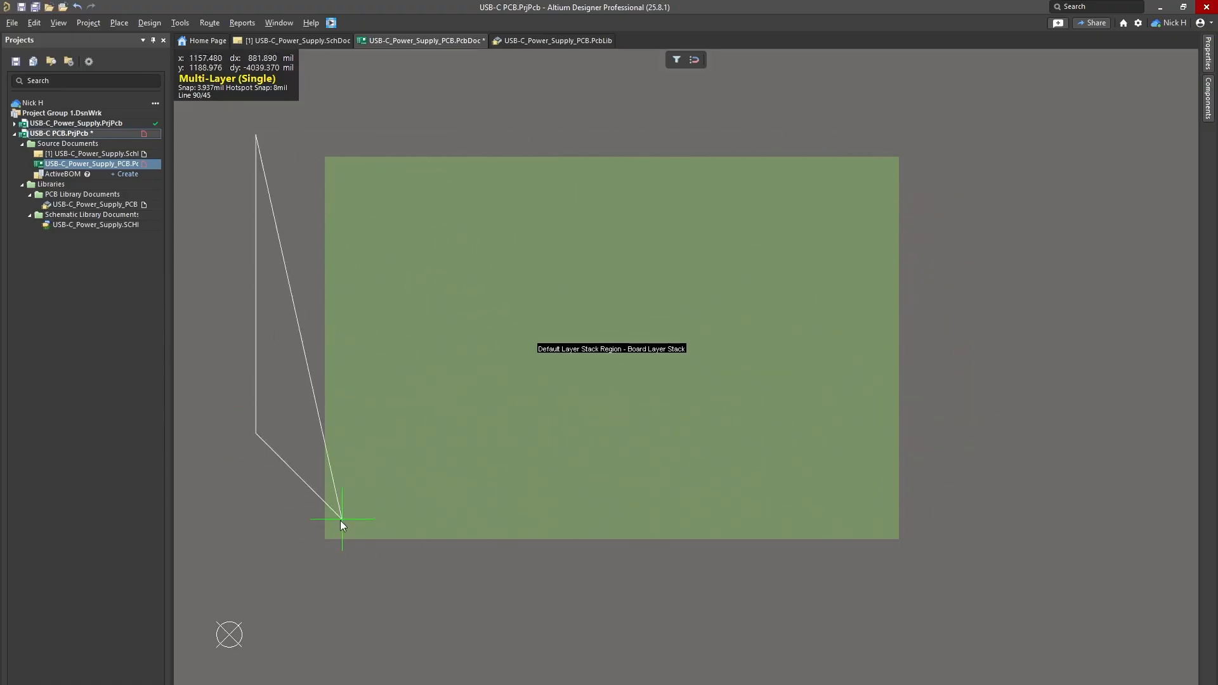
left_click(342, 493)
left_click(422, 412)
left_click(980, 412)
left_click(806, 240)
left_click(806, 175)
right_click(620, 139)
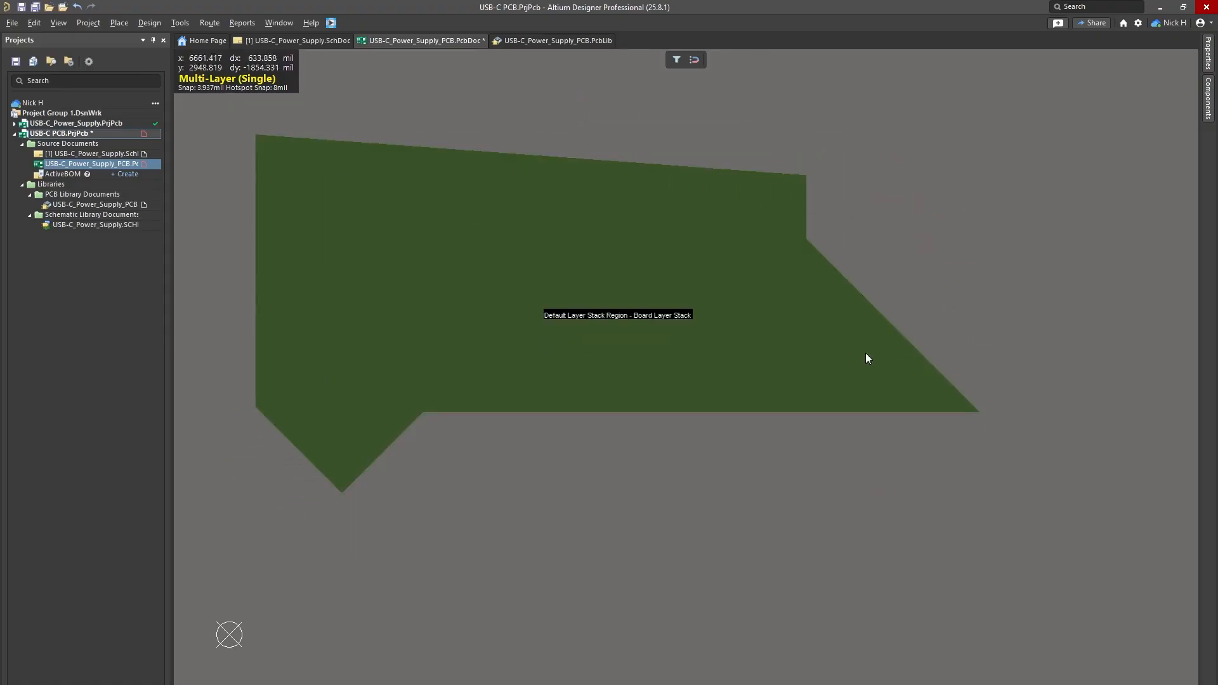
scroll(533, 321, "down", 2, "ctrl")
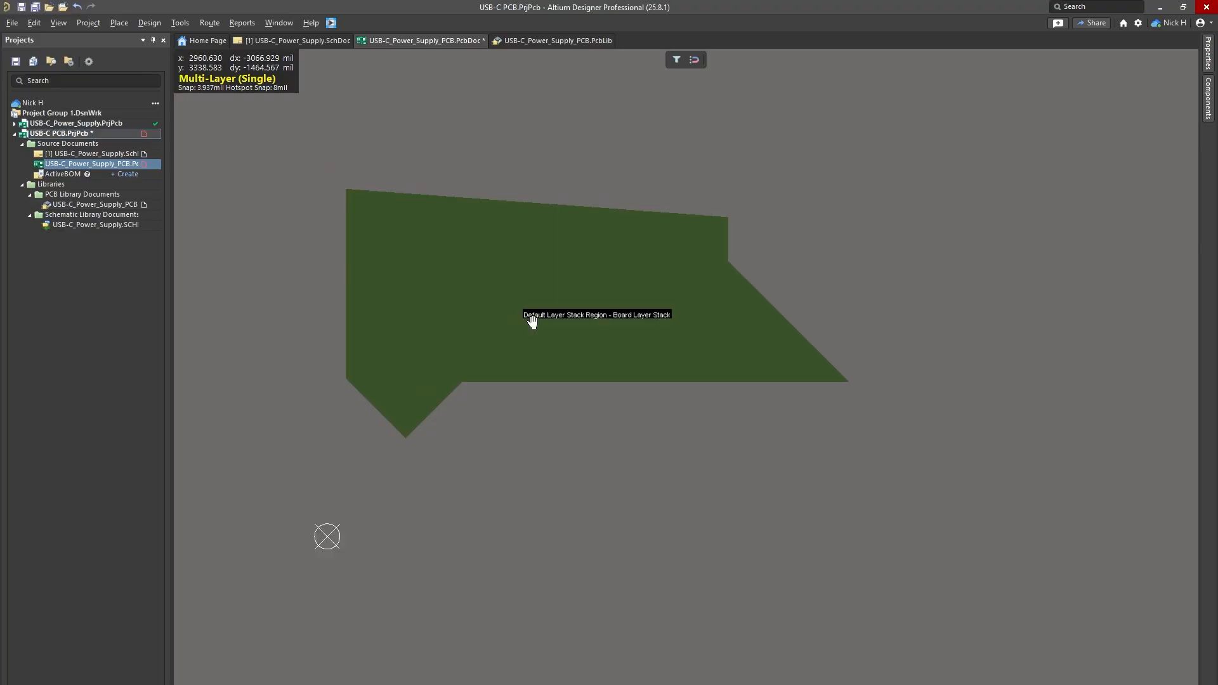
scroll(636, 318, "up", 4, "ctrl")
scroll(636, 317, "down", 3, "ctrl")
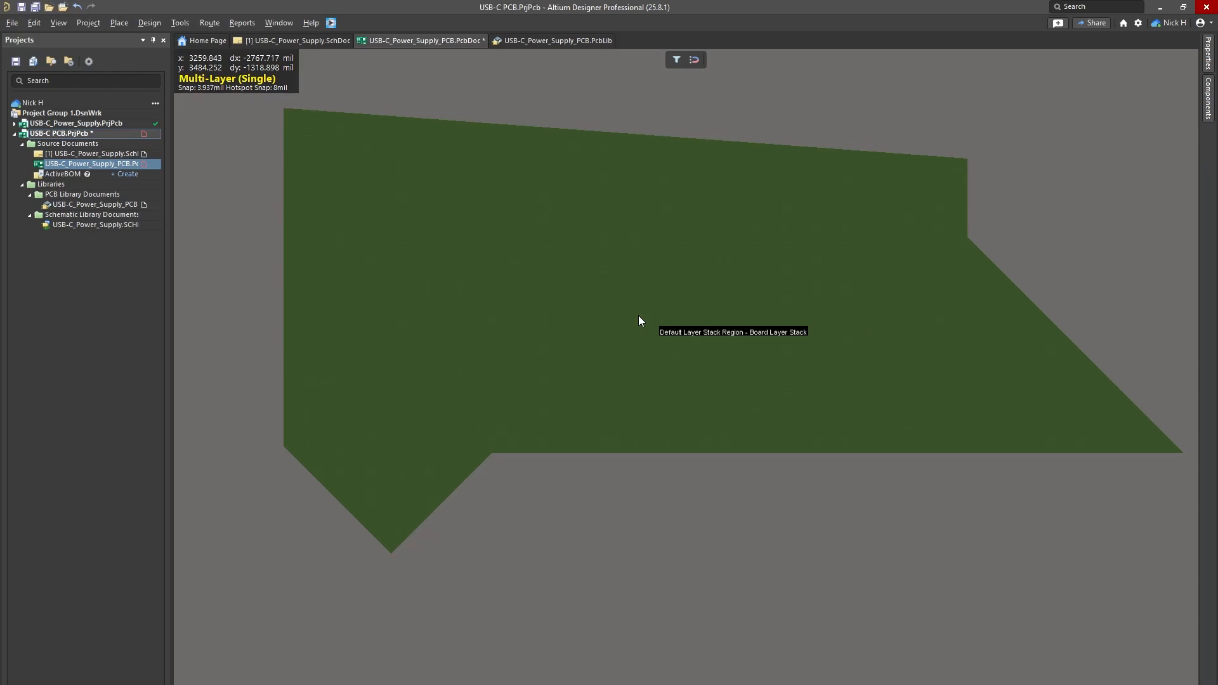
right_click_drag(771, 331, 688, 353)
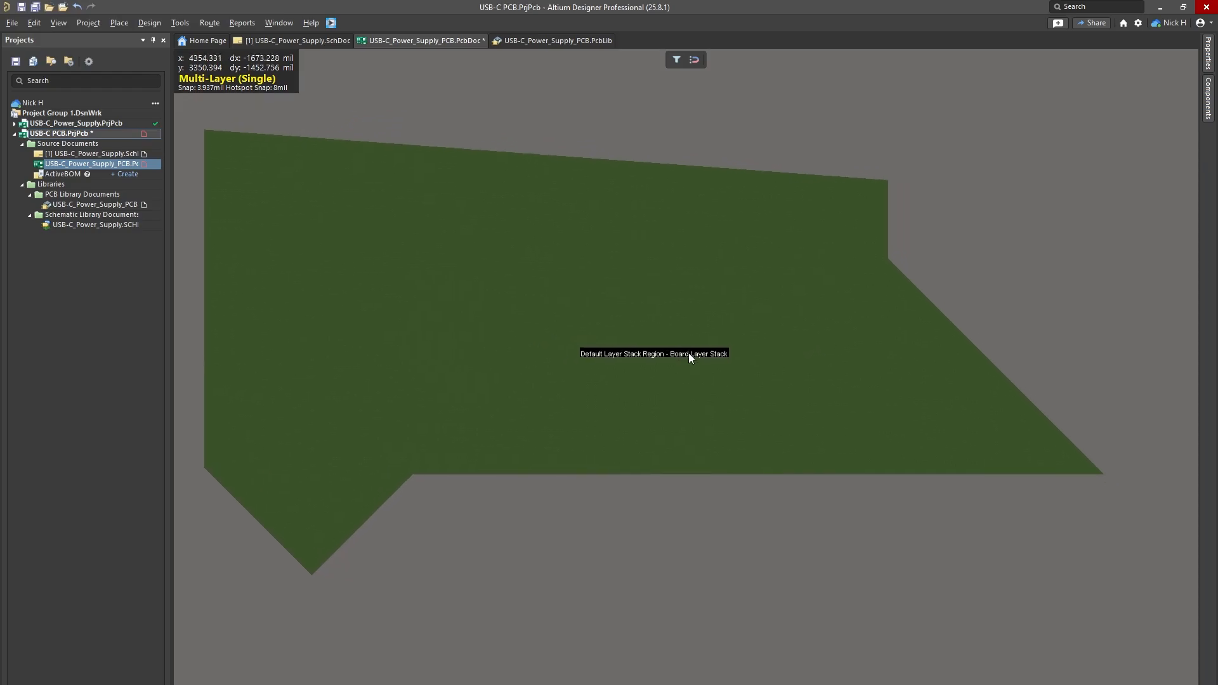
scroll(688, 354, "down", 1, "ctrl")
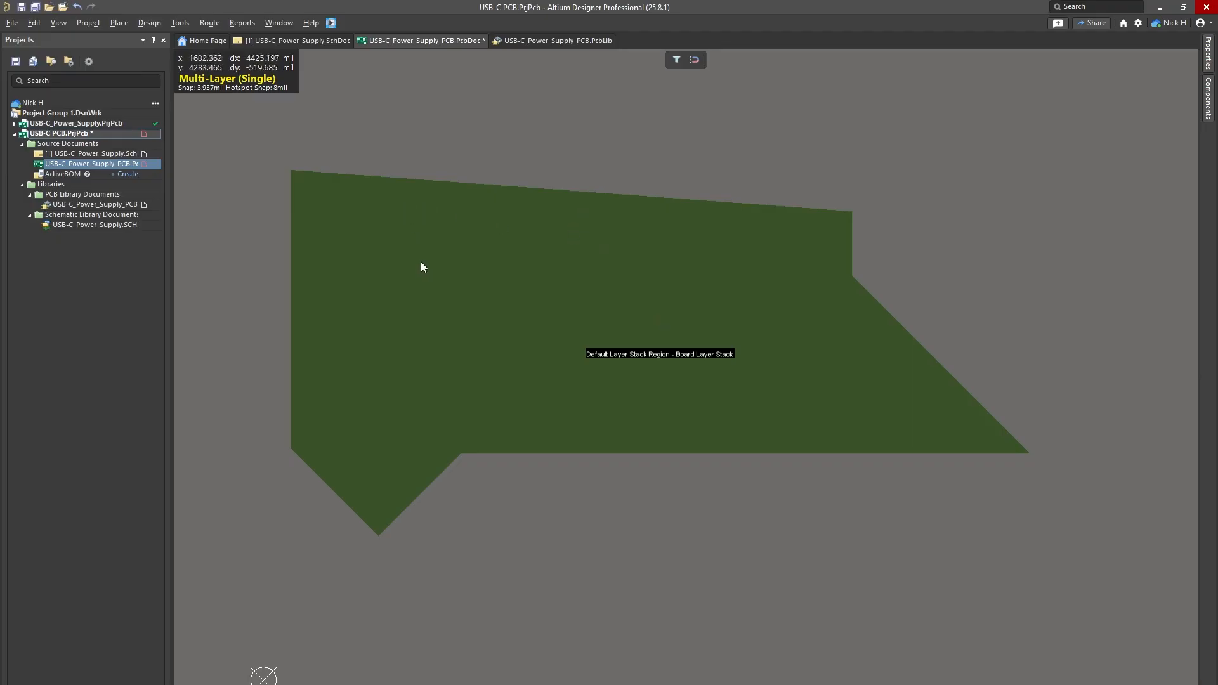
left_click(151, 23)
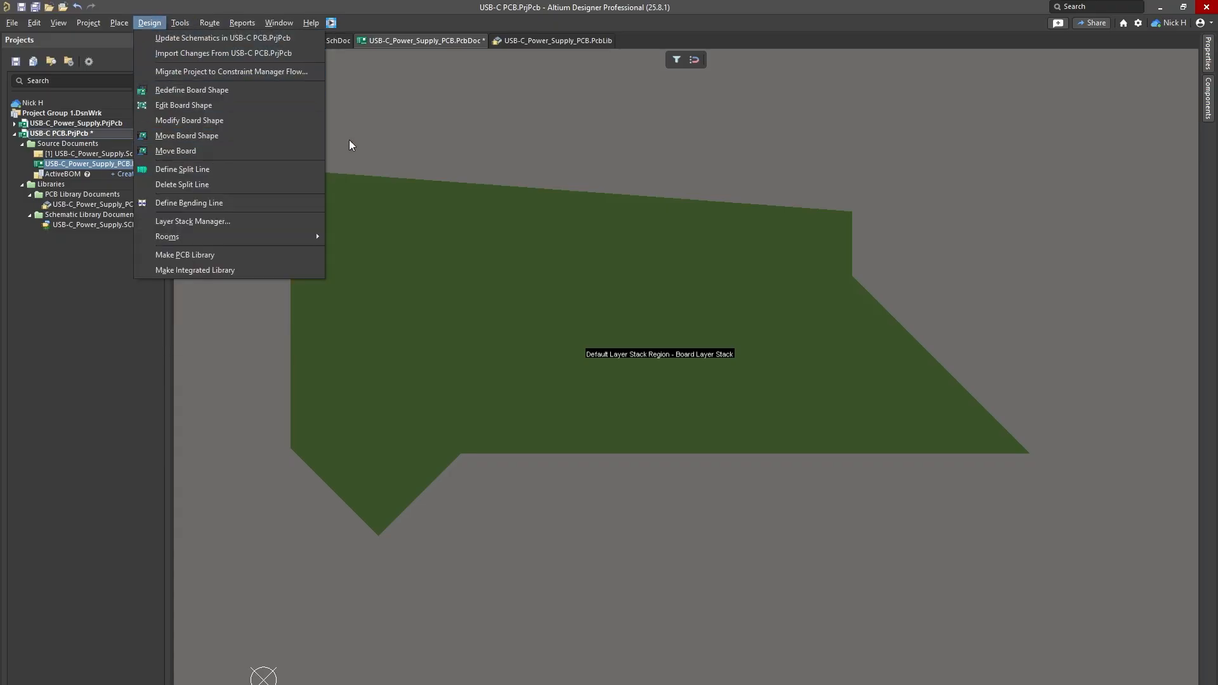
left_click(535, 196)
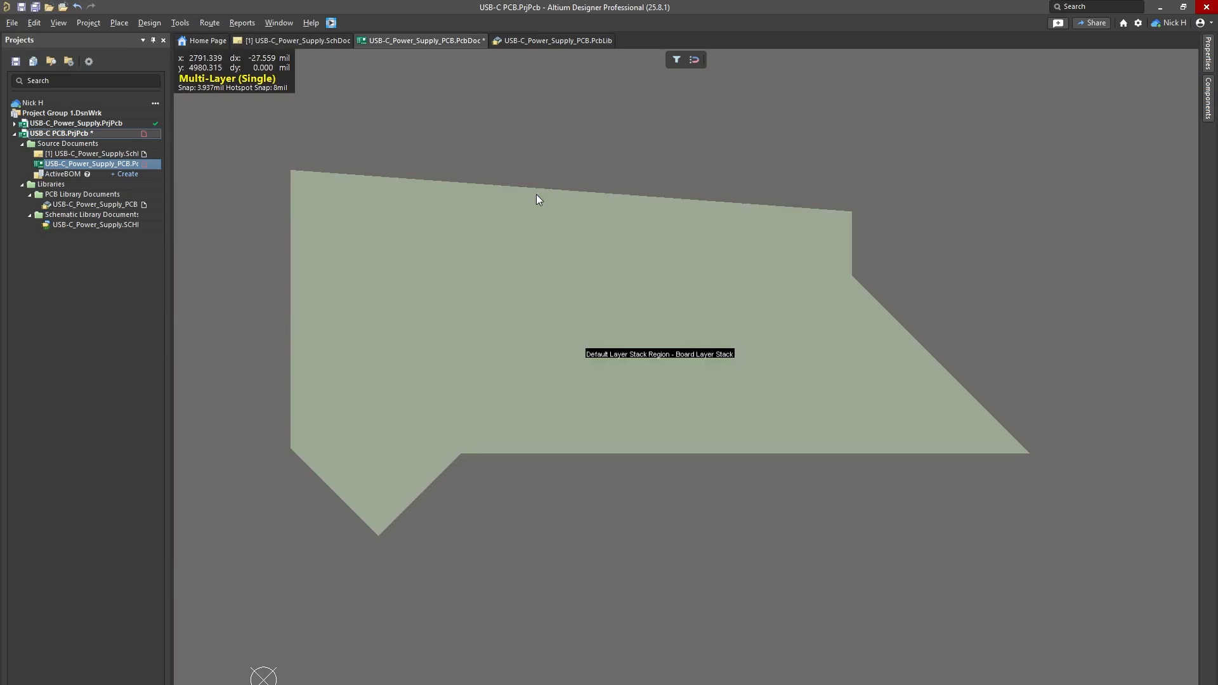
left_click(150, 23)
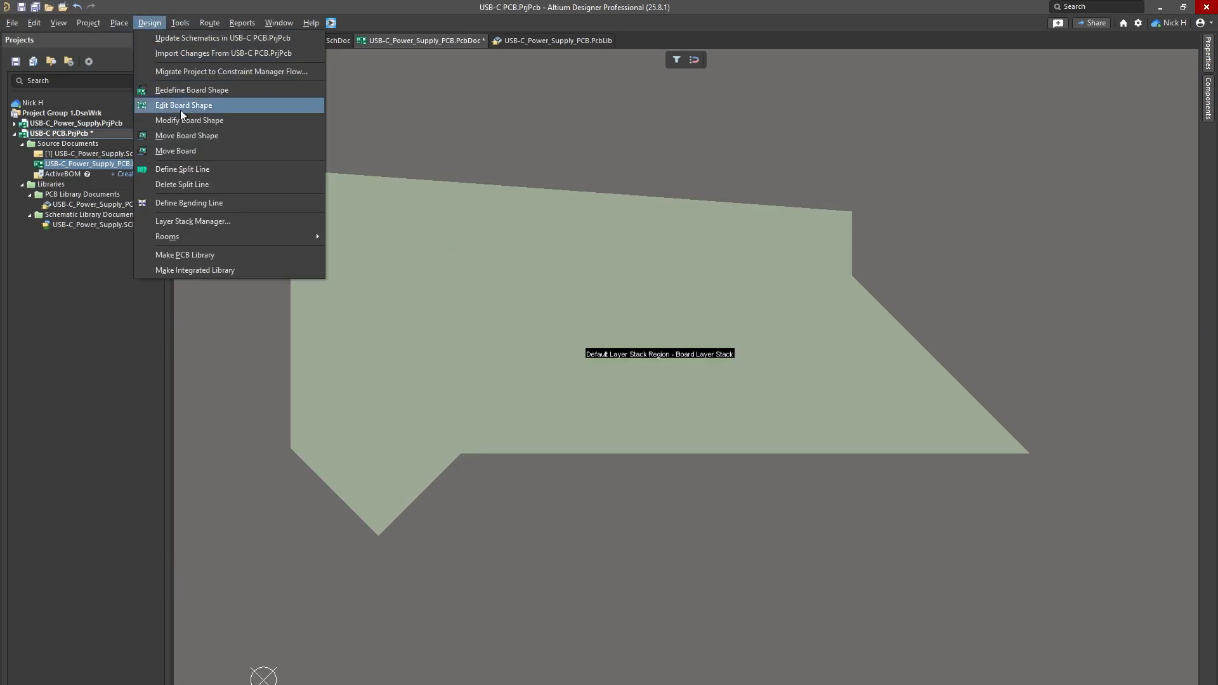
left_click(177, 90)
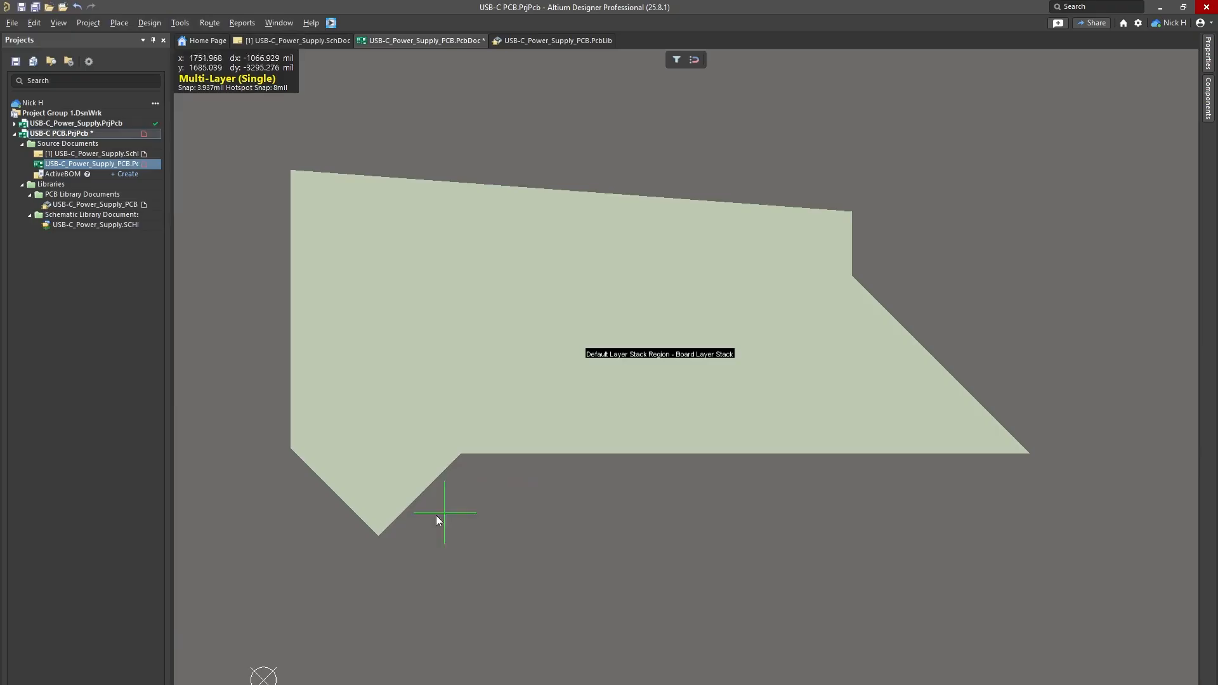
right_click_drag(484, 470, 535, 427)
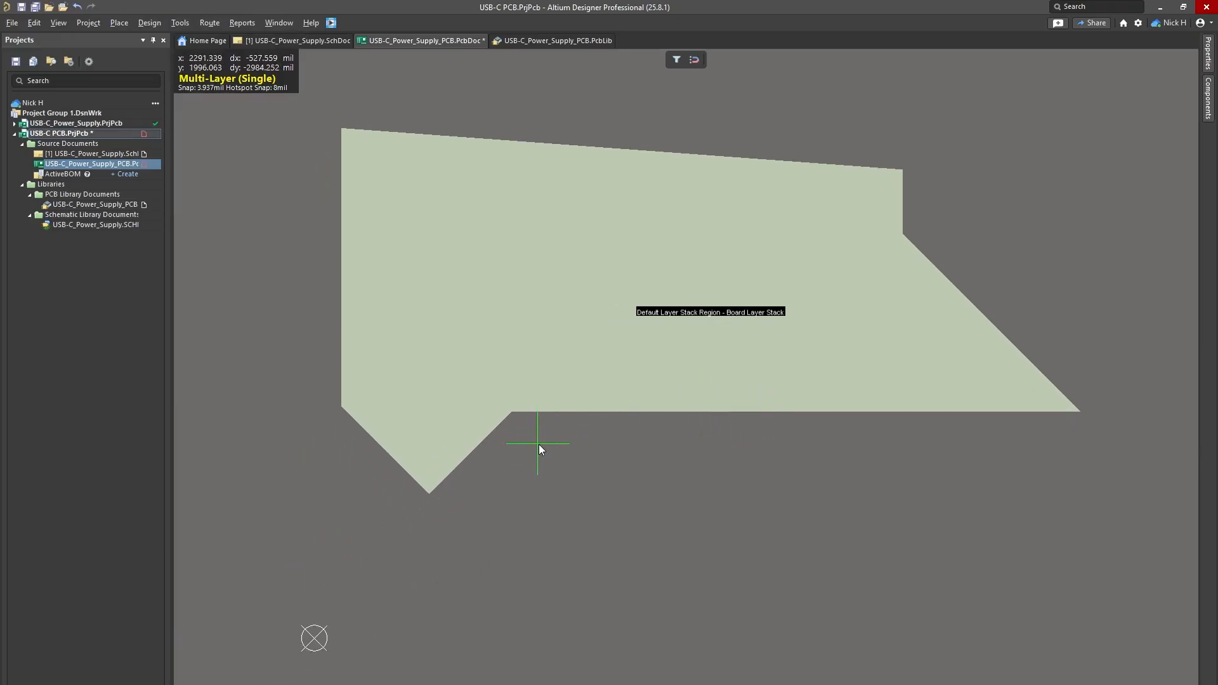
key("Escape")
Step: Toggle the PCB measurement units to millimetres and back to mils
key("q")
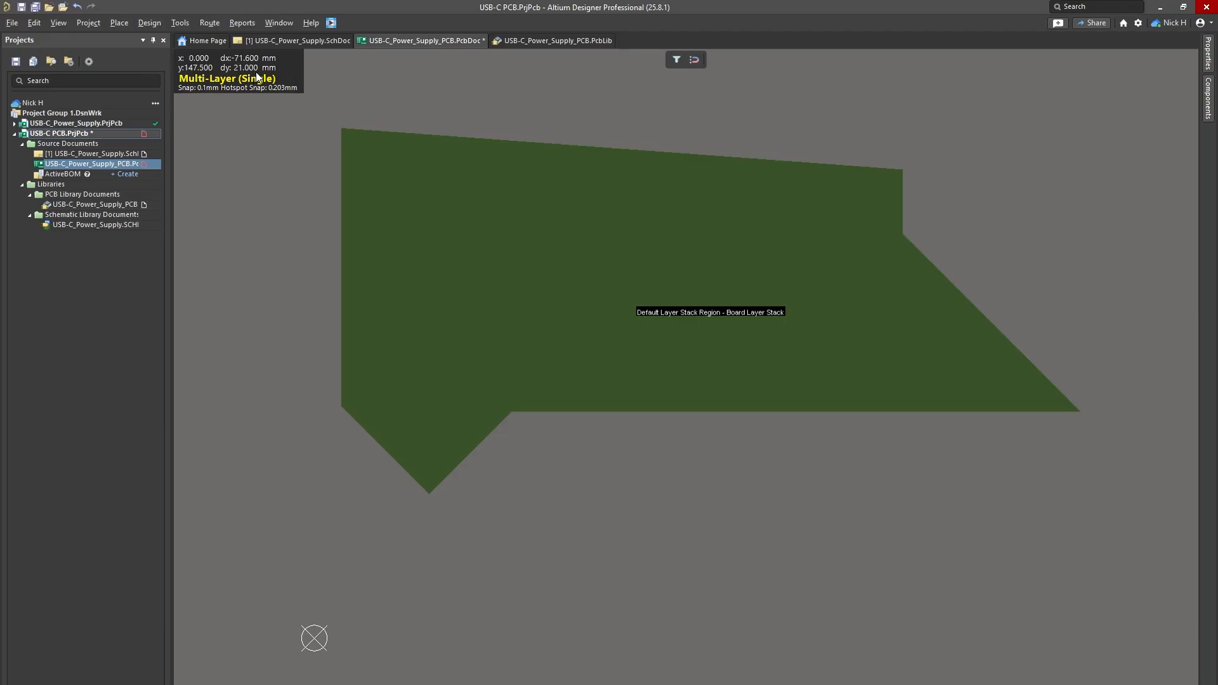
key("q")
key("q")
key("q")
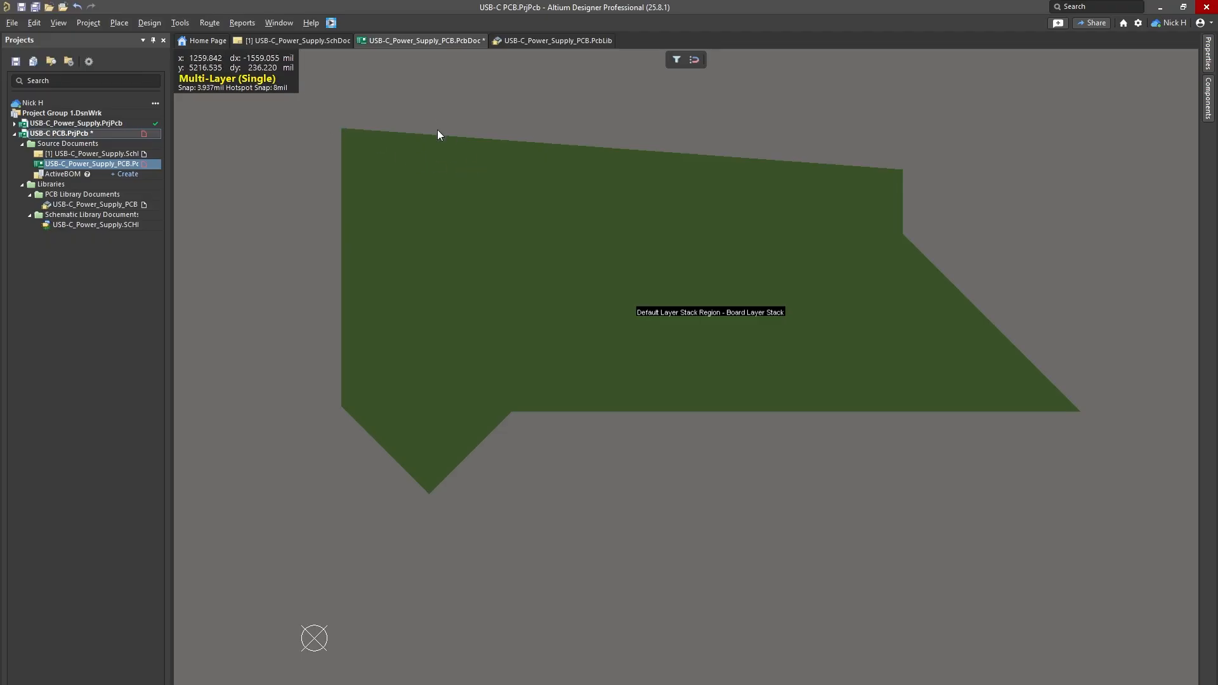
Step: Switch the units to millimetres and start redefining the board shape at the origin with a vertical left edge 50 mm long
key("q")
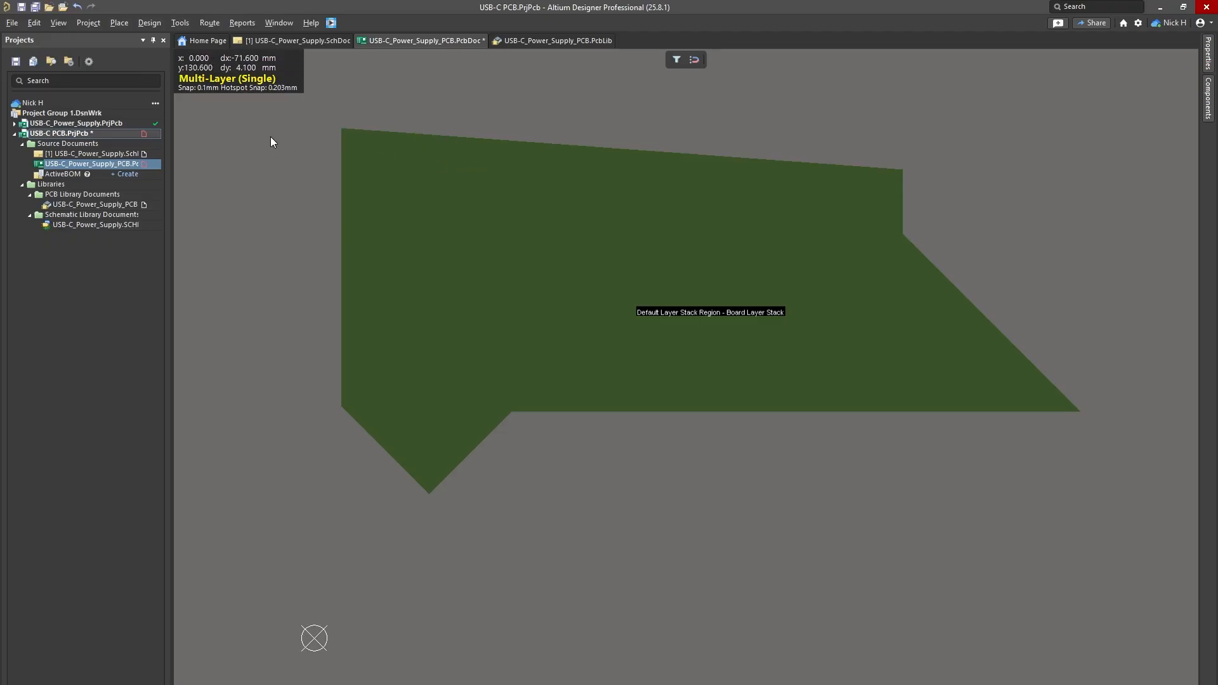
right_click_drag(302, 387, 454, 236)
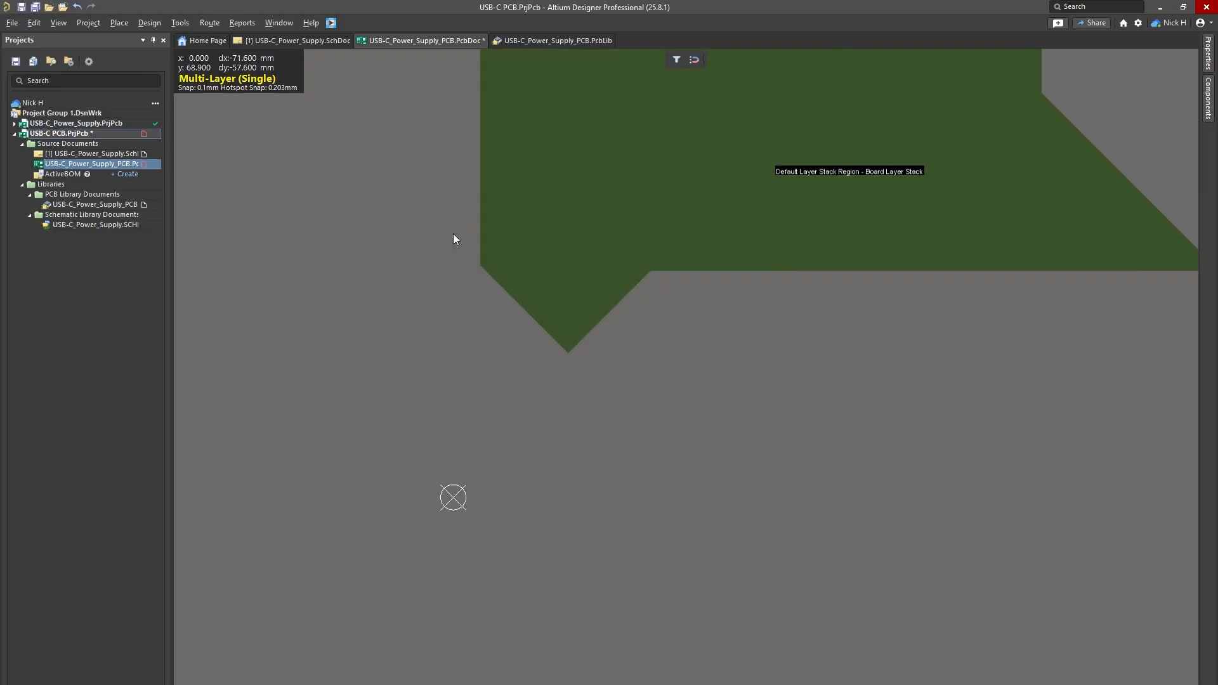
left_click(147, 23)
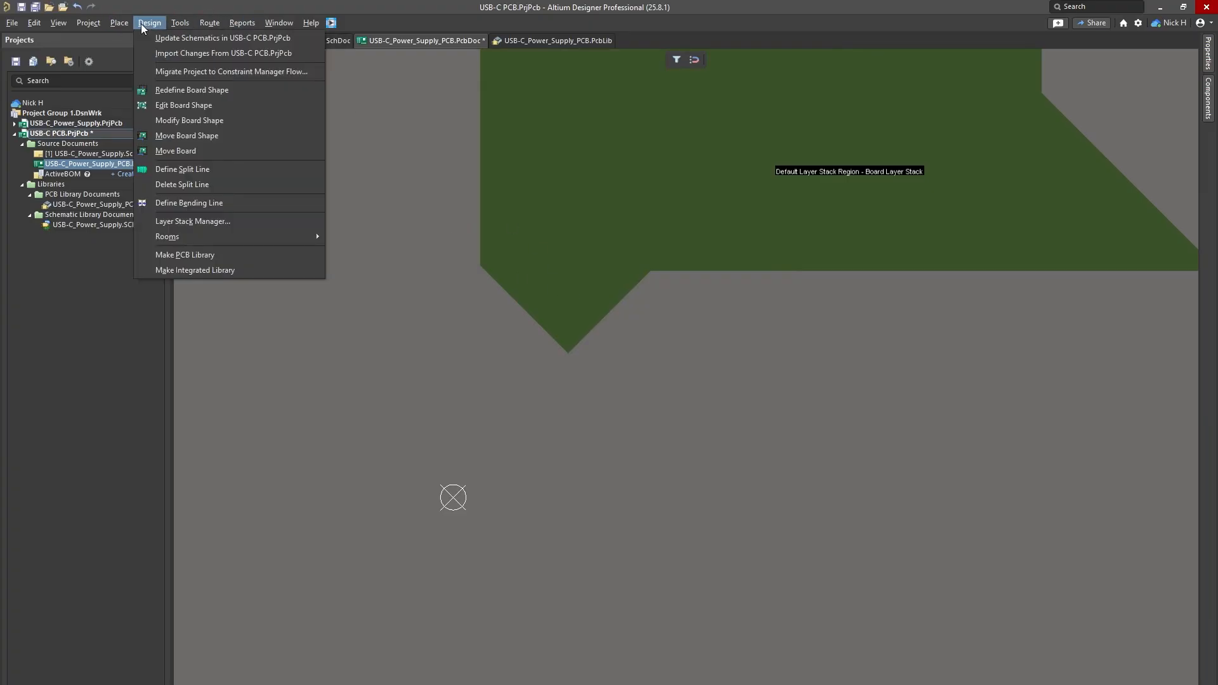
left_click(192, 90)
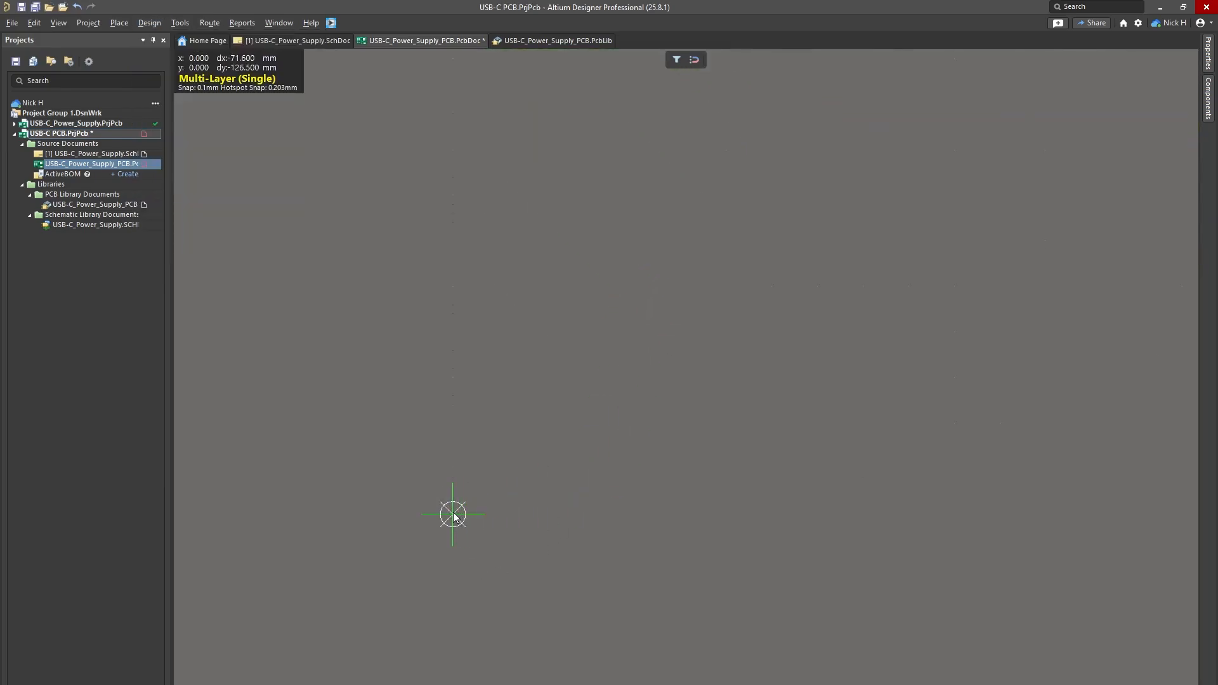
left_click(453, 514)
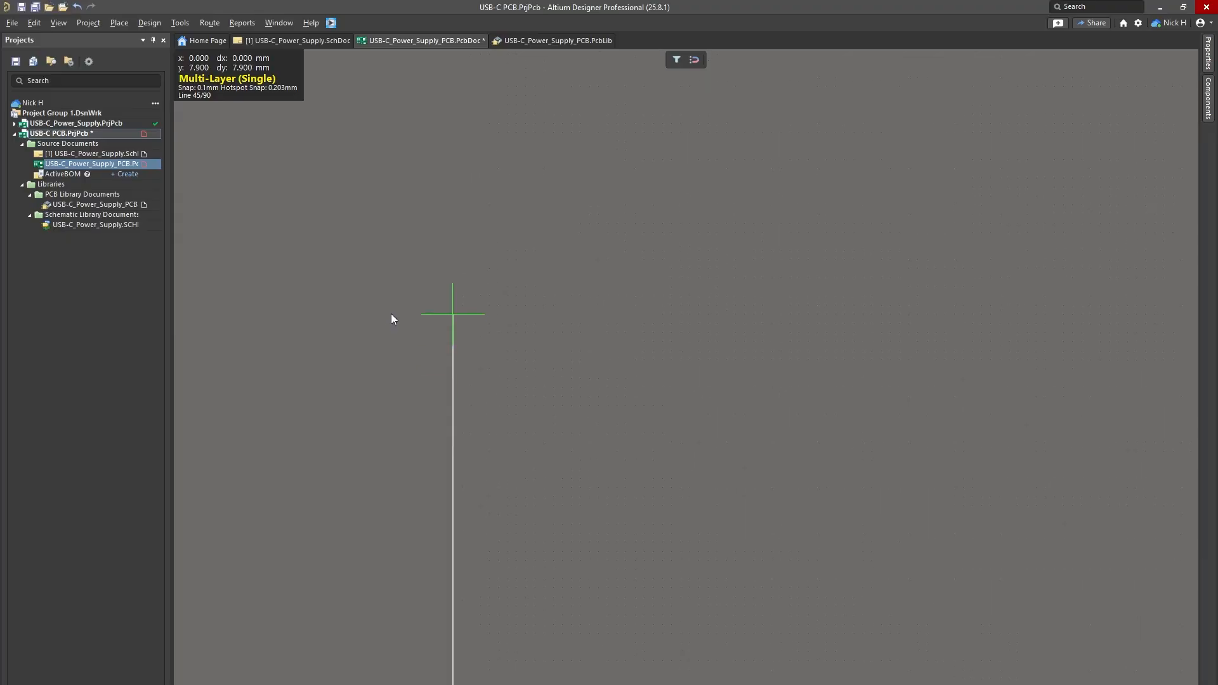
scroll(394, 302, "down", 3, "ctrl")
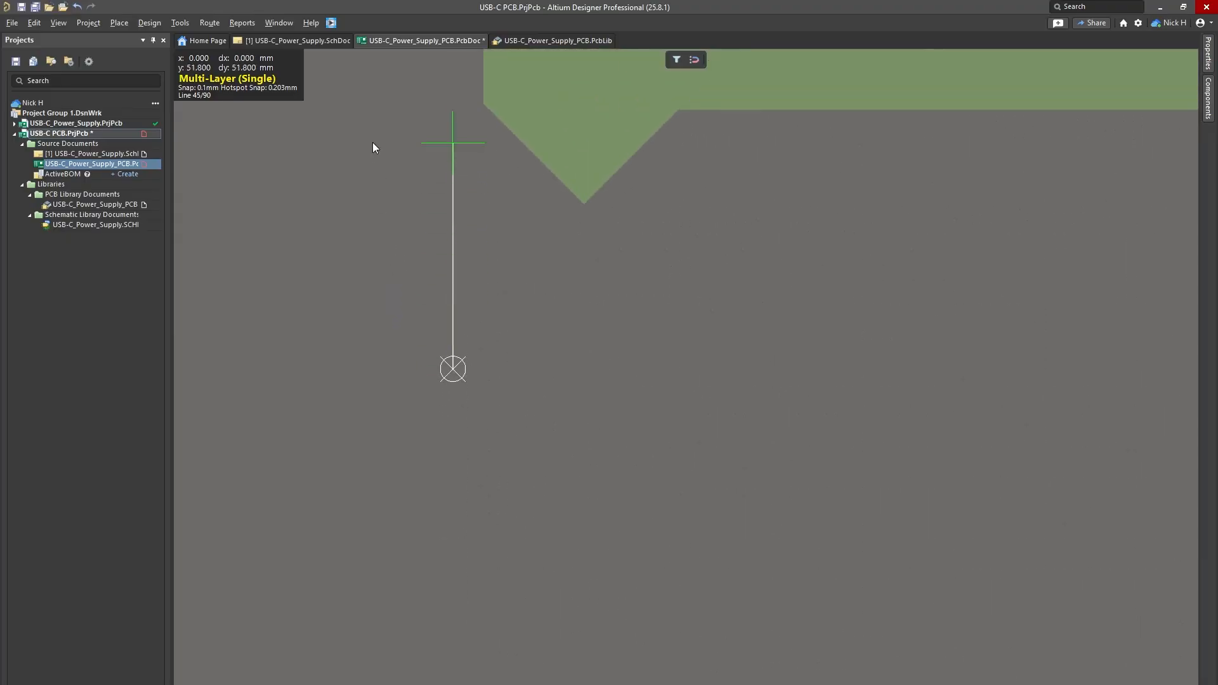
scroll(384, 175, "up", 5, "ctrl")
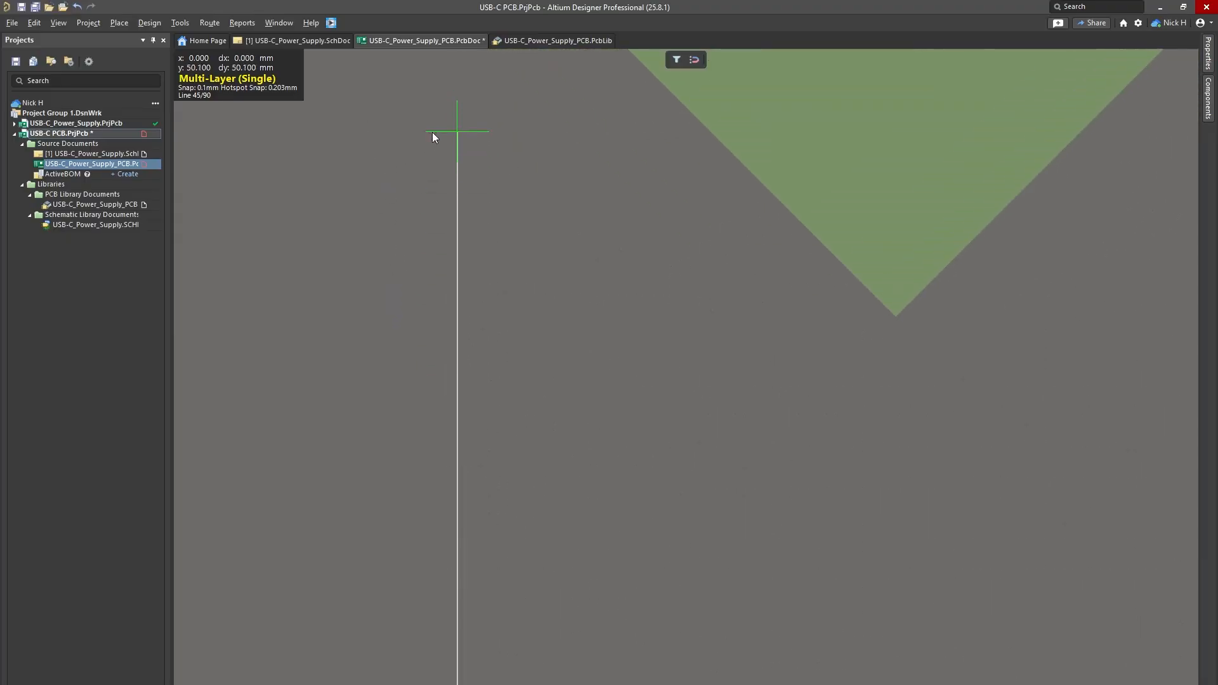
left_click(446, 176)
key("space")
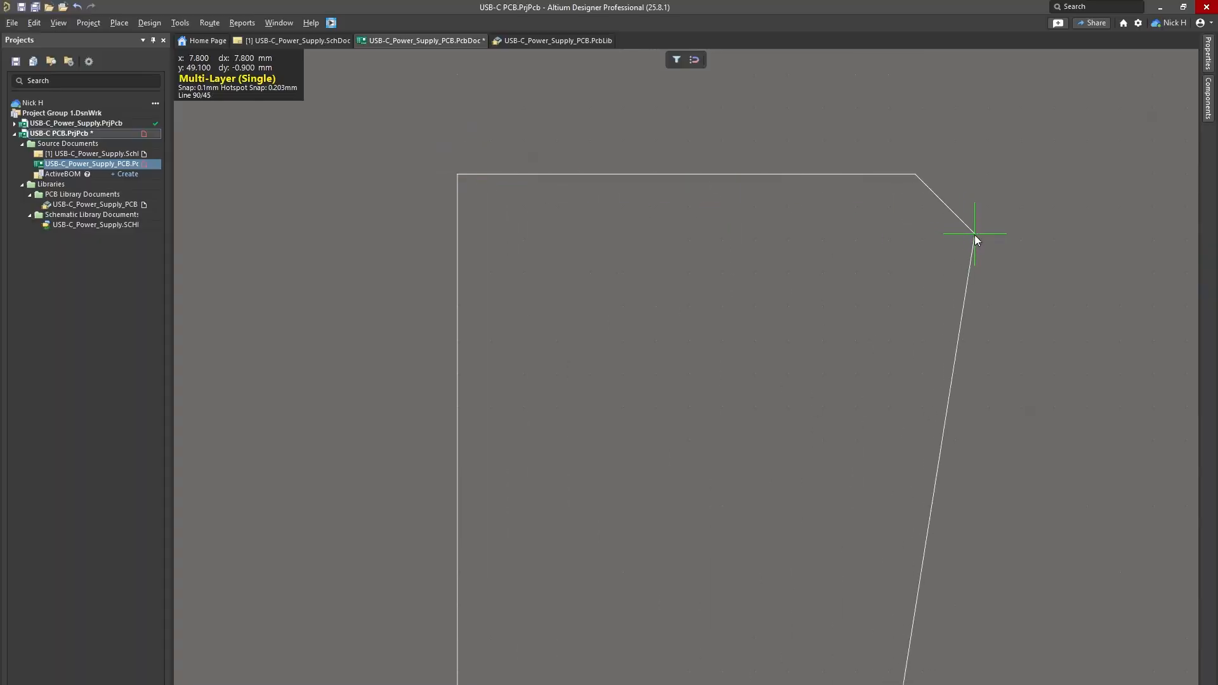
Step: Complete the board outline as a 100 mm by 50 mm rectangle with corners at (100, 50) and (100, 0)
scroll(968, 252, "down", 5, "ctrl")
right_click_drag(835, 280, 538, 270)
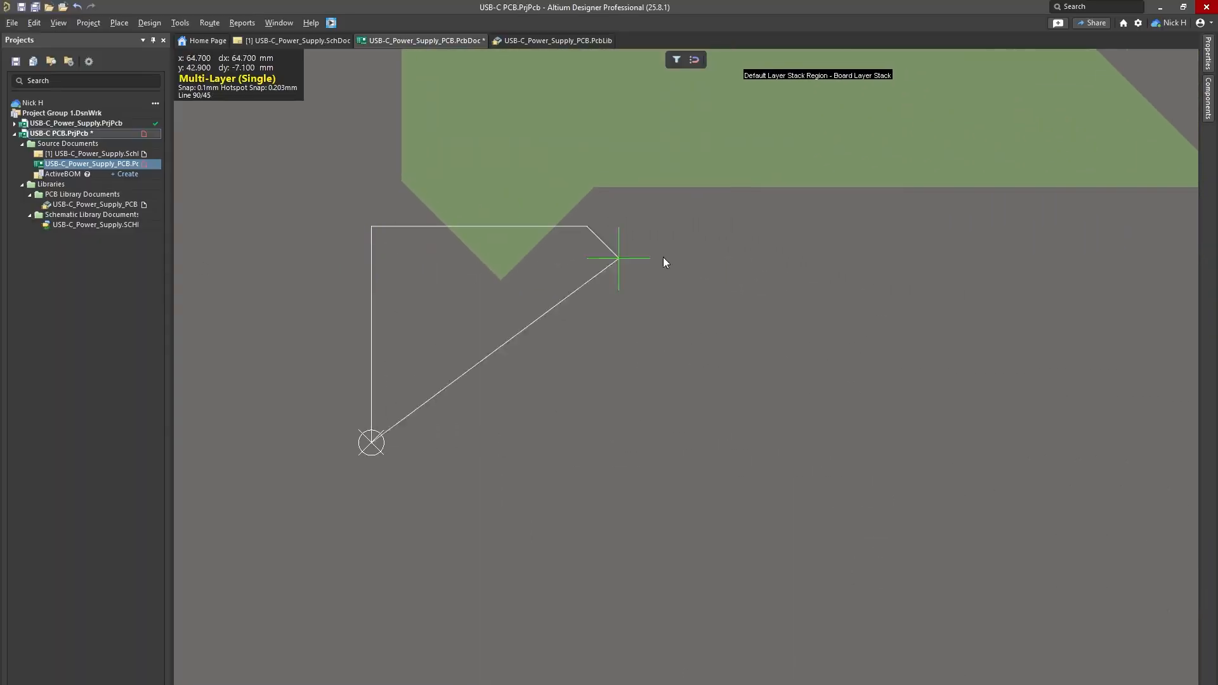
right_click_drag(1101, 222, 897, 214)
scroll(603, 165, "up", 4, "ctrl")
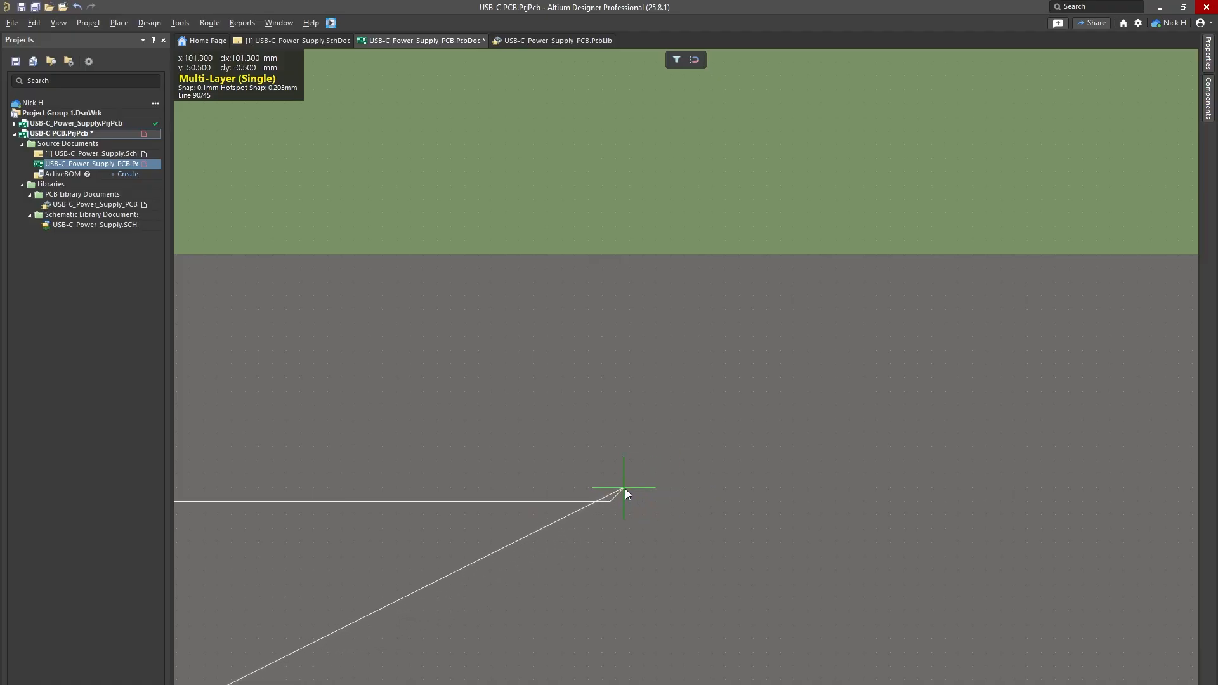
left_click(589, 501)
scroll(590, 577, "down", 5)
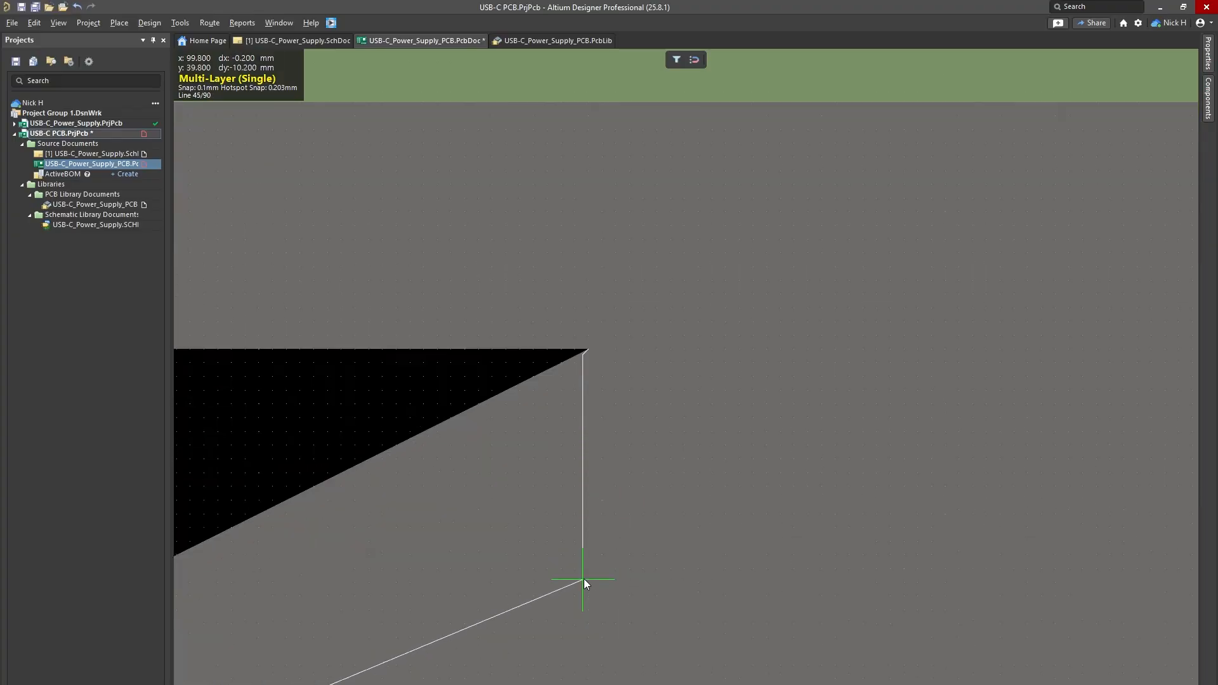
scroll(589, 580, "down", 15)
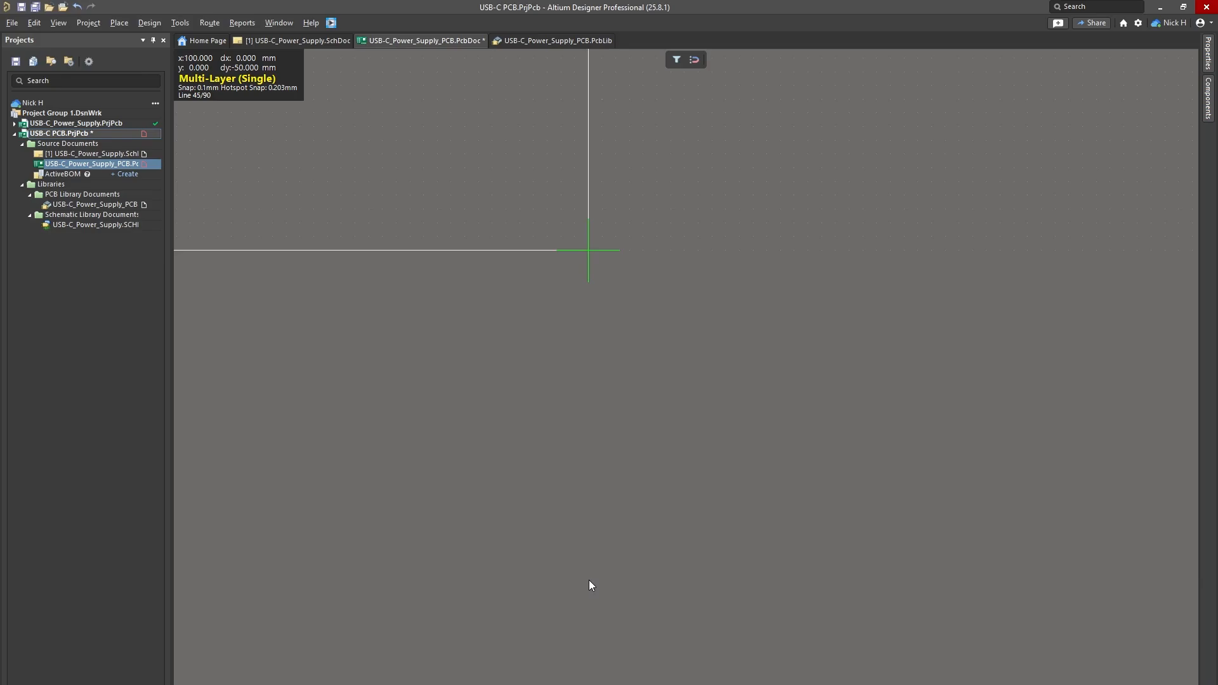
key("Return")
right_click(586, 574)
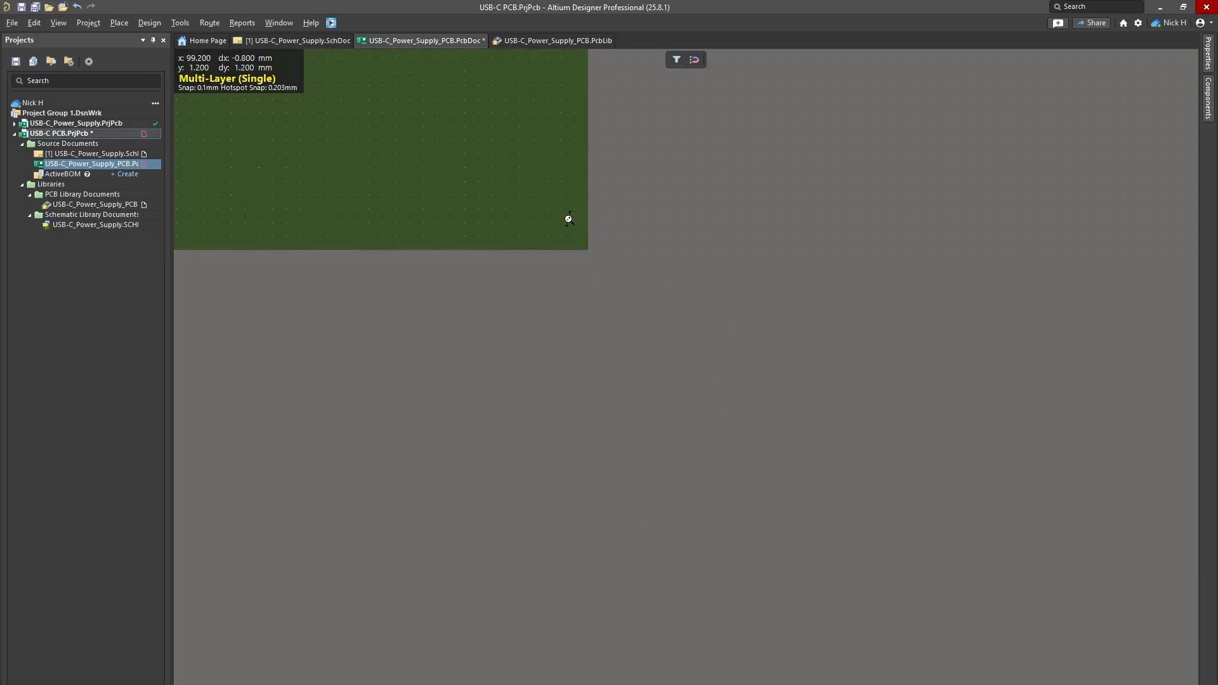
scroll(565, 215, "down", 6, "ctrl")
right_click_drag(469, 231, 620, 328)
key("ctrl+Page_Down")
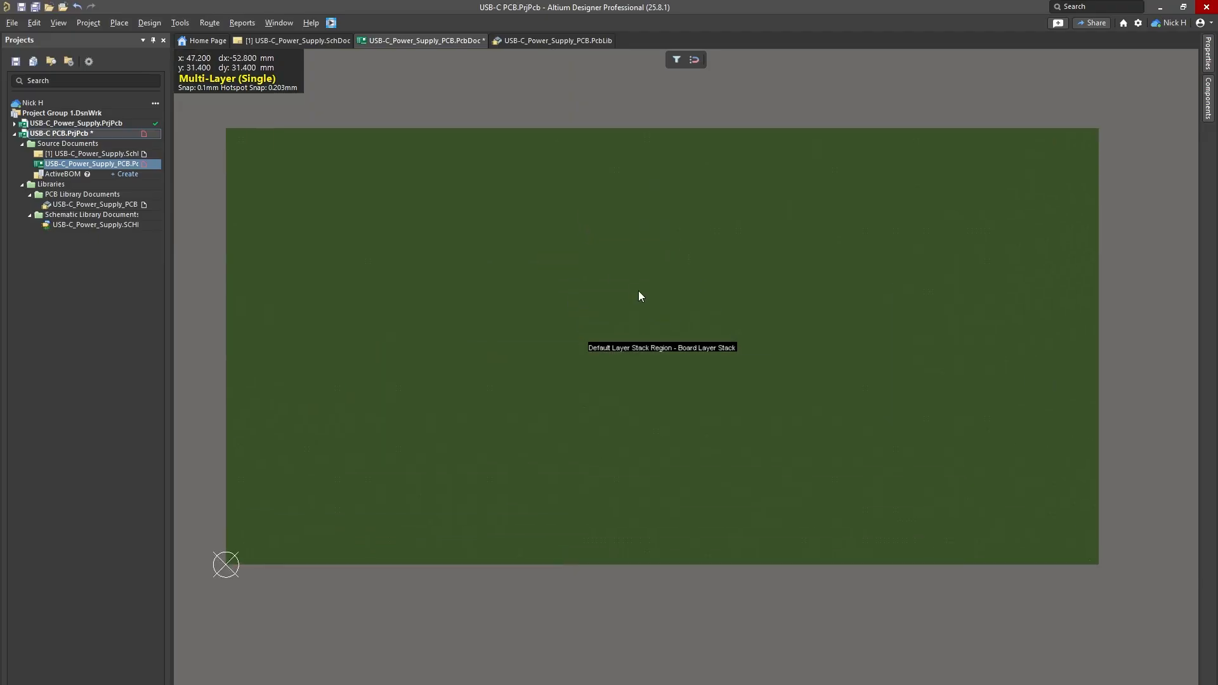
right_click_drag(431, 410, 503, 330)
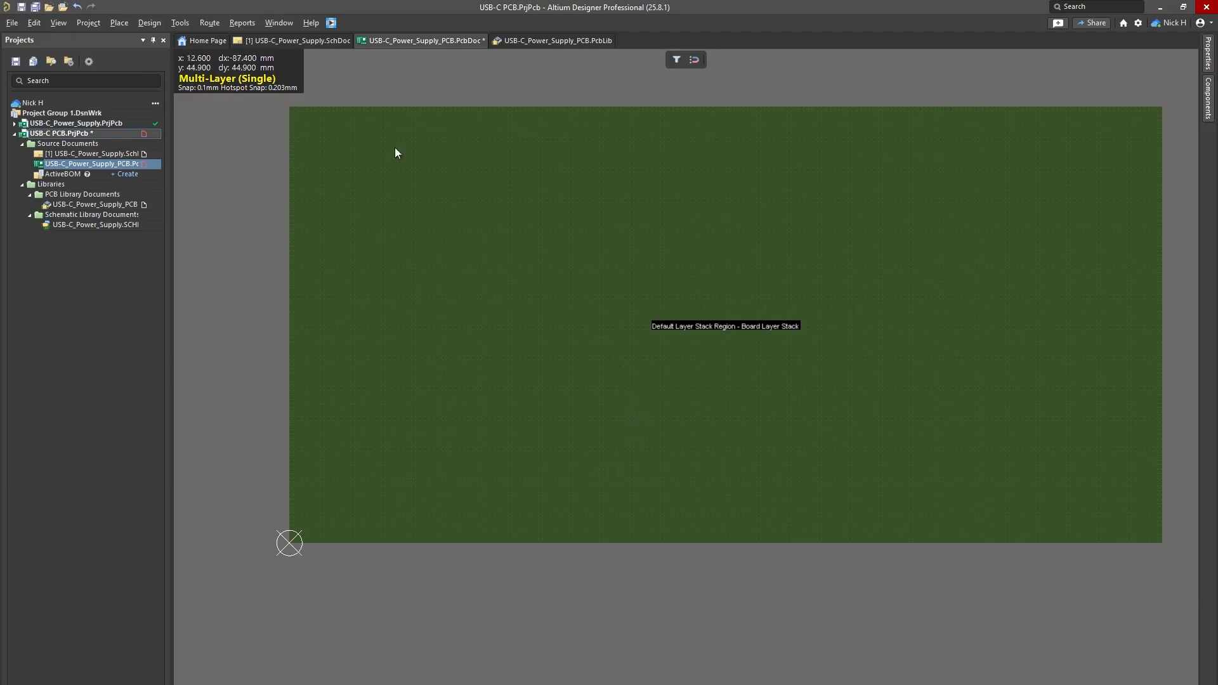
Step: Move the board about 13 mm right and 12 mm up from the origin and close the board region settings
left_click(150, 23)
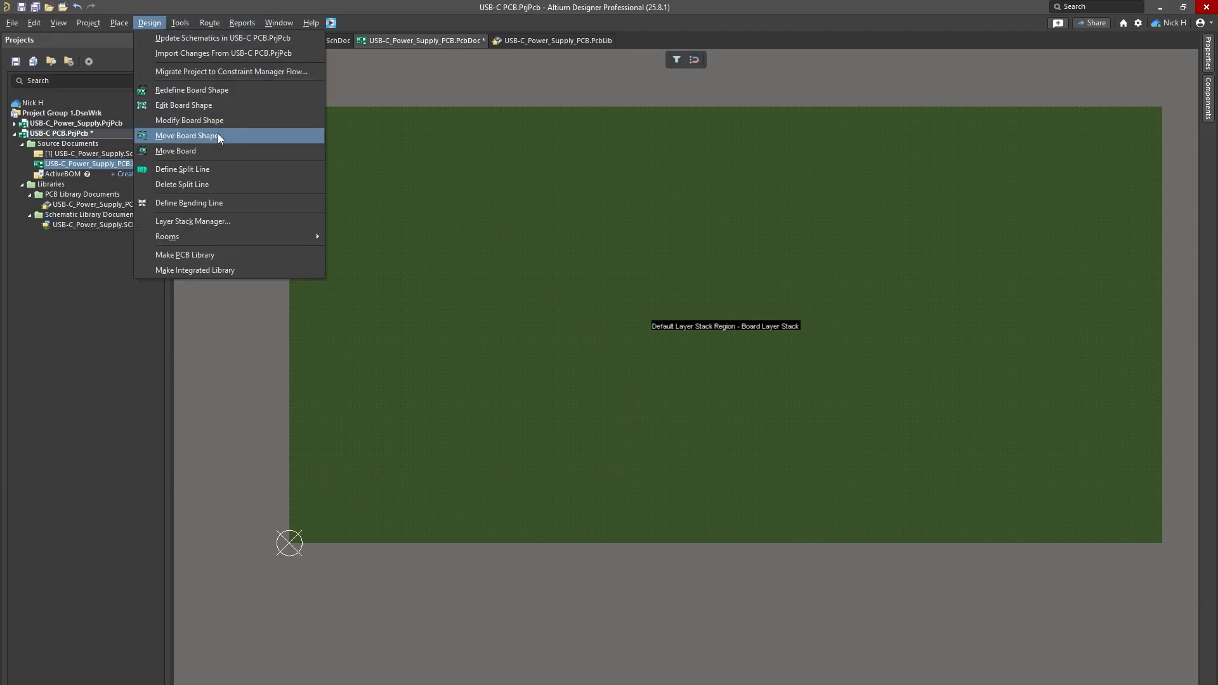
left_click(213, 151)
scroll(462, 49, "down", 3, "ctrl")
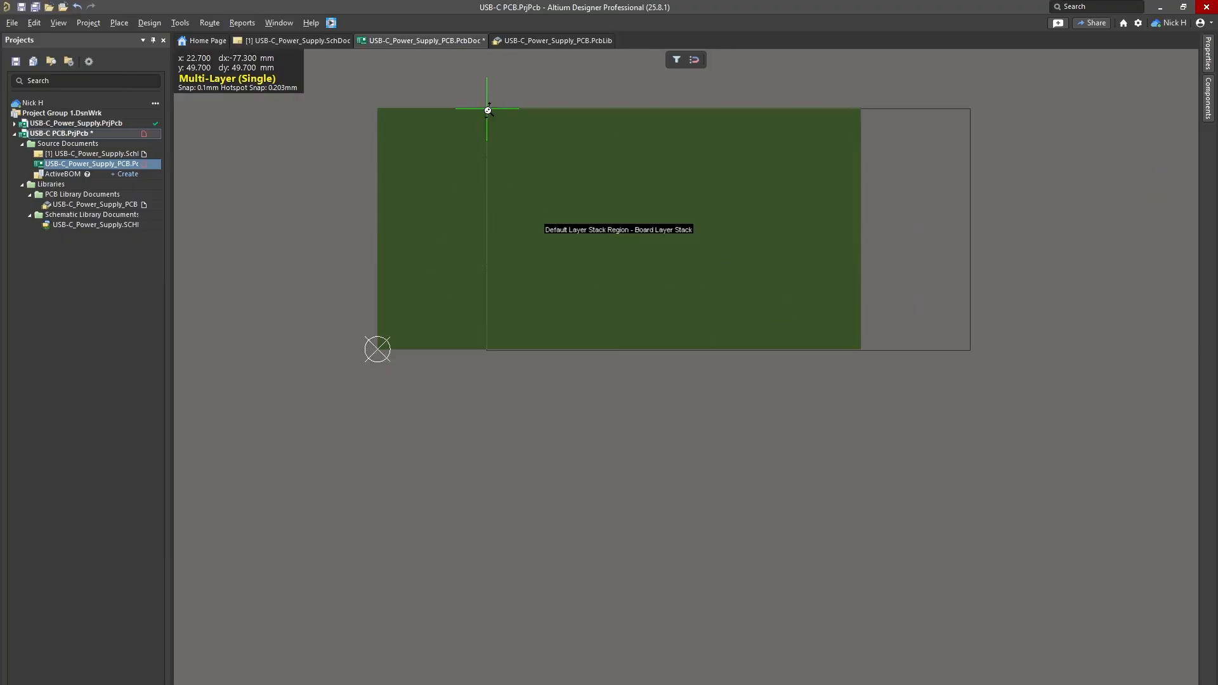
left_click(440, 51)
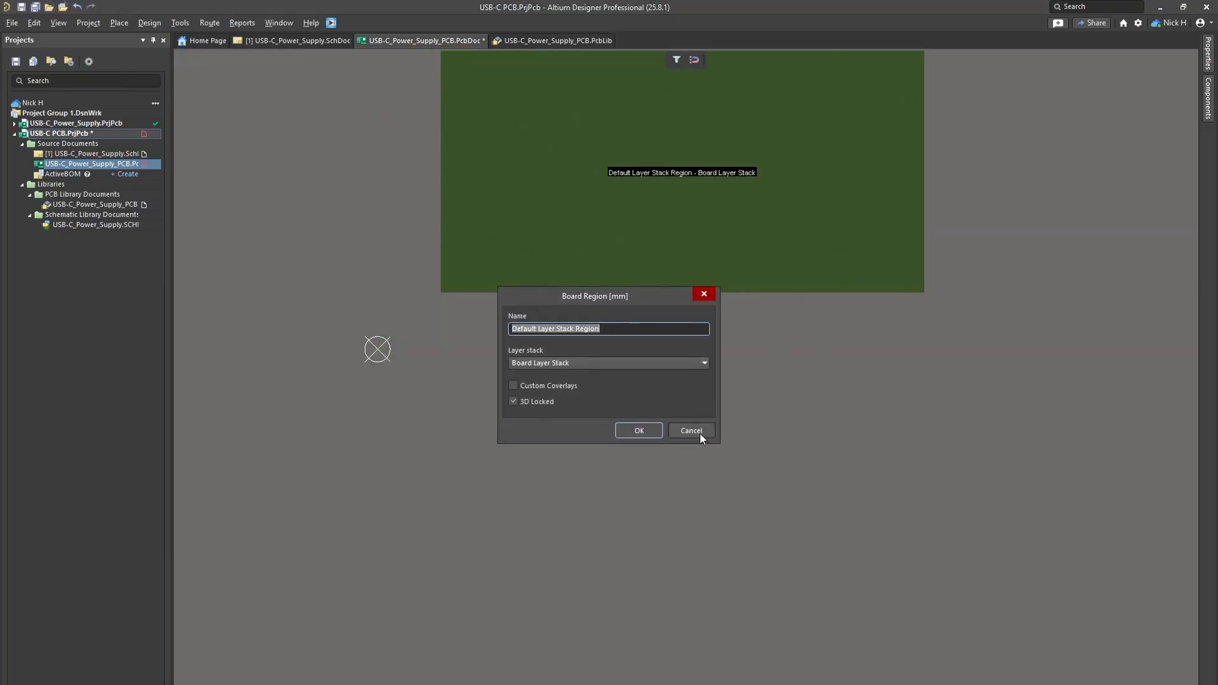
left_click(637, 430)
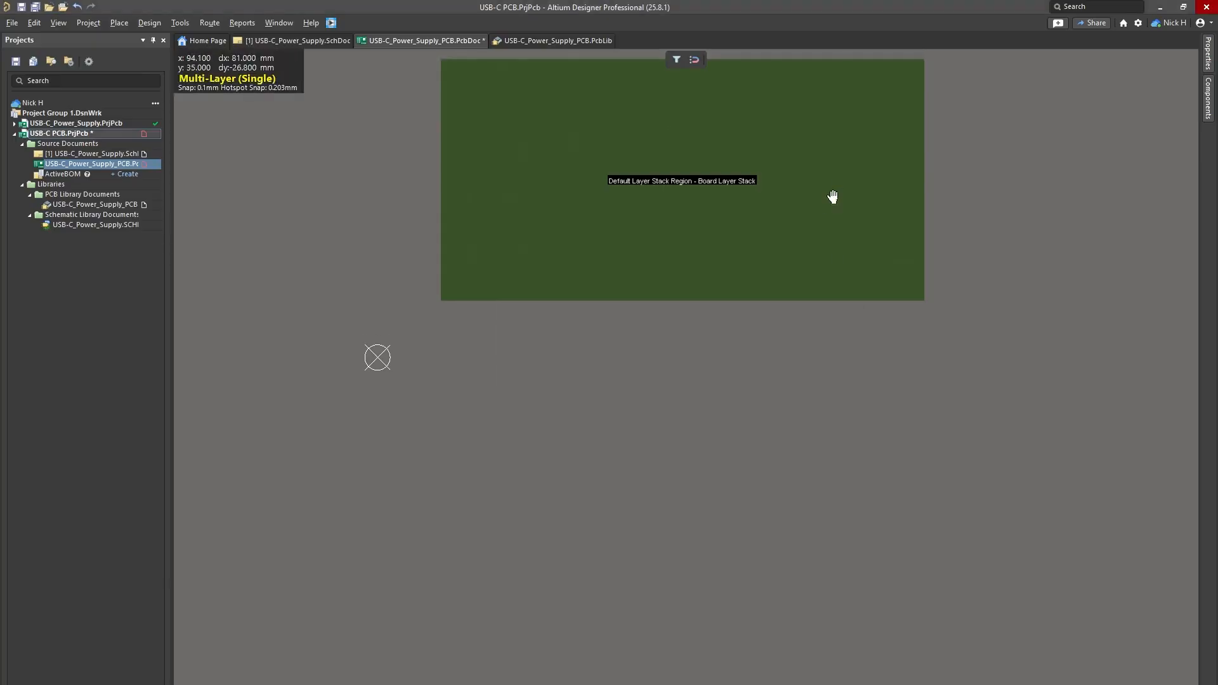
scroll(845, 324, "up", 1, "ctrl")
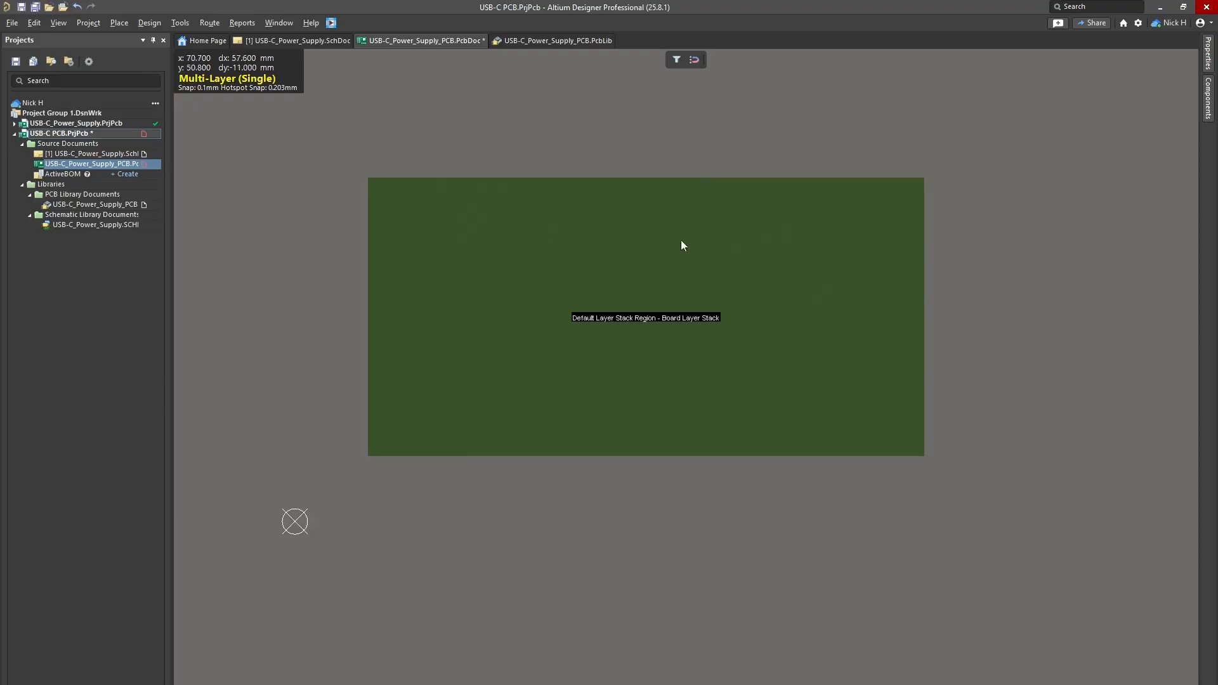
Step: View the relocated rectangular board in 2D layout mode and return to Board Planning Mode
key("2")
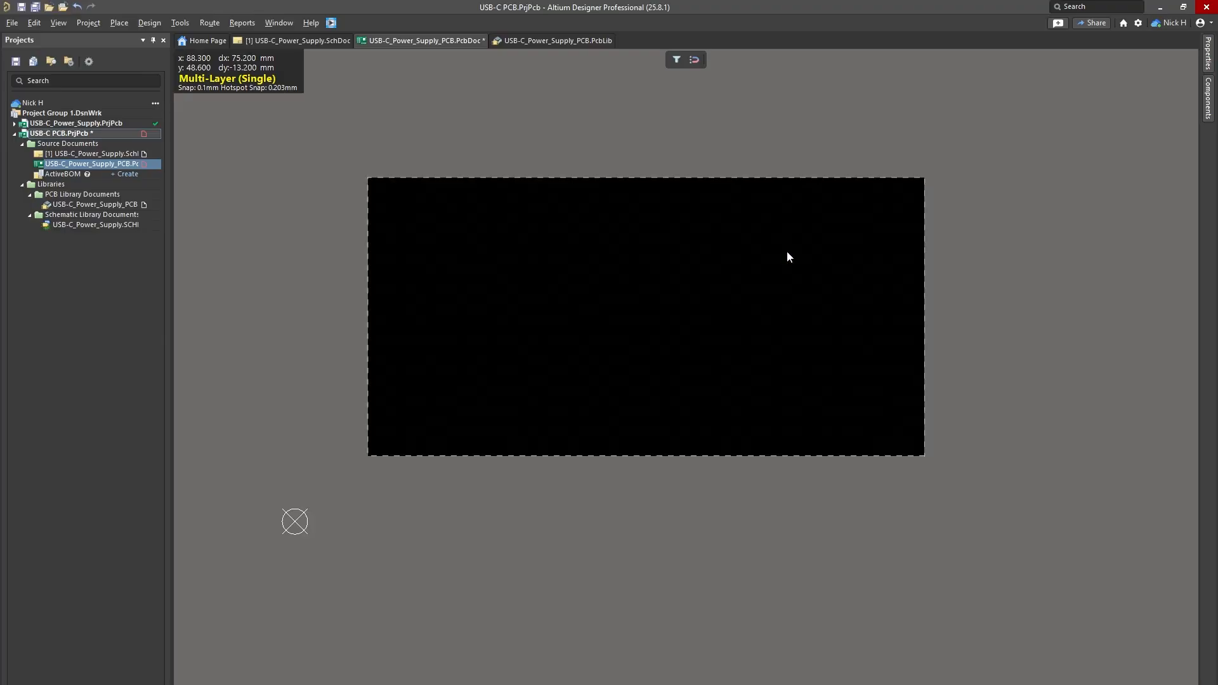
key("1")
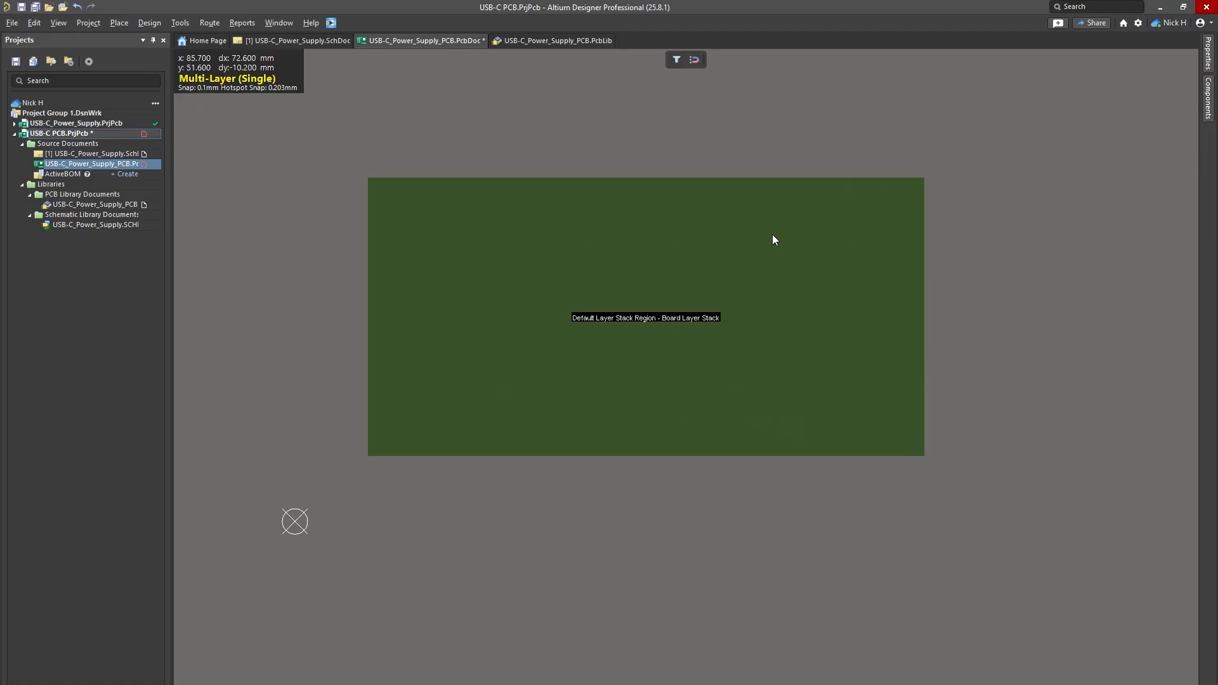
left_click(150, 23)
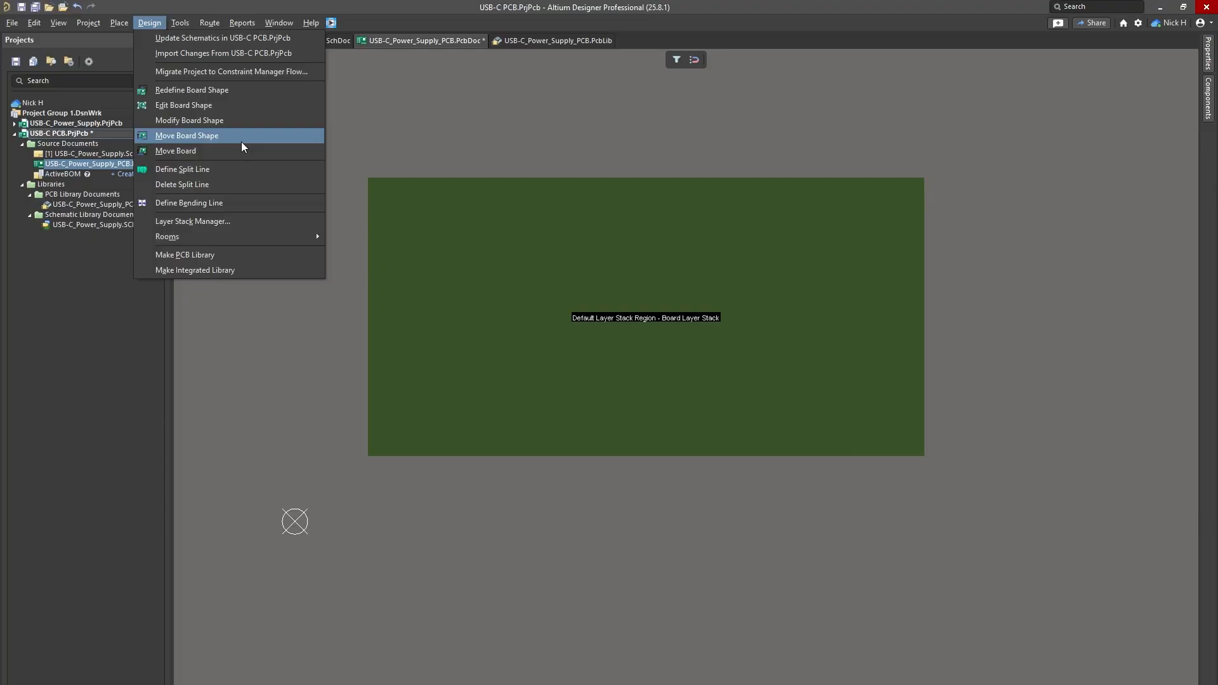
left_click(299, 122)
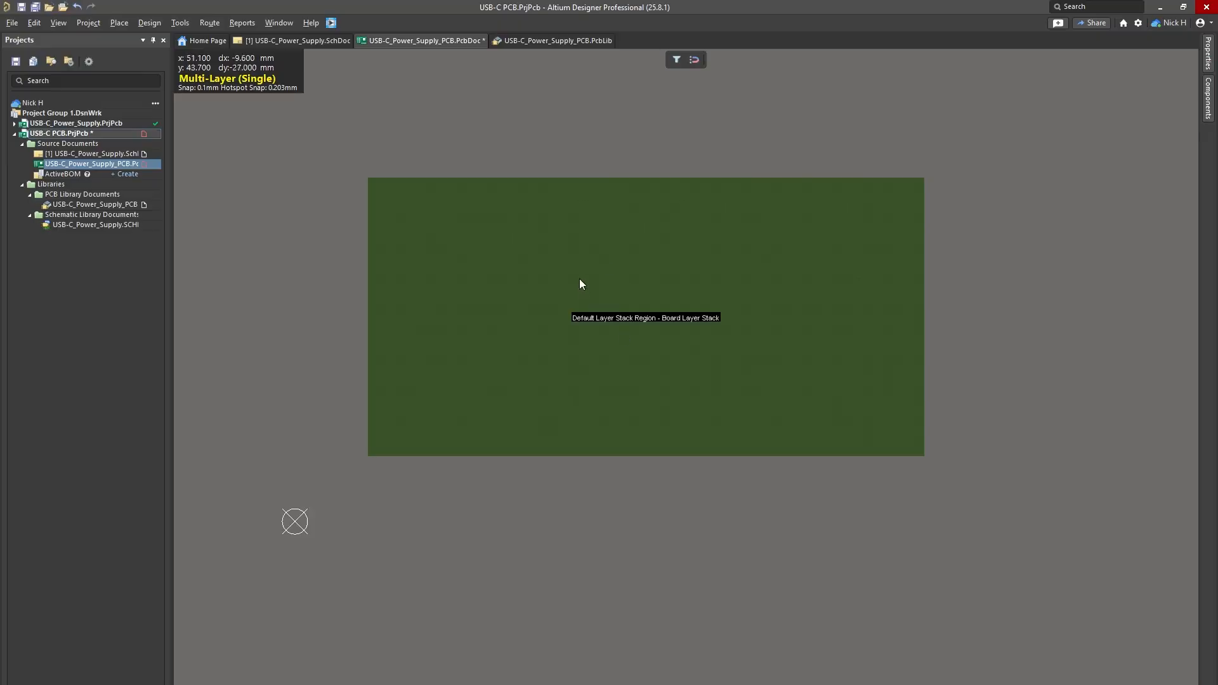
scroll(518, 111, "down", 1, "ctrl")
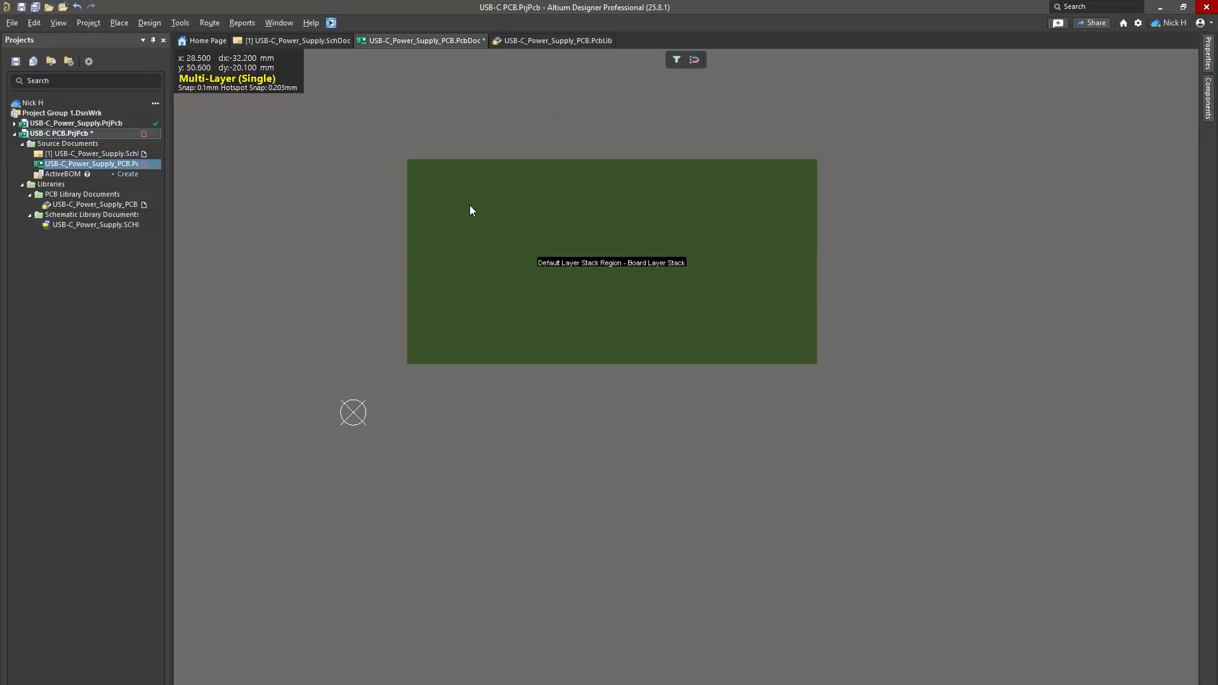
Step: Display the rectangular board in 2D layout mode and cycle to the neighbouring layer and back to the Top Layer
key("2")
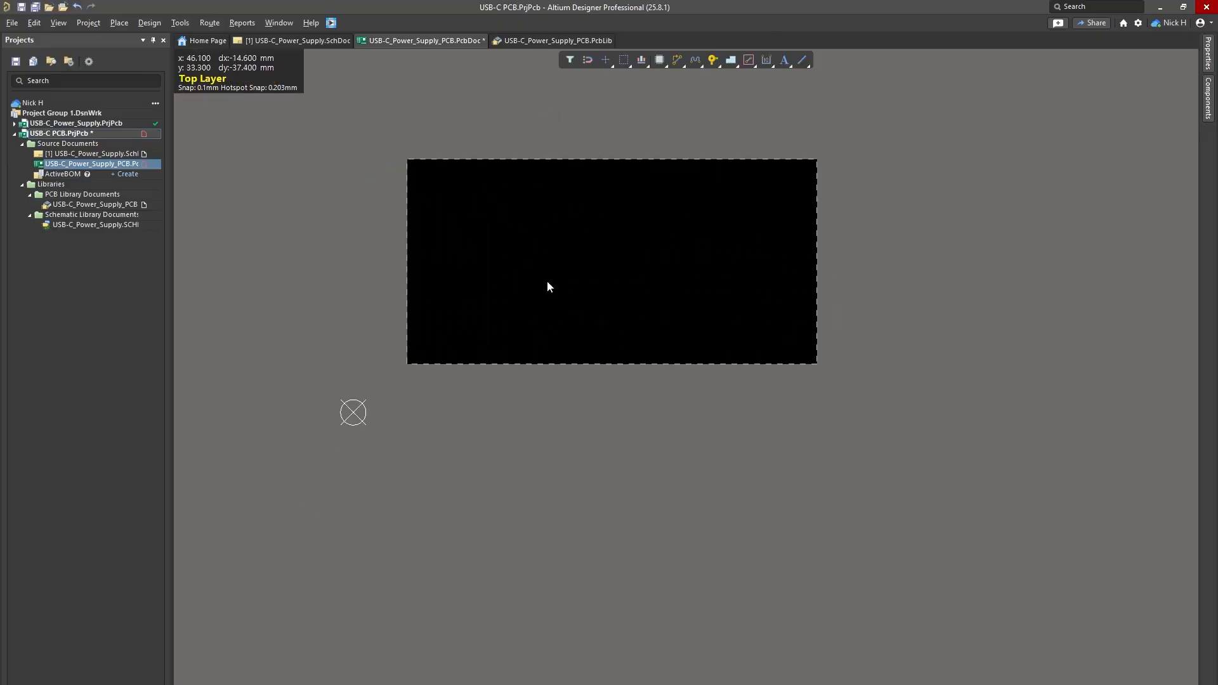
scroll(633, 325, "up", 1, "ctrl")
scroll(715, 364, "up", 1)
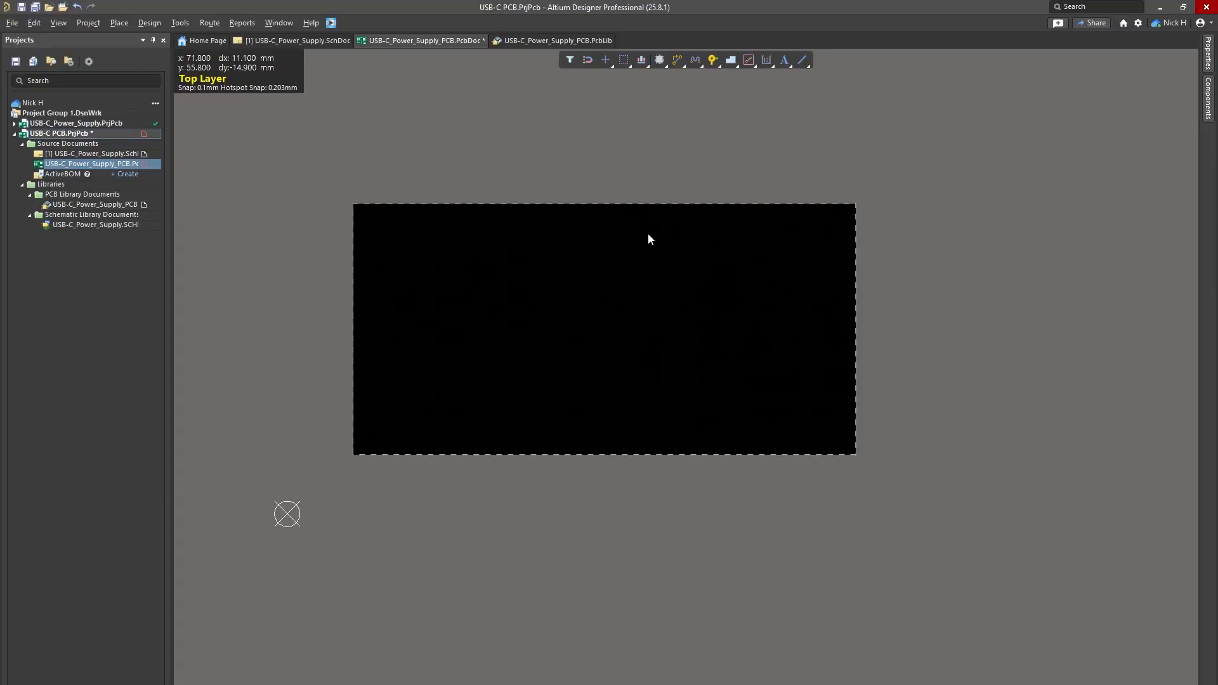
right_click_drag(525, 272, 374, 291)
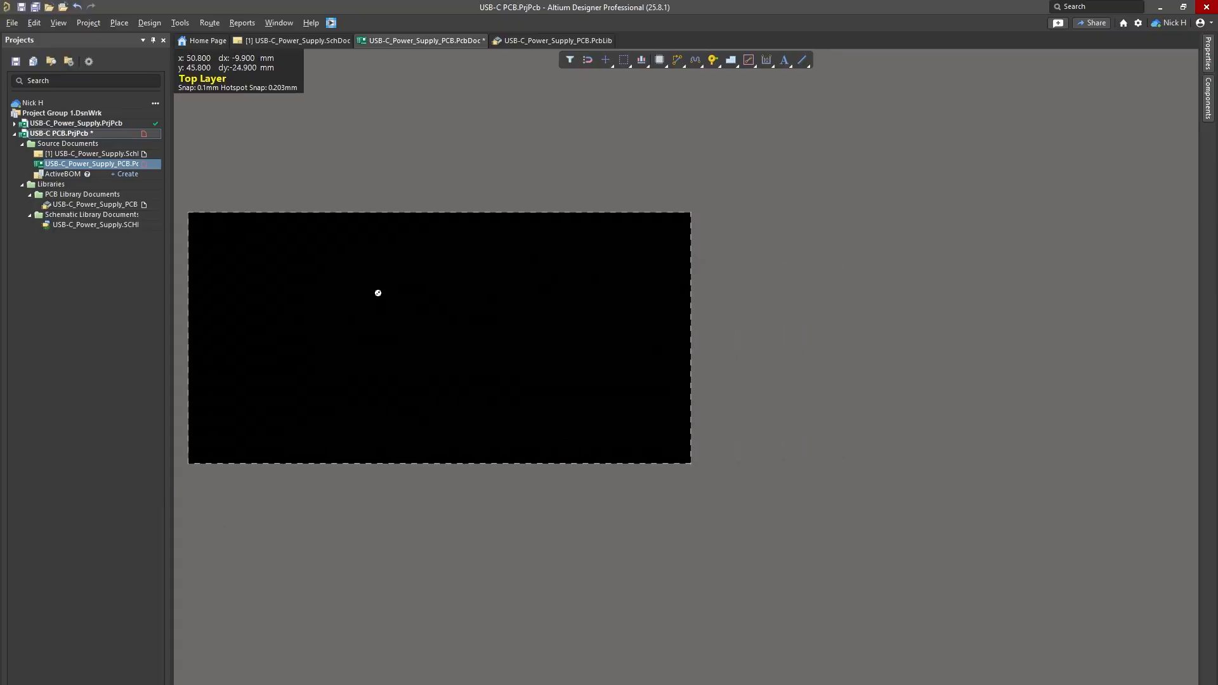
scroll(375, 291, "up", 2, "ctrl")
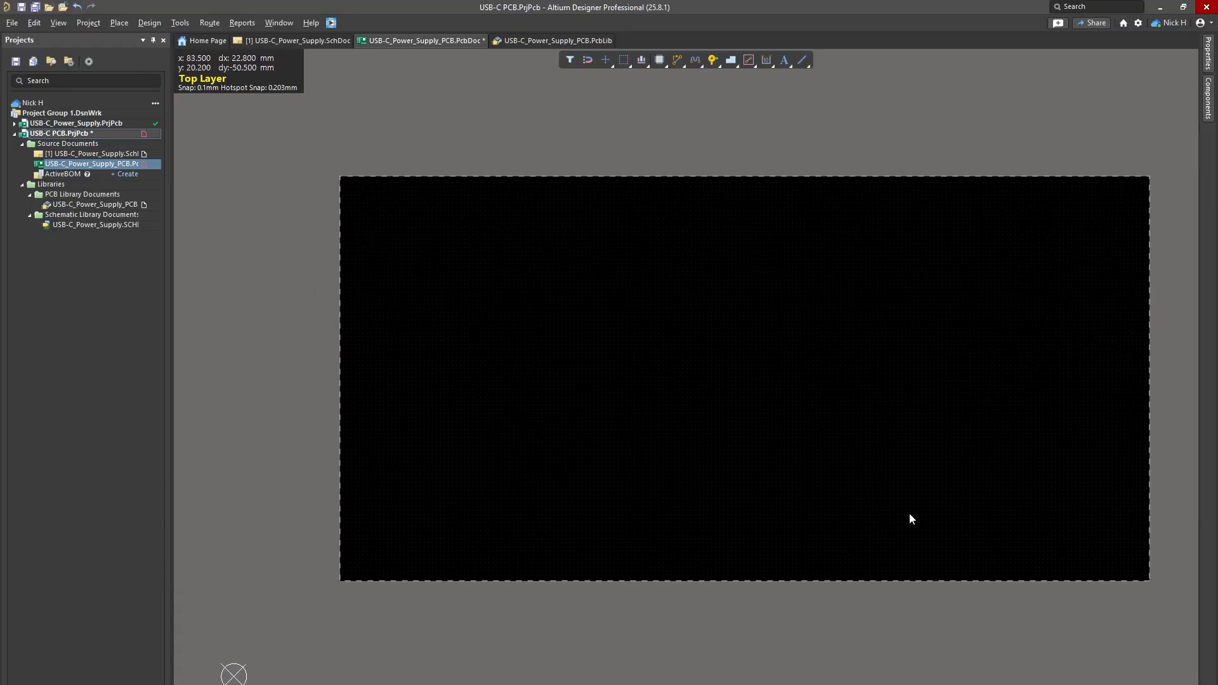
key("minus")
key("plus")
Step: Show the board in 3D layout mode and examine its surface and edges from several angles
key("3")
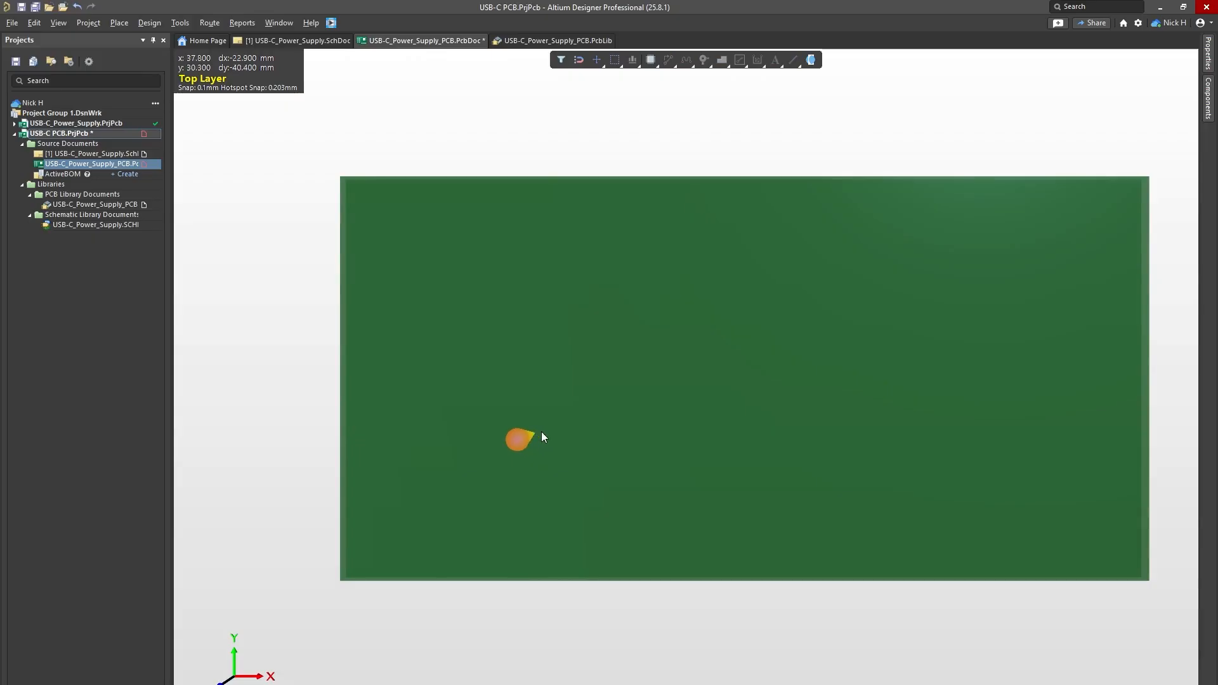
right_click_drag(713, 484, 628, 347)
right_click_drag(622, 412, 567, 412)
key("shift")
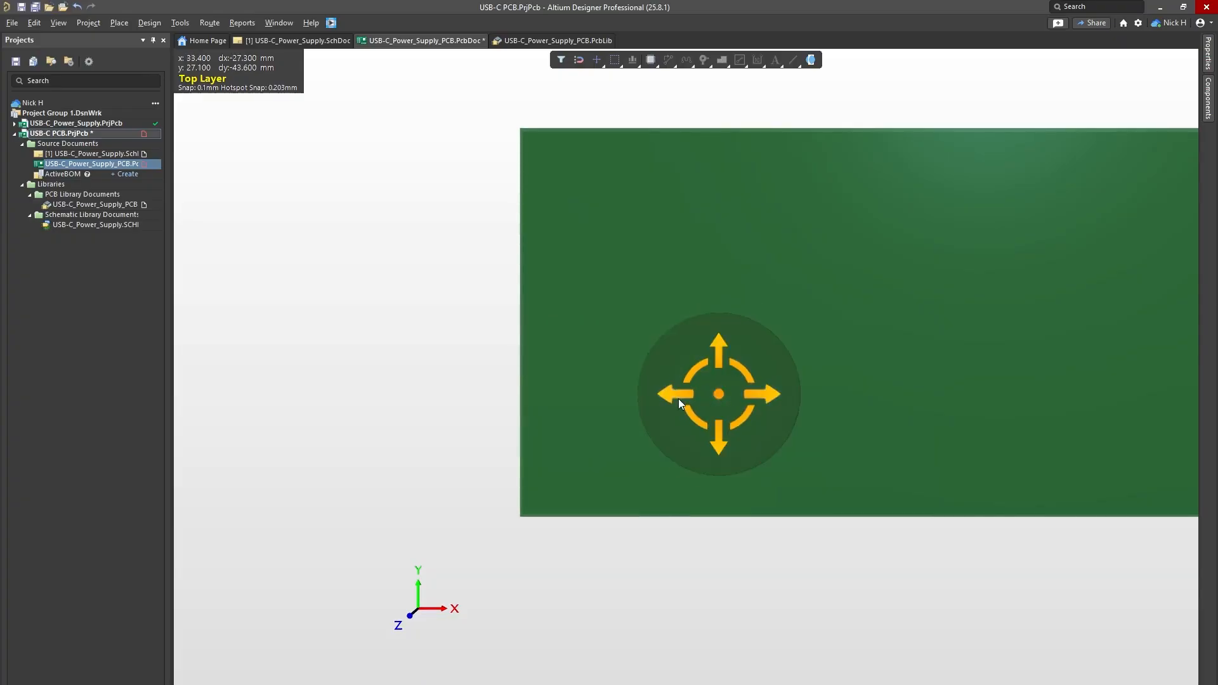
right_click_drag(675, 389, 604, 322, "shift")
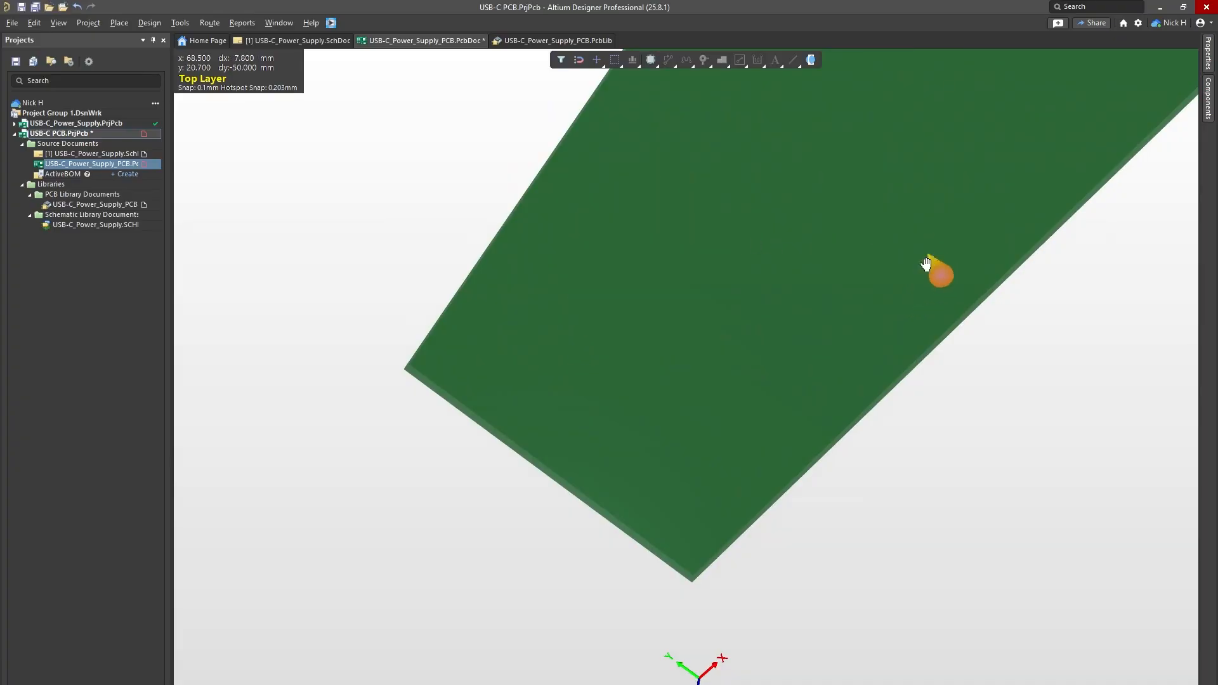
scroll(888, 260, "up", 2)
right_click_drag(877, 252, 508, 236, "shift")
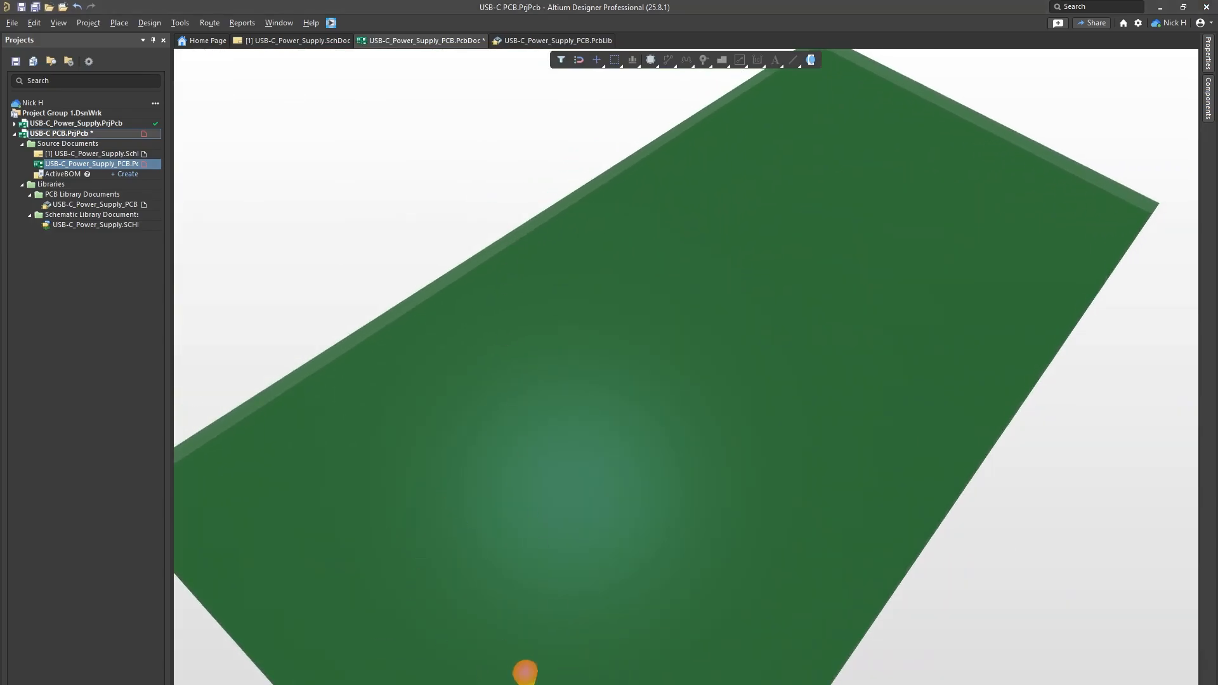
Step: Switch to the Week03 - F25 presentation in PowerPoint and browse the slide thumbnails to slide 20, Project Information
mouse_move(525, 682)
left_click(438, 660)
scroll(111, 581, "down", 10)
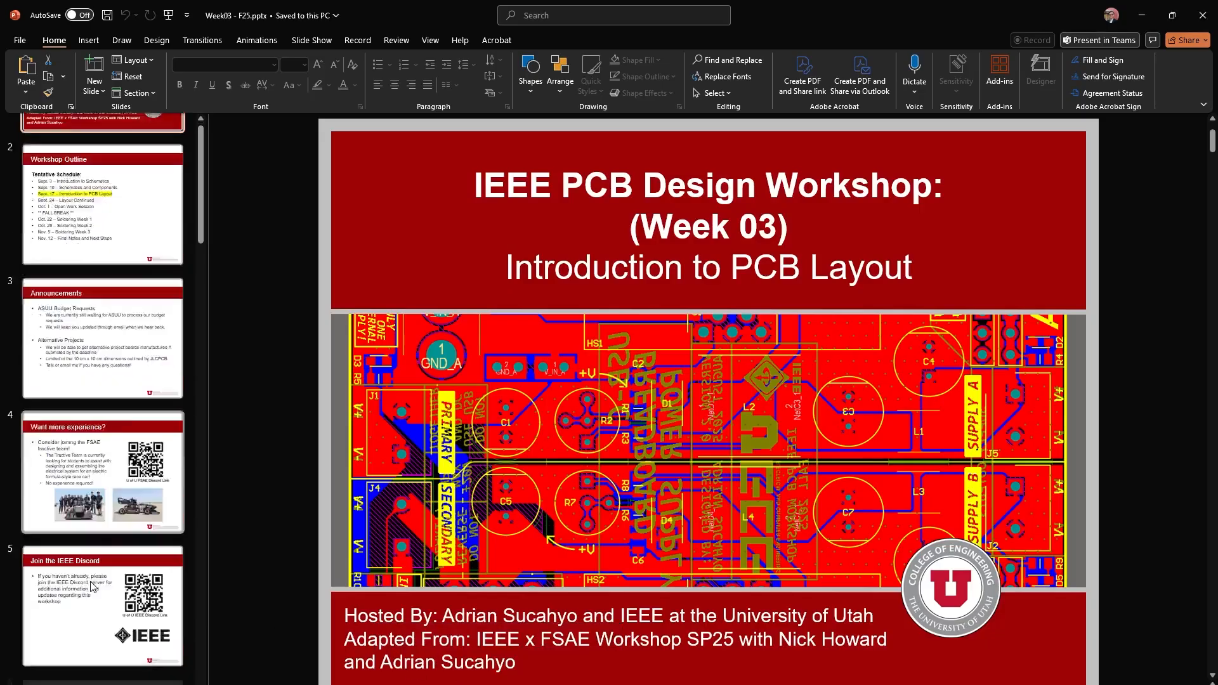
scroll(111, 581, "down", 15)
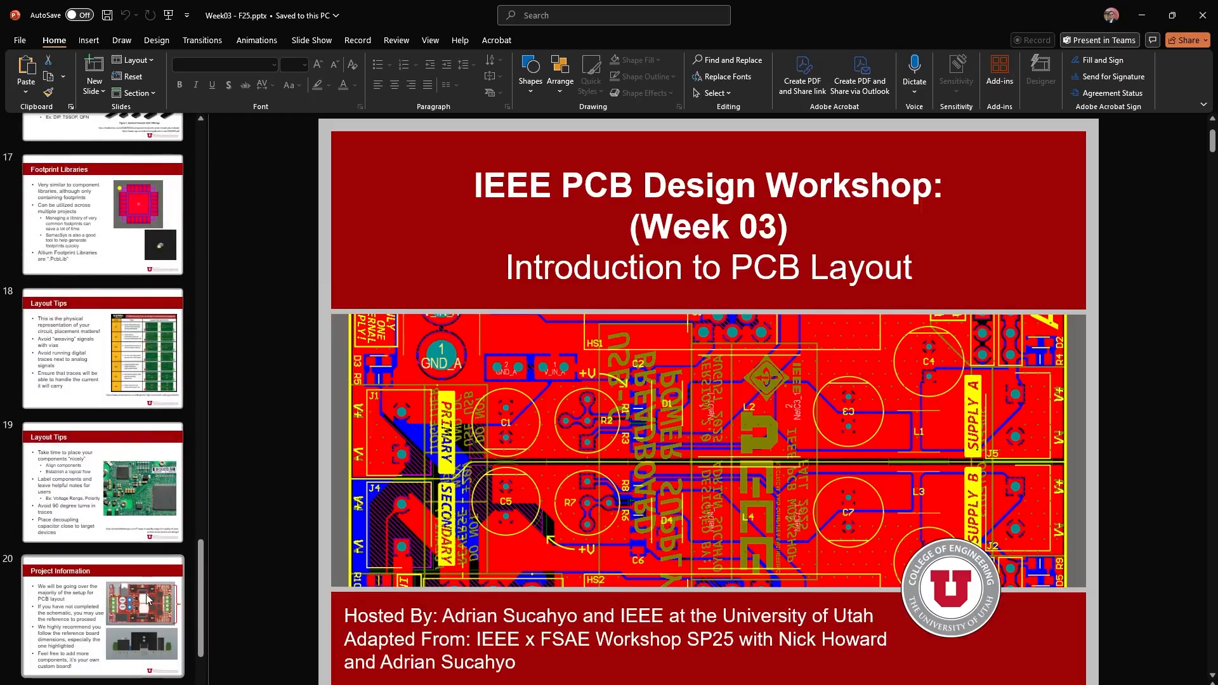
Step: View the Project Information slide, then switch back to Altium Designer and display the board in 2D layout mode
left_click(141, 603)
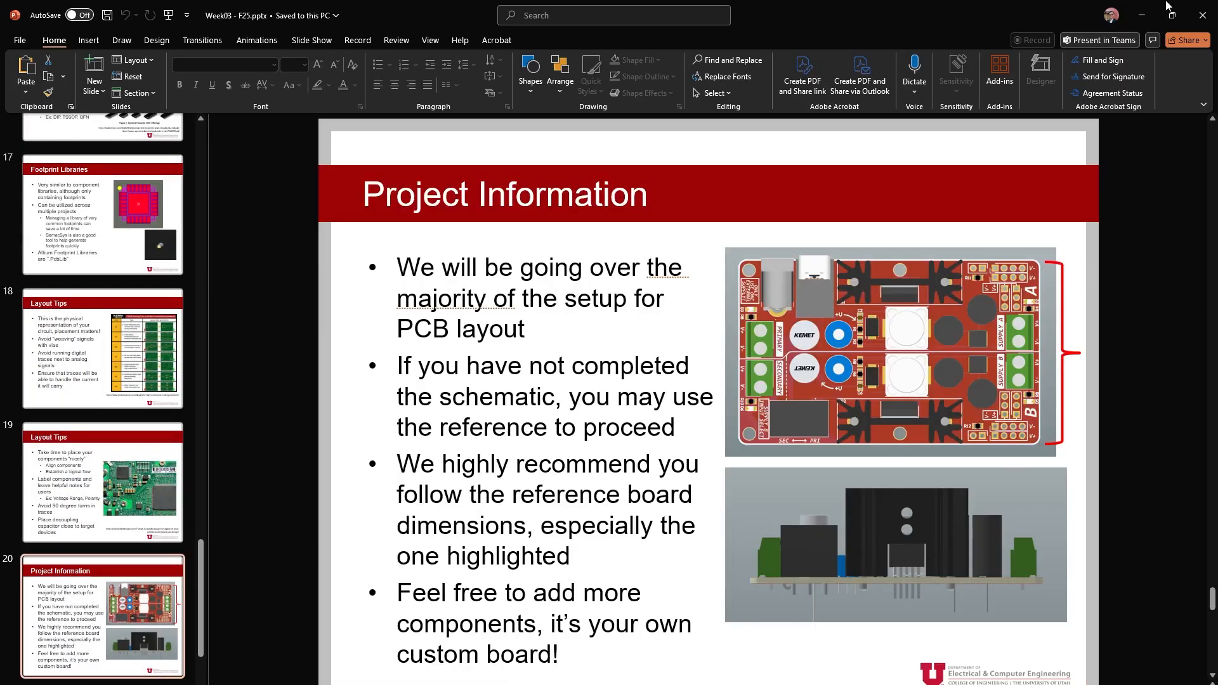
left_click(1142, 15)
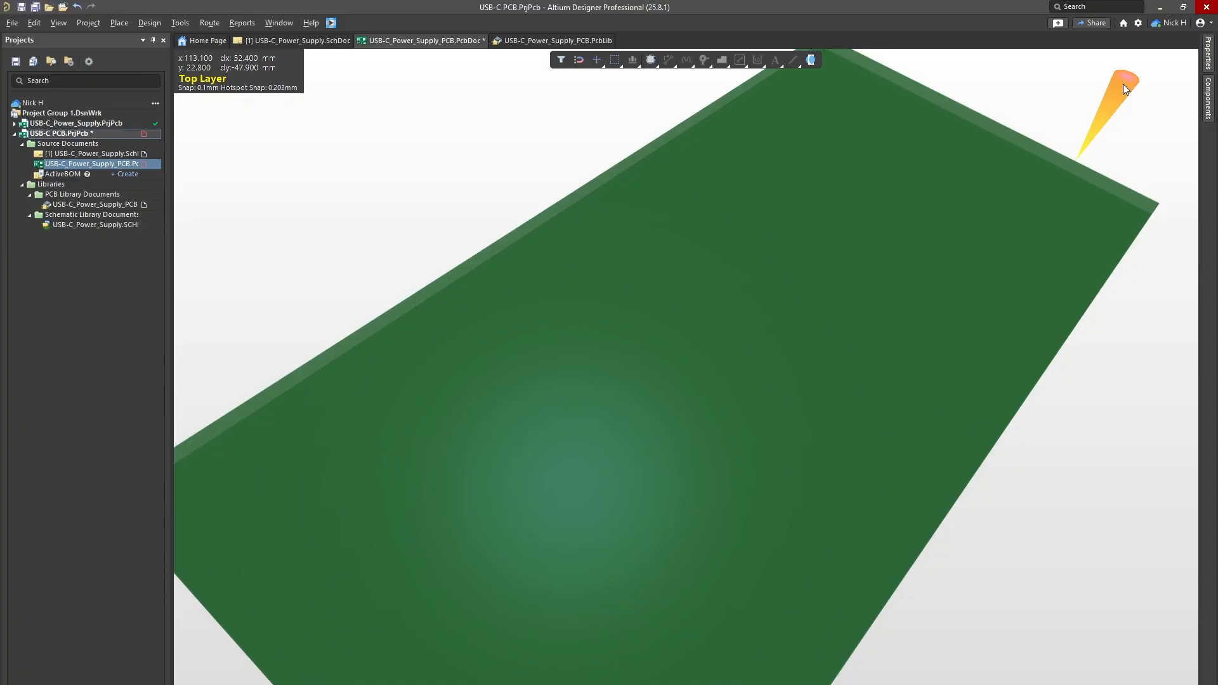
scroll(816, 299, "down", 2, "ctrl")
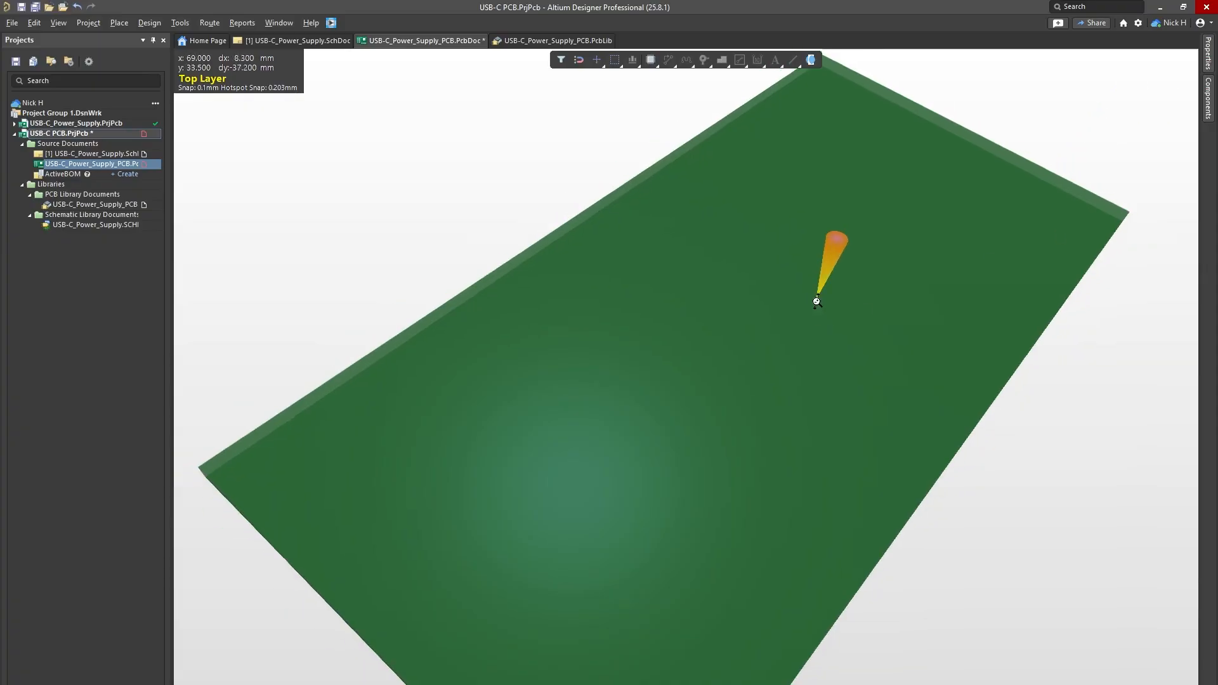
key("2")
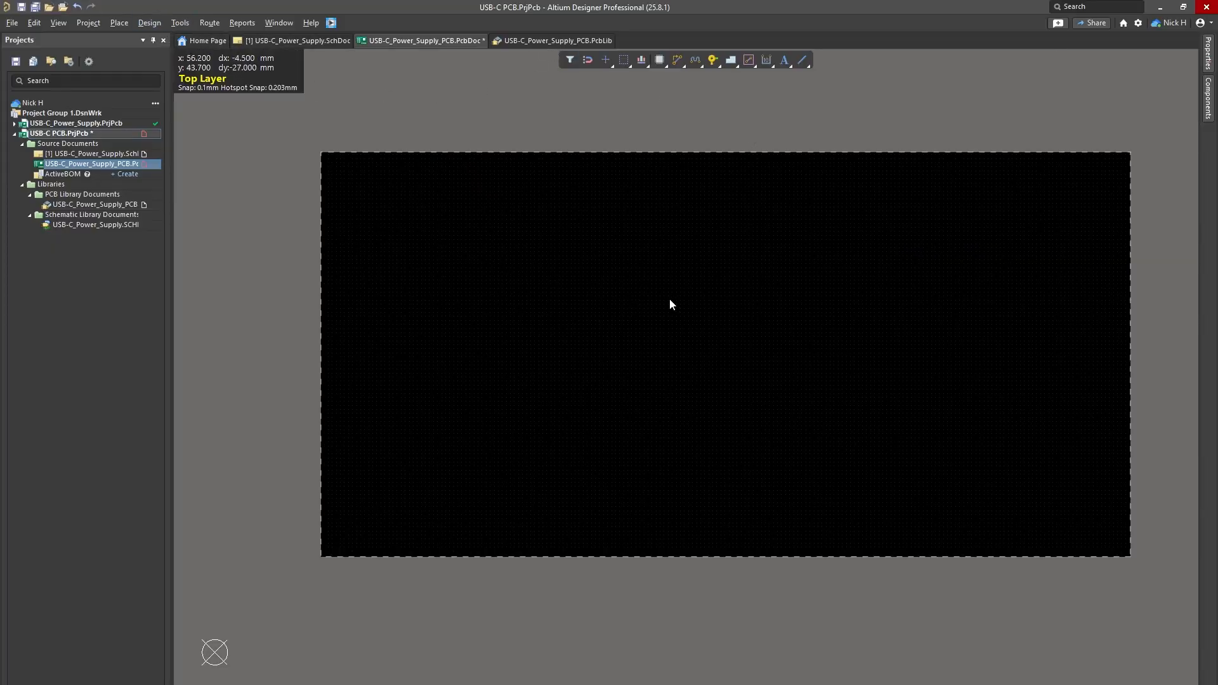
Step: View the full schematic, and inspect the Header_1X3 footprint model in the USB-C_Power_Supply schematic library before returning to the schematic
left_click(326, 40)
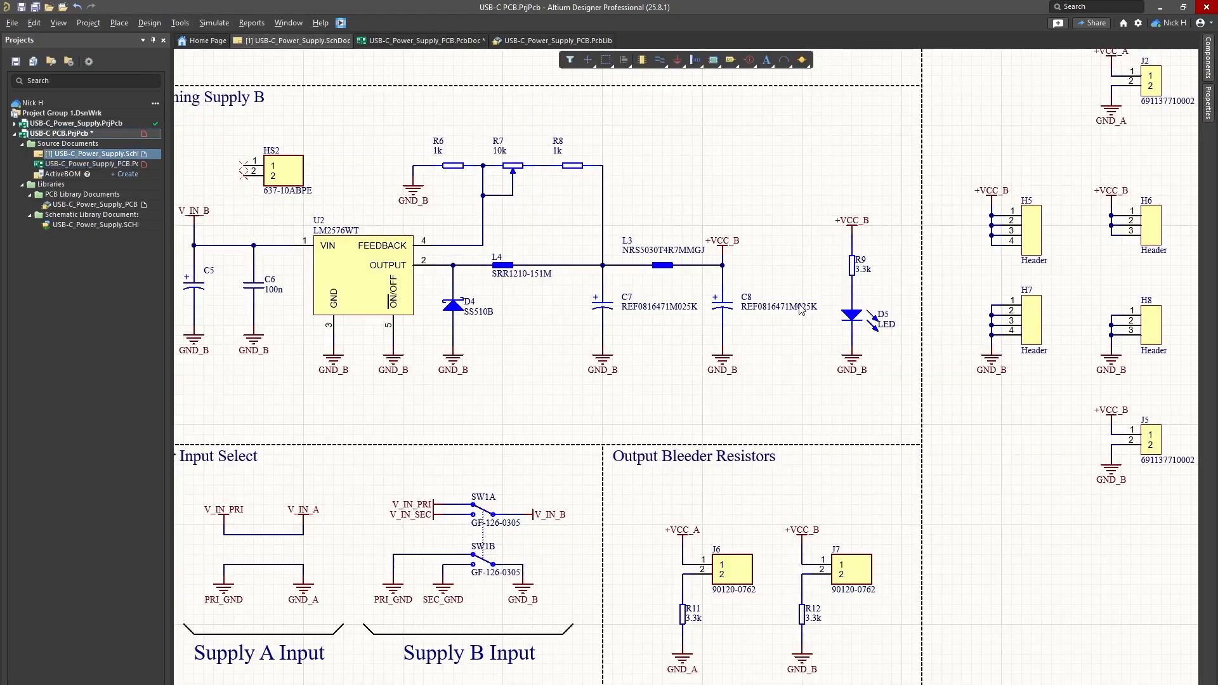
key("ctrl+Page_Down")
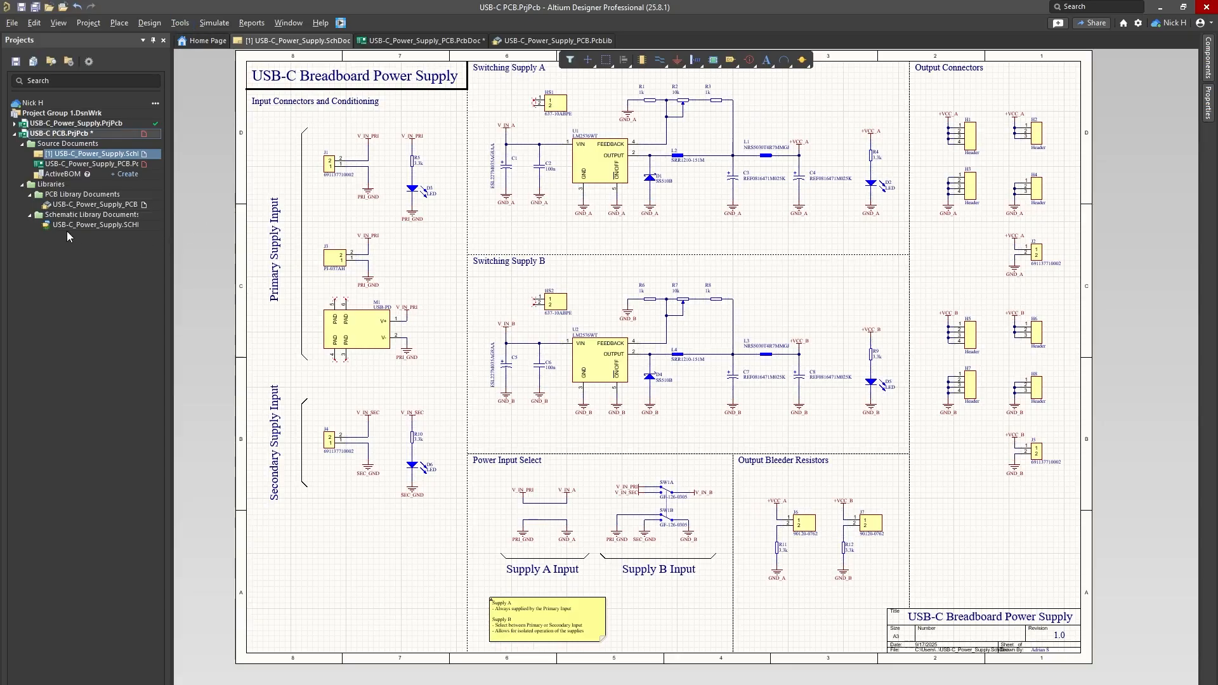
double_click(95, 225)
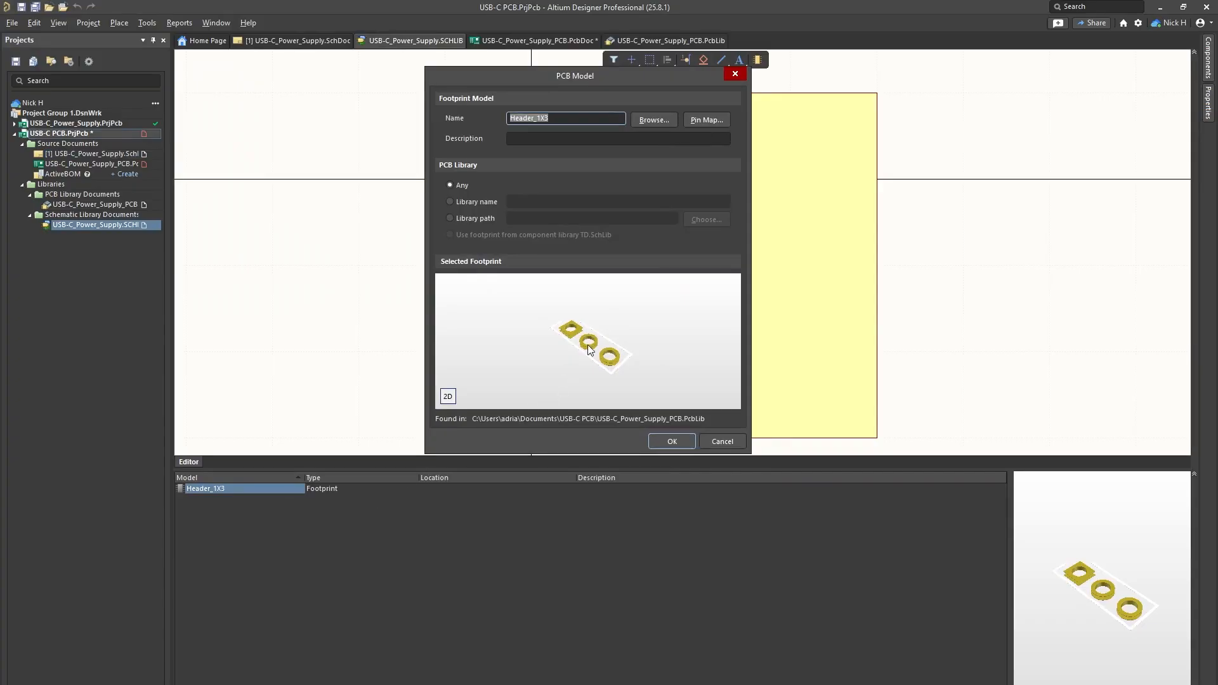
left_click(735, 74)
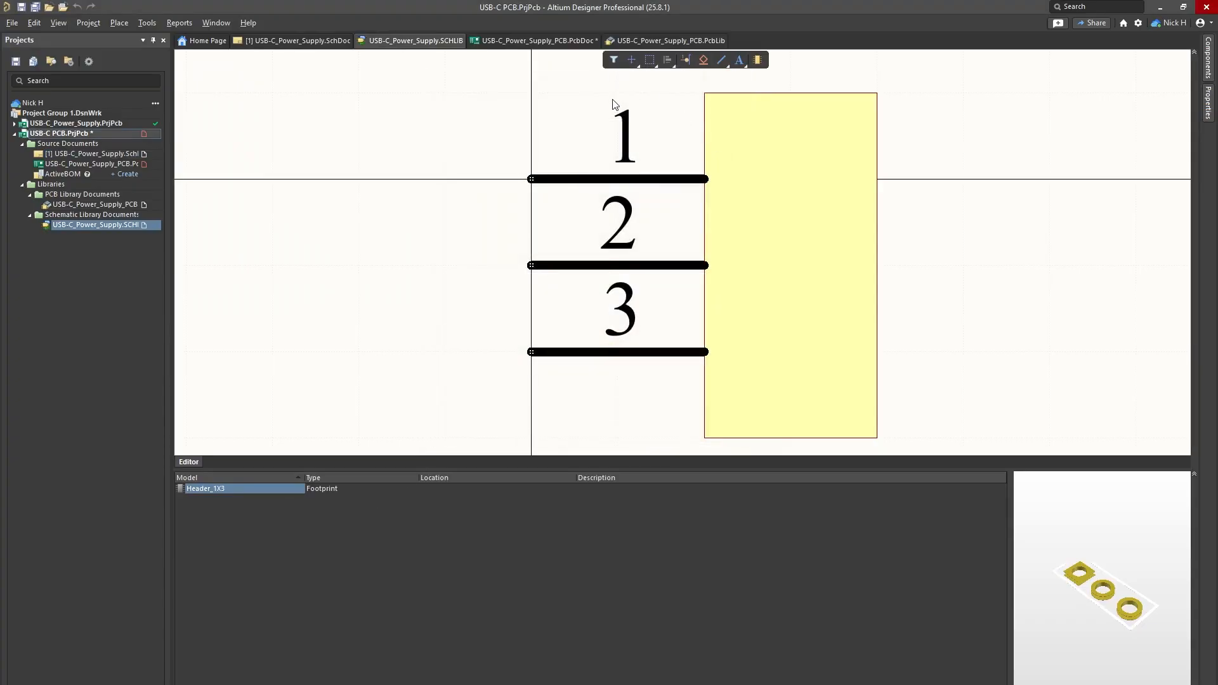
left_click(520, 40)
left_click(322, 41)
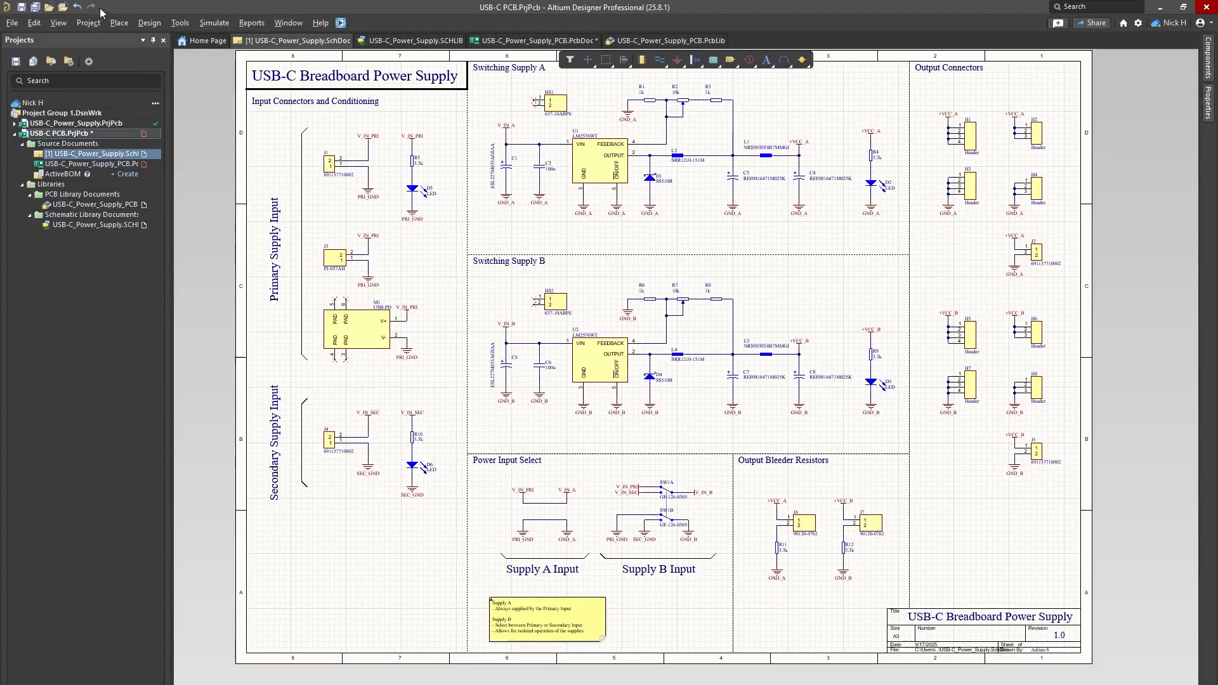
Step: Review the components' assigned footprints in the Footprint Manager and open the footprint model of potentiometer R2
left_click(189, 25)
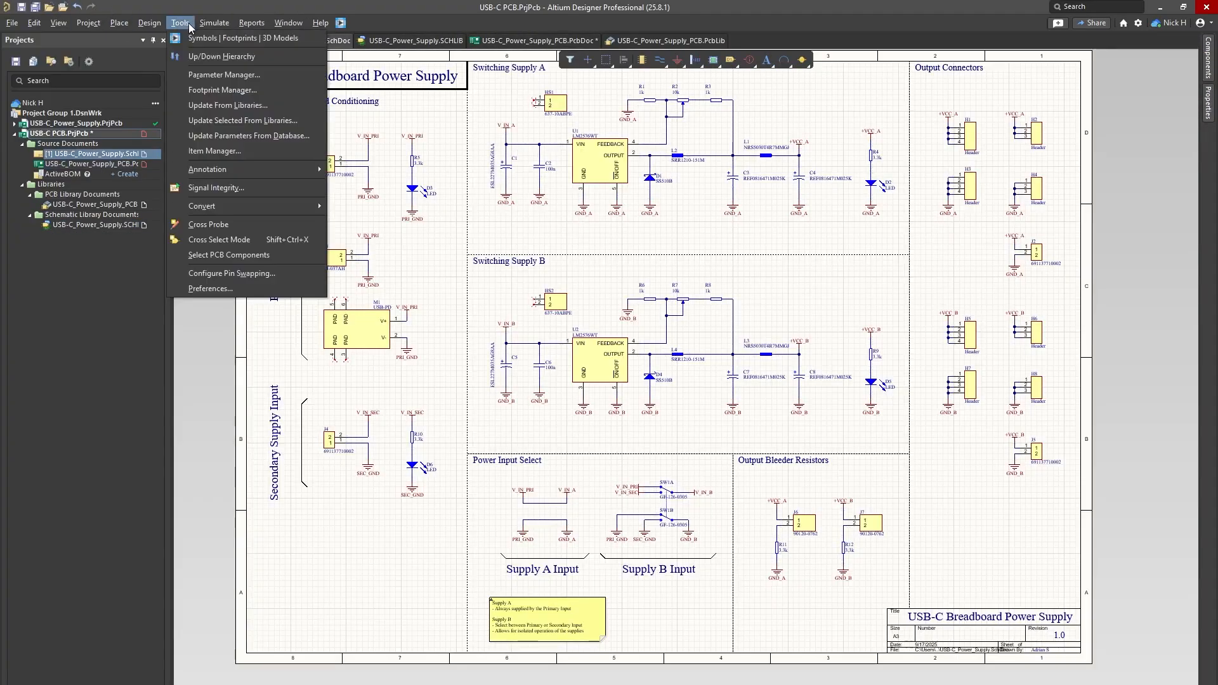
left_click(219, 90)
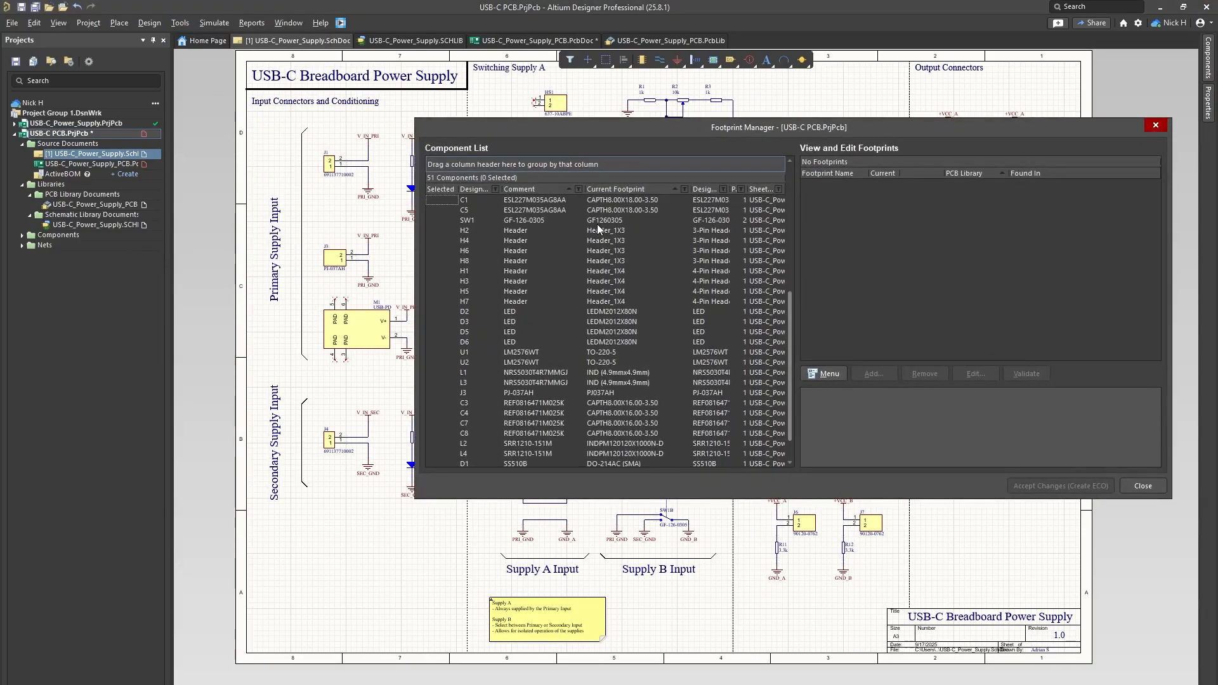
scroll(590, 231, "down", 1)
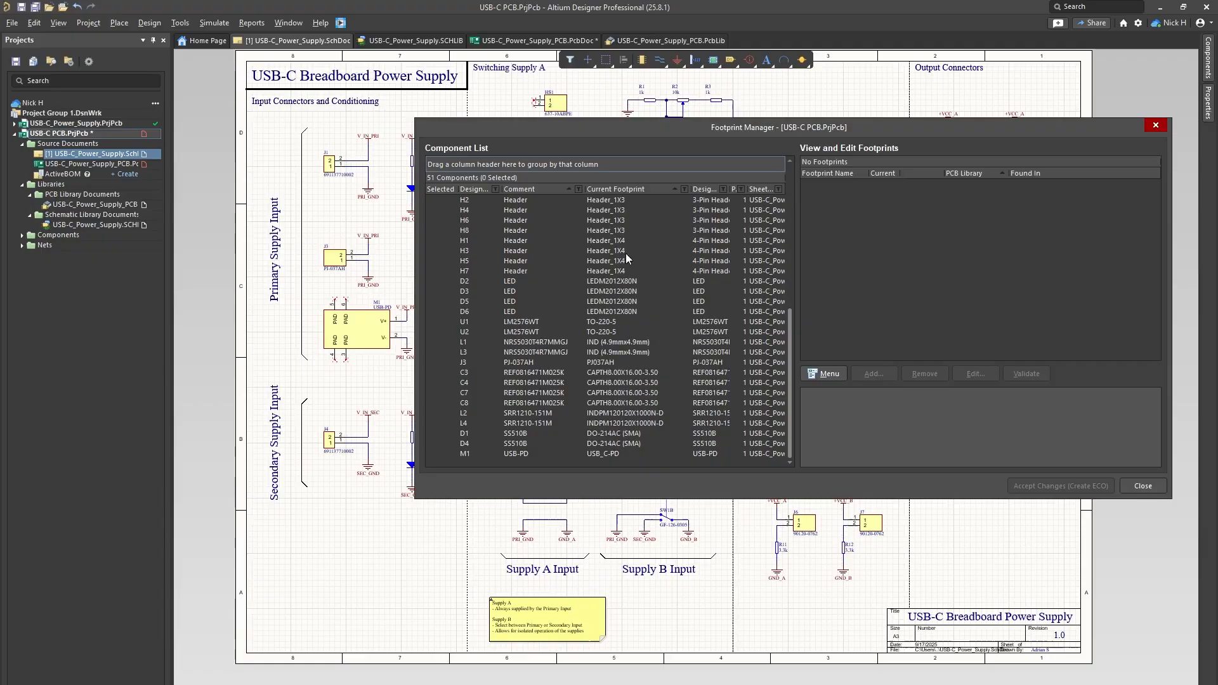
scroll(622, 271, "up", 8)
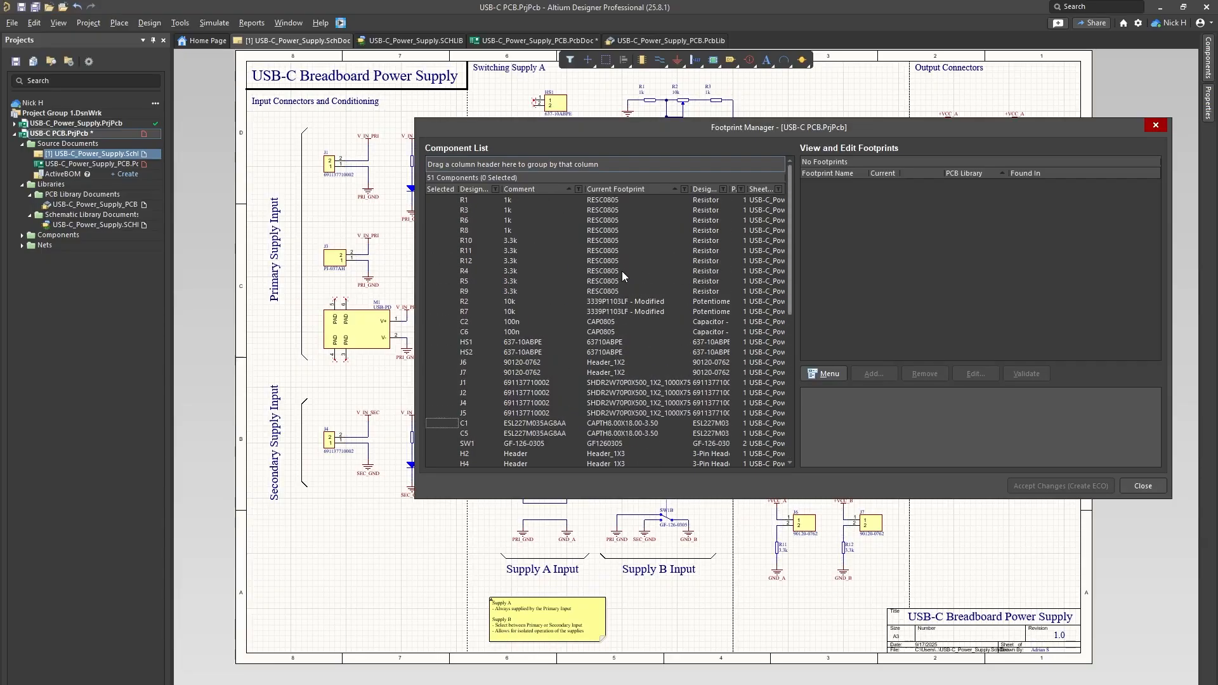
left_click(624, 302)
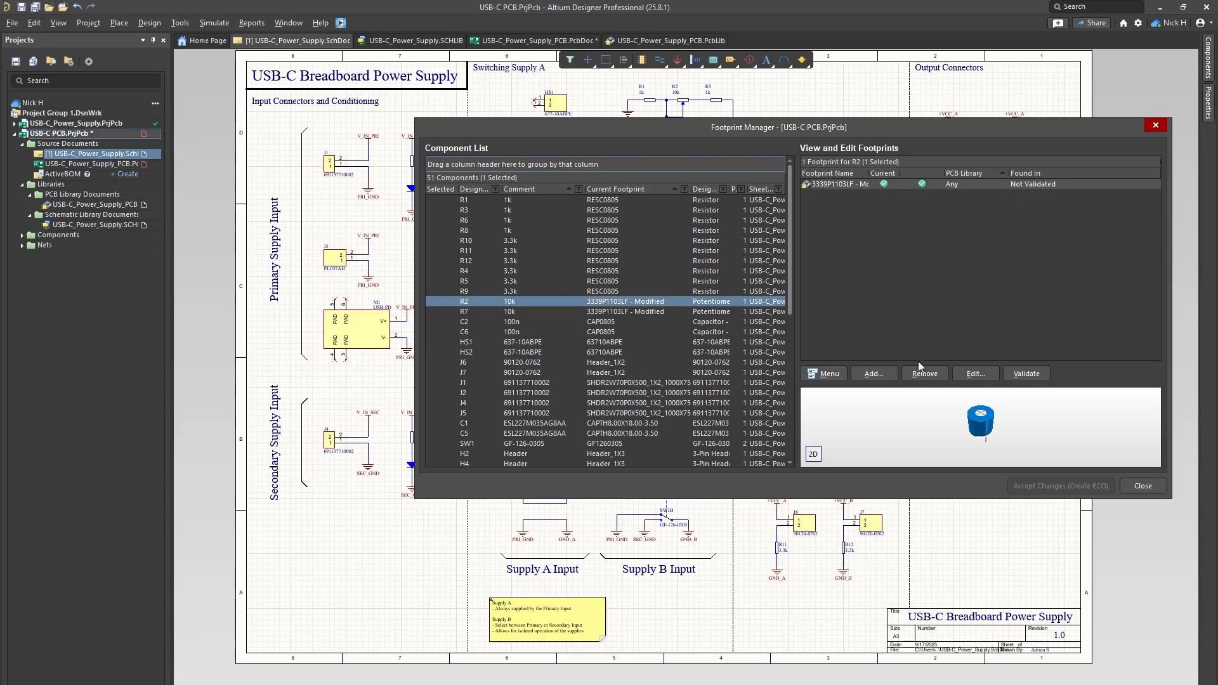
double_click(829, 185)
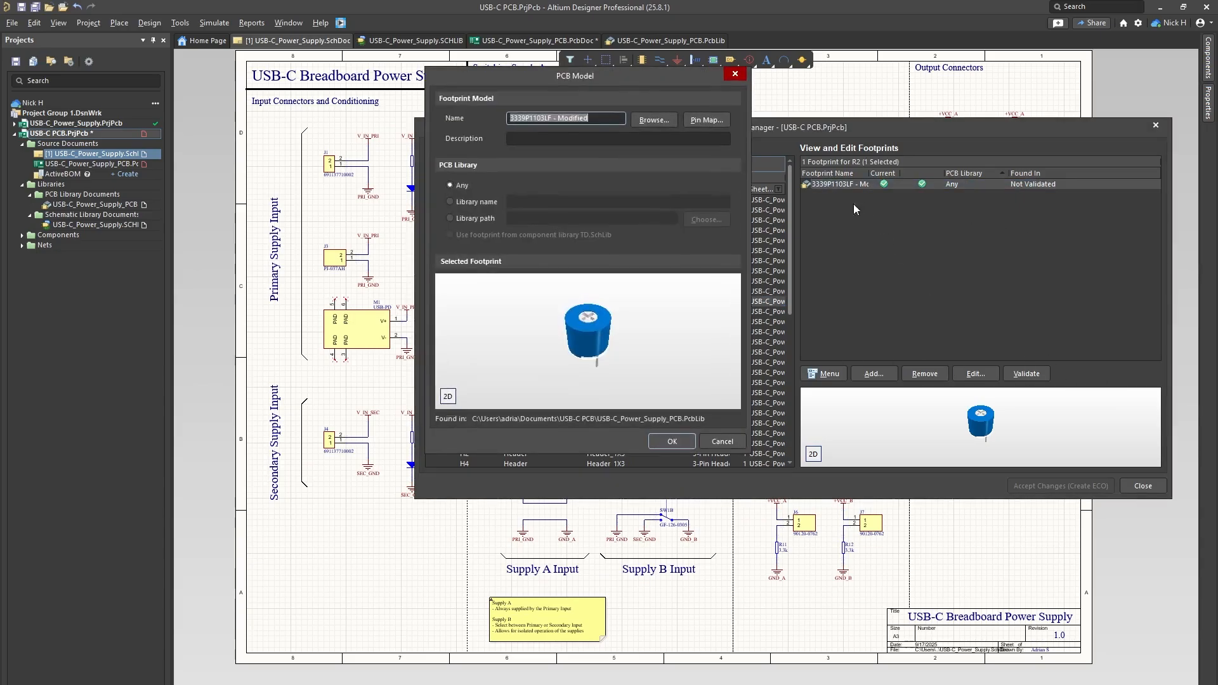
Step: Examine the 2D footprint preview of R2's 3339P1103LF - Modified model and close the PCB model details
left_click(447, 396)
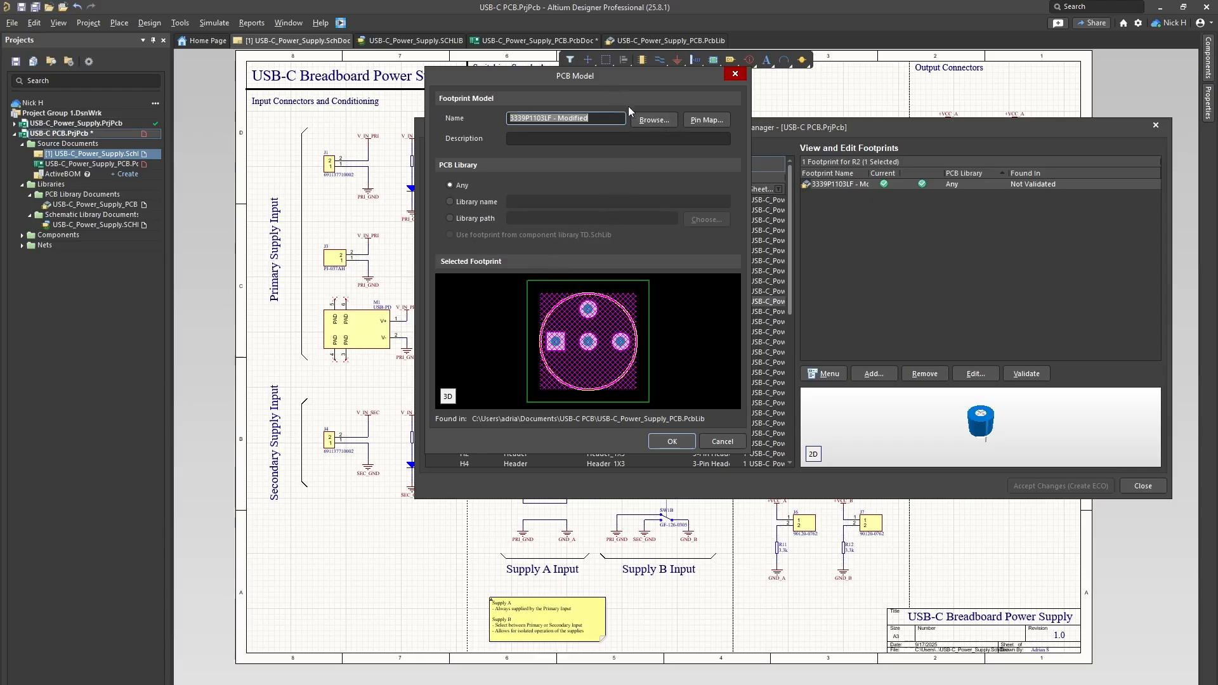
left_click(735, 74)
Step: Select every component in the Footprint Manager, validate all of their listed footprints, and close the manager
left_click(619, 292)
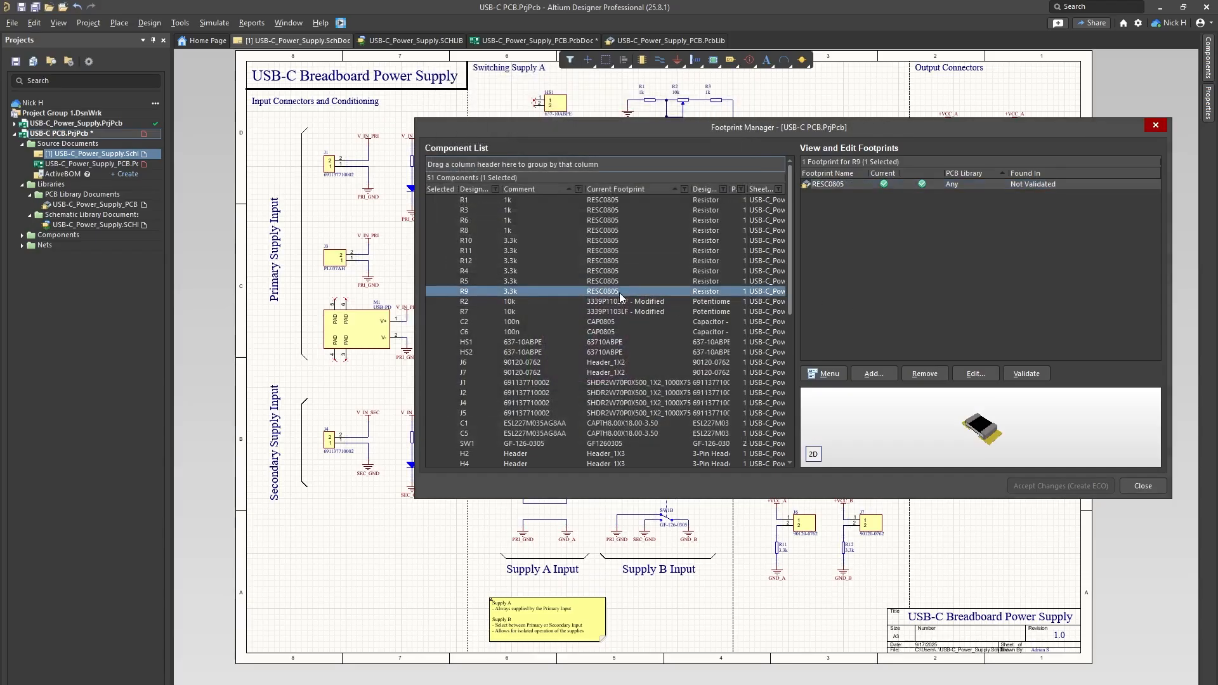
scroll(634, 298, "down", 3)
key("ctrl+a")
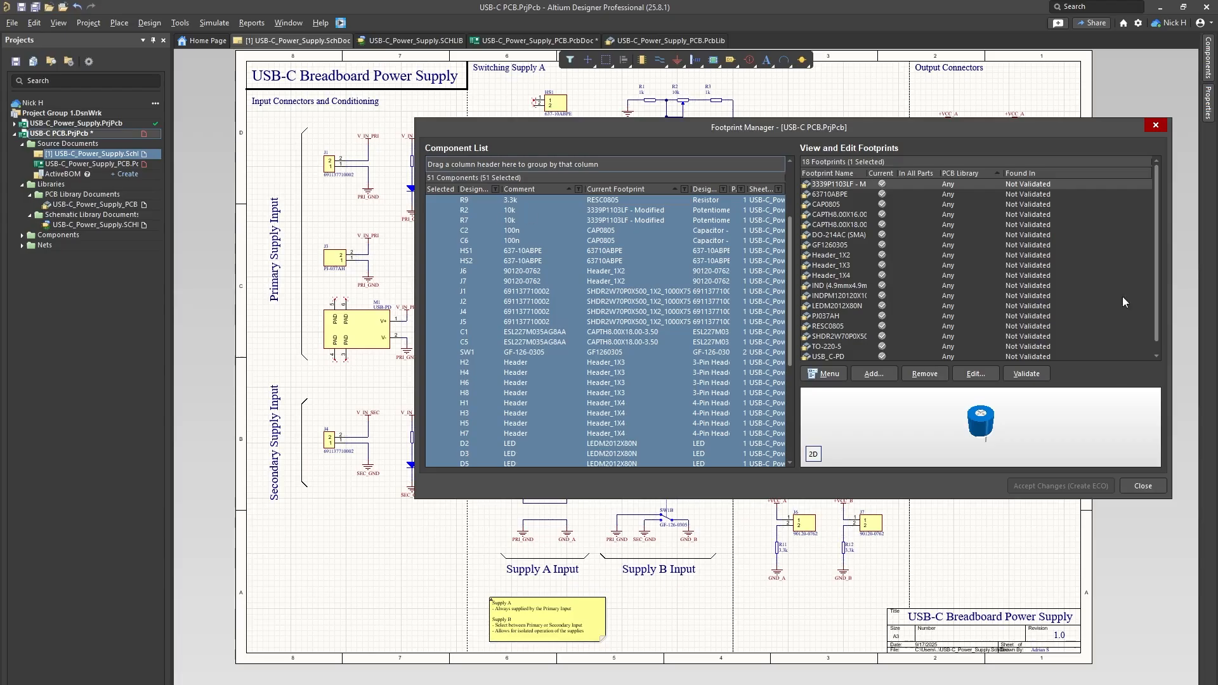
scroll(554, 304, "down", 5)
scroll(553, 293, "up", 7)
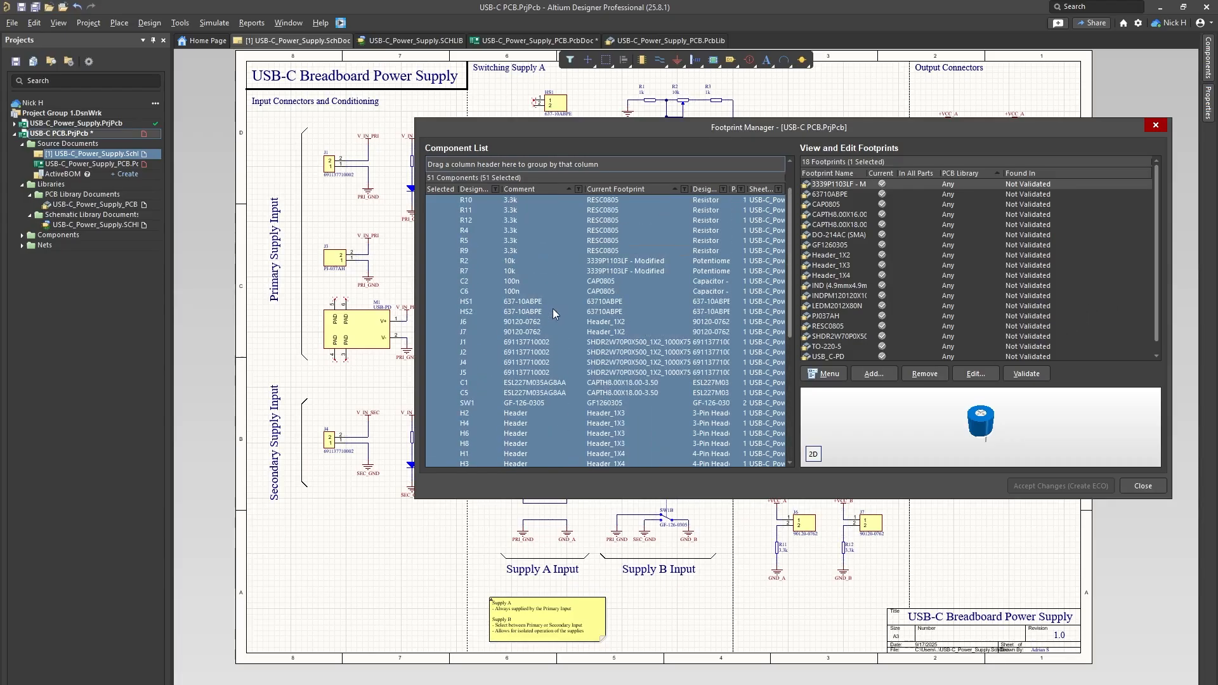
left_click(937, 297)
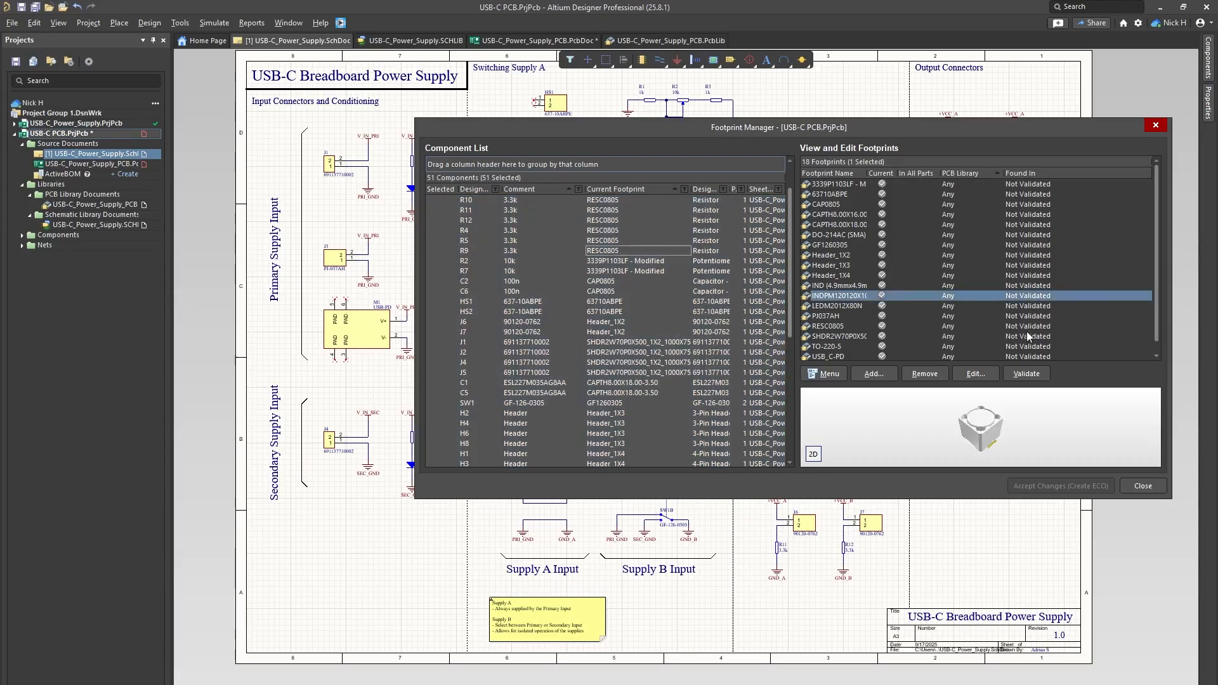
key("ctrl+a")
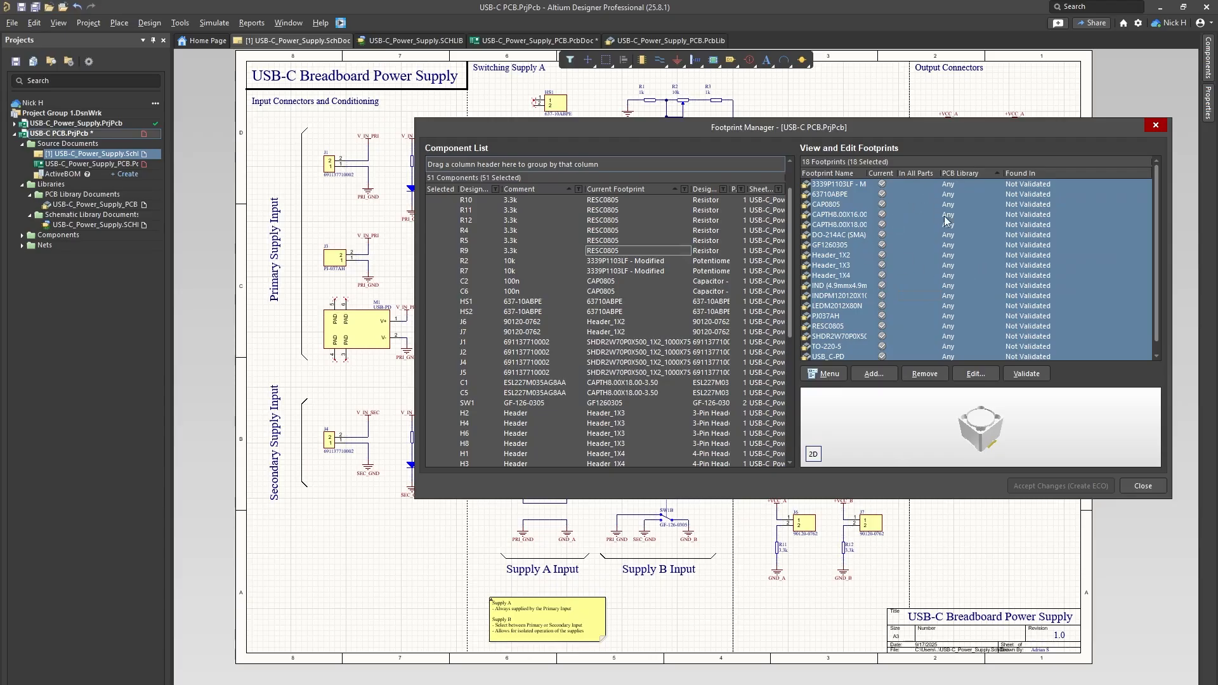
left_click(1026, 376)
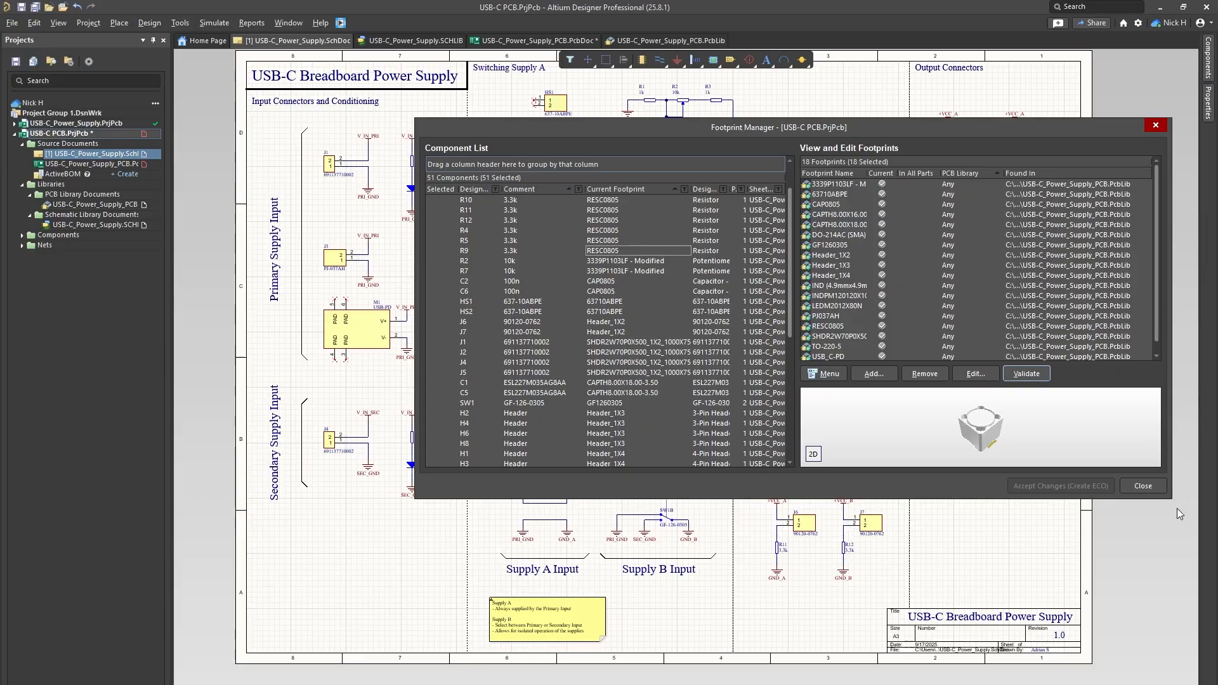
left_click(1152, 486)
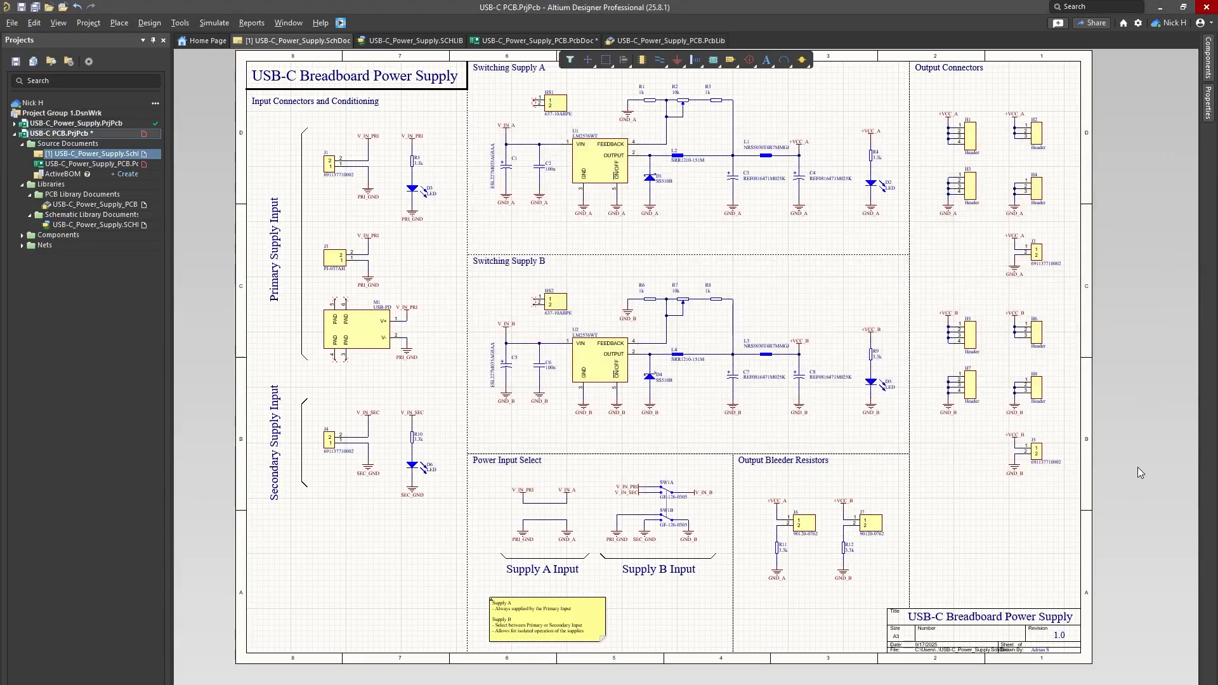
Step: Start importing the changes from USB-C PCB.PrjPcb into the new PCB document and validate the engineering change order
left_click(531, 40)
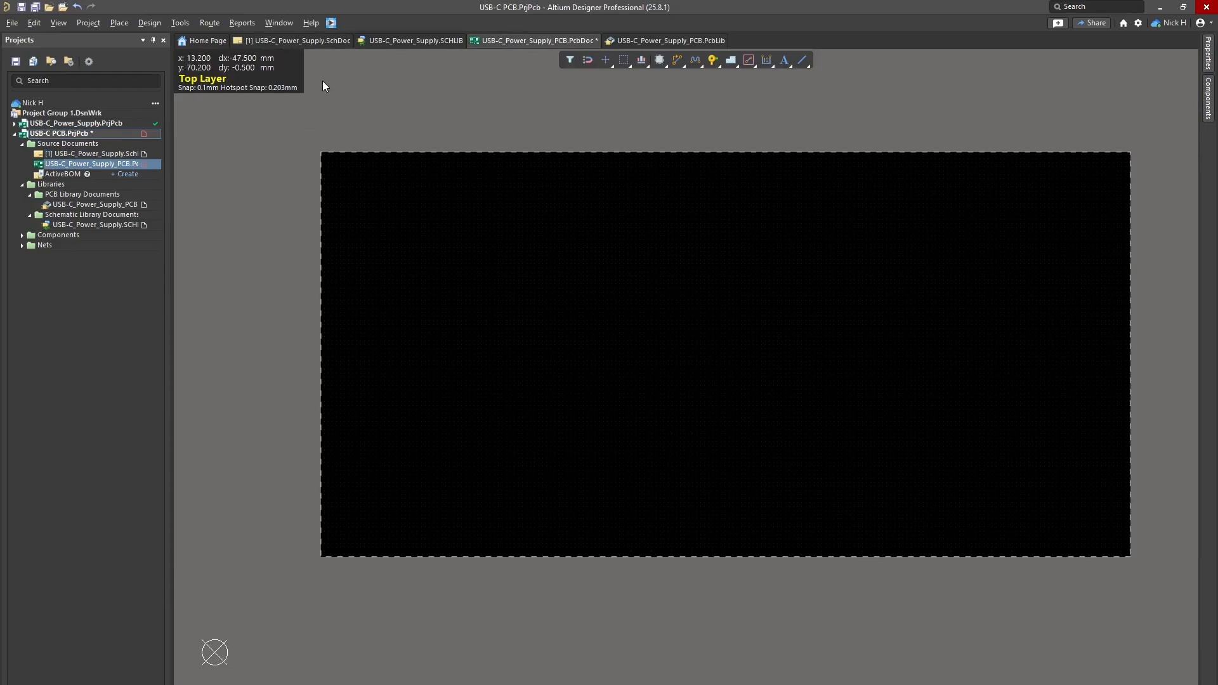
left_click(150, 22)
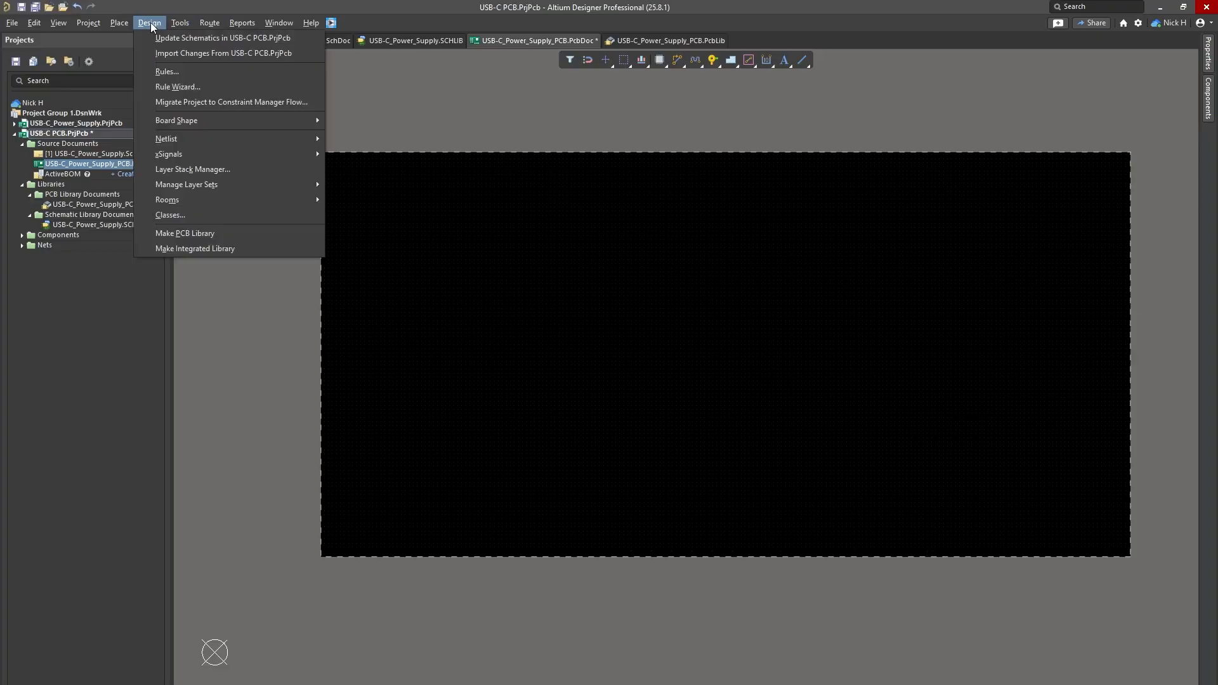
left_click(176, 55)
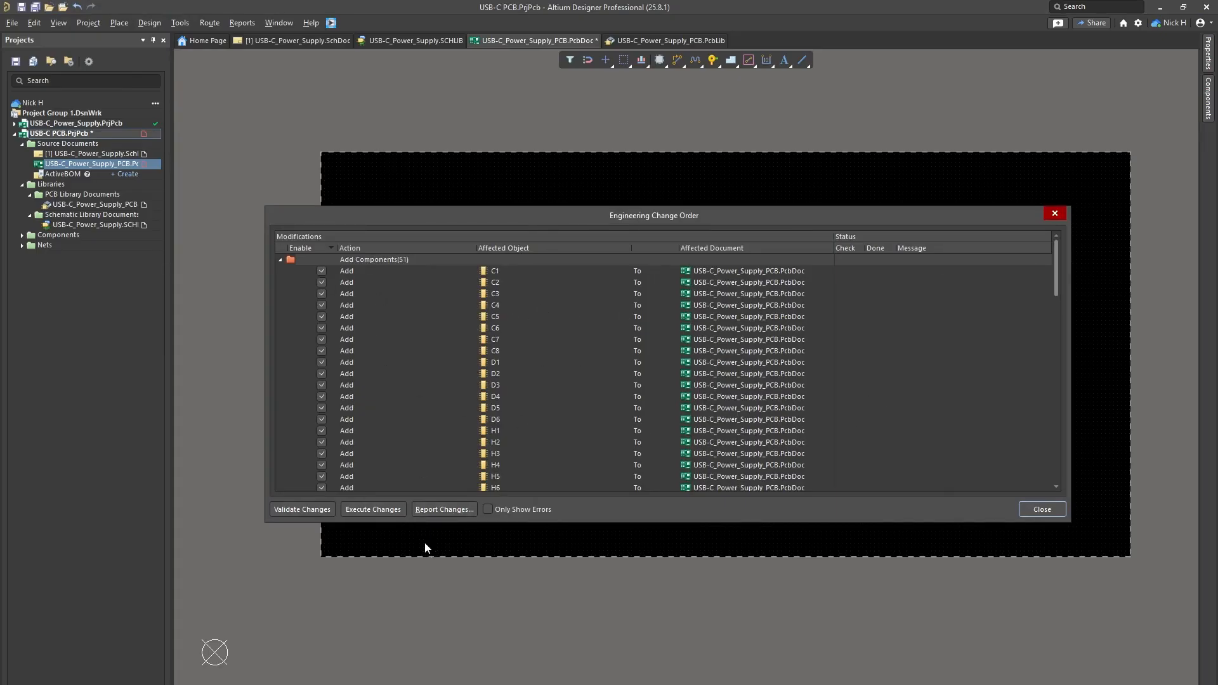
left_click(302, 509)
scroll(956, 375, "down", 20)
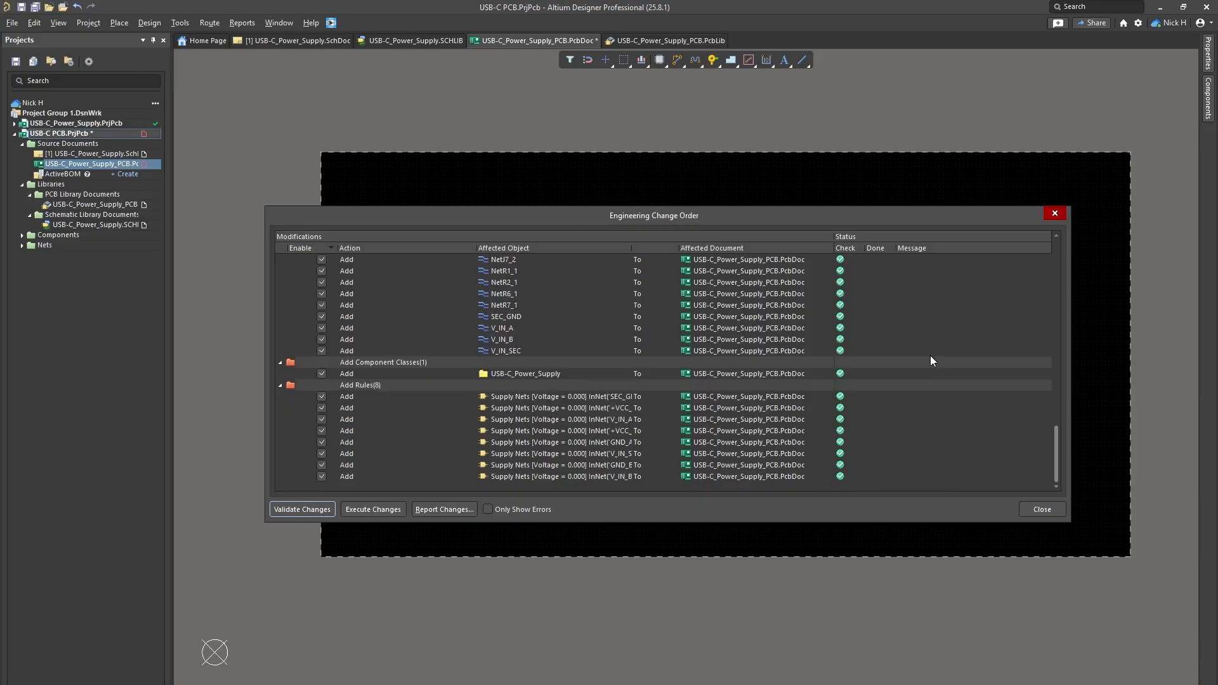
Step: Execute the engineering change order, review the status of its entries, and close it
left_click(383, 505)
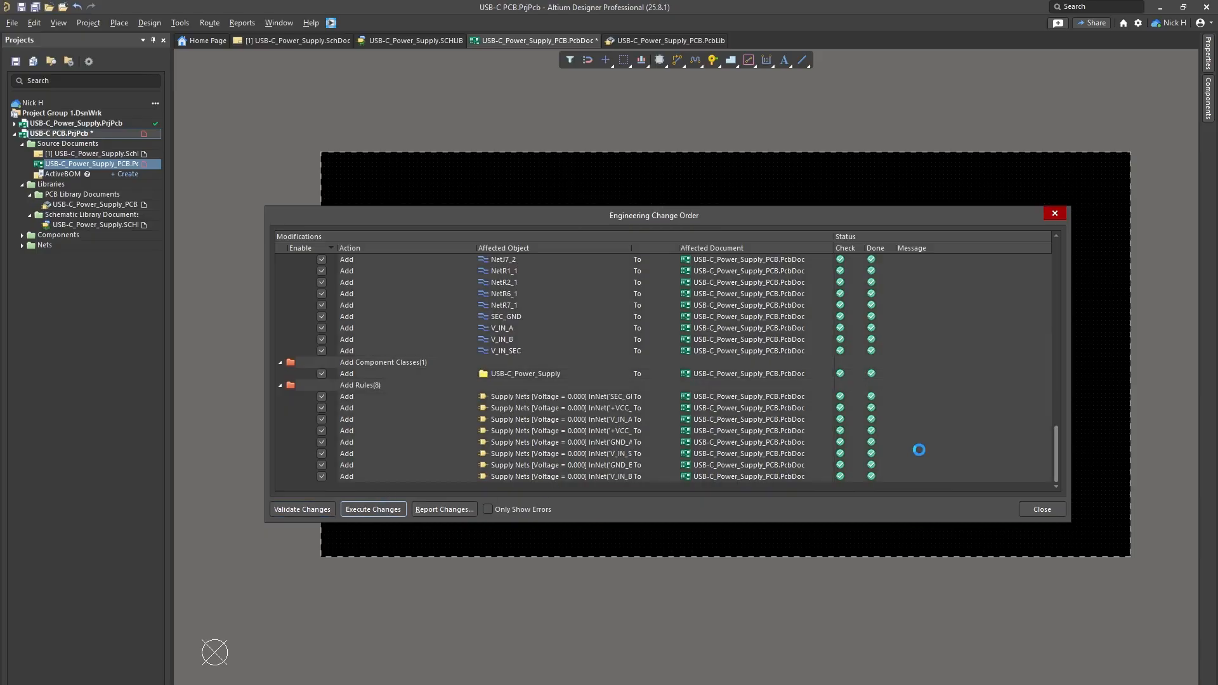
scroll(916, 394, "up", 12)
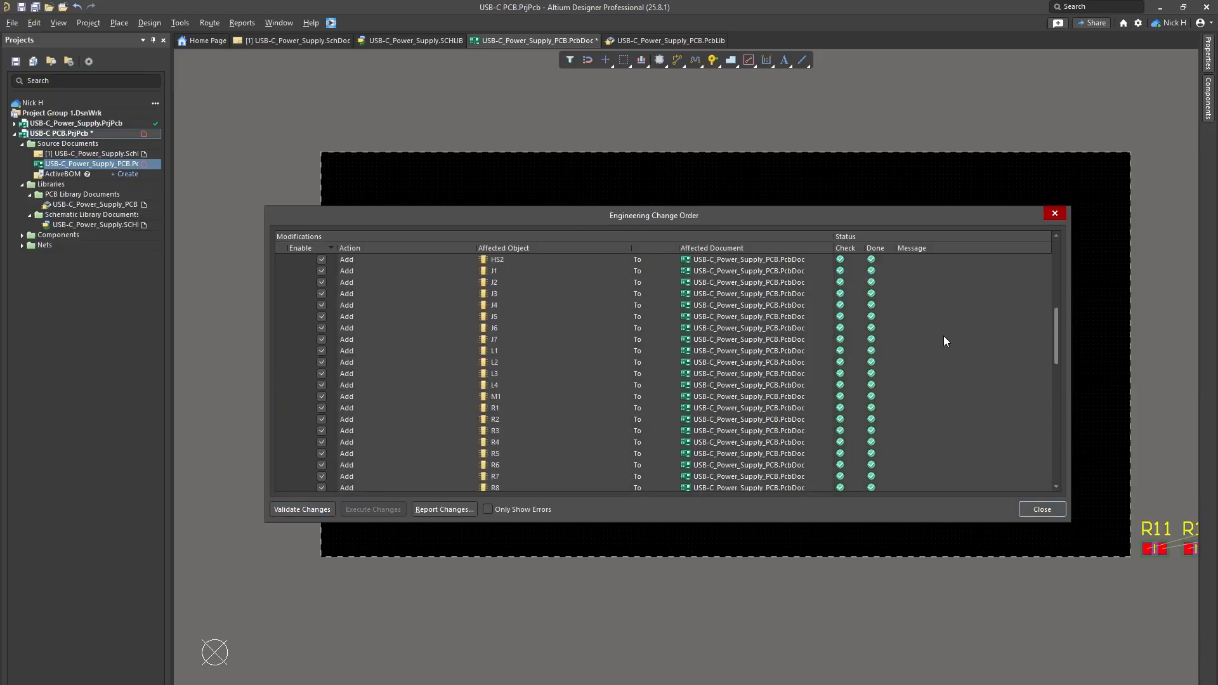
scroll(798, 366, "up", 8)
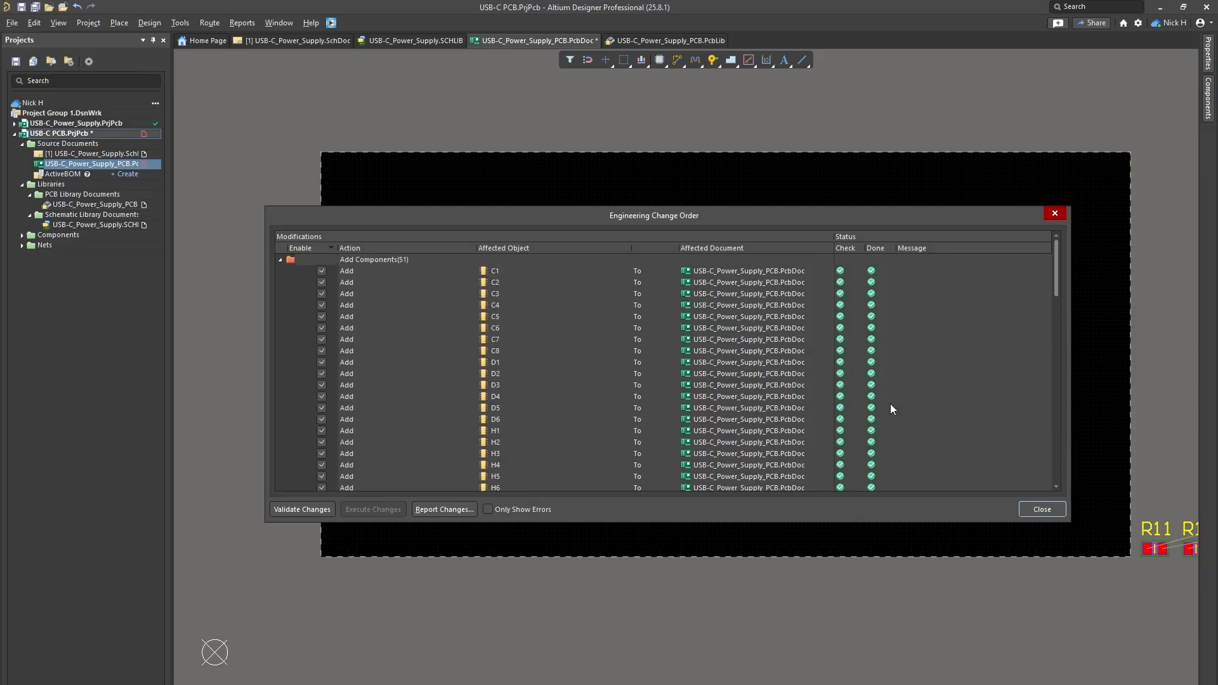
left_click(1053, 508)
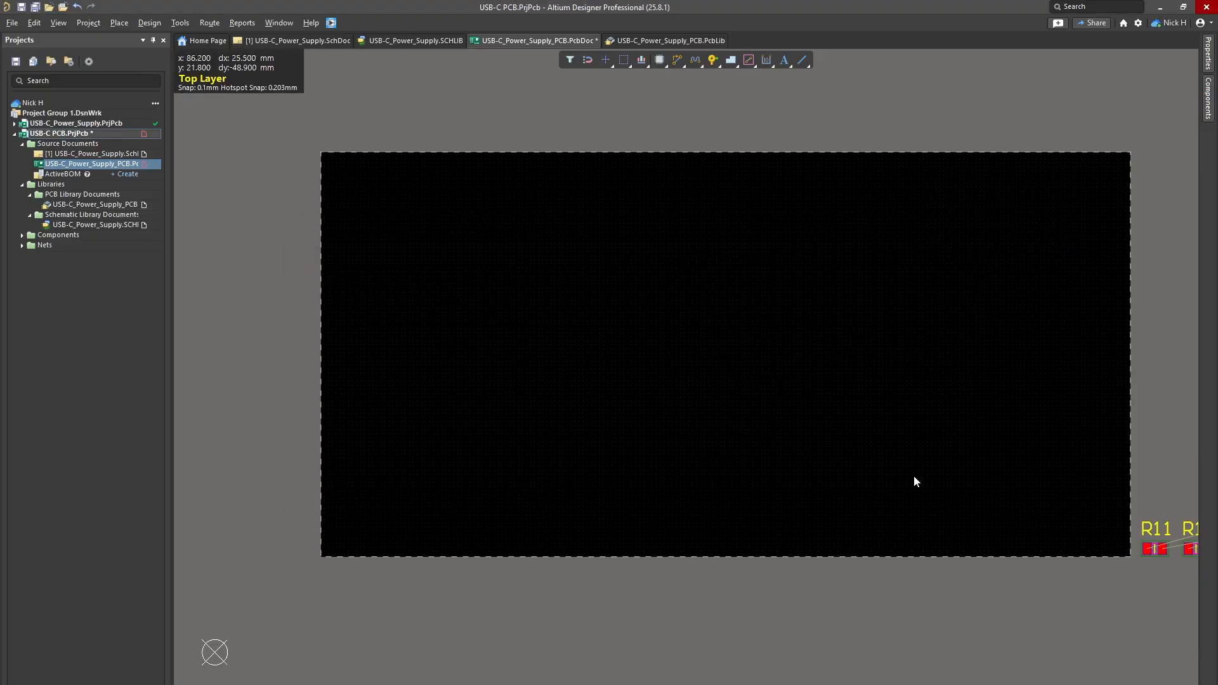
Step: Select the imported components from M1 through R3 and move them into a second row above the remaining components
middle_click_drag(913, 478, 735, 408)
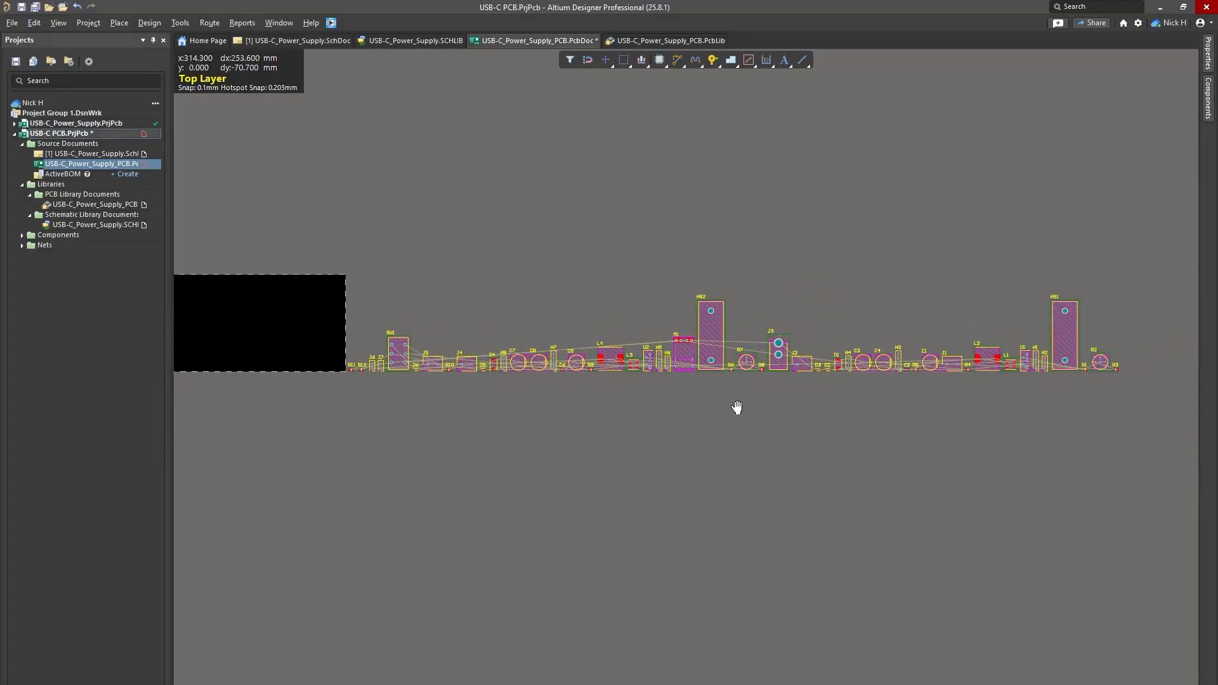
right_click_drag(809, 390, 719, 424)
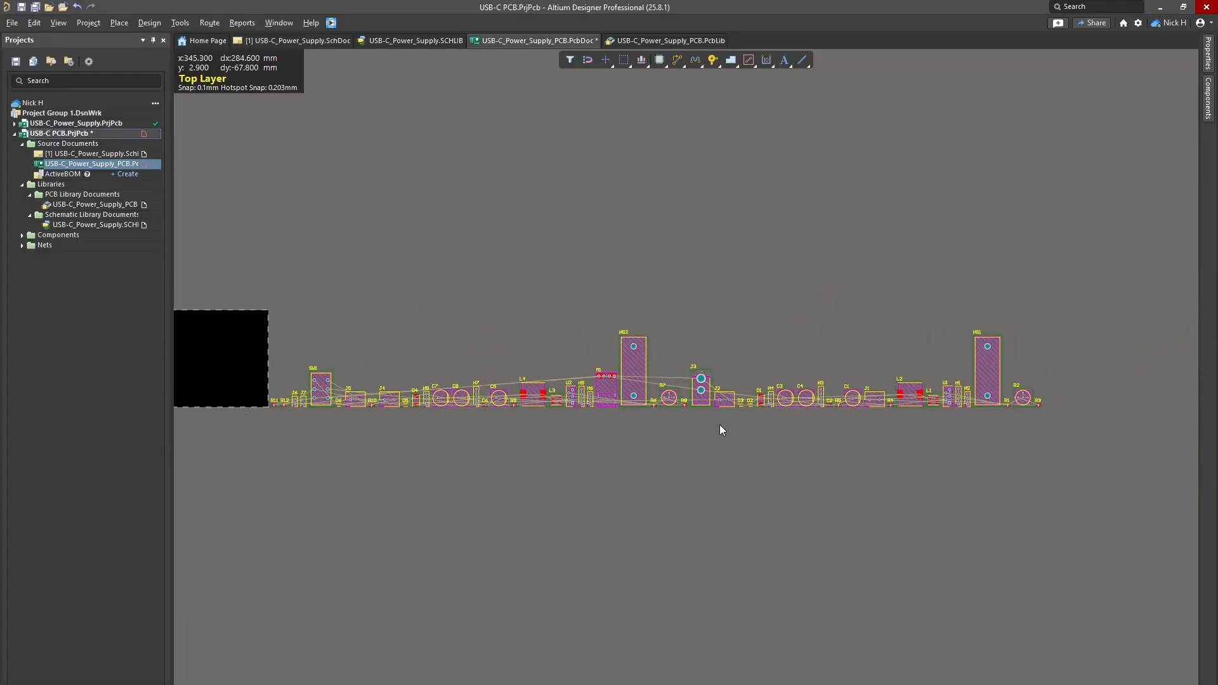
key("s")
key("i")
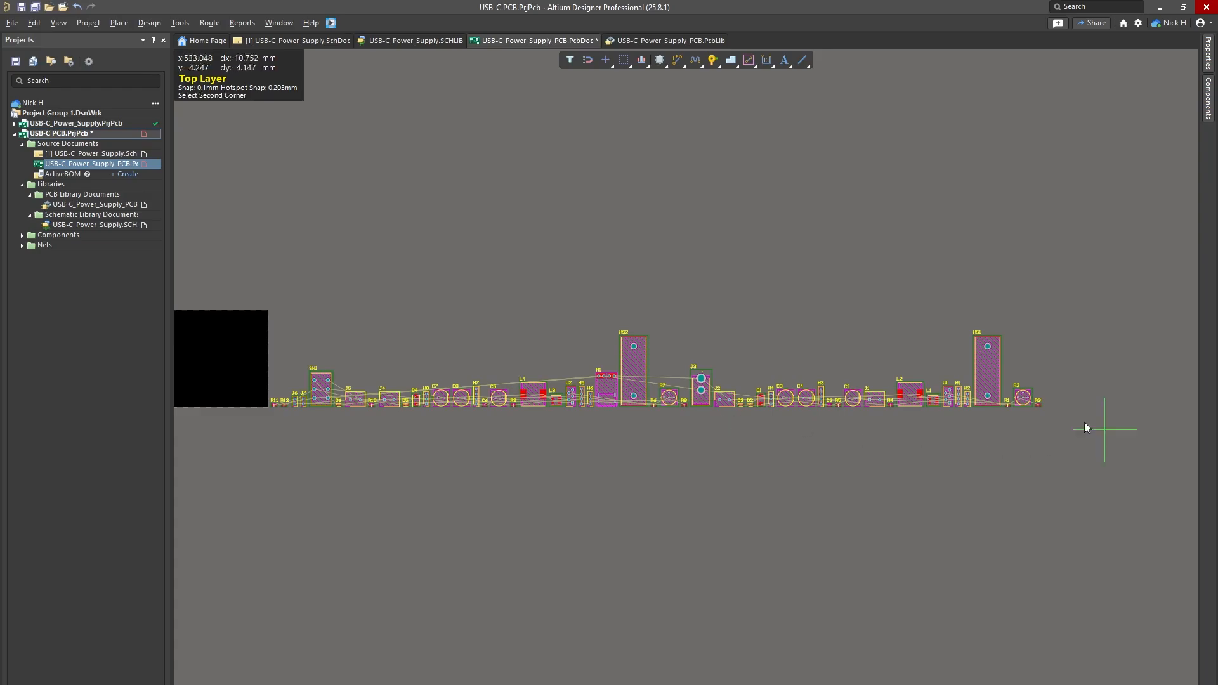
left_click(864, 455)
left_click(1111, 435)
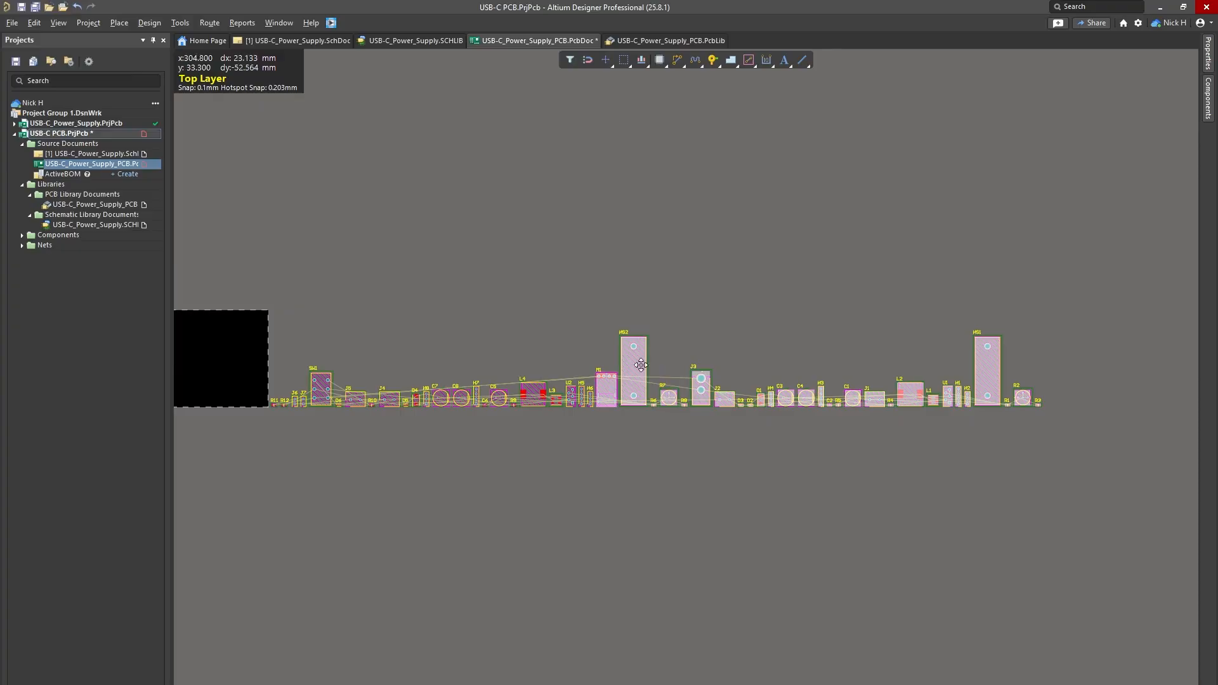
left_click_drag(633, 365, 533, 346)
left_click_drag(341, 277, 330, 260)
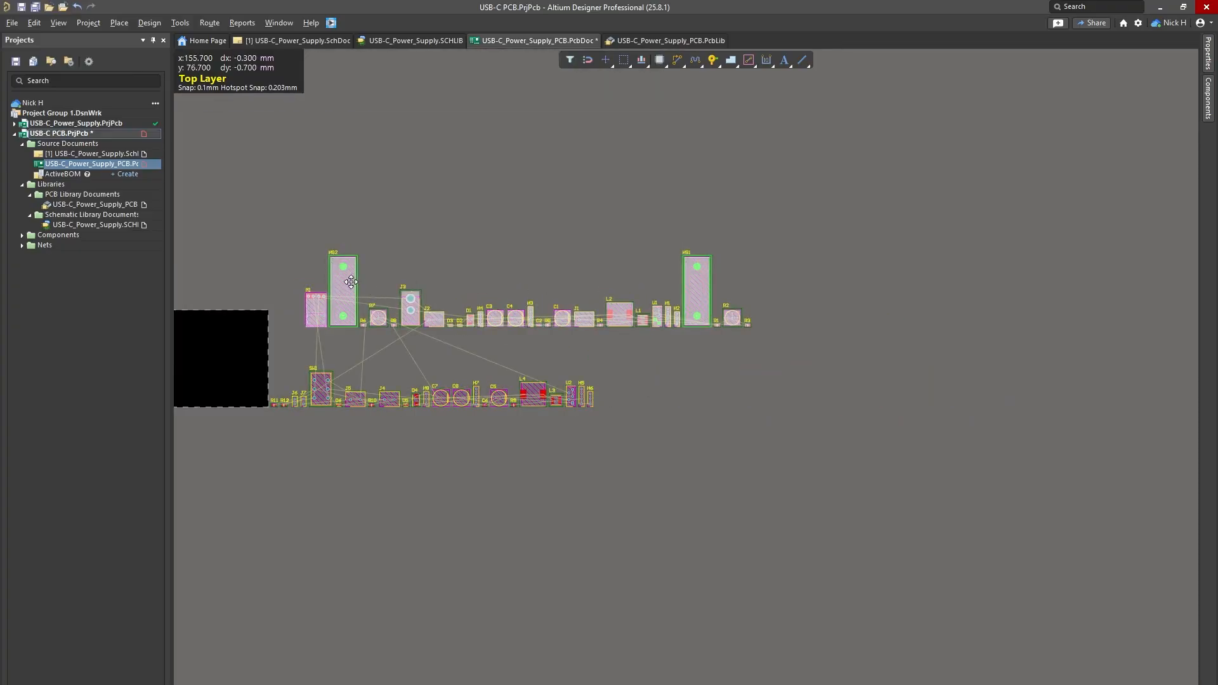
left_click_drag(568, 374, 556, 366)
Step: Open the finished board in the USB-C_Power_Supply project and examine its component layout in 3D and 2D
scroll(555, 366, "left", 3, "shift")
scroll(619, 331, "up", 3, "ctrl")
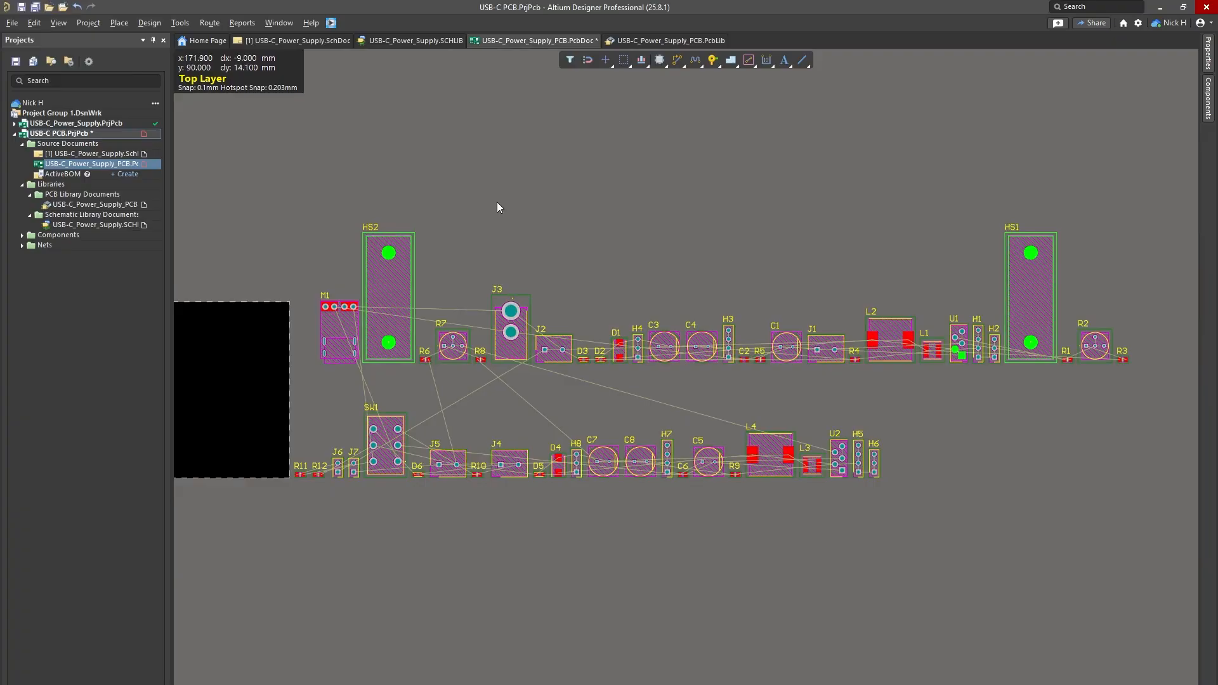
right_click_drag(423, 237, 598, 218)
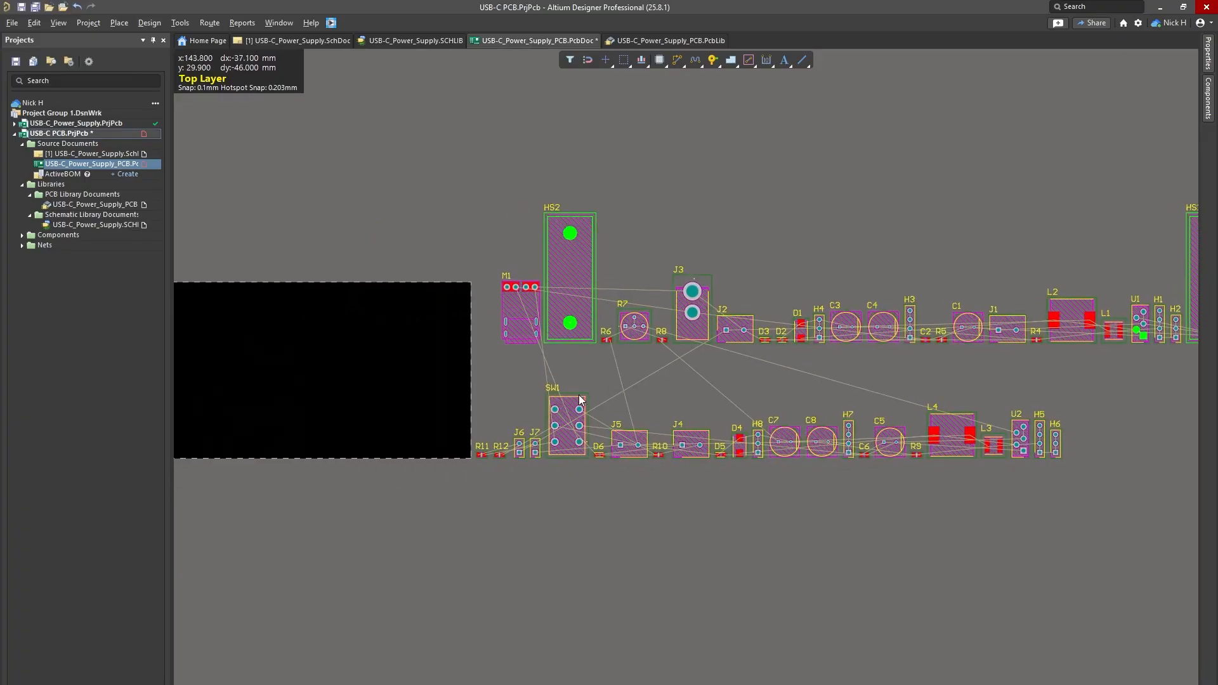
right_click_drag(579, 402, 740, 363)
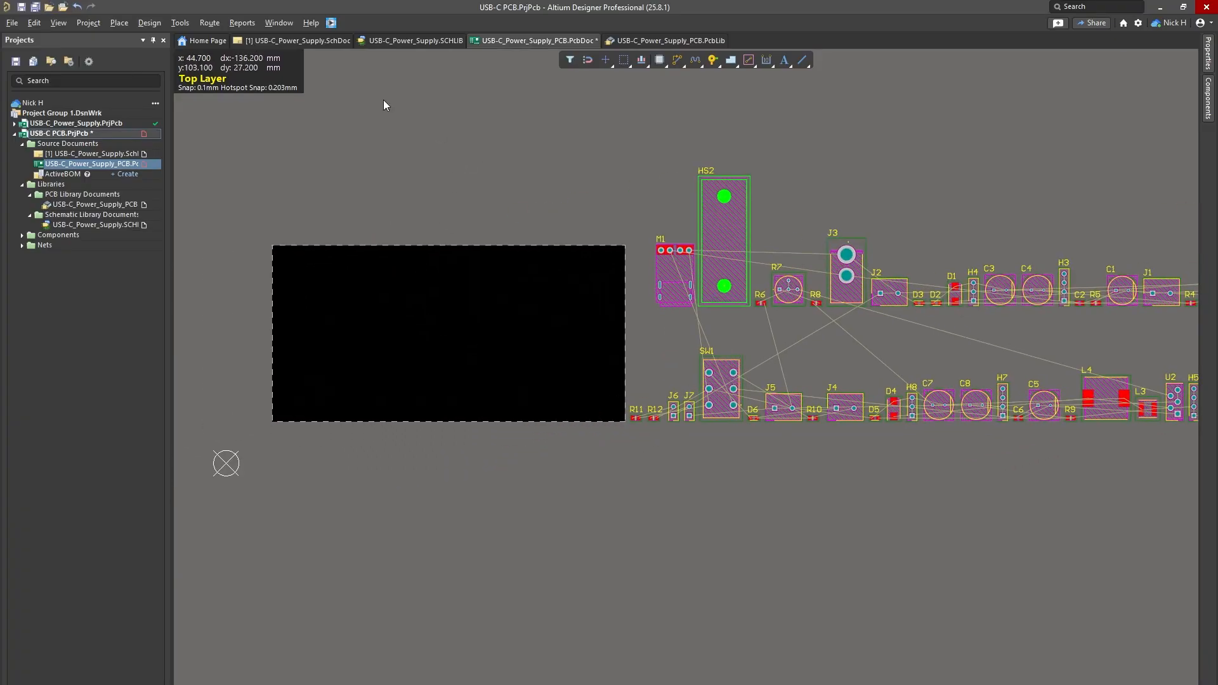
left_click(13, 125)
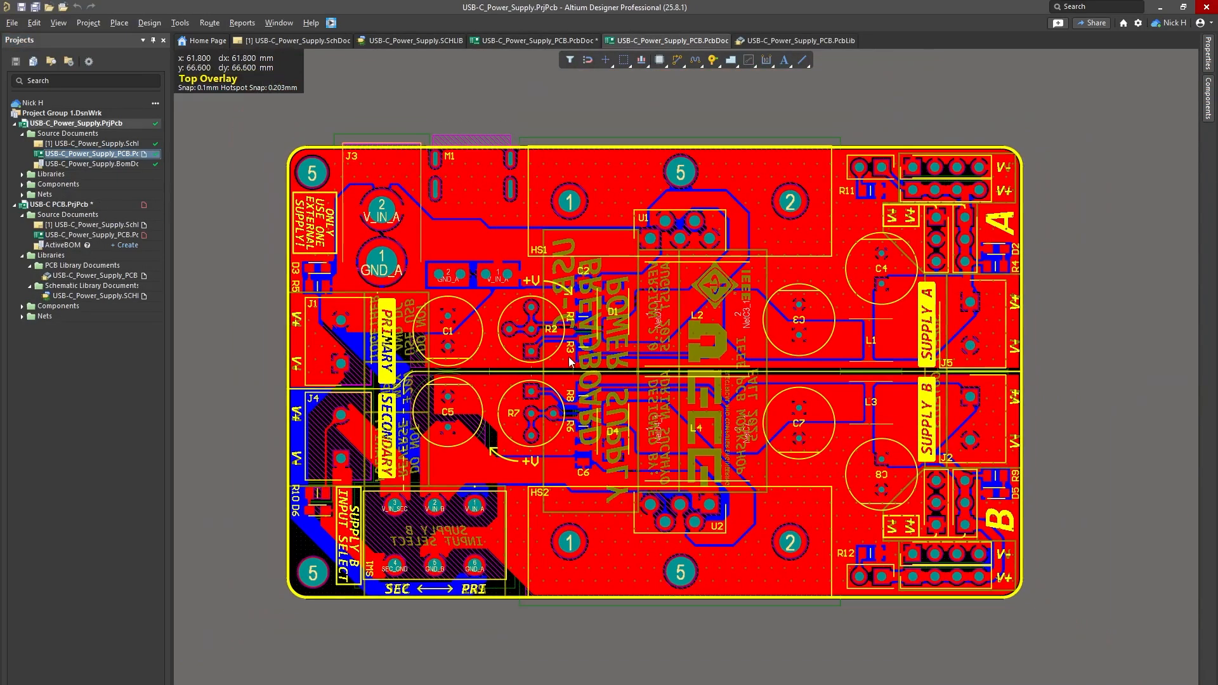
key("3")
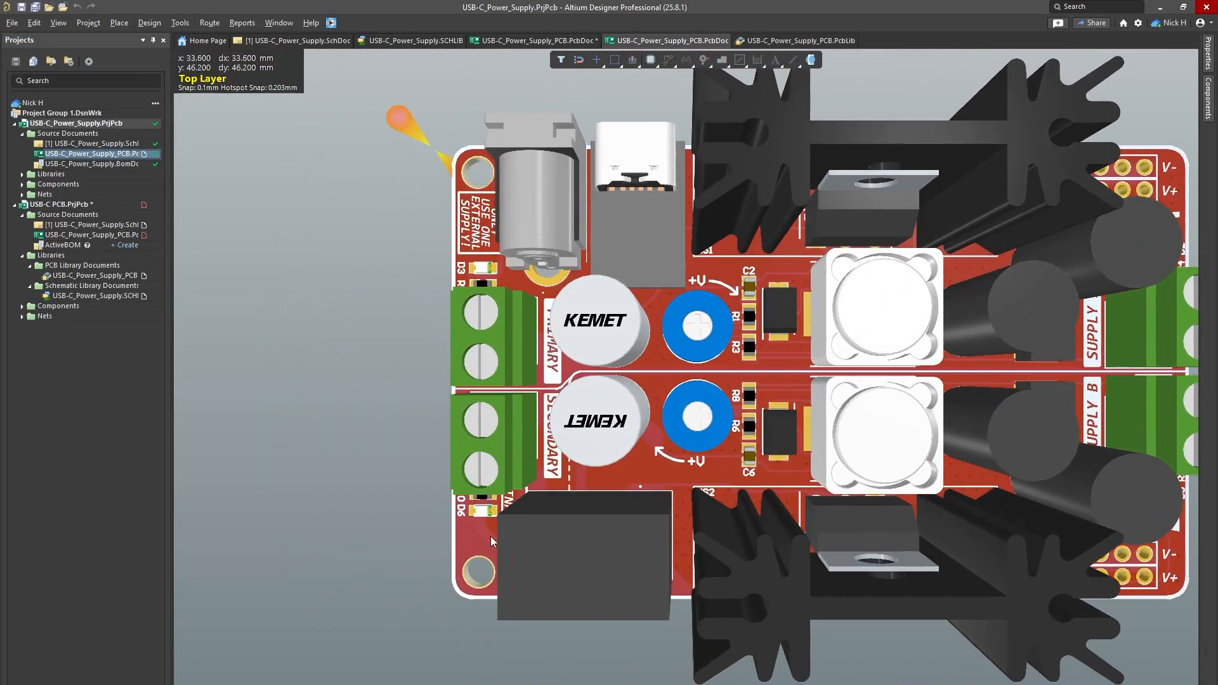
right_click_drag(1184, 560, 712, 521)
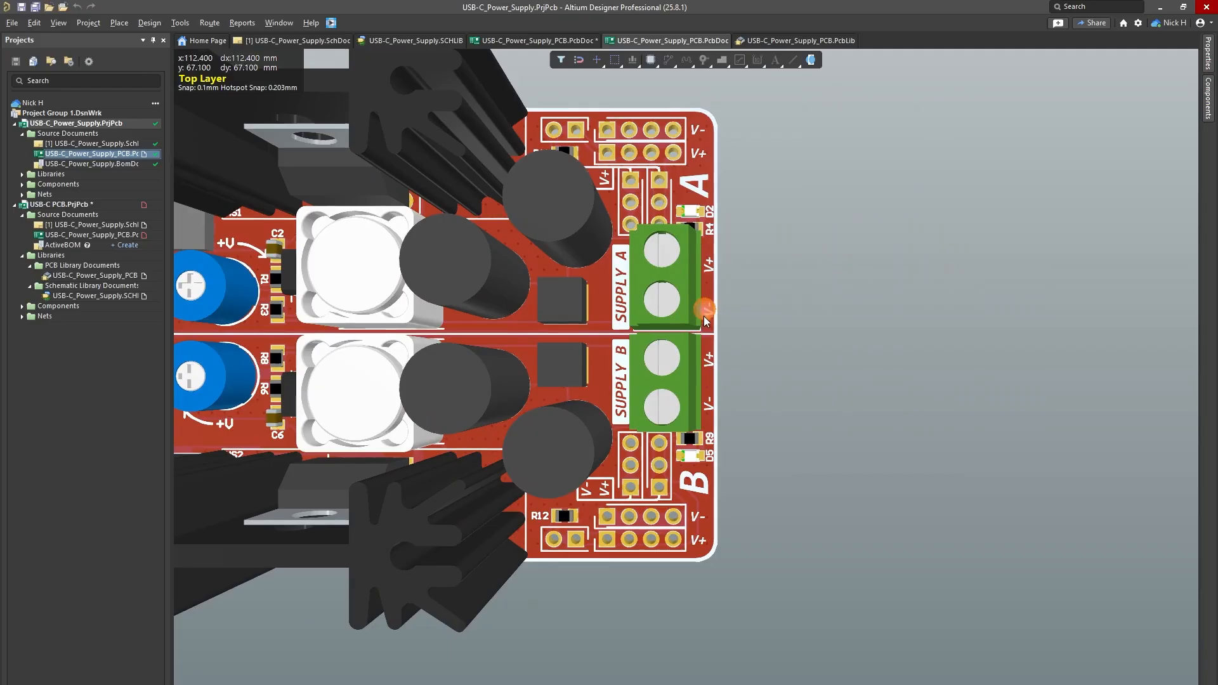
key("2")
scroll(882, 362, "up", 4, "ctrl")
right_click_drag(882, 361, 872, 377)
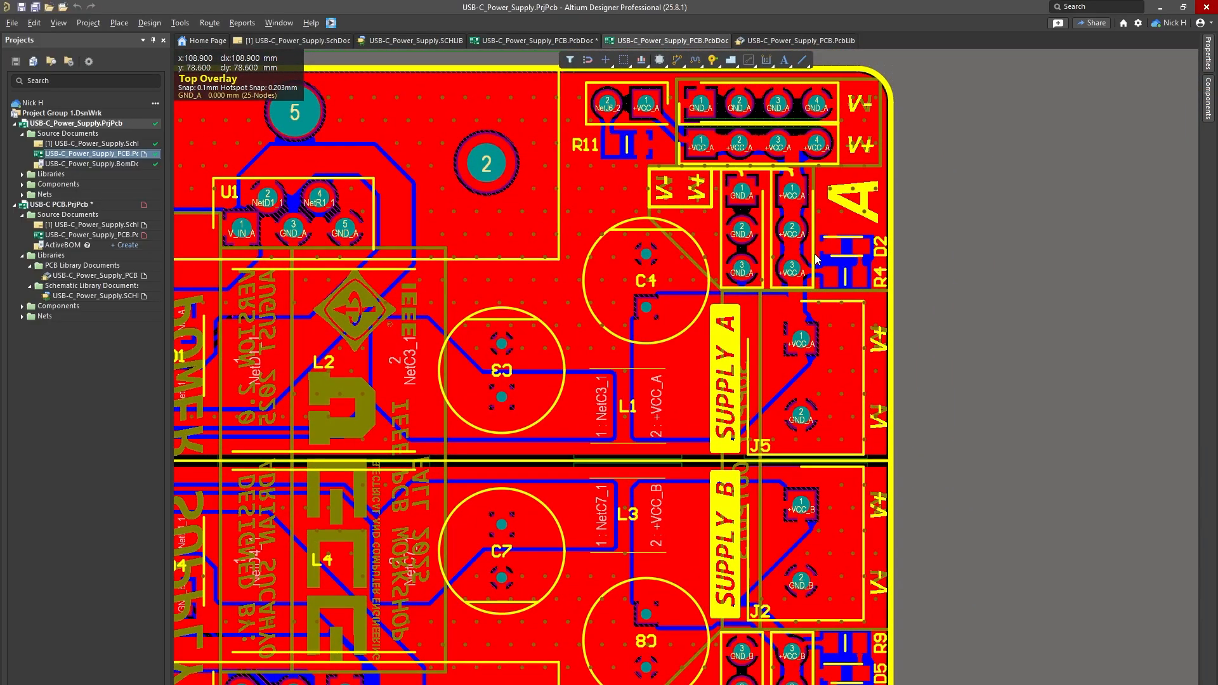
scroll(593, 281, "down", 2, "ctrl")
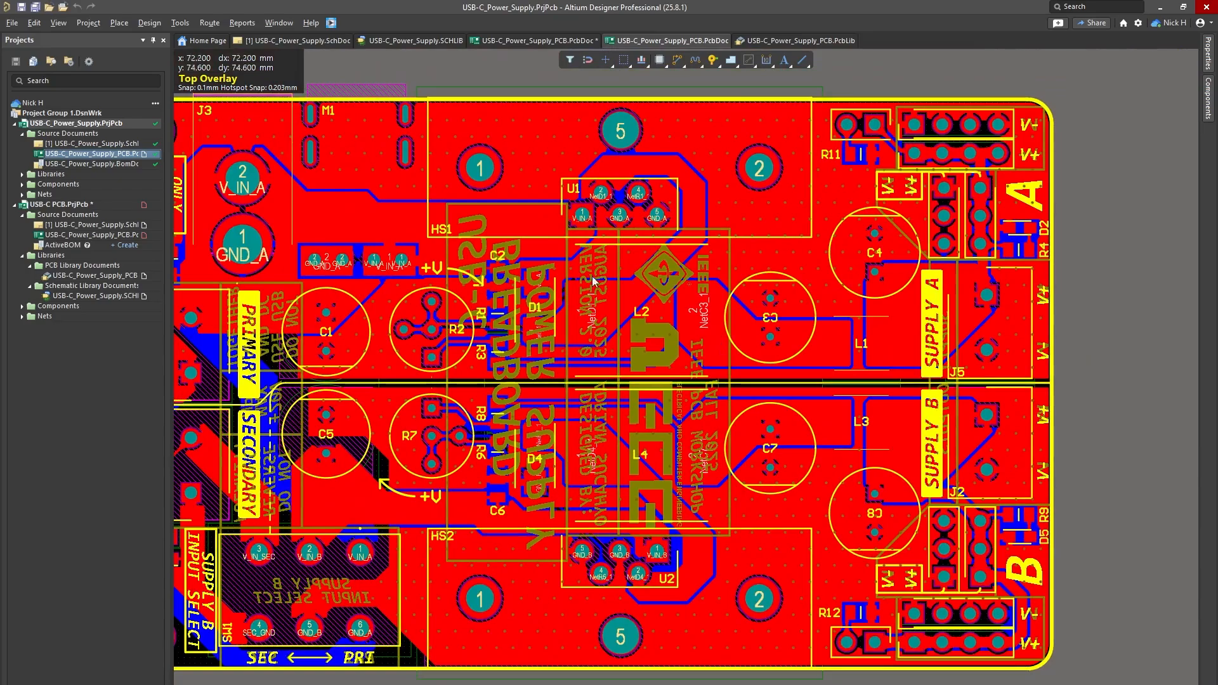
Step: Return to the new USB-C PCB board document and inspect heat sink HS2's outline and pad 2 for design rule violations
left_click(545, 40)
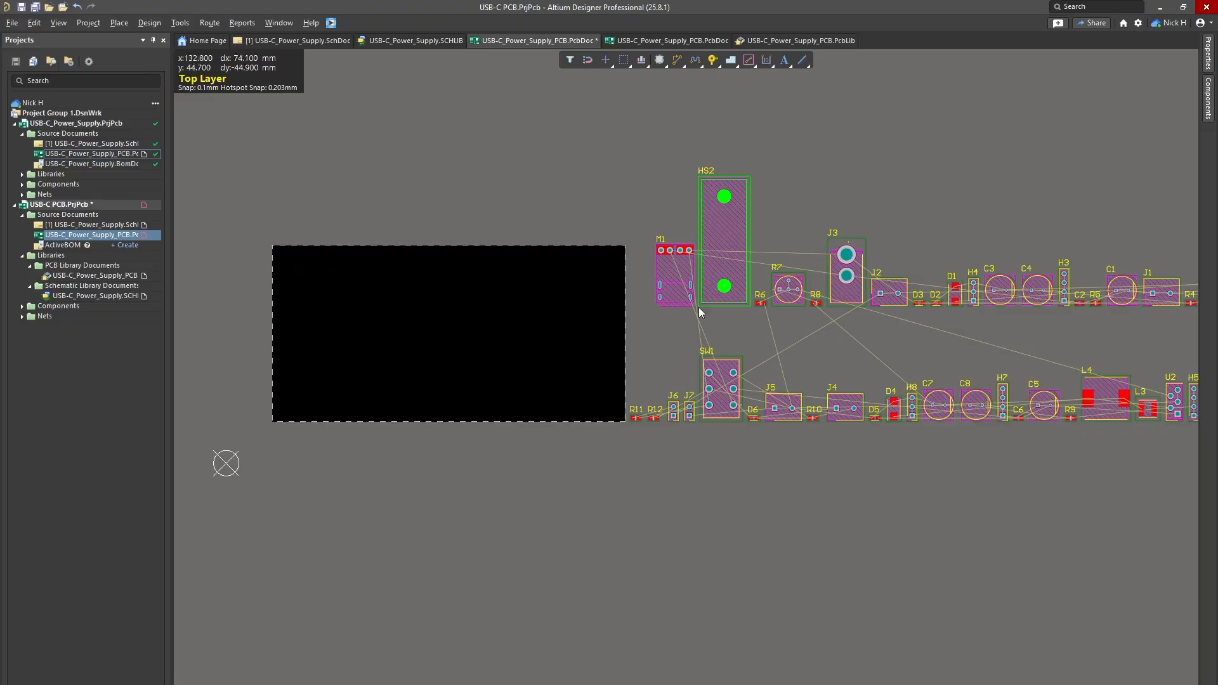
right_click_drag(910, 210, 727, 173)
scroll(727, 174, "down", 1, "ctrl")
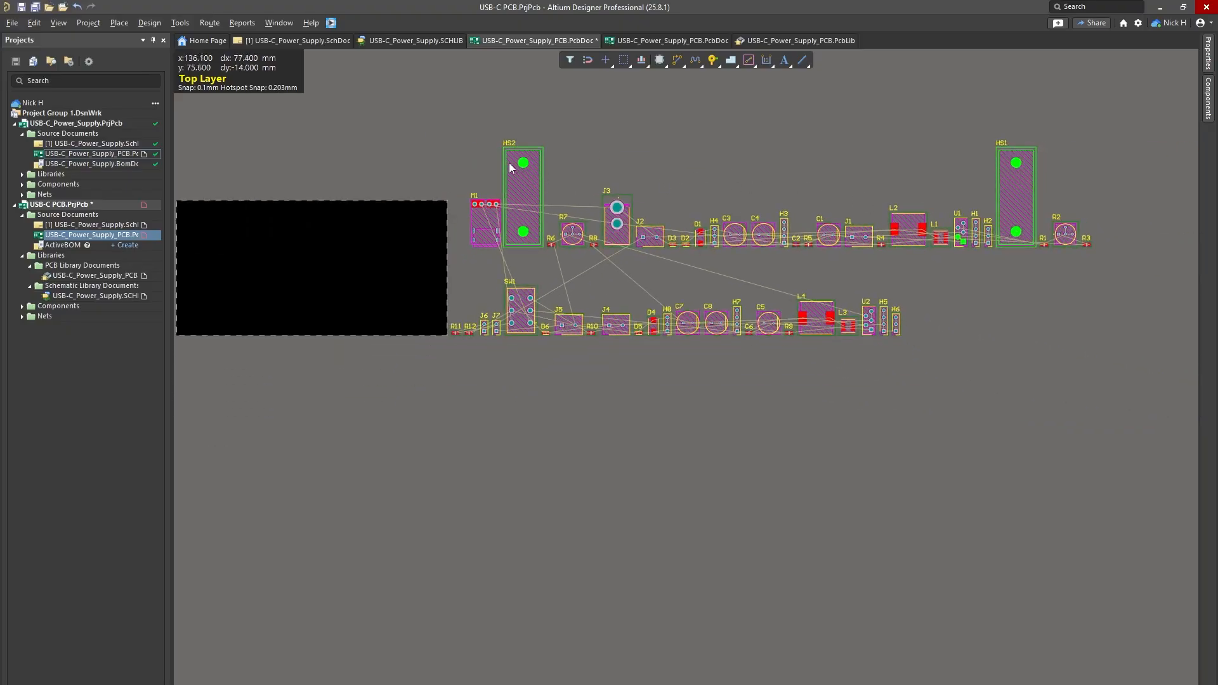
scroll(676, 193, "up", 4, "ctrl")
scroll(657, 222, "up", 2, "ctrl")
scroll(607, 261, "down", 1, "ctrl")
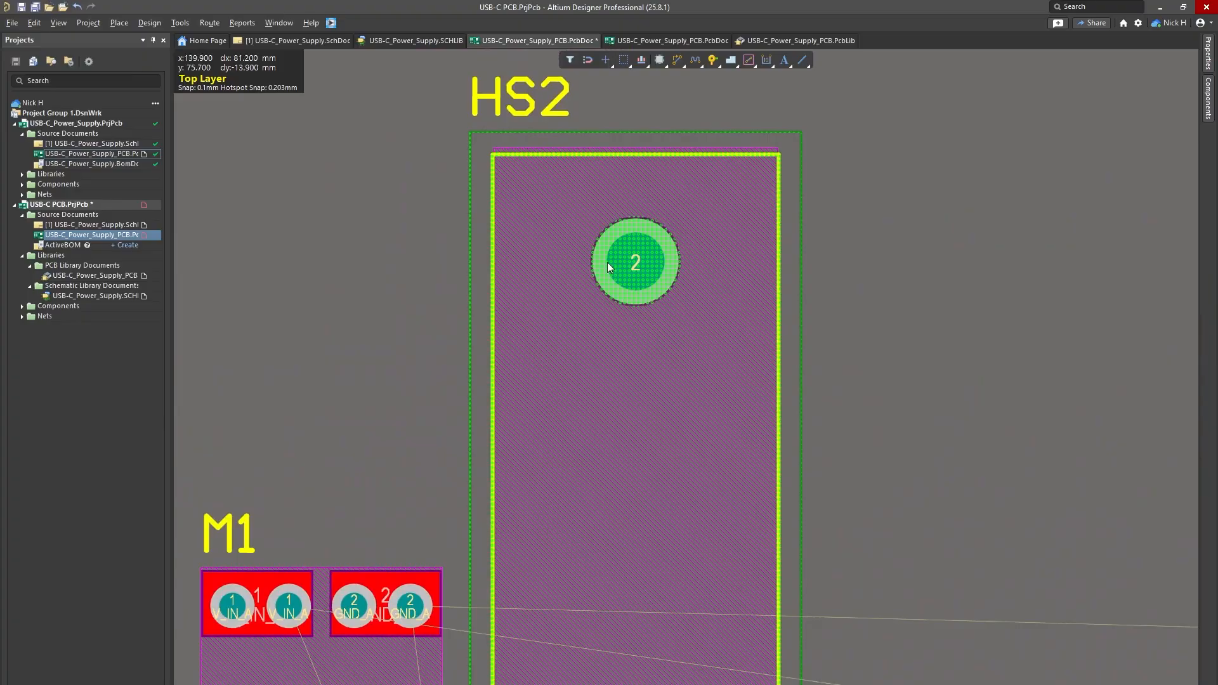
scroll(607, 261, "up", 3, "ctrl")
scroll(821, 284, "down", 1, "ctrl")
scroll(873, 269, "up", 1, "ctrl")
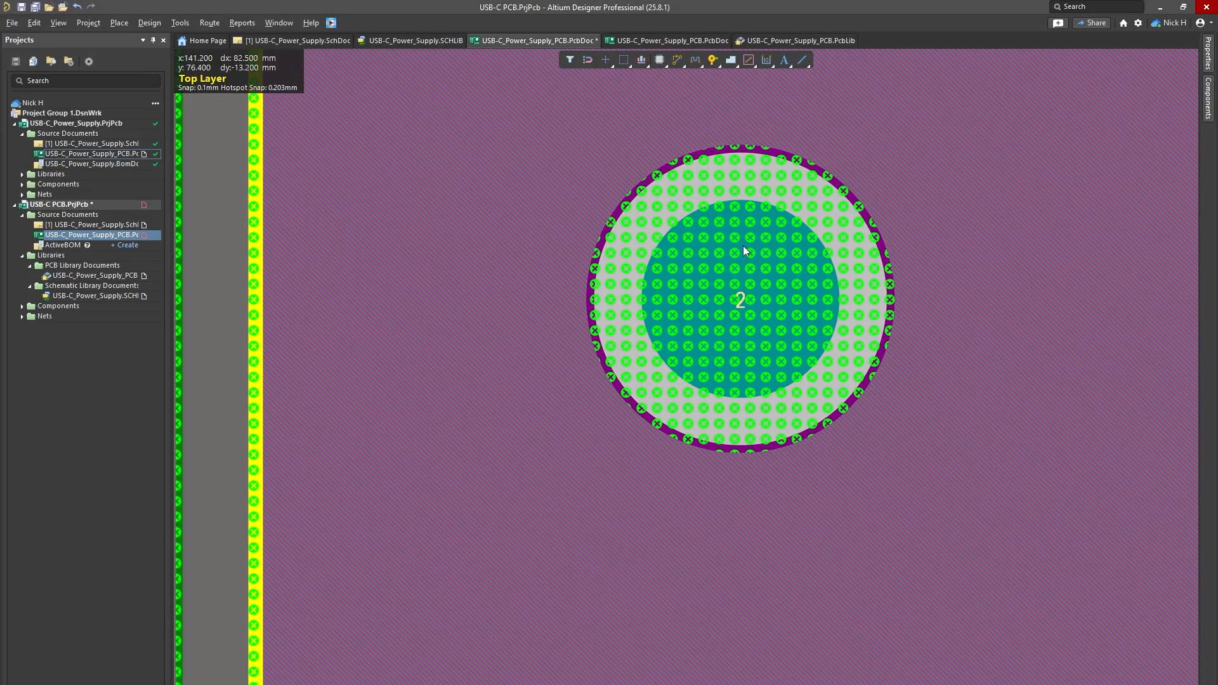
scroll(506, 300, "down", 5, "ctrl")
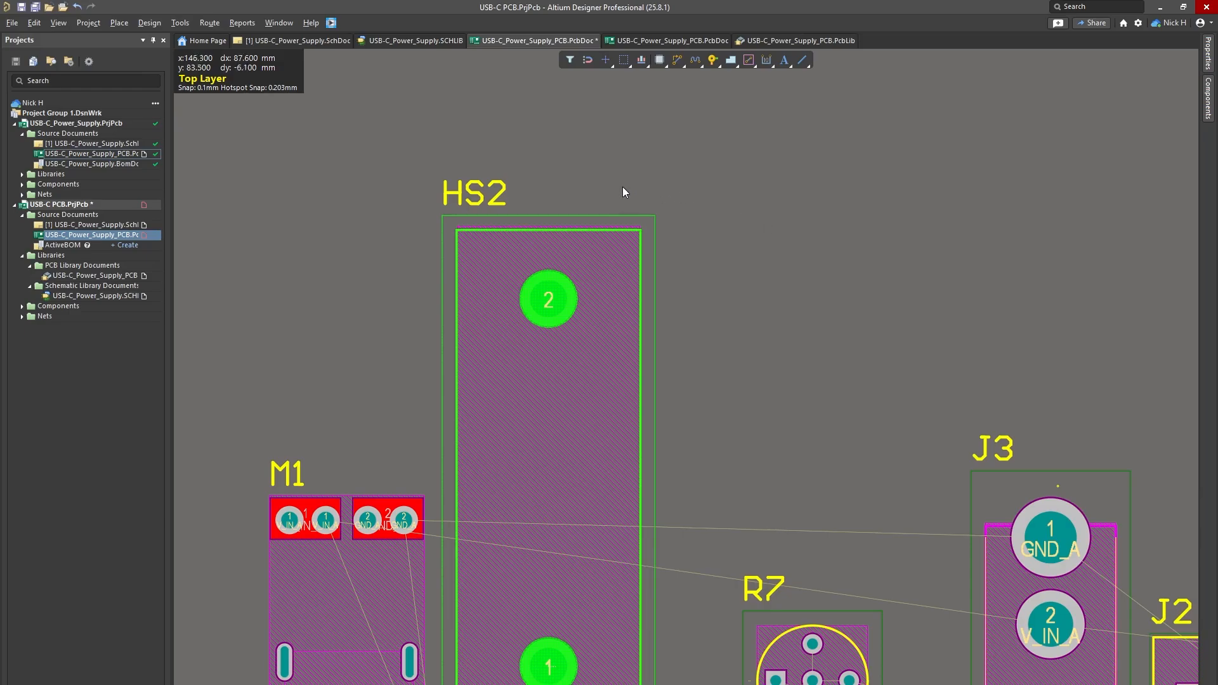
mouse_move(191, 684)
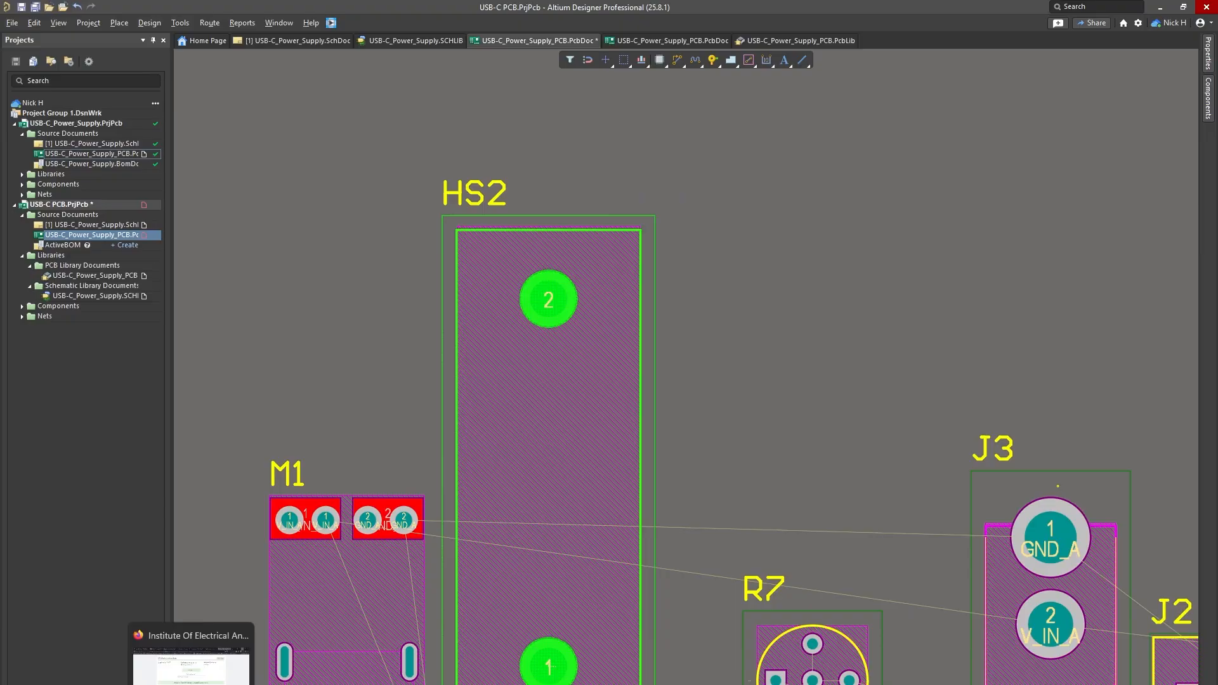
left_click(355, 684)
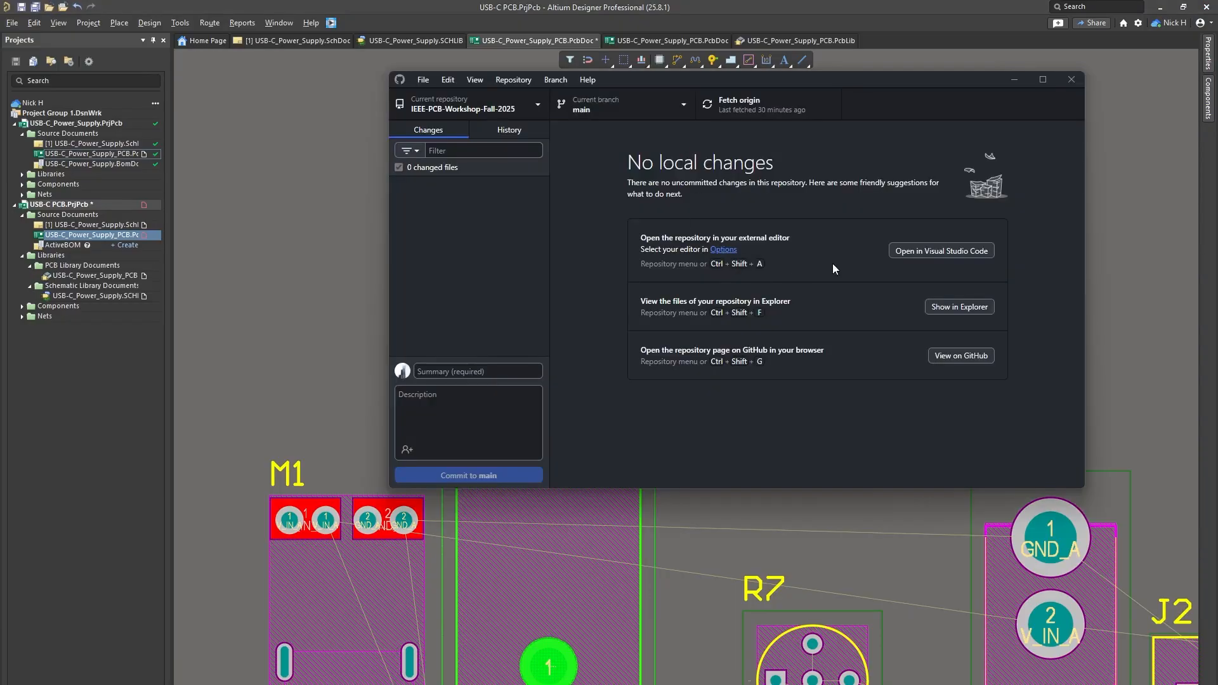
left_click(1020, 84)
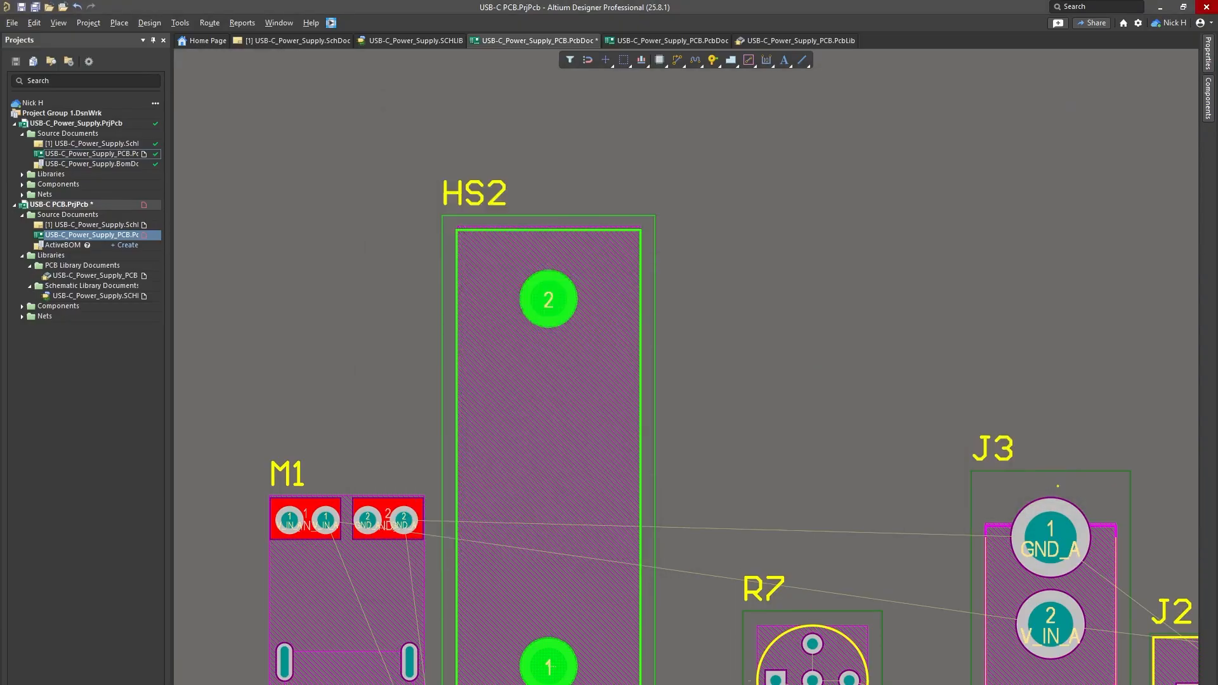
Step: Switch to File Explorer, locate JLC_RULES.RUL in the Altium_Component_Library folder, and return to the PCB document in Altium Designer
mouse_move(220, 684)
left_click(312, 647)
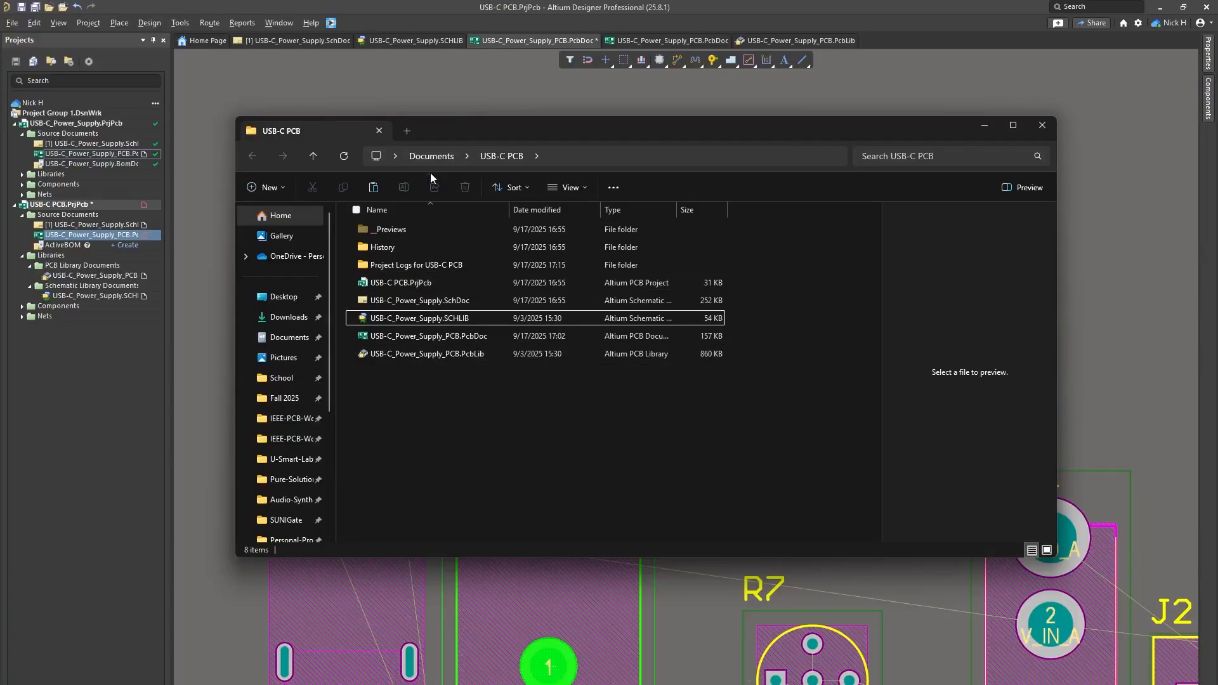
mouse_move(220, 682)
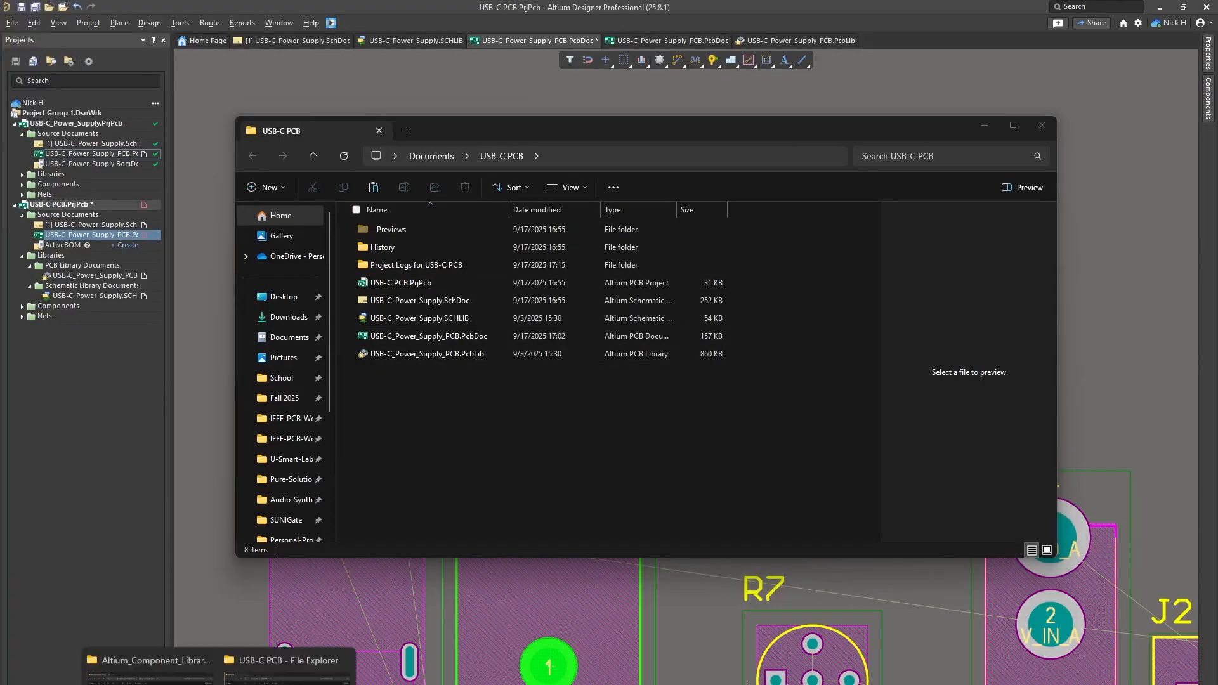
left_click(159, 653)
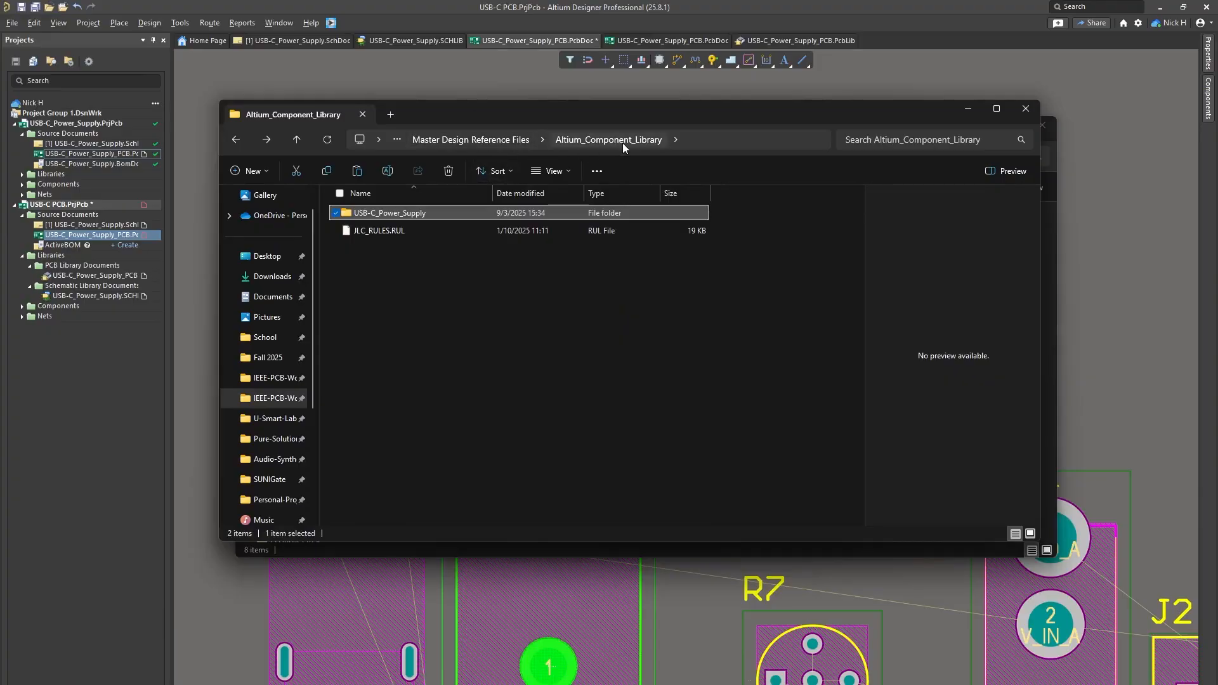
left_click(462, 230)
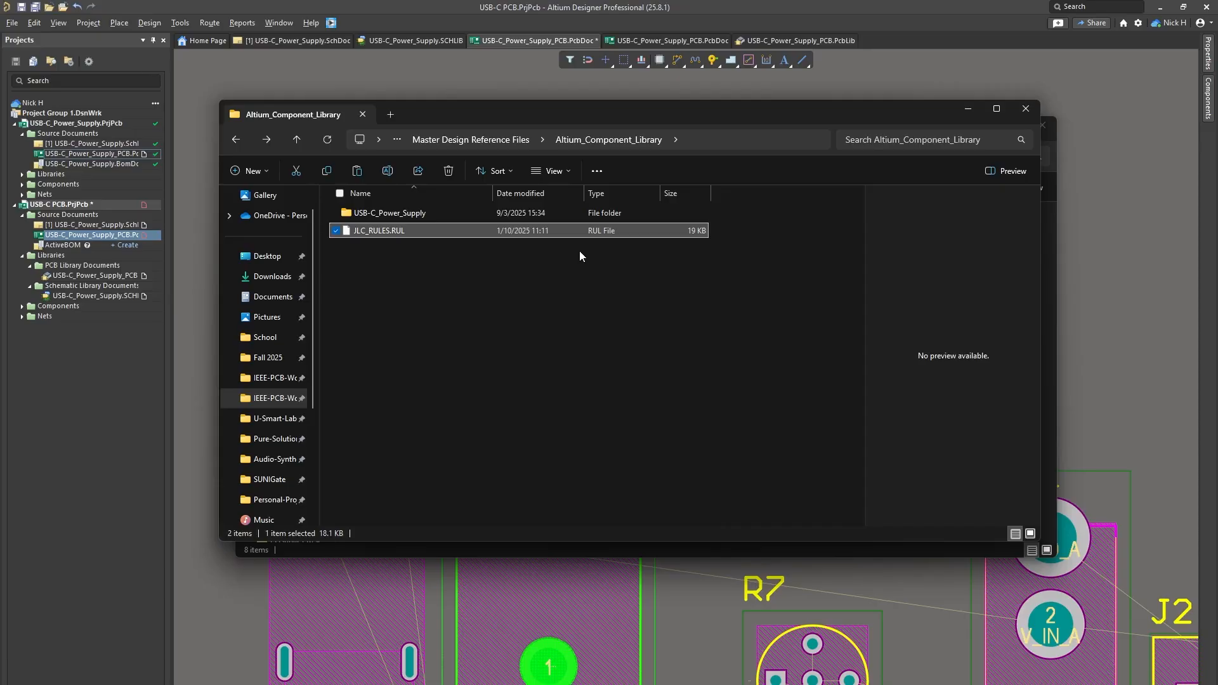
left_click(718, 650)
Step: Open the PCB design rules editor and start a rule import with every design rule type selected
right_click_drag(593, 469, 650, 344)
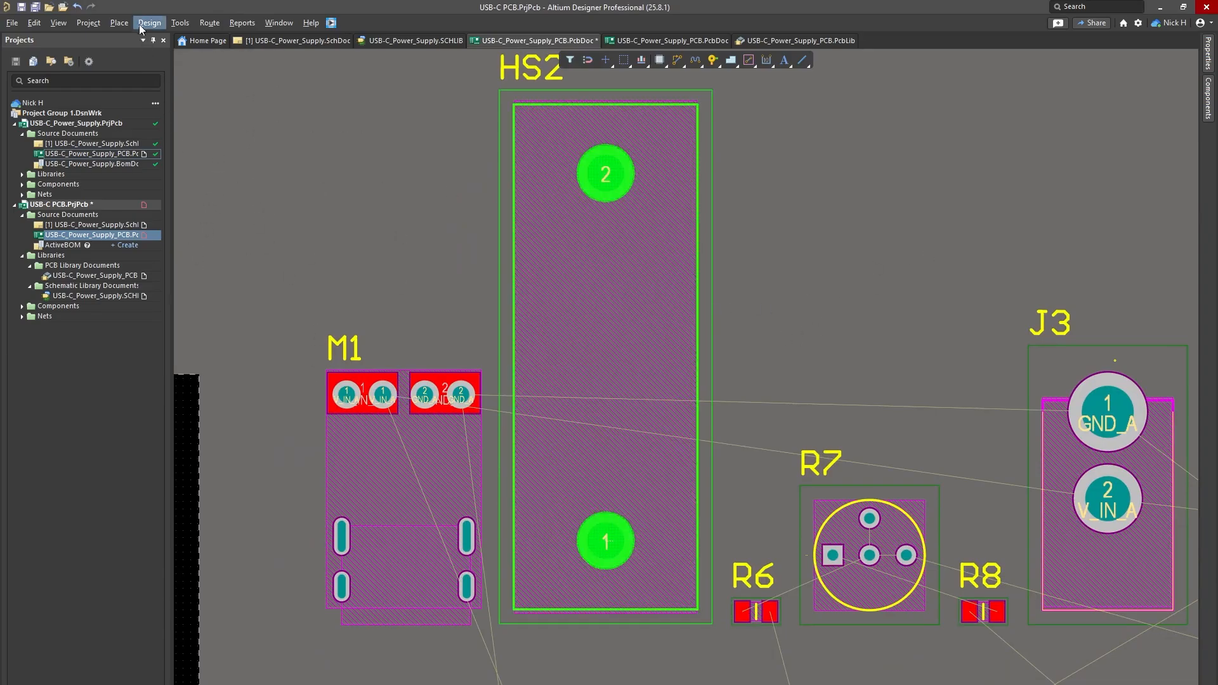
left_click(178, 23)
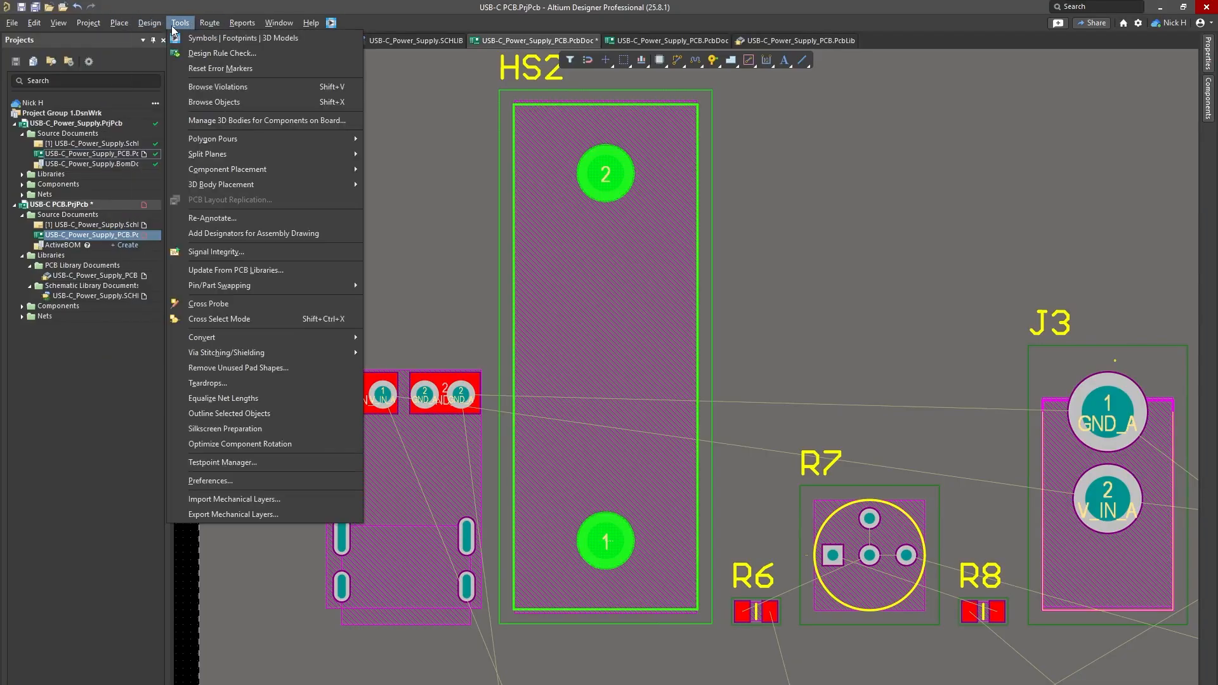
left_click(168, 72)
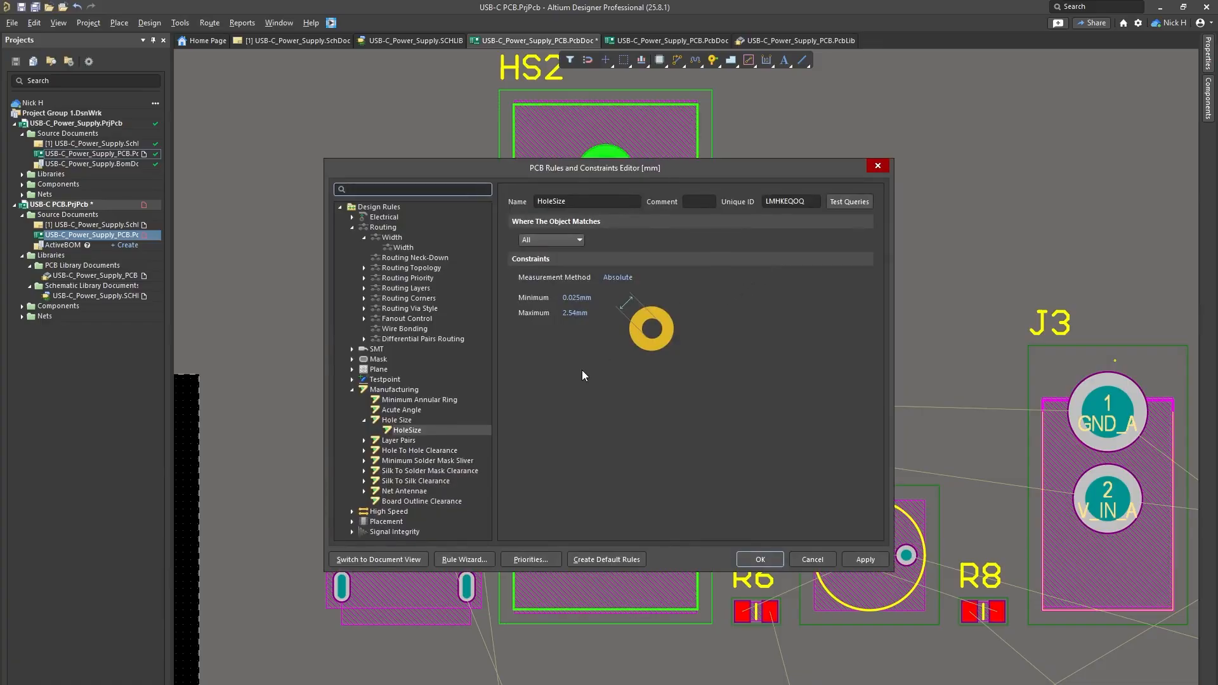
right_click(336, 366)
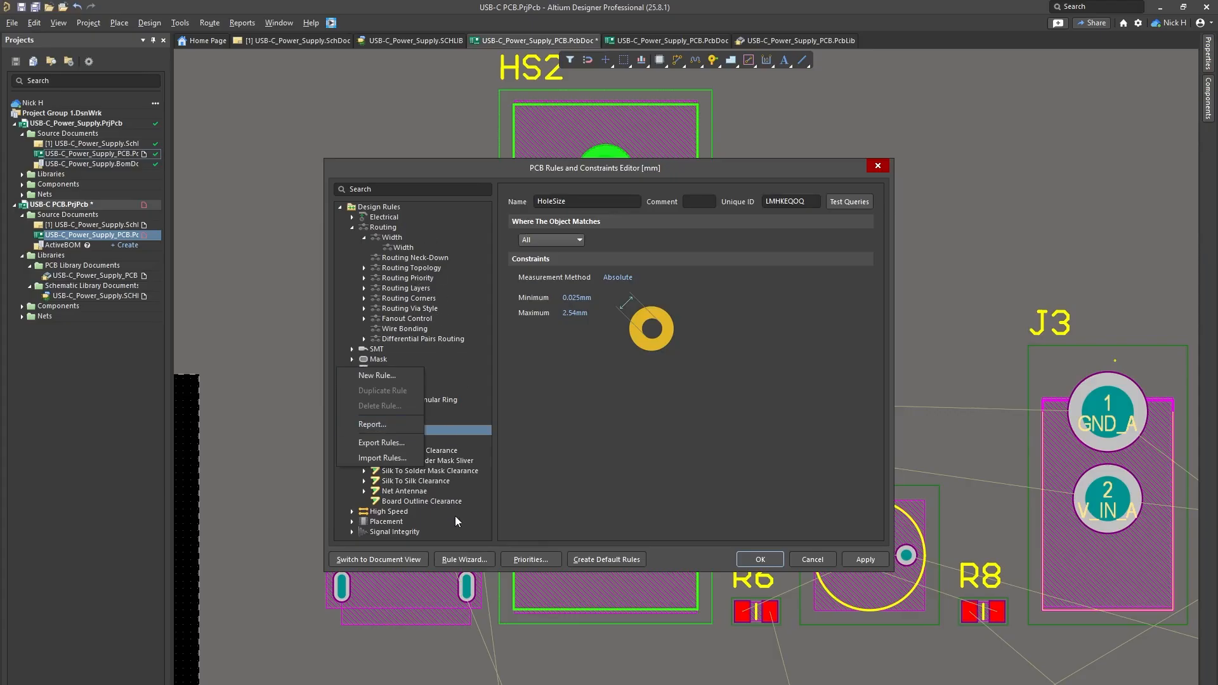
left_click(383, 457)
scroll(598, 291, "down", 10)
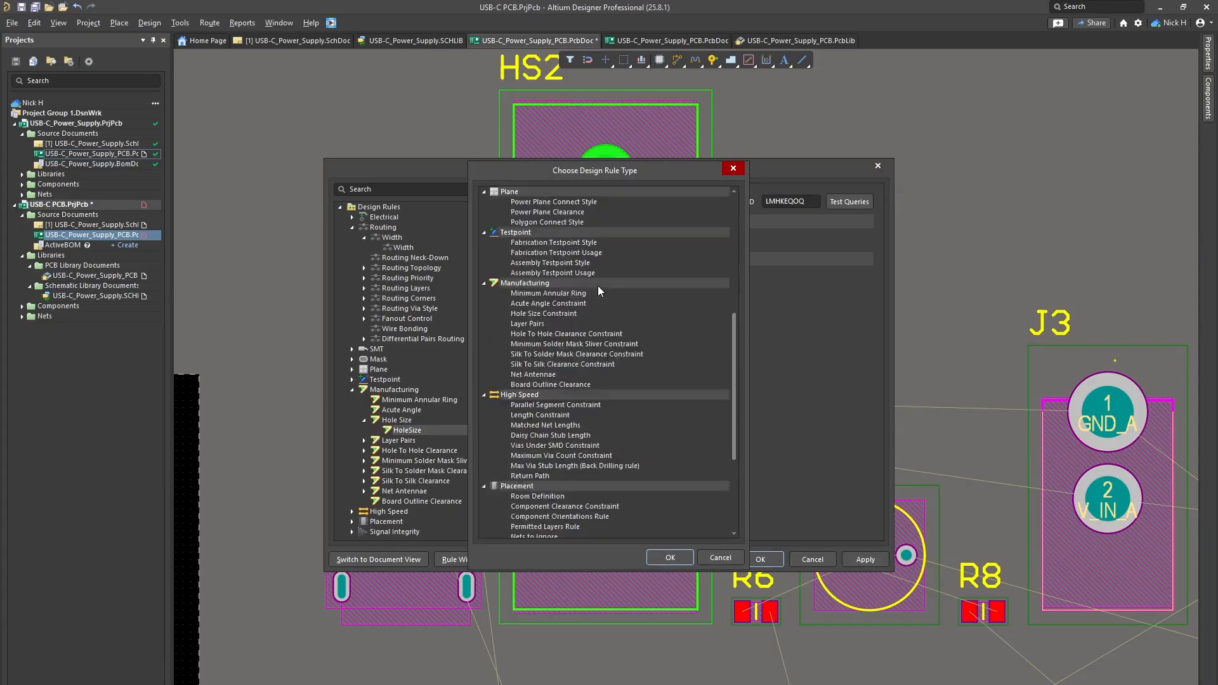
scroll(601, 295, "up", 10)
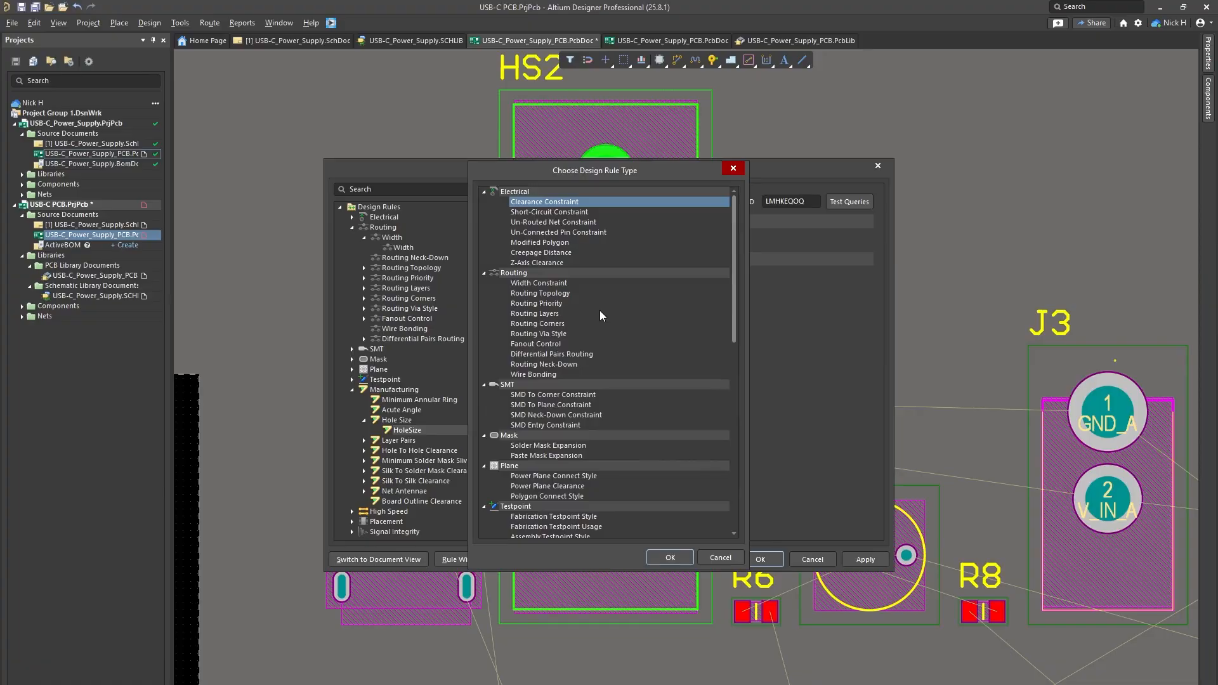
left_click(553, 258)
key("ctrl+a")
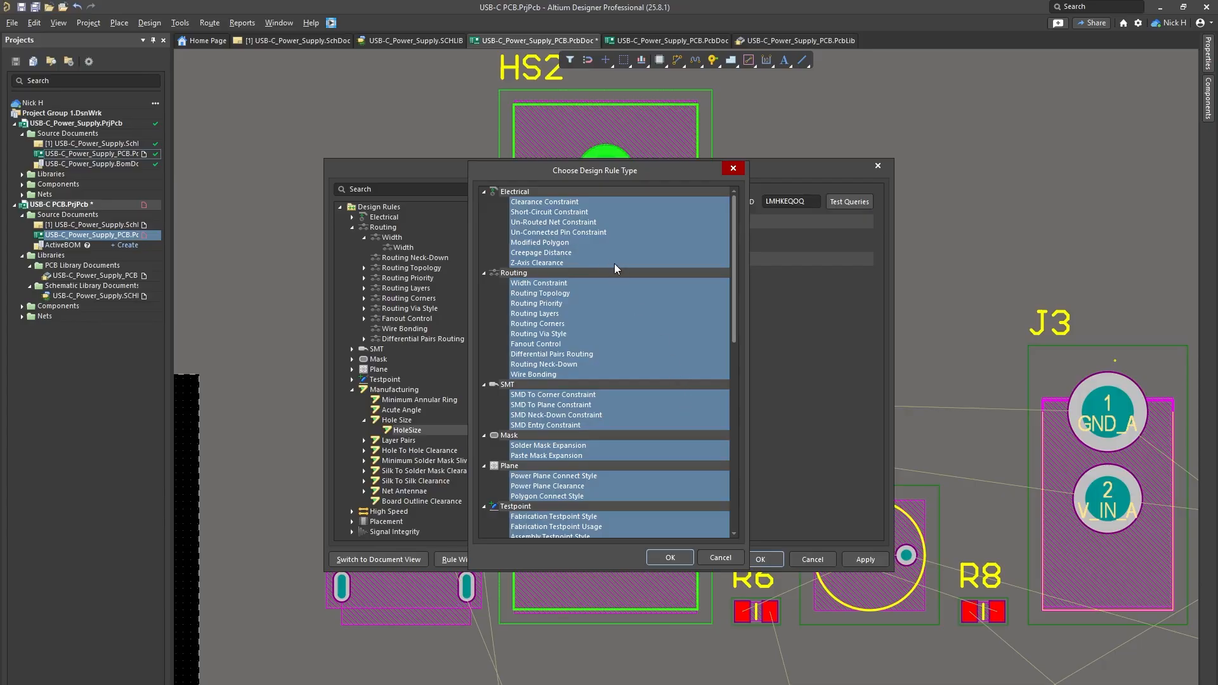
left_click(678, 559)
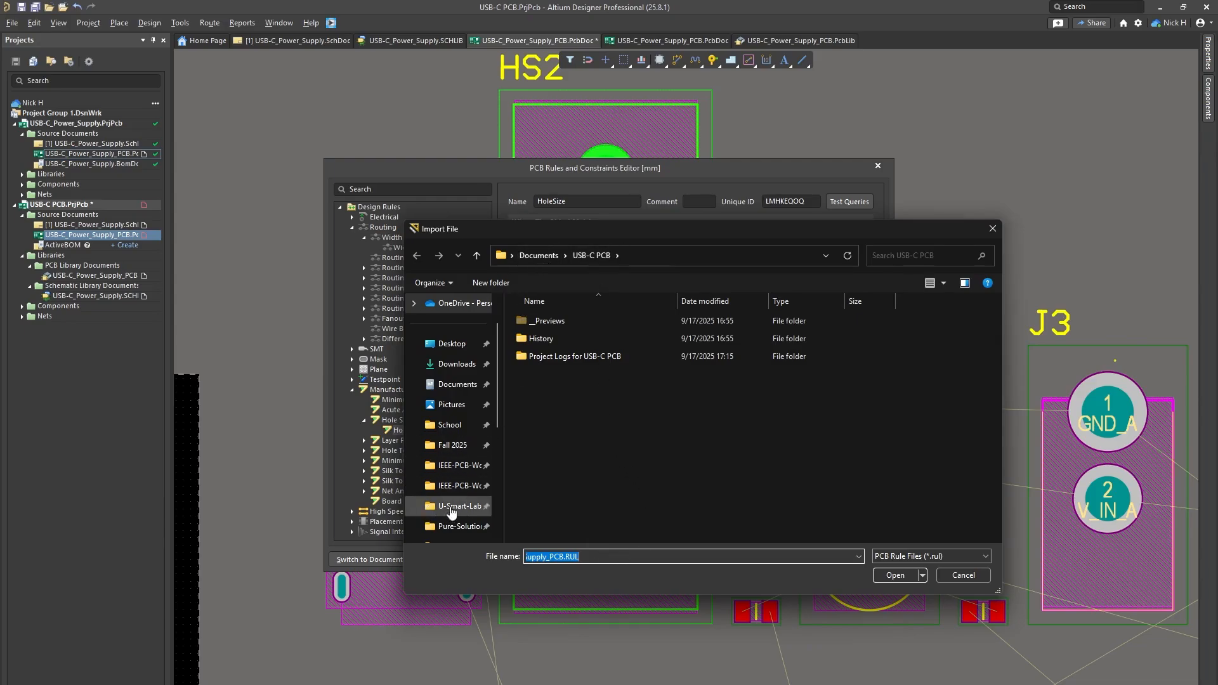
Step: Import JLC_RULES.RUL from Master Design Reference Files > Altium_Component_Library, clearing the existing rules first, and accept the rule set
left_click(458, 485)
double_click(640, 355)
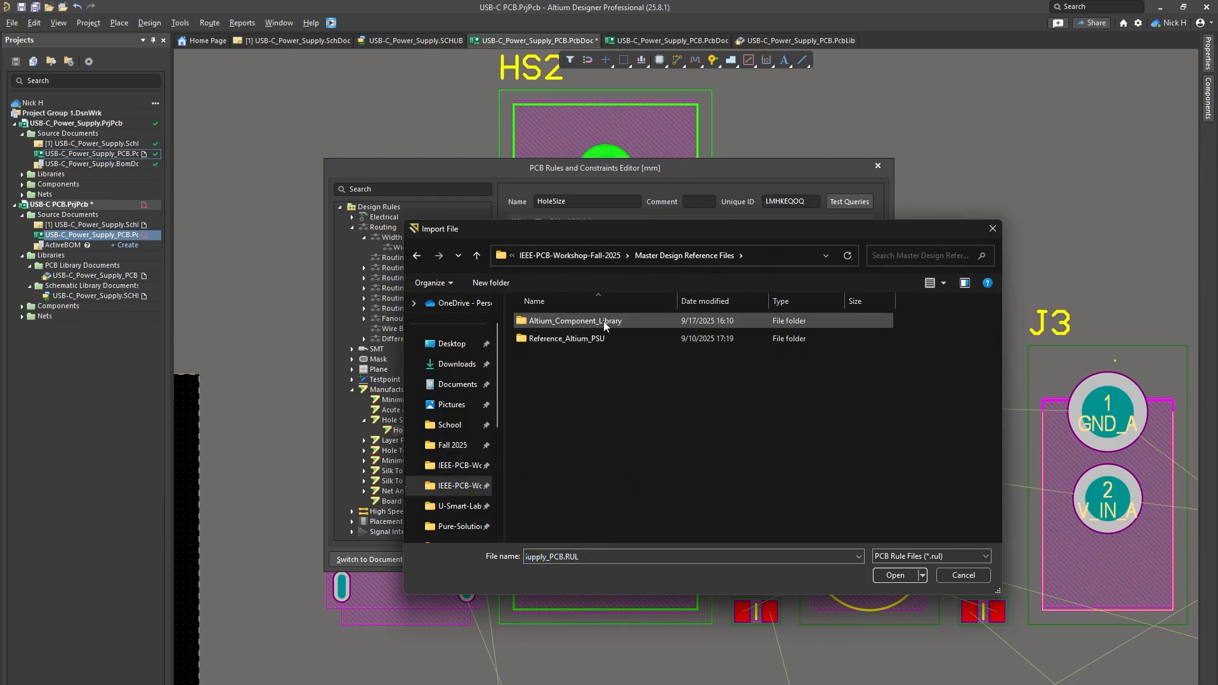
double_click(622, 320)
left_click(590, 339)
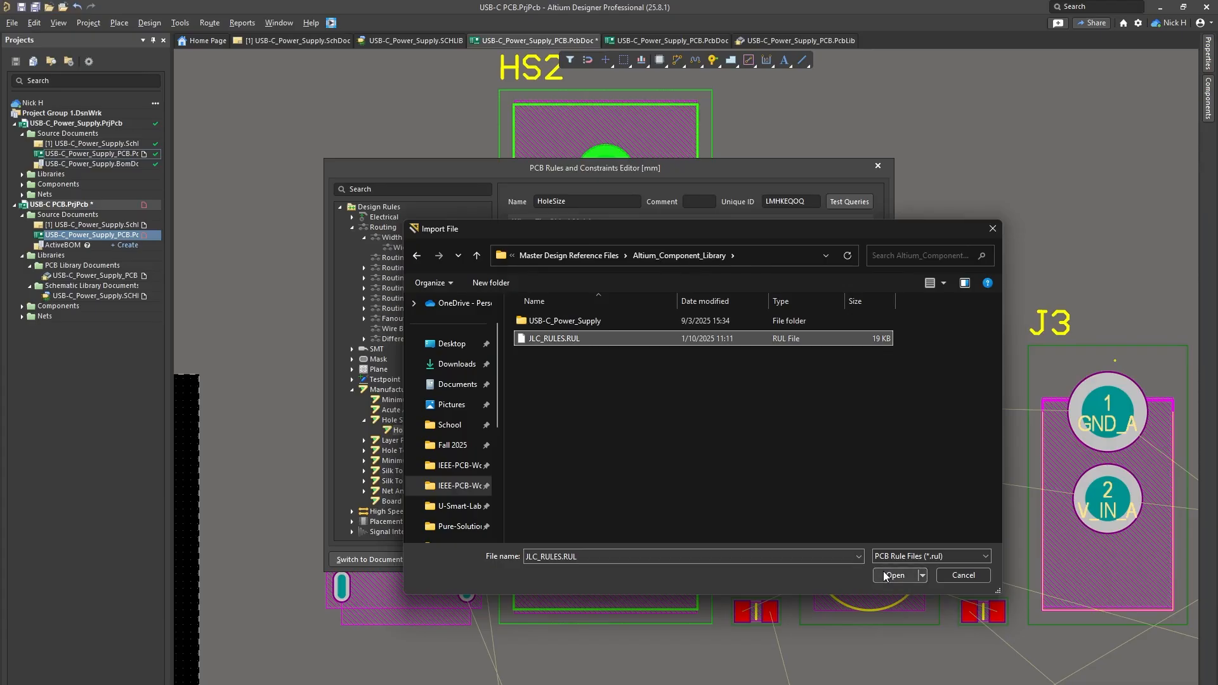
left_click(888, 575)
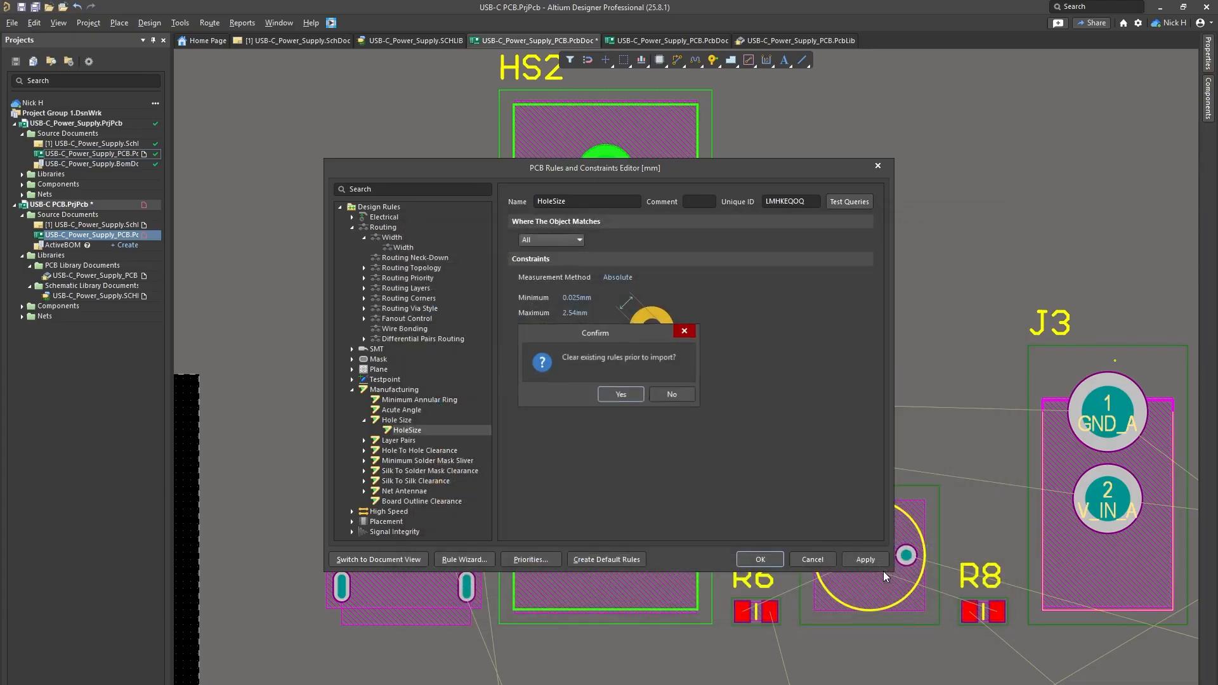
left_click(621, 394)
left_click(765, 560)
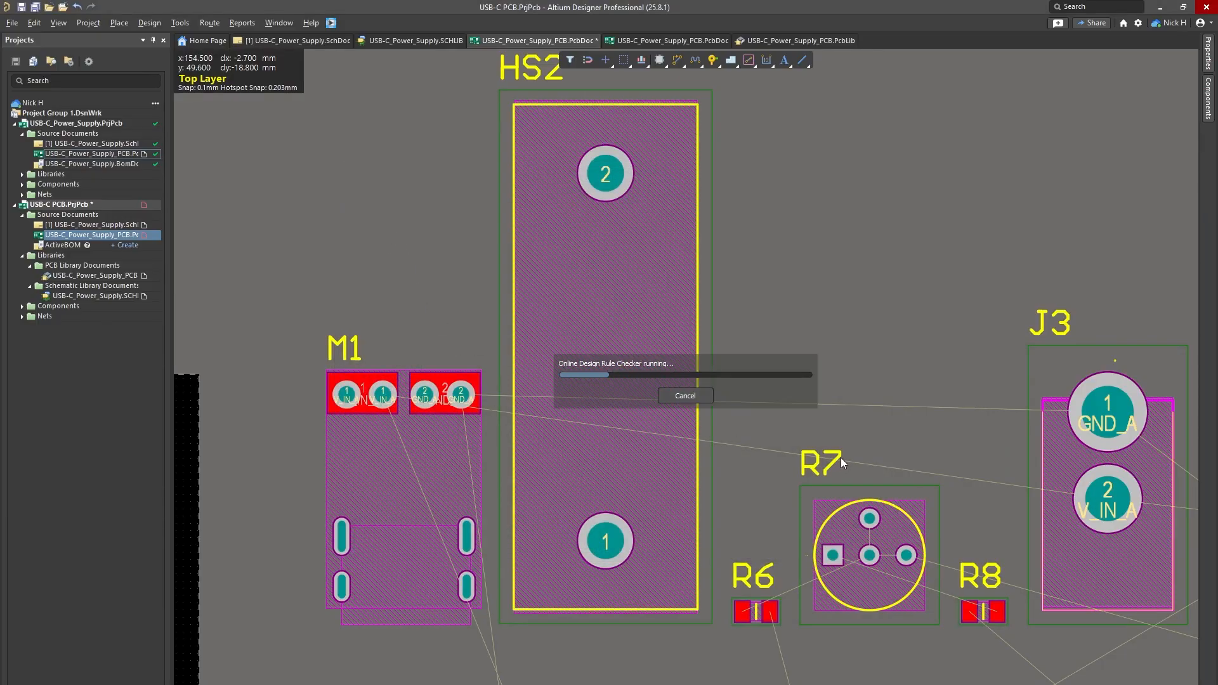
Step: Run a design rule check on the new board and close the resulting messages and verification report
scroll(624, 374, "down", 2, "ctrl")
double_click(642, 327)
left_click(777, 316)
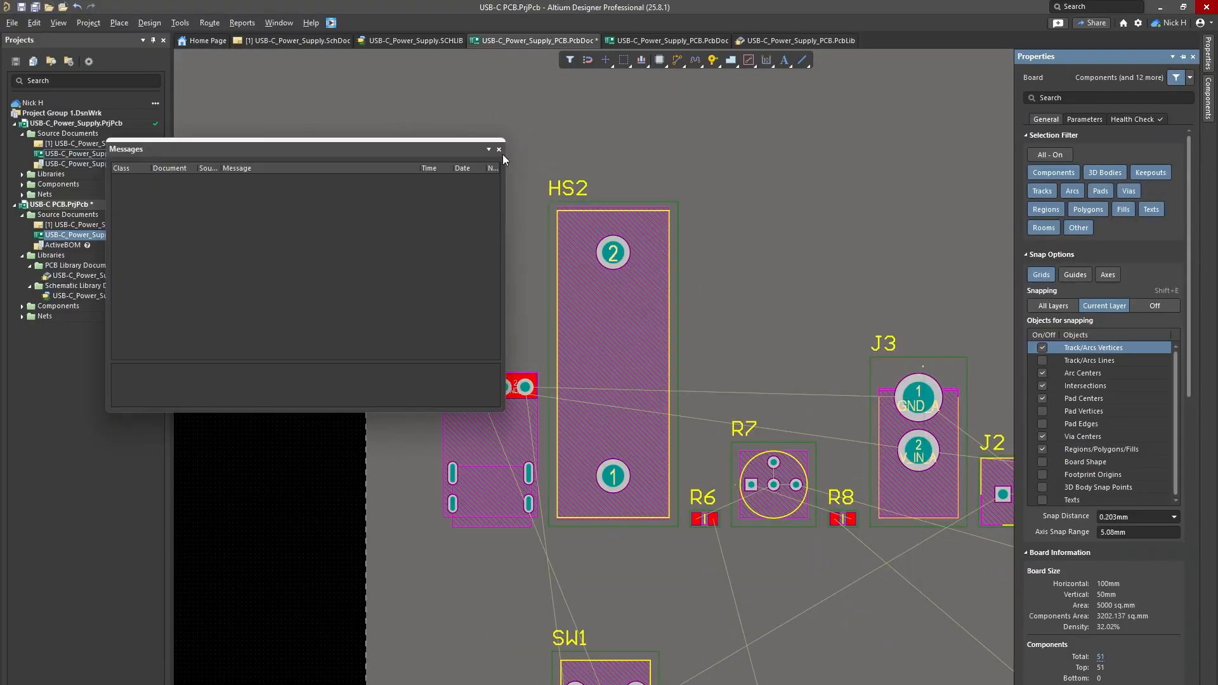
left_click(509, 139)
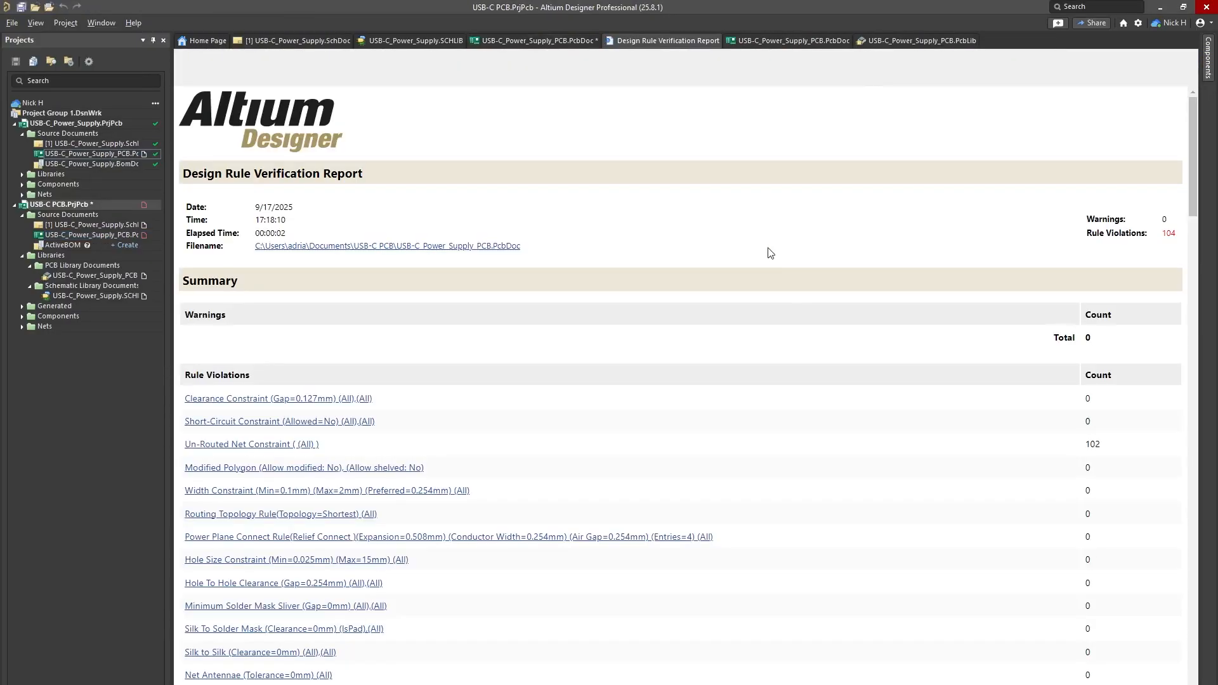
right_click(659, 36)
left_click(676, 56)
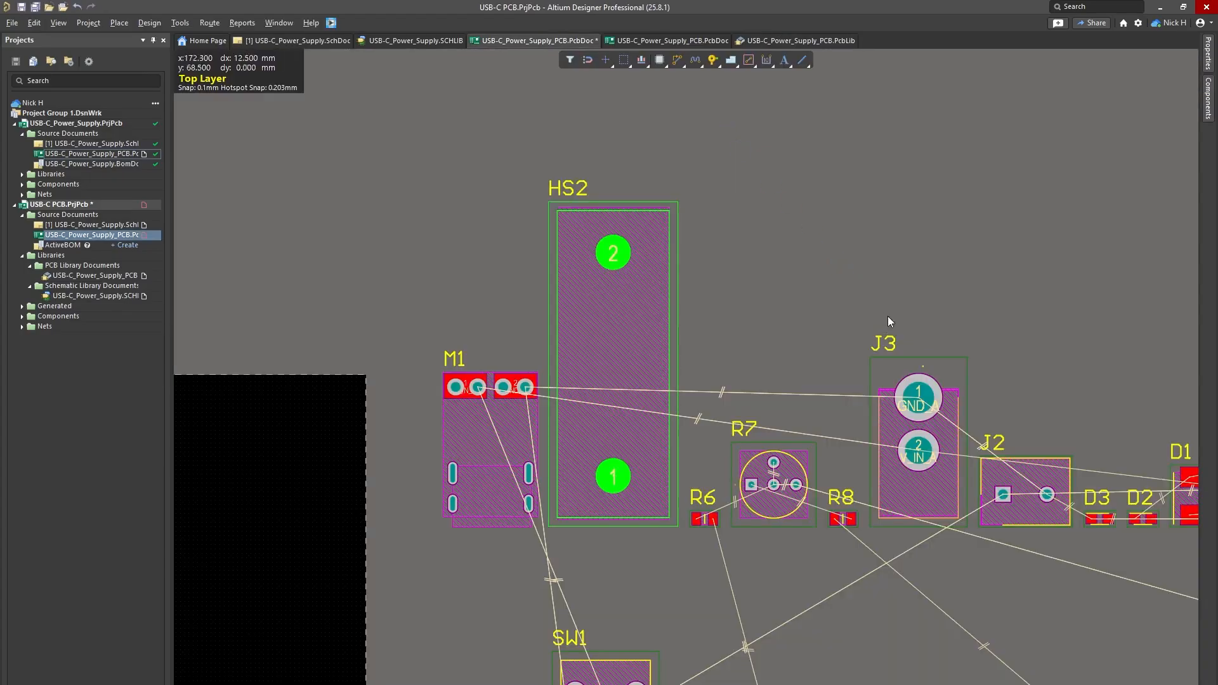
Step: Examine heat sink HS2, its pads and the component rows for remaining design rule violation markers
scroll(889, 317, "down", 2, "ctrl")
right_click_drag(971, 346, 443, 303)
right_click_drag(185, 232, 467, 244)
scroll(464, 245, "up", 6, "ctrl")
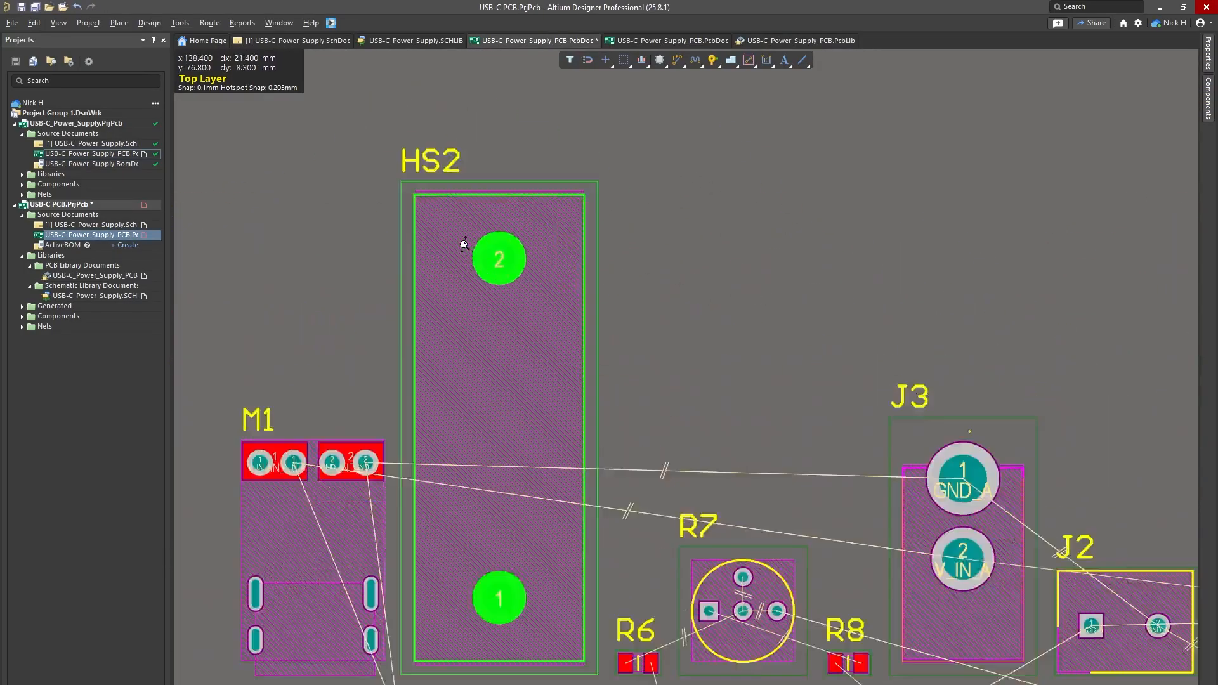
mouse_move(523, 262)
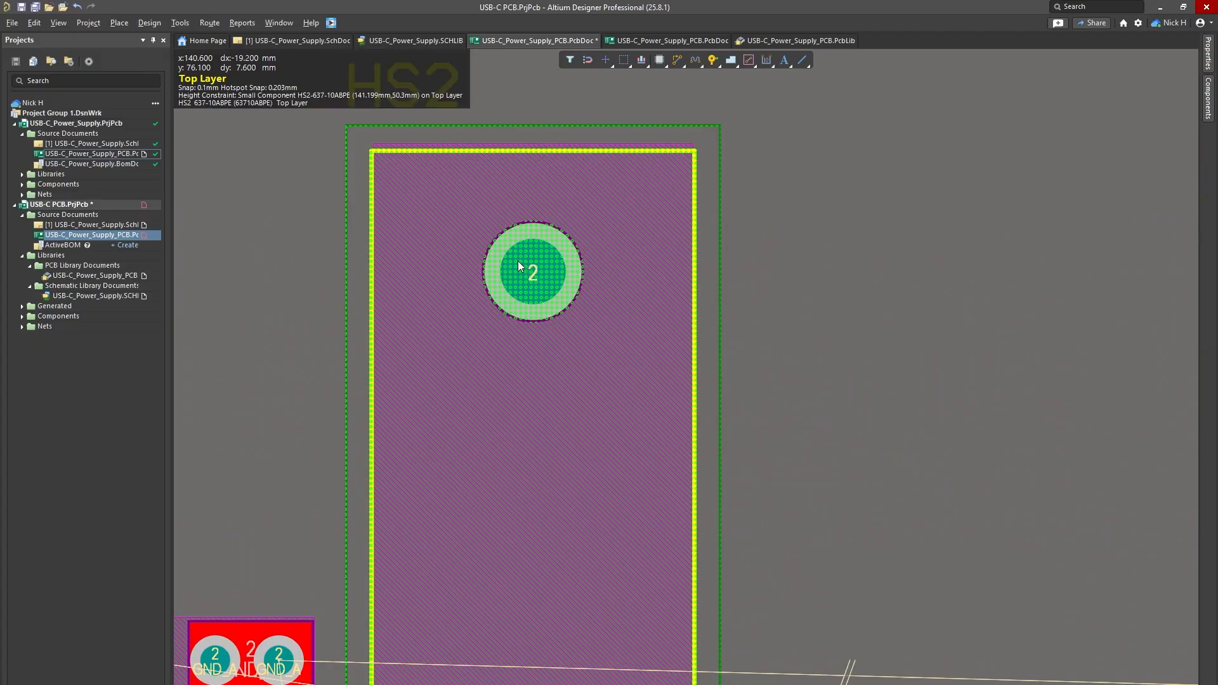
scroll(856, 293, "down", 4, "ctrl")
scroll(929, 280, "down", 2, "ctrl")
right_click_drag(930, 279, 649, 161)
right_click_drag(846, 210, 704, 187)
scroll(701, 184, "down", 1, "ctrl")
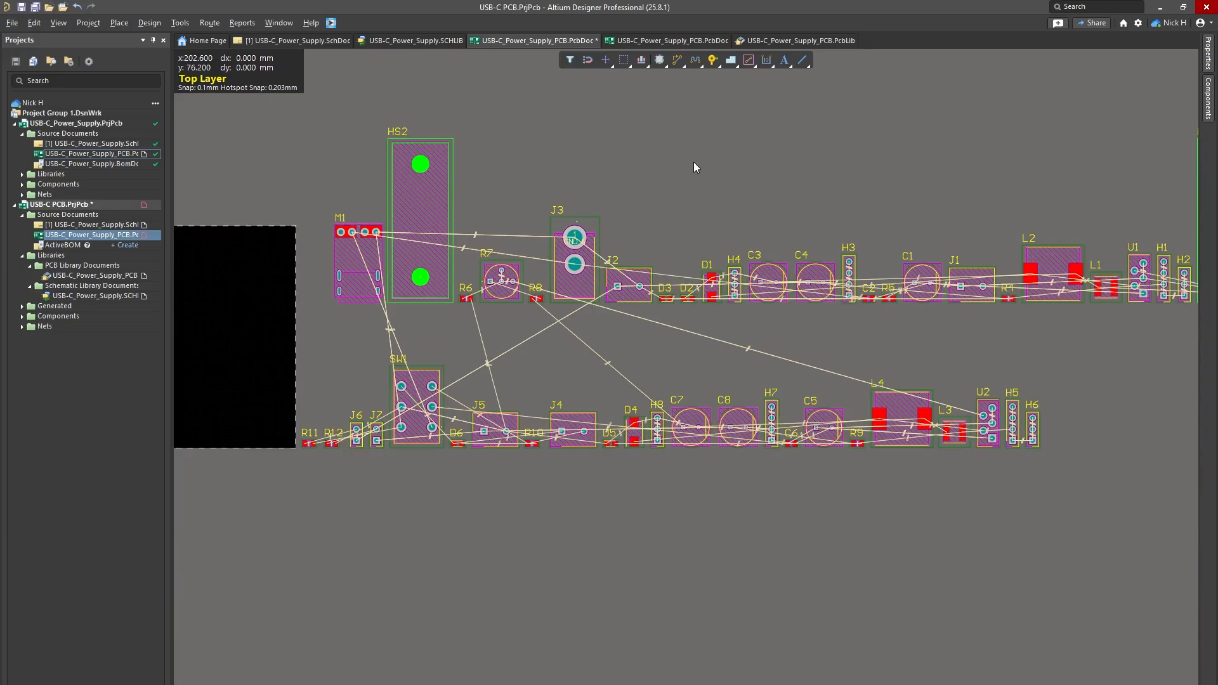
Step: Reset the error markers on the board
key("t")
left_click(729, 202)
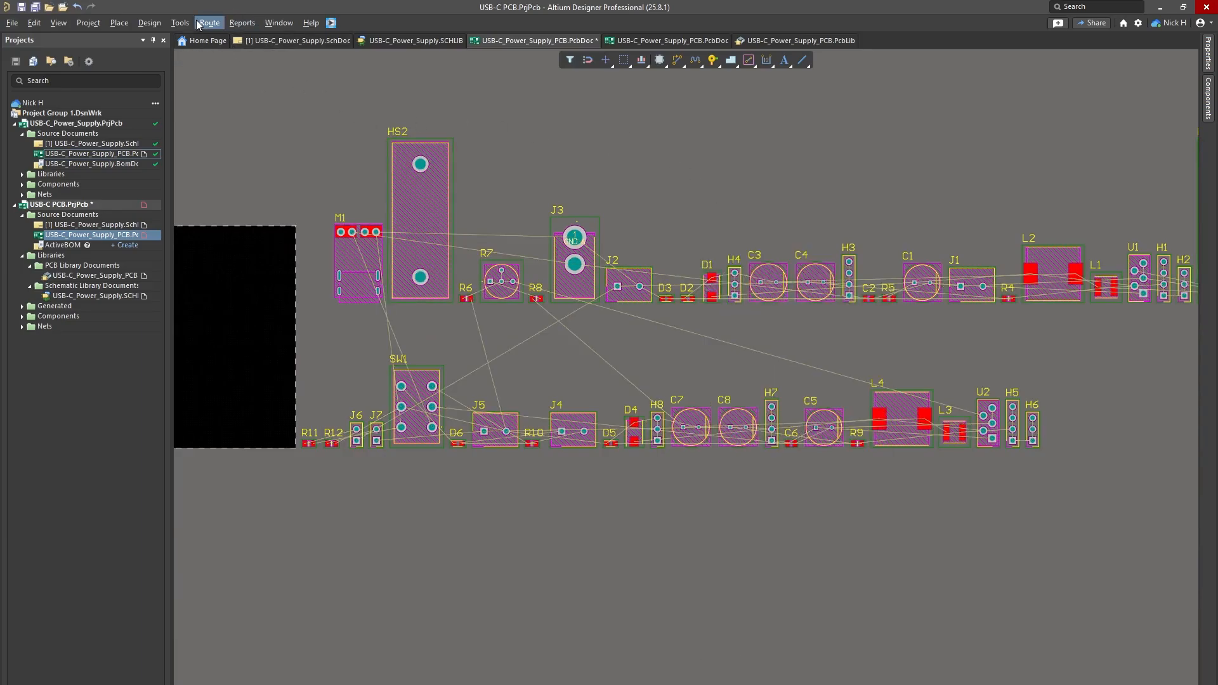
key("t")
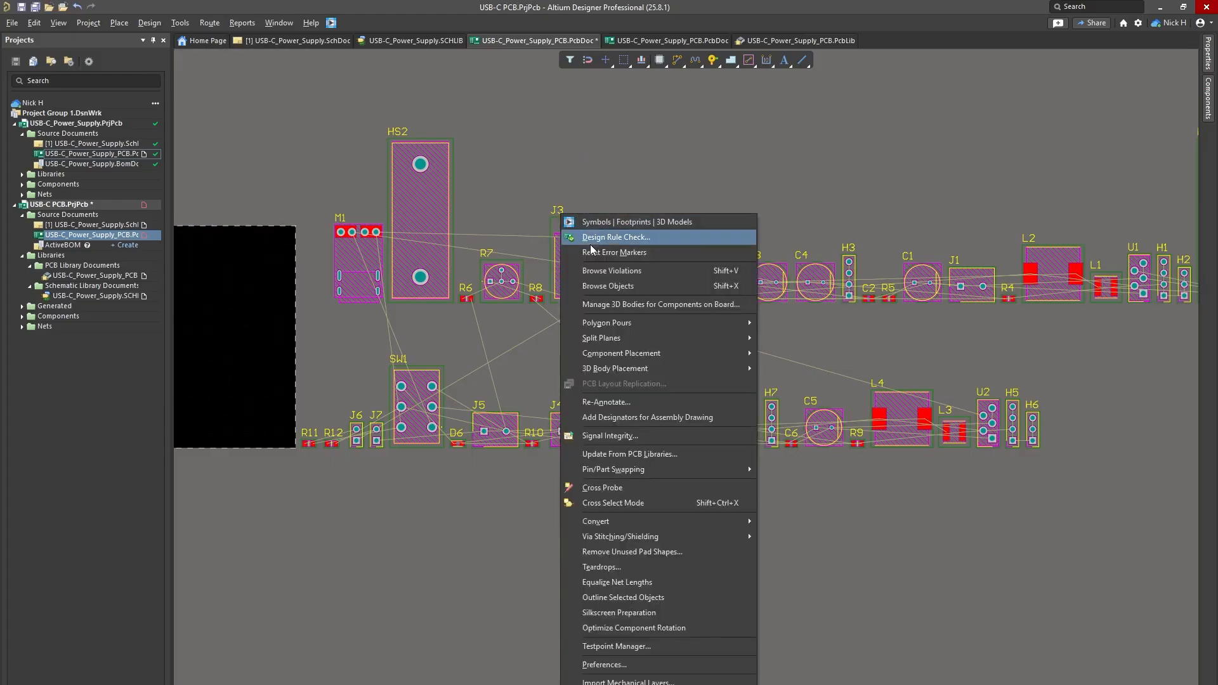
left_click(181, 24)
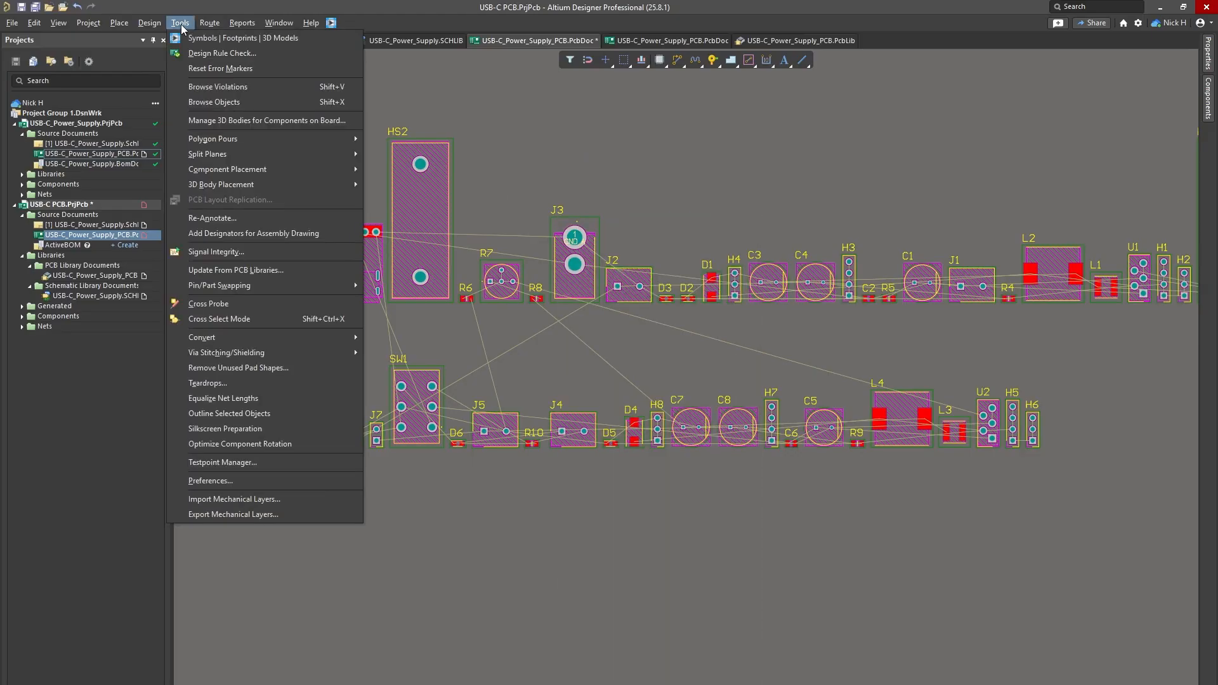
left_click(199, 68)
scroll(644, 249, "down", 1, "ctrl")
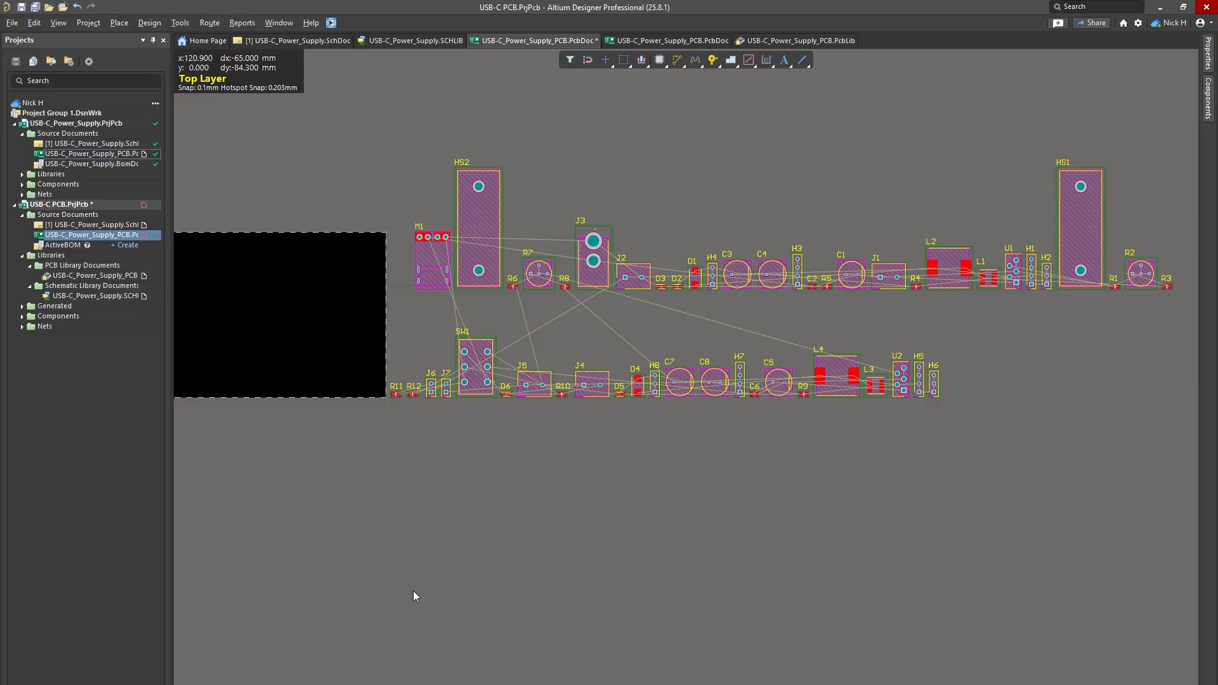
Step: Import all design rule types from JLC_RULES.RUL again, clearing the existing rules first, and accept the rule set
left_click(150, 23)
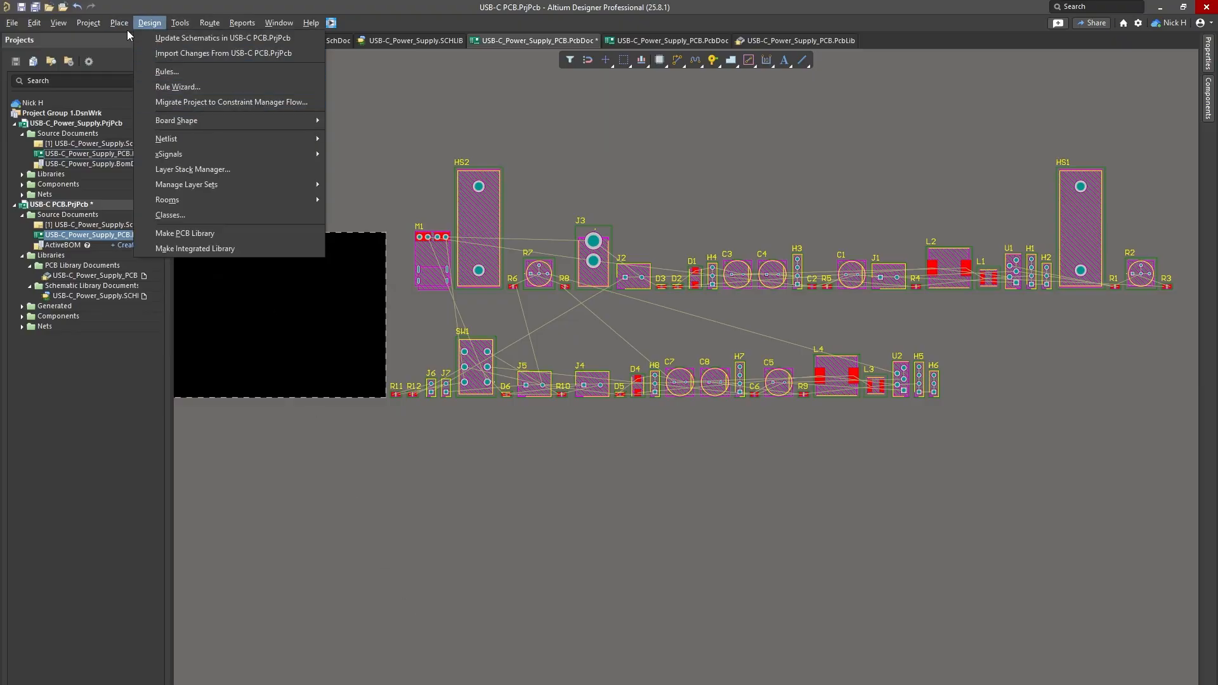
left_click(156, 71)
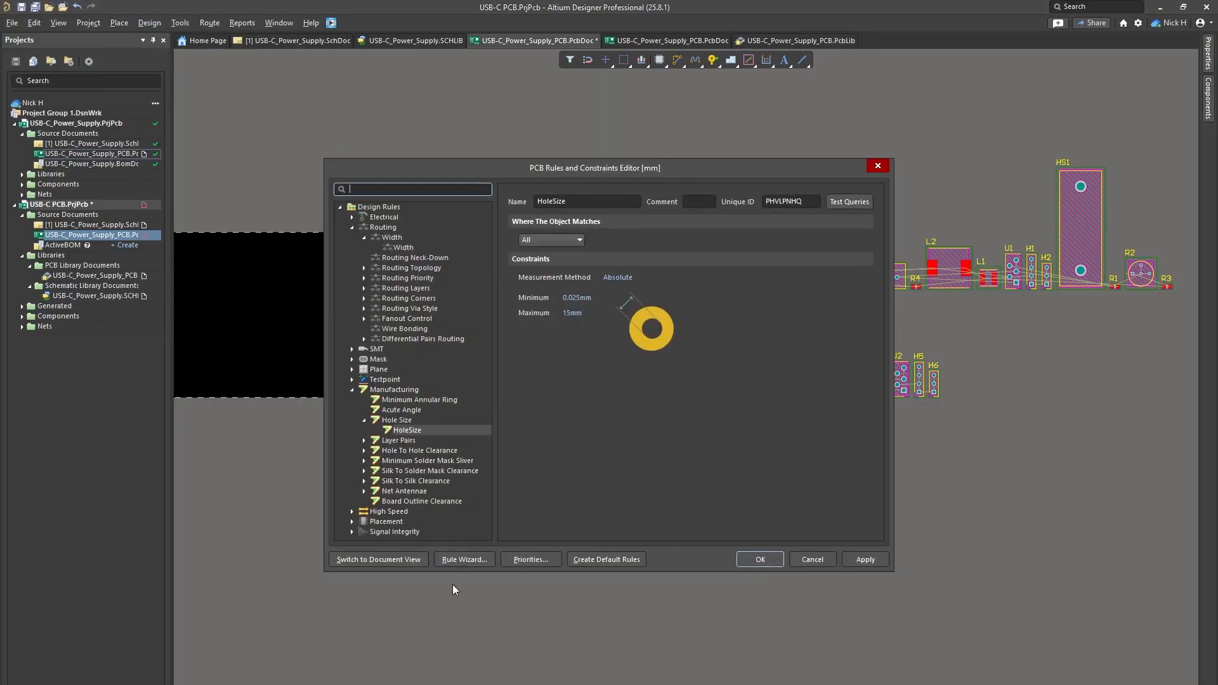
right_click(383, 370)
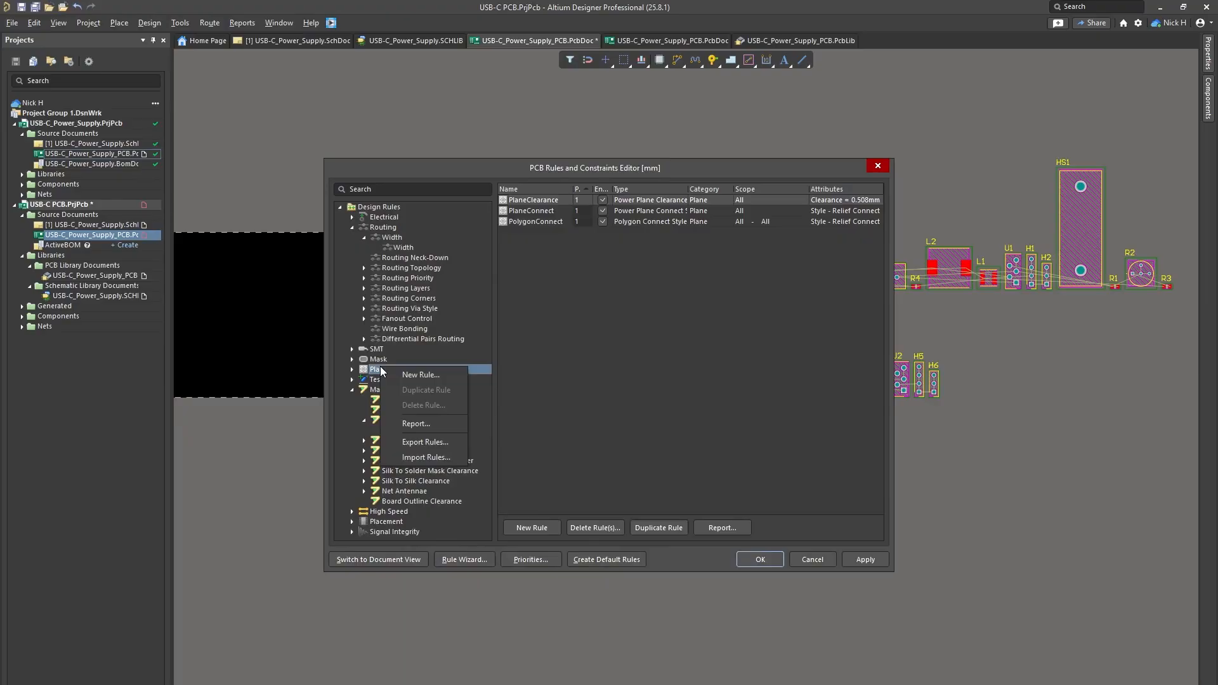
left_click(435, 460)
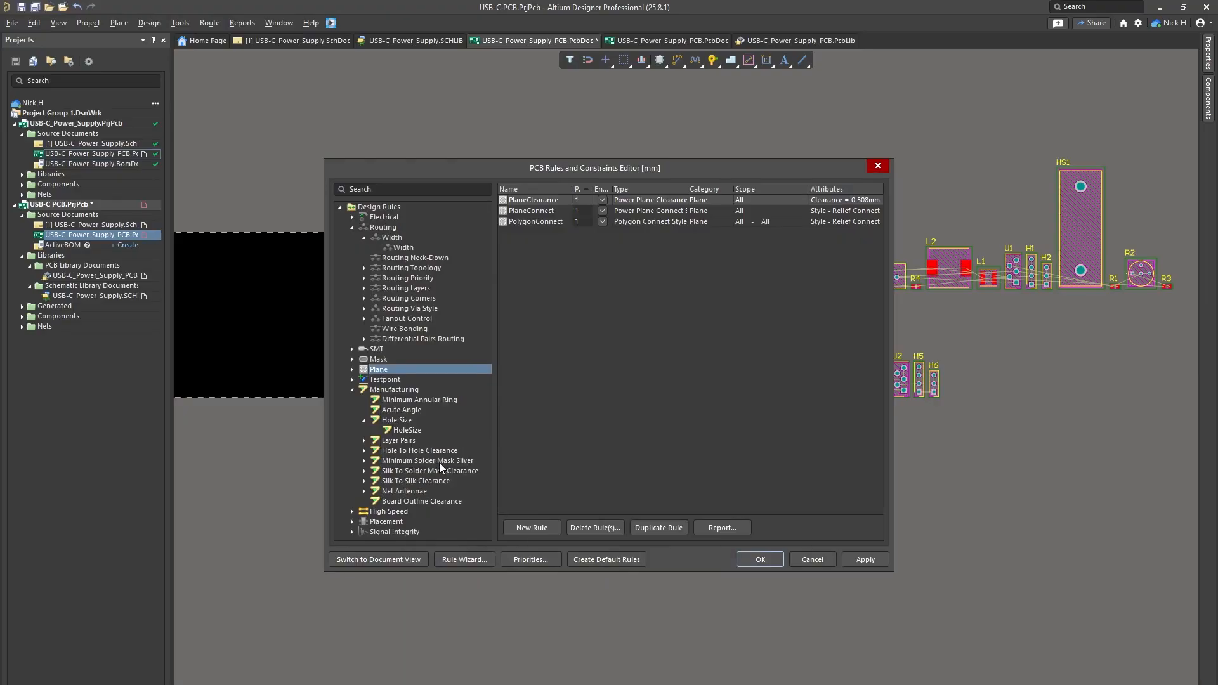
left_click(591, 325)
key("ctrl+a")
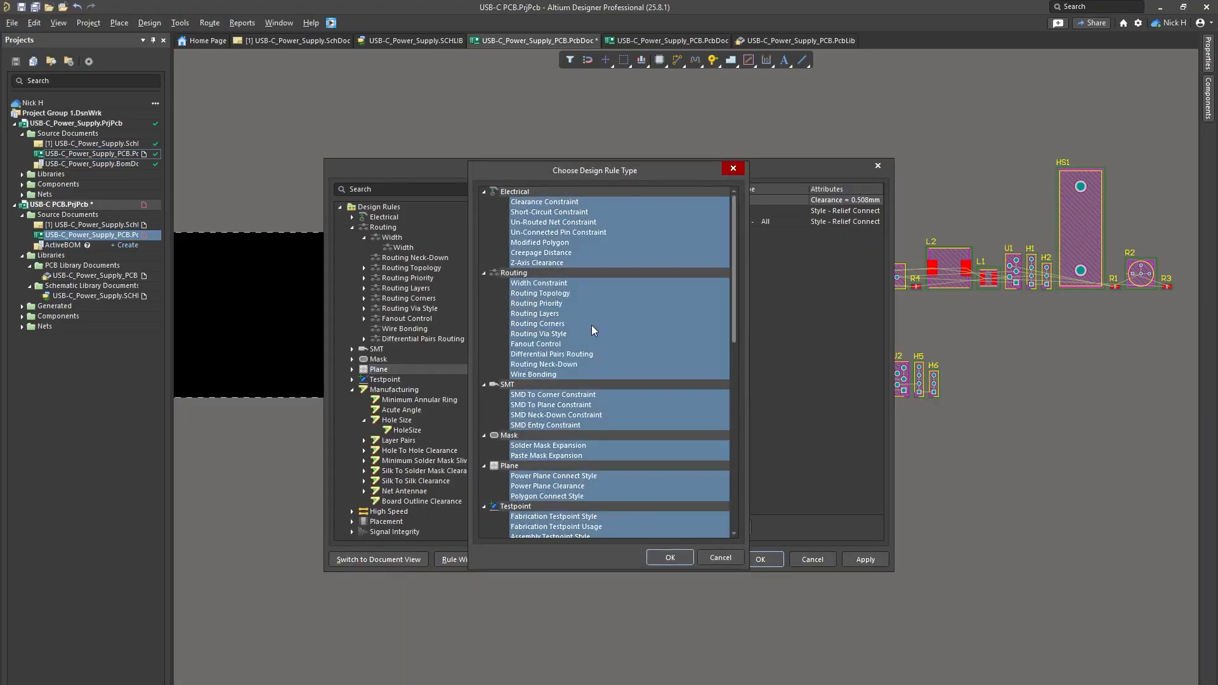
left_click(669, 557)
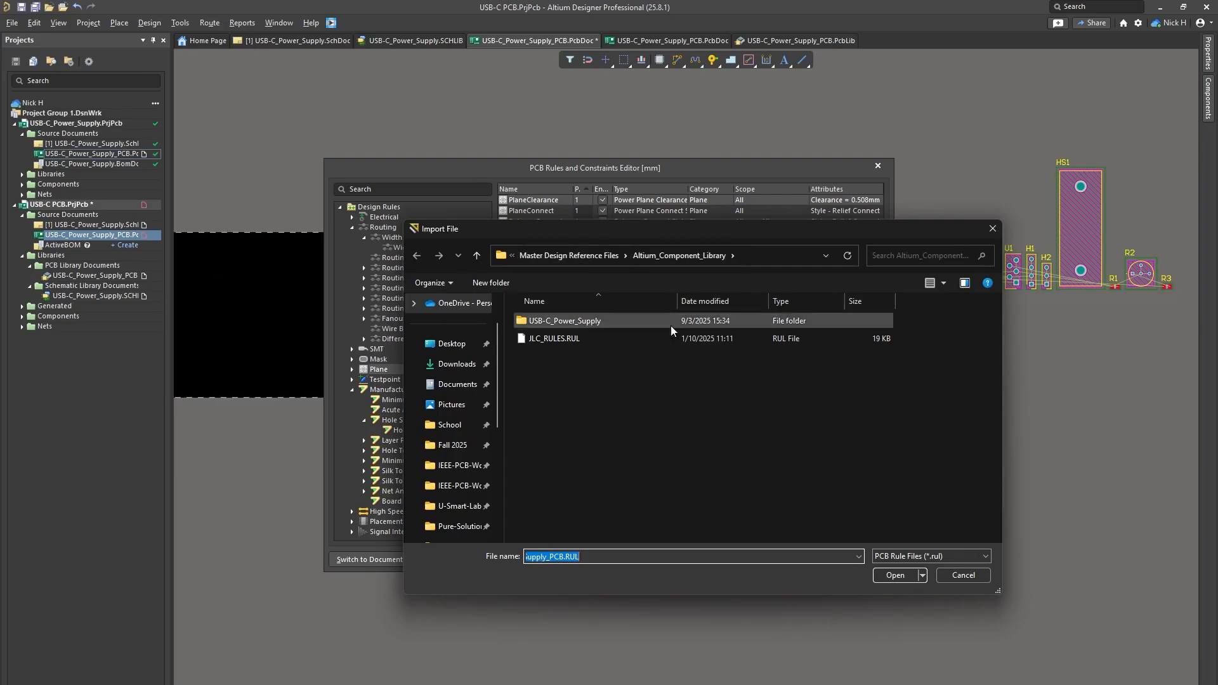
left_click(630, 338)
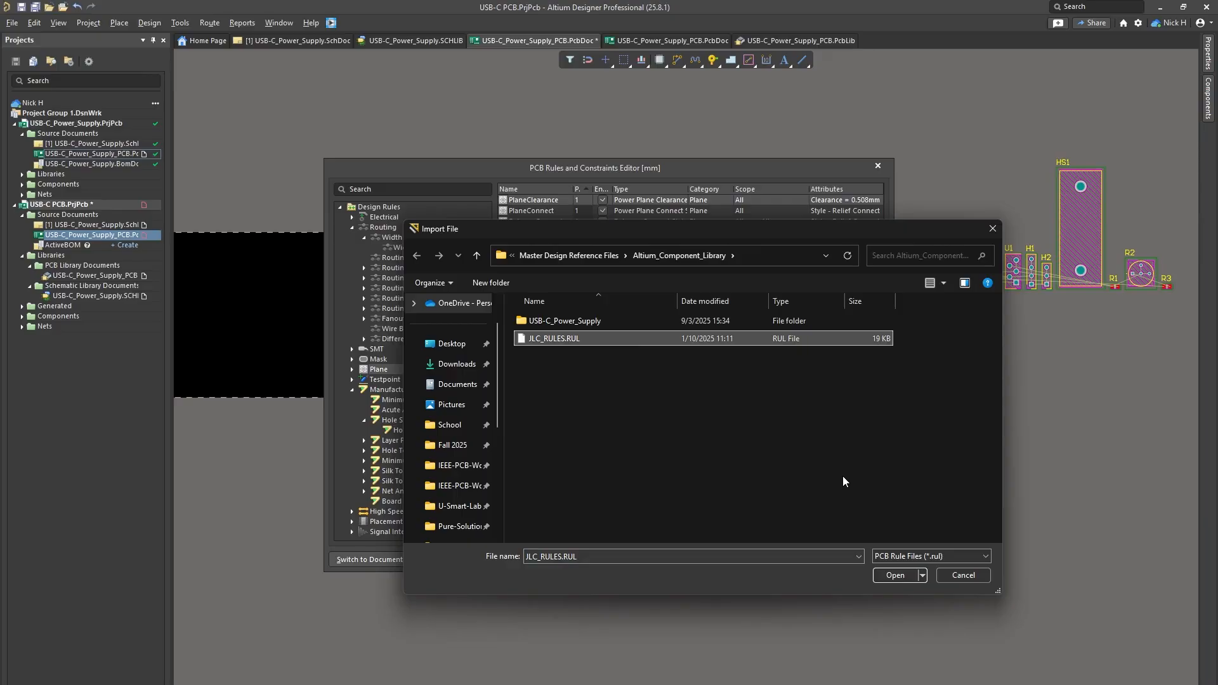
left_click(900, 575)
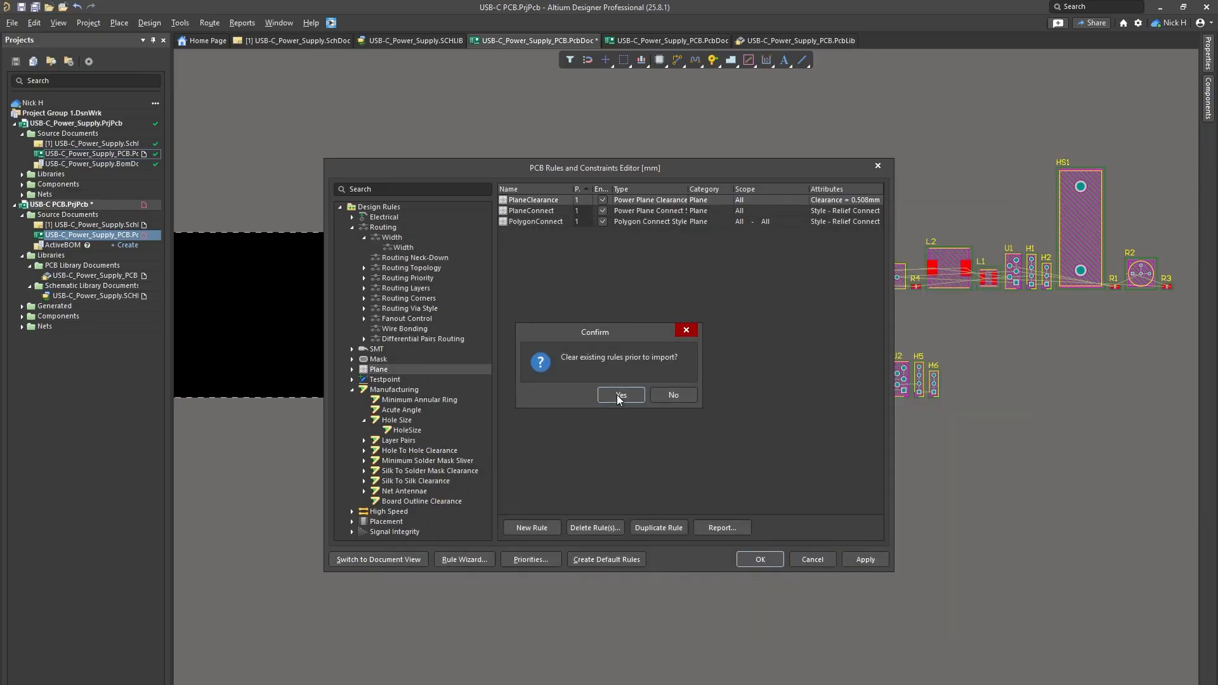
left_click(620, 395)
left_click(761, 560)
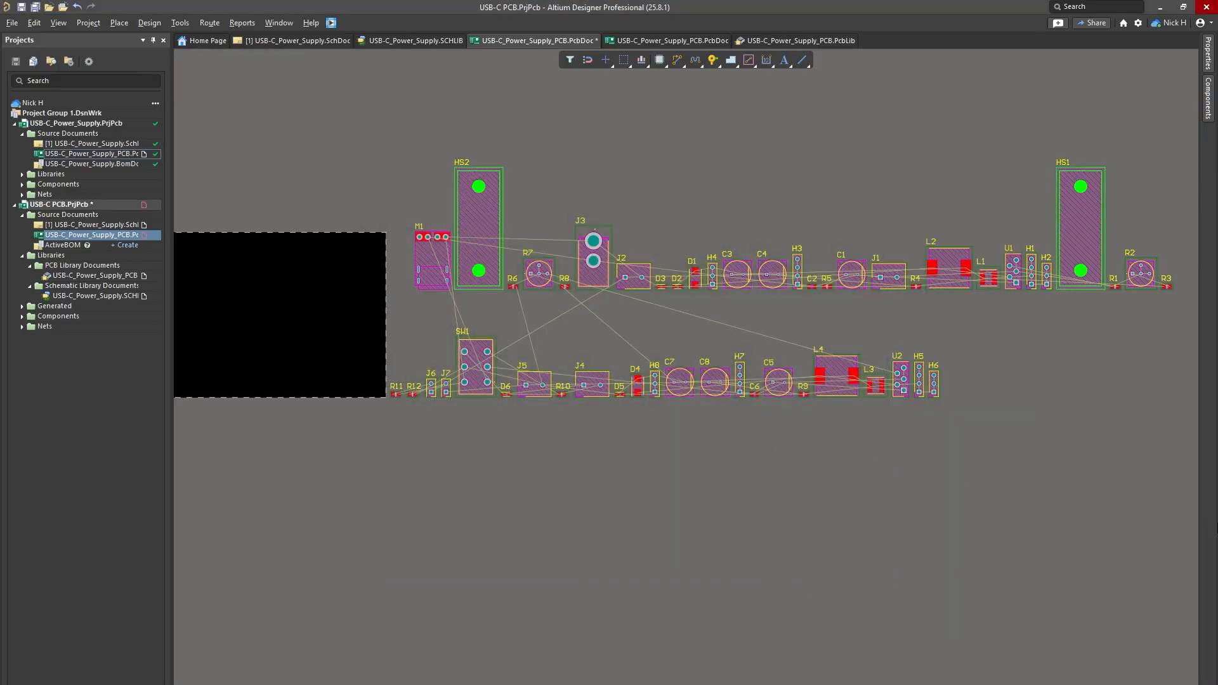
Step: Examine the outline and pads of heat sink HS2 and the neighbouring components for violation markers
scroll(837, 260, "down", 2, "ctrl")
right_click_drag(577, 270, 684, 273)
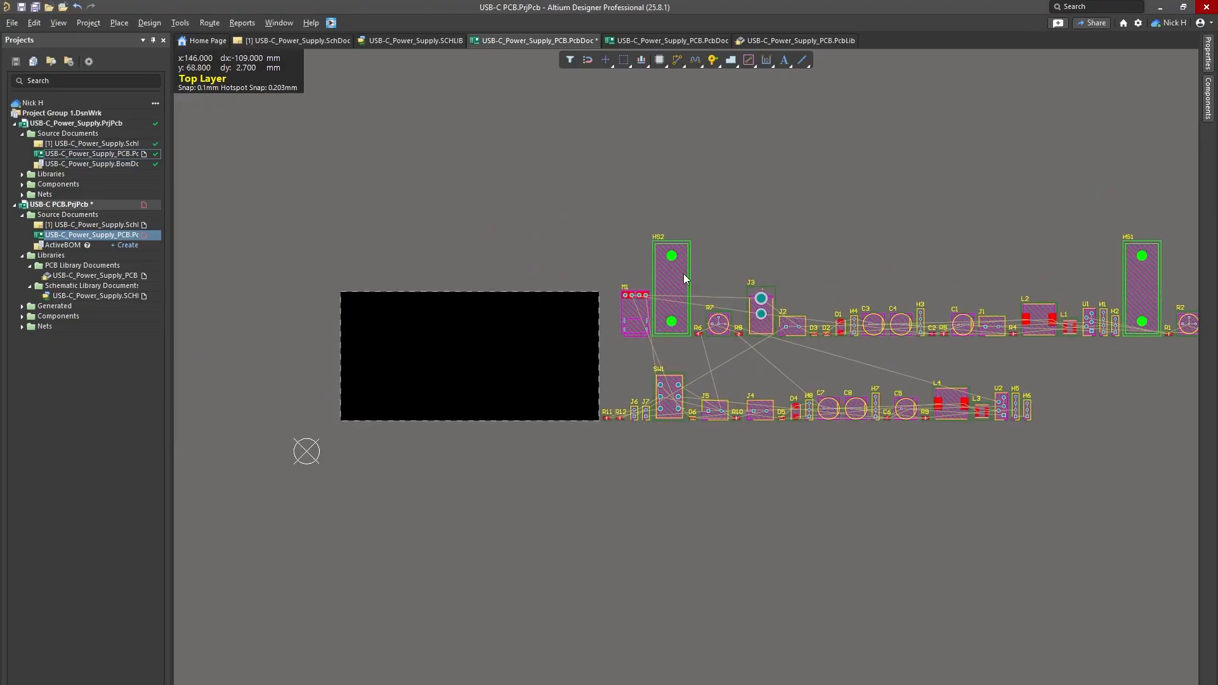
left_click(683, 273)
scroll(741, 249, "up", 3, "ctrl")
left_click(668, 326)
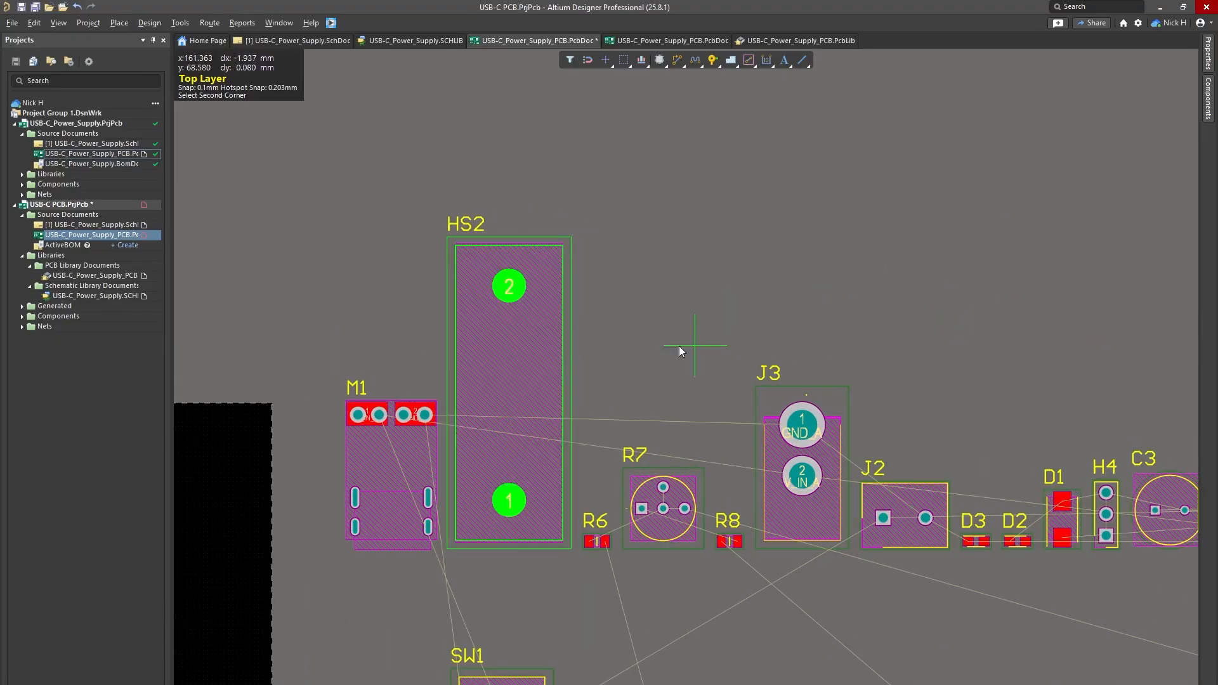
left_click_drag(679, 346, 562, 287)
left_click(690, 288)
right_click_drag(459, 221, 556, 210)
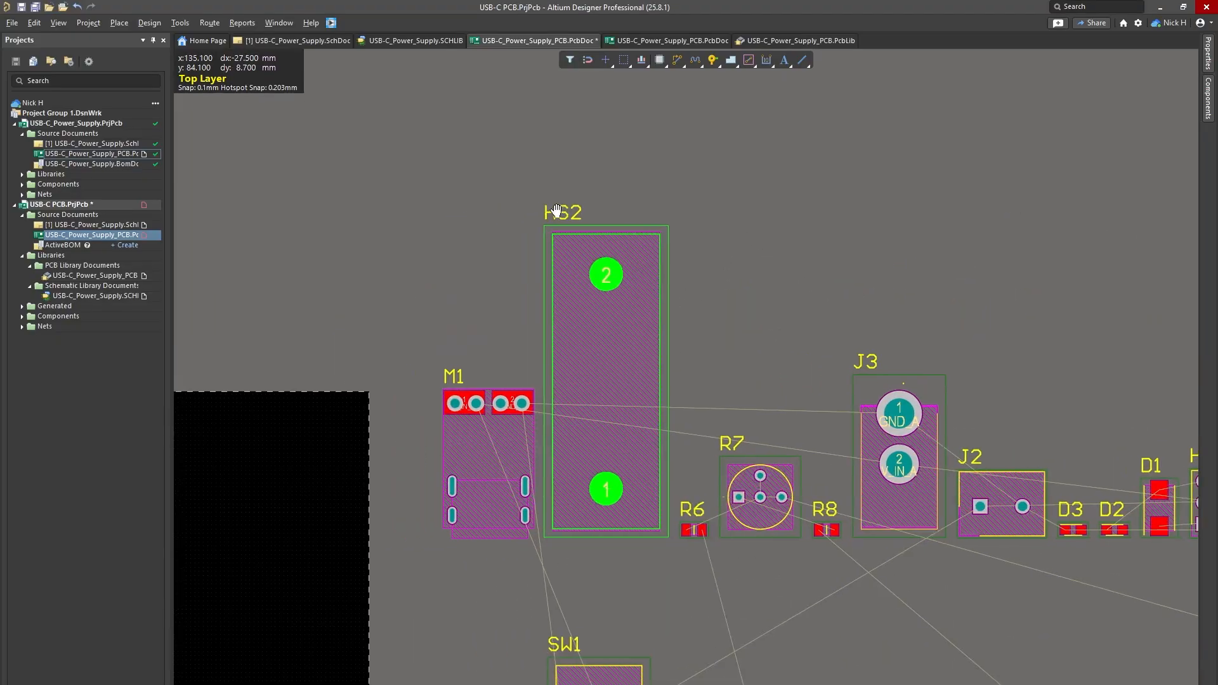
scroll(480, 231, "down", 3, "ctrl")
right_click_drag(404, 201, 526, 203)
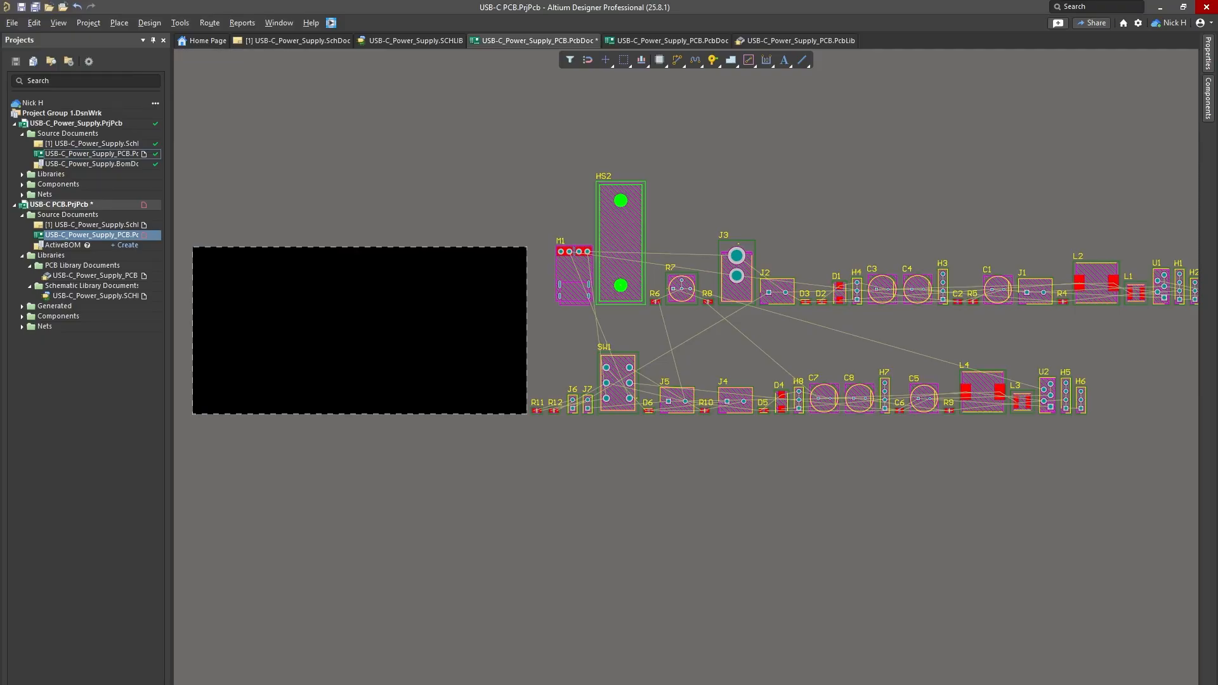
Step: In the view configuration, make the Bottom Layer active and hide the Other Layers group
key("l")
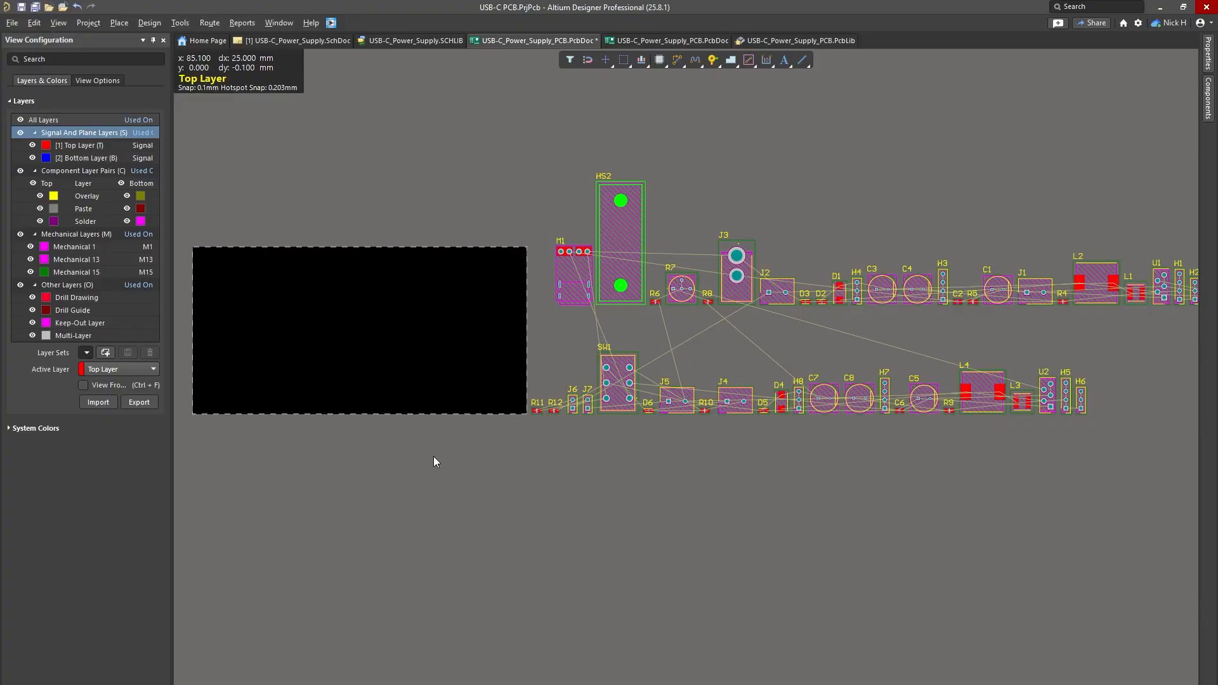
key("KP_Multiply")
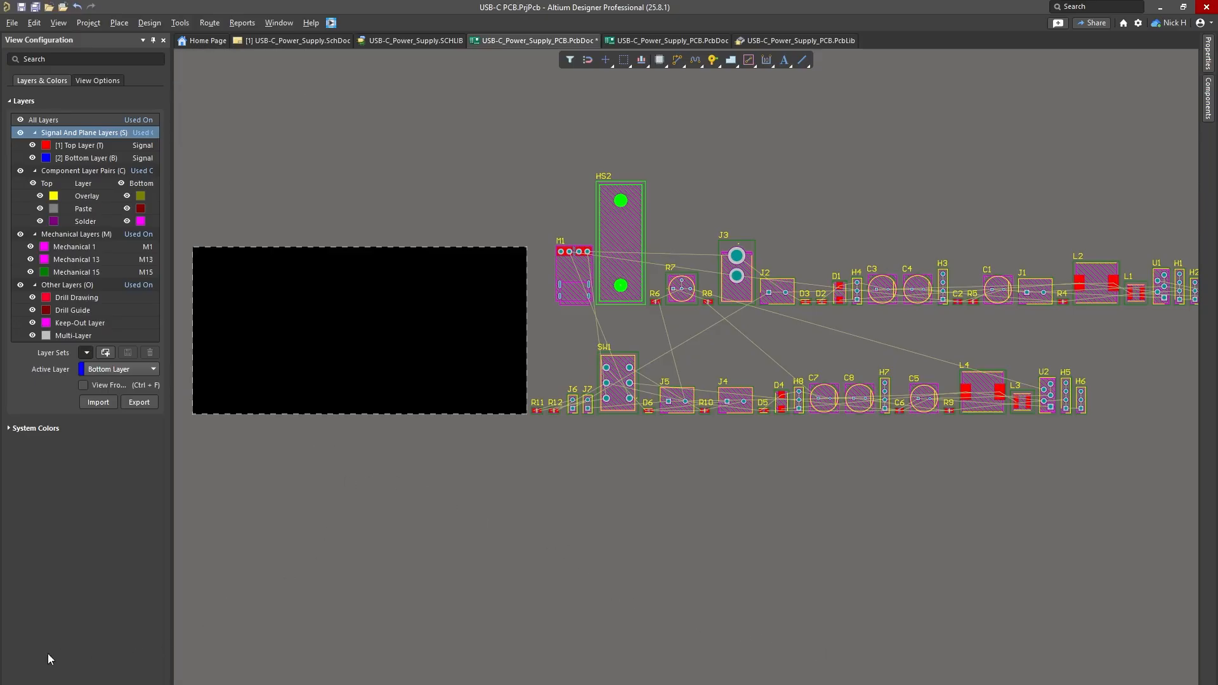
left_click(20, 684)
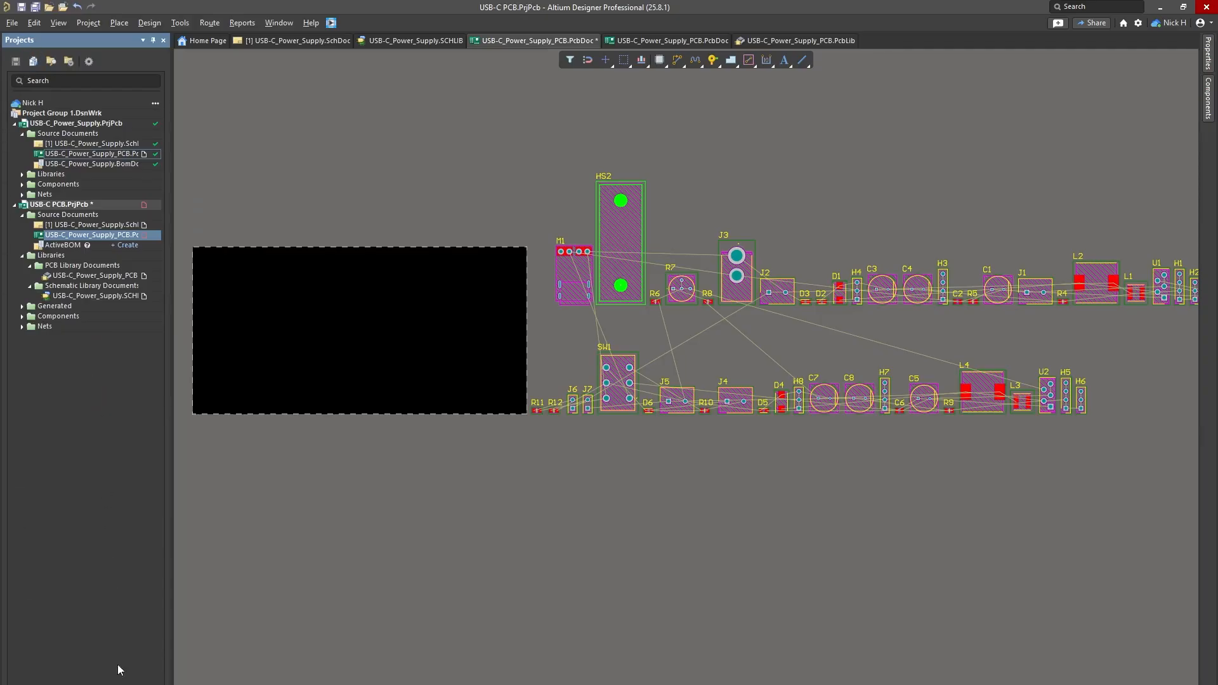
key("l")
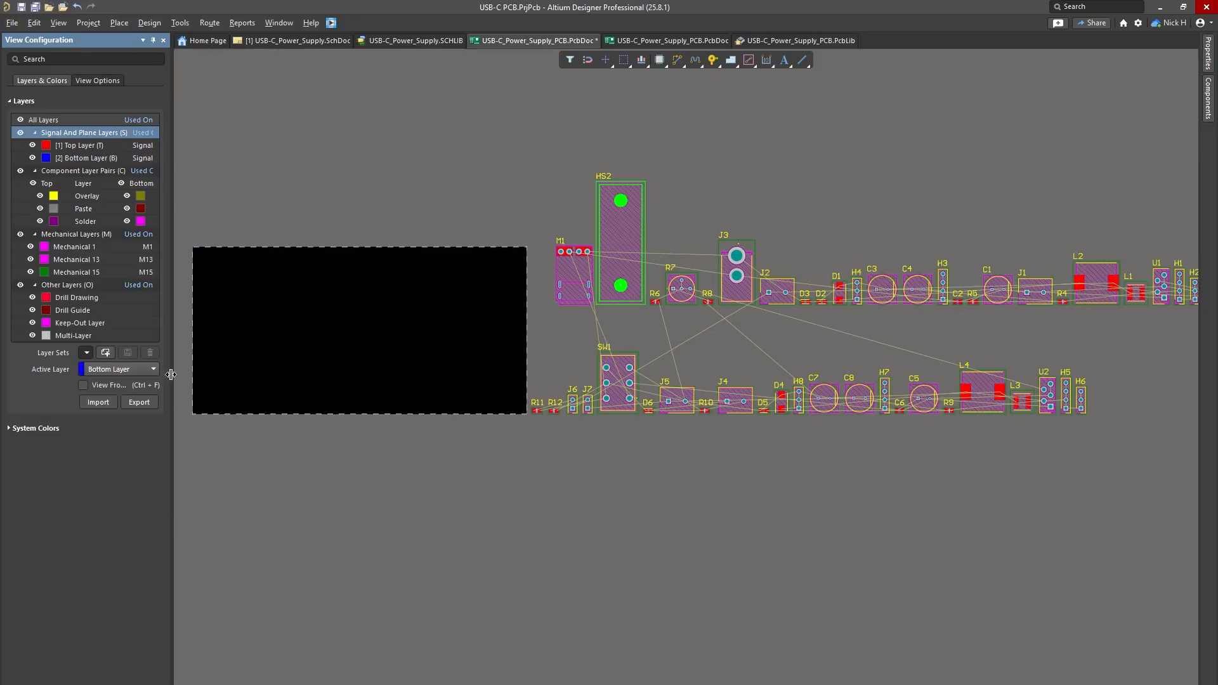
left_click(20, 238)
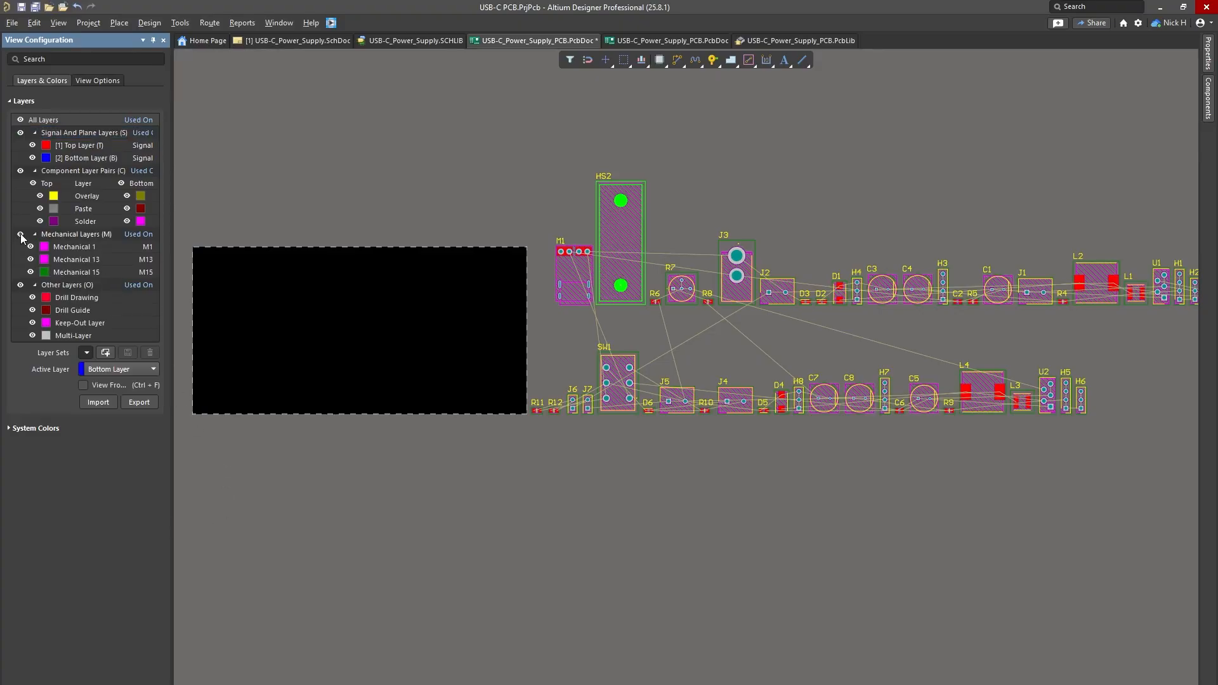
left_click(20, 285)
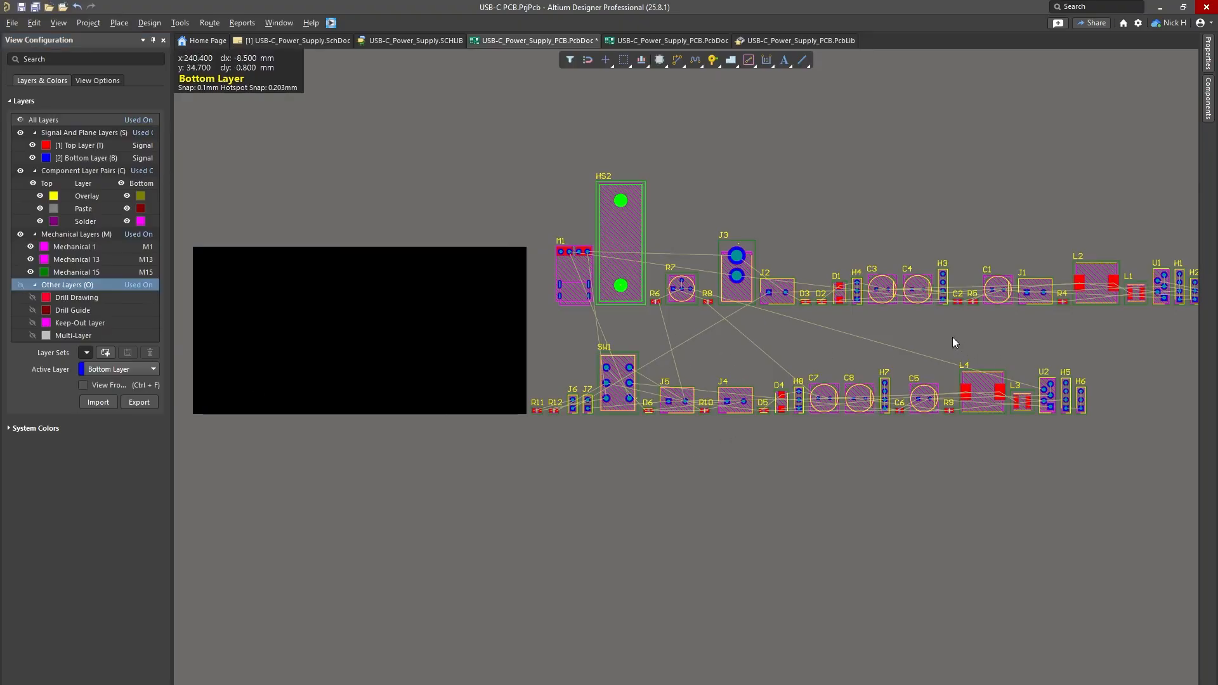
Step: Display the board in 3D and reset its error markers
scroll(679, 269, "up", 4, "ctrl")
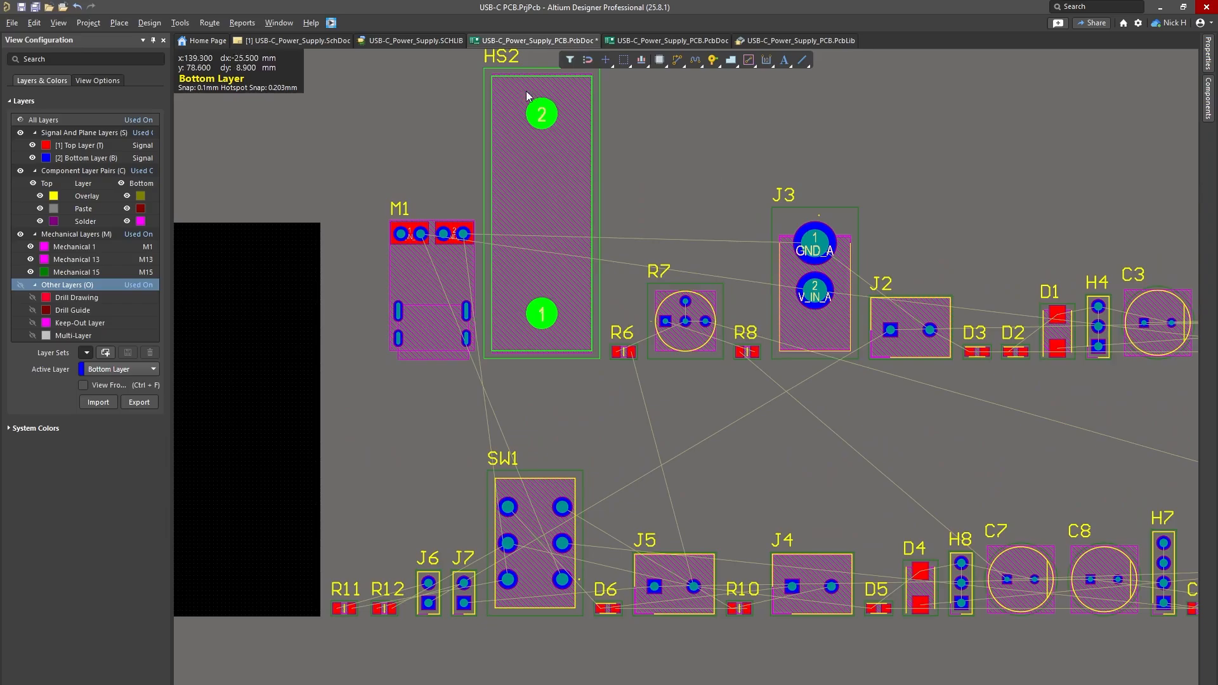
right_click_drag(673, 389, 699, 491)
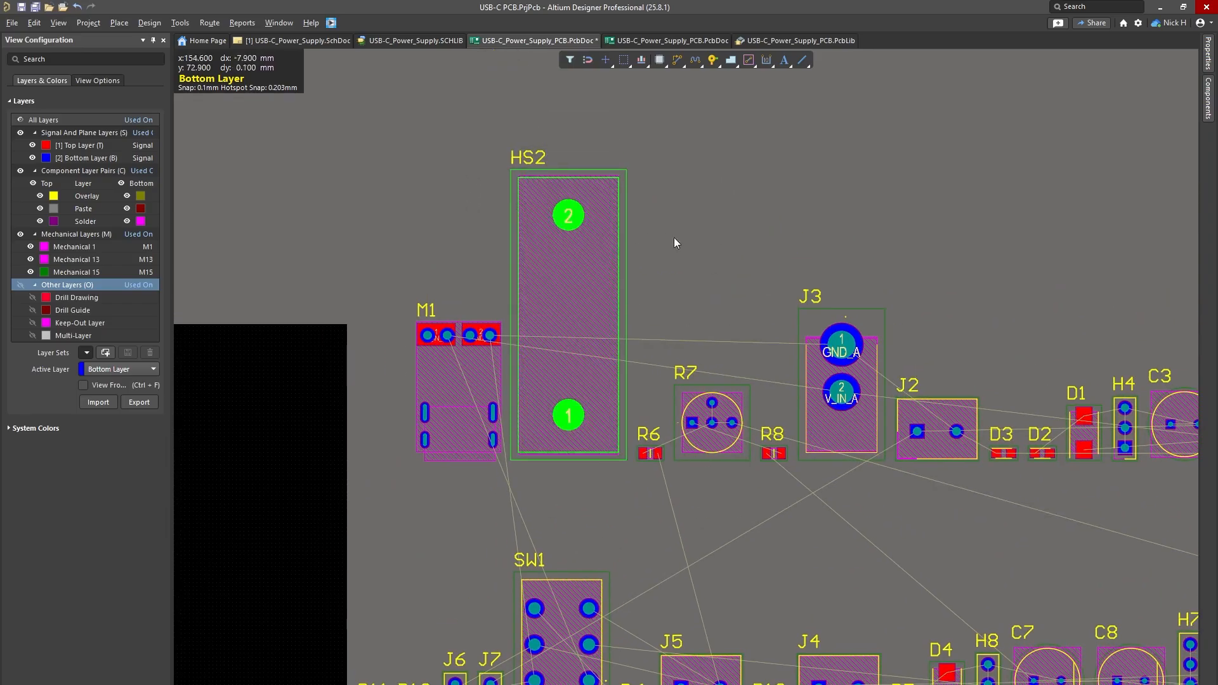
scroll(673, 257, "down", 1, "ctrl")
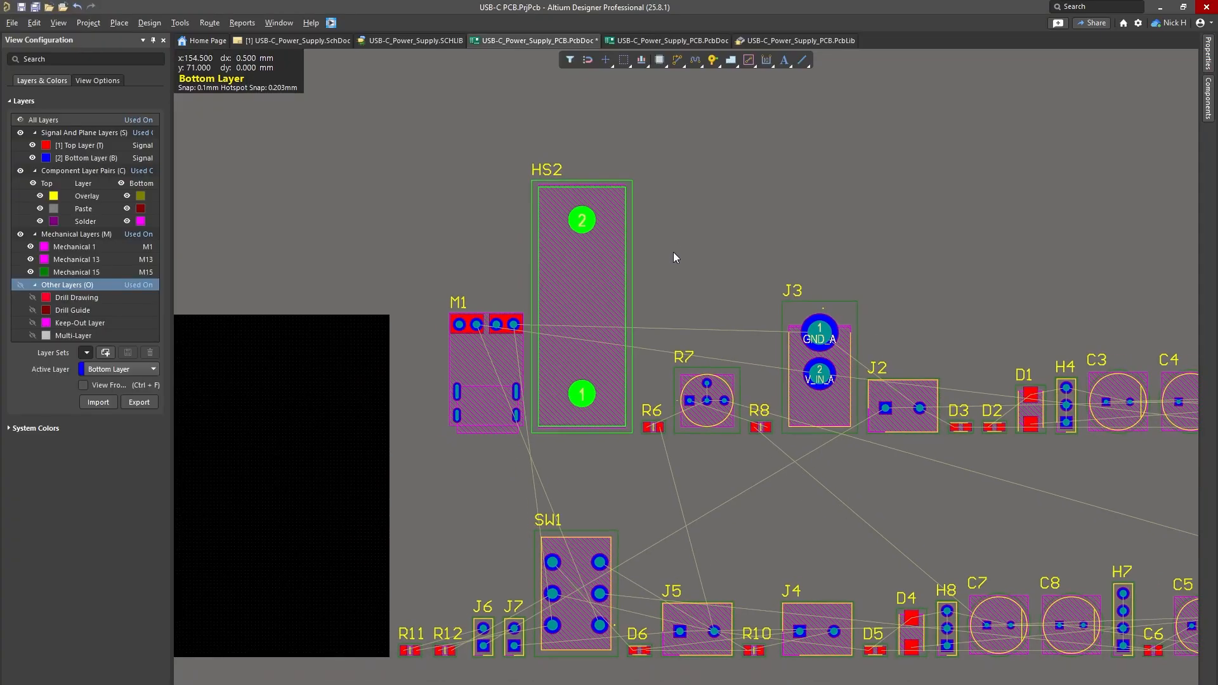
key("3")
right_click_drag(675, 253, 721, 234, "shift")
right_click(720, 233)
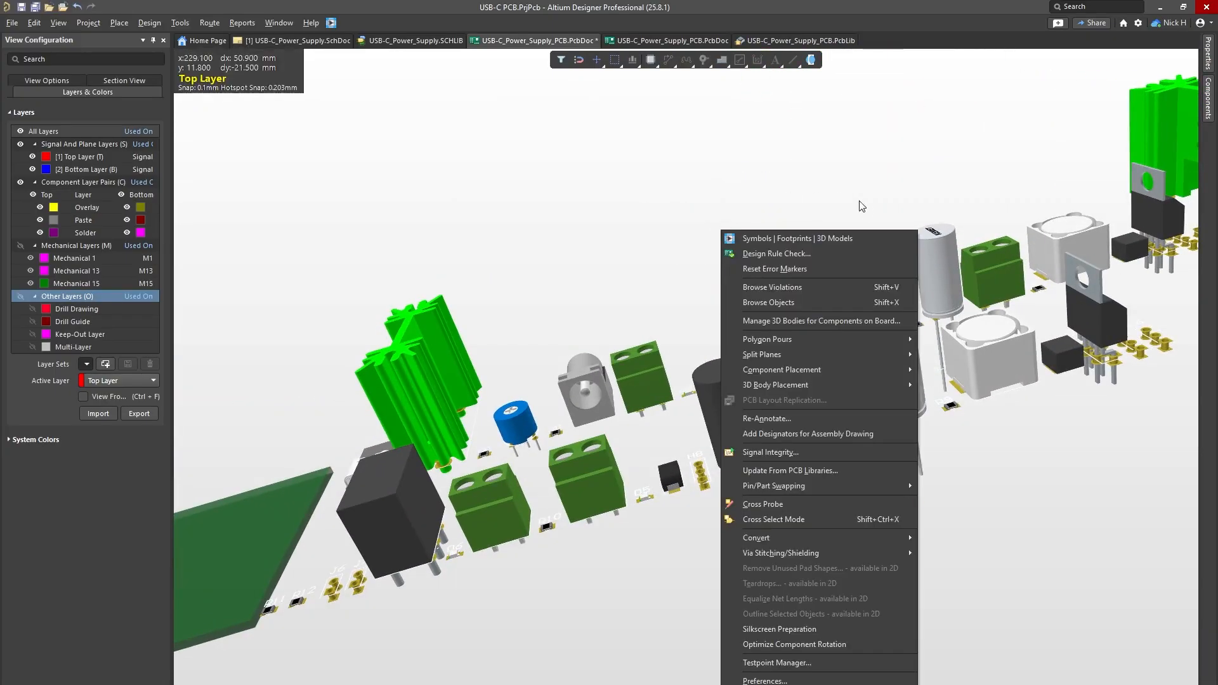
left_click(865, 276)
Step: Return the board to the 2D view and make the Top Layer active
right_click_drag(933, 319, 709, 420, "shift")
scroll(709, 420, "up", 5, "ctrl")
key("2")
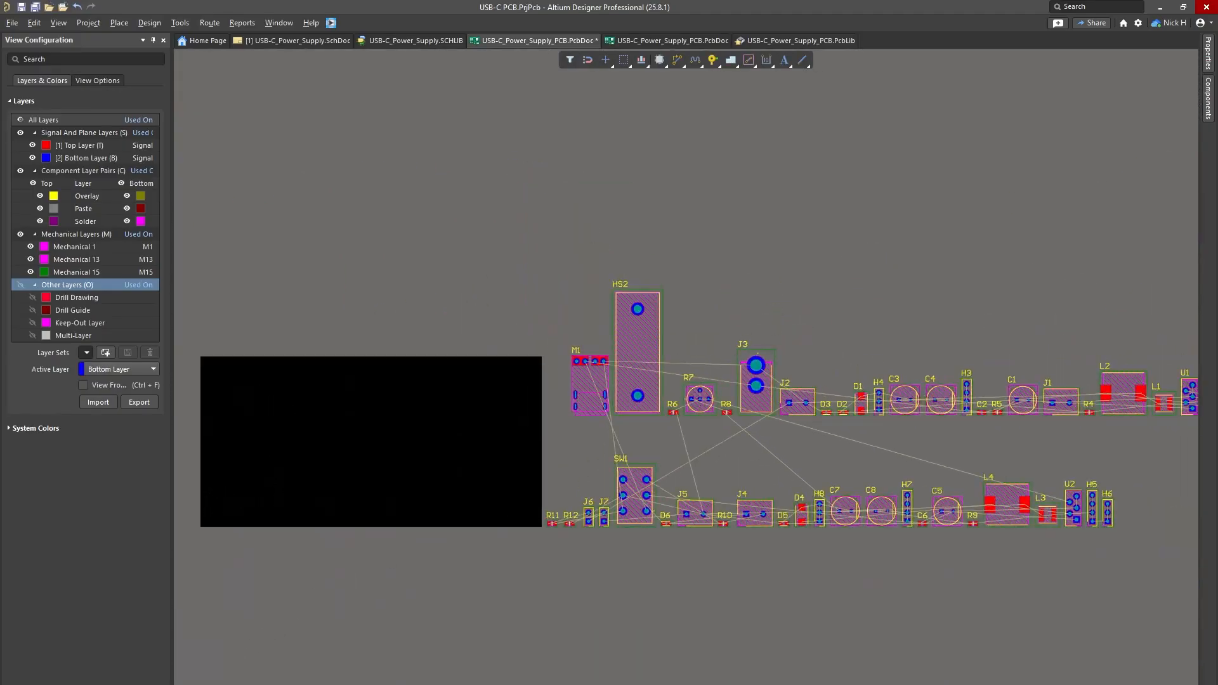
key("KP_Multiply")
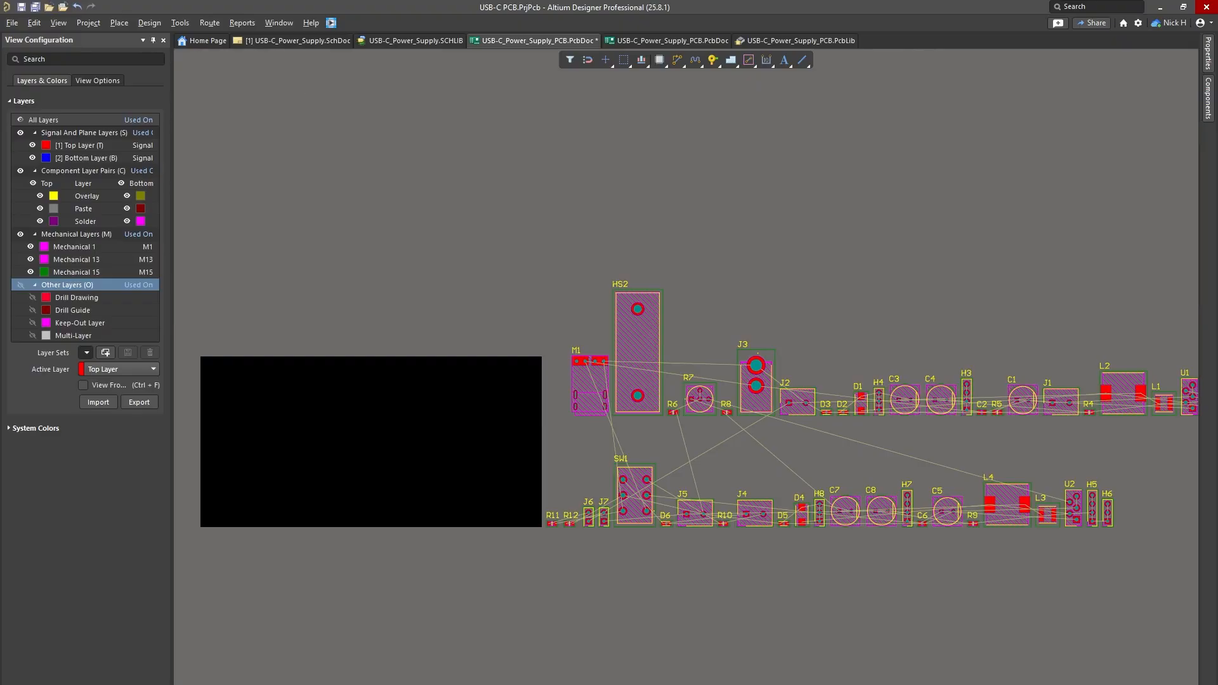
key("KP_Add")
key("KP_Add")
key("KP_Add")
key("KP_Subtract")
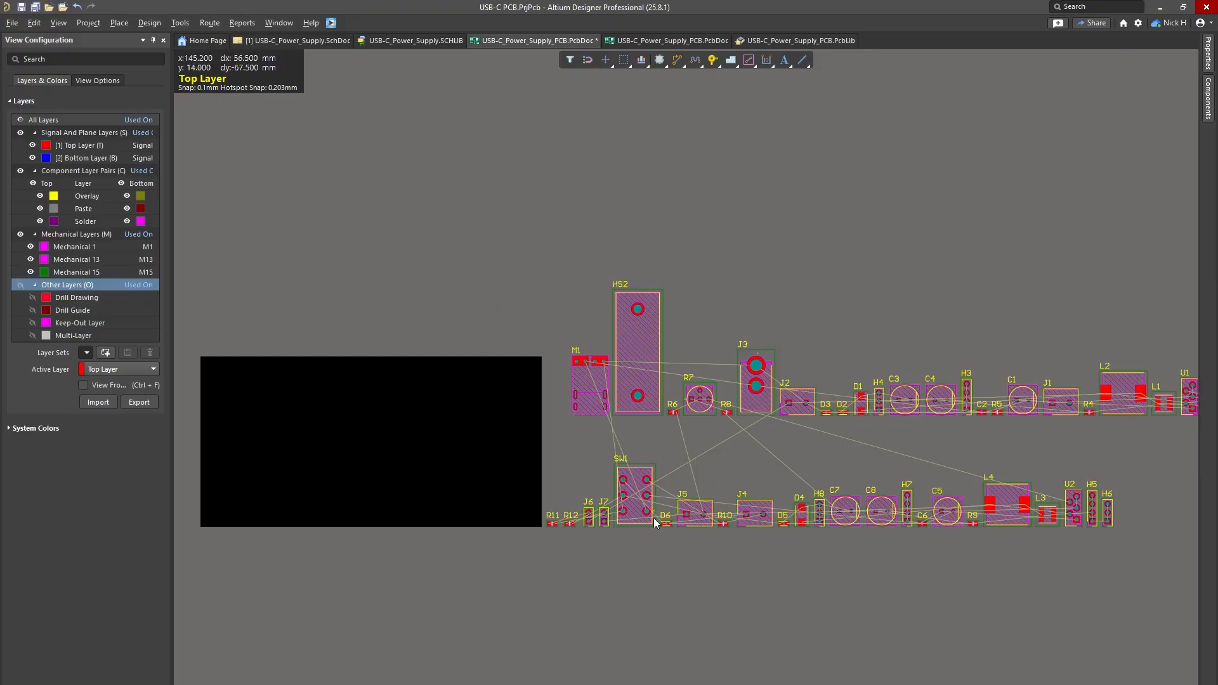
Step: Examine the lower component row on the board and the Primary and Secondary Supply Input sections of the schematic
right_click_drag(747, 504, 728, 405)
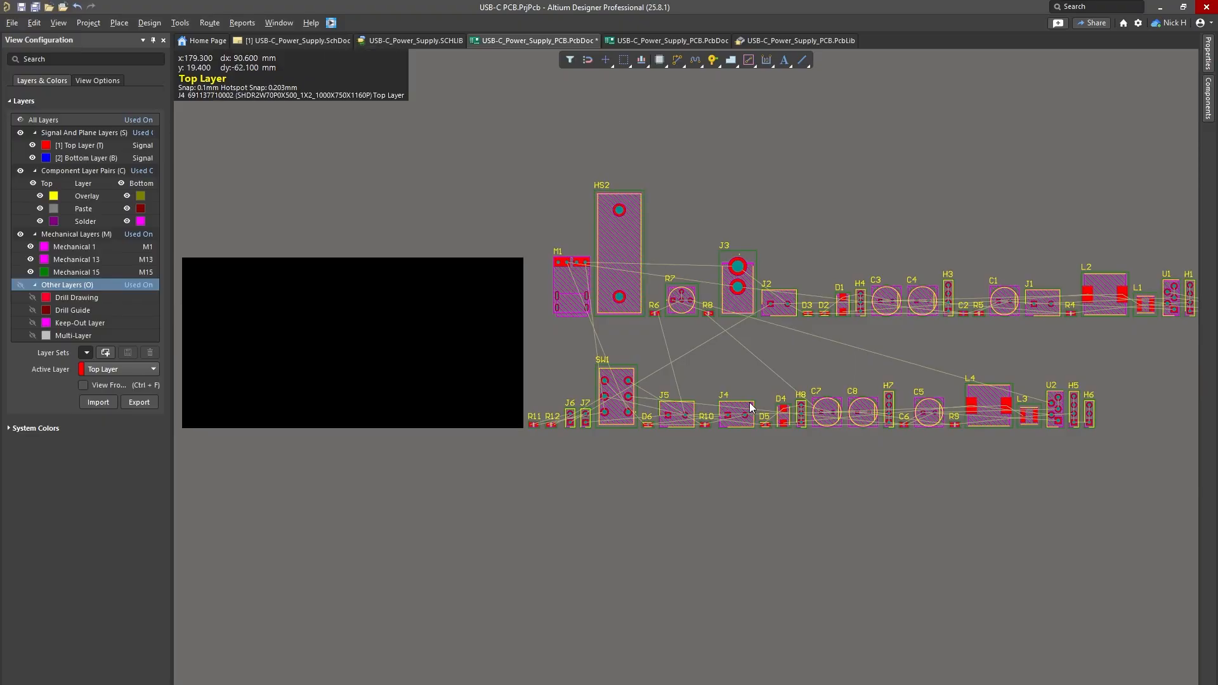
scroll(970, 454, "up", 6, "ctrl")
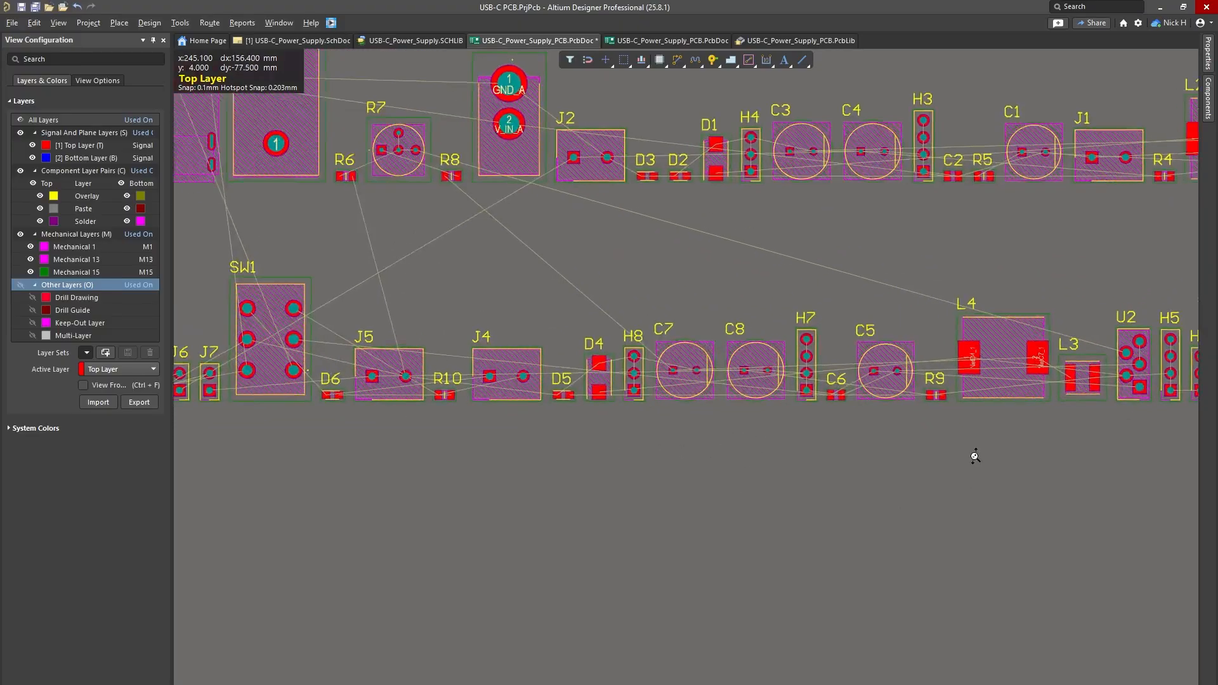
scroll(703, 208, "left", 5, "shift")
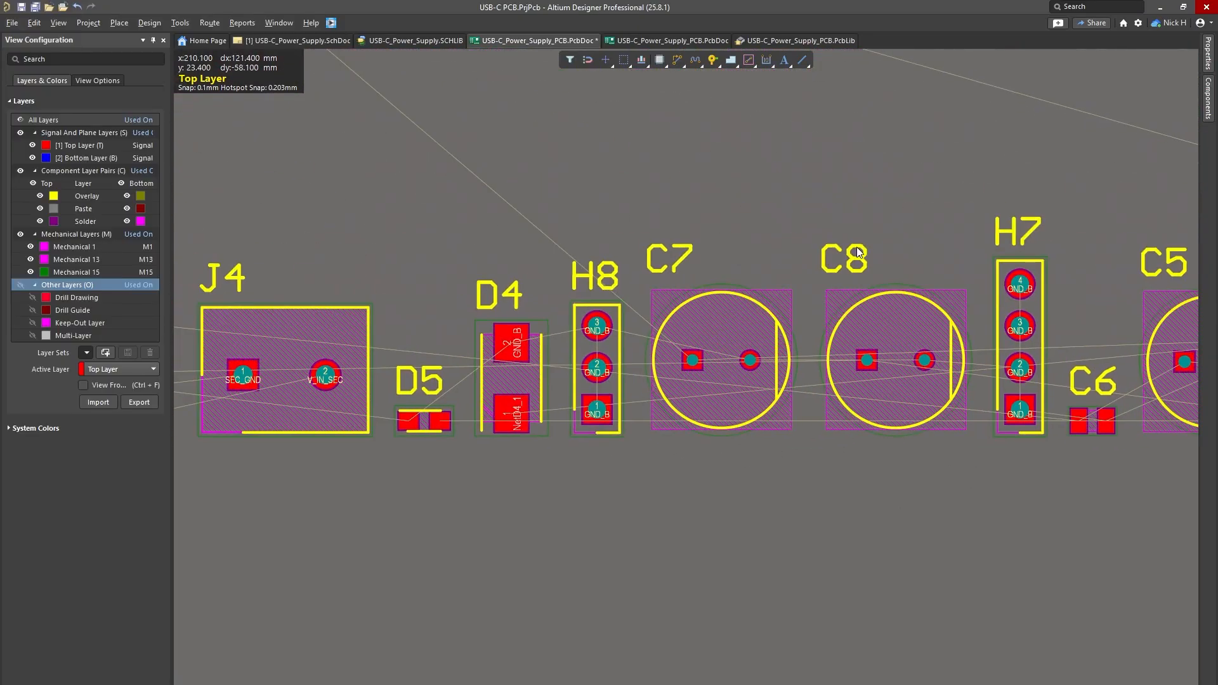
left_click(320, 41)
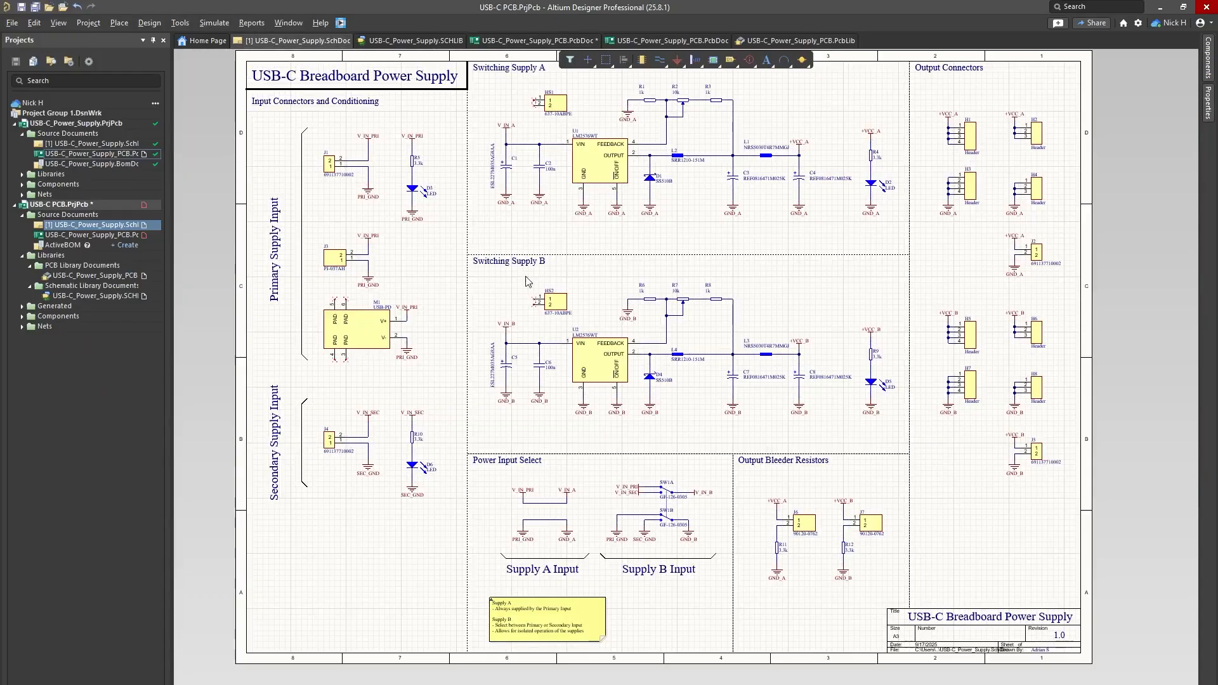
scroll(286, 201, "up", 2, "ctrl")
scroll(351, 254, "up", 3, "ctrl")
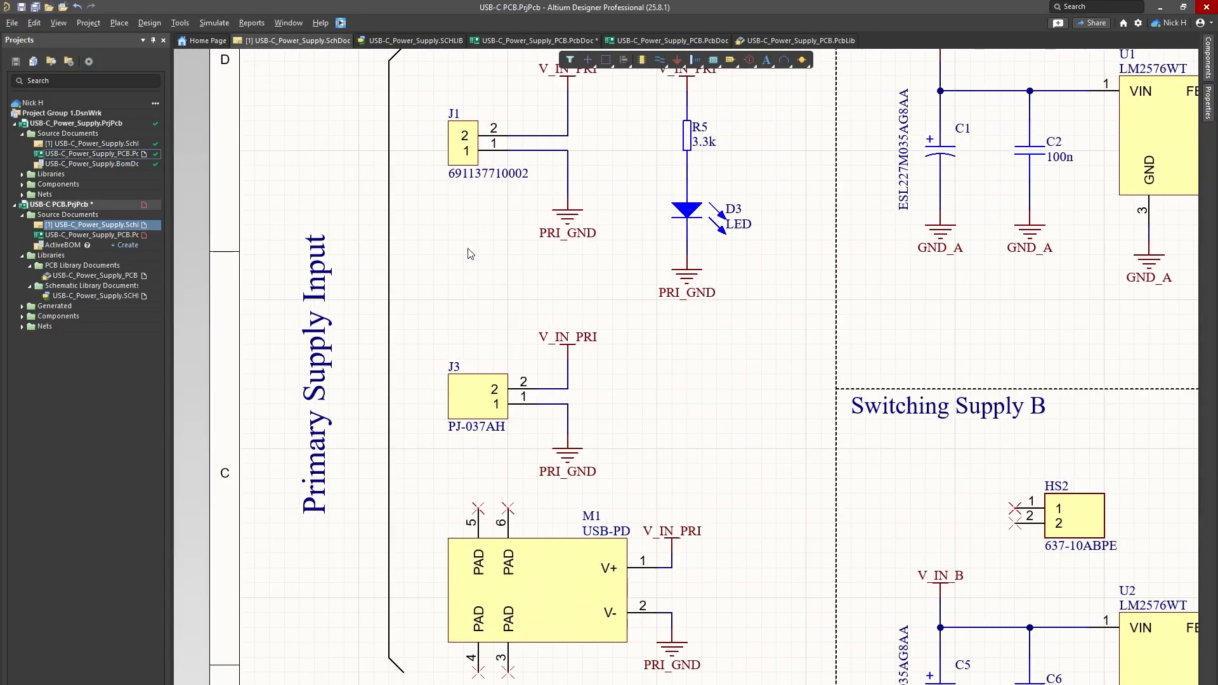
right_click_drag(476, 385, 491, 247)
scroll(501, 249, "down", 4)
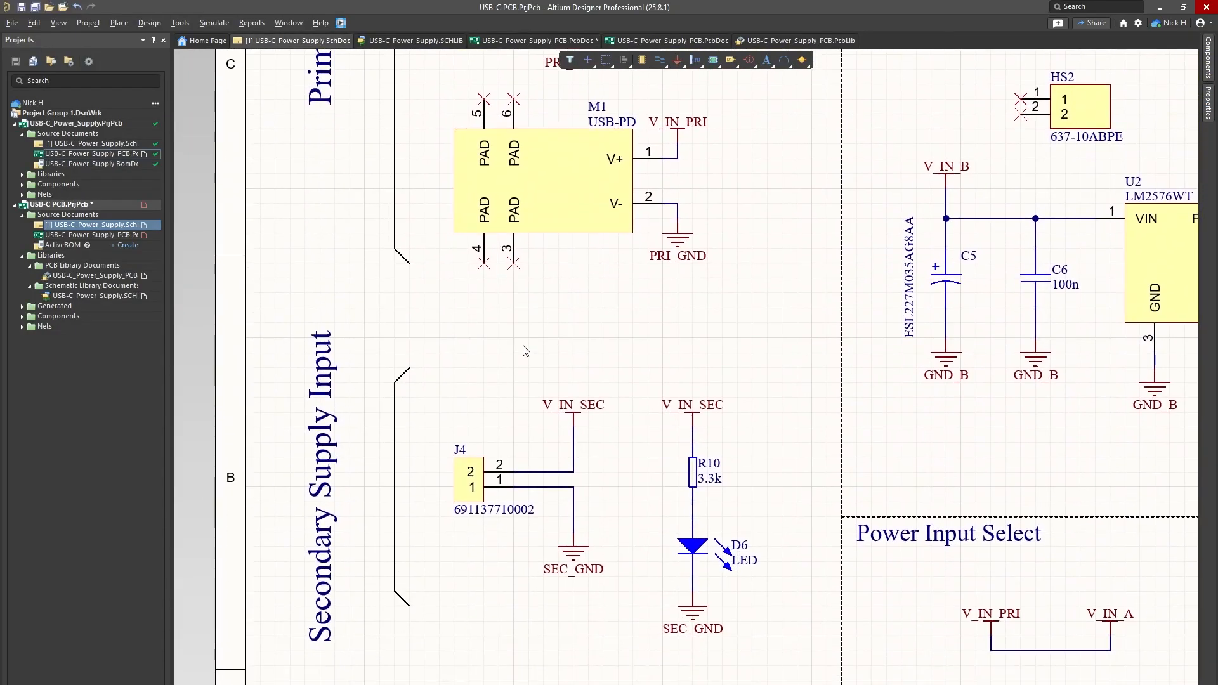
scroll(692, 292, "down", 5, "ctrl")
scroll(644, 191, "up", 2, "ctrl")
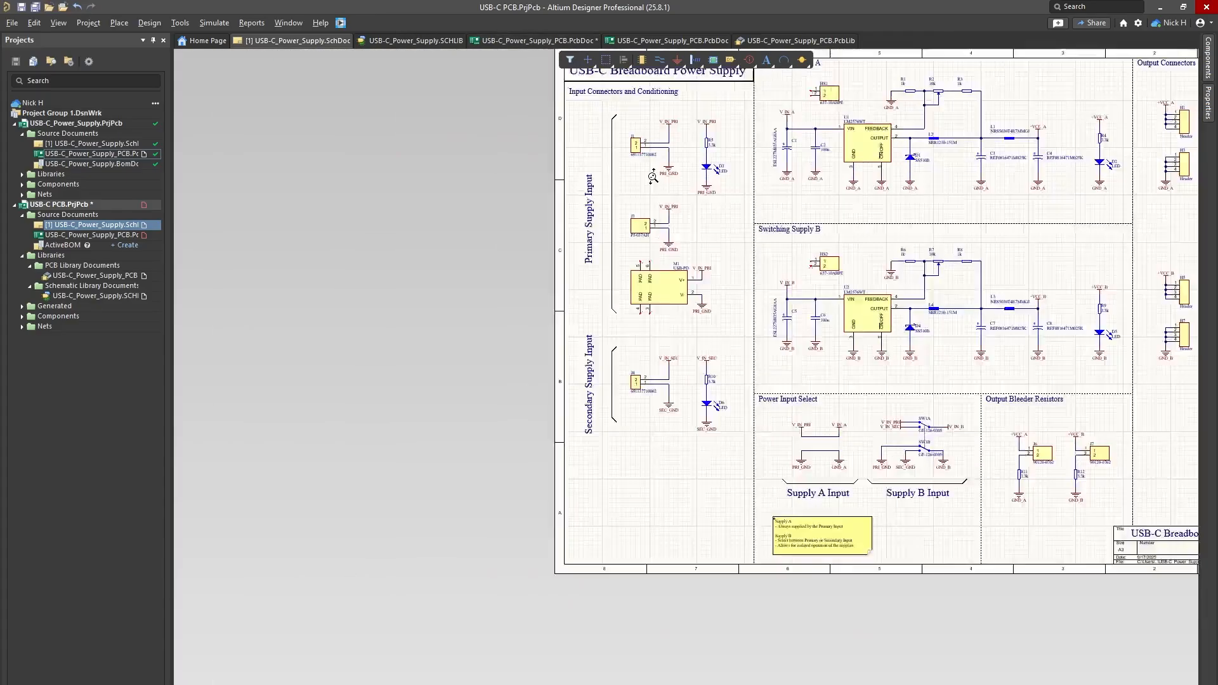
Step: Return to the PCB document and move connector J4 out of the lower component row to just below R10
left_click(520, 41)
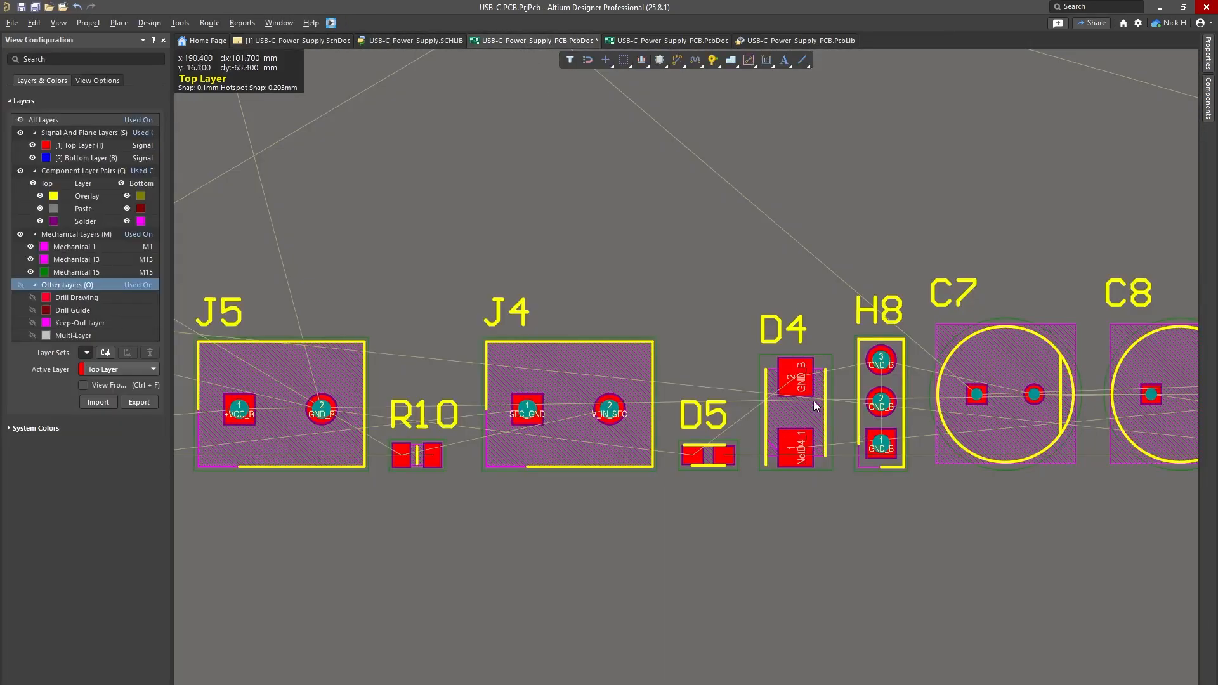
scroll(816, 406, "down", 3, "ctrl")
right_click_drag(717, 424, 601, 359)
left_click_drag(601, 359, 513, 444)
scroll(828, 419, "down", 2, "ctrl")
right_click_drag(910, 410, 608, 365)
right_click_drag(838, 222, 856, 298)
right_click_drag(468, 427, 812, 435)
scroll(812, 435, "down", 3, "ctrl")
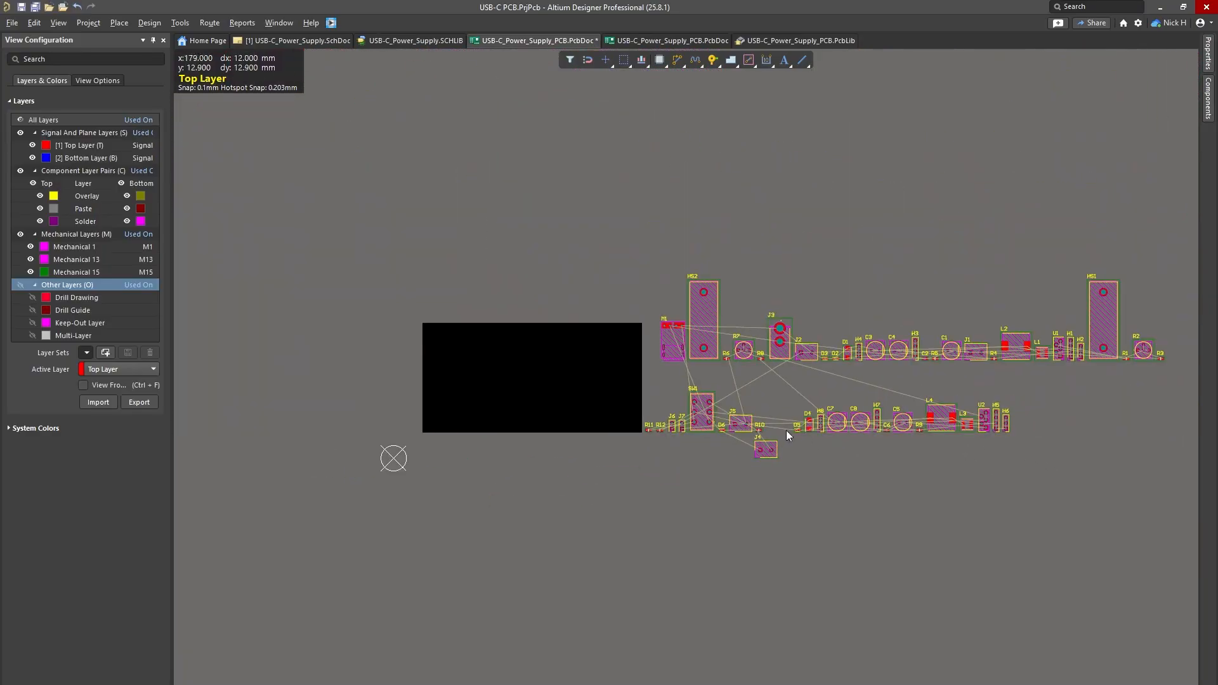
Step: Move connectors J4, M1, J3 and J1 from the component rows onto the board area
left_click_drag(770, 449, 520, 381)
left_click(504, 322)
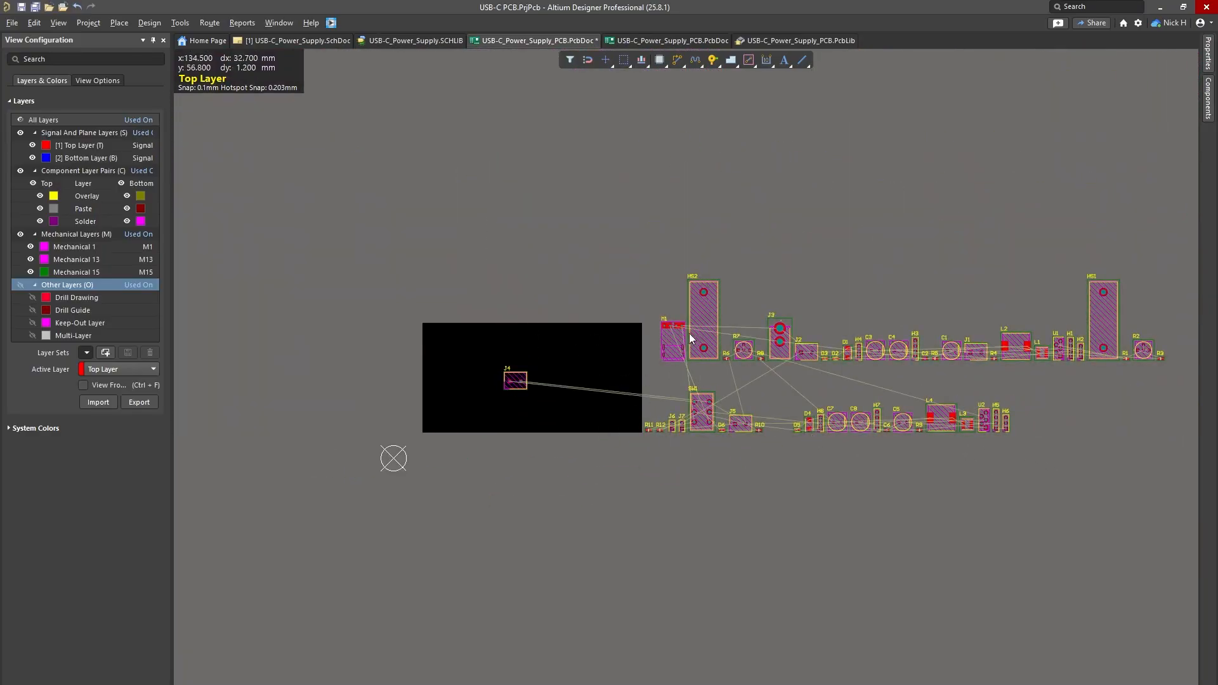
left_click_drag(691, 338, 463, 306)
scroll(843, 362, "up", 2, "ctrl")
left_click_drag(709, 328, 346, 304)
right_click_drag(1008, 355, 991, 328)
left_click_drag(1072, 316, 364, 349)
scroll(406, 336, "up", 3, "shift")
left_click(699, 246)
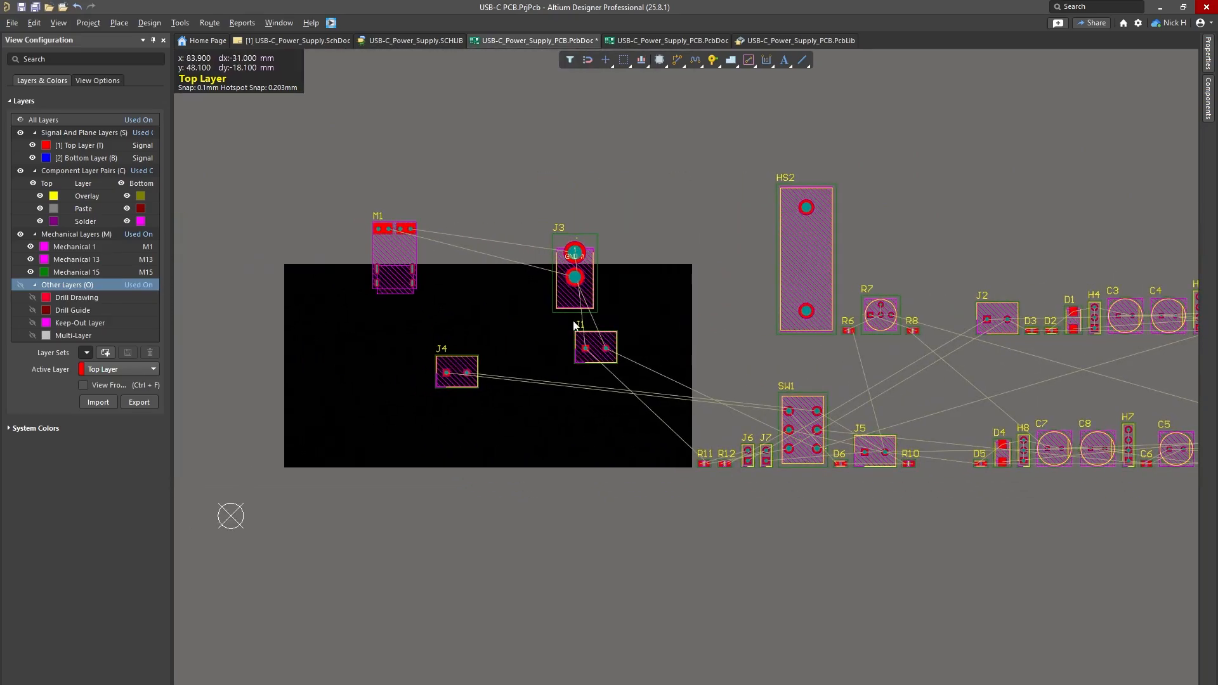
Step: Check the connector openings in 3D, then rotate J3 and M1 outward and place them side by side at the board's upper-left corner
scroll(558, 317, "up", 2, "ctrl")
right_click_drag(544, 313, 683, 283)
key("3")
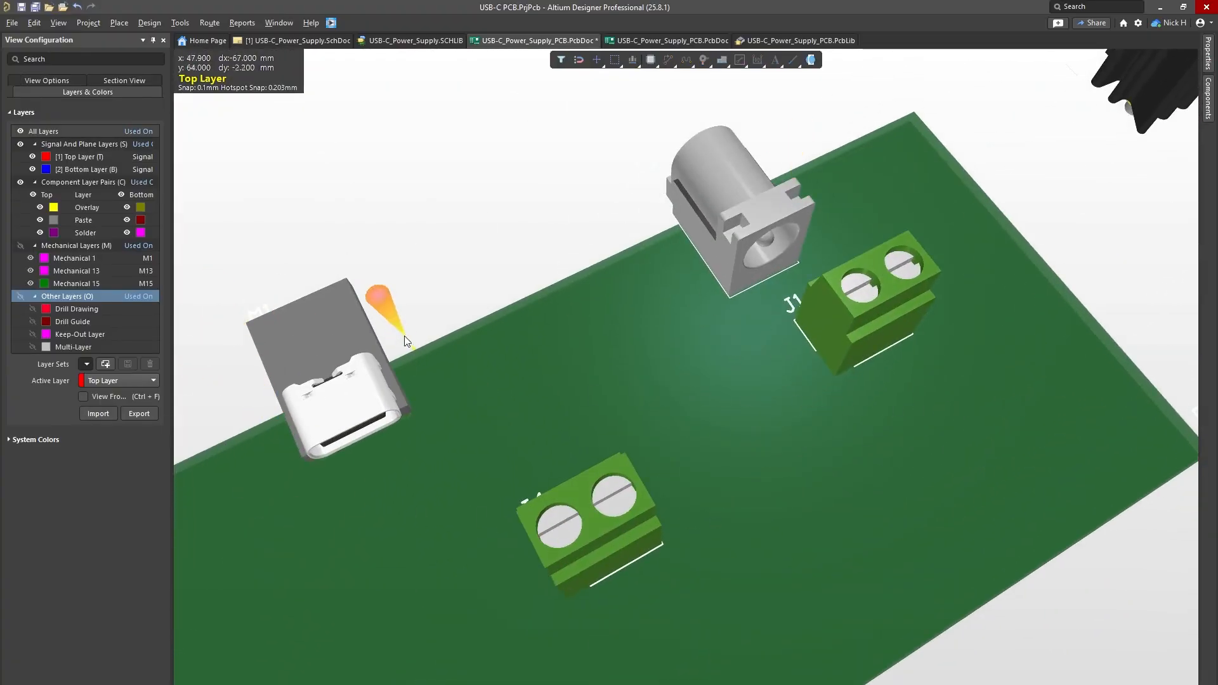
key("2")
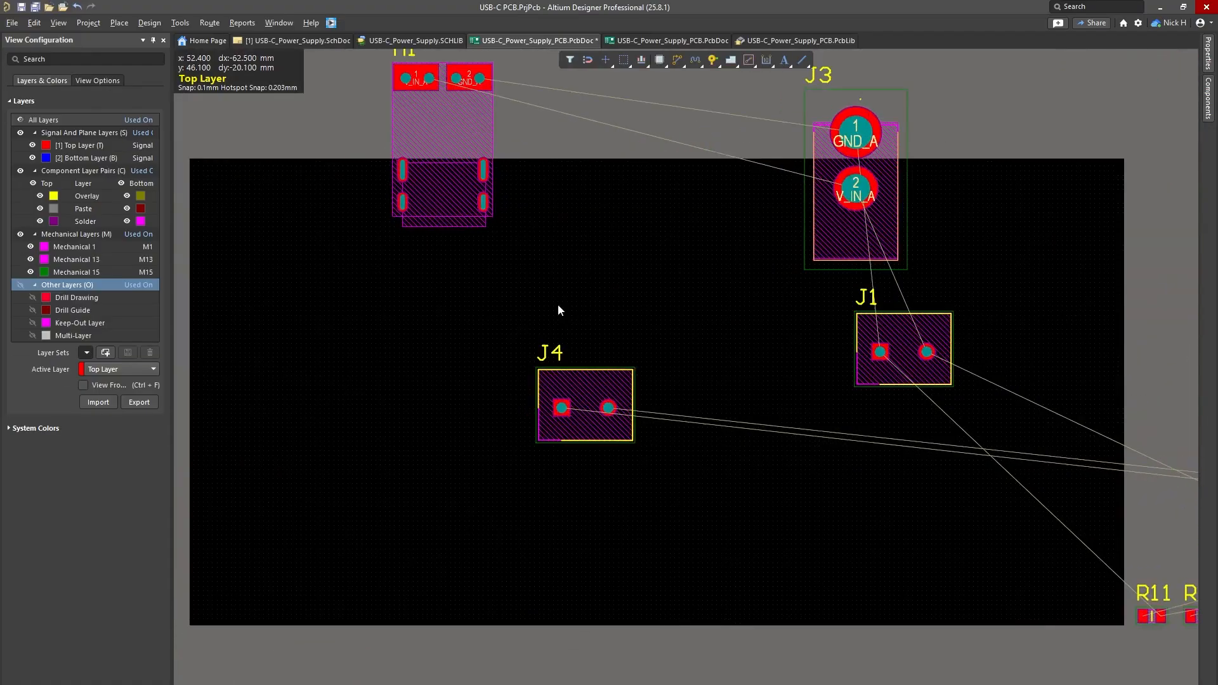
left_click_drag(994, 258, 403, 205)
key("space")
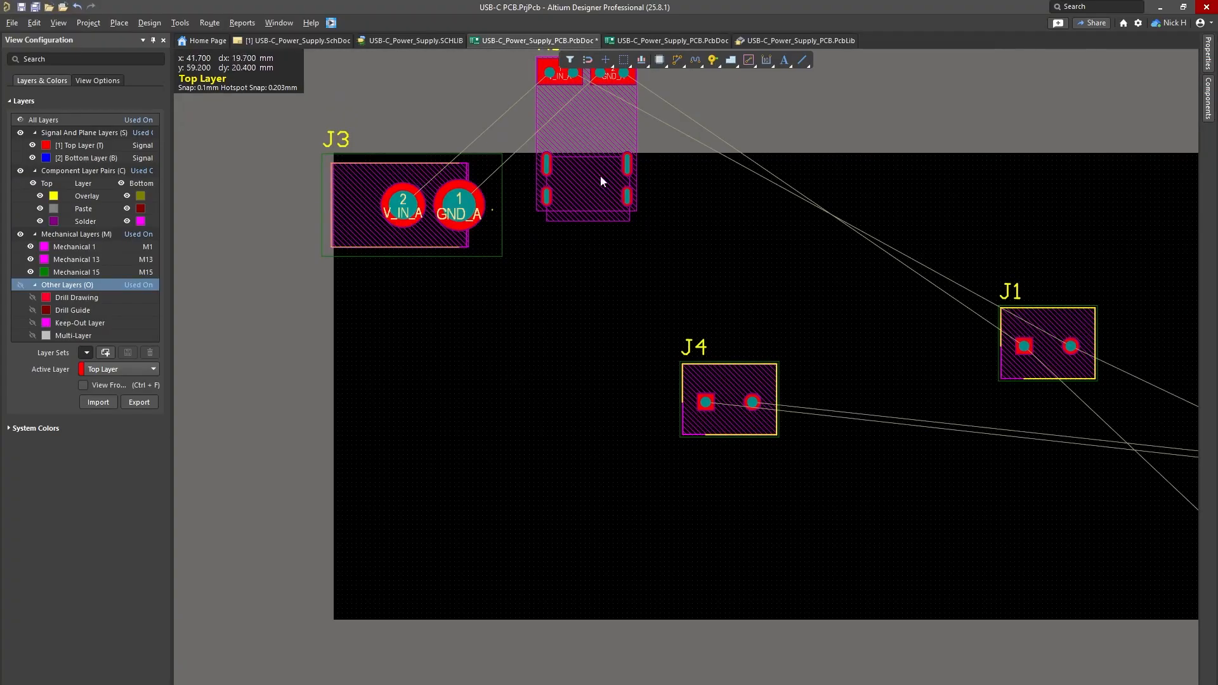
left_click_drag(600, 175, 581, 208)
key("space")
key("space")
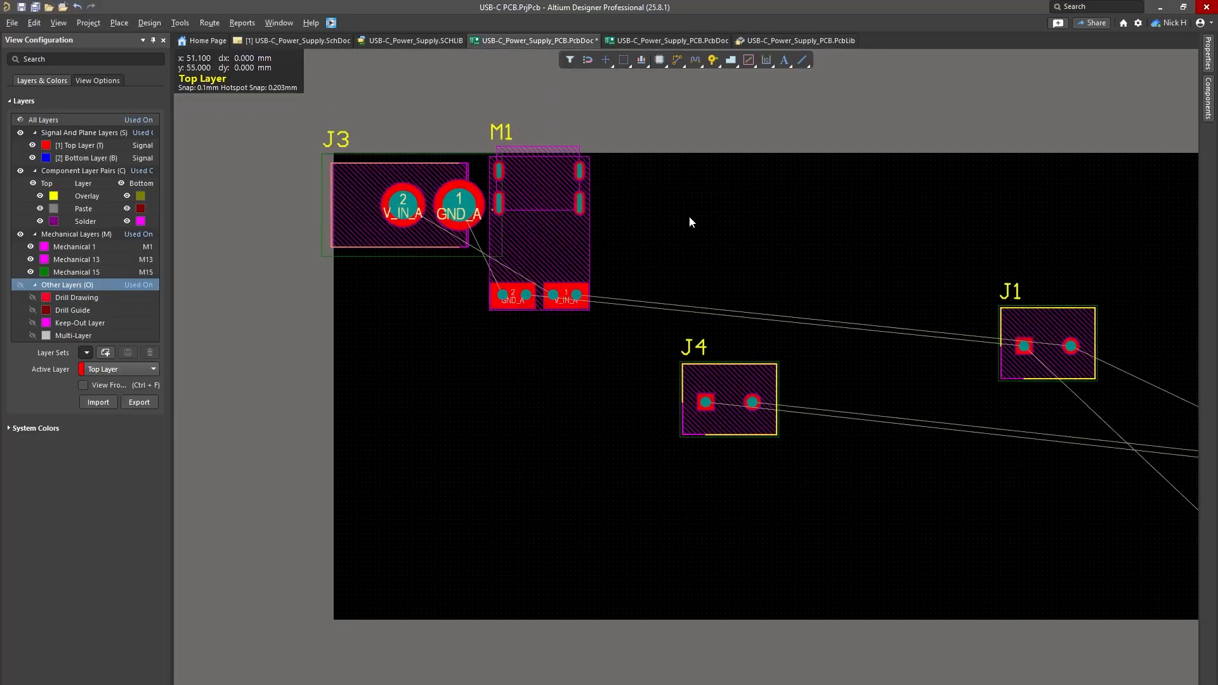
Step: Rotate J4 and J1 to vertical and stack them below J3 along the board's left edge
left_click_drag(740, 407, 399, 316)
key("space")
key("space")
key("space")
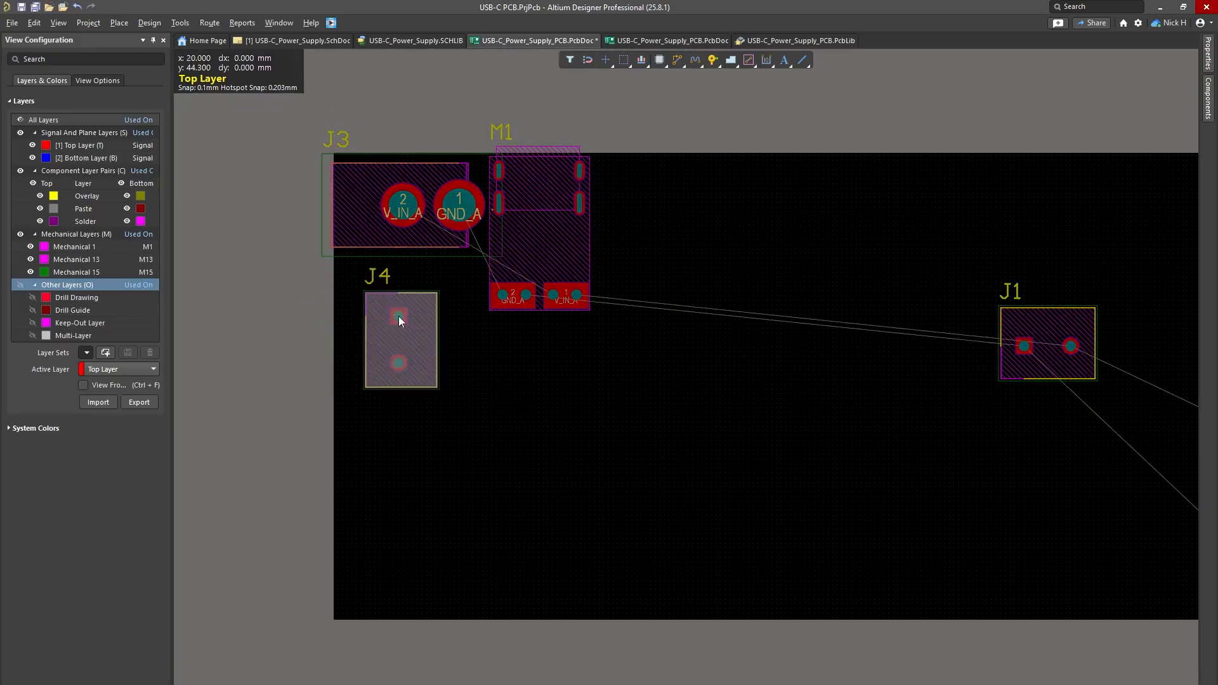
left_click_drag(1069, 335, 397, 435)
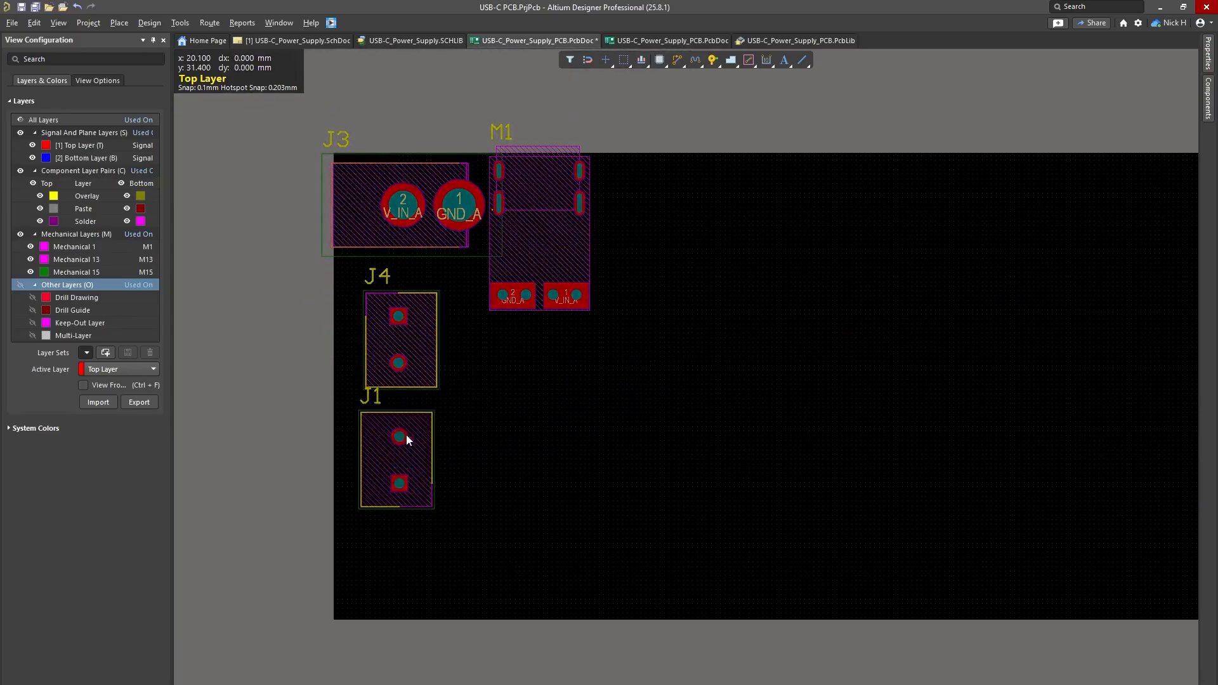
Step: Shift J4 and J1 closer to the board's left edge, roughly aligning their left sides
scroll(448, 435, "up", 6, "ctrl")
scroll(747, 443, "down", 2, "ctrl")
left_click_drag(552, 340, 516, 313)
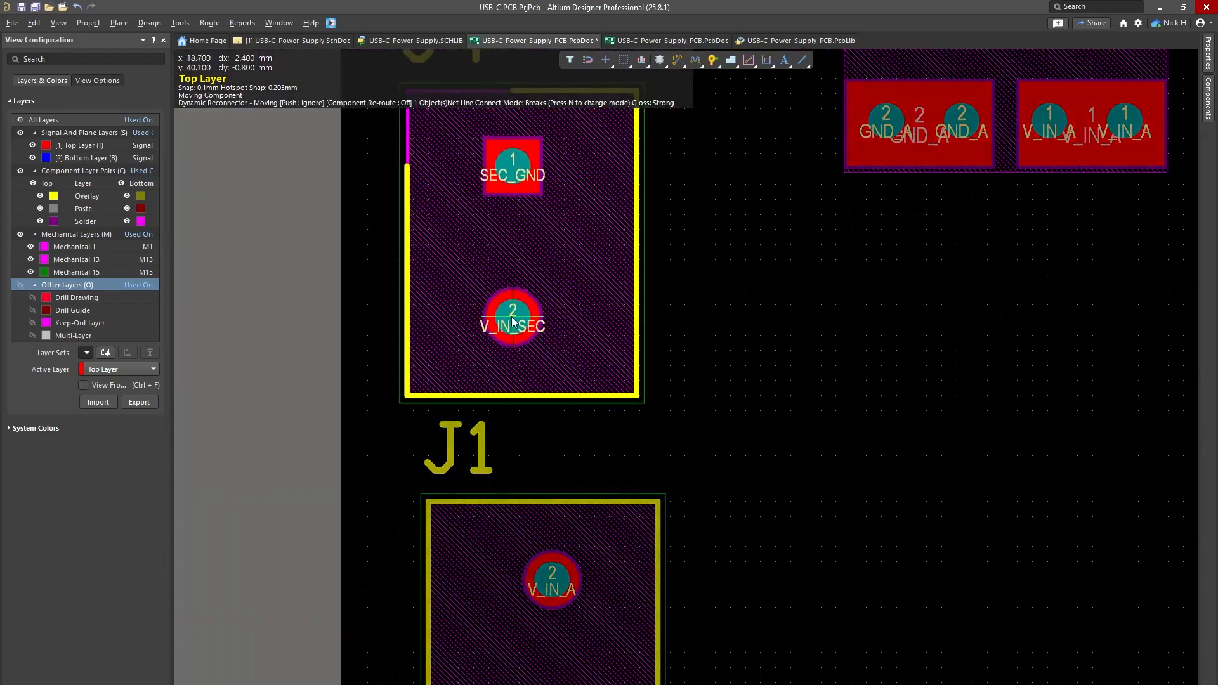
scroll(626, 368, "down", 2)
left_click_drag(560, 490, 541, 443)
scroll(716, 394, "down", 1, "ctrl")
scroll(716, 394, "up", 3)
scroll(925, 333, "down", 1, "ctrl")
scroll(880, 435, "up", 1)
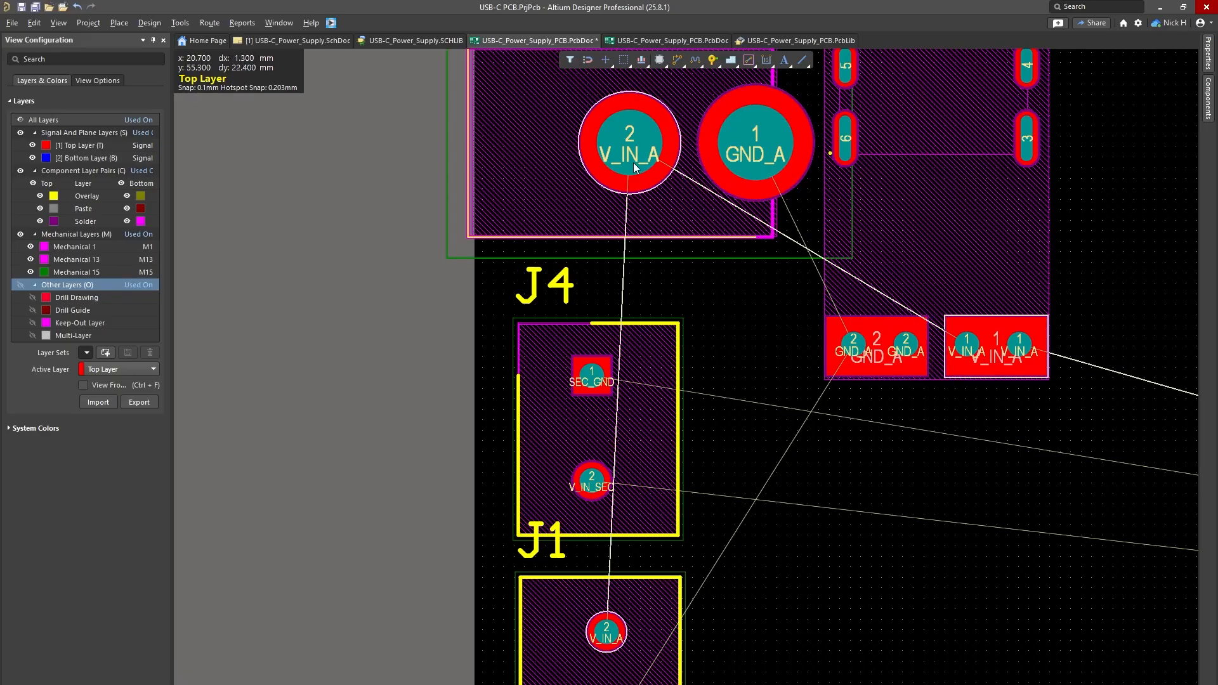
Step: Reorder the left-edge terminals so J1 sits directly below J3 and J4 sits beneath J1
scroll(633, 163, "down", 5, "ctrl")
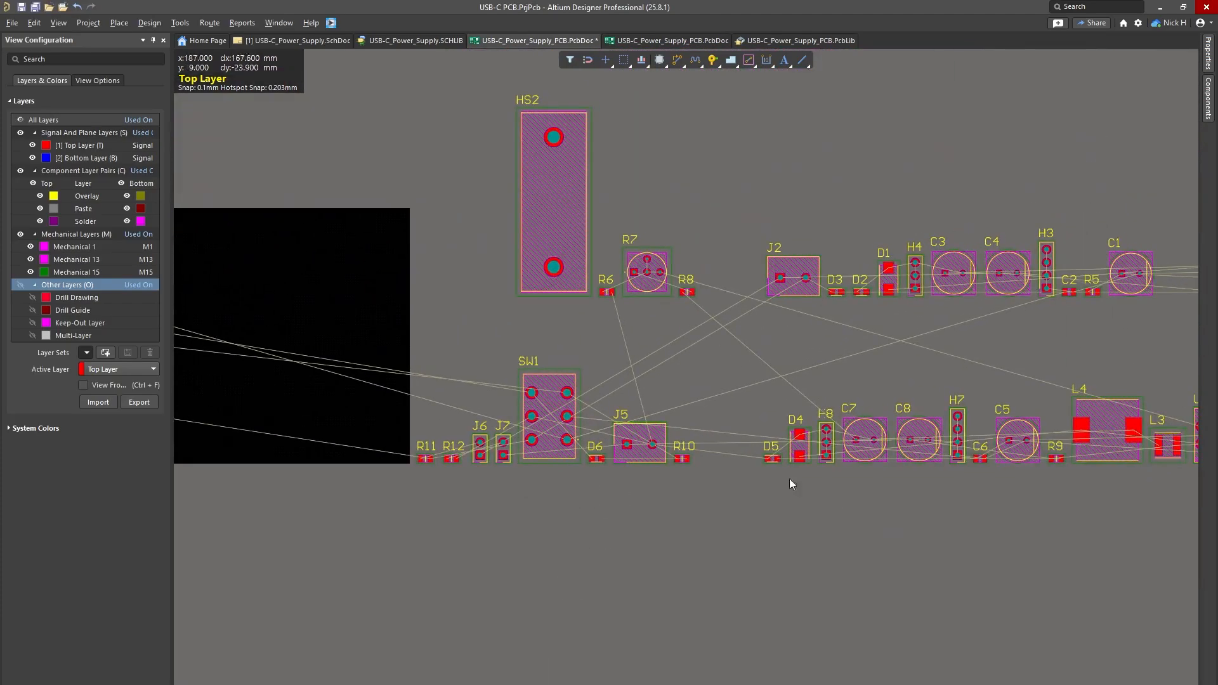
scroll(789, 478, "right", 5)
scroll(985, 326, "up", 4, "ctrl")
scroll(720, 291, "down", 3, "ctrl")
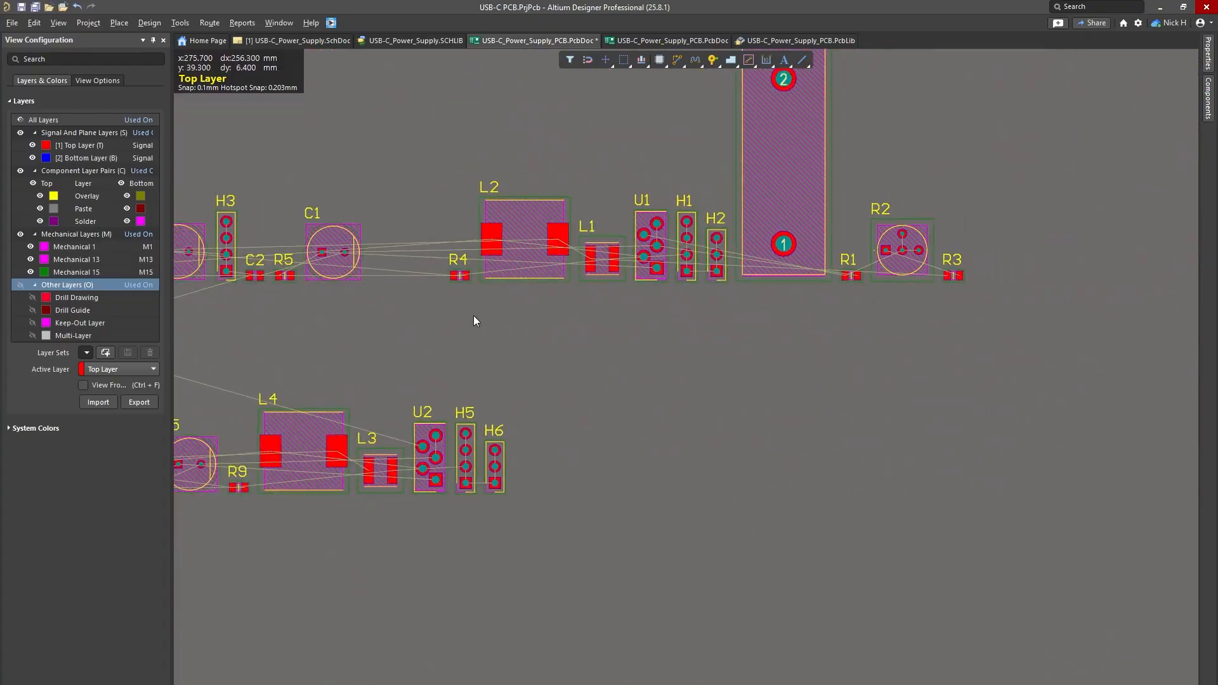
scroll(473, 315, "left", 12)
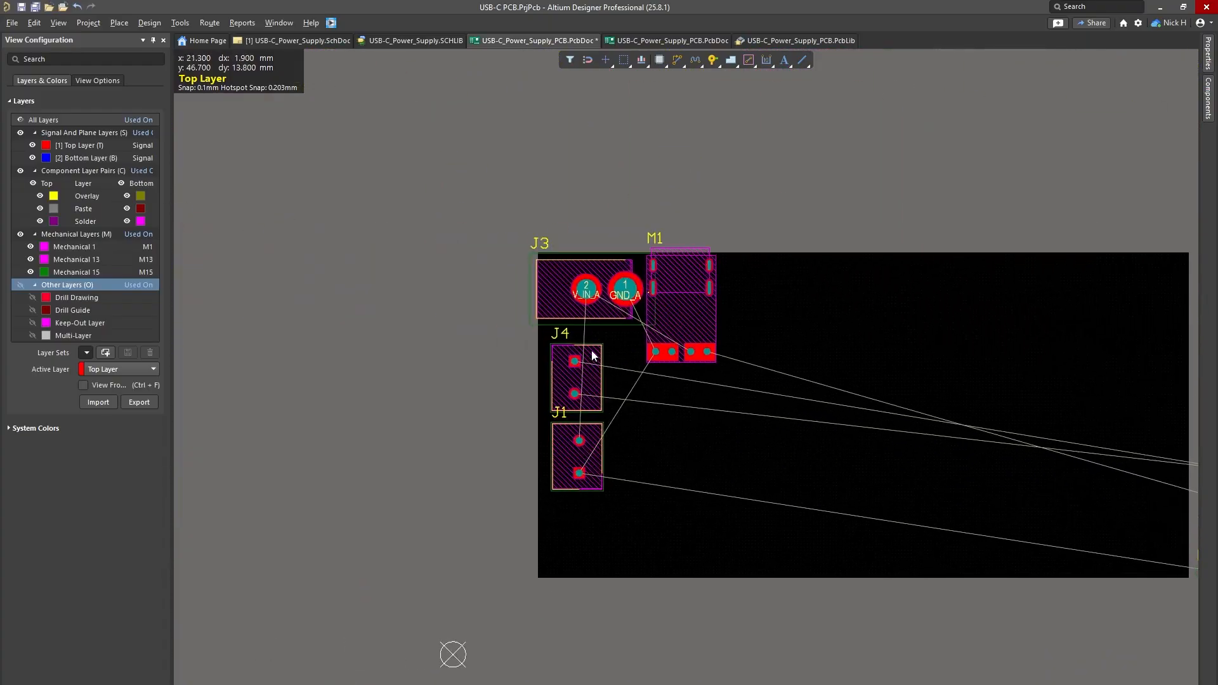
scroll(593, 355, "up", 3, "ctrl")
left_click_drag(552, 219, 564, 396)
scroll(697, 404, "down", 3)
scroll(674, 318, "up", 3, "ctrl")
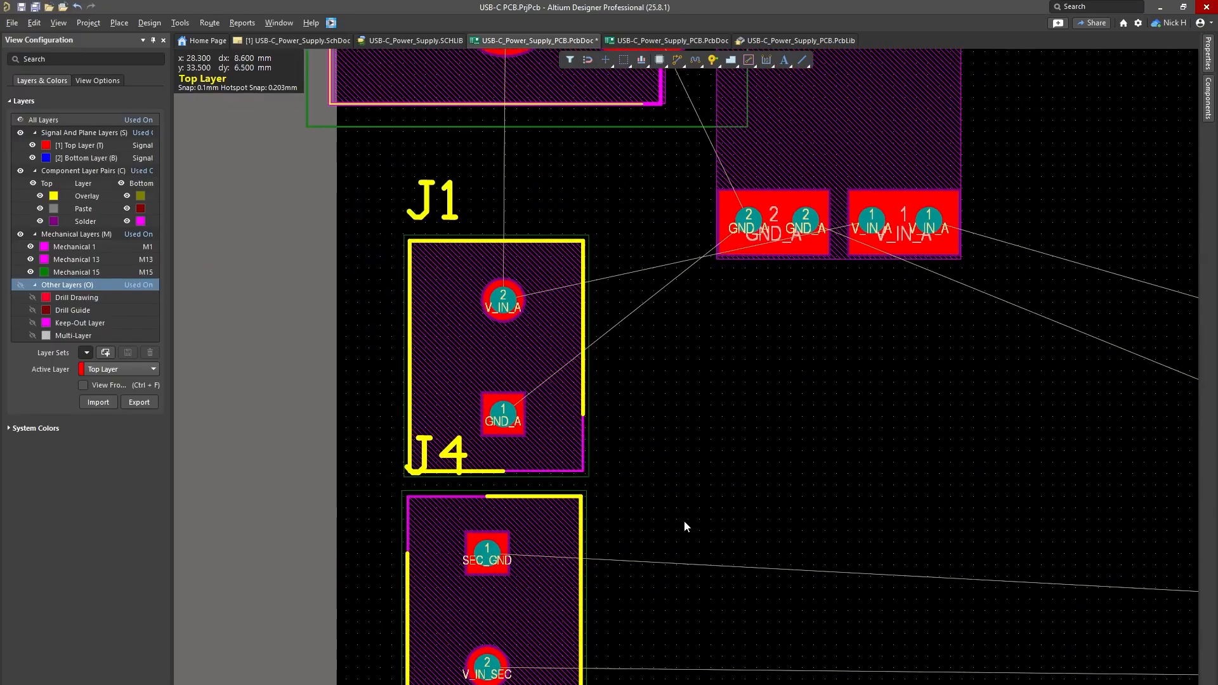
Step: Route a V_IN_A track on the Top Layer from pad 1 of M1 to pad 2 of J1
left_click(677, 60)
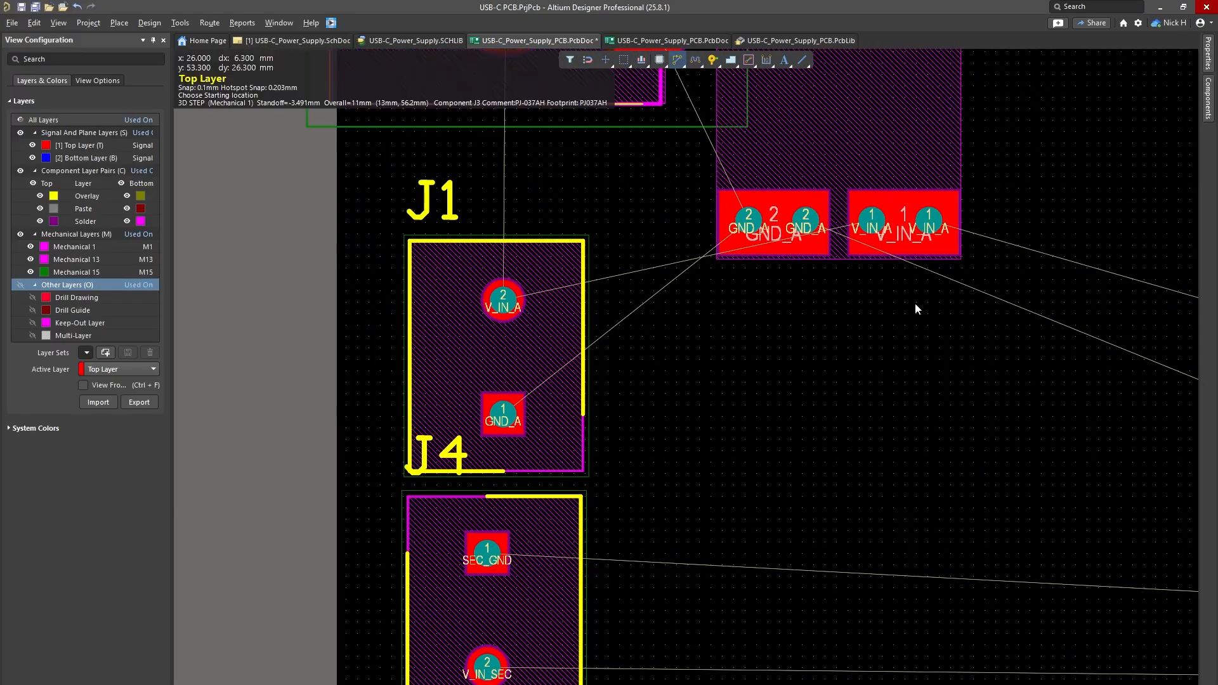
left_click(873, 225)
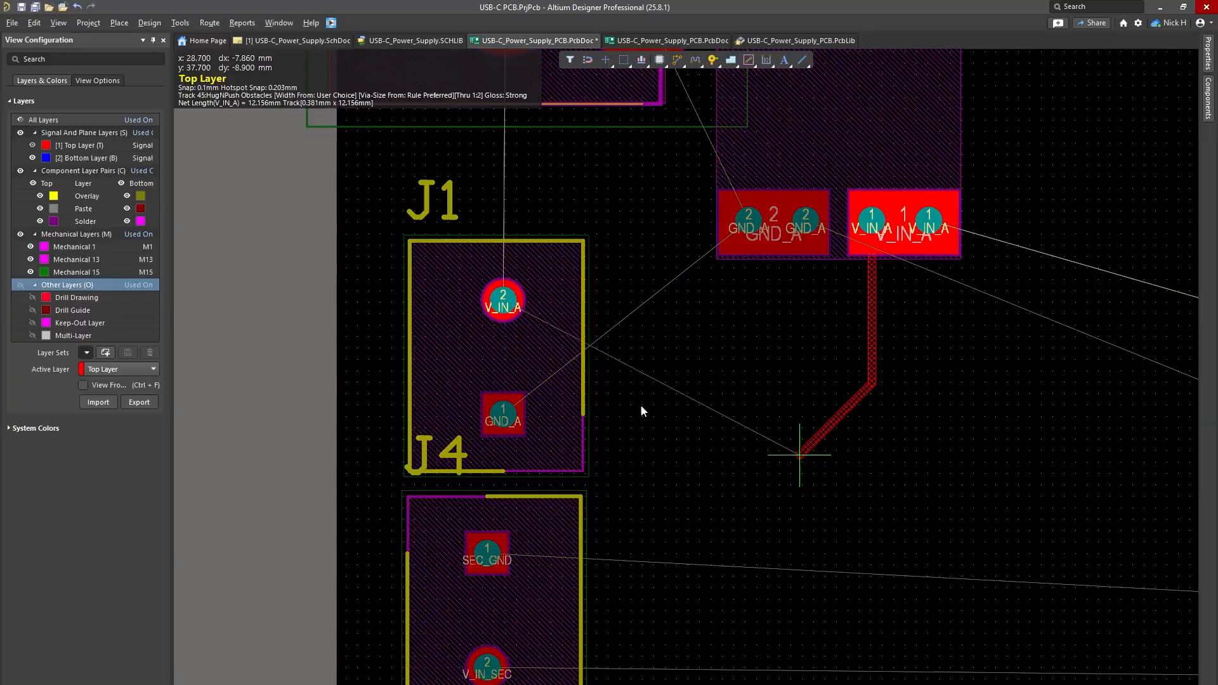
left_click(503, 298)
right_click(798, 398)
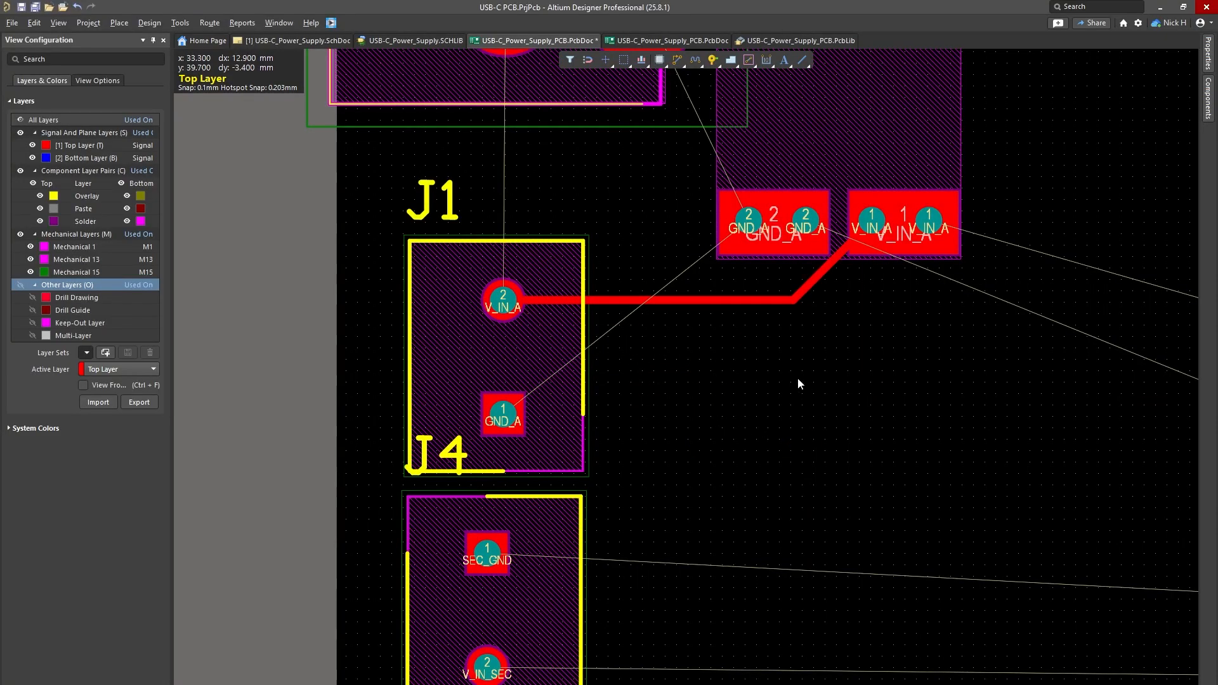
Step: Reshape the V_IN_A track to leave M1's pad 1 vertically and run horizontally into J1's pad 2
scroll(806, 374, "up", 2, "ctrl")
mouse_move(828, 203)
left_mouse_down()
mouse_move(759, 192)
mouse_move(975, 262)
mouse_move(806, 331)
left_mouse_up()
left_click(869, 233)
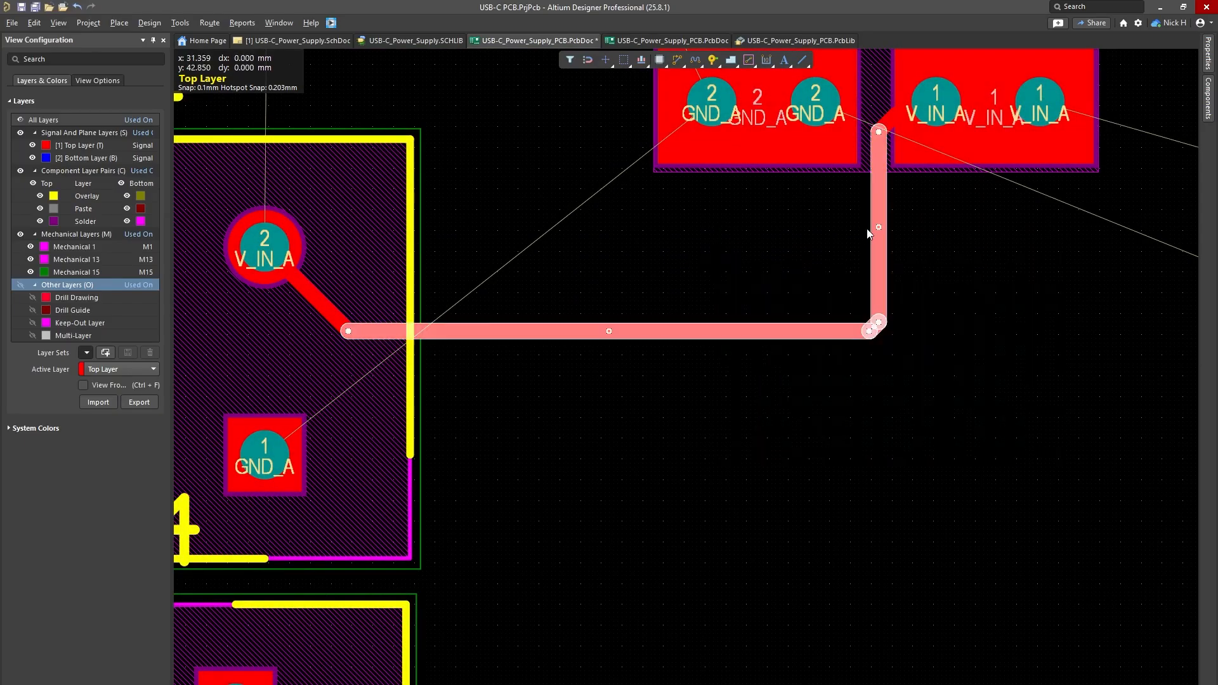
left_click_drag(877, 257, 975, 197)
left_click(683, 257)
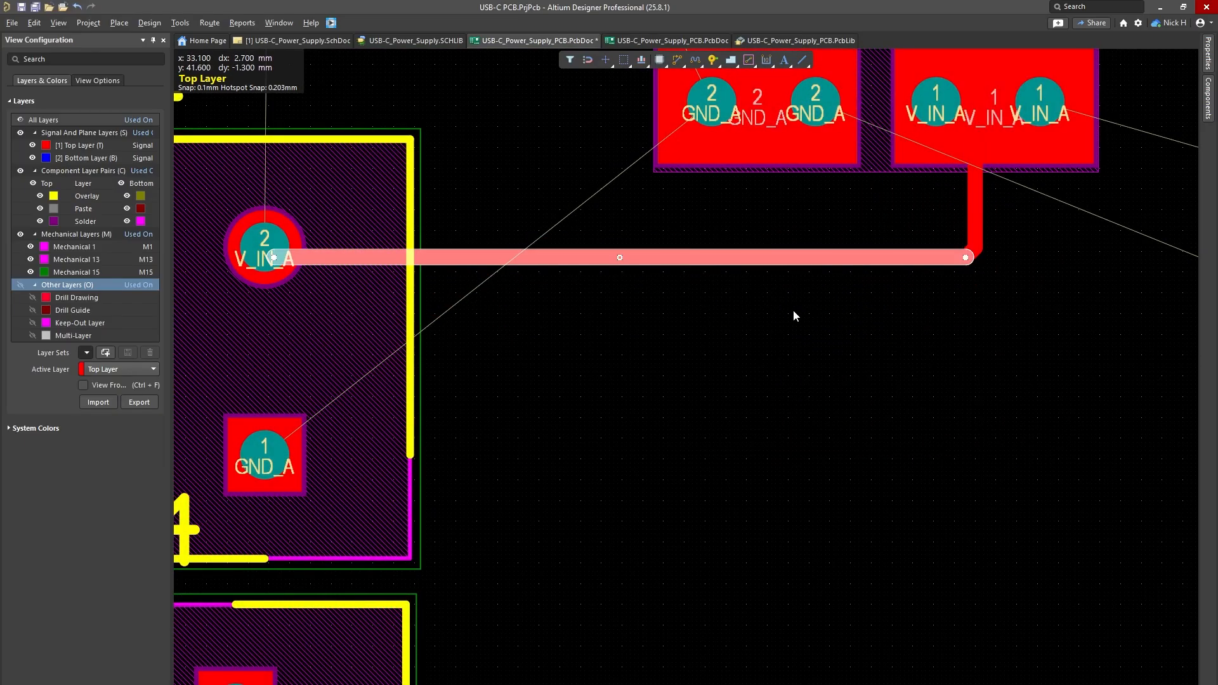
Step: Delete the horizontal V_IN_A segment and reroute it from the stub below M1 to pad 2 of J1
key("Delete")
left_click(677, 59)
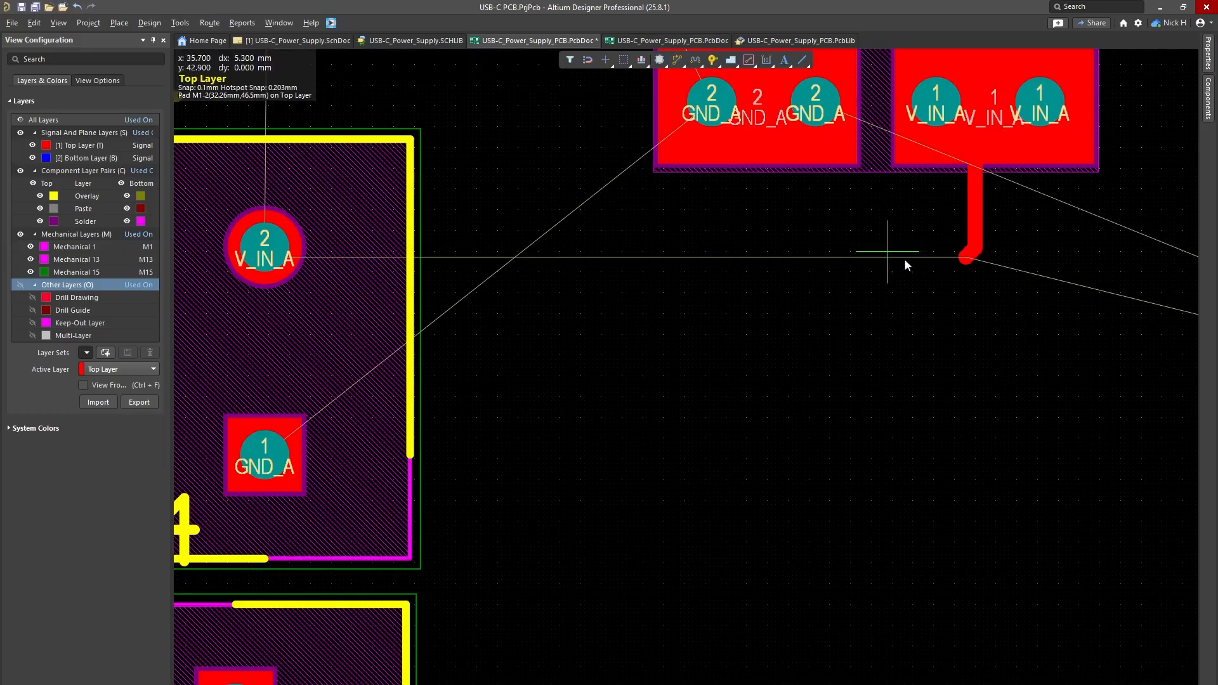
left_click(965, 257)
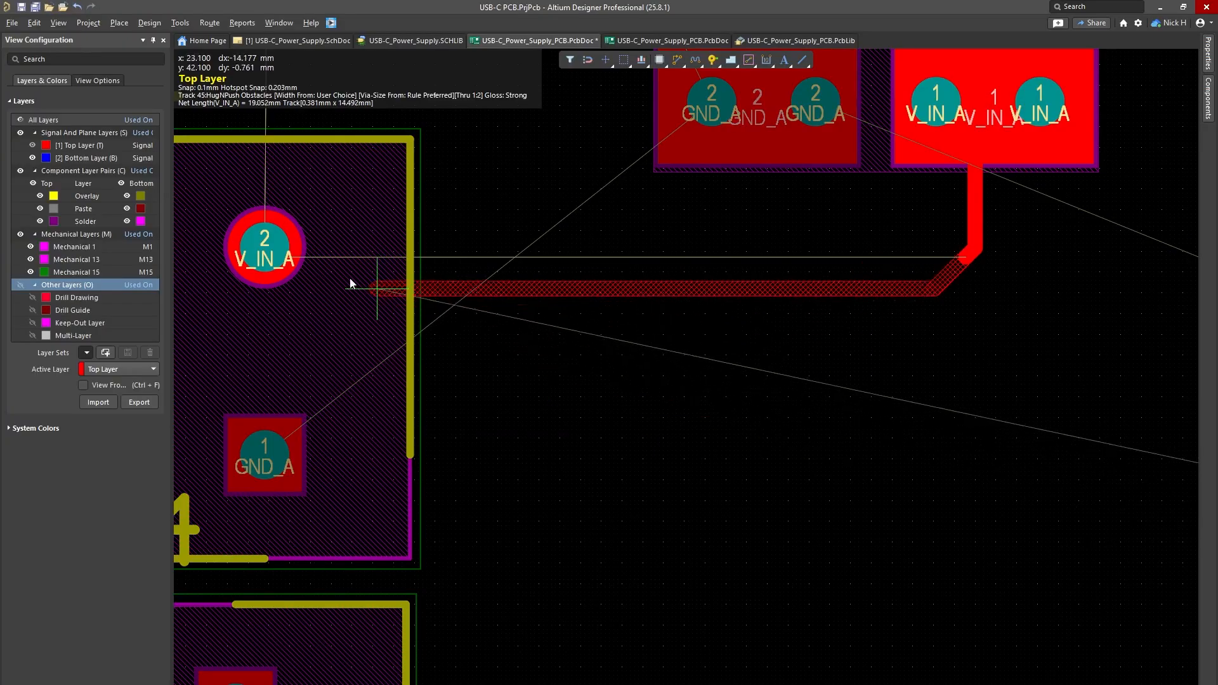
left_click(260, 253)
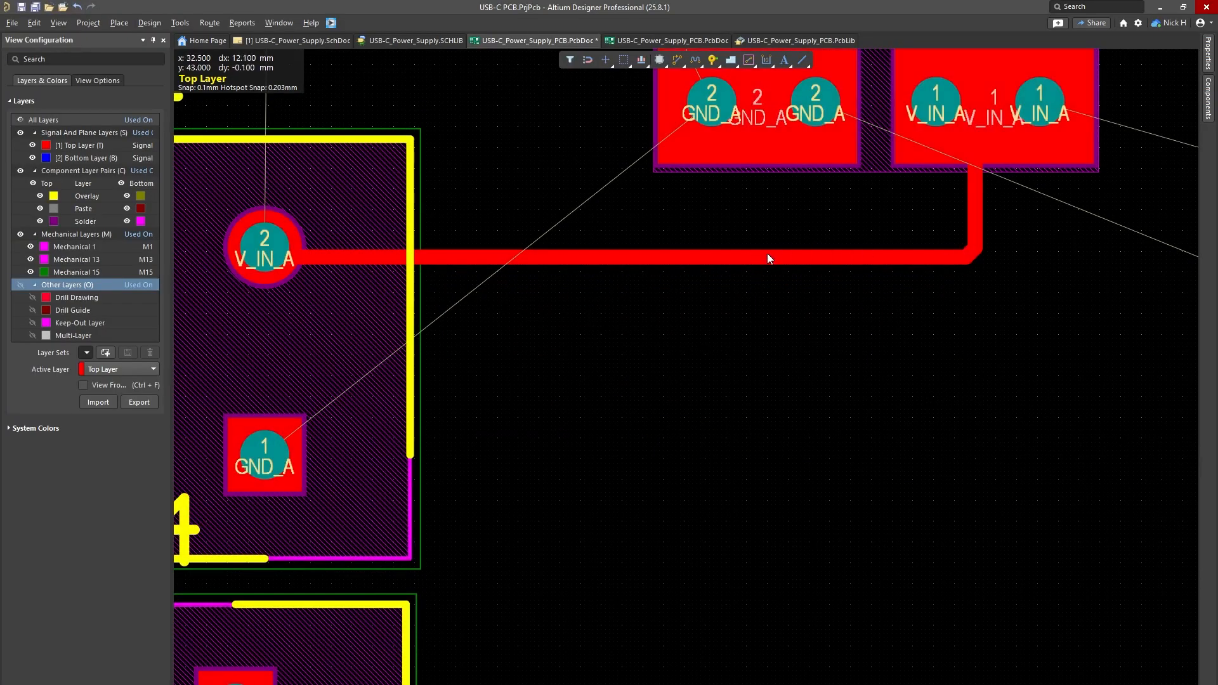
Step: Route a 1 mm wide branch from the middle of the horizontal V_IN_A track, going down and diagonally to the lower right
left_click(675, 60)
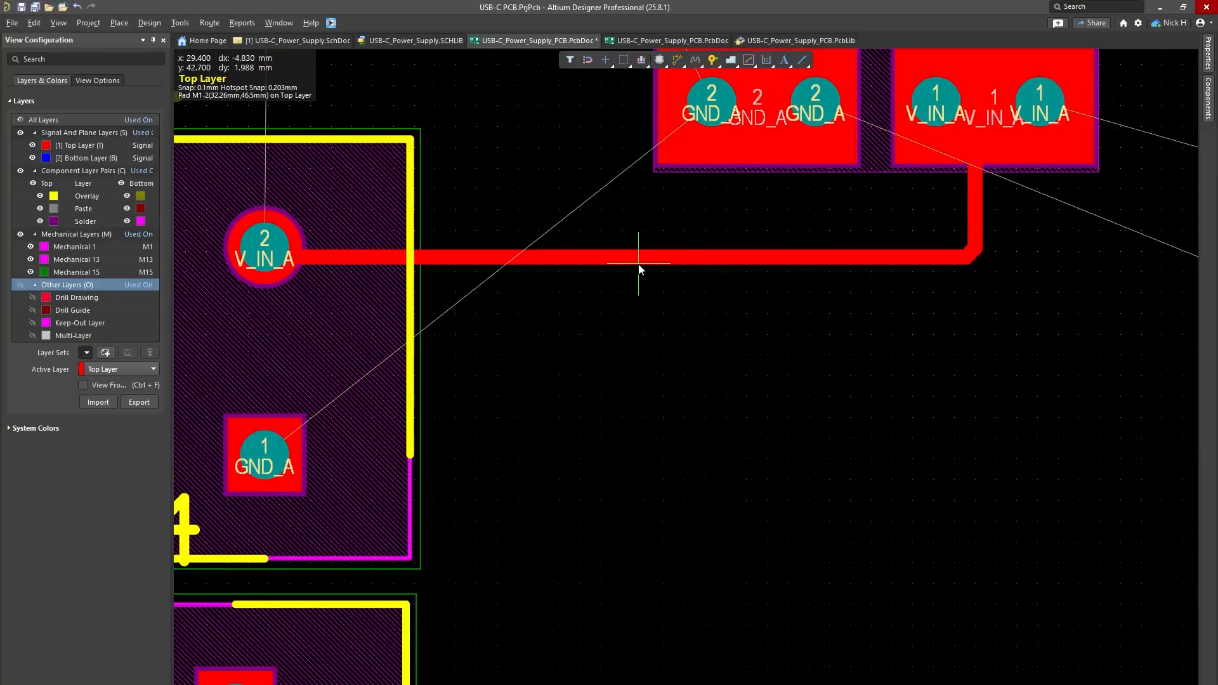
left_click(636, 261)
key("Tab")
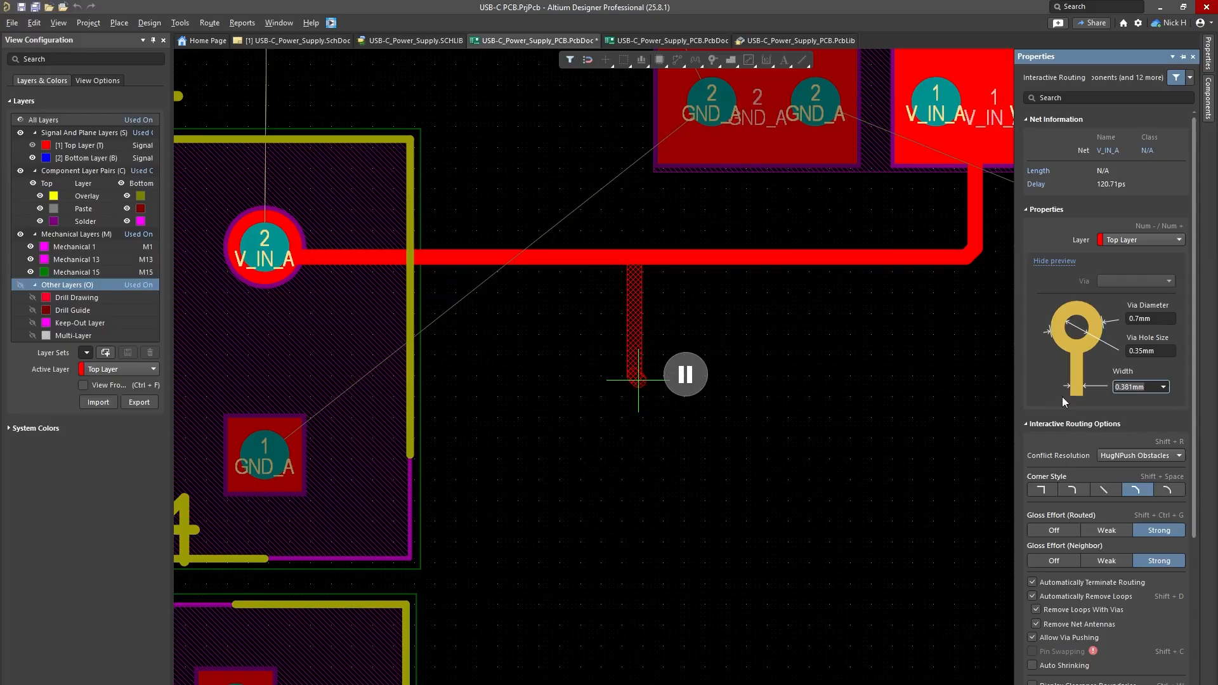
left_click(1136, 386)
type("1")
key("Return")
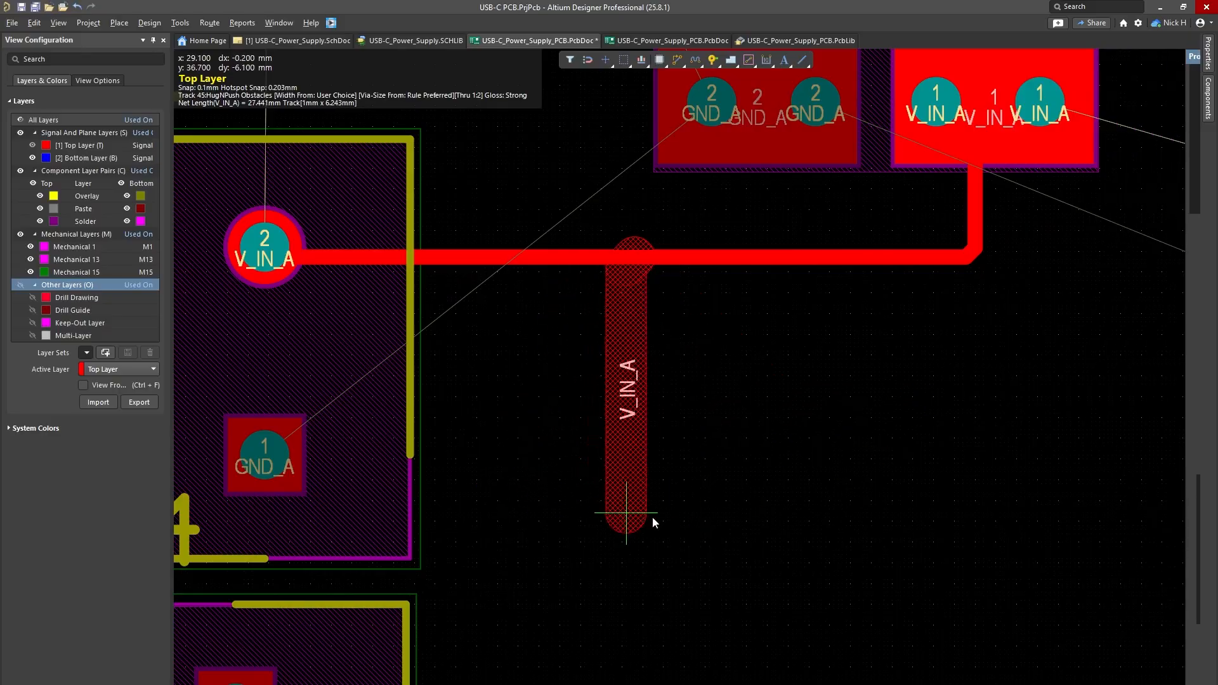
key("Tab")
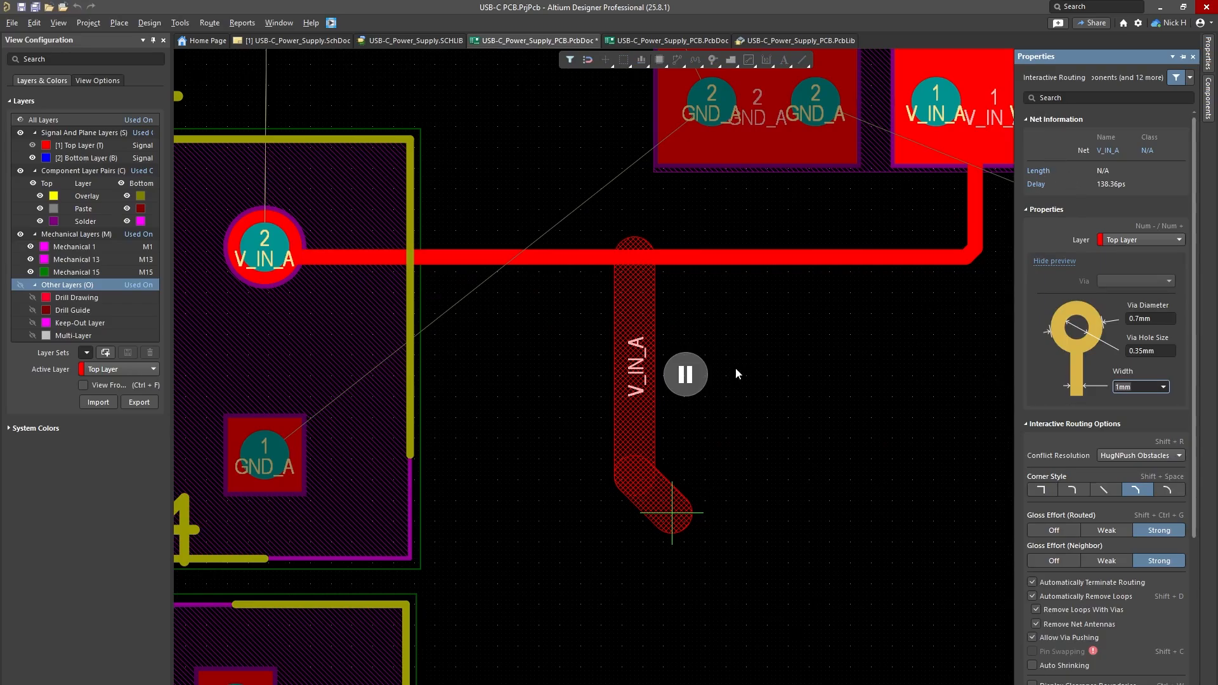
key("Escape")
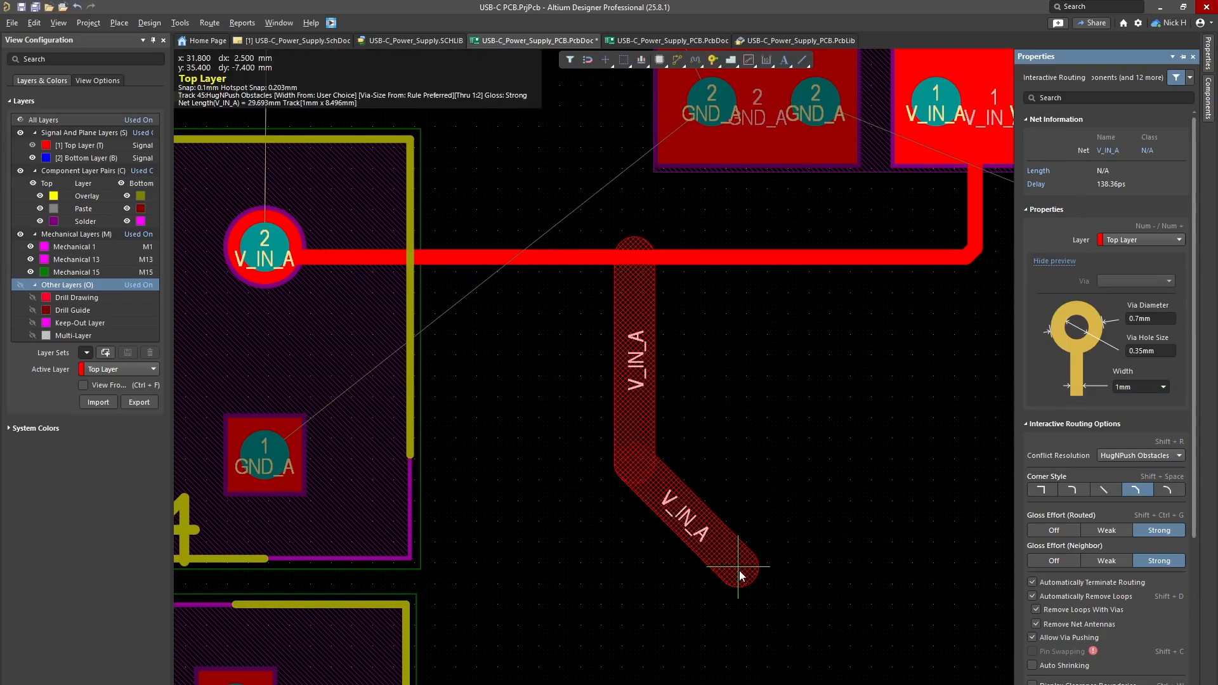
left_click(740, 571)
key("Escape")
Step: Show the extended net information of the vertical 1 mm V_IN_A segment, including maximum current and resistance
left_click(638, 352)
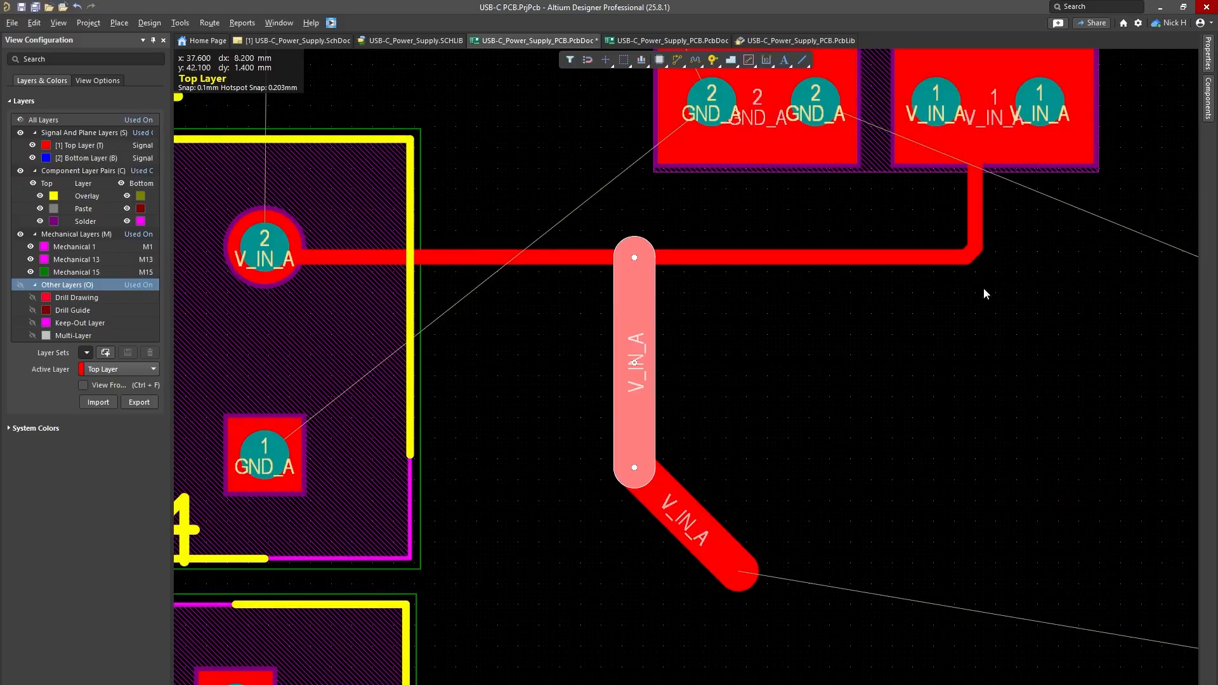
left_click(1209, 62)
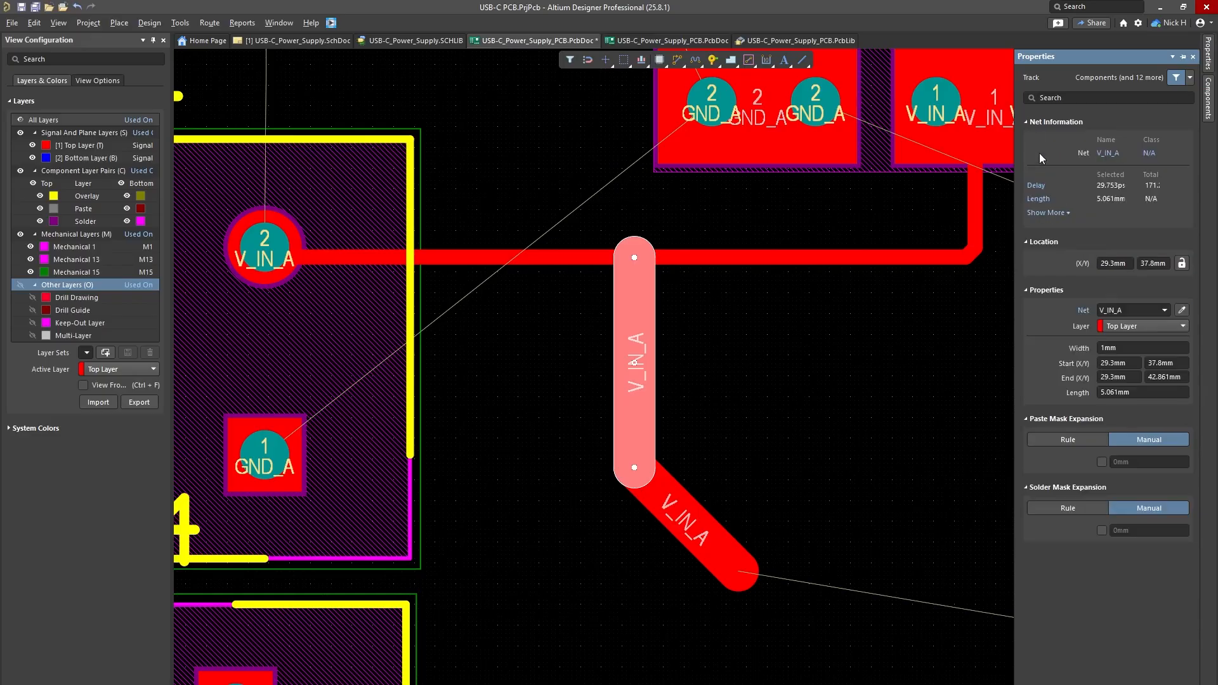
left_click(1048, 213)
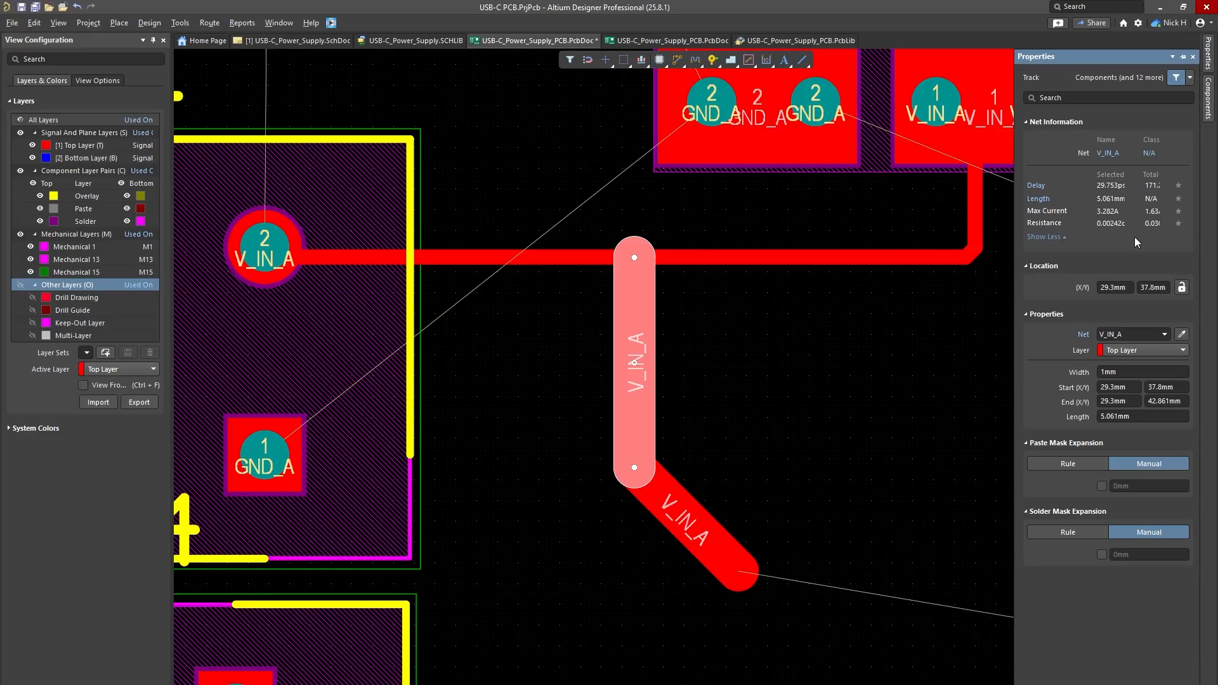
Step: Delete both segments of the 1 mm branch and the entire V_IN_A track between M1 and J1
left_click(730, 558, "shift")
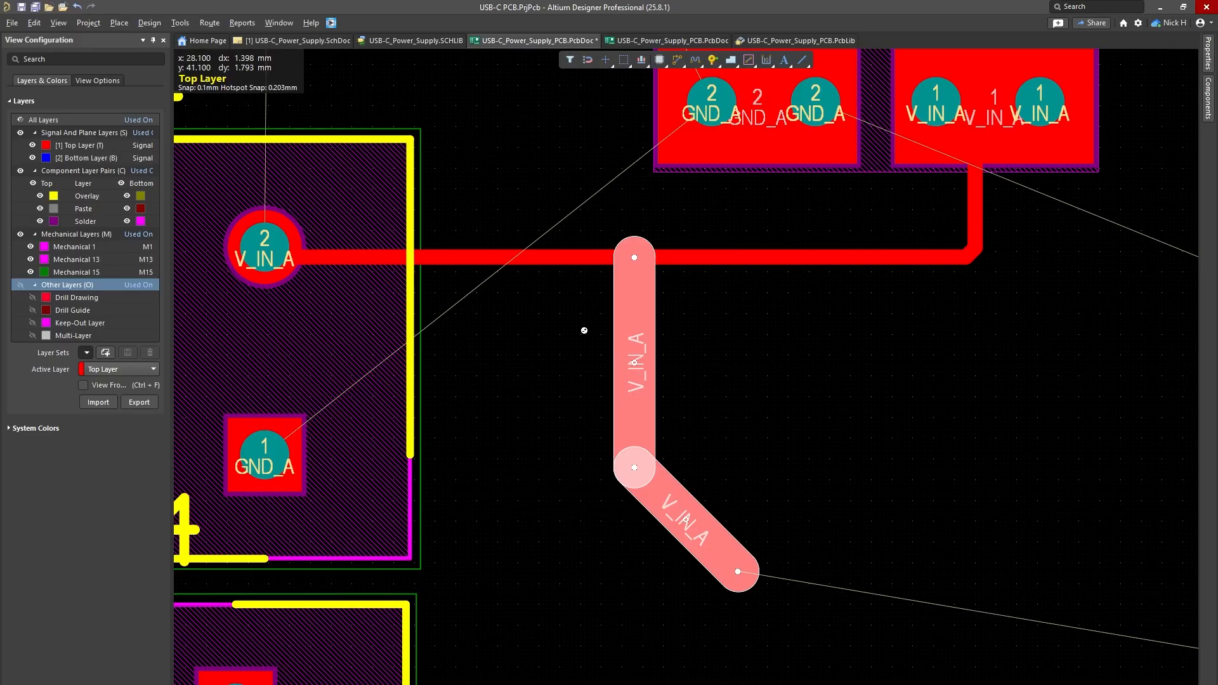
scroll(584, 329, "down", 2, "ctrl")
key("Delete")
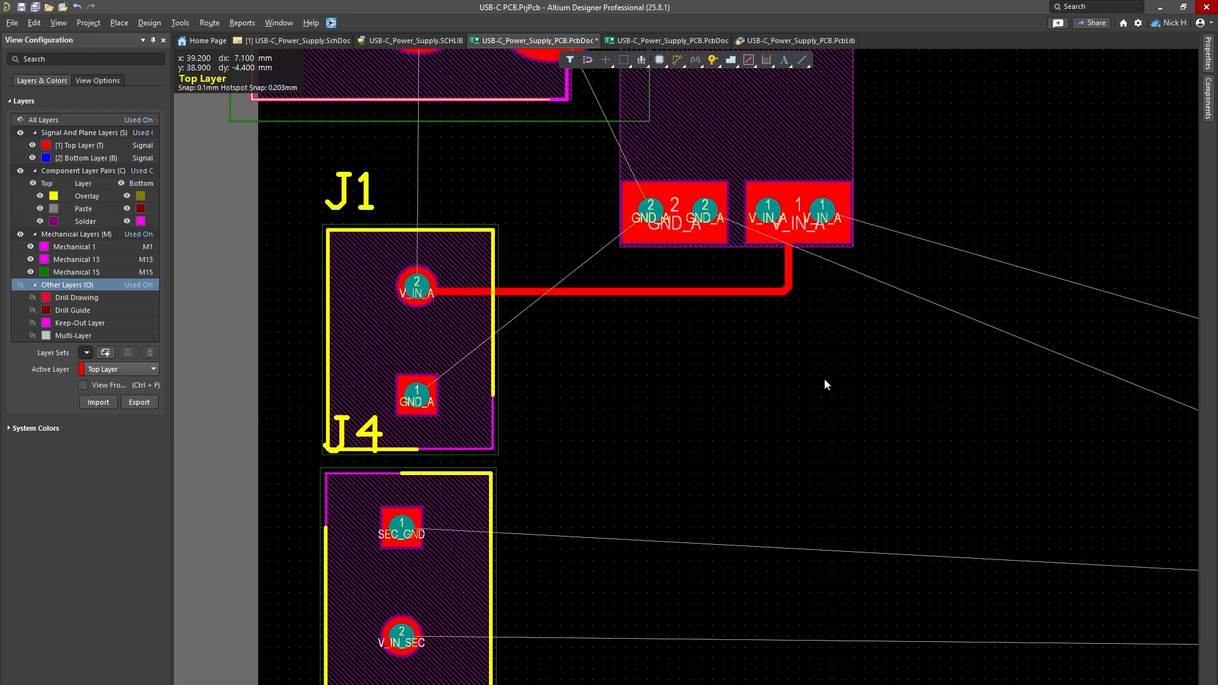
left_click_drag(915, 327, 638, 276)
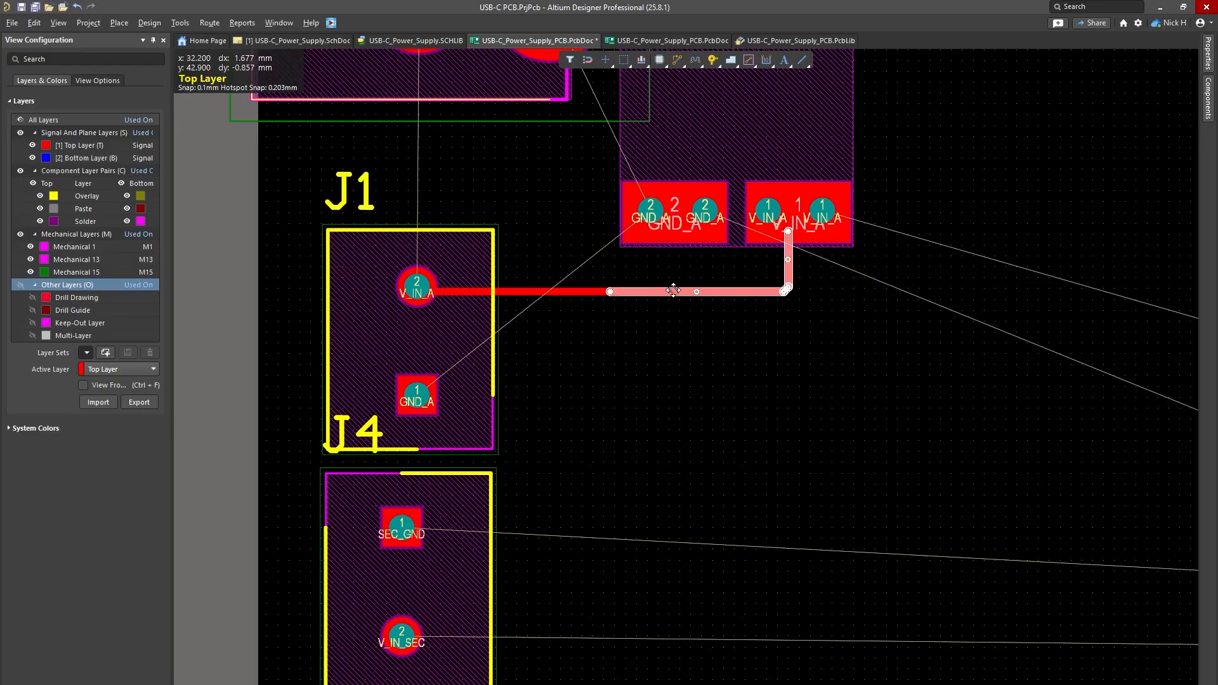
key("Delete")
mouse_move(749, 362)
left_mouse_down()
mouse_move(579, 307)
mouse_move(574, 290)
left_mouse_up()
key("Delete")
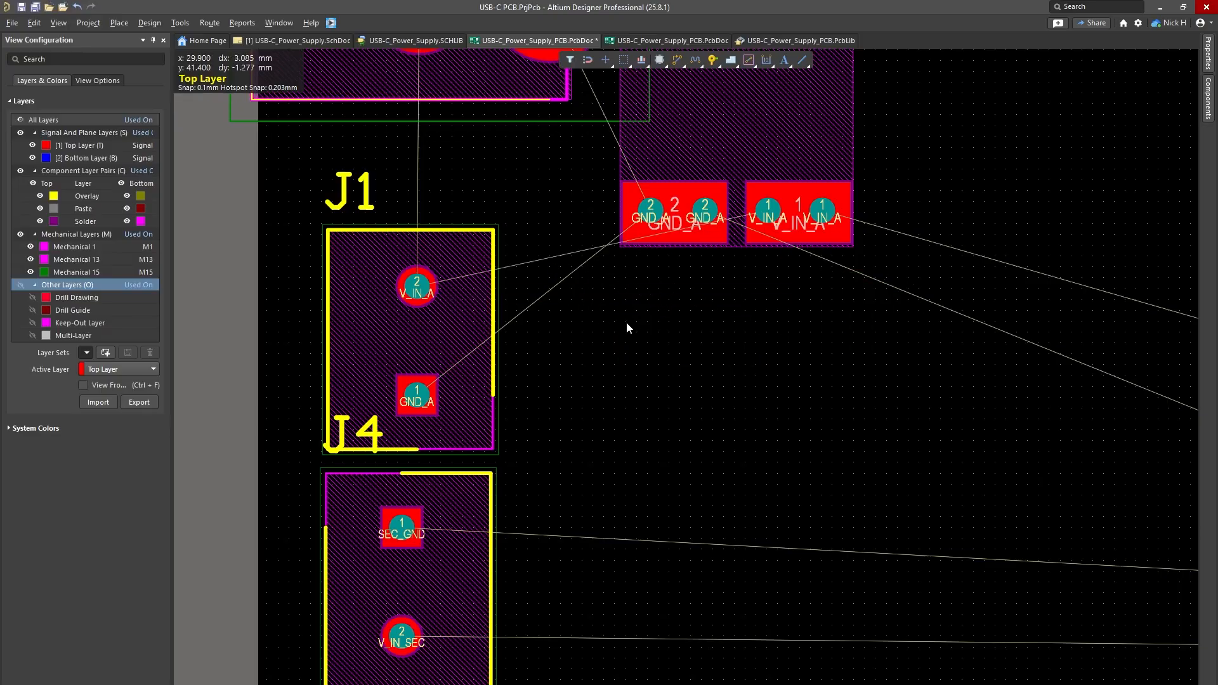
Step: Draw a top-layer polygon pour enclosing pad 2 of J1, running horizontally below the GND_A pads and up around the rectangular V_IN_A pad
left_click(730, 59)
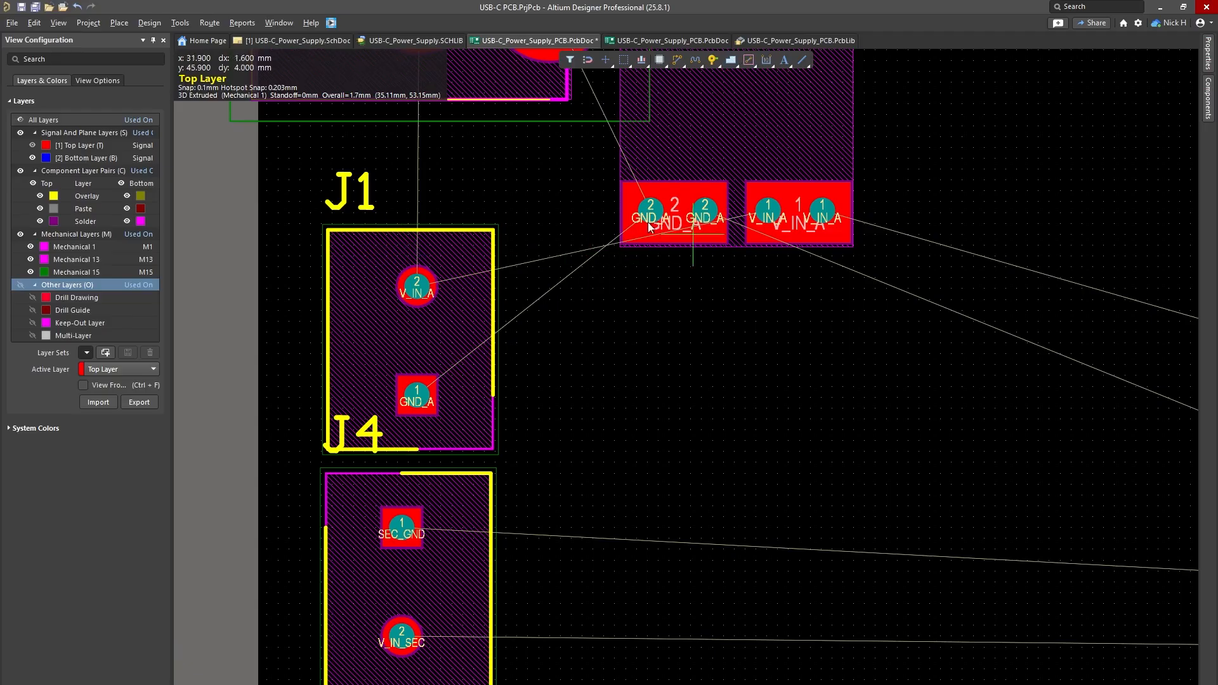
scroll(487, 208, "up", 4, "ctrl")
left_click(252, 279)
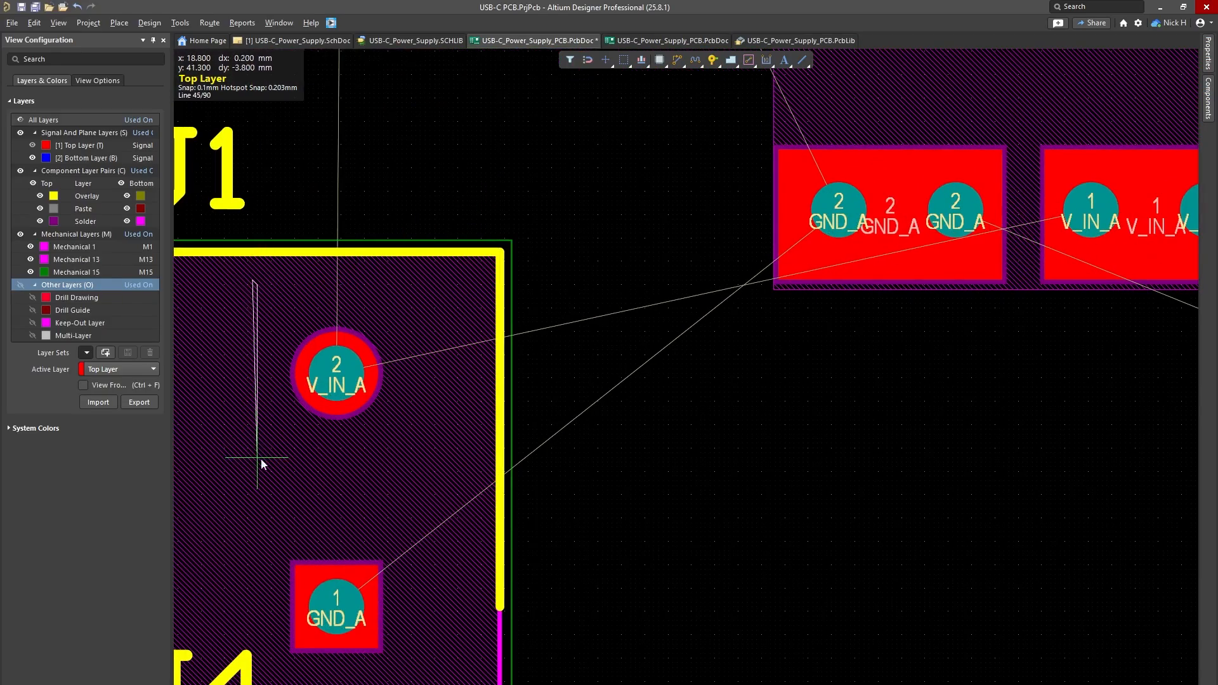
left_click(253, 457)
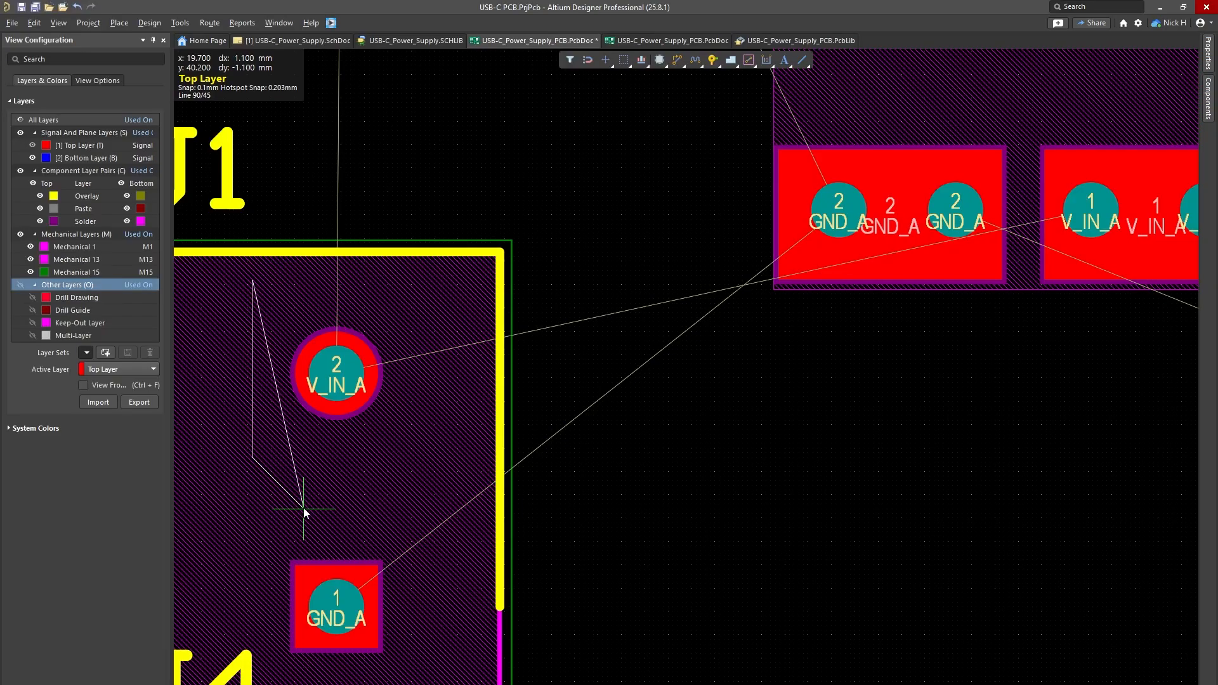
left_click(308, 508)
right_click_drag(1047, 560, 877, 549)
left_click(885, 558)
left_click(899, 546)
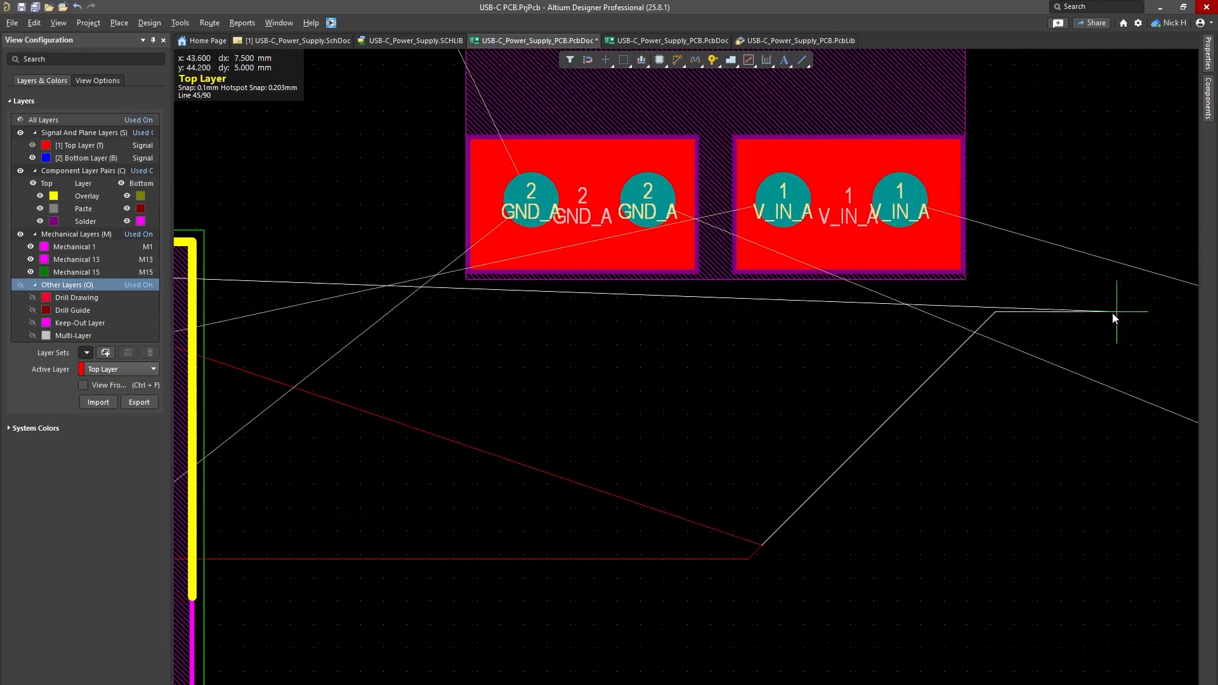
left_click(1001, 253)
left_click(981, 93)
left_click(762, 93)
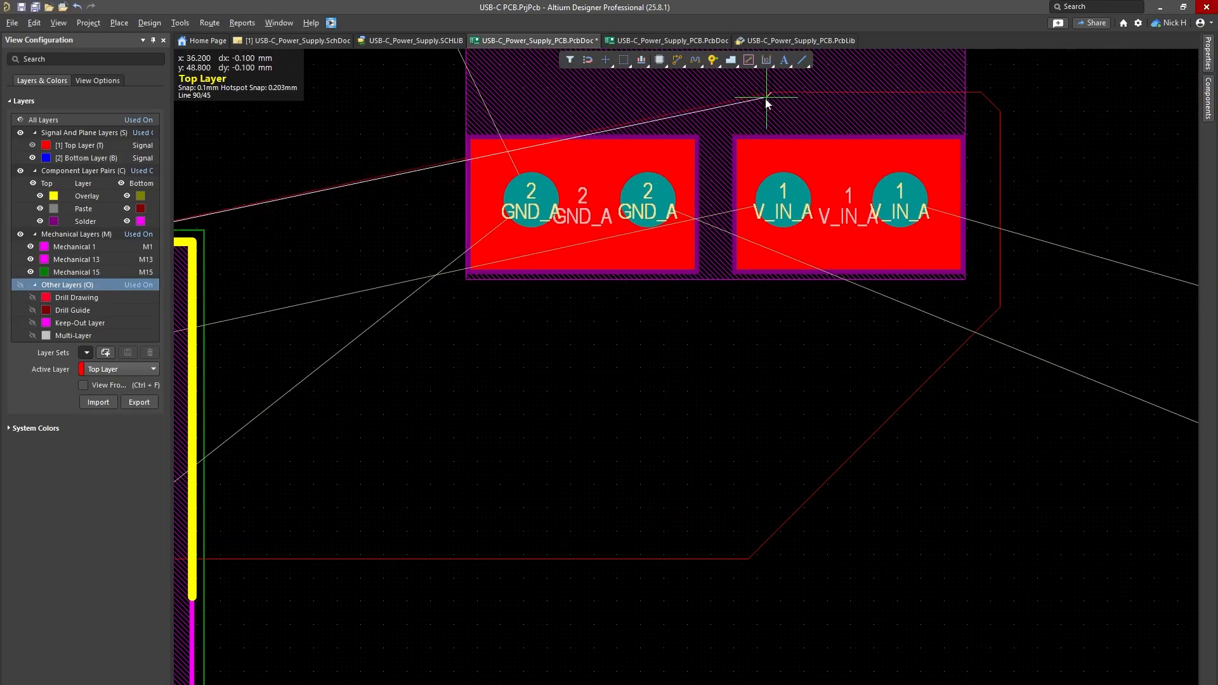
left_click(724, 129)
left_click(724, 339)
right_click_drag(888, 393, 1132, 309)
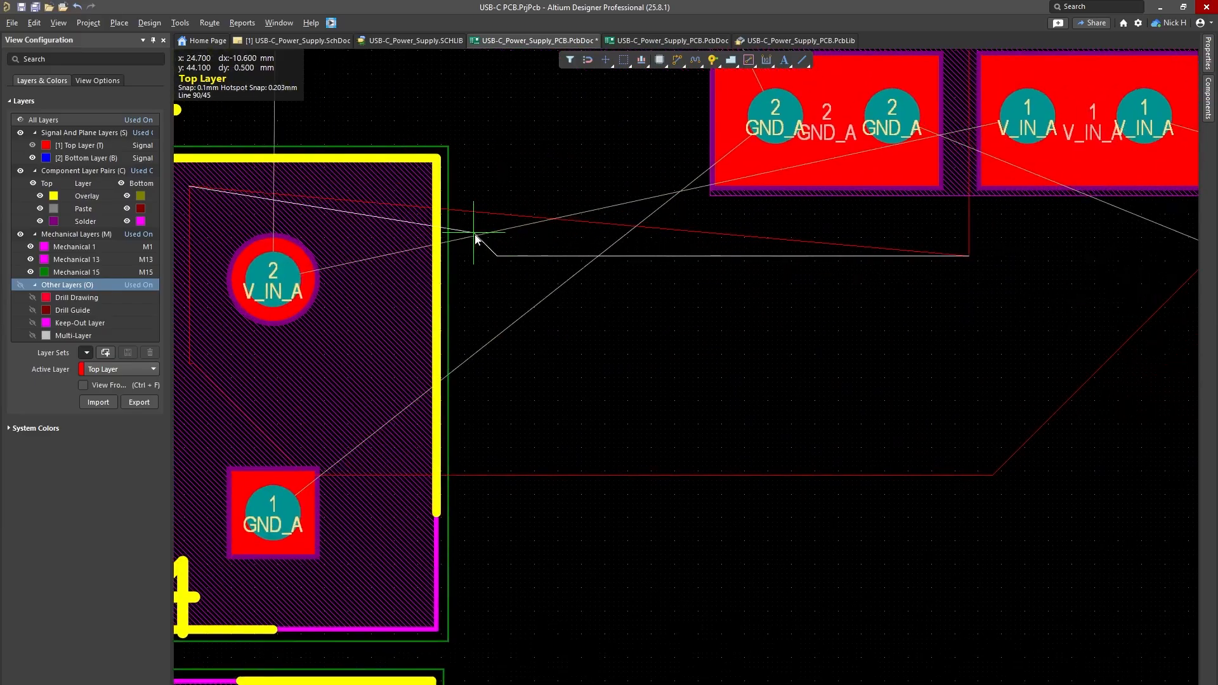
left_click(394, 153)
left_click(208, 154)
right_click(208, 153)
scroll(606, 159, "down", 2, "ctrl")
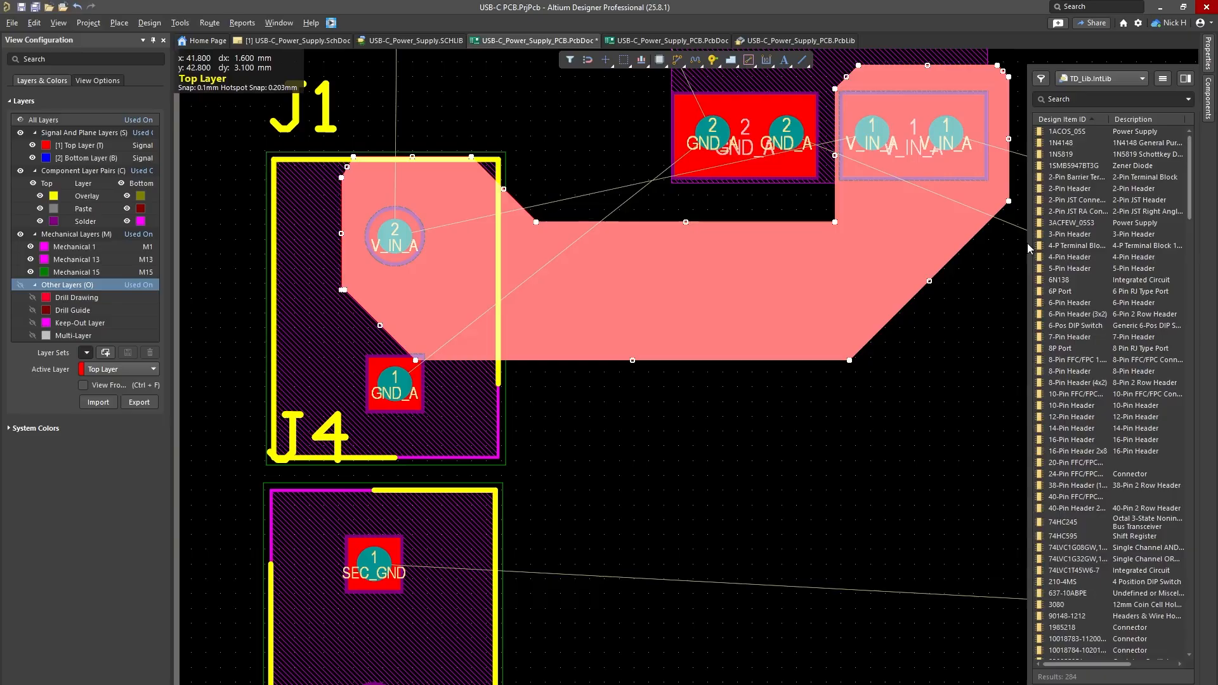
Step: Assign the V_IN_A net to the new polygon pour by picking it from the rectangular V_IN_A pad
left_click(1019, 244)
scroll(739, 372, "up", 4, "ctrl")
scroll(597, 174, "up", 8, "ctrl")
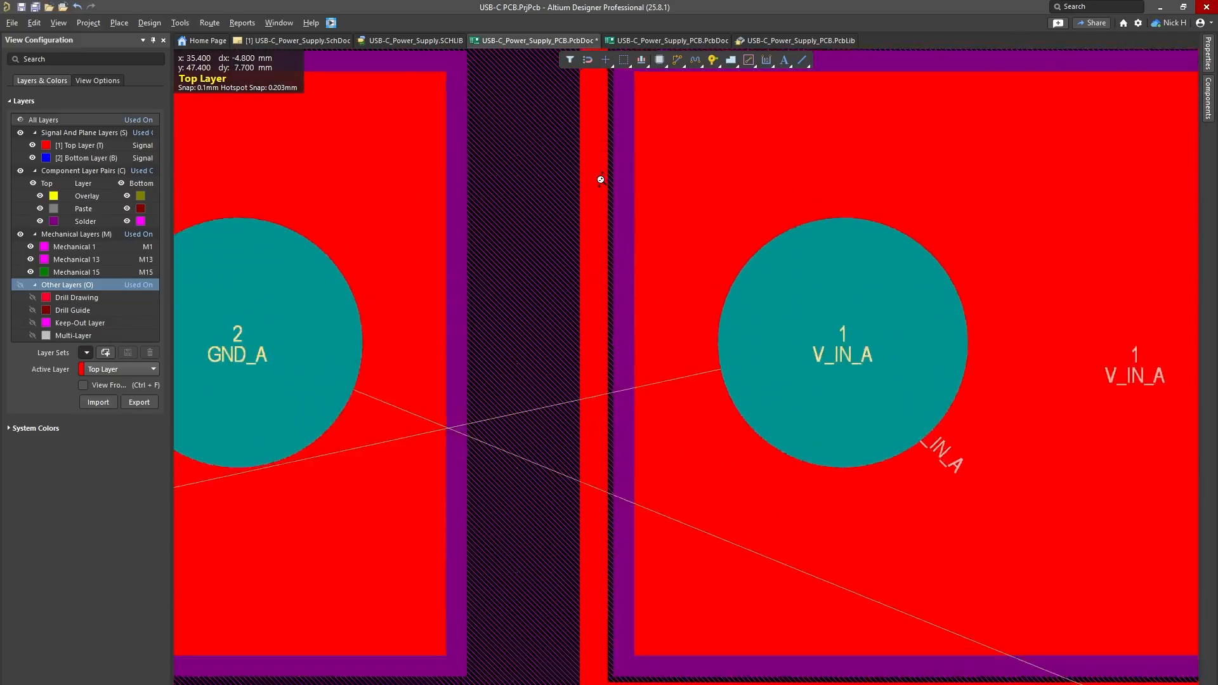
scroll(642, 184, "down", 8, "ctrl")
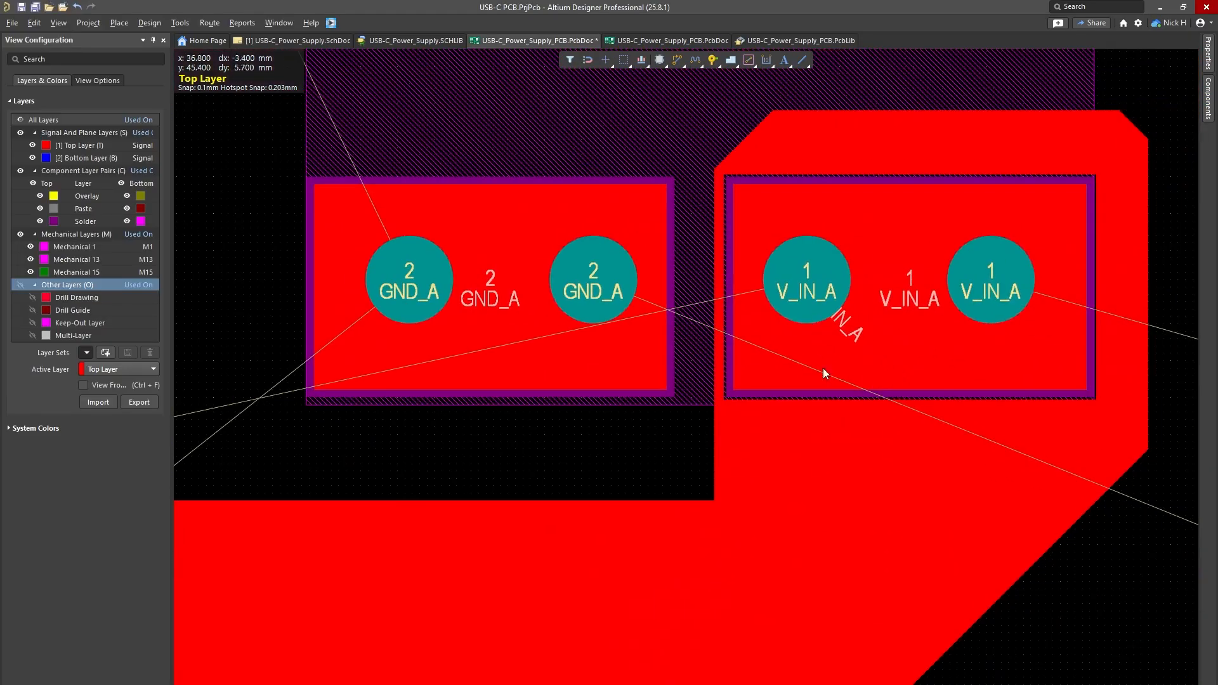
left_click(805, 363)
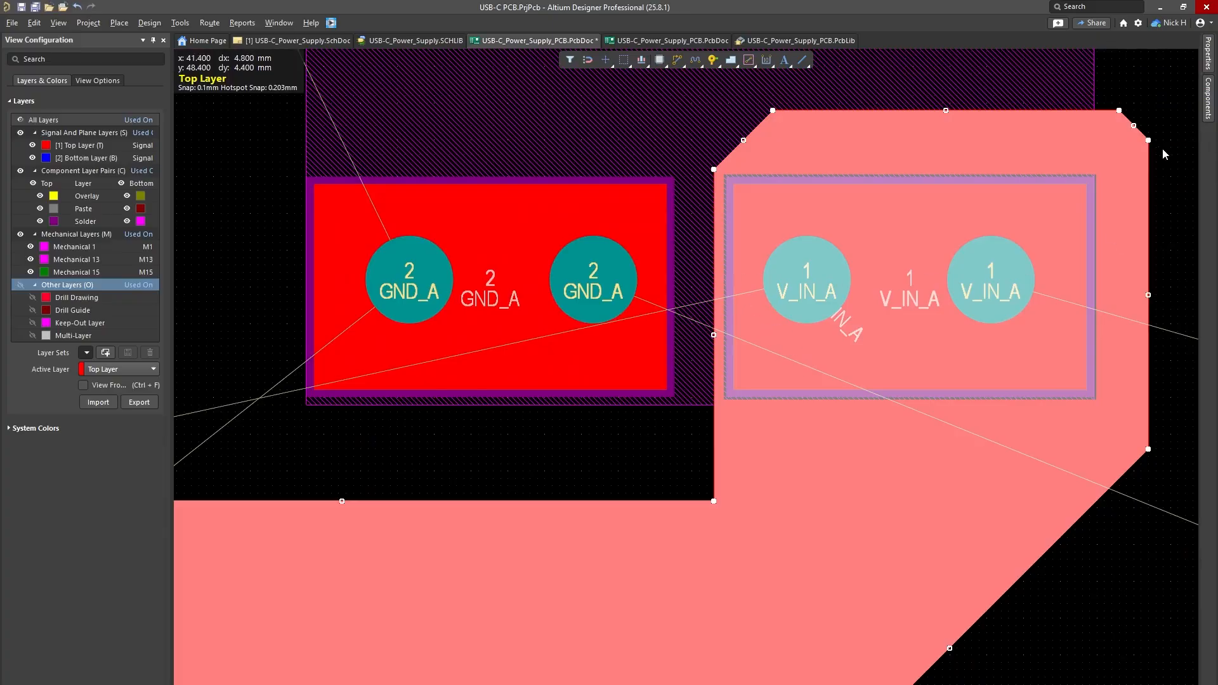
scroll(420, 166, "down", 6, "ctrl")
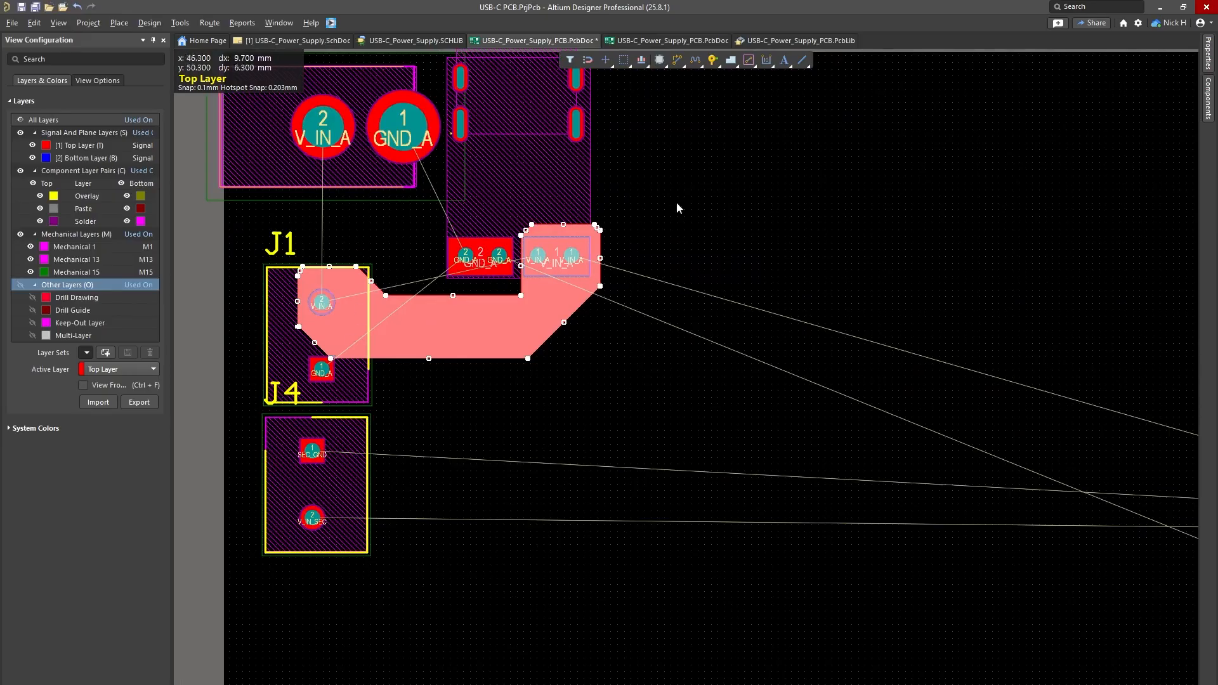
left_click(1207, 62)
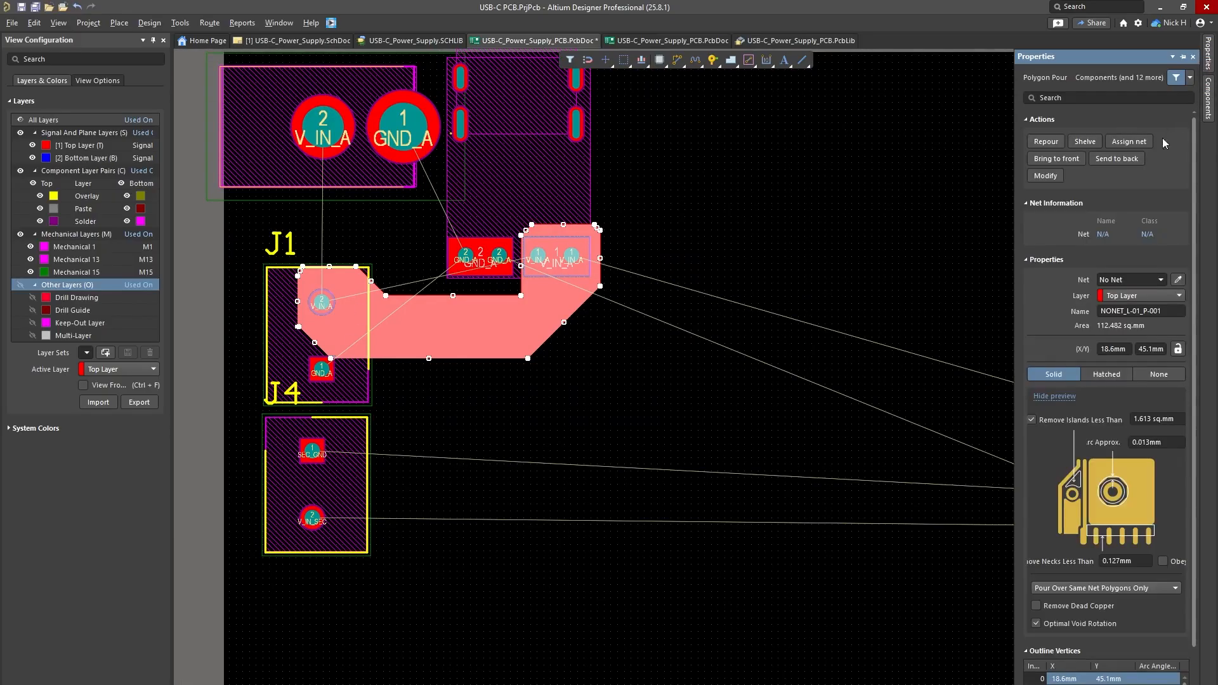
left_click(1159, 279)
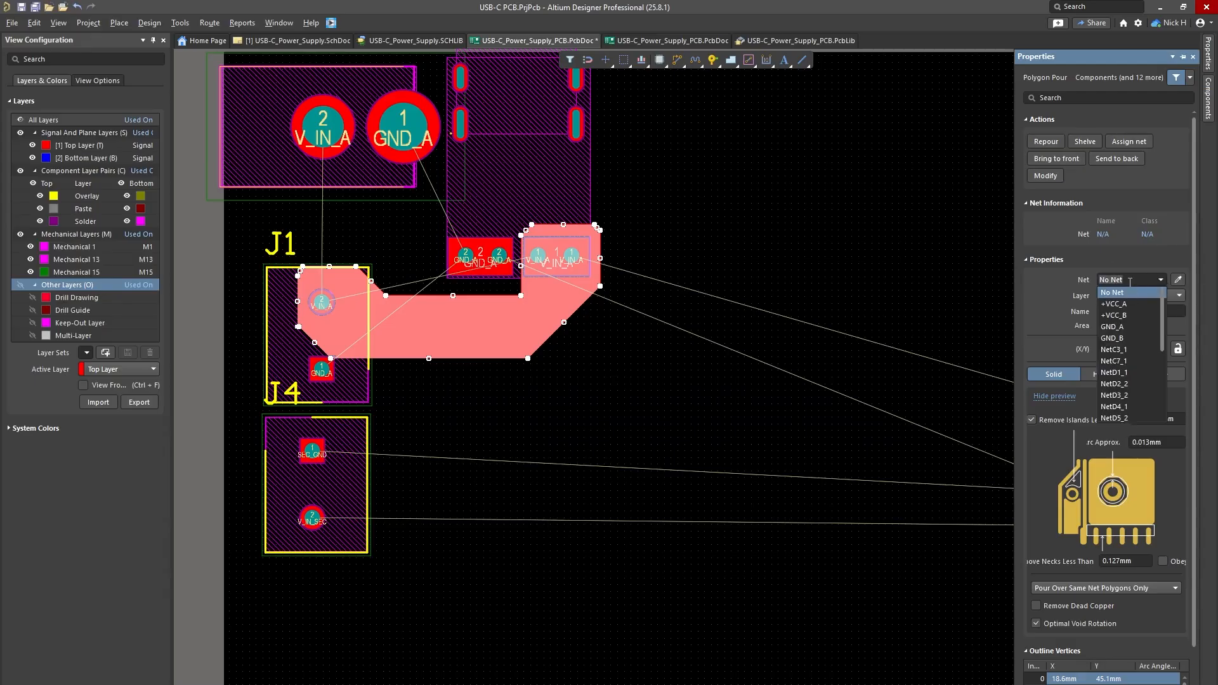
left_click(1180, 282)
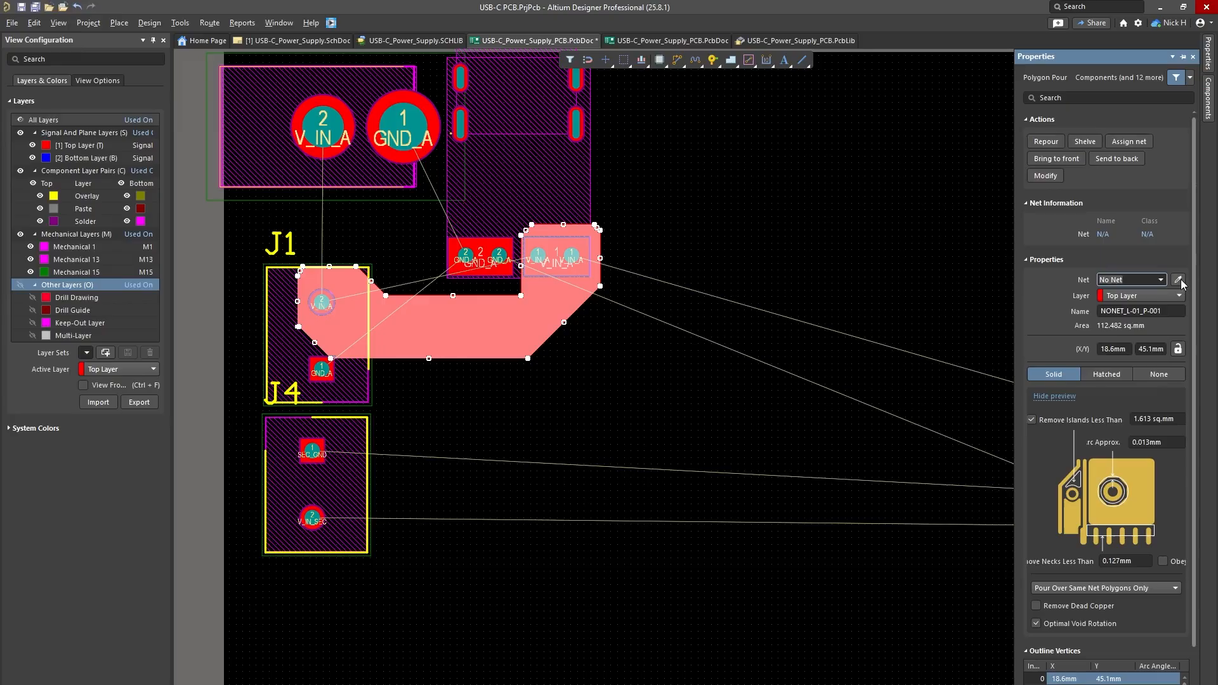
left_click(1178, 280)
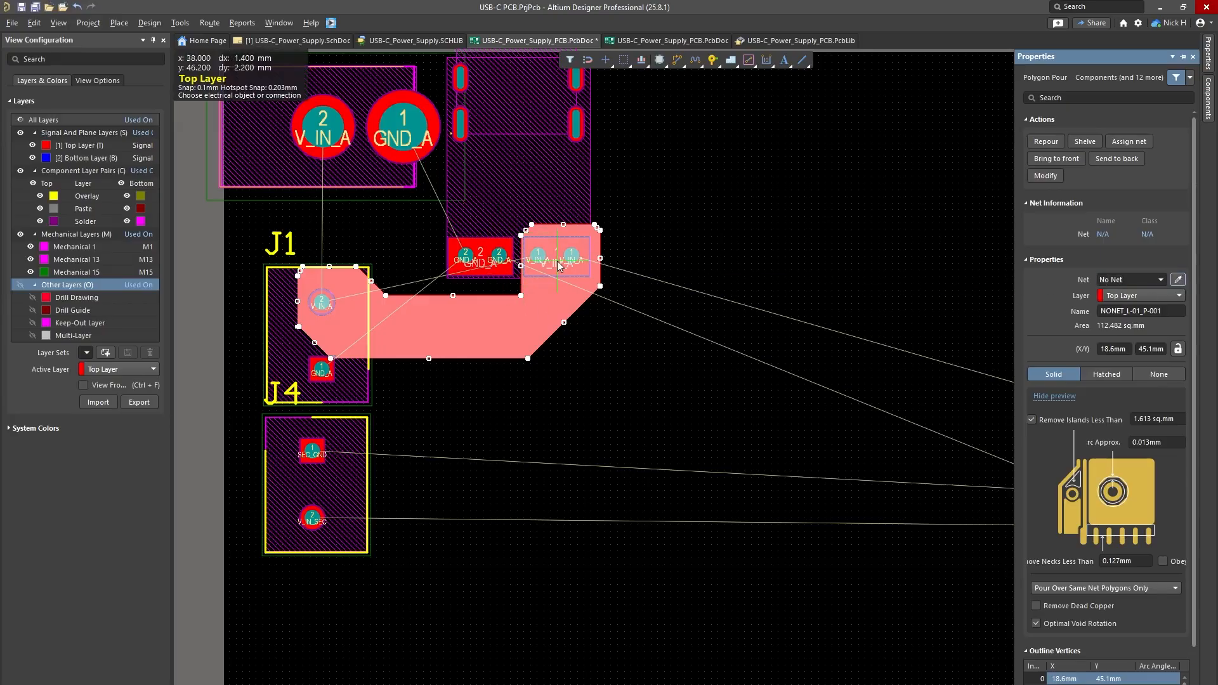
scroll(548, 250, "up", 4, "ctrl")
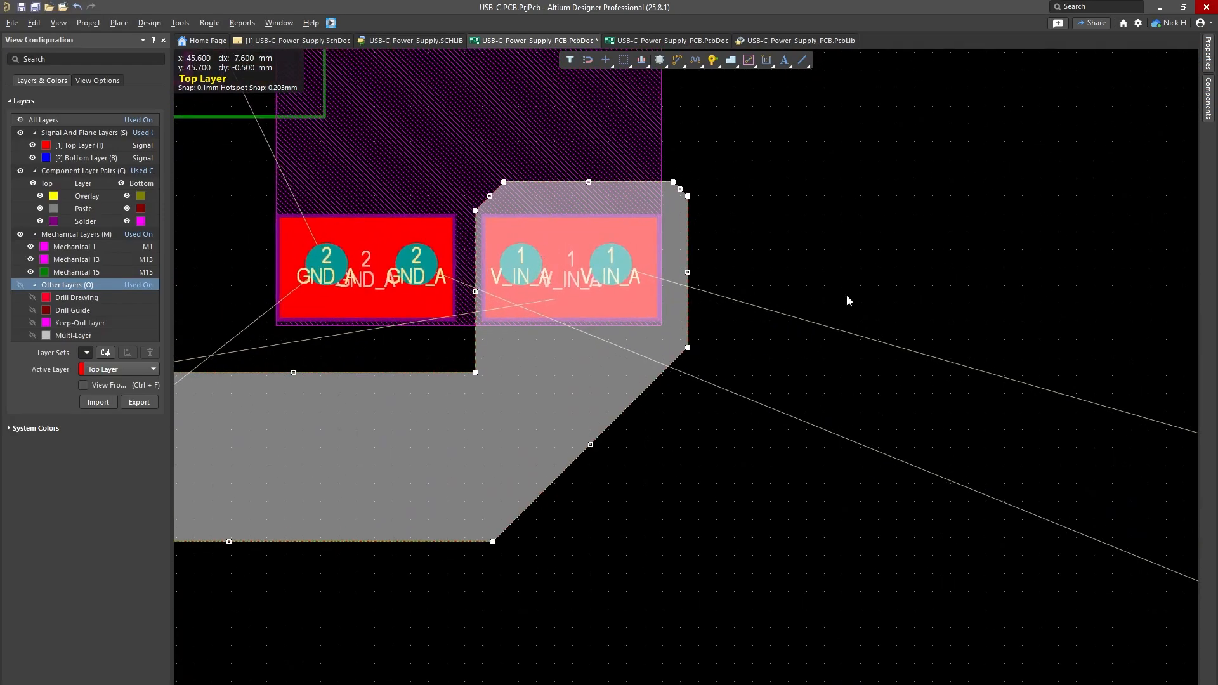
left_click(846, 295)
left_click(661, 337)
left_click(855, 222)
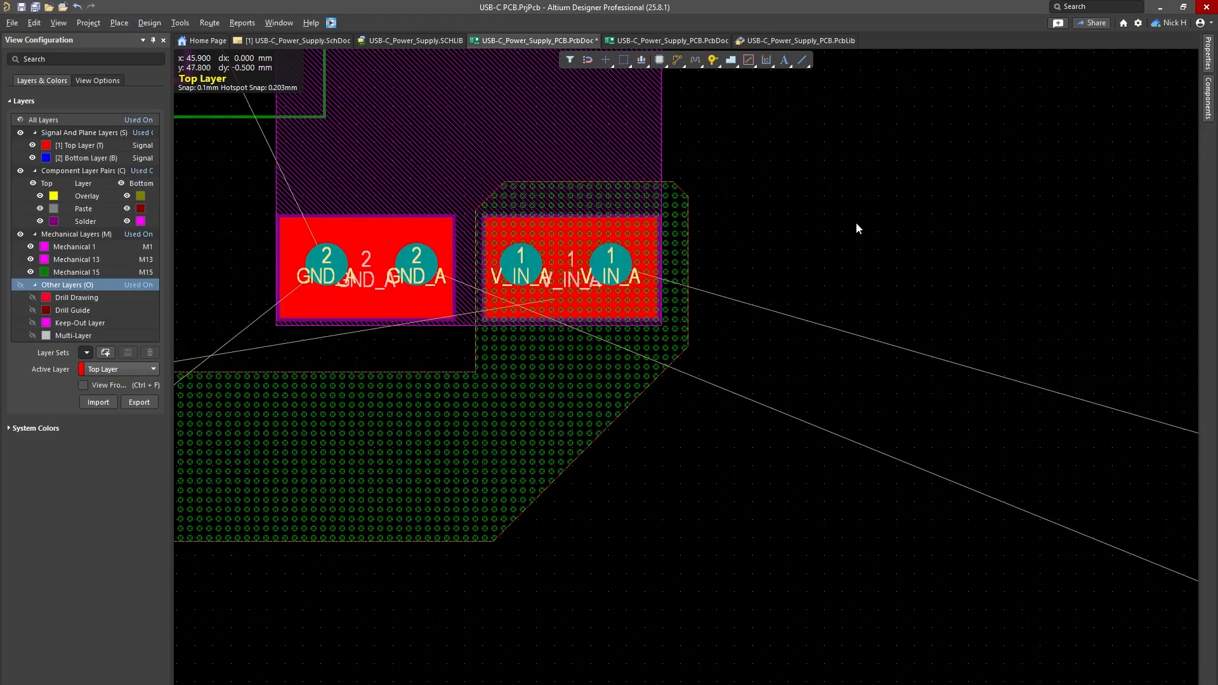
Step: Repour all polygons on the board
left_click(184, 23)
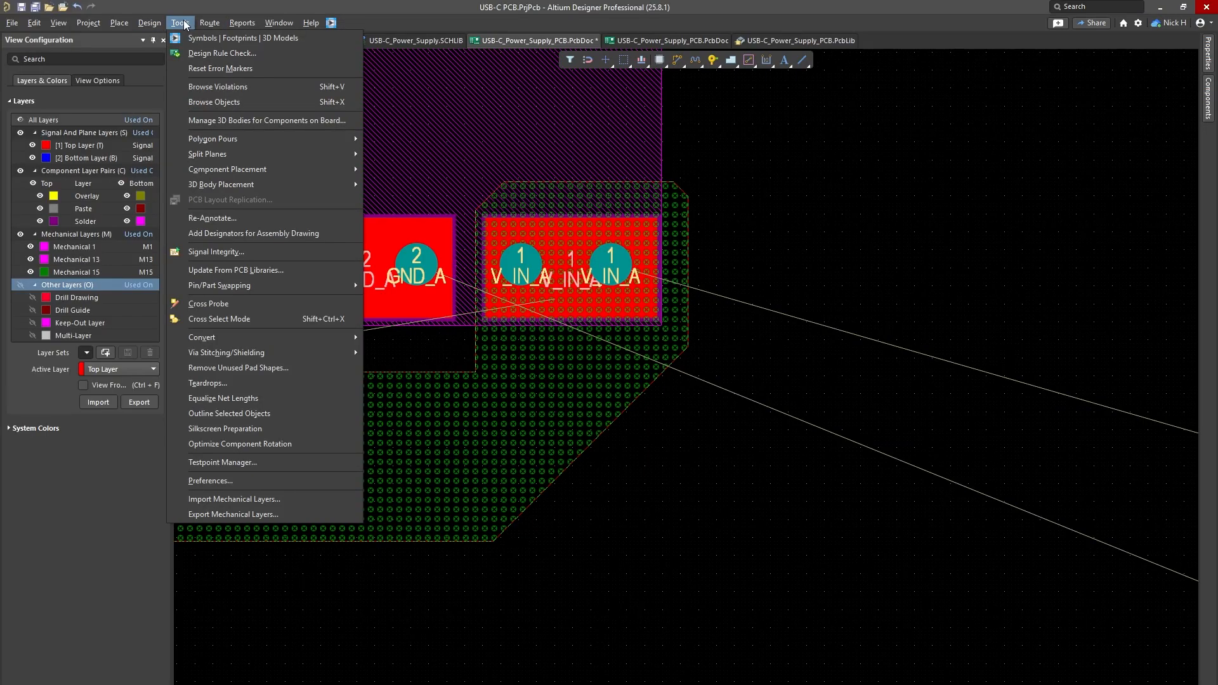
left_click(222, 53)
left_click(837, 151)
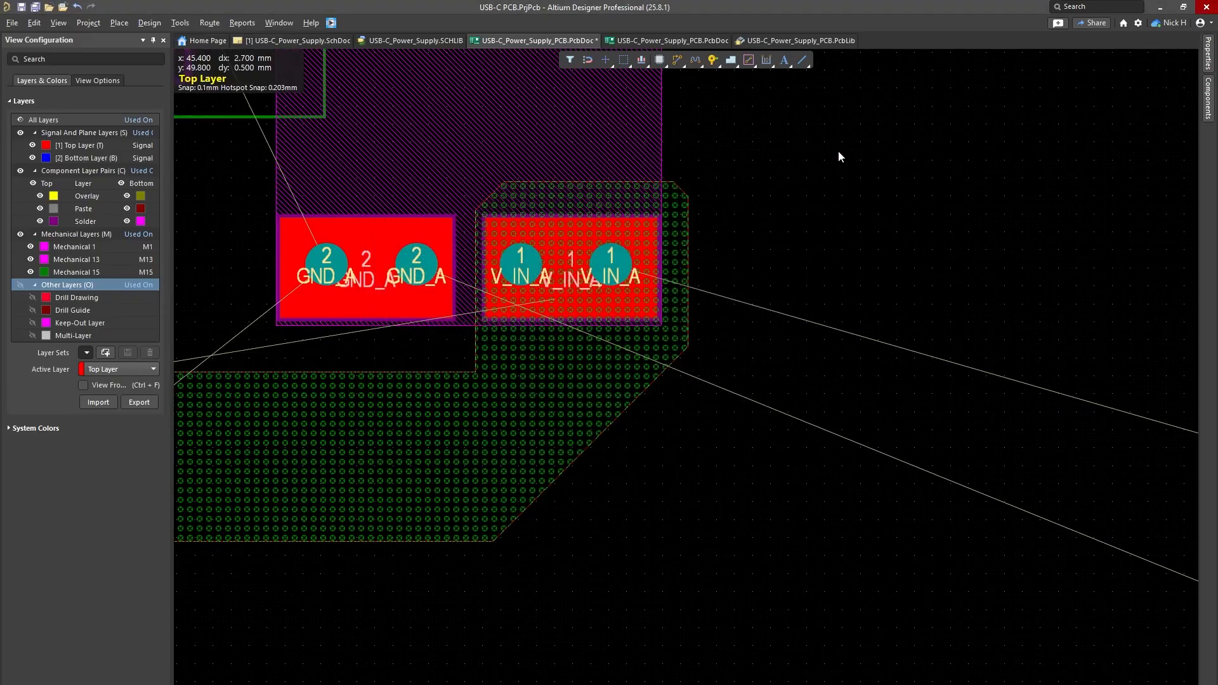
left_click(150, 23)
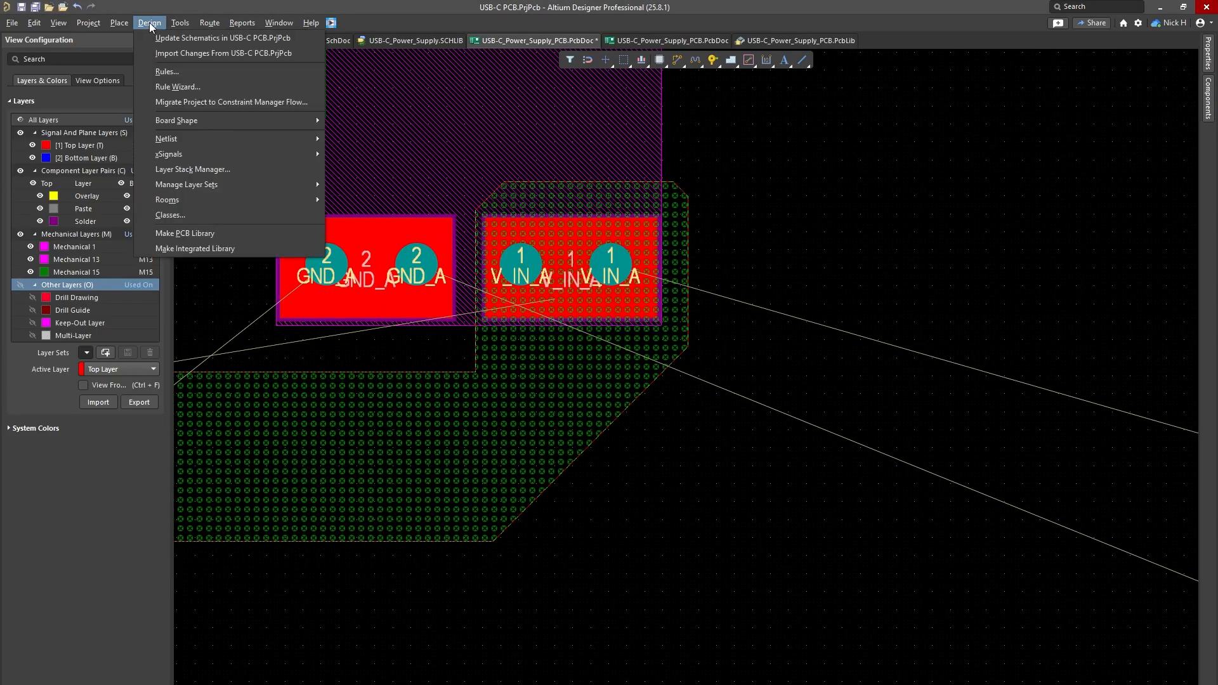
mouse_move(184, 23)
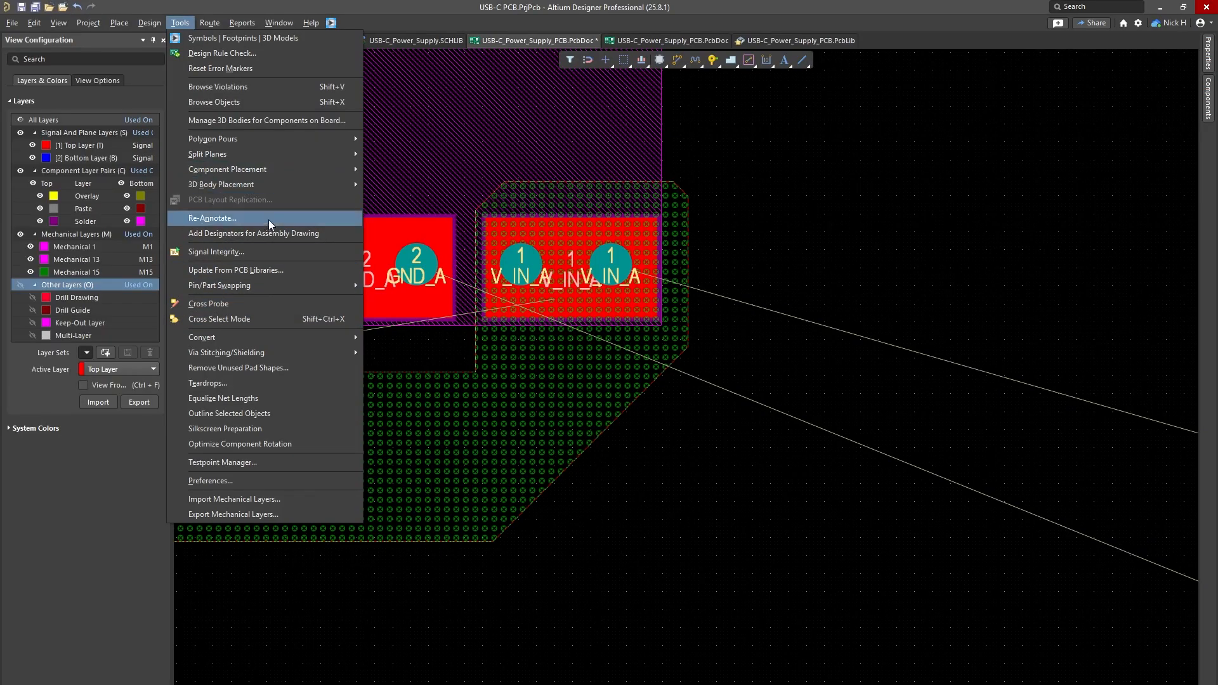
mouse_move(258, 136)
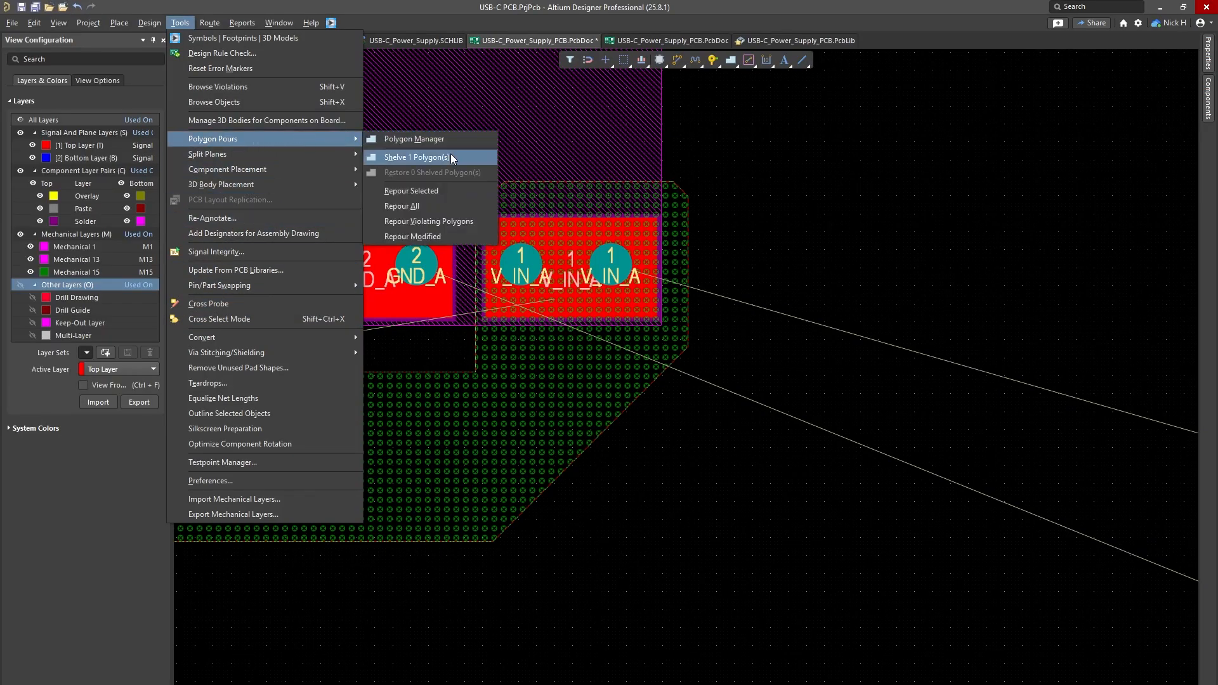
left_click(454, 205)
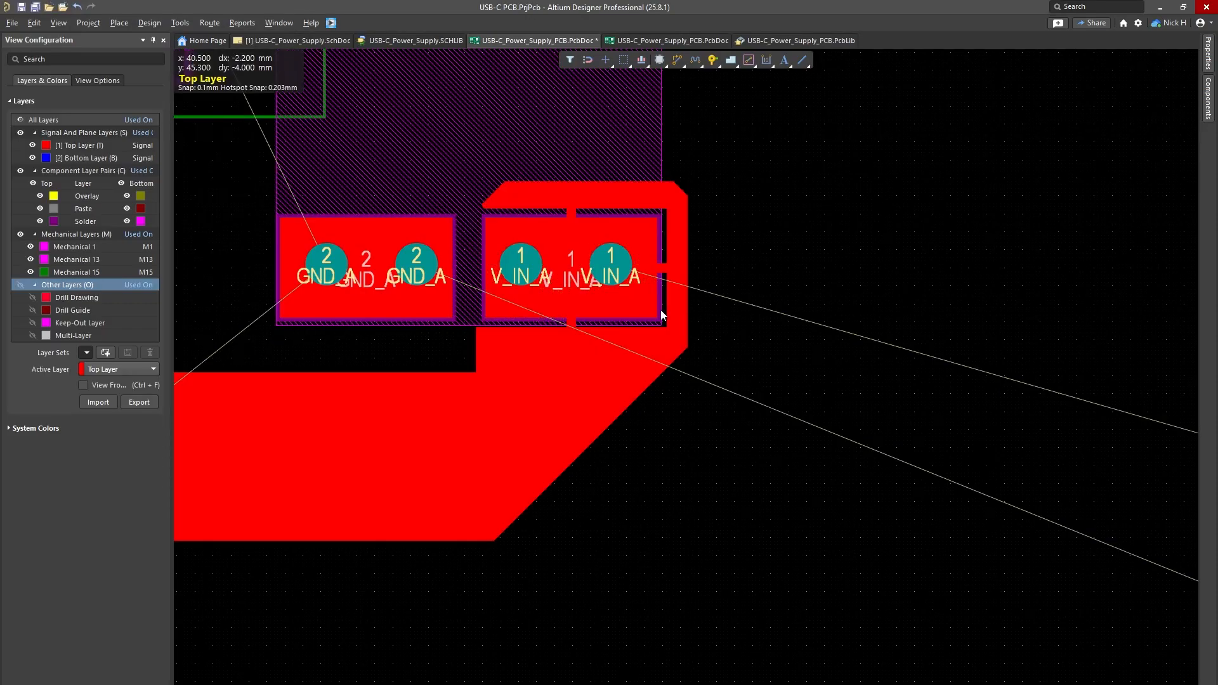
Step: Enable the thermal relief override on pad 2 of J1 and set its polygon connect style to Direct Connect
scroll(660, 309, "down", 2, "ctrl")
right_click_drag(604, 356, 753, 371)
scroll(321, 349, "up", 6, "ctrl")
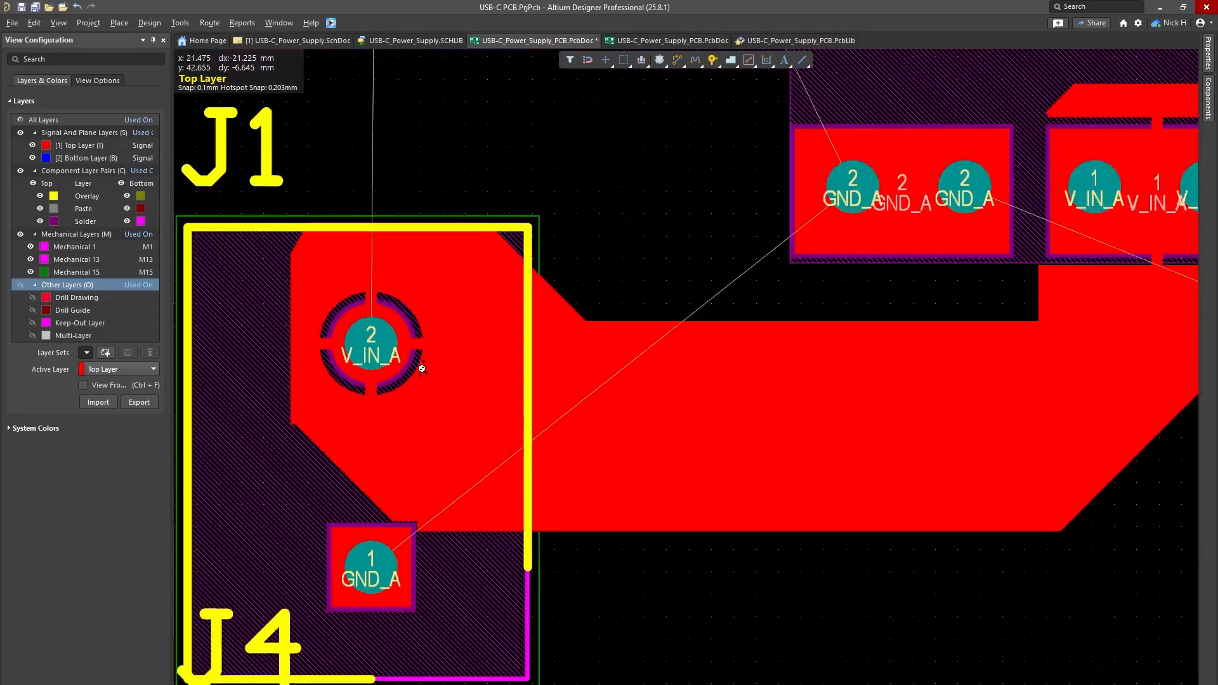
scroll(603, 302, "down", 3, "ctrl")
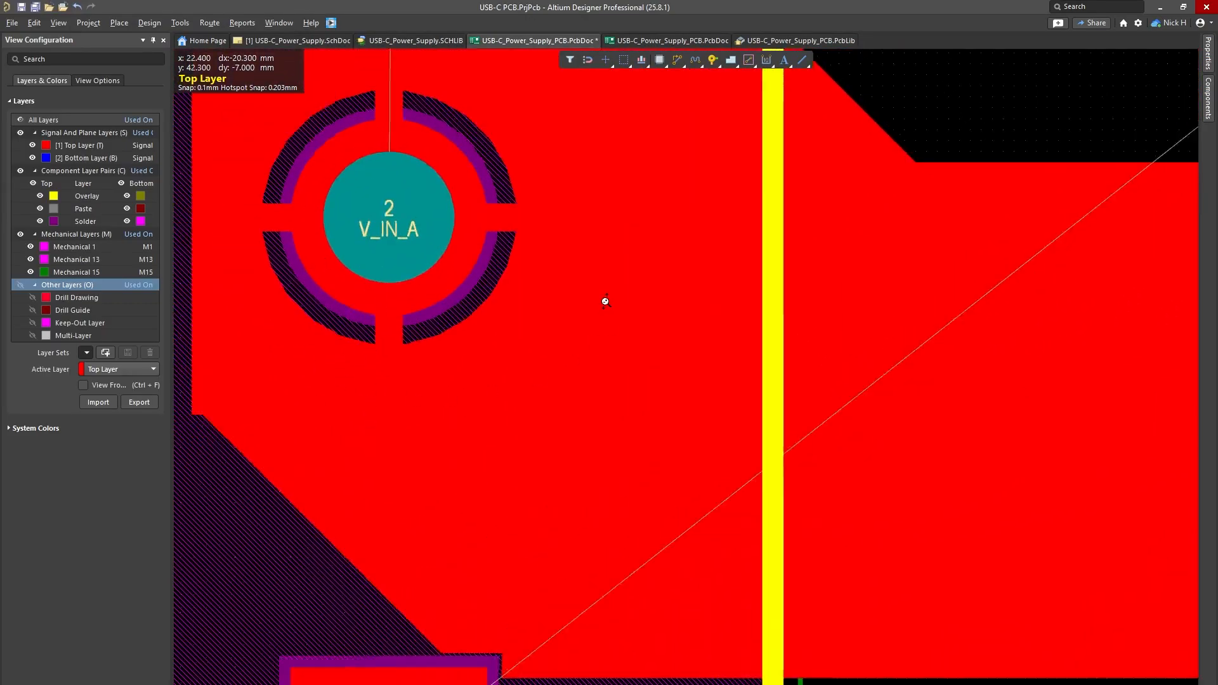
scroll(367, 251, "up", 3, "ctrl")
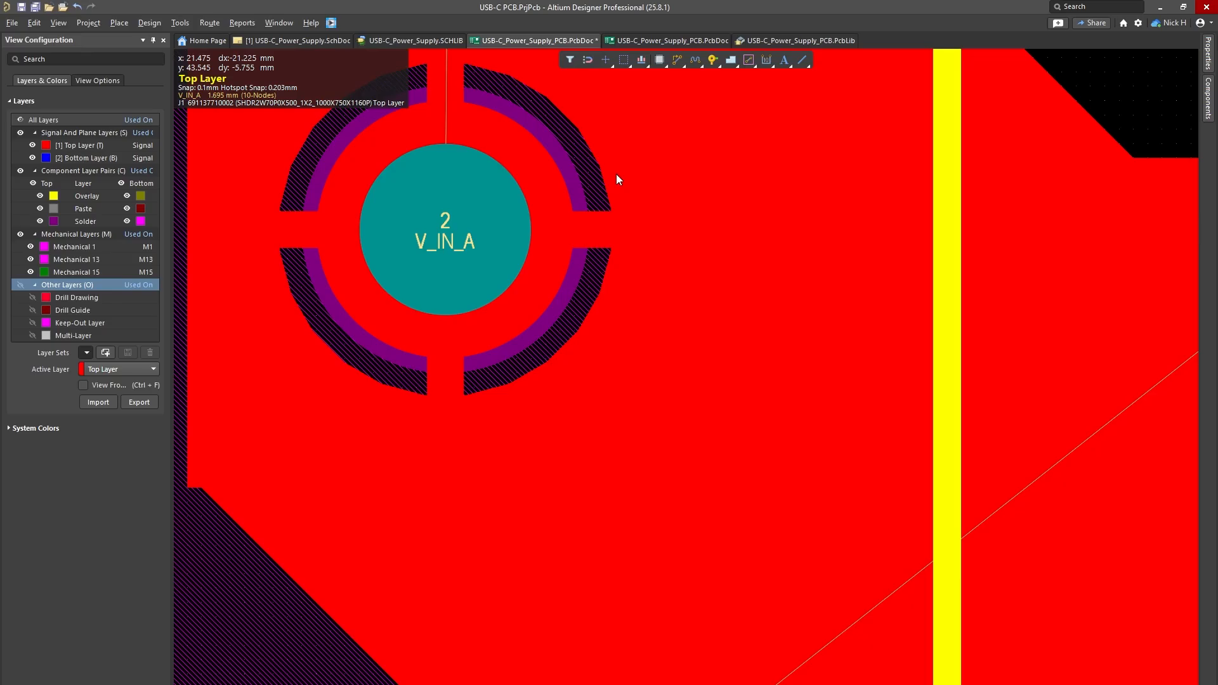
scroll(615, 174, "down", 3, "ctrl")
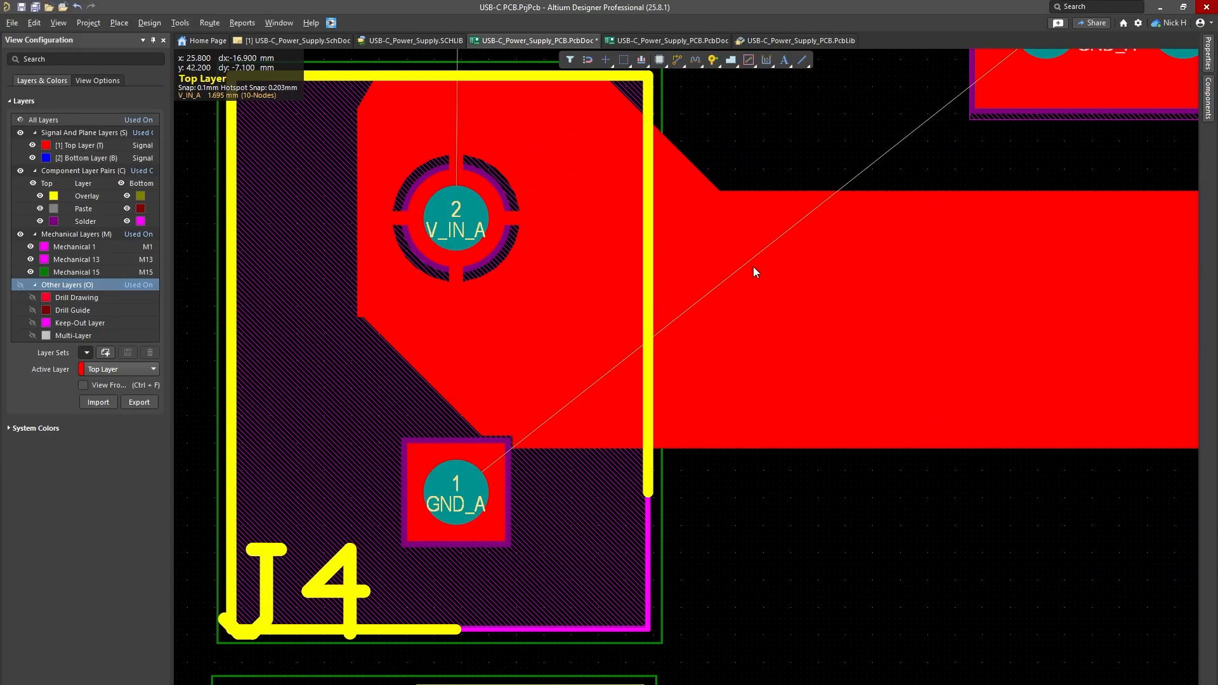
left_click(481, 222)
left_click(1208, 99)
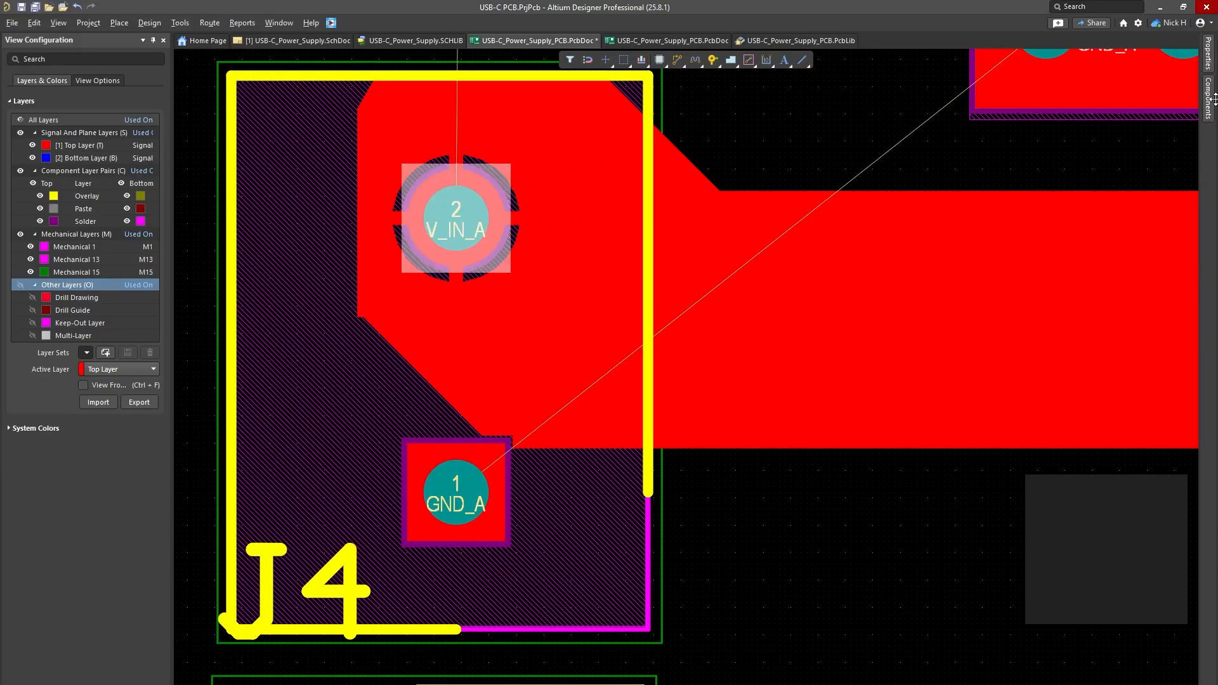
left_click(1209, 55)
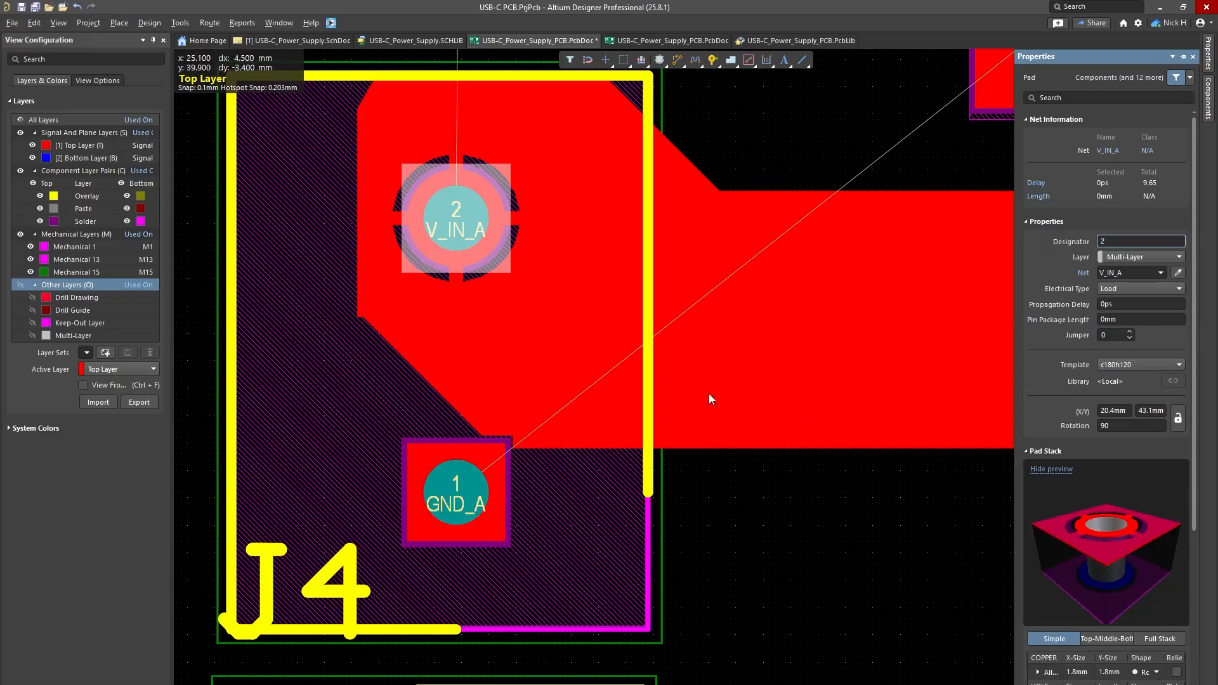
scroll(1078, 412, "down", 4)
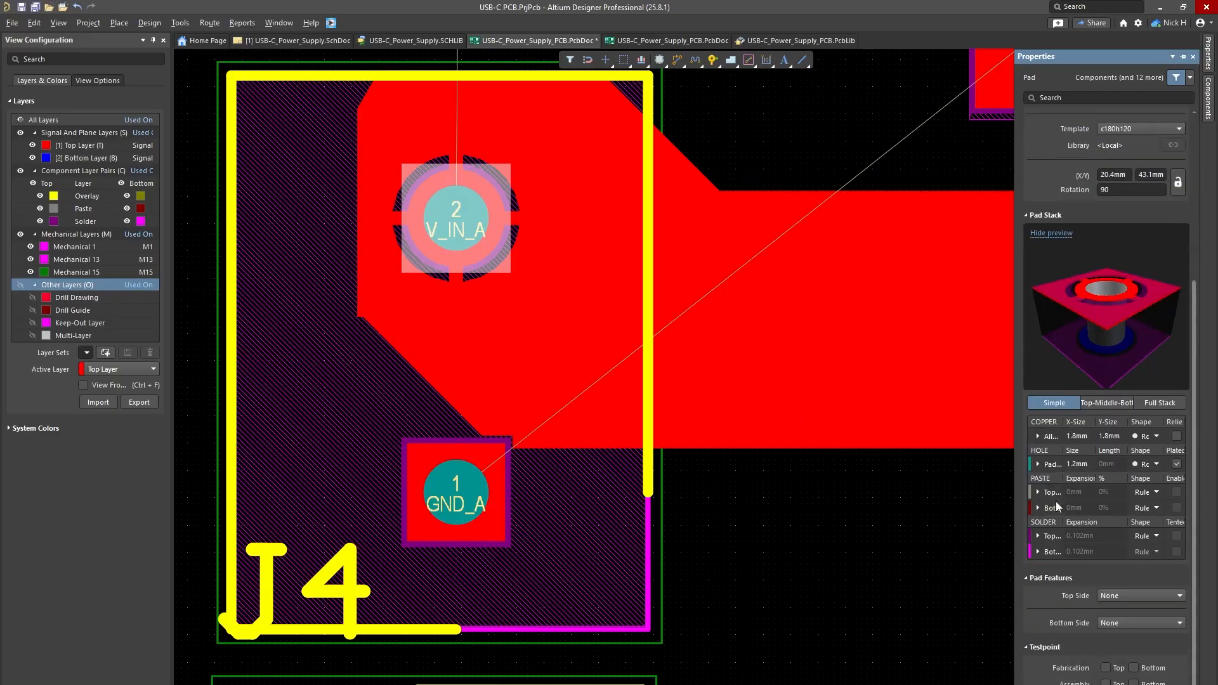
left_click(1037, 437)
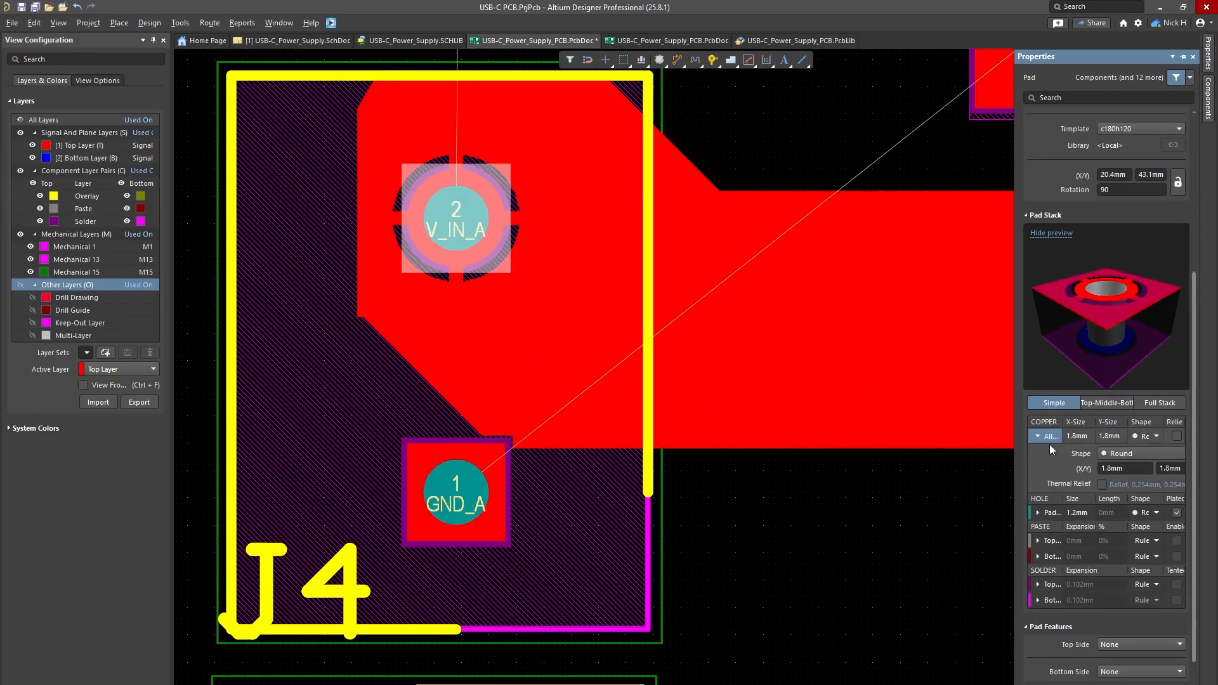
left_click(1101, 485)
left_click(1121, 486)
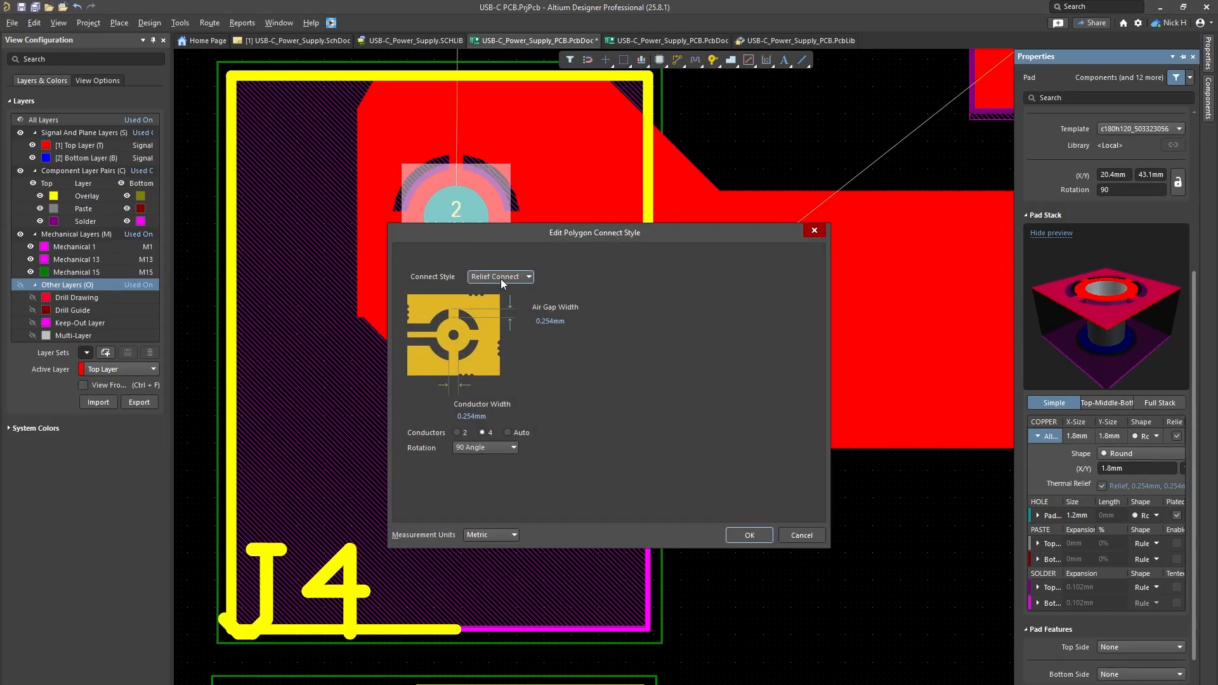
scroll(501, 279, "down", 1)
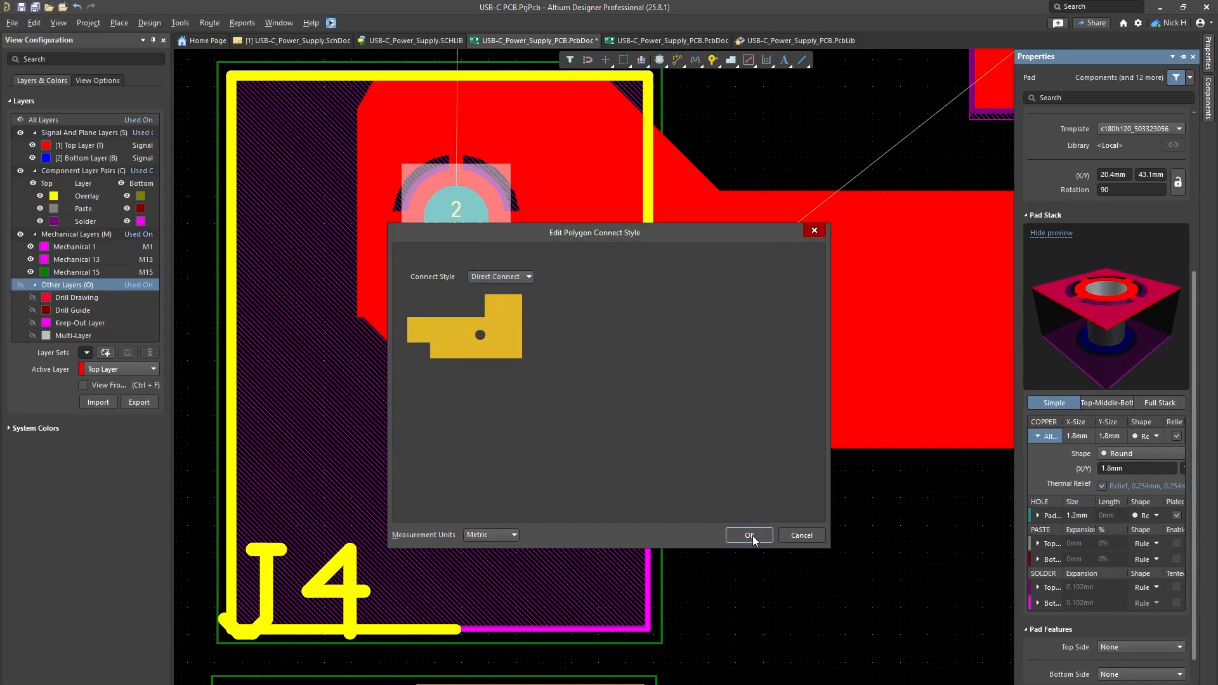
left_click(750, 534)
left_click(803, 512)
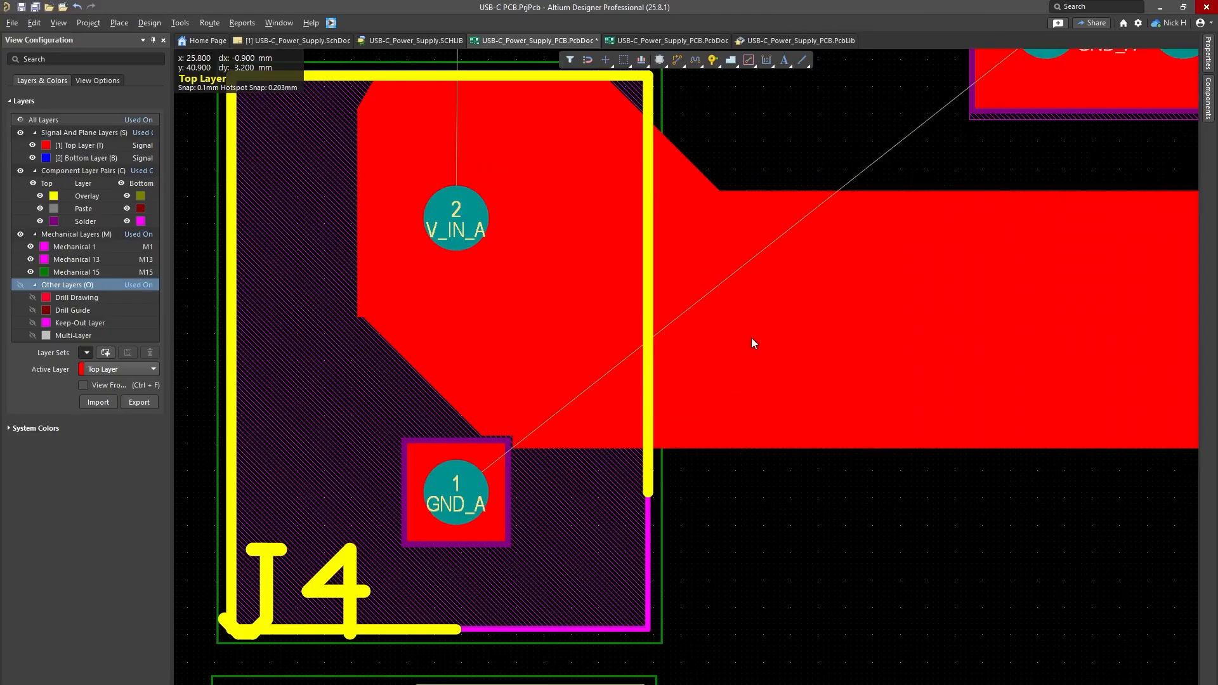
scroll(751, 338, "down", 1, "ctrl")
scroll(557, 190, "up", 2, "ctrl")
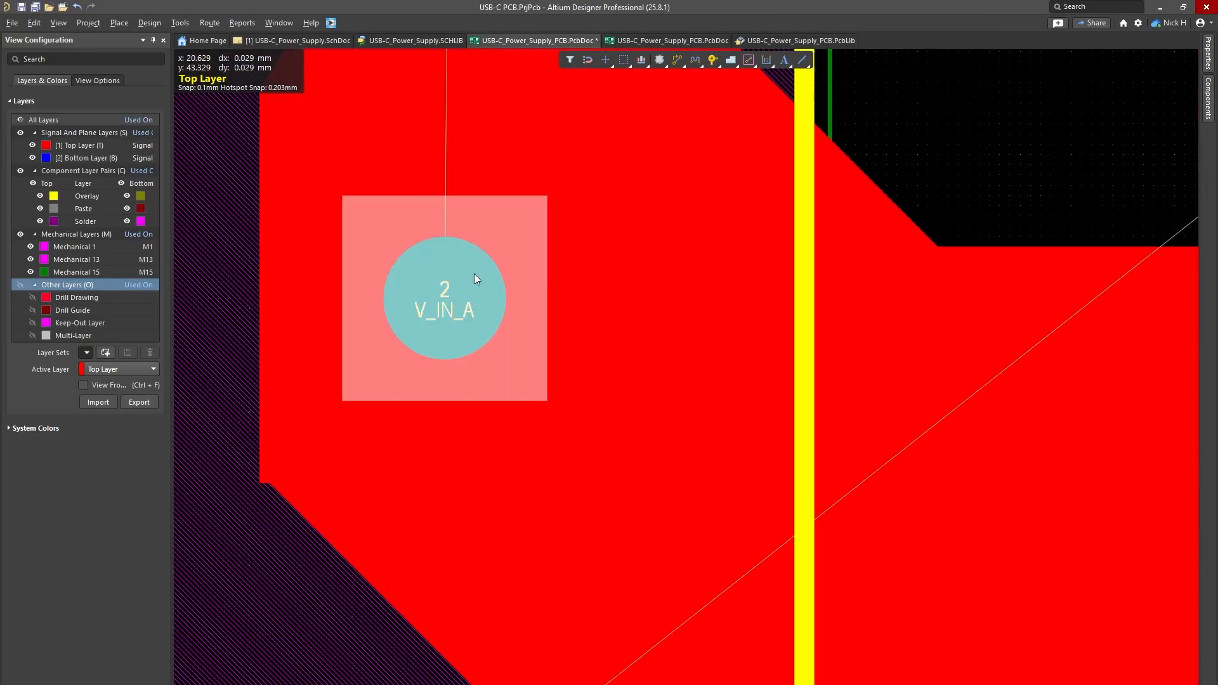
Step: Change the polygon connect style of pad 2 of J1 to Relief Connect
scroll(499, 239, "down", 2, "ctrl")
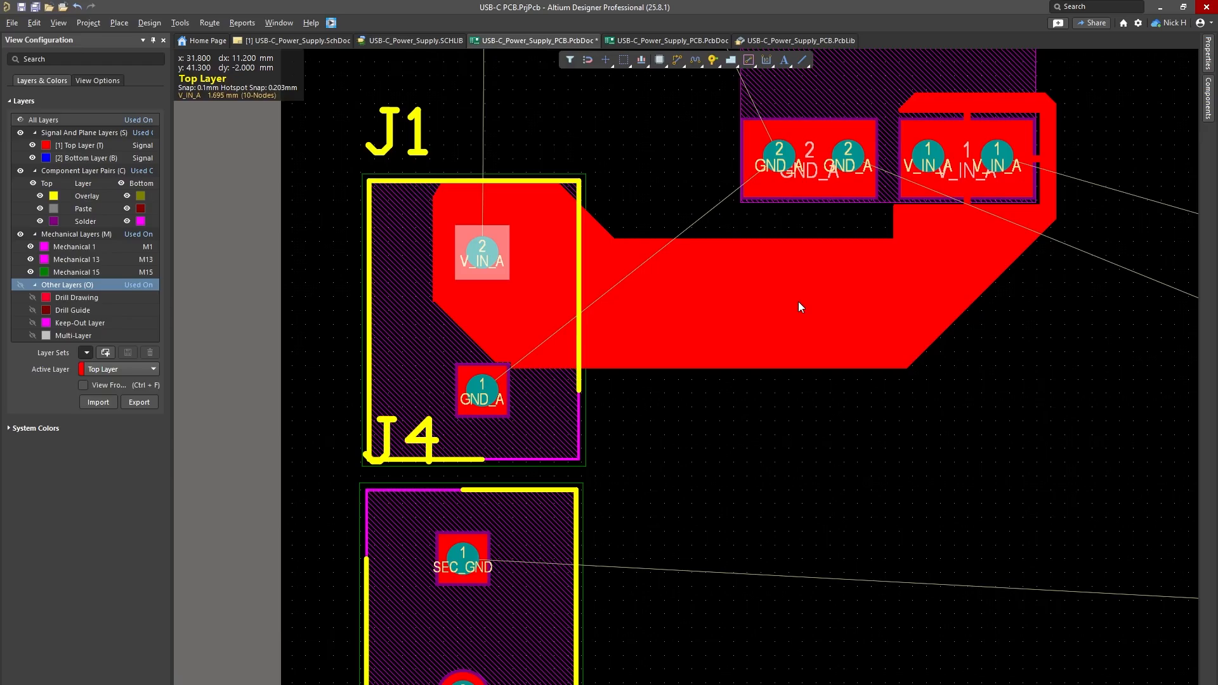
scroll(740, 232, "down", 3, "ctrl")
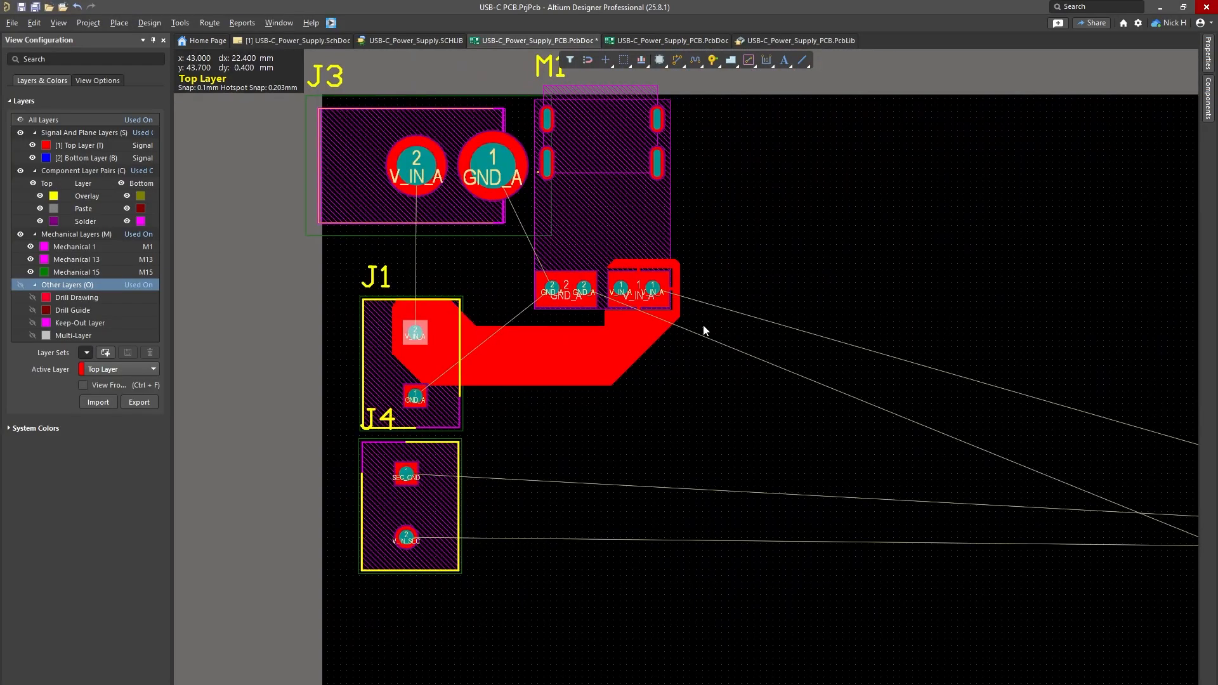
scroll(477, 287, "up", 3, "ctrl")
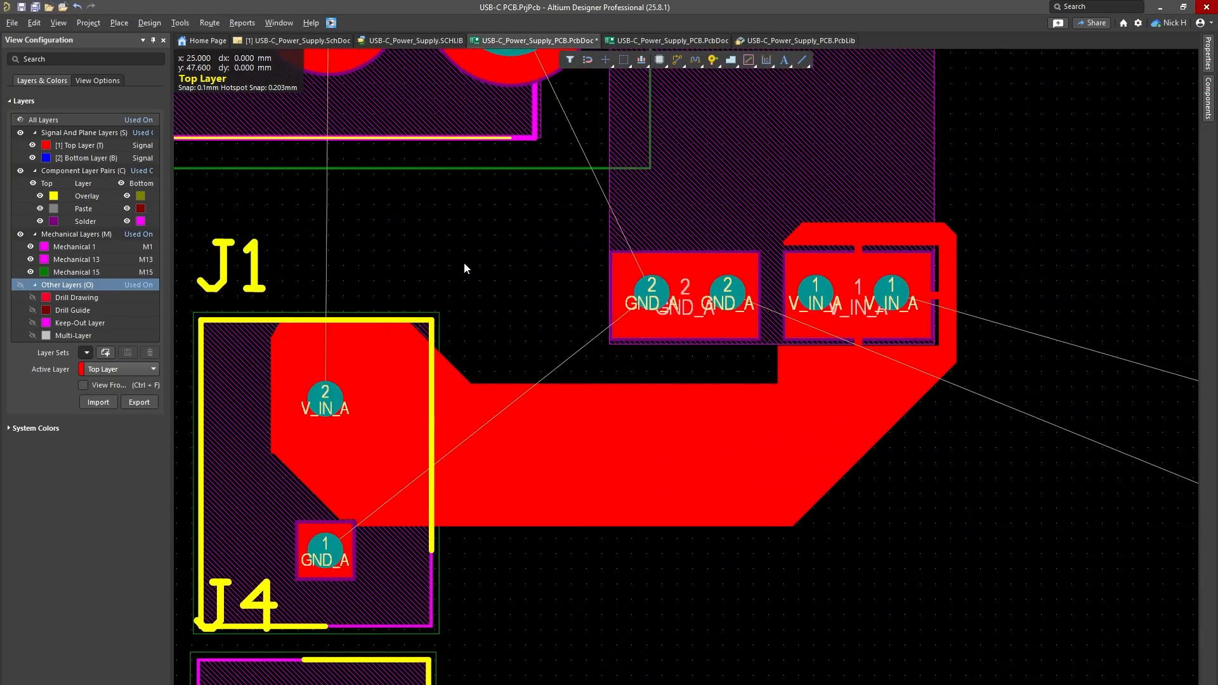
scroll(356, 396, "up", 3, "ctrl")
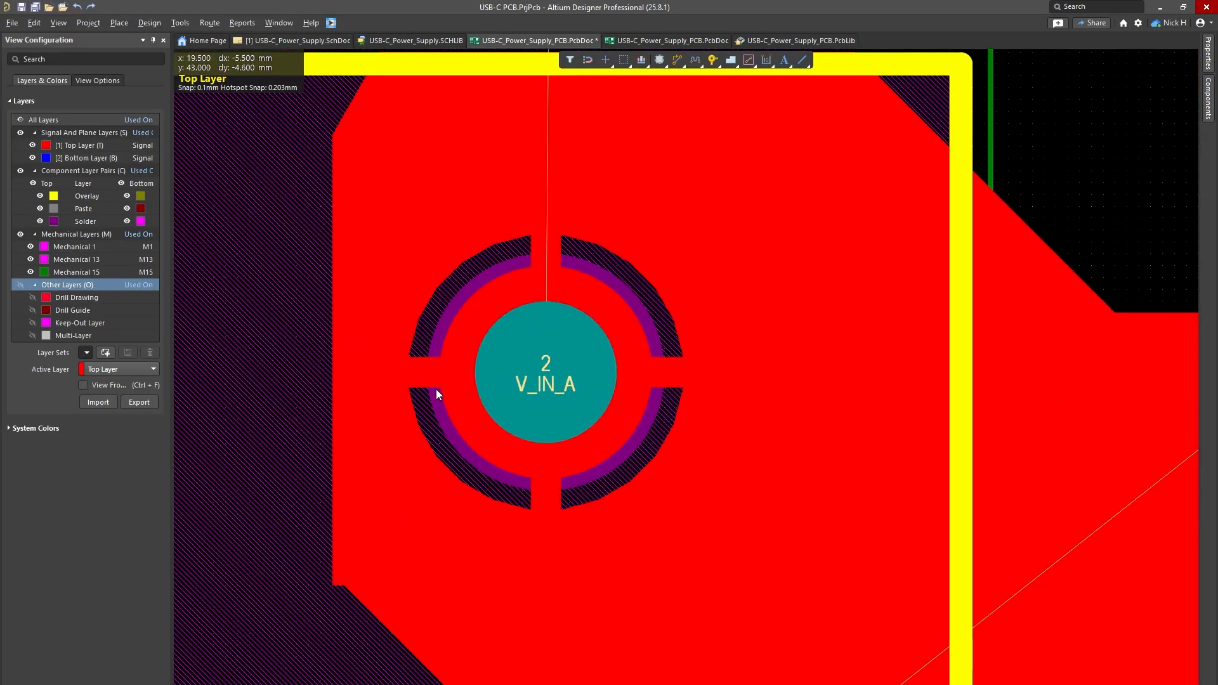
left_click(604, 384)
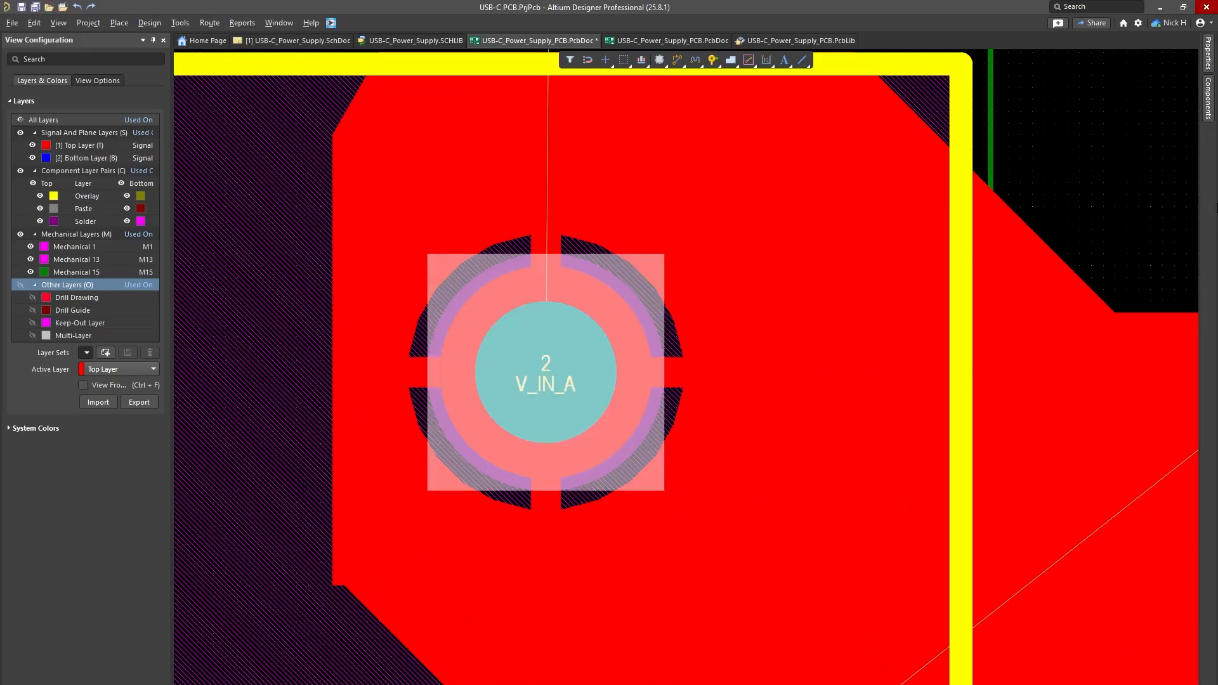
left_click(1208, 95)
left_click(1208, 51)
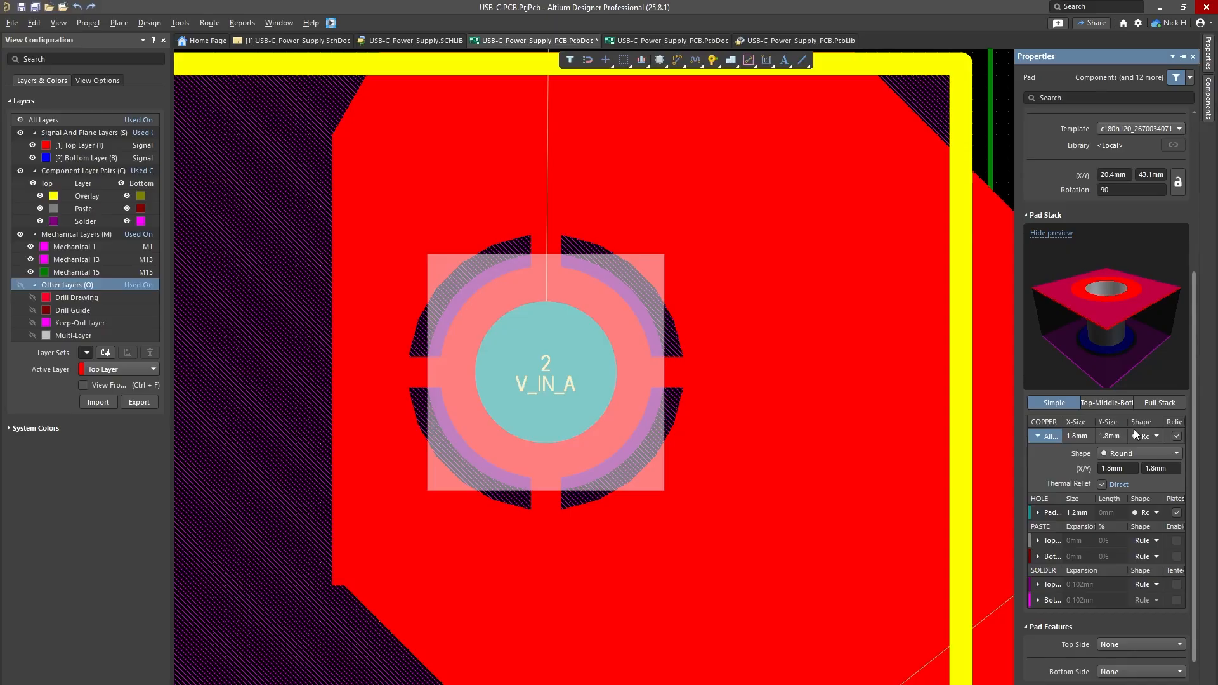
left_click(1040, 513)
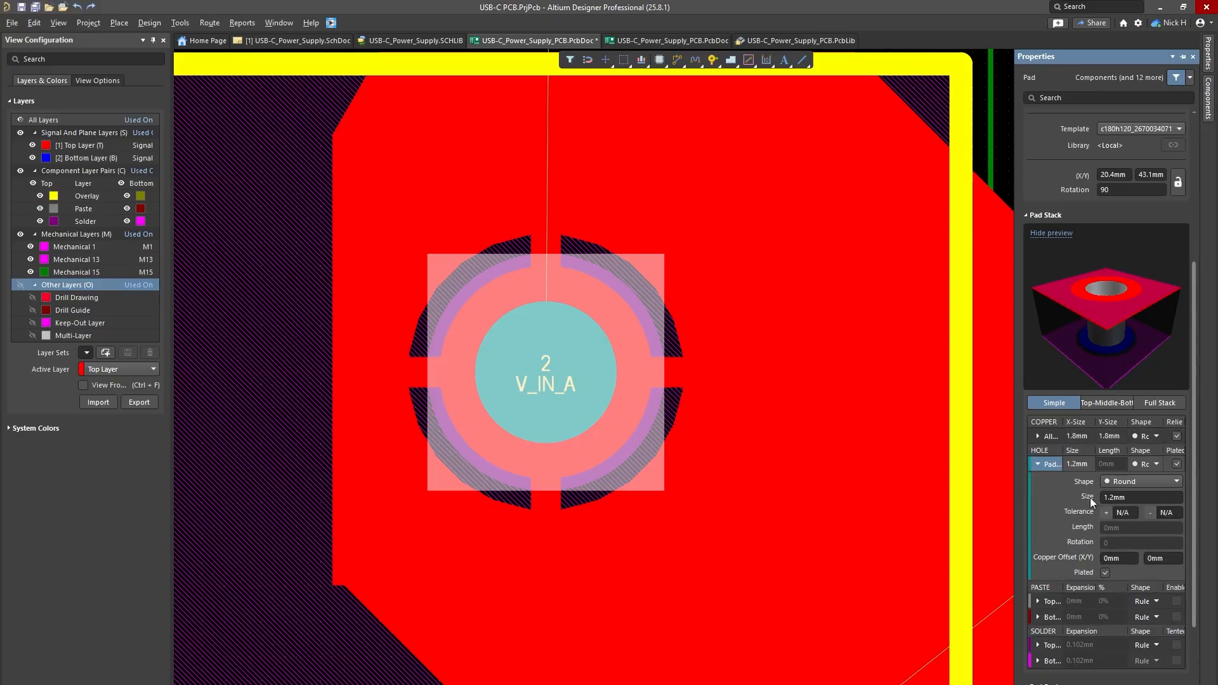
left_click(1040, 437)
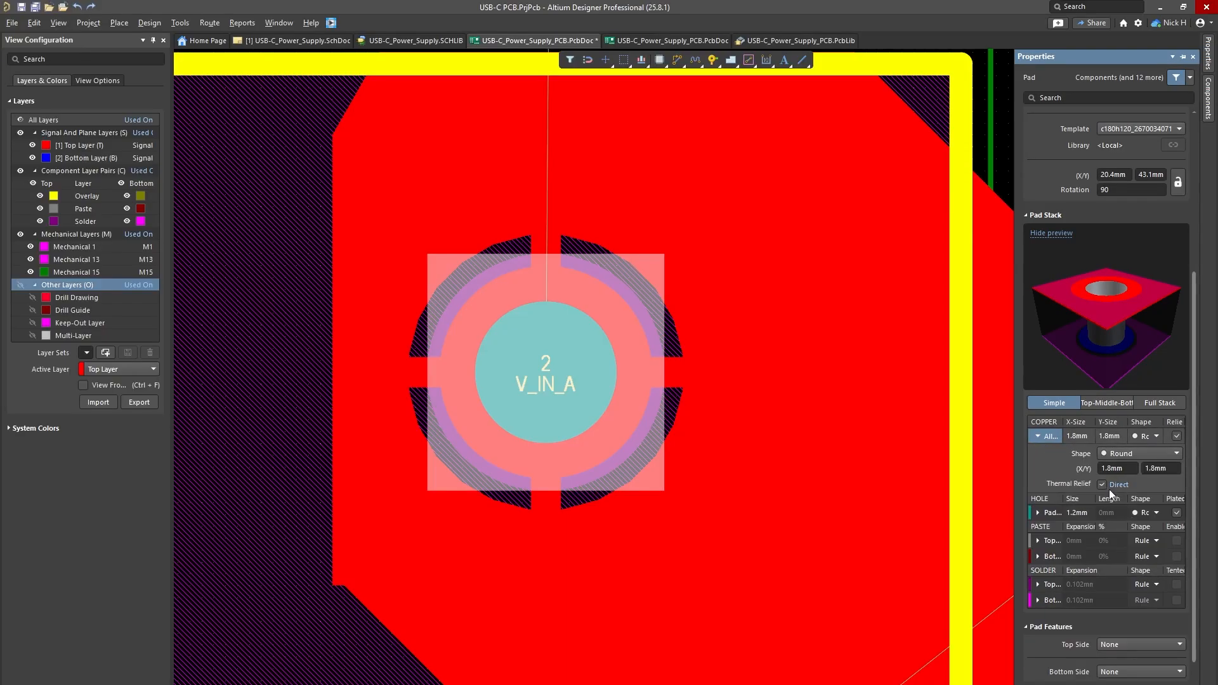
left_click(1119, 485)
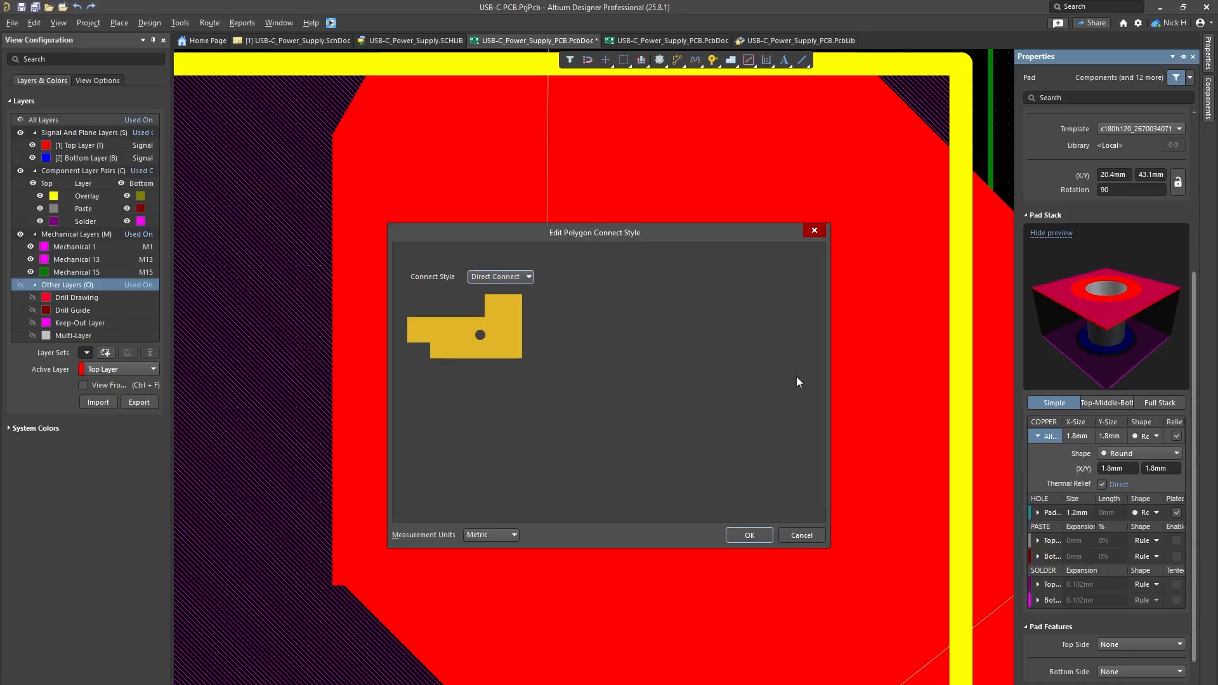
left_click(492, 279)
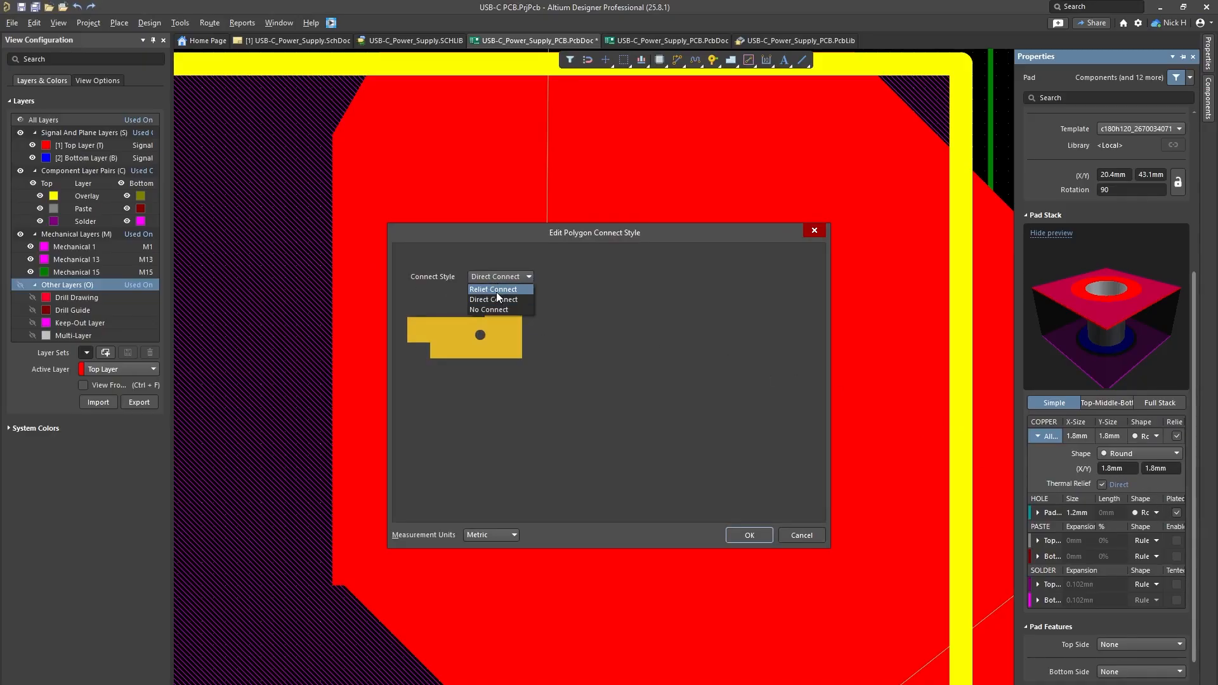
left_click(496, 292)
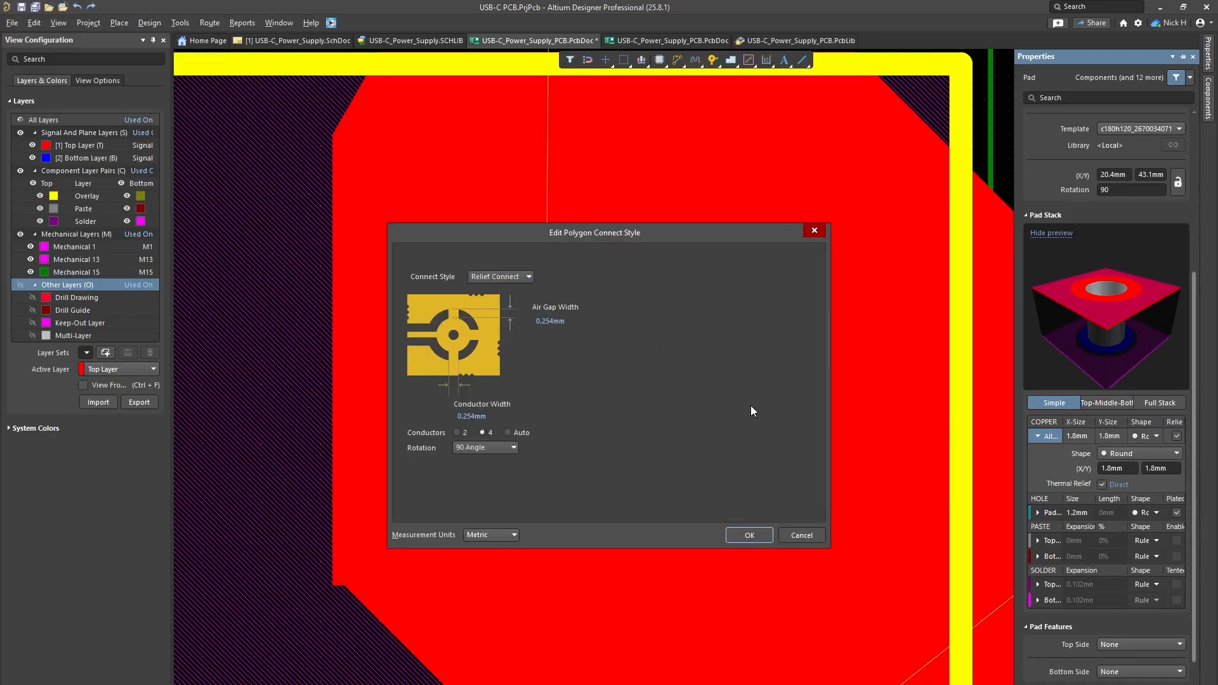
Step: Set the pad's thermal relief conductor width to 0.5 mm and apply the connect style
left_click(486, 417)
key("BackSpace")
type(".5")
key("Return")
Step: Repour all polygons so the V_IN_A pour uses the wider relief spokes on pad 2 of J1
scroll(767, 180, "down", 2, "ctrl")
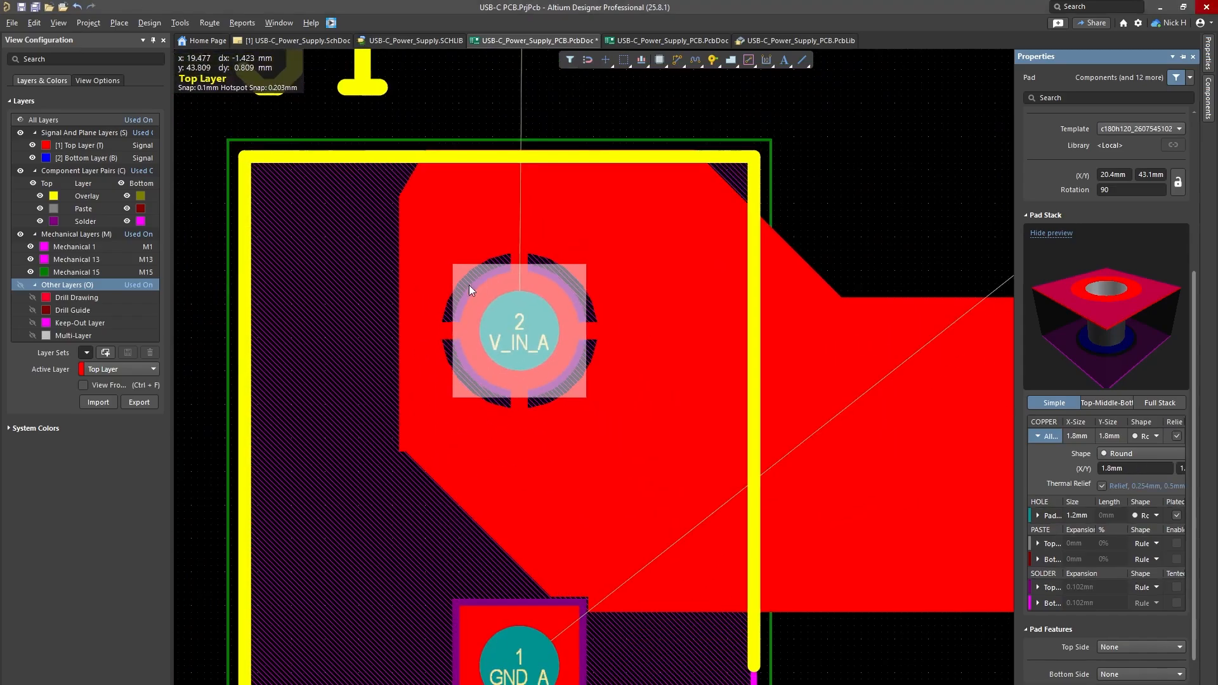
left_click(855, 173)
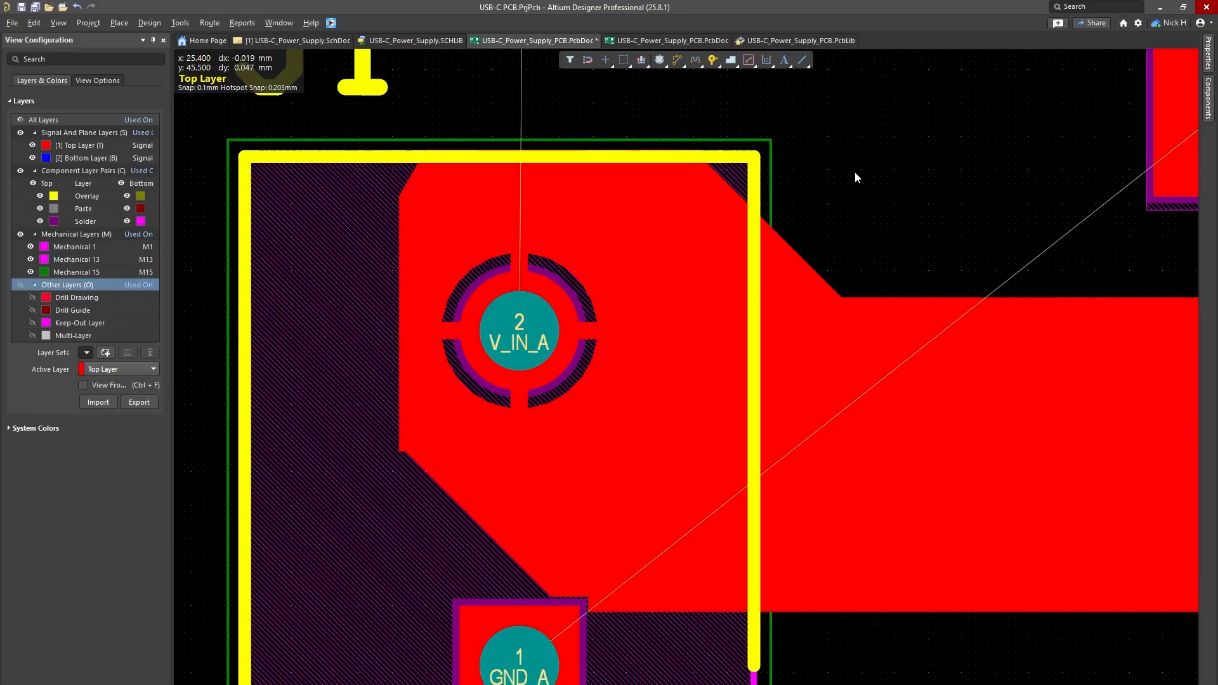
key("t")
key("g")
key("a")
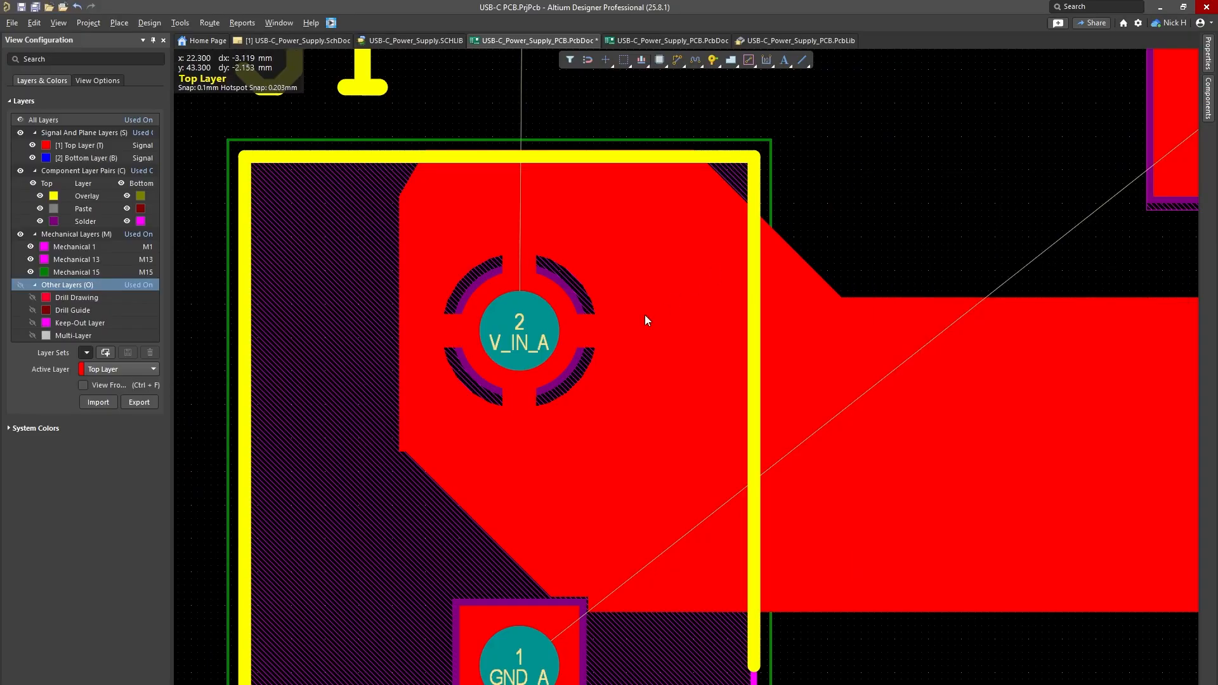
scroll(645, 314, "up", 2, "ctrl")
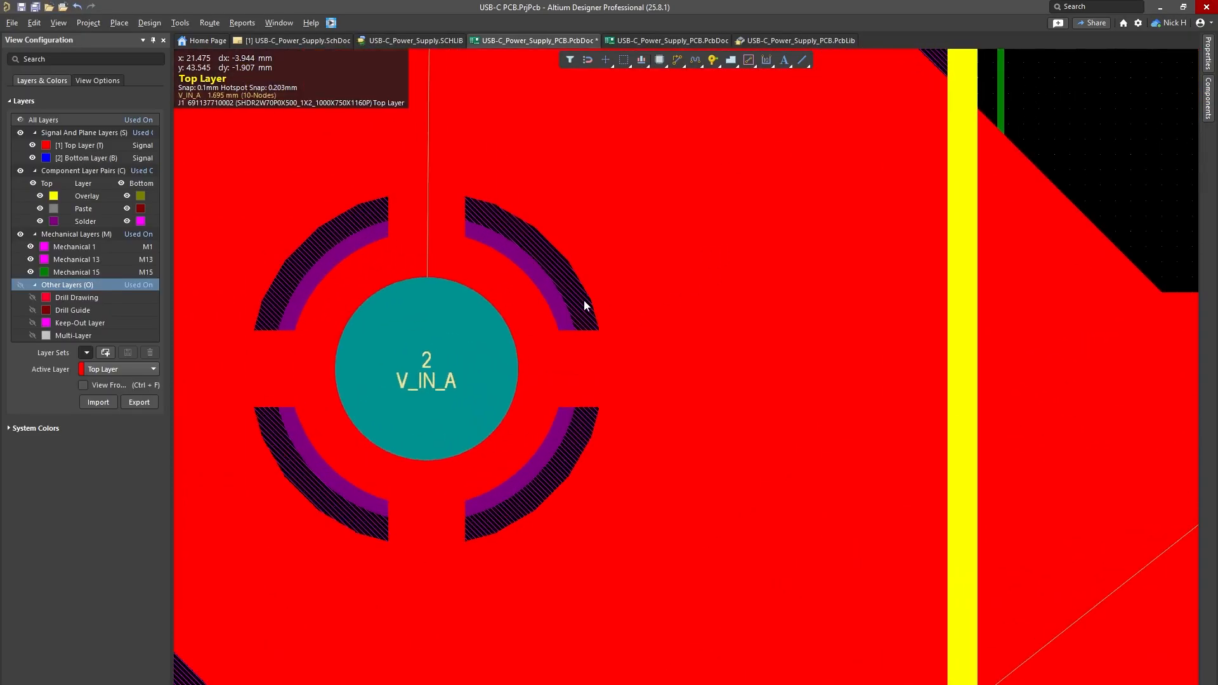
scroll(583, 300, "down", 3, "ctrl")
scroll(706, 228, "down", 2, "ctrl")
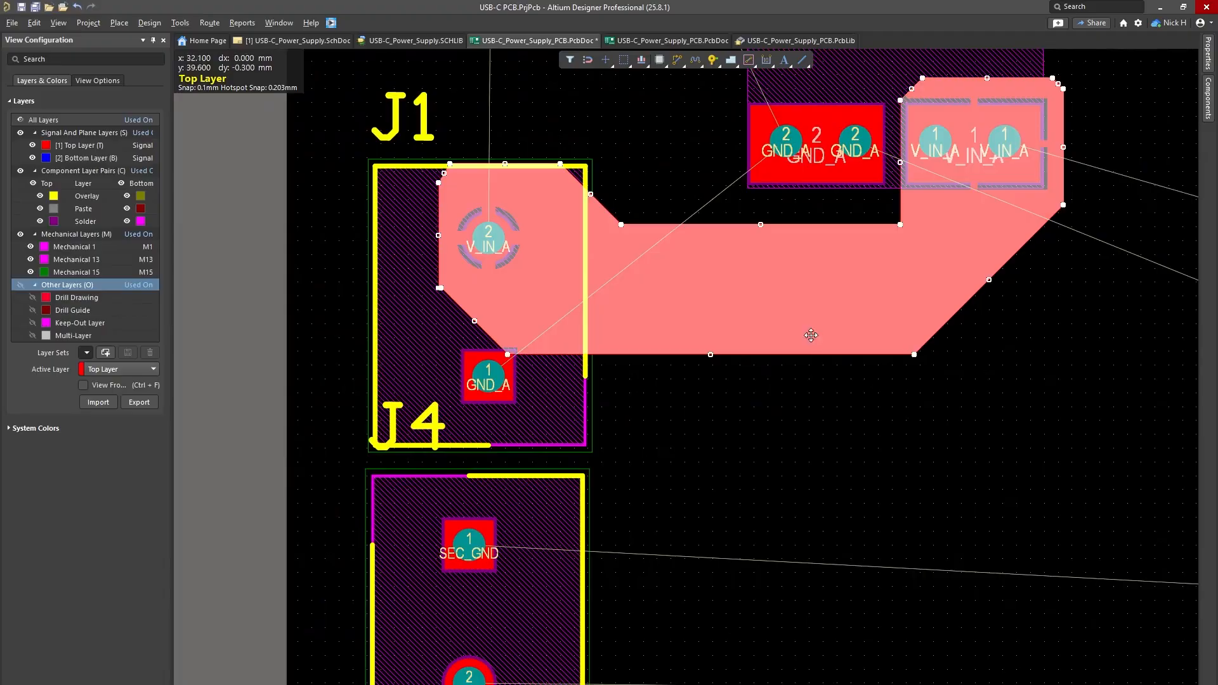
scroll(825, 330, "down", 1, "ctrl")
right_click_drag(848, 326, 643, 368)
left_click(592, 340)
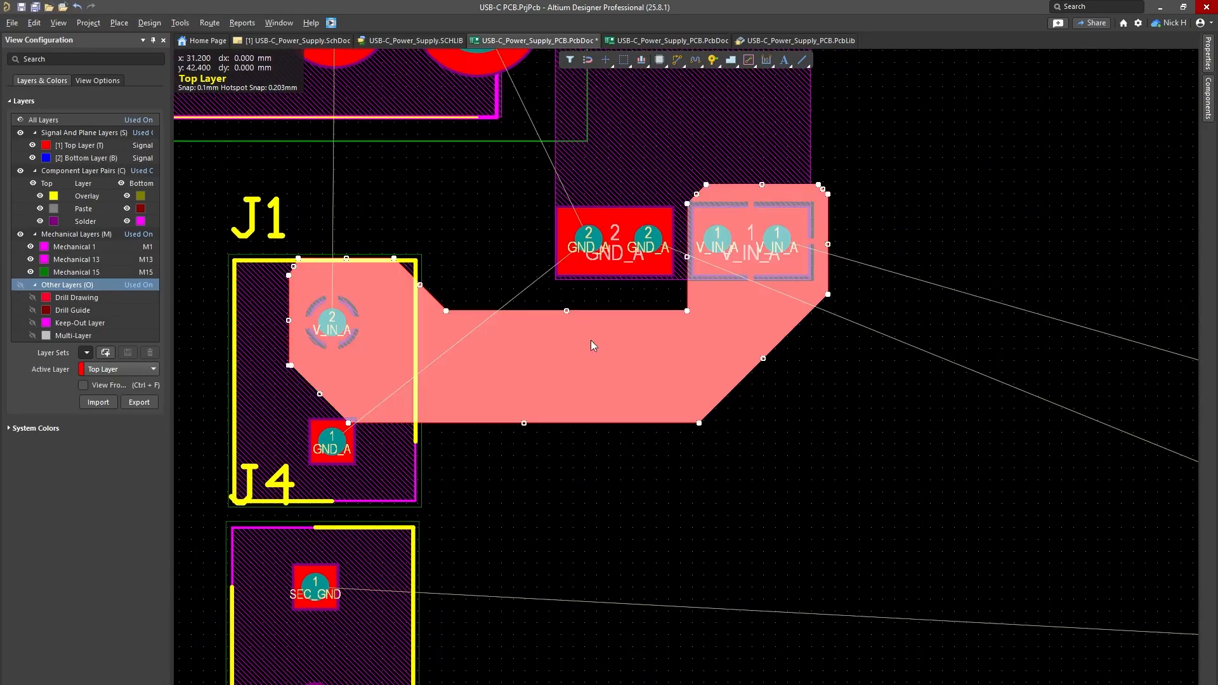
left_click(558, 451)
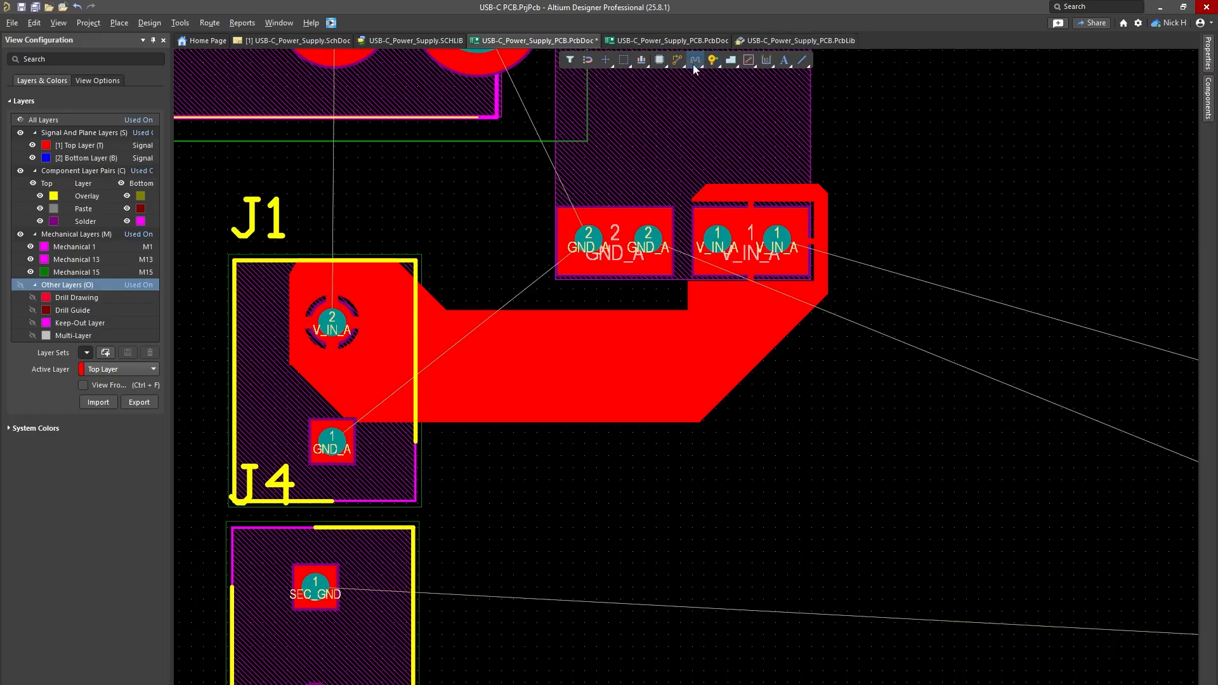
Step: Route a 1 mm wide top-layer V_IN_A track horizontally outward from the rectangular V_IN_A pad into the empty board area
left_click(774, 244)
right_click_drag(1058, 238, 827, 248)
left_click(766, 253)
scroll(766, 254, "up", 4, "ctrl")
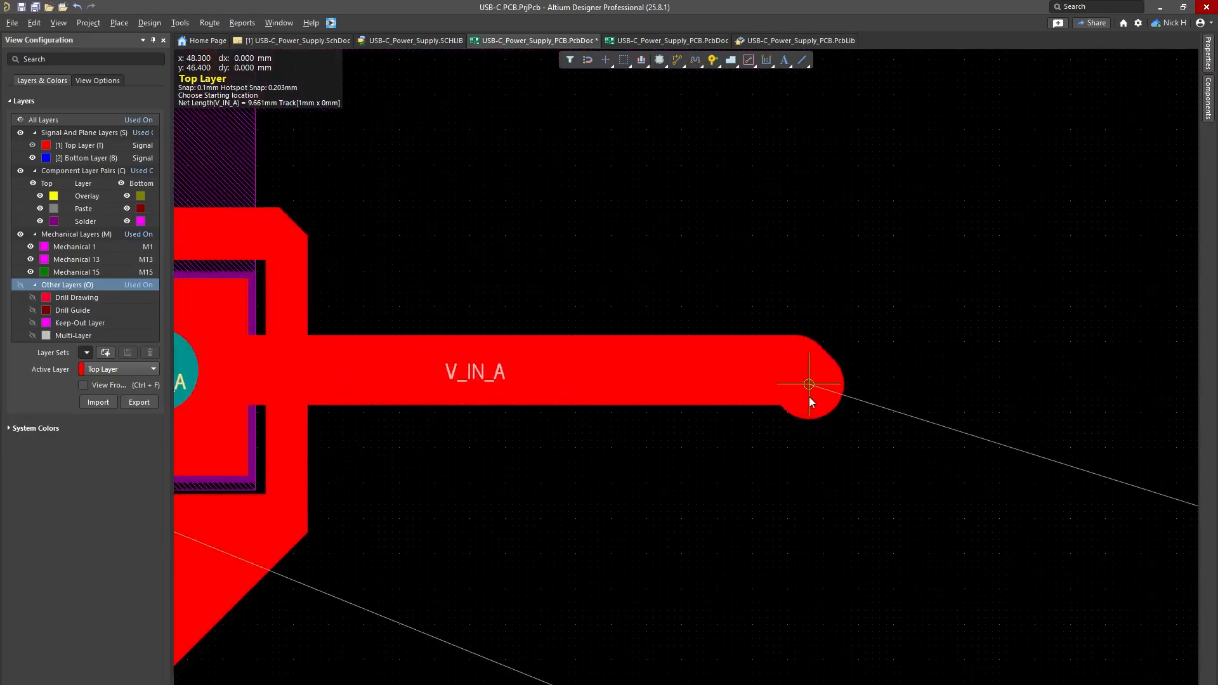
key("Escape")
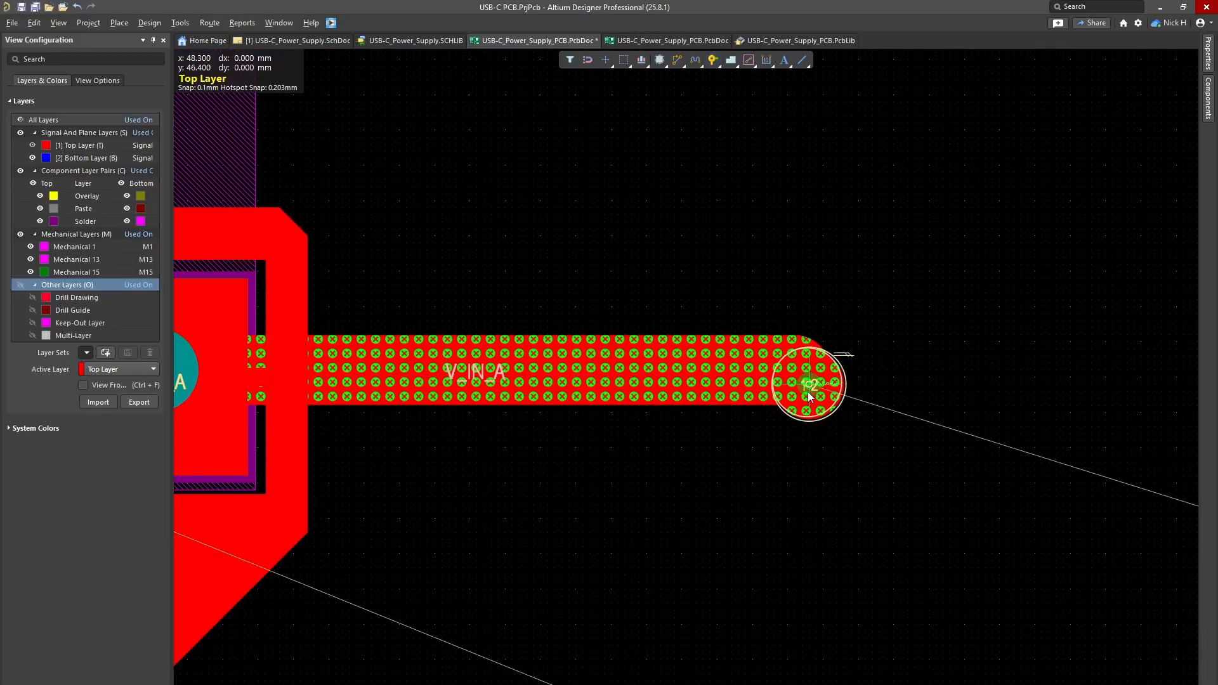
Step: Place a via at the free end of the V_IN_A track and make the Bottom Layer active
left_click(808, 384)
right_click(808, 384)
left_click(864, 223)
left_click_drag(812, 387, 860, 367)
right_click_drag(908, 389, 776, 358)
scroll(775, 358, "down", 2, "ctrl")
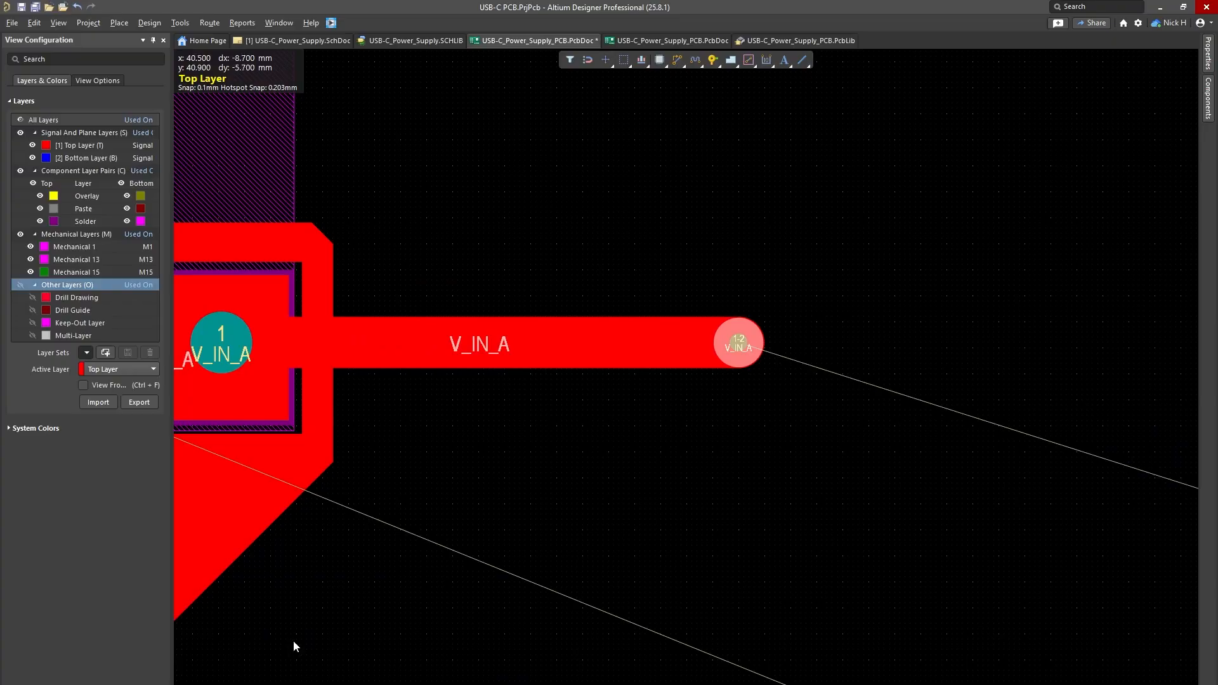
left_click(285, 684)
right_click_drag(975, 525, 871, 510)
left_click(880, 498)
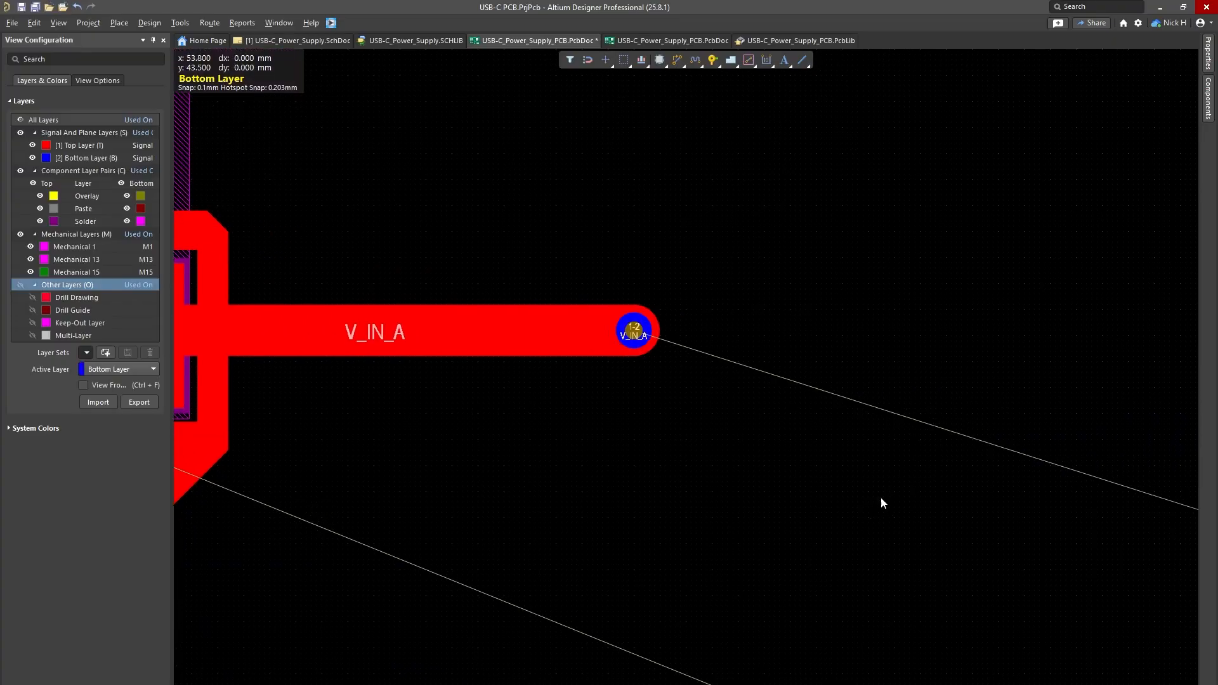
Step: Route a 1 mm wide bottom-layer V_IN_A track about 41 mm long from the via, and delete its short diagonal end segment
scroll(587, 331, "up", 5, "ctrl")
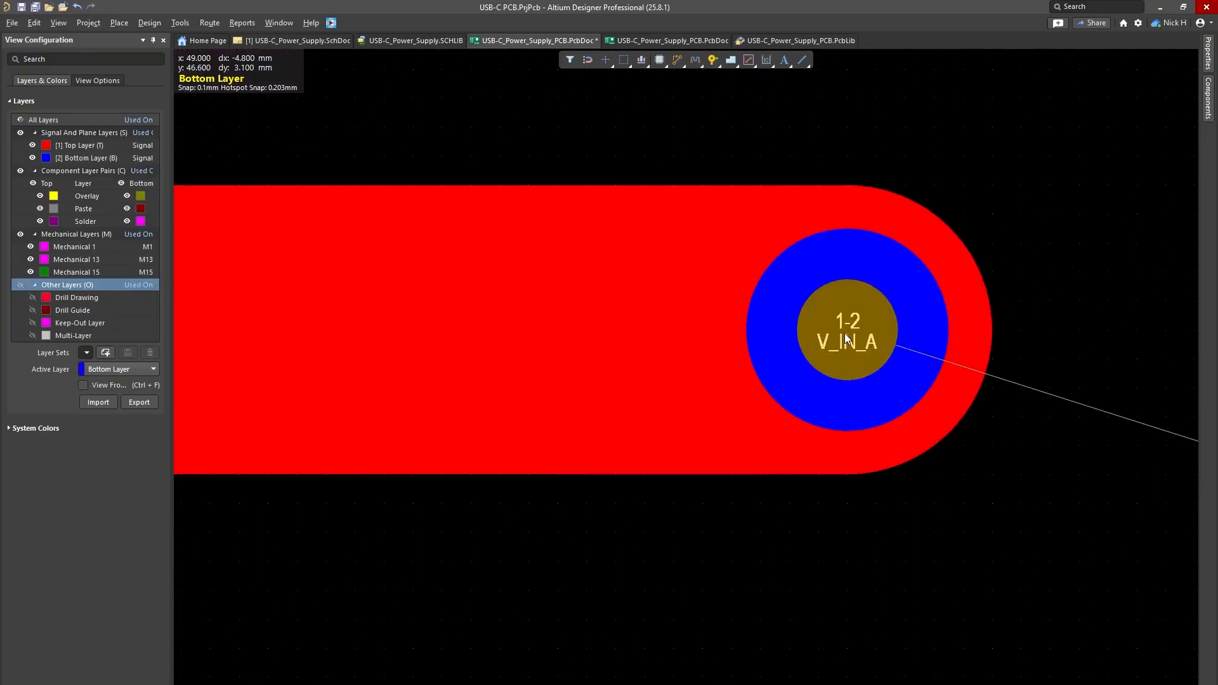
scroll(843, 334, "down", 3, "ctrl")
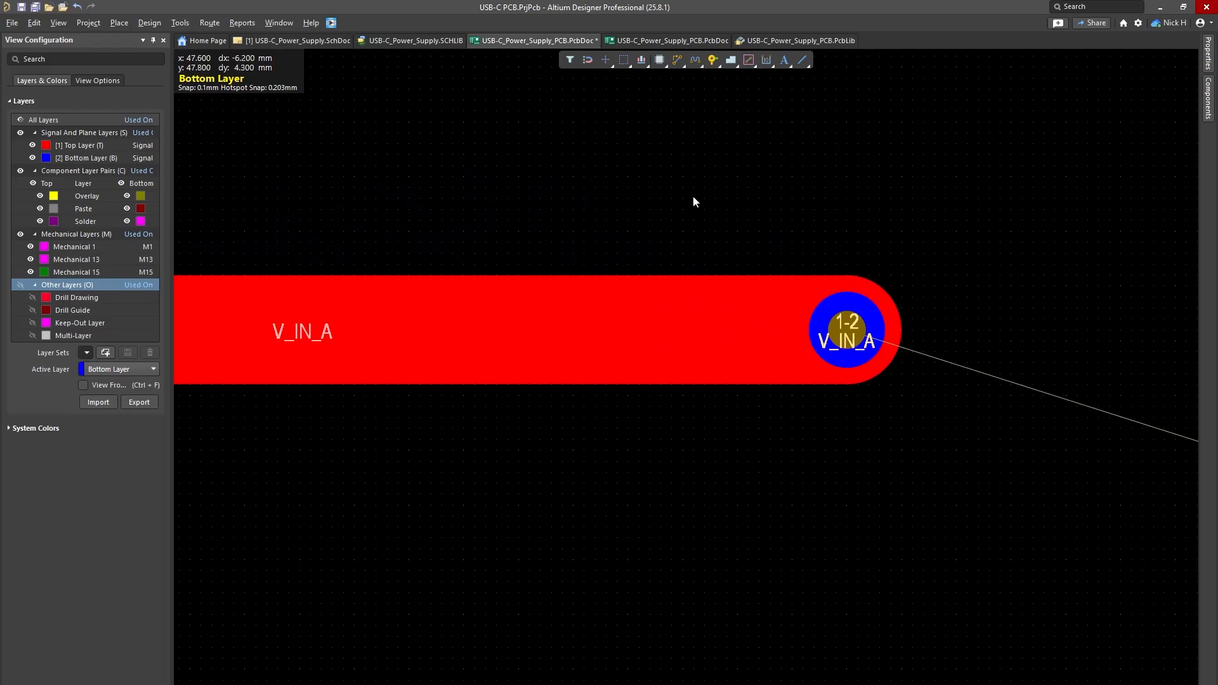
left_click(677, 60)
left_click(825, 343)
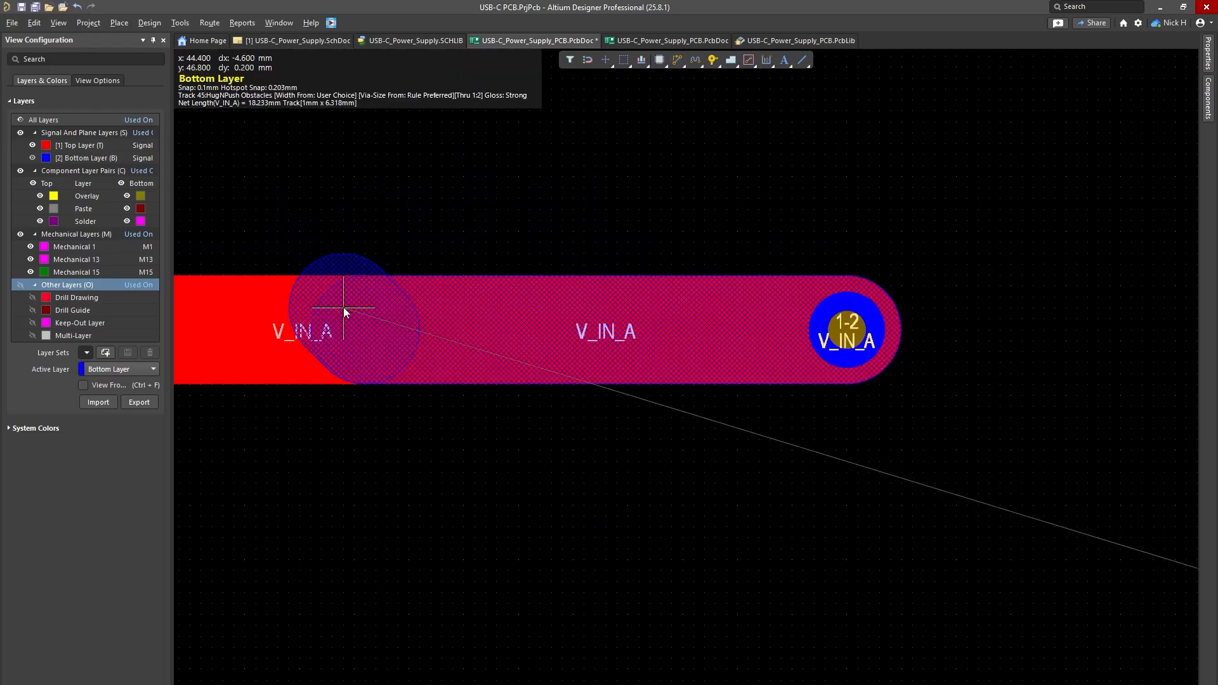
scroll(345, 329, "down", 5, "ctrl")
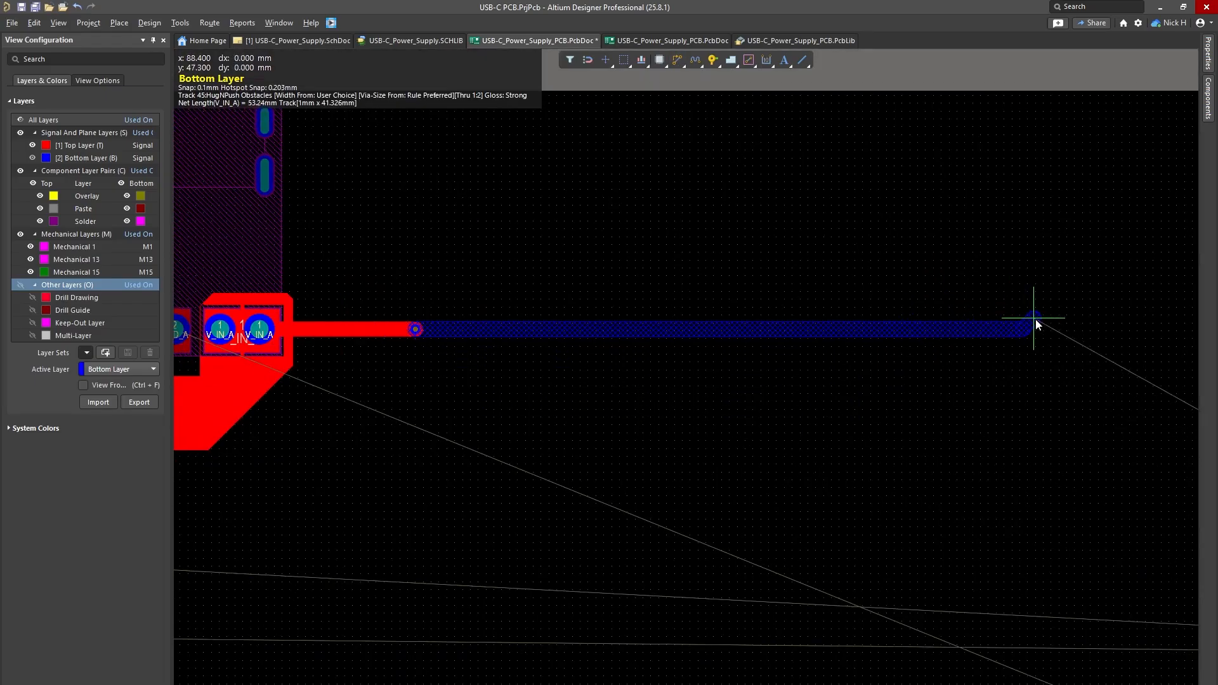
left_click(1033, 321)
key("Escape")
key("Escape")
left_click_drag(1066, 339, 1031, 243)
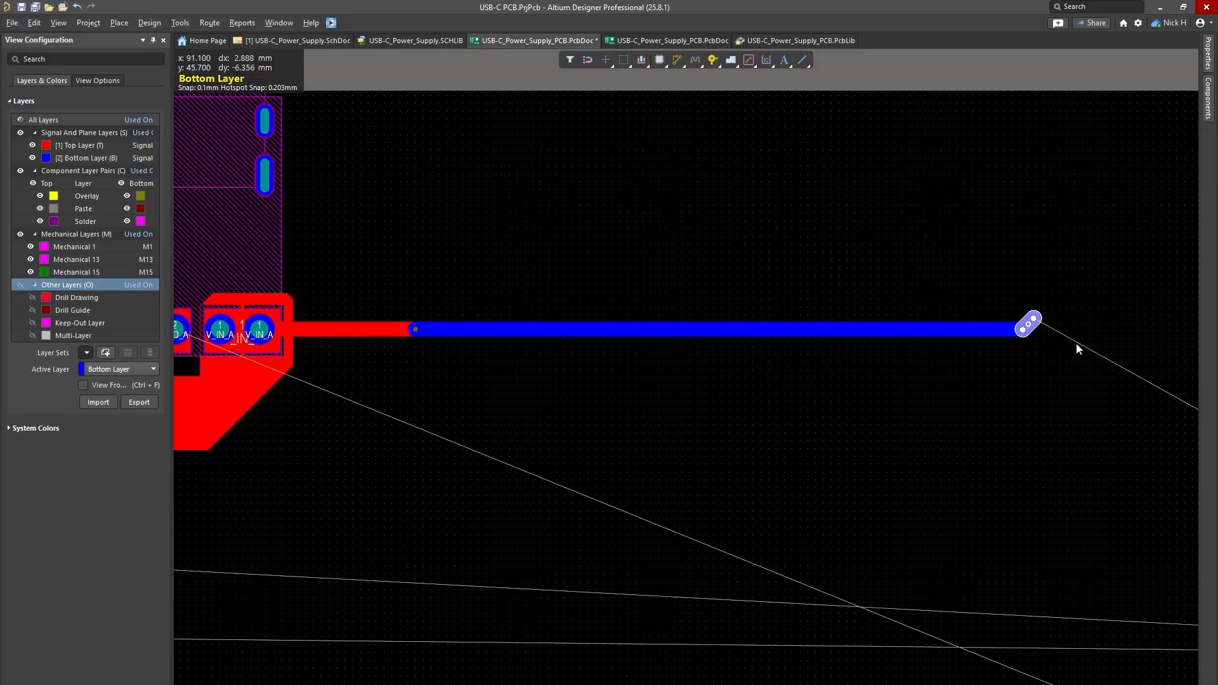
key("Delete")
Step: Delete the V_IN_A top-layer track, the via and the bottom-layer track
right_click_drag(417, 365, 552, 348)
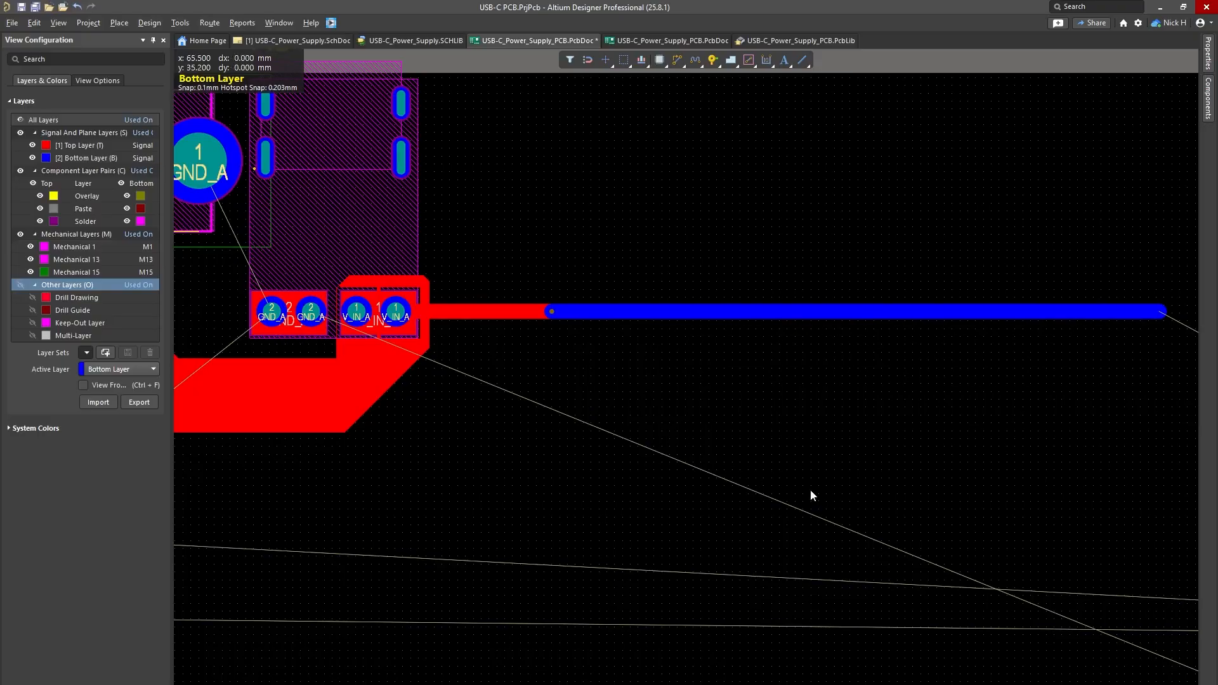
left_click_drag(810, 491, 499, 246)
left_click(498, 241)
left_click_drag(795, 421, 558, 256)
key("Delete")
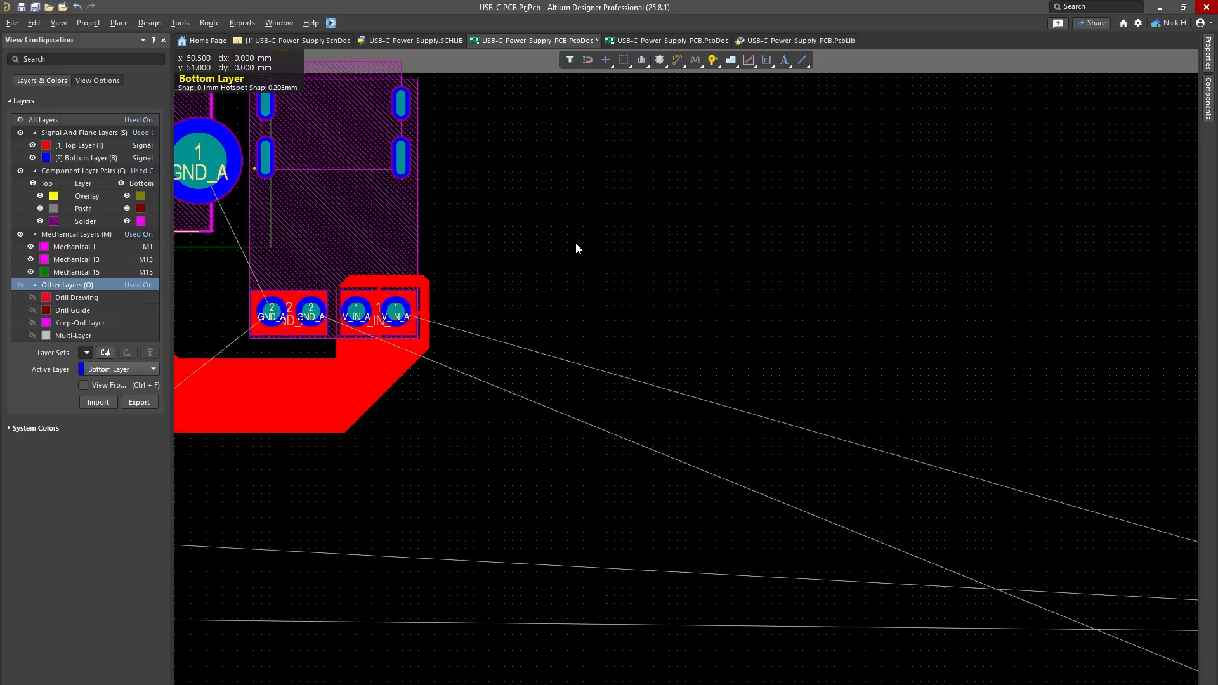
Step: Switch to the completed reference PCB and examine its ground copper, stitching vias and routing on the top and bottom layers
left_click(671, 42)
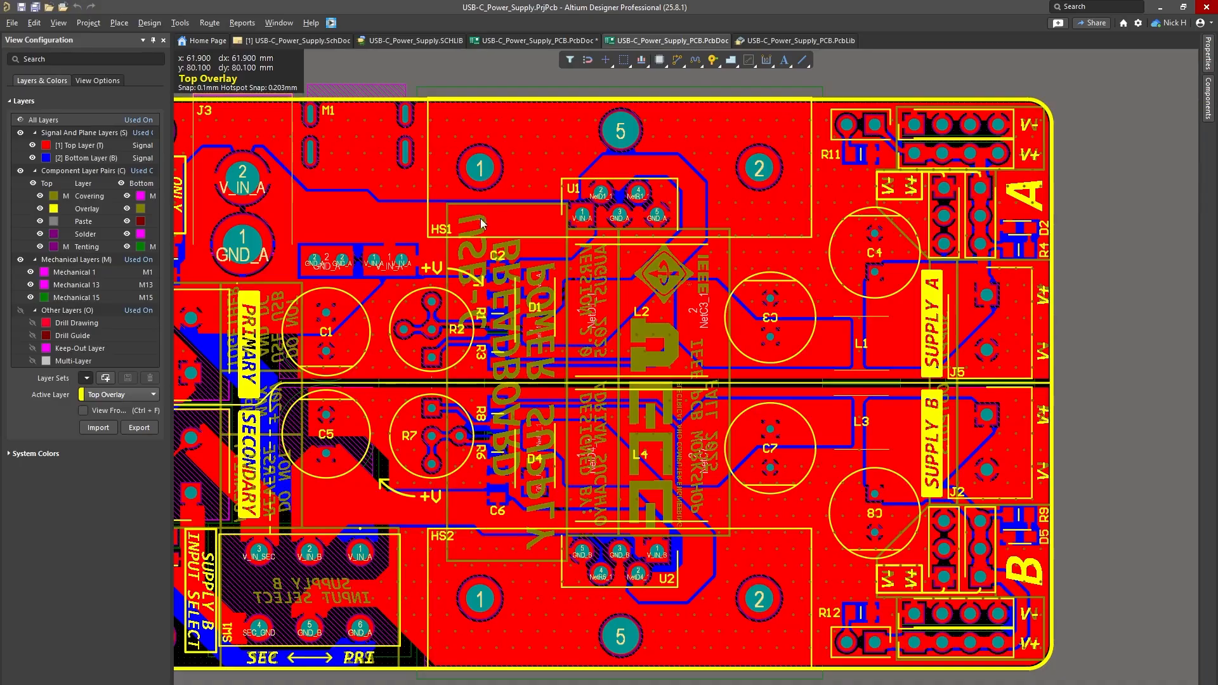
scroll(654, 252, "up", 5, "ctrl")
right_click_drag(651, 249, 737, 309)
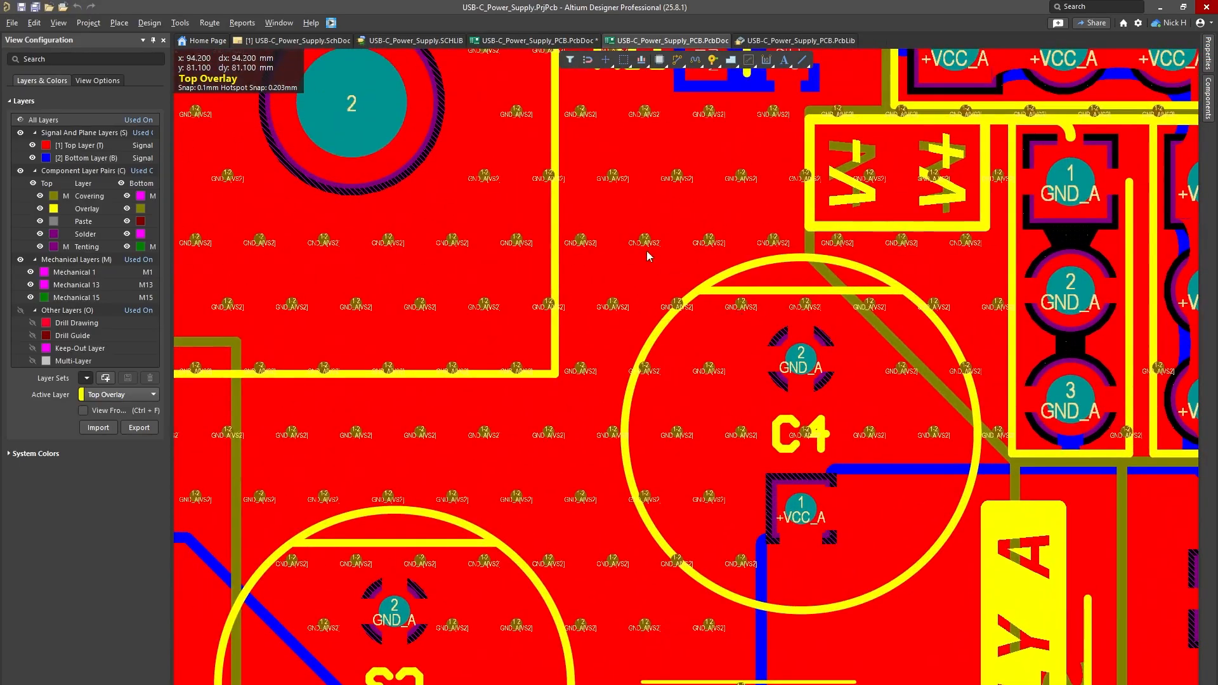
scroll(645, 250, "down", 2, "ctrl")
right_click_drag(529, 248, 757, 489)
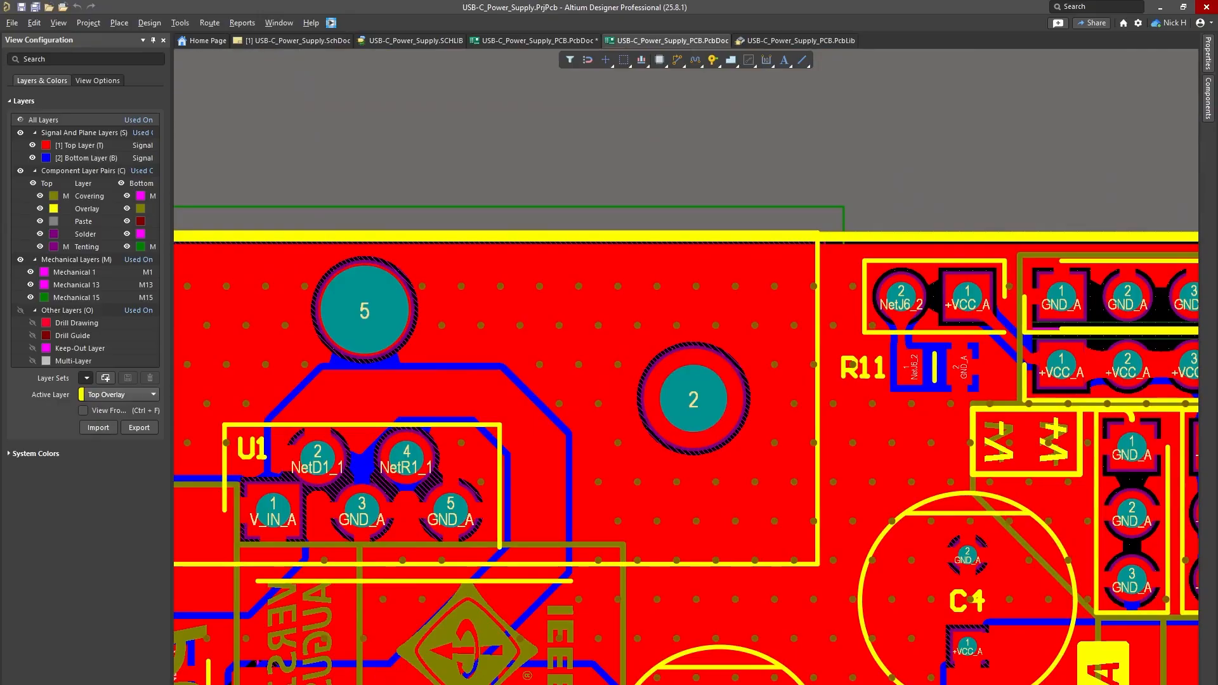
key("KP_Multiply")
scroll(610, 495, "down", 2, "ctrl")
scroll(610, 496, "up", 1, "ctrl")
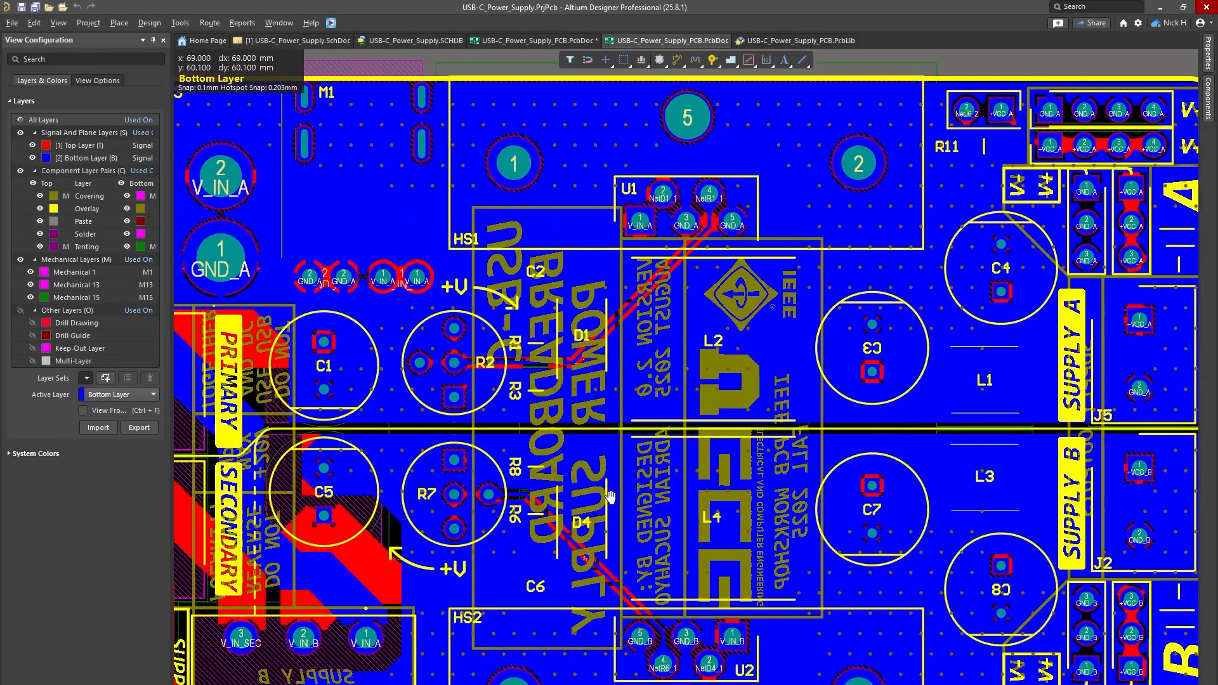
right_click_drag(610, 496, 606, 444)
scroll(622, 568, "up", 5, "ctrl")
right_click_drag(233, 101, 755, 486)
scroll(549, 421, "down", 2, "ctrl")
Step: Return to the reference board's top layer and examine the routing and placement around C3, L1, L2 and U1
key("KP_Multiply")
right_click_drag(677, 405, 275, 378)
scroll(748, 357, "down", 1, "ctrl")
right_click_drag(990, 283, 616, 484)
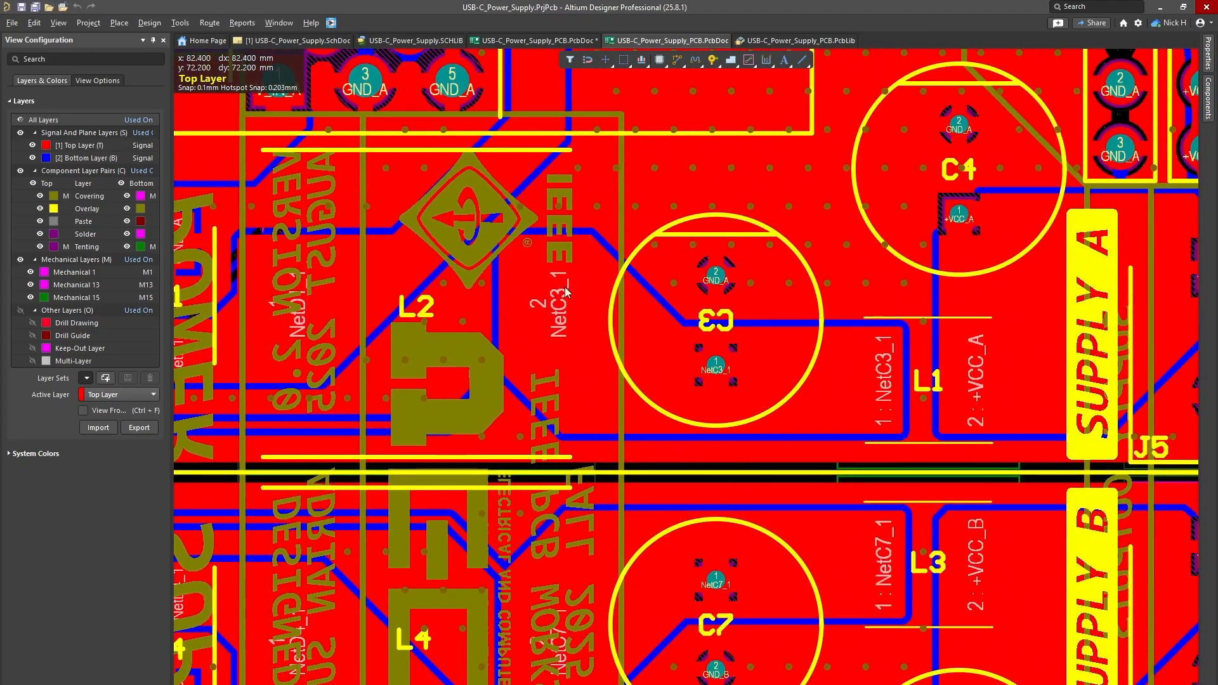
left_click(596, 316)
scroll(602, 323, "down", 1, "ctrl")
left_click(410, 308)
right_click_drag(381, 259, 536, 332)
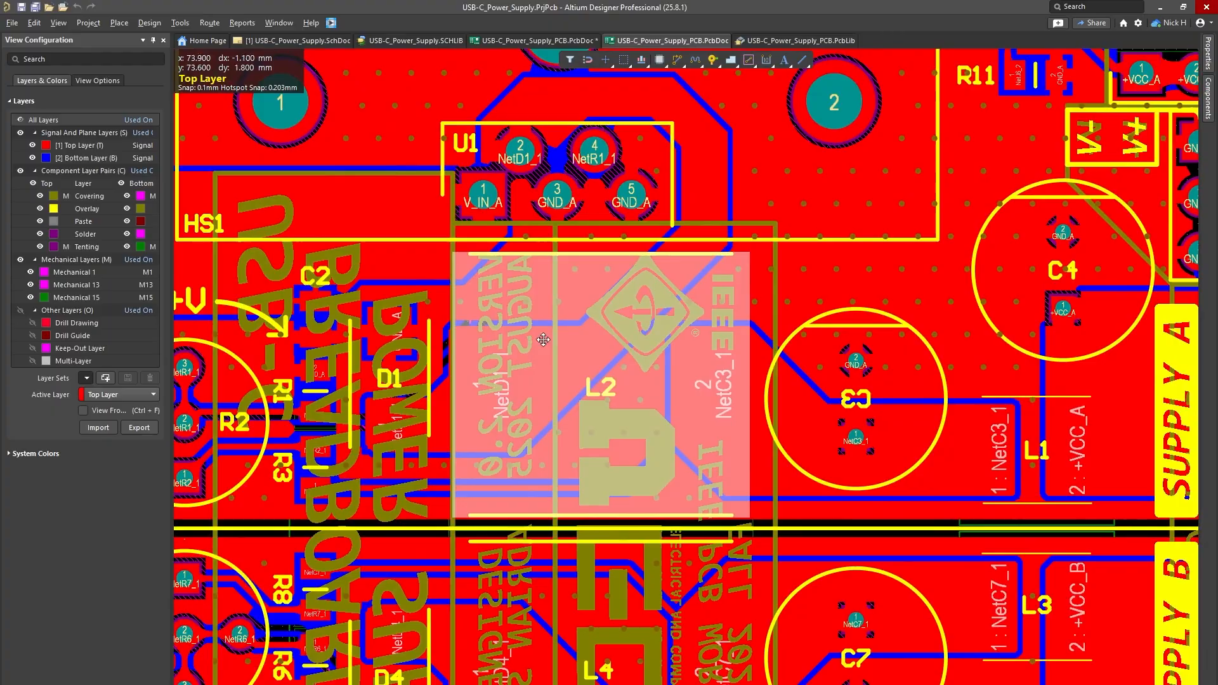
Step: Examine the reference board's top-layer routing around L2, D1, C1, C5 and the secondary input connector J4
scroll(578, 272, "up", 3, "ctrl")
left_click(728, 183)
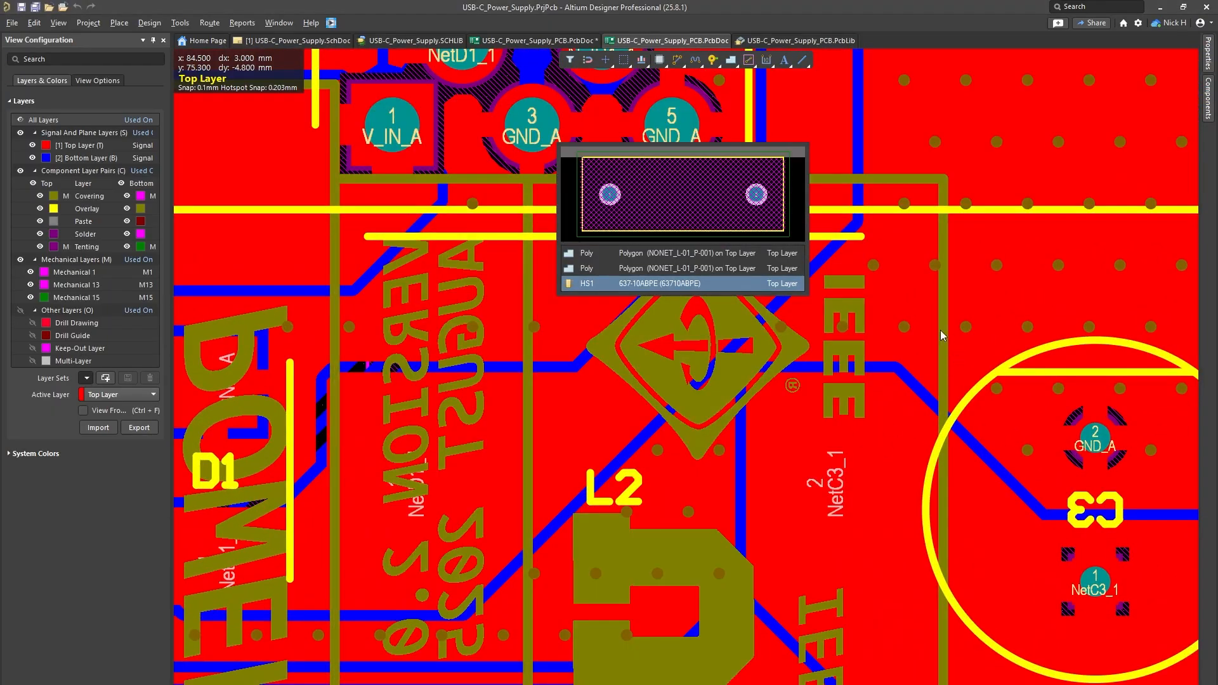
right_click_drag(419, 364, 957, 422)
scroll(689, 398, "down", 3, "ctrl")
right_click_drag(429, 445, 775, 364)
right_click_drag(1142, 495, 796, 310)
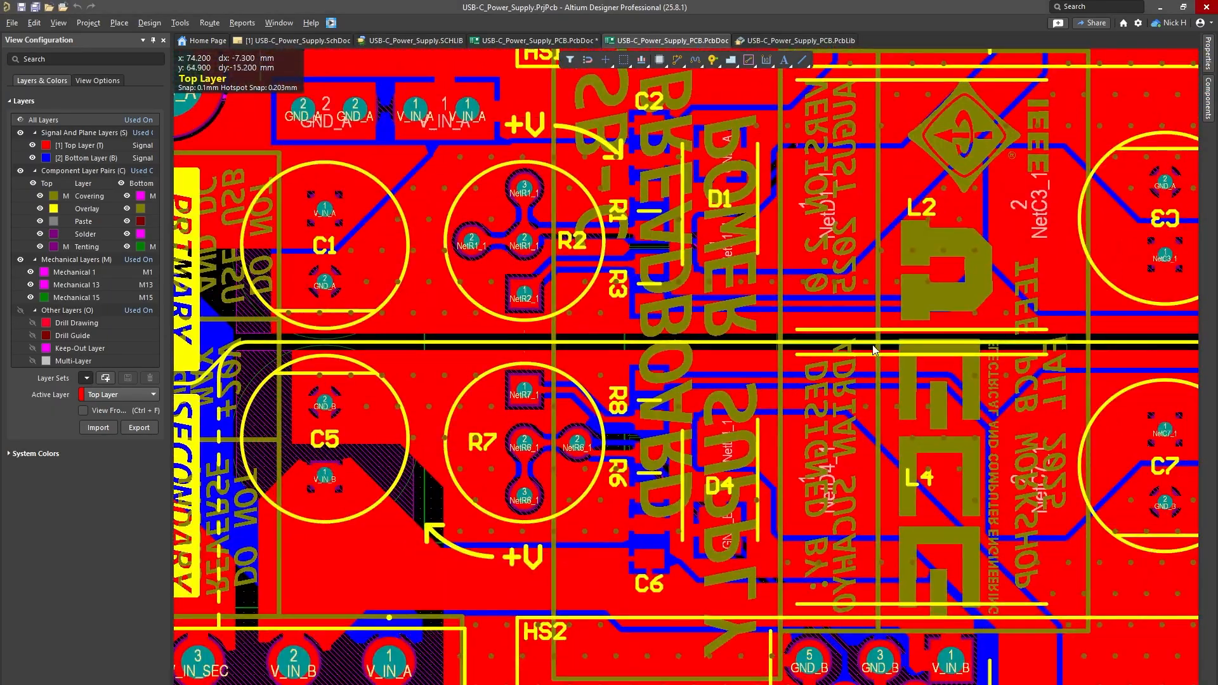
right_click_drag(873, 348, 1121, 259)
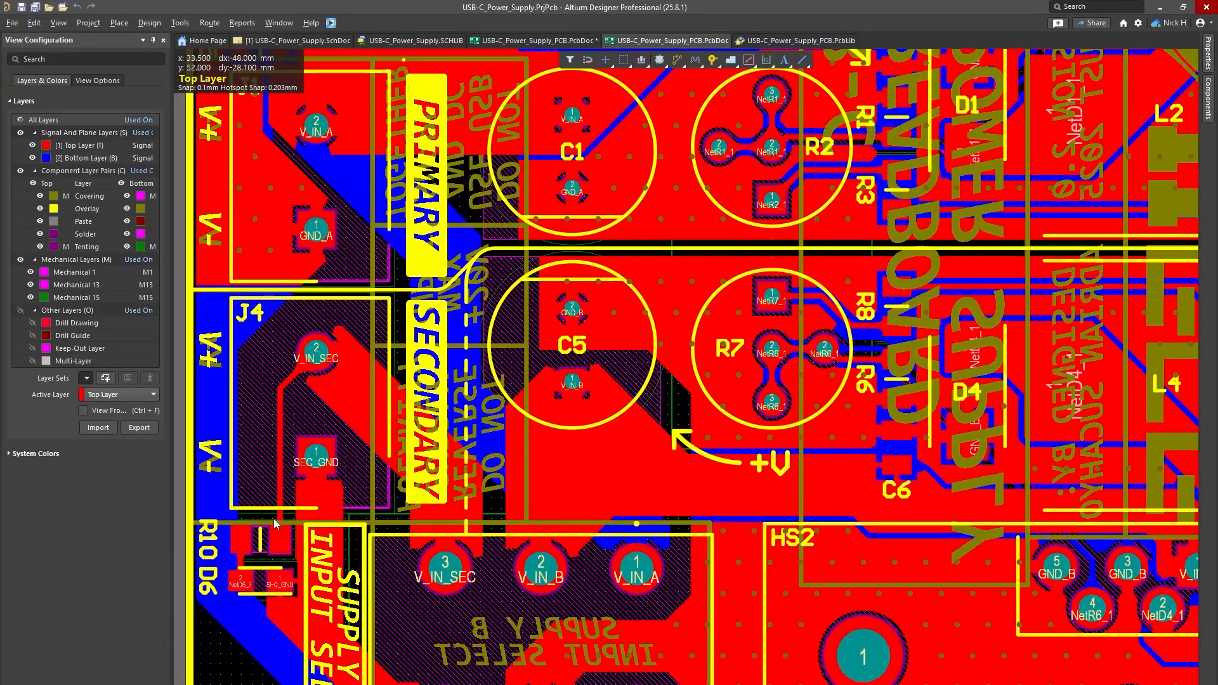
Step: Examine the reference board's Supply B output area around J2, C7, C8, R12 and the output headers
right_click_drag(995, 527, 593, 412)
right_click_drag(1069, 394, 629, 394)
right_click_drag(952, 520, 860, 506)
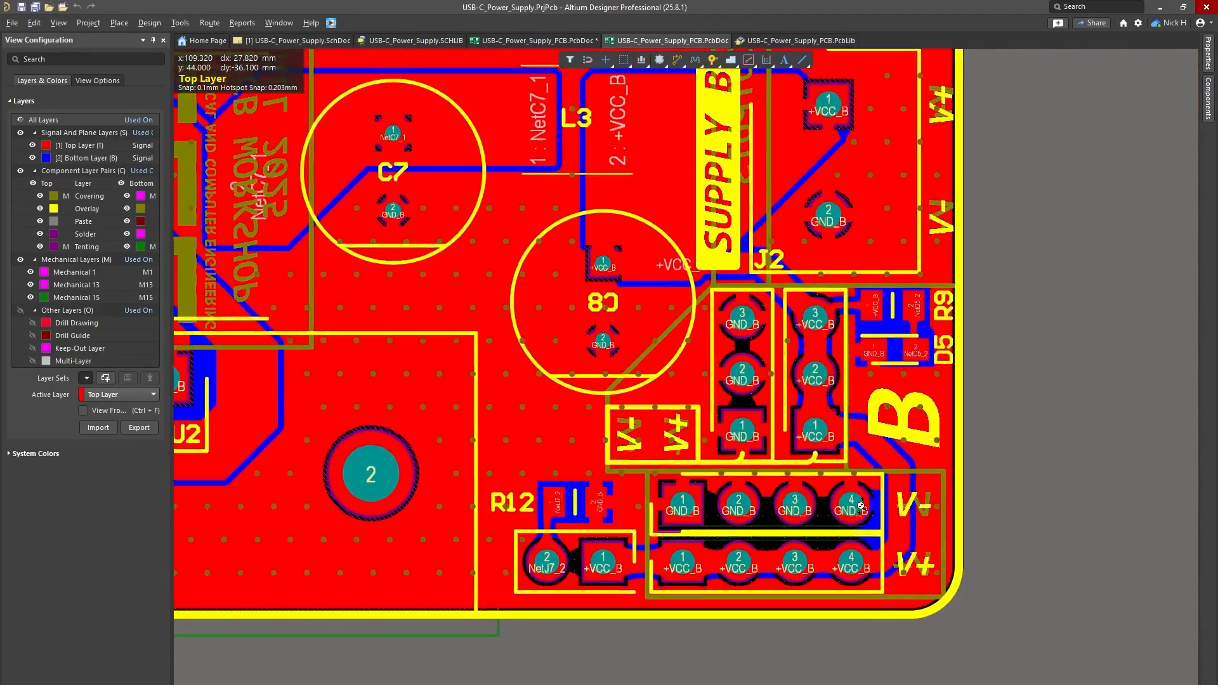
scroll(860, 506, "up", 3, "ctrl")
right_click_drag(967, 145, 946, 423)
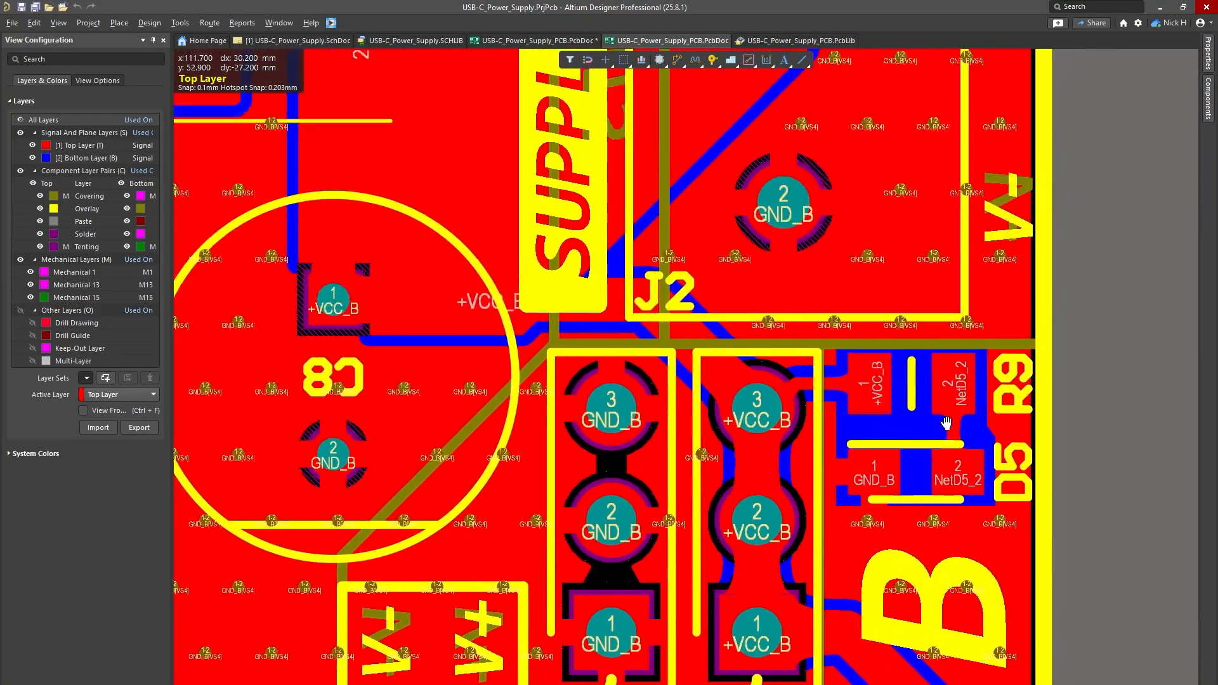
scroll(945, 423, "down", 4, "ctrl")
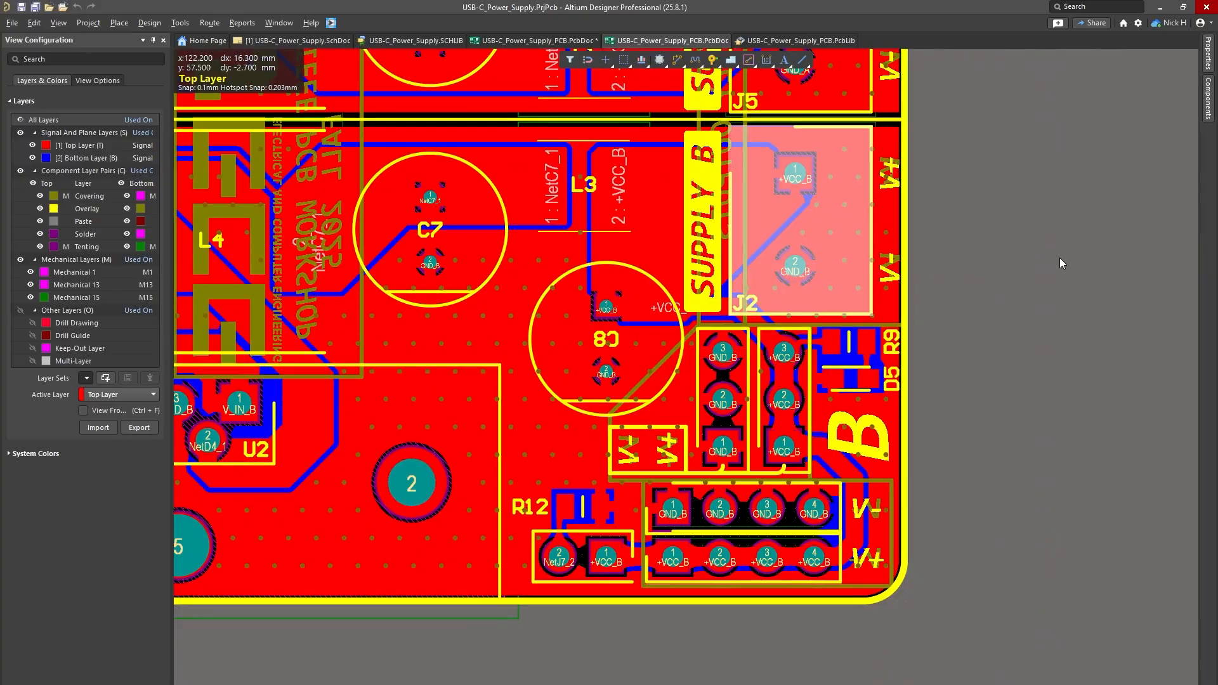
scroll(476, 310, "up", 3, "ctrl")
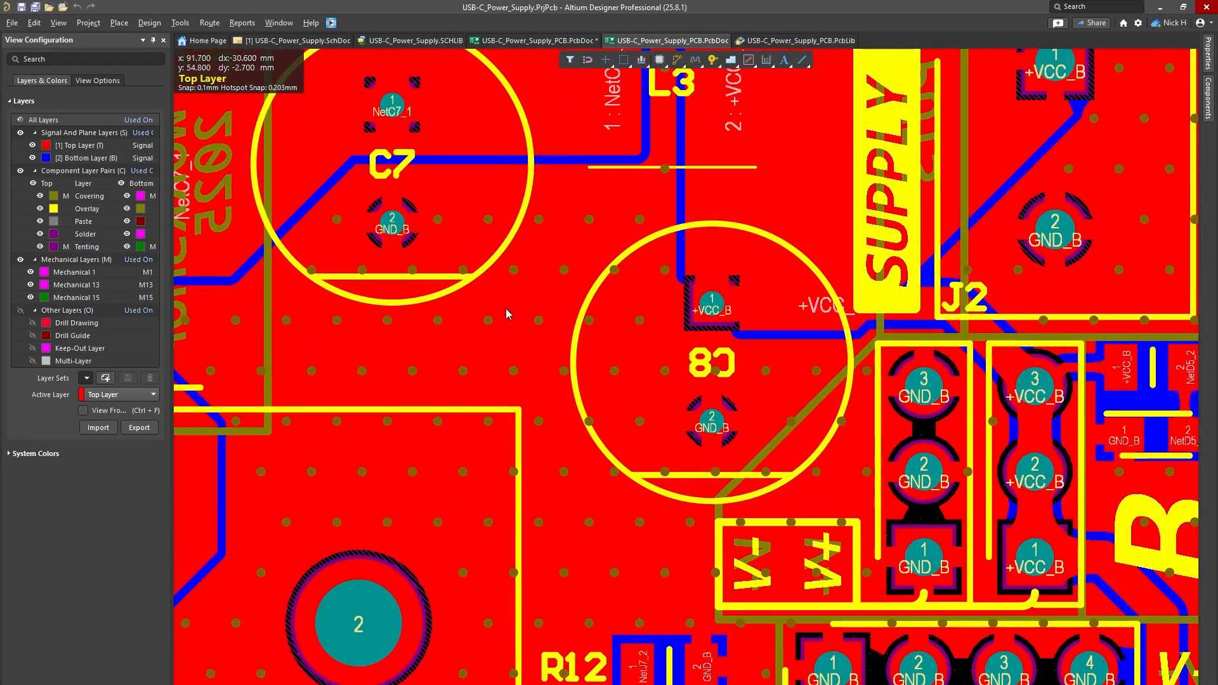
scroll(475, 349, "down", 2, "ctrl")
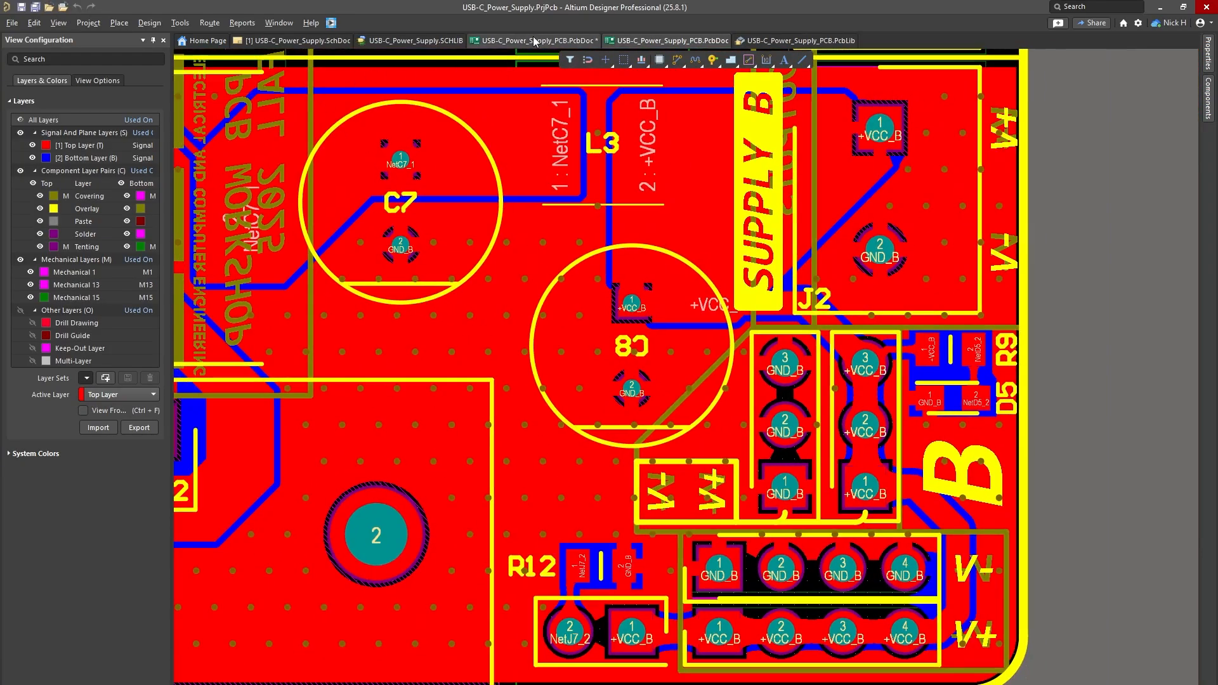
Step: Switch to the working PCB and review the Add Stitching to Net settings, closing them without adding vias
left_click(536, 42)
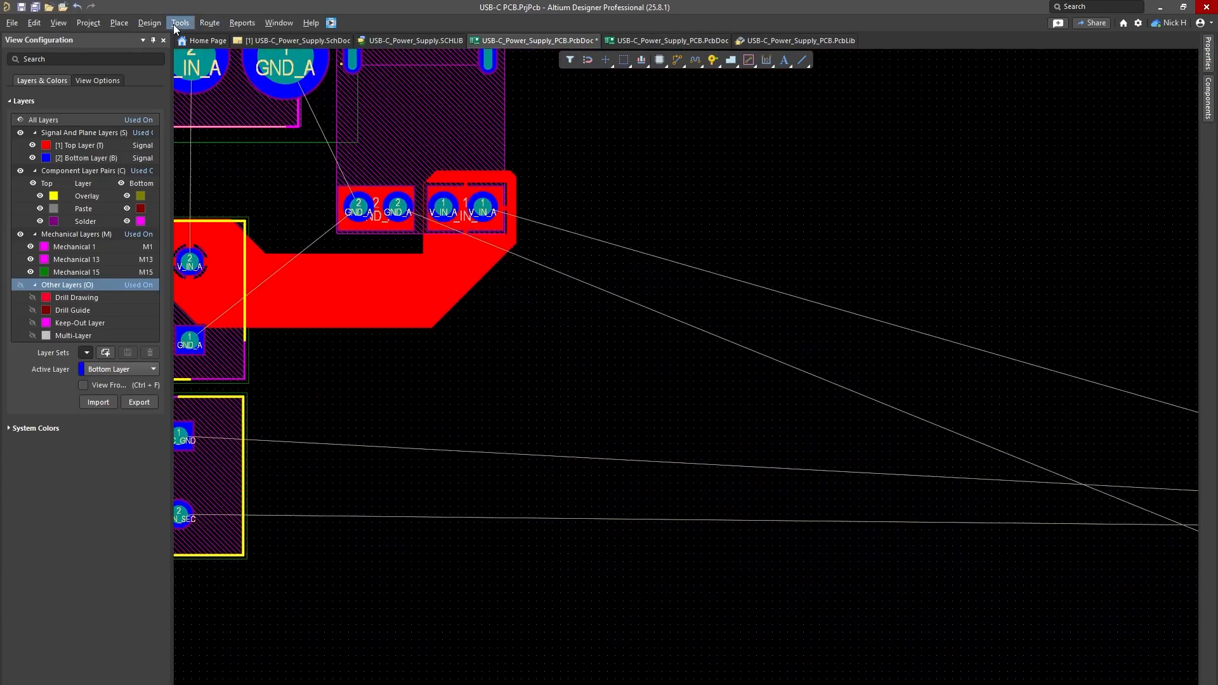
left_click(175, 23)
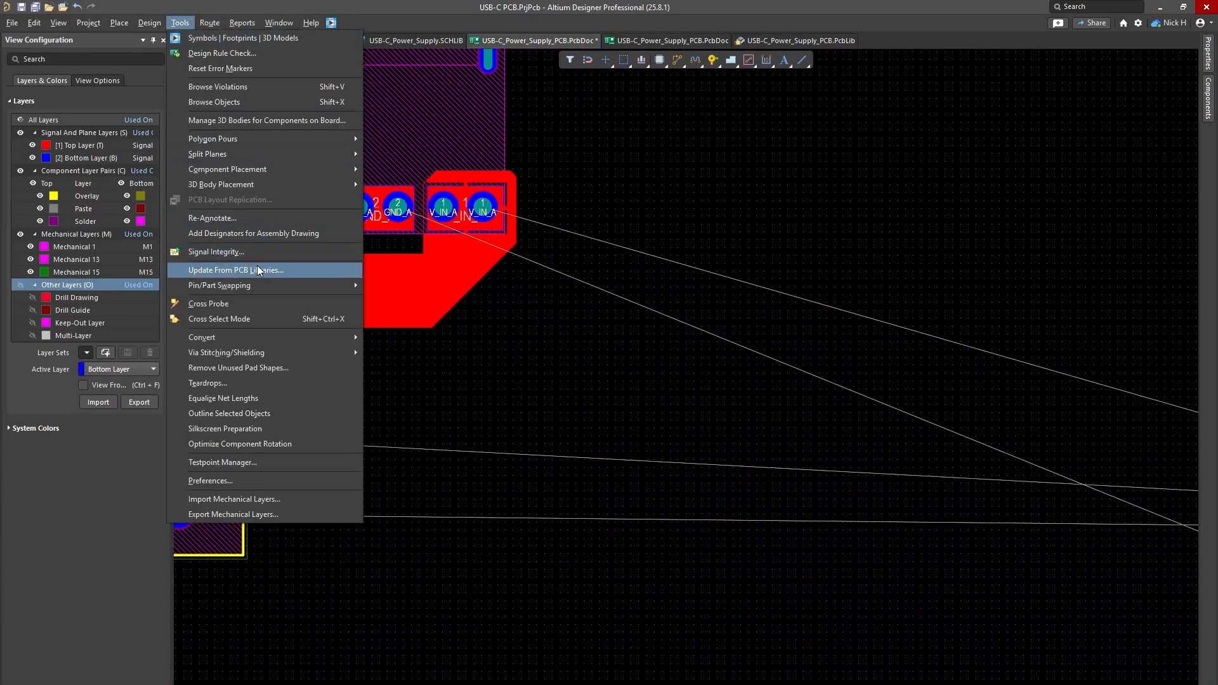
mouse_move(310, 361)
left_click(435, 346)
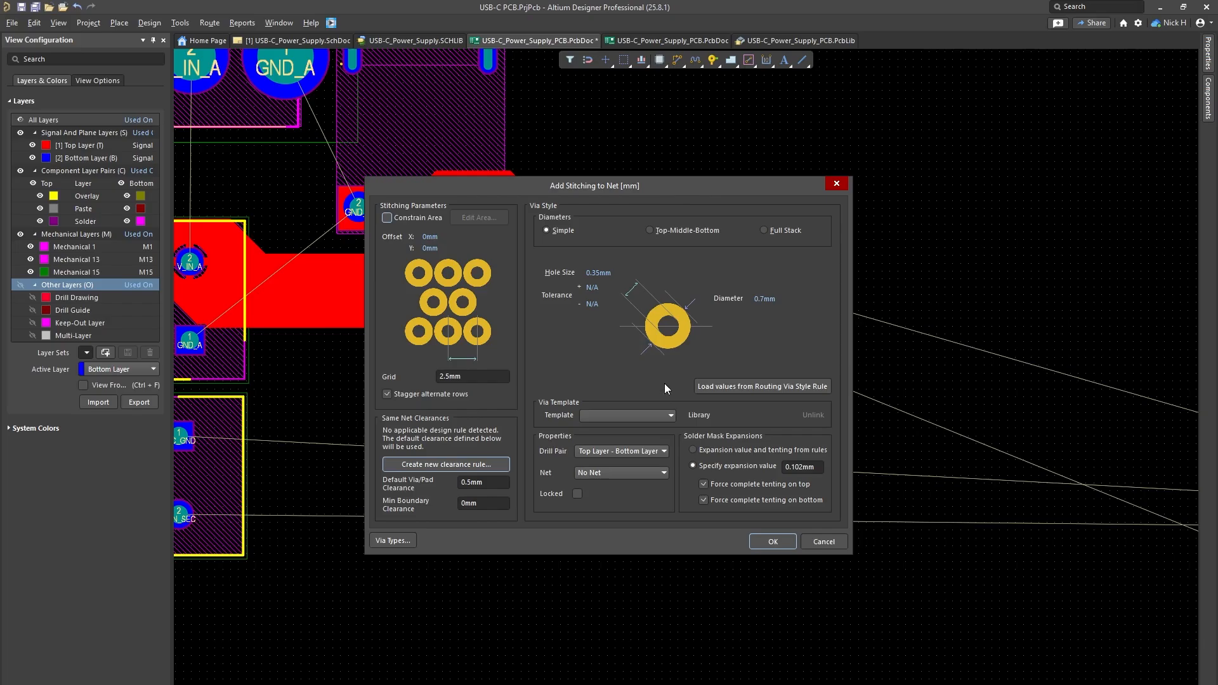
left_click(836, 184)
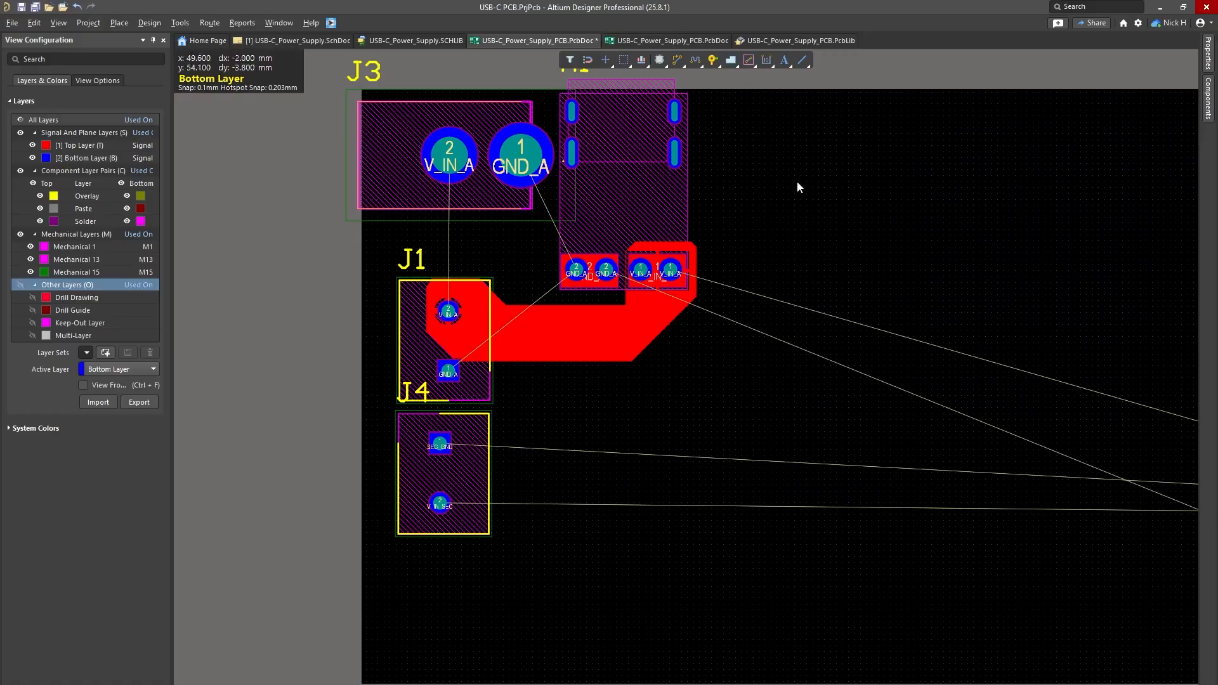
Step: Move the SW1 designator inside the switch outline between its pad columns and rotate it vertically
scroll(798, 249, "down", 3, "ctrl")
scroll(706, 182, "down", 1, "ctrl")
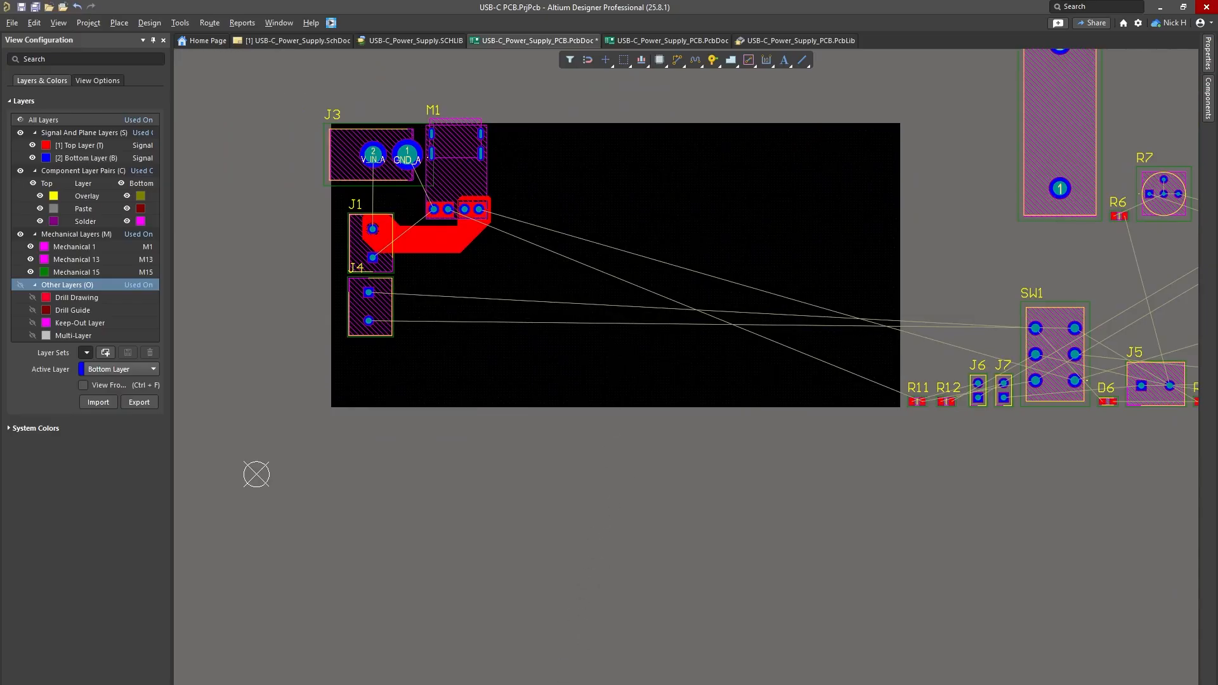
scroll(690, 245, "down", 4, "ctrl+shift")
scroll(740, 344, "right", 3, "shift")
scroll(815, 317, "up", 6, "ctrl")
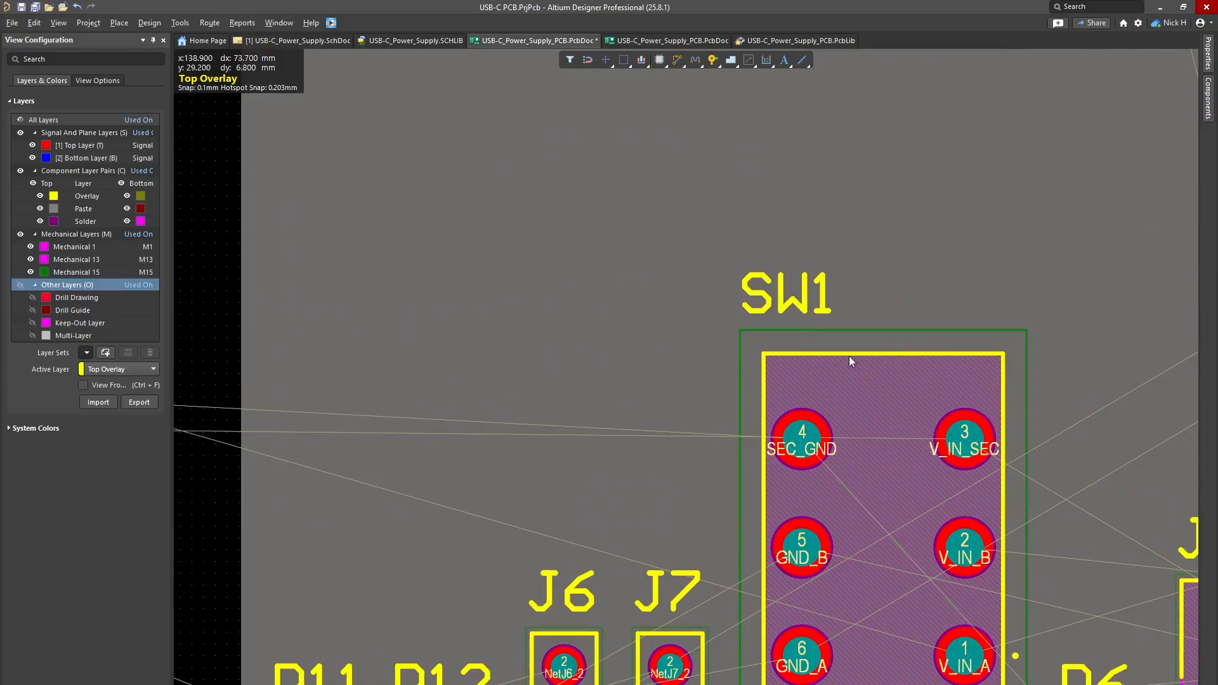
scroll(849, 356, "down", 3)
scroll(762, 279, "right", 3, "shift")
left_click_drag(640, 169, 720, 380)
key("space")
Step: Switch to the completed reference PCB and examine the C8 designator and the silkscreen labels around it
key("ctrl+Tab")
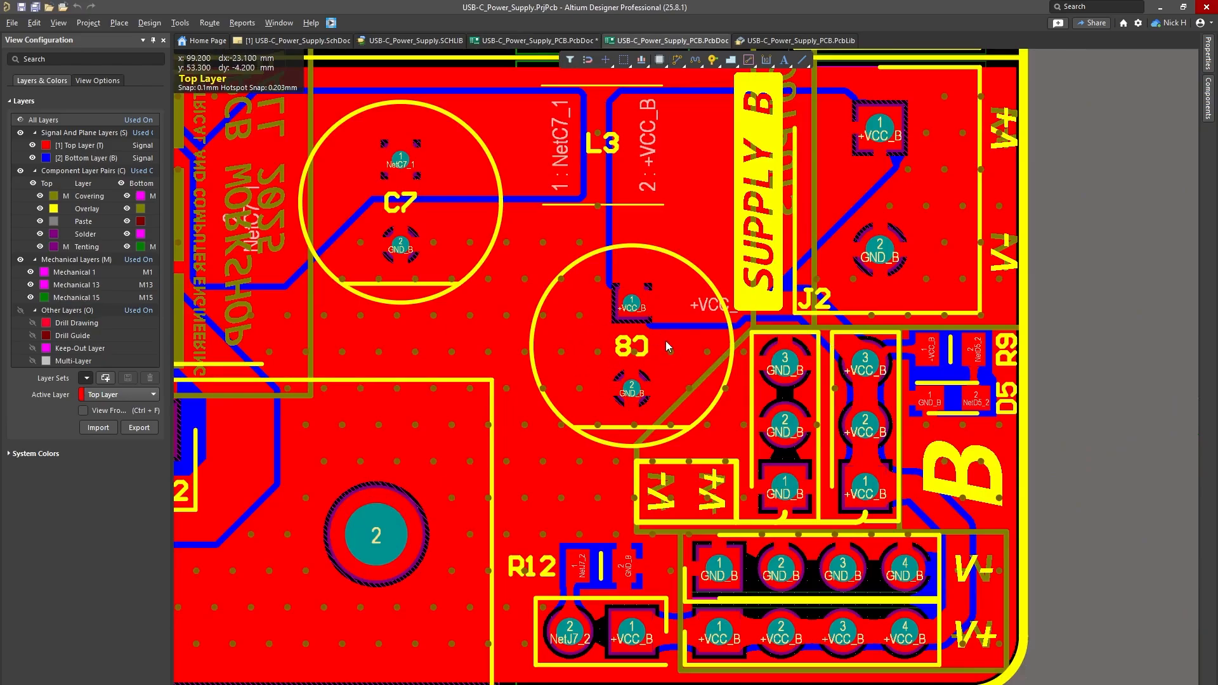
scroll(630, 354, "up", 2, "ctrl")
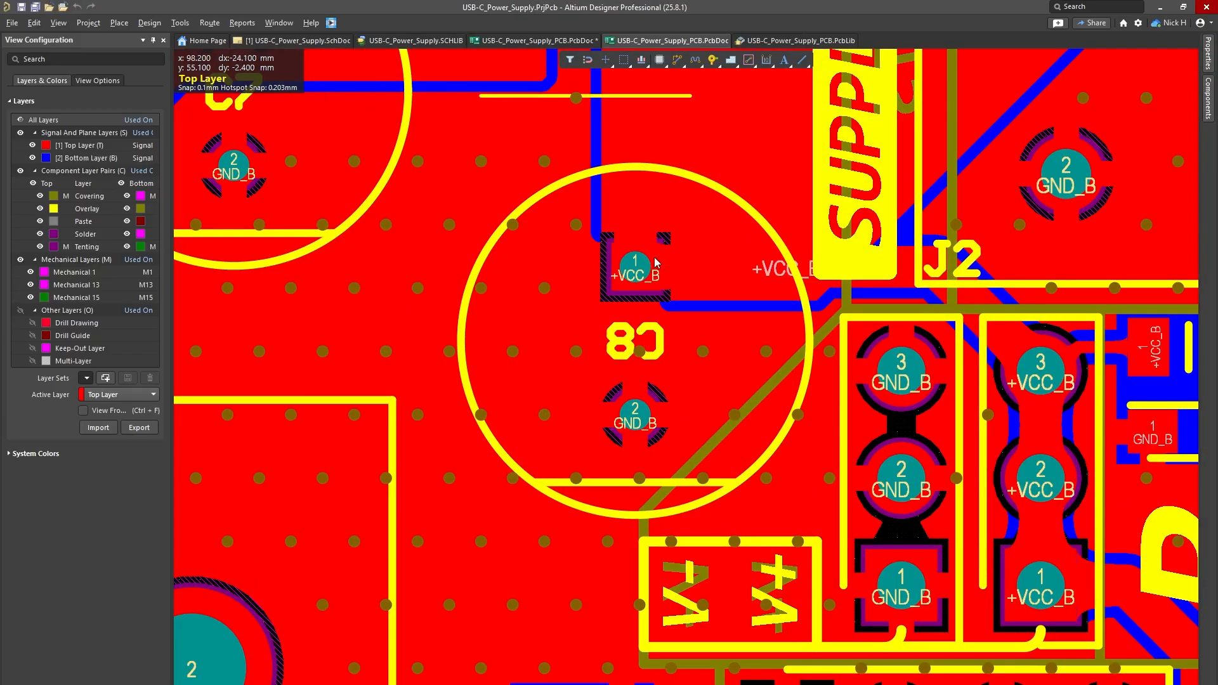
scroll(682, 298, "down", 3, "ctrl")
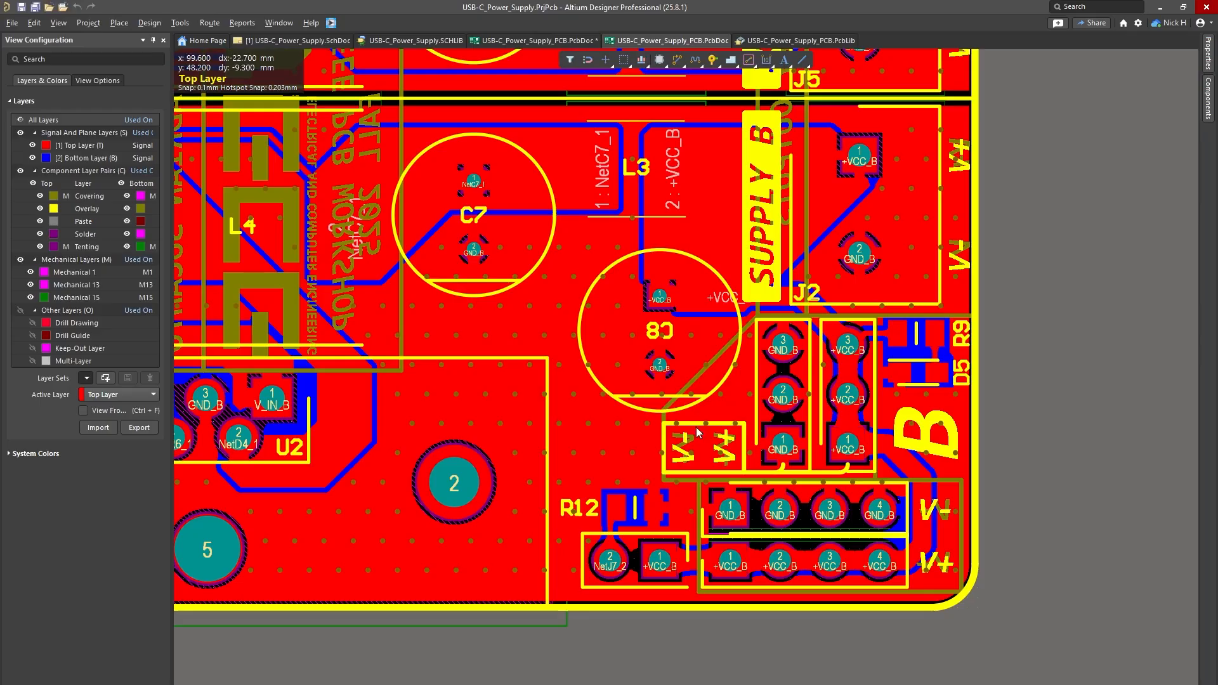
Step: Return to the working PCB, flip the board view and place a designer-credit text string on the top overlay above C7 and D4
left_click(538, 40)
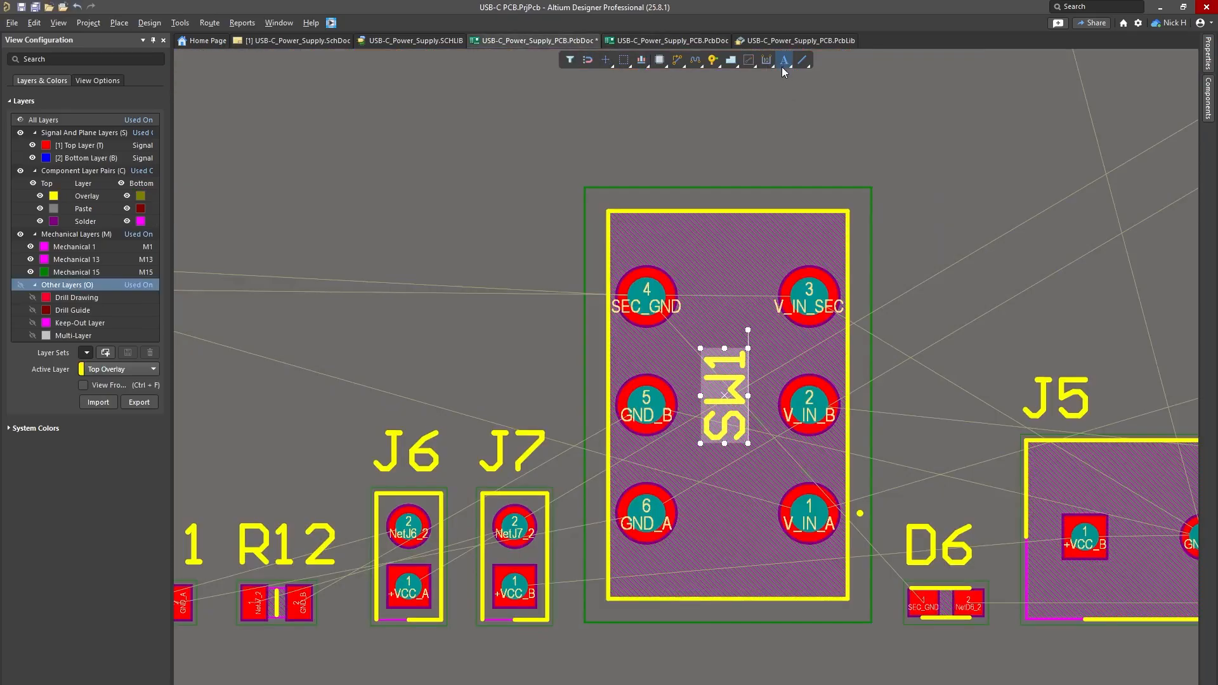
left_click_drag(865, 159, 750, 188)
key("ctrl+f")
key("ctrl+f")
key("ctrl+f")
key("ctrl+f")
key("ctrl+f")
key("Escape")
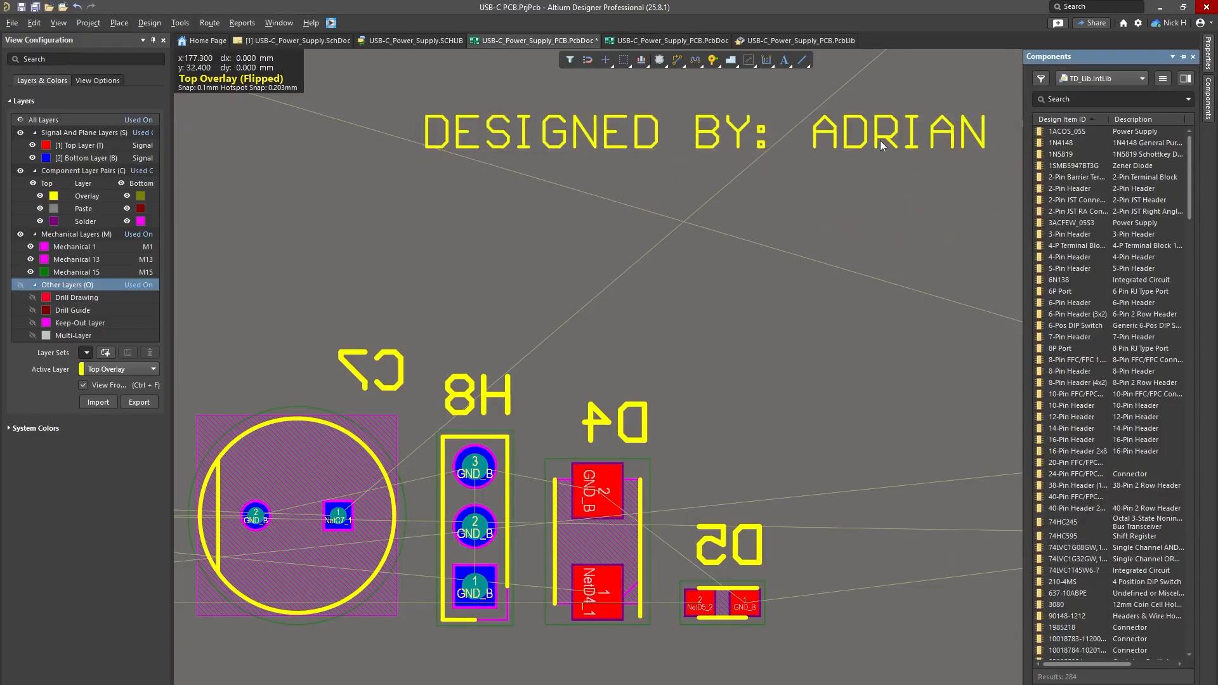
left_click_drag(882, 146, 394, 227)
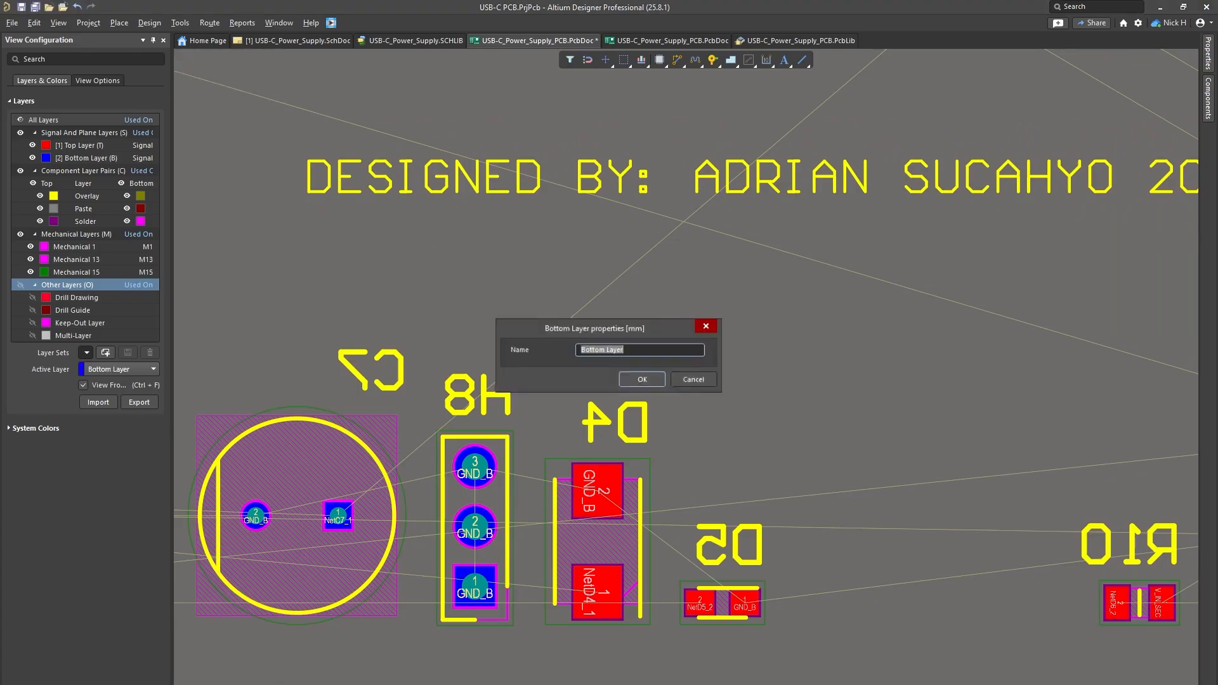
Step: Turn off mirroring for the designer-credit string and restore the unflipped board view
left_click(693, 381)
right_click_drag(835, 298, 749, 354)
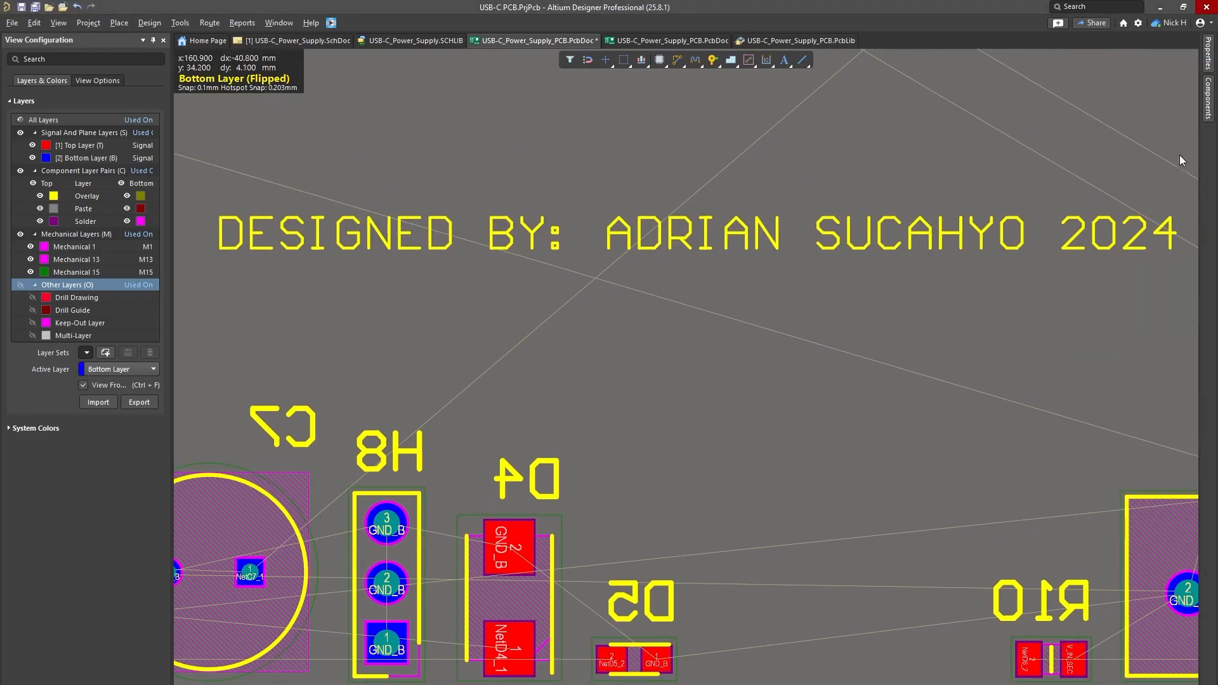
left_click(1208, 56)
left_click(1102, 254)
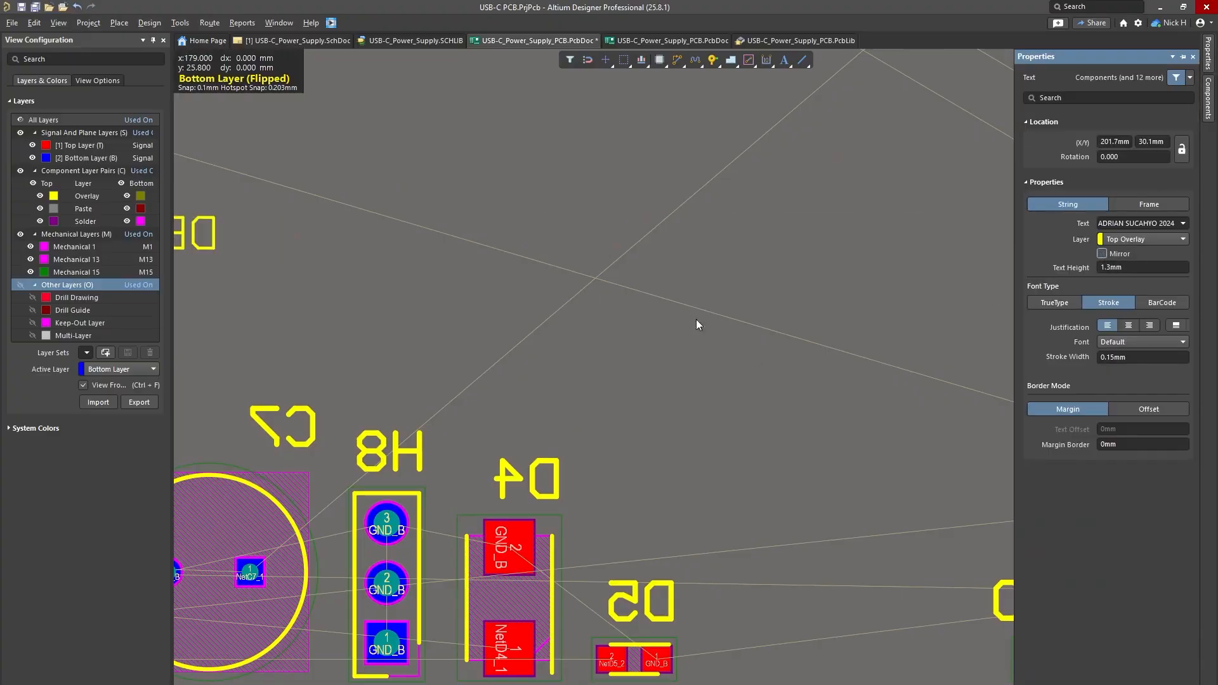
left_click(790, 302)
key("ctrl+f")
Step: Delete the designer-credit string above C7 and C8, and flip the board view
scroll(531, 281, "down", 5, "ctrl")
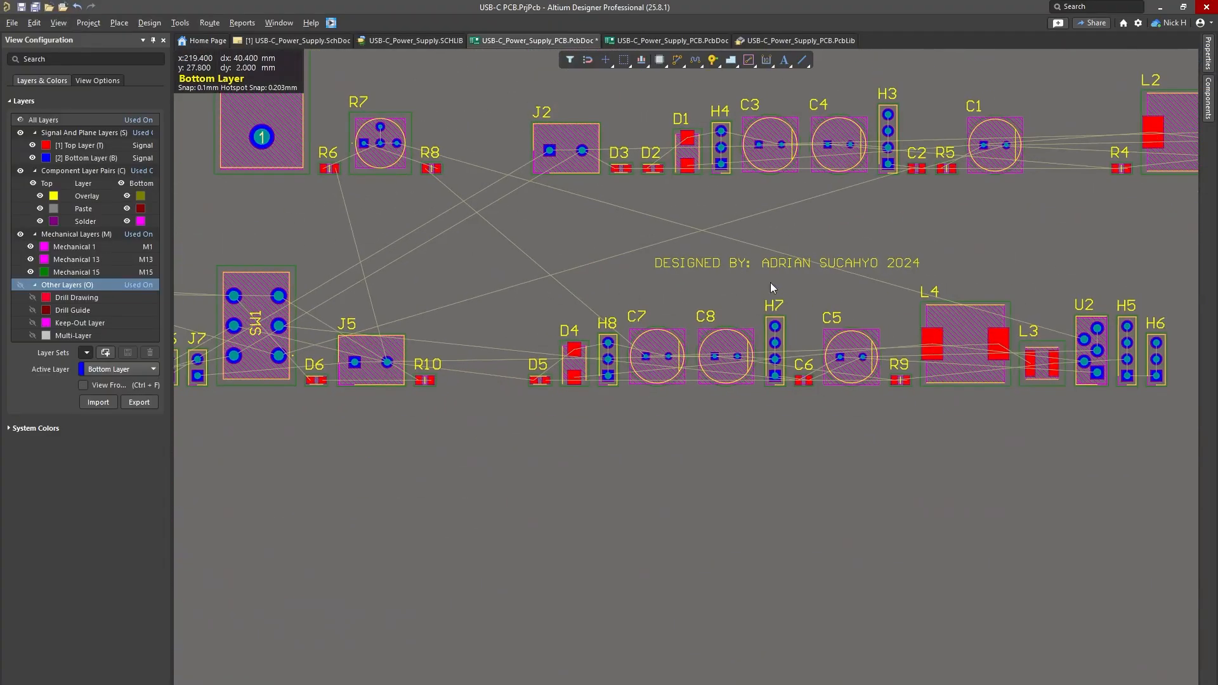
scroll(770, 282, "up", 3, "ctrl")
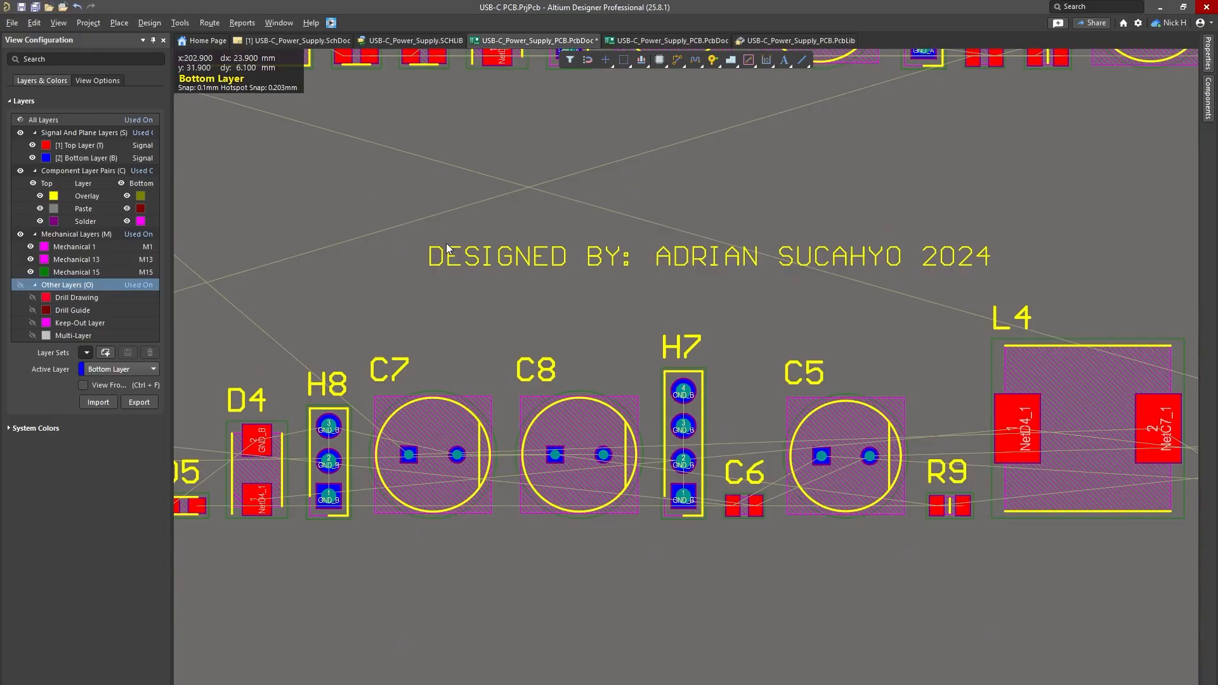
left_click(517, 248)
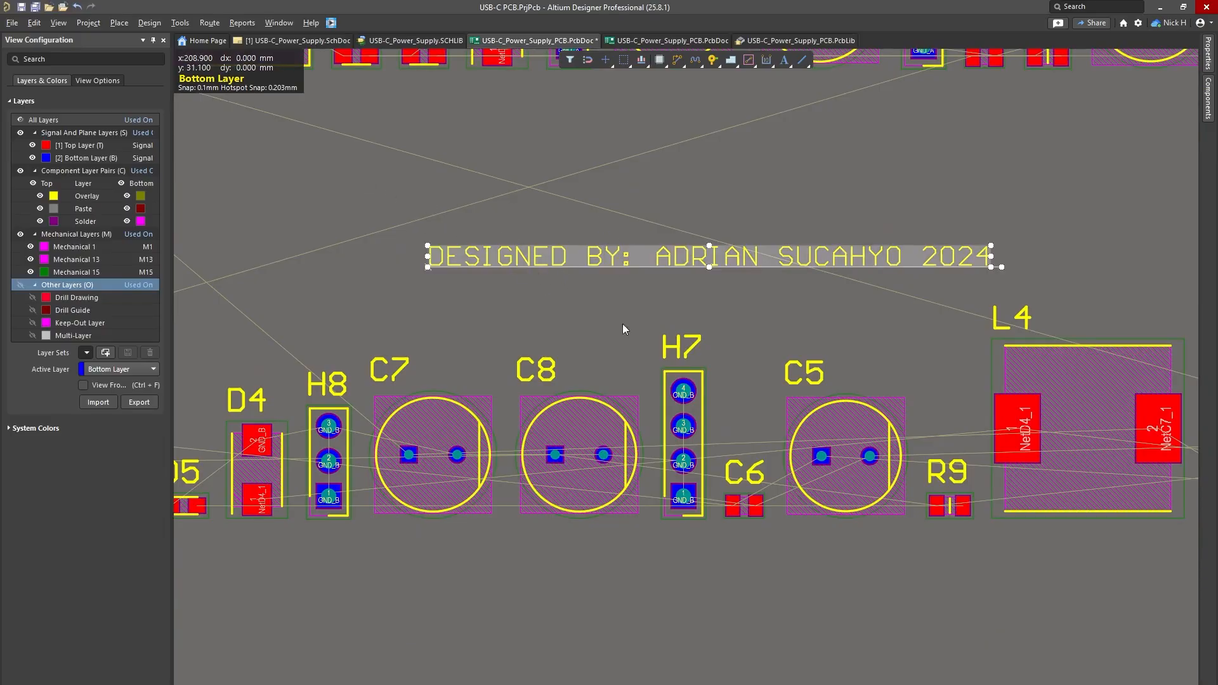
right_click_drag(432, 208, 813, 190)
key("ctrl+f")
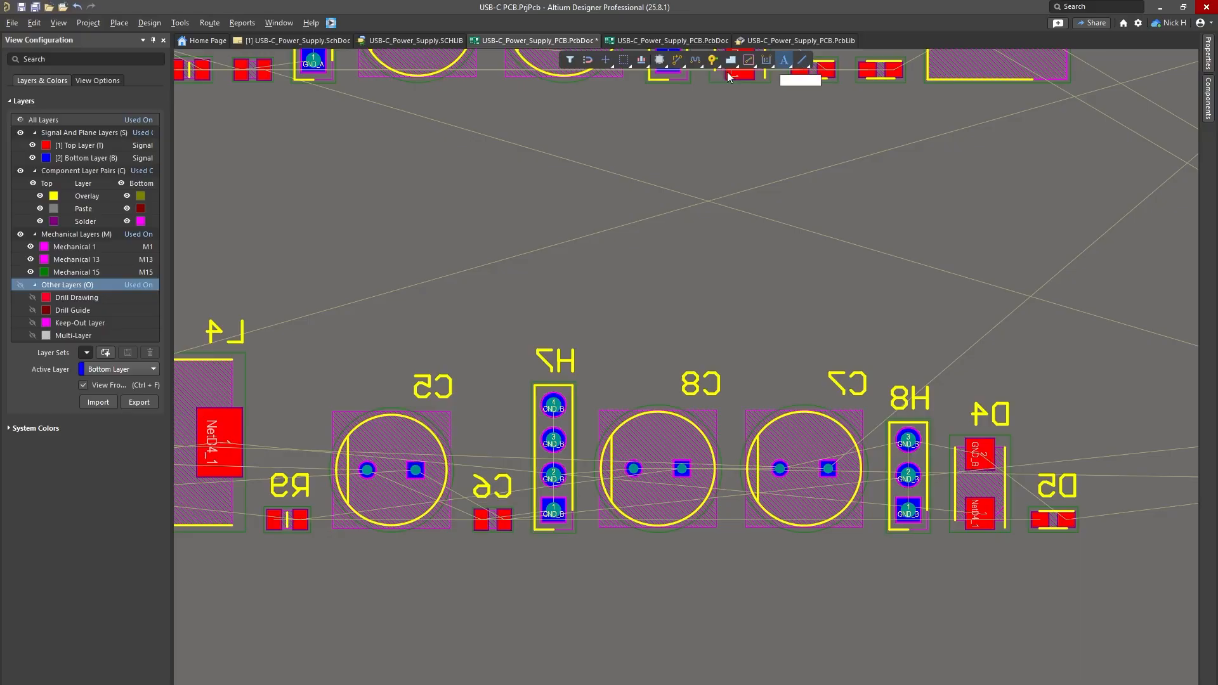
left_click(679, 61)
left_click(485, 171)
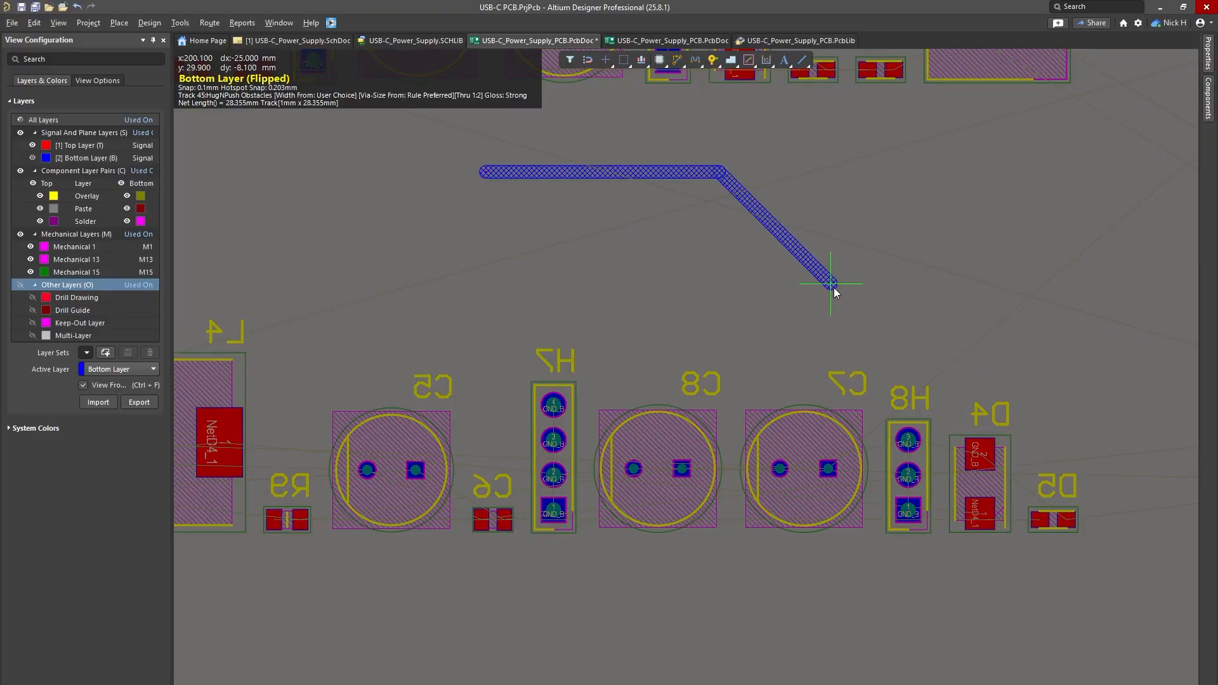
key("Escape")
key("Escape")
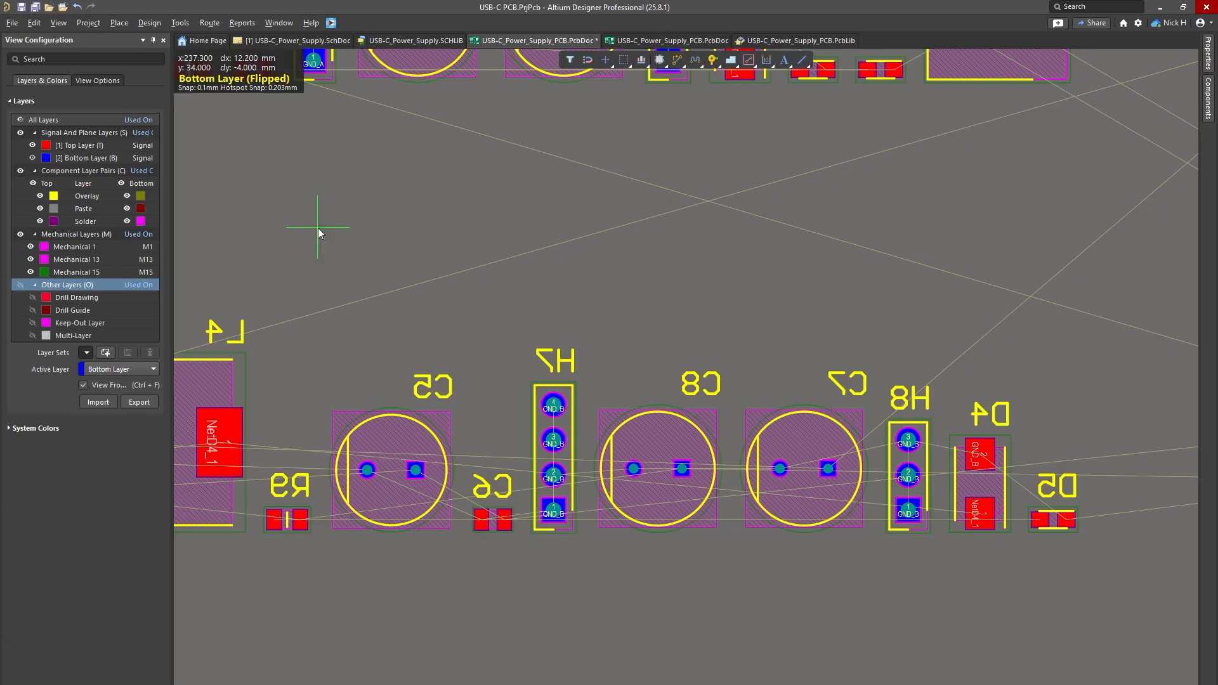
Step: Draw a horizontal 0.2 mm line on the top overlay in the empty area above C5, C8 and C7
left_click_drag(318, 226, 829, 225)
key("plus")
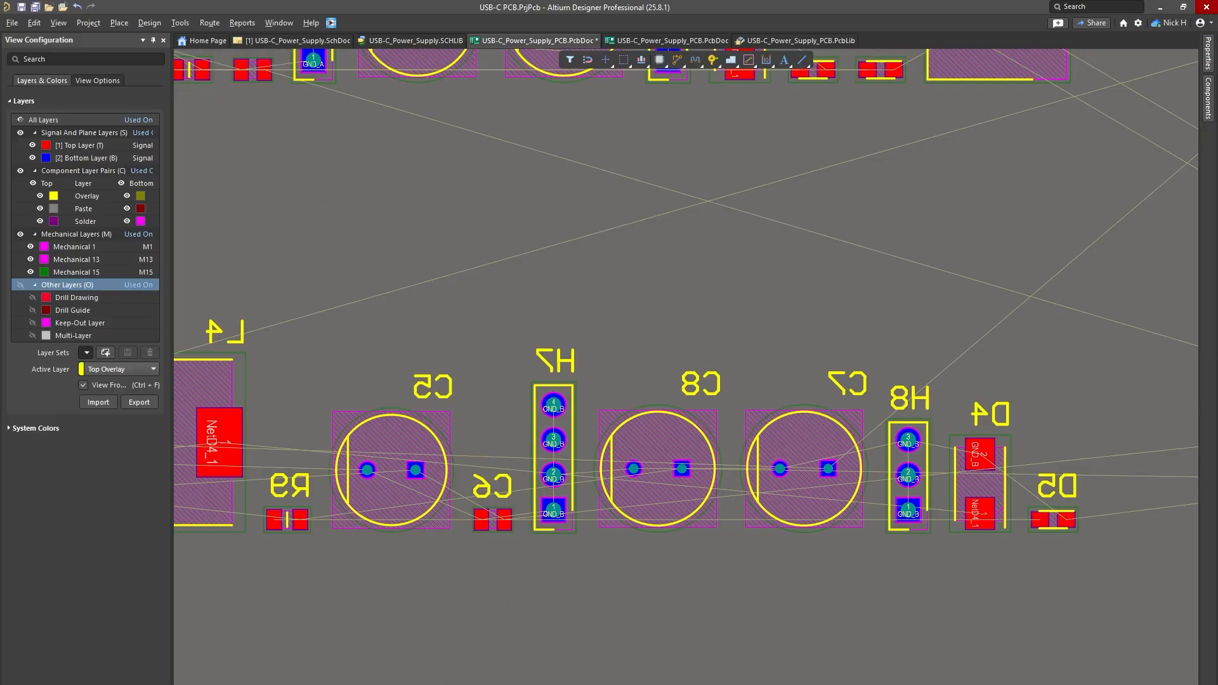
left_click(803, 59)
left_click(371, 218)
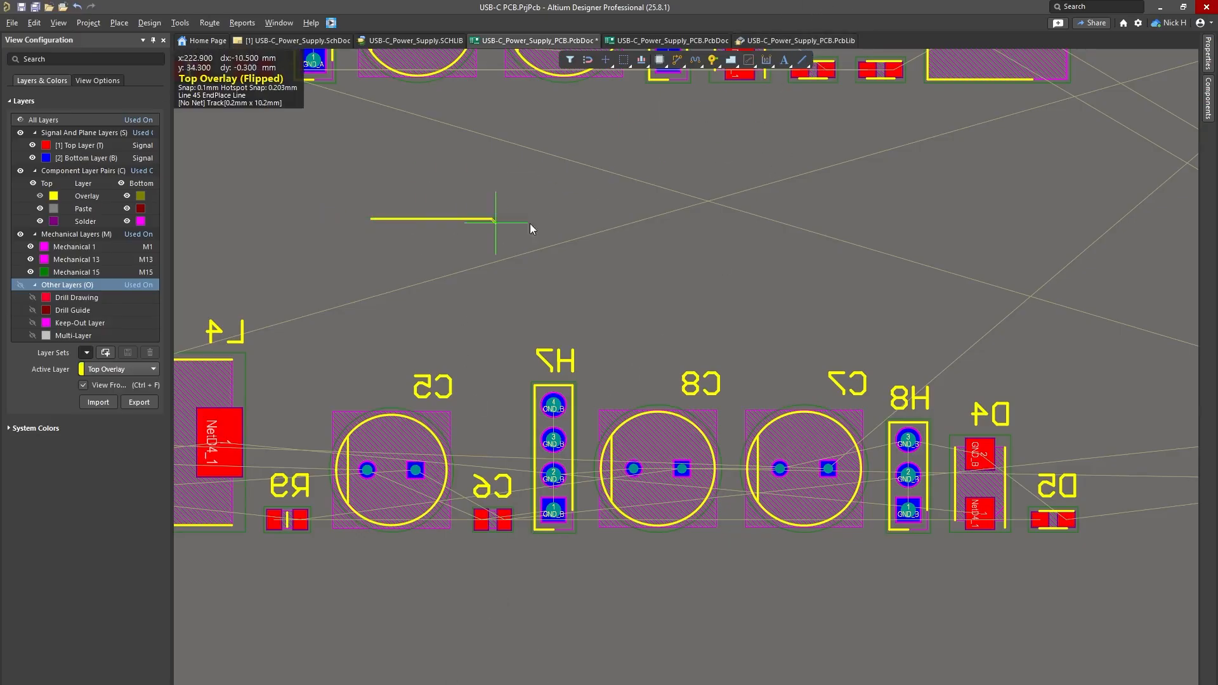
left_click(1001, 218)
right_click(1001, 218)
Step: Draw a second 0.2 mm top-overlay line above the horizontal one, cycling through the corner styles and giving it a 90-degree arc corner
left_click(543, 126)
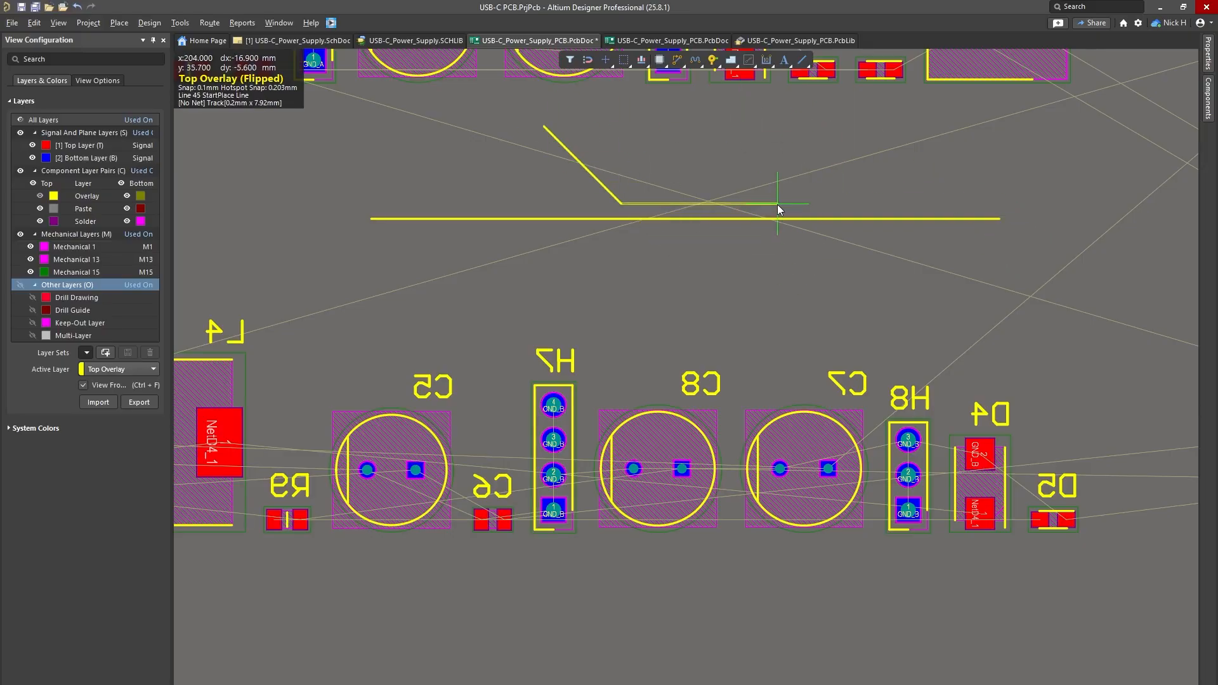
key("shift+space")
key("space")
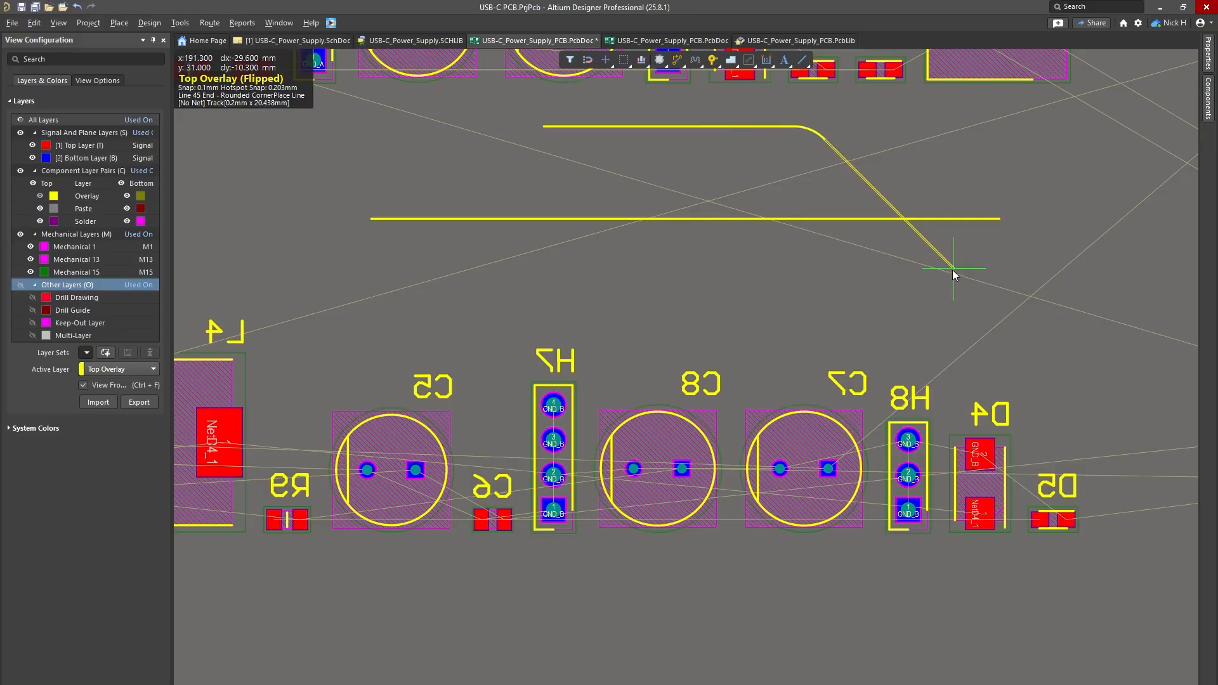
key("shift+space")
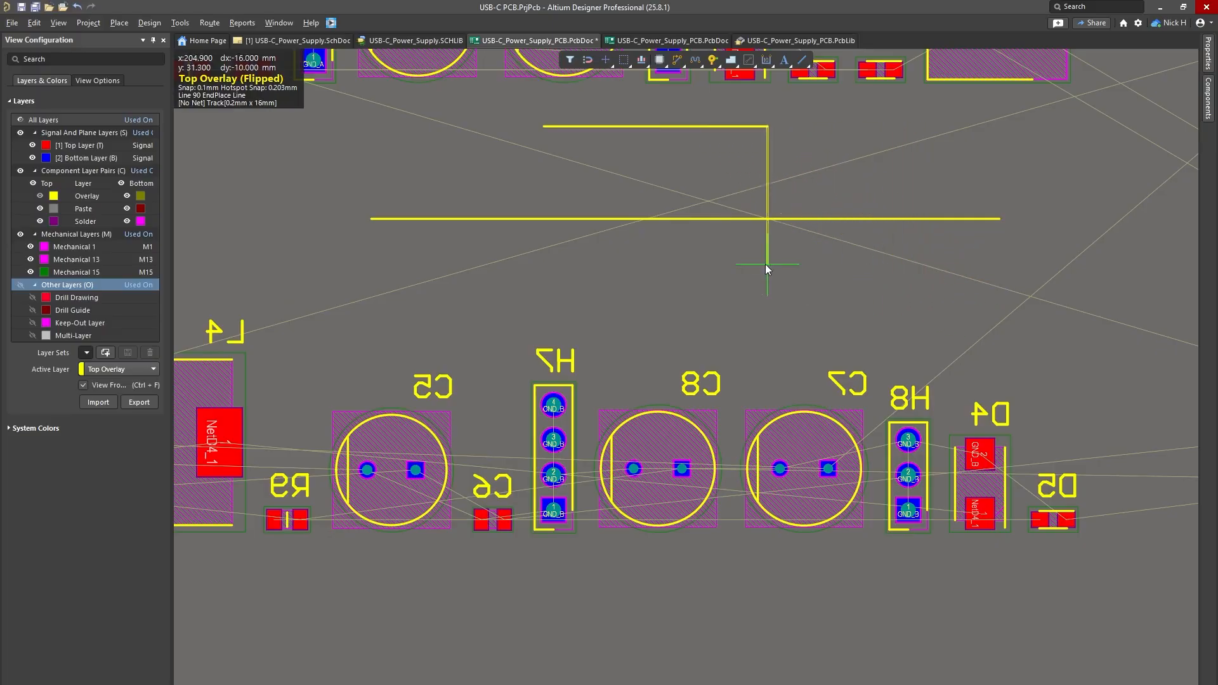
key("shift+space")
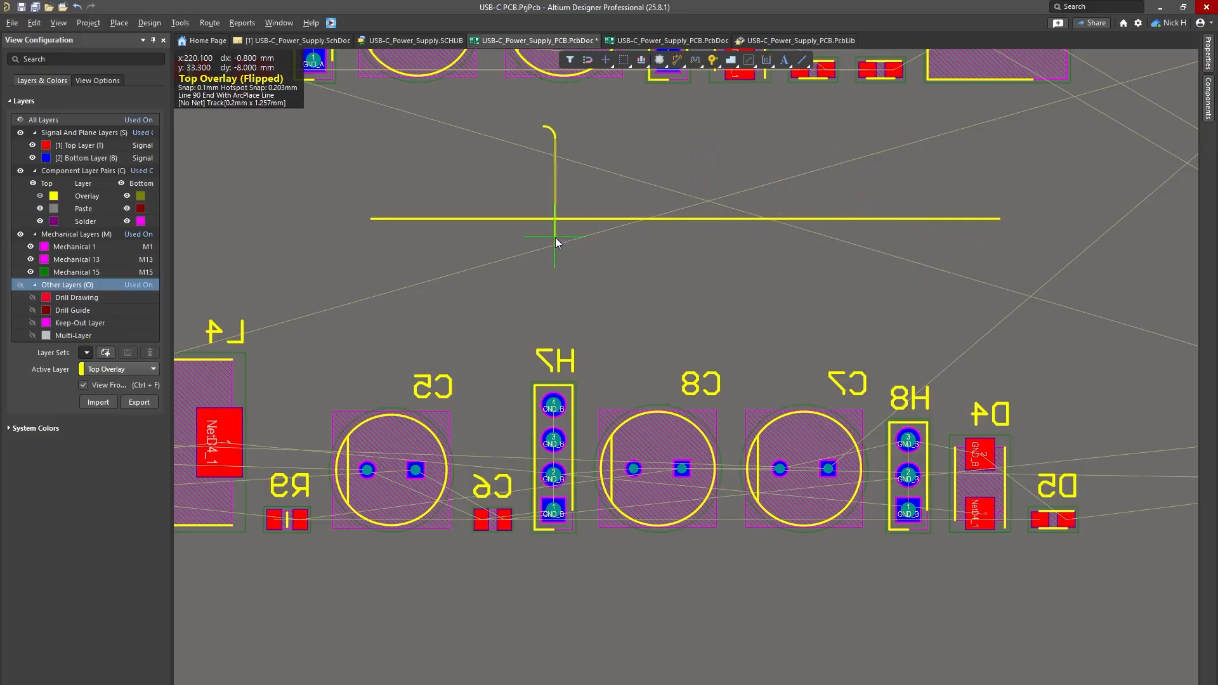
key("shift+space")
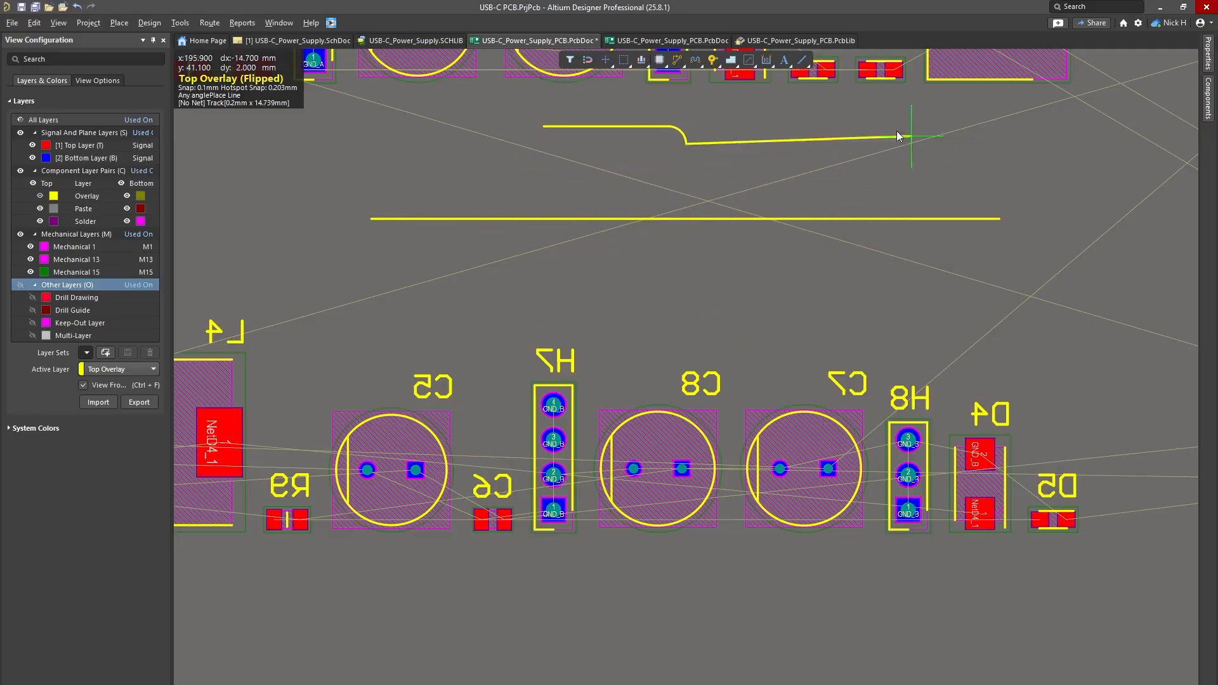
key("shift+space")
scroll(584, 229, "up", 1)
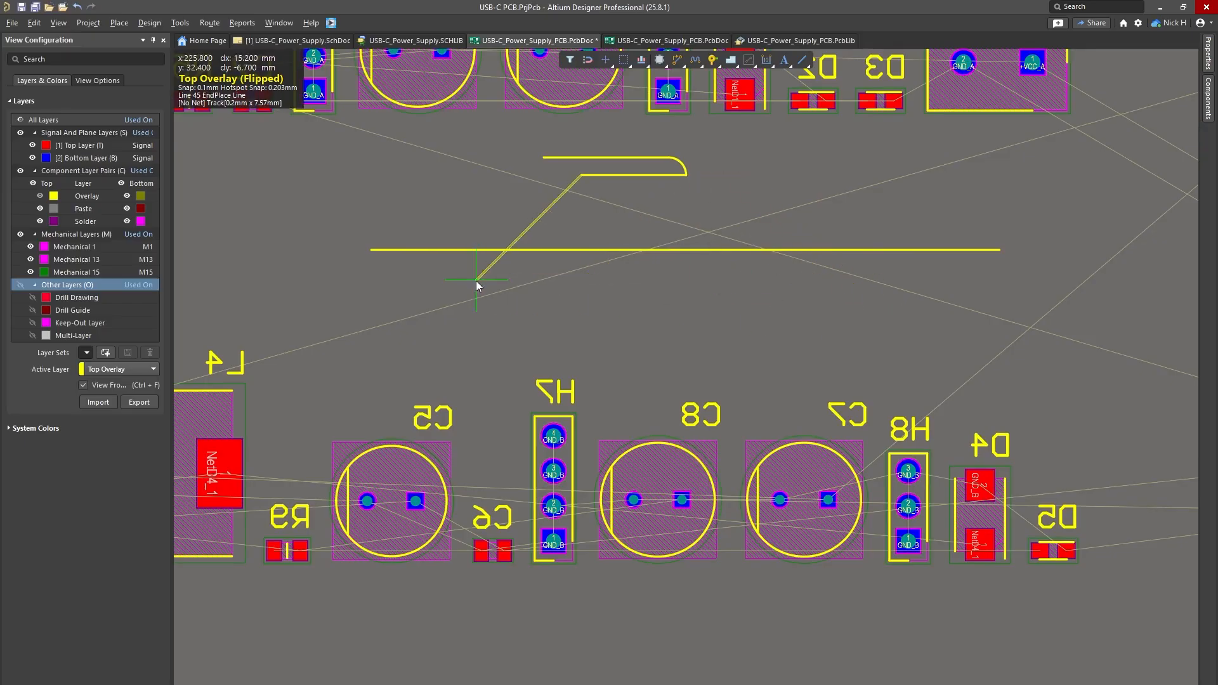
key("space")
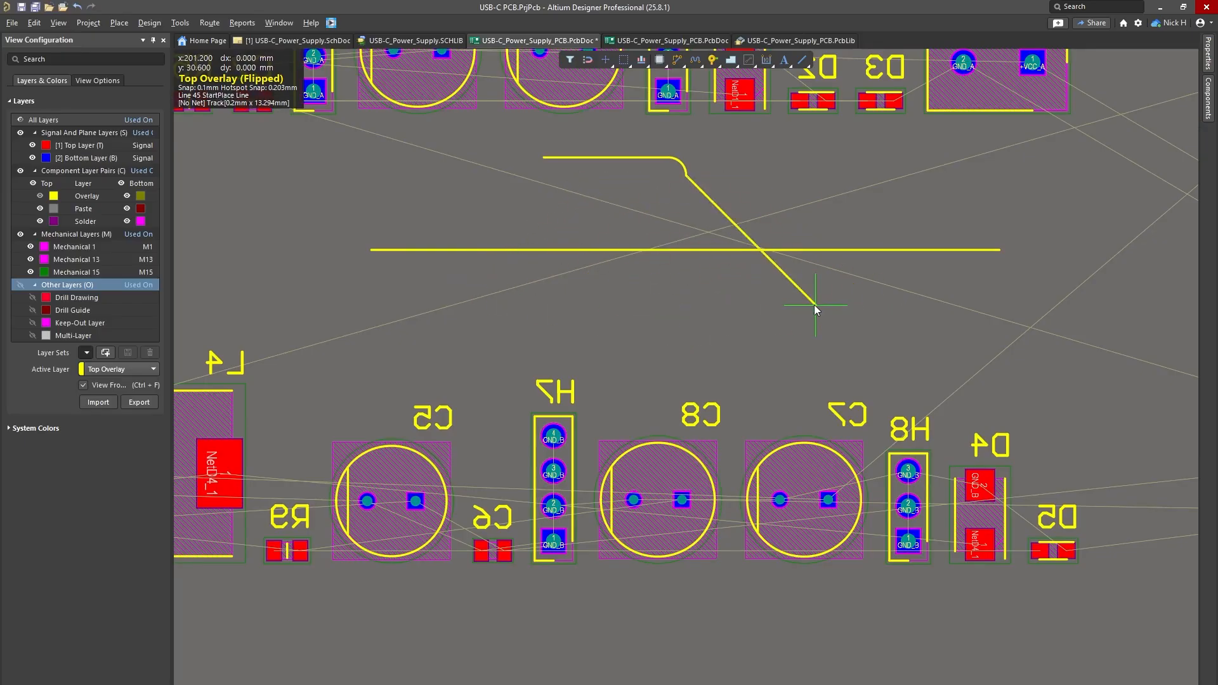
Step: Leave line placement and delete both the horizontal line and the arc-cornered line from the top overlay
key("Escape")
key("Escape")
left_click(423, 139)
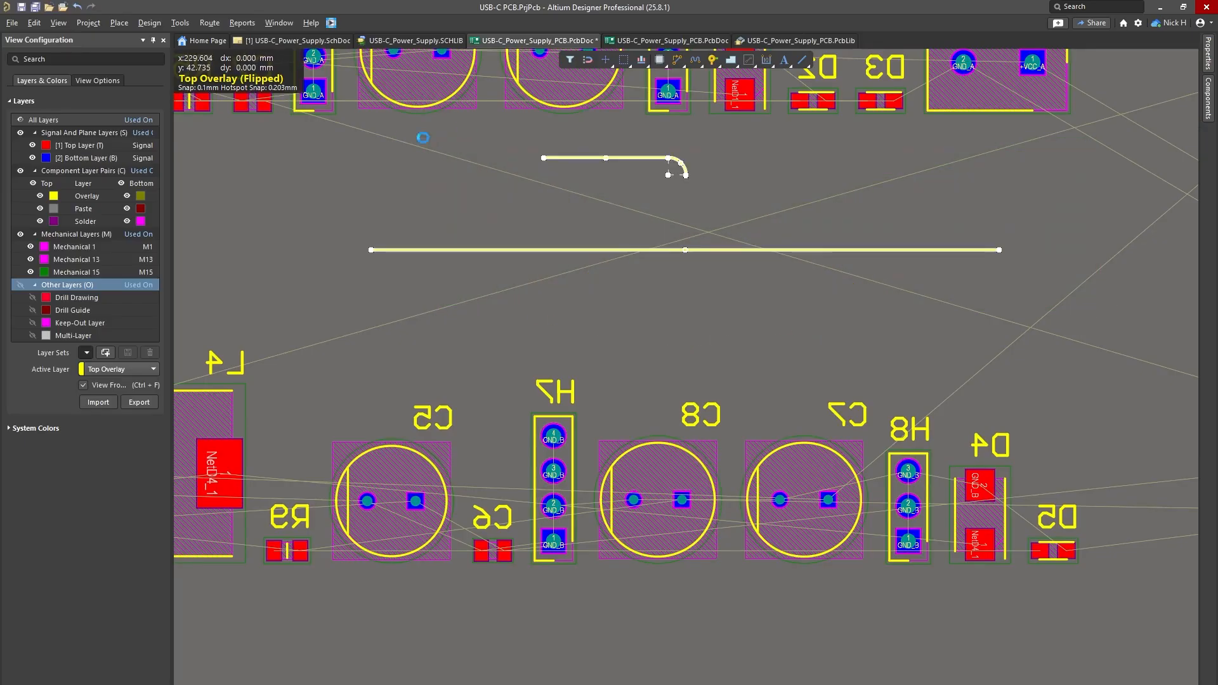
key("Delete")
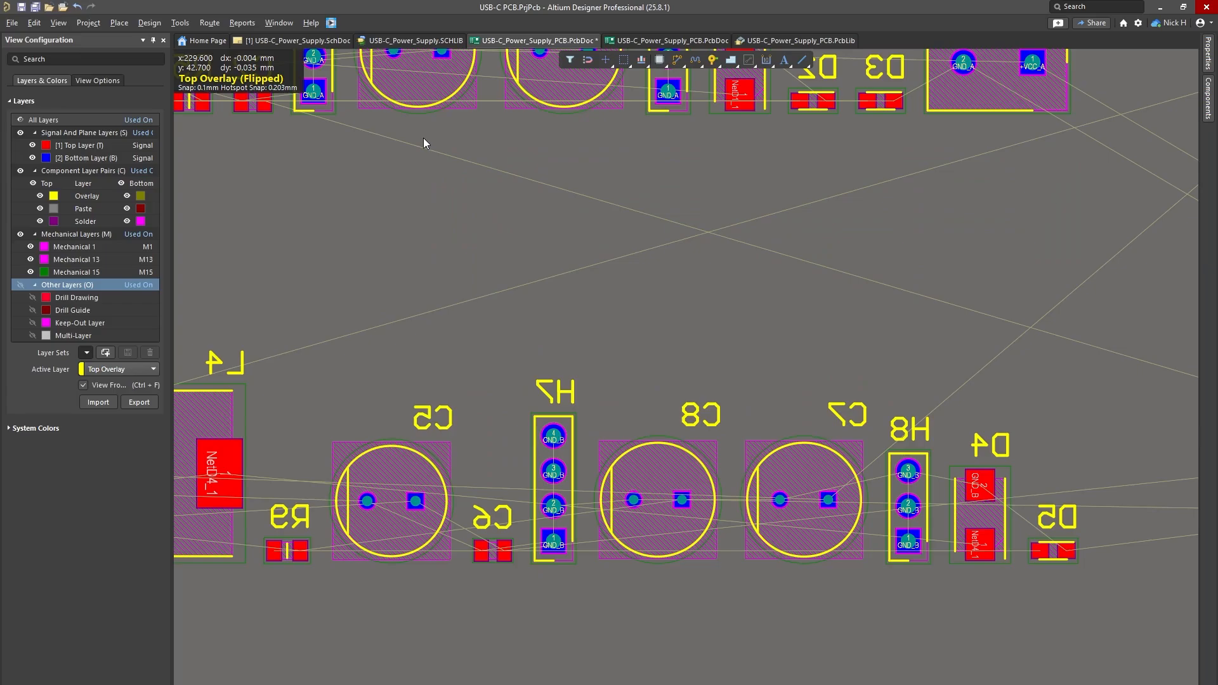
Step: Place an image from the Pictures folder as a top-overlay graphic, using inverted levels, Union composing and Default (125 DPI) quality
right_click(803, 63)
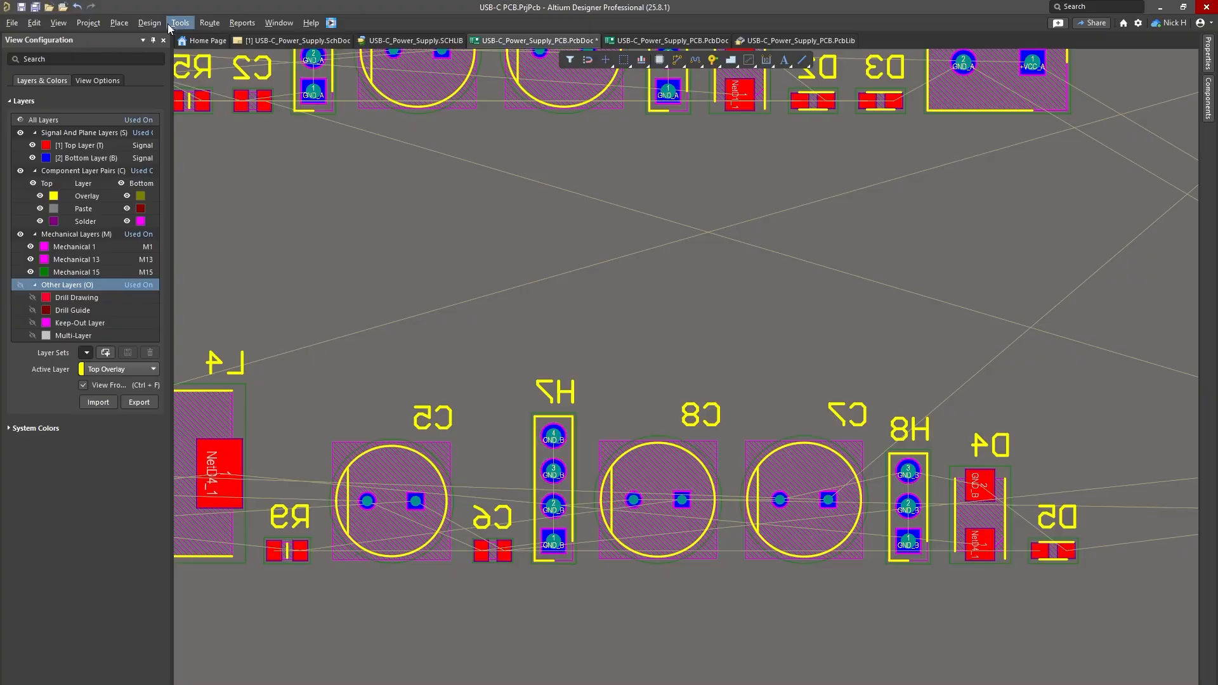
left_click(119, 23)
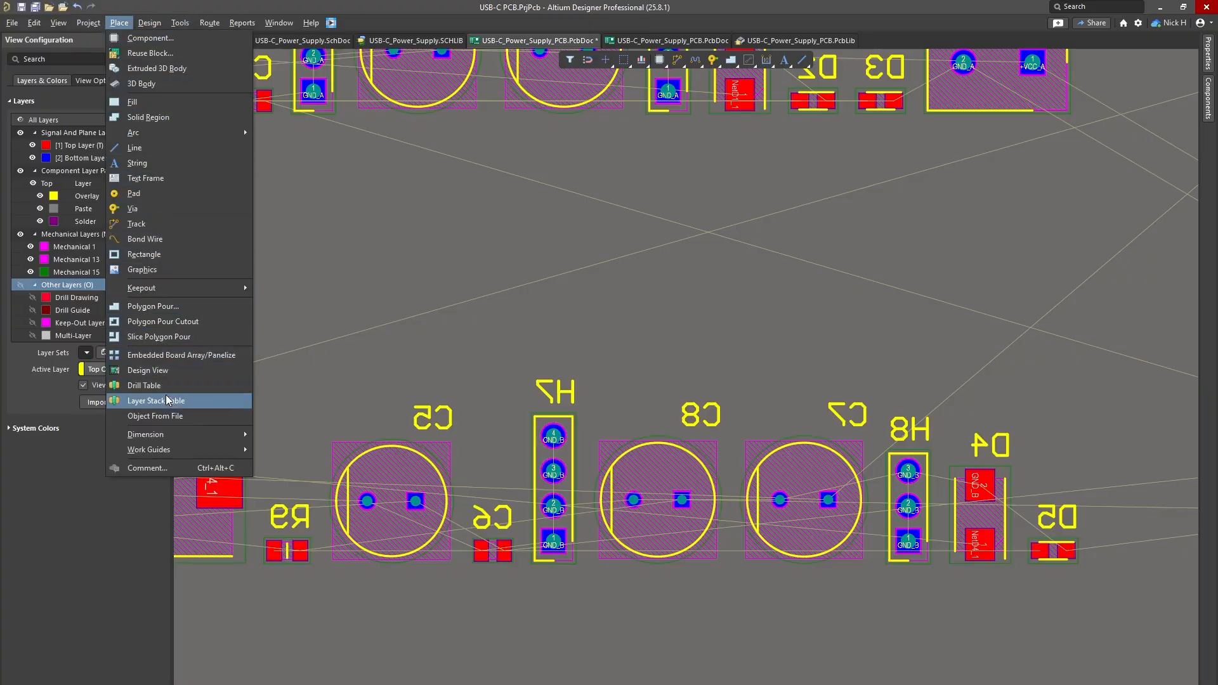
left_click(159, 254)
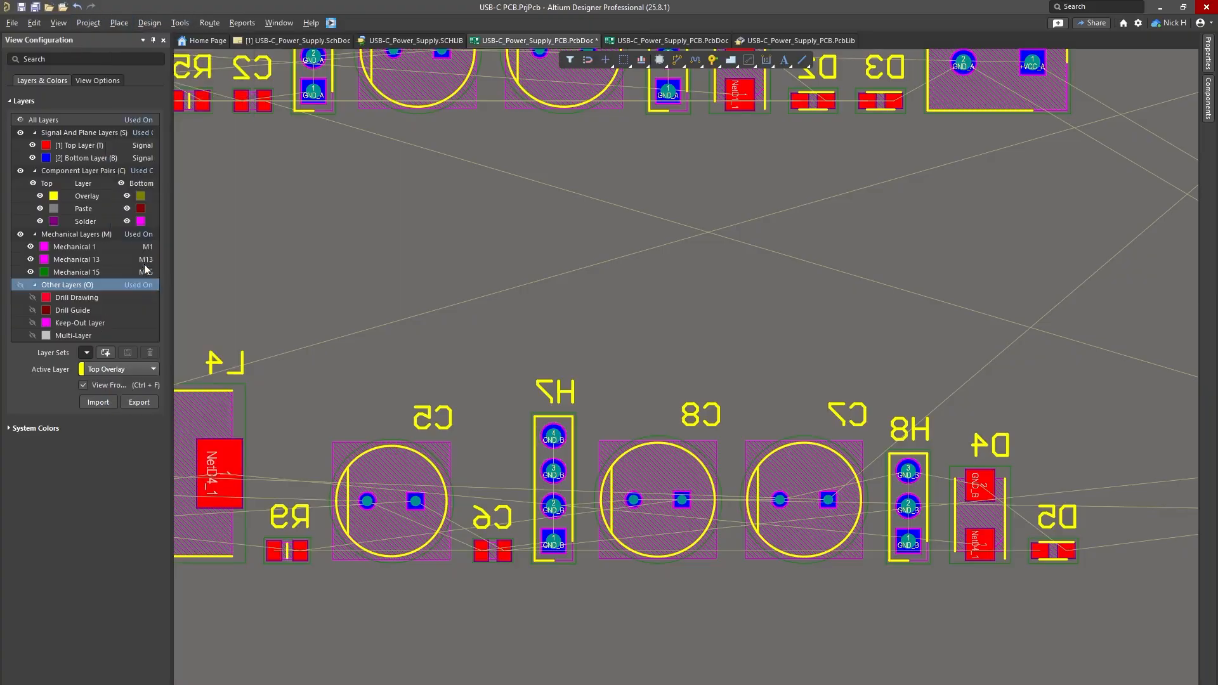
left_click(755, 360)
left_click(451, 407)
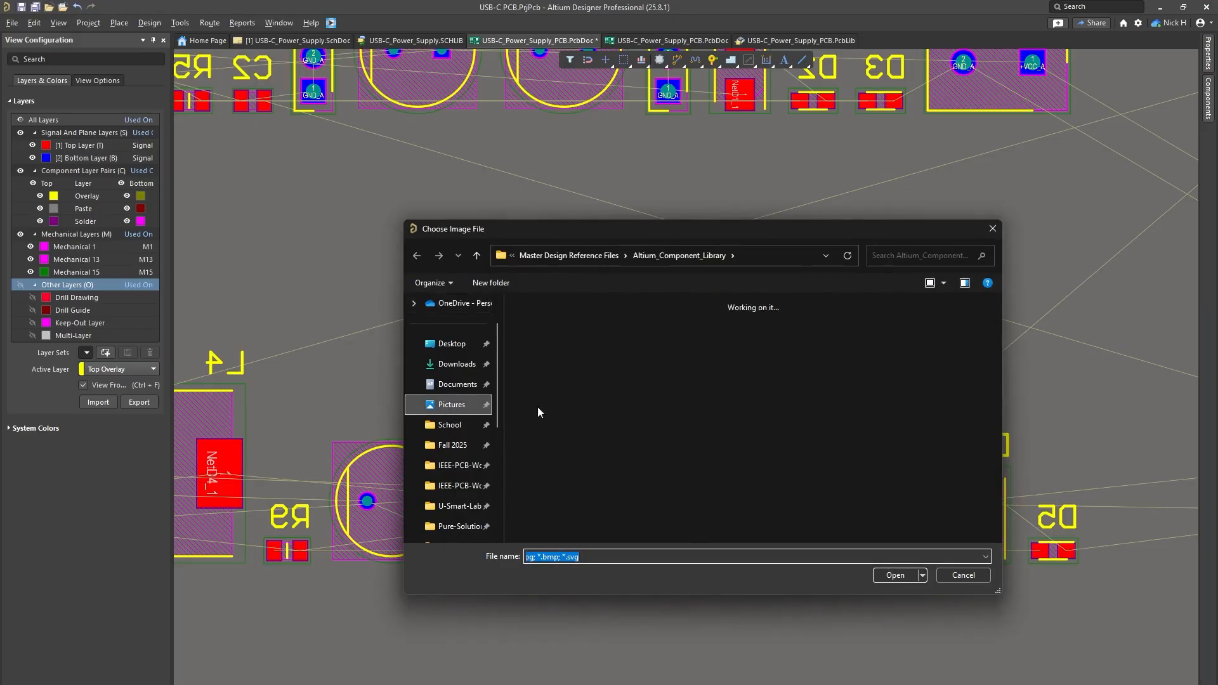
left_click(813, 498)
left_click(895, 575)
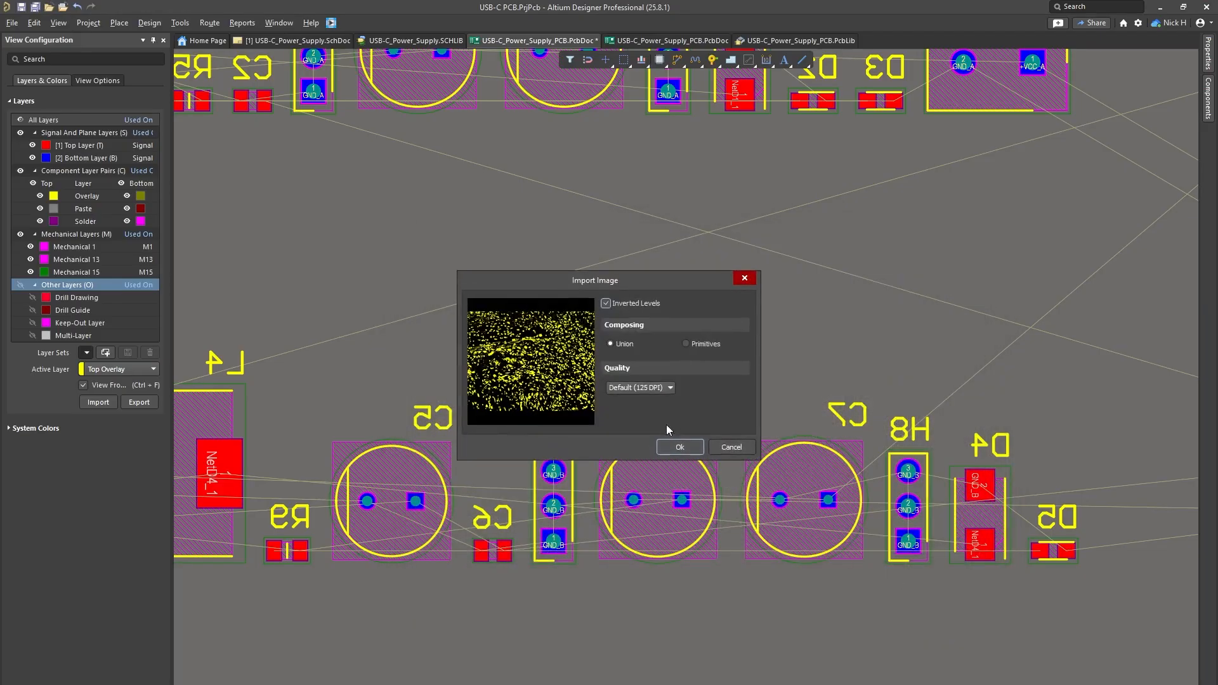
left_click(678, 443)
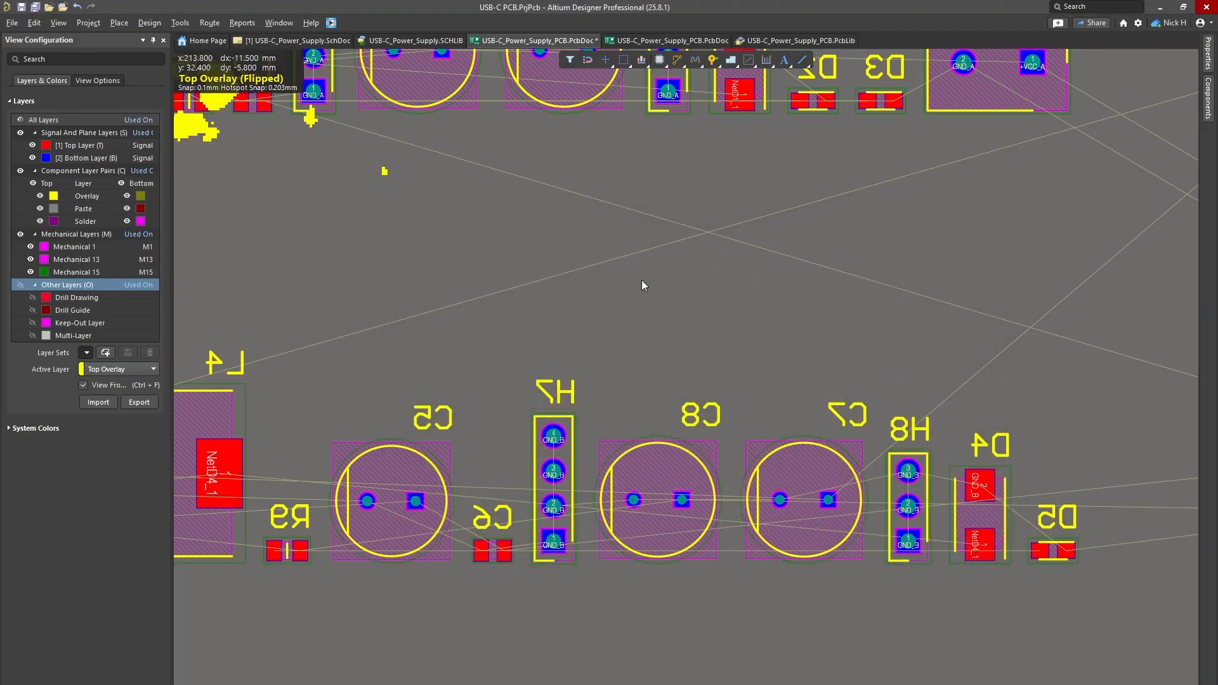
Step: Examine the imported graphic's size and detail on the top overlay against the component rows and the board outline
scroll(642, 282, "down", 5, "ctrl")
scroll(580, 249, "down", 4, "ctrl")
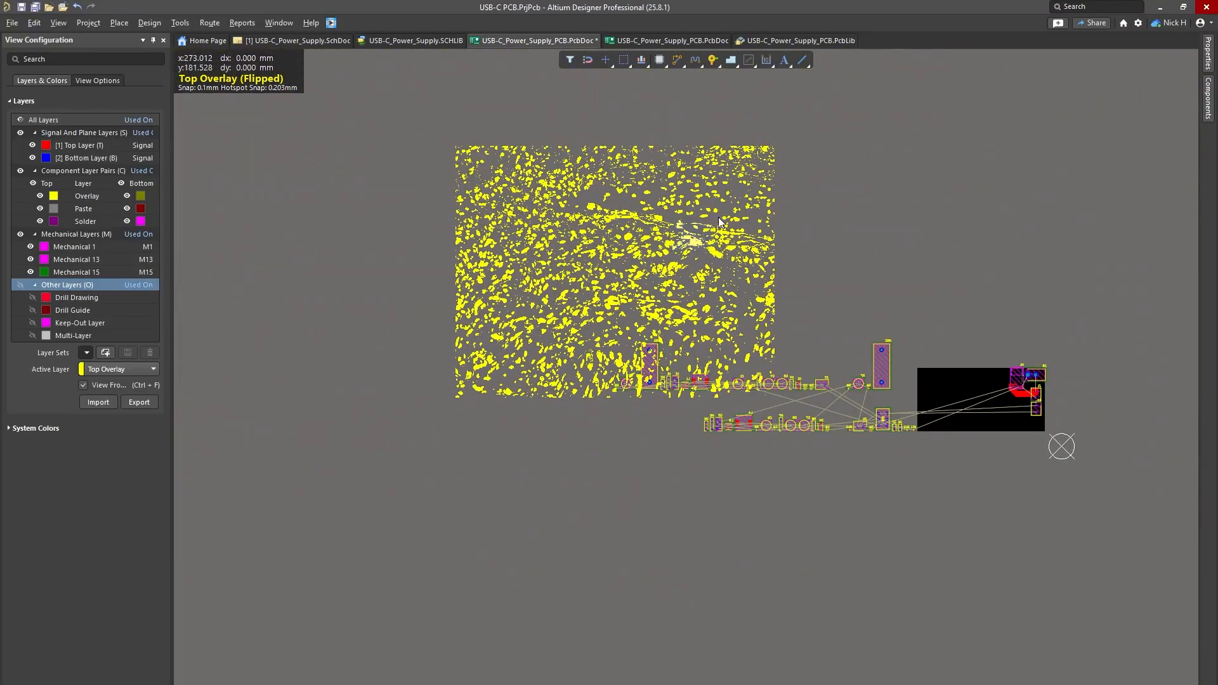
left_click_drag(878, 286, 373, 136)
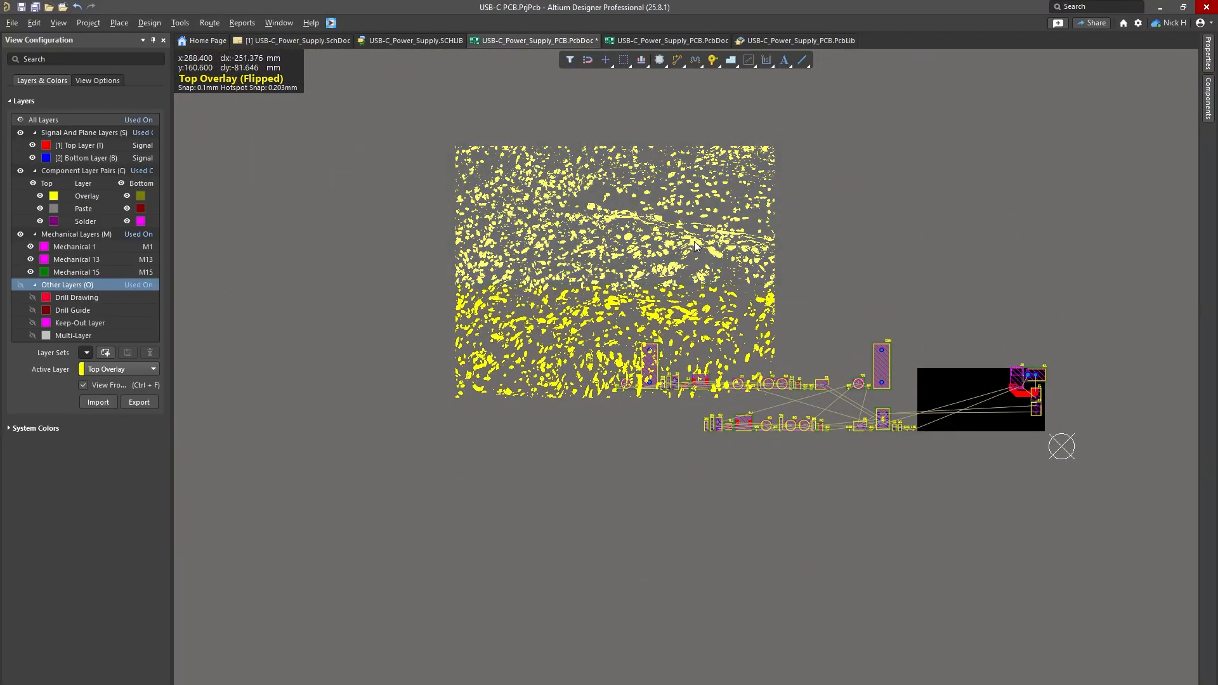
scroll(694, 241, "up", 5, "ctrl")
scroll(444, 277, "down", 2, "ctrl")
scroll(444, 276, "down", 1, "ctrl")
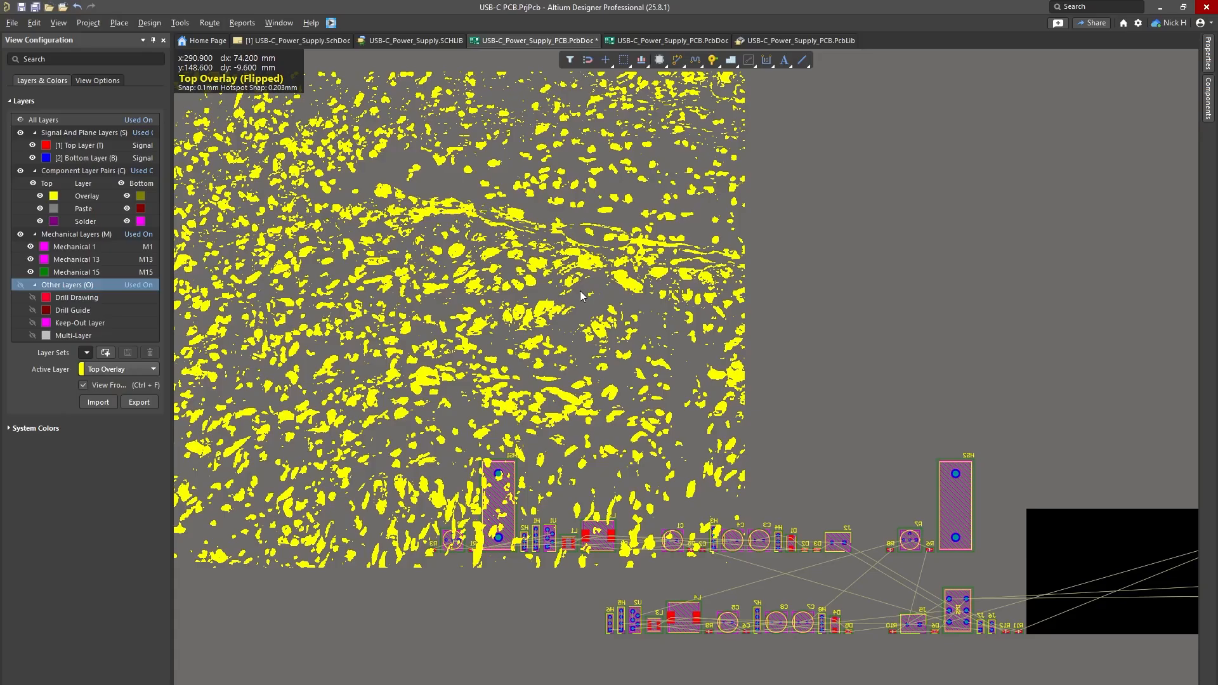
scroll(580, 295, "down", 1, "ctrl")
scroll(638, 327, "up", 2, "ctrl")
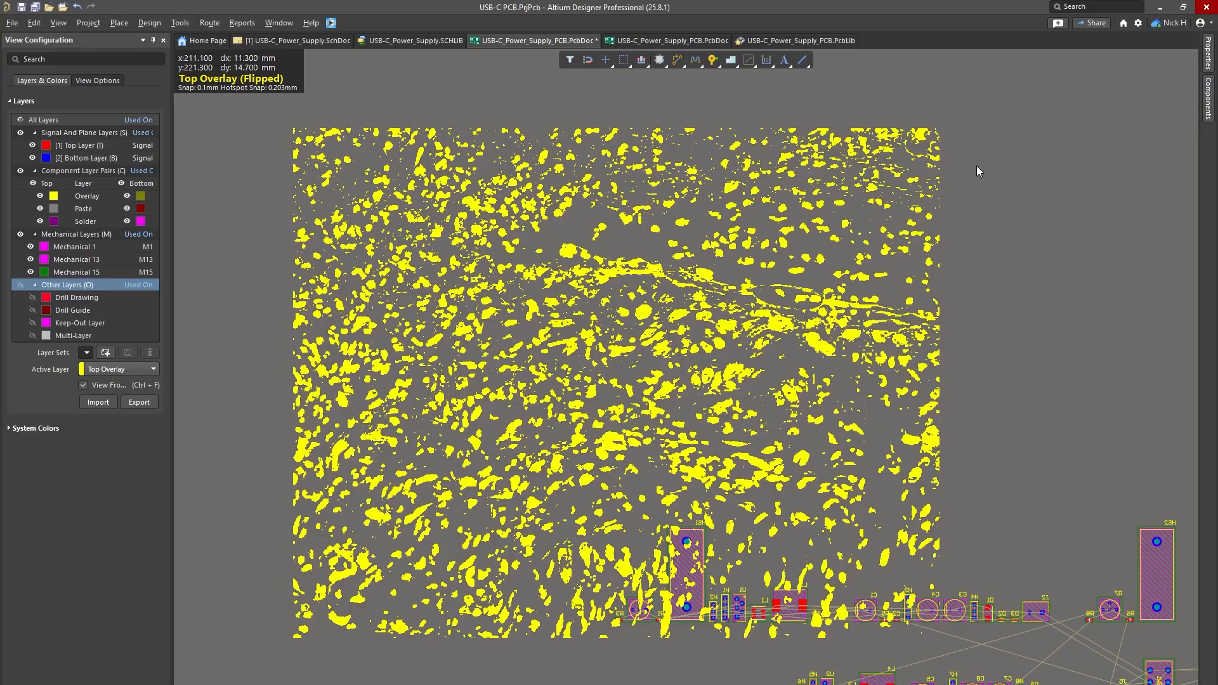
scroll(990, 257, "down", 2, "ctrl")
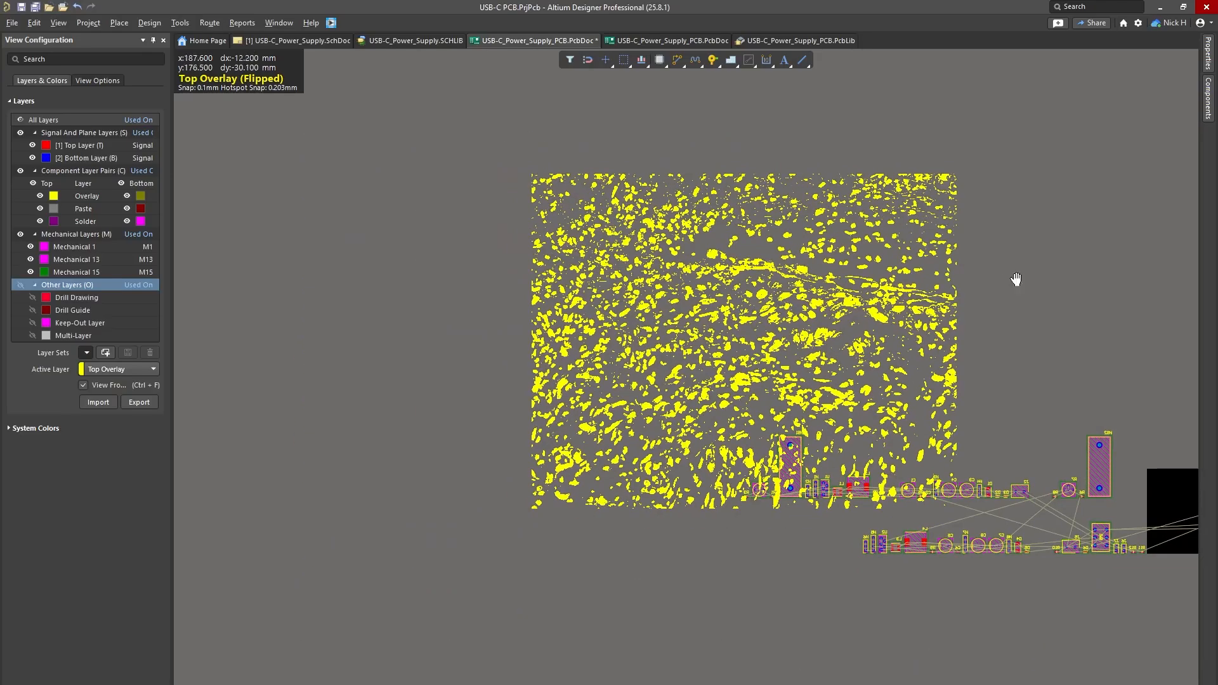
right_click_drag(1015, 275, 731, 193)
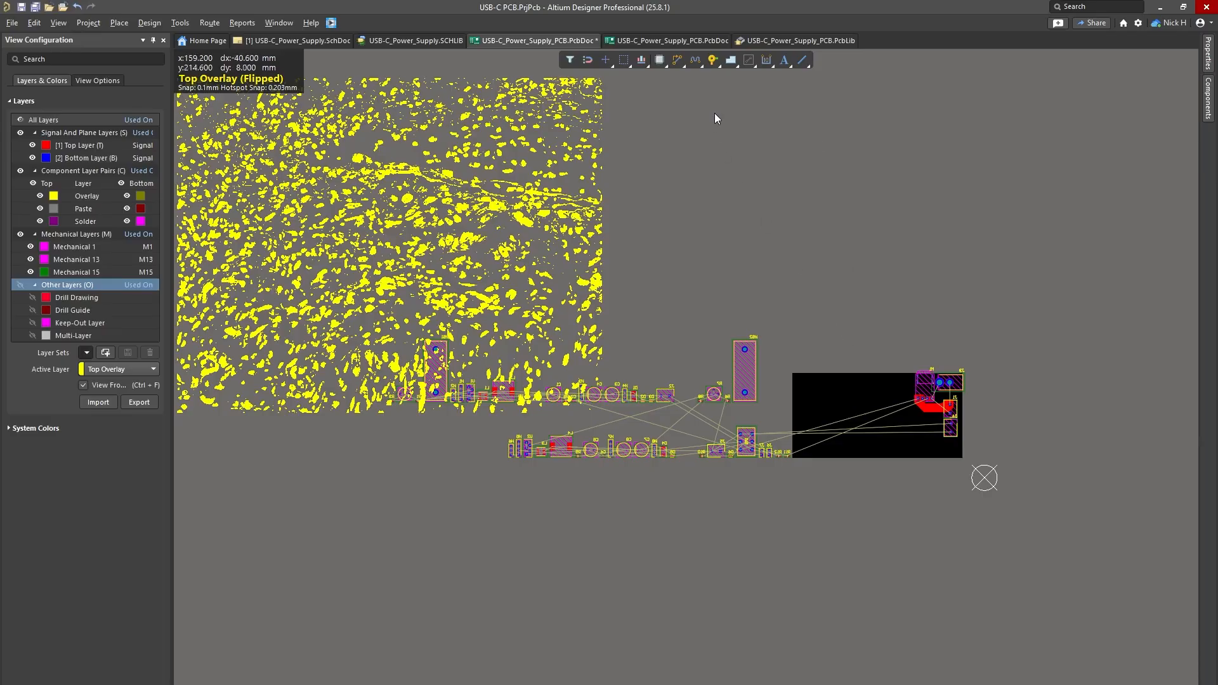
scroll(774, 171, "down", 2, "ctrl")
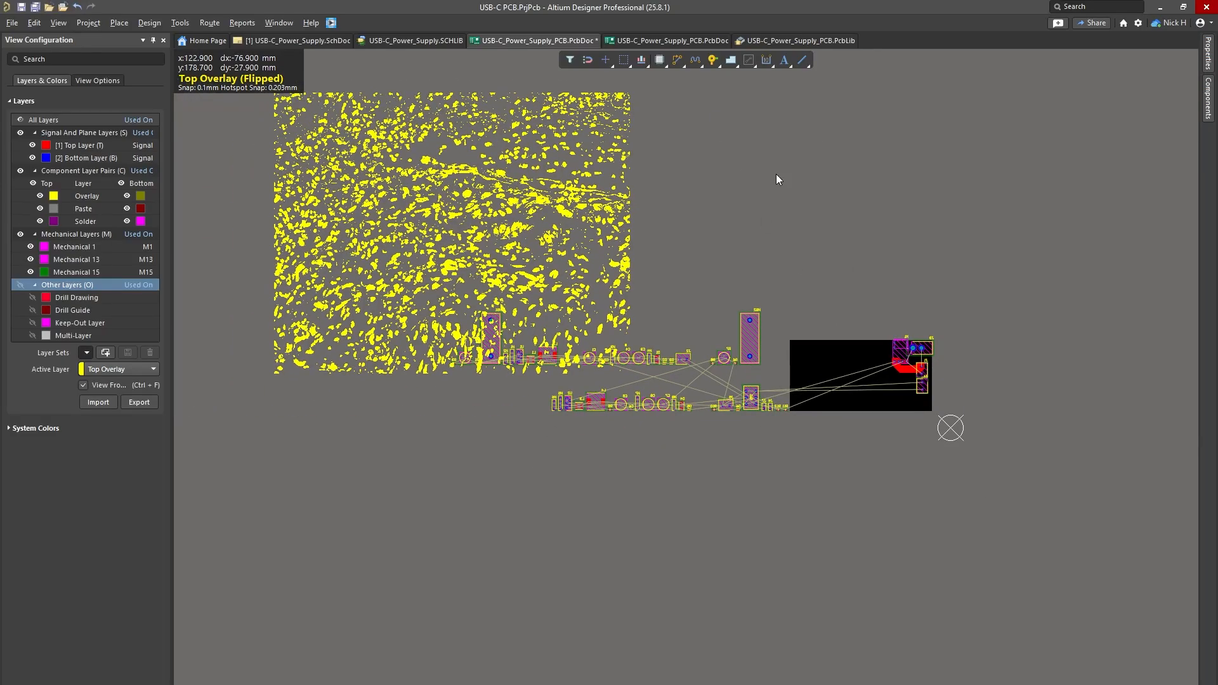